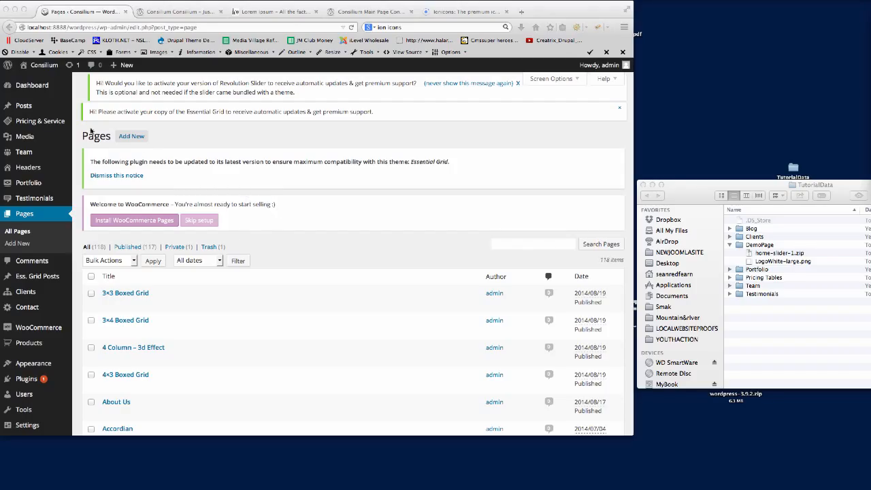
# Step: Open the admin dashboard, then switch to the site's front page and examine the demo homepage's sections from slider to footer
pyautogui.click(38, 90)
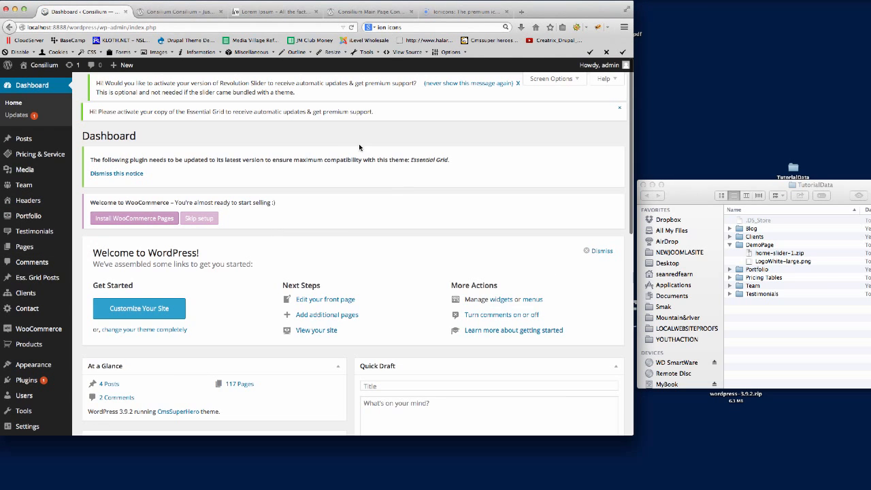
pyautogui.click(175, 13)
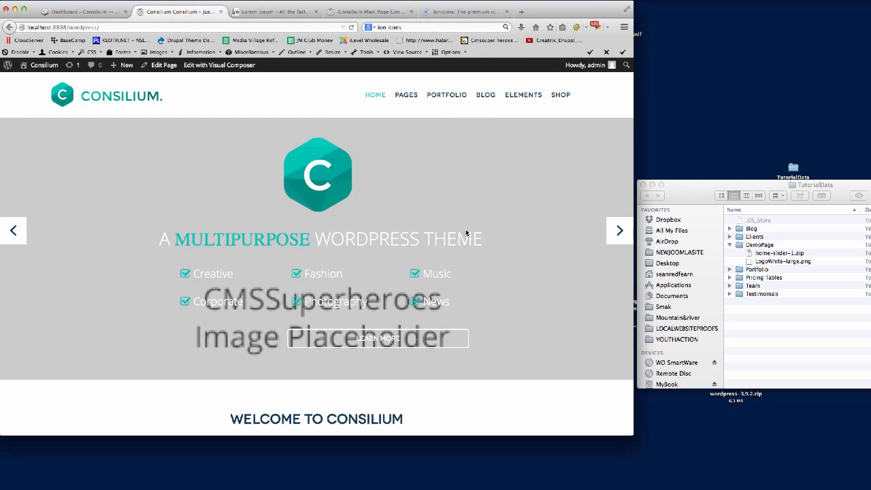
pyautogui.scroll(-10, 497, 233)
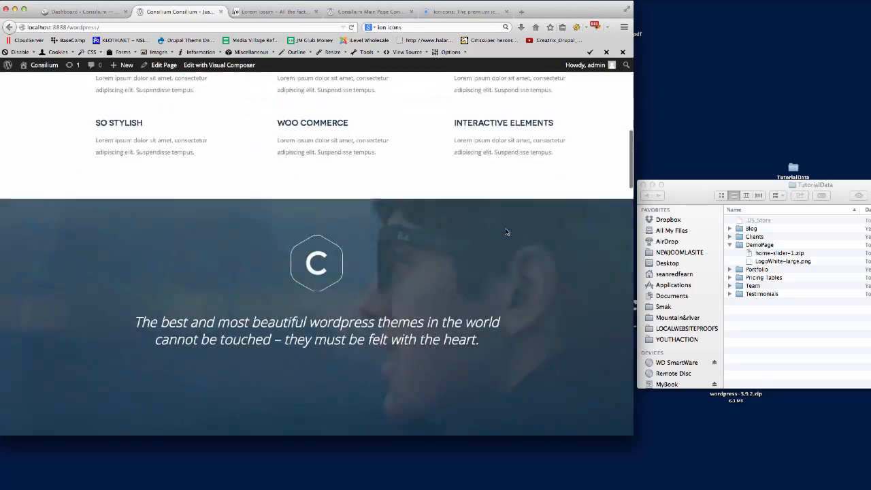
pyautogui.scroll(-5, 507, 231)
pyautogui.scroll(-2, 484, 225)
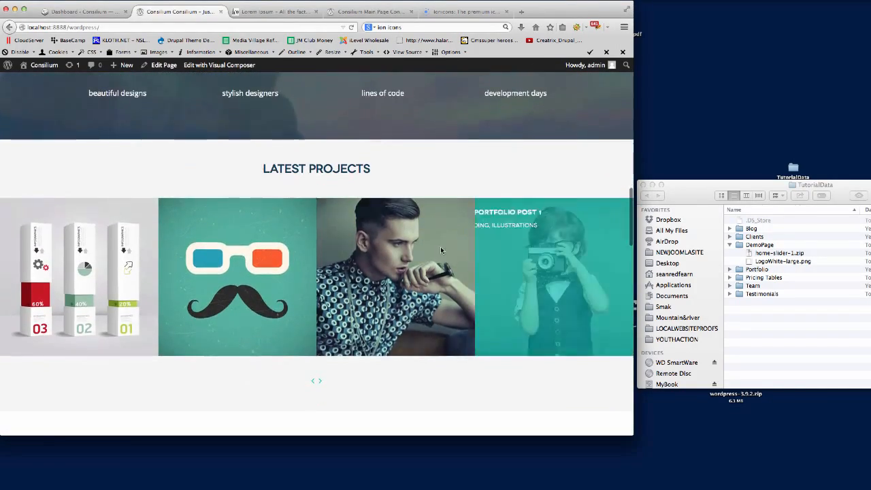
pyautogui.scroll(-3, 464, 279)
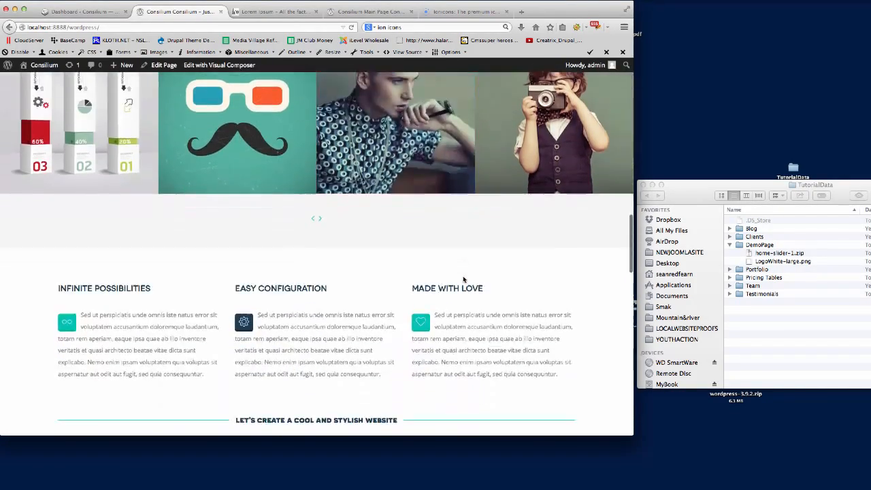
pyautogui.scroll(-15, 462, 279)
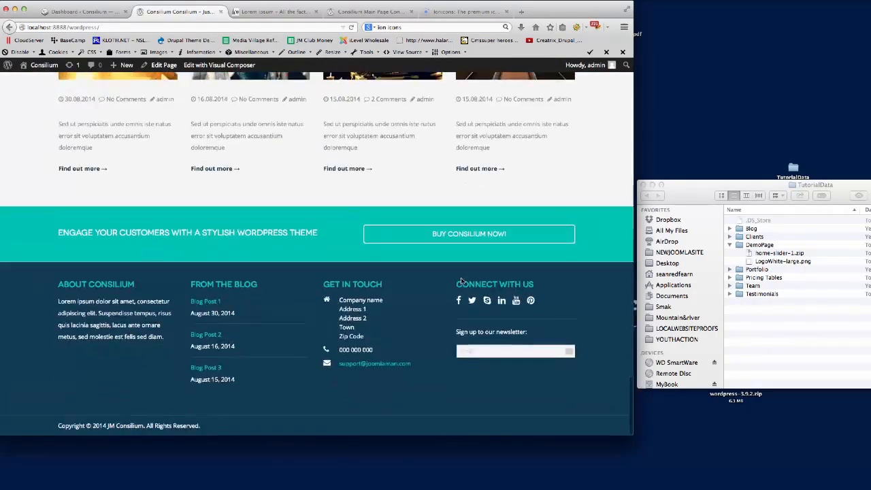
pyautogui.scroll(20, 460, 281)
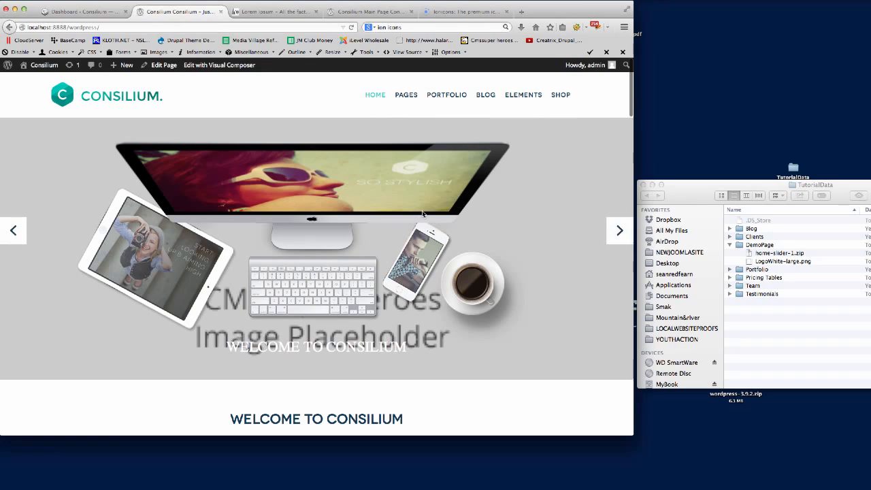
pyautogui.scroll(-3, 417, 216)
pyautogui.scroll(-10, 418, 217)
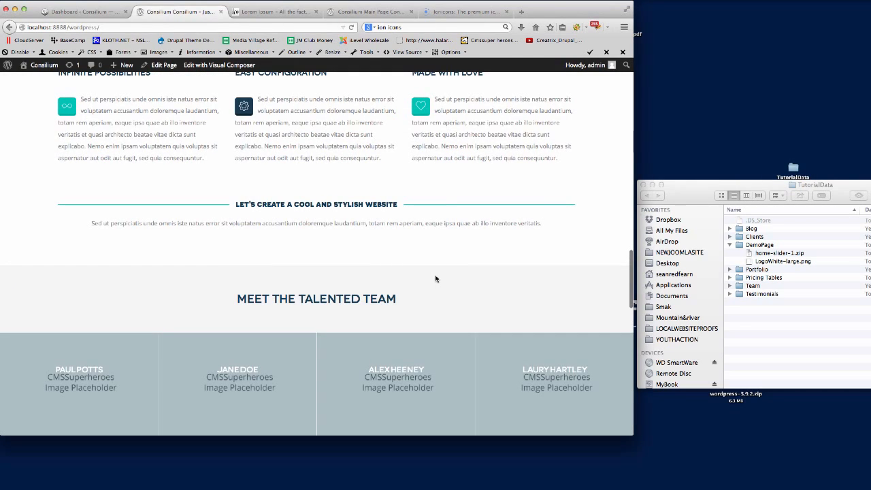
pyautogui.scroll(-10, 436, 278)
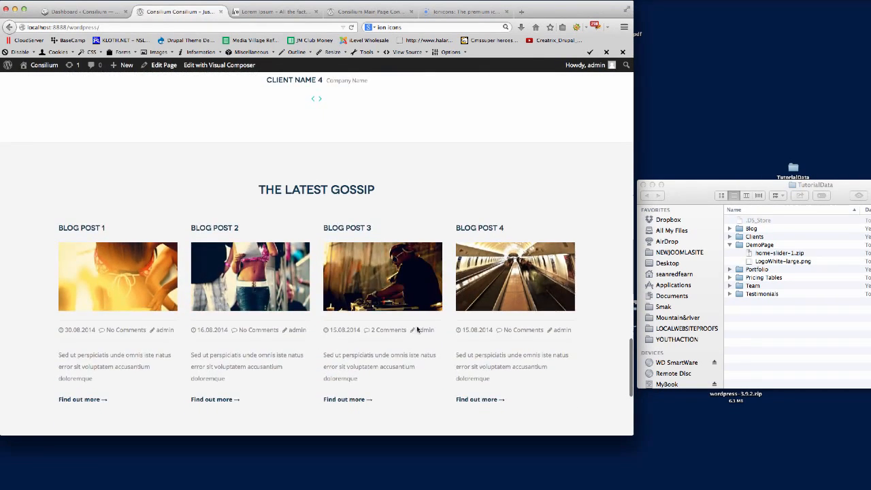
pyautogui.scroll(20, 417, 329)
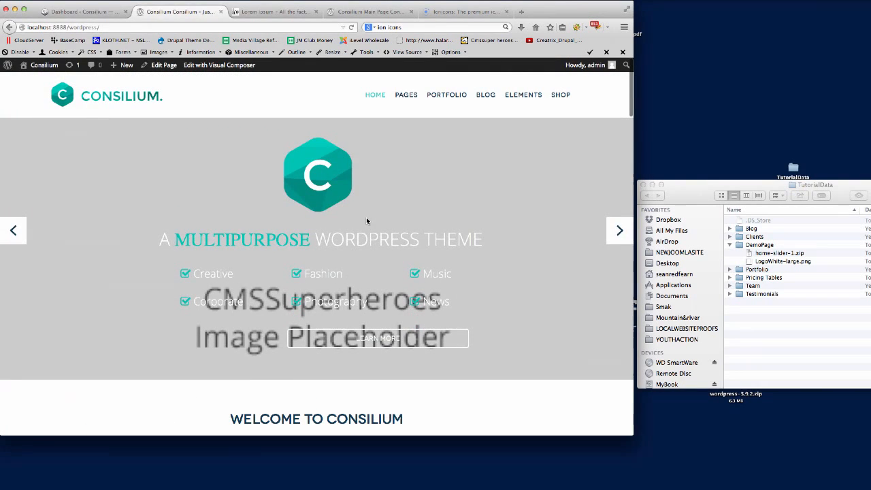
# Step: In the site's admin list of pages, select every page except Home and move the selection to the trash in bulk
pyautogui.click(83, 11)
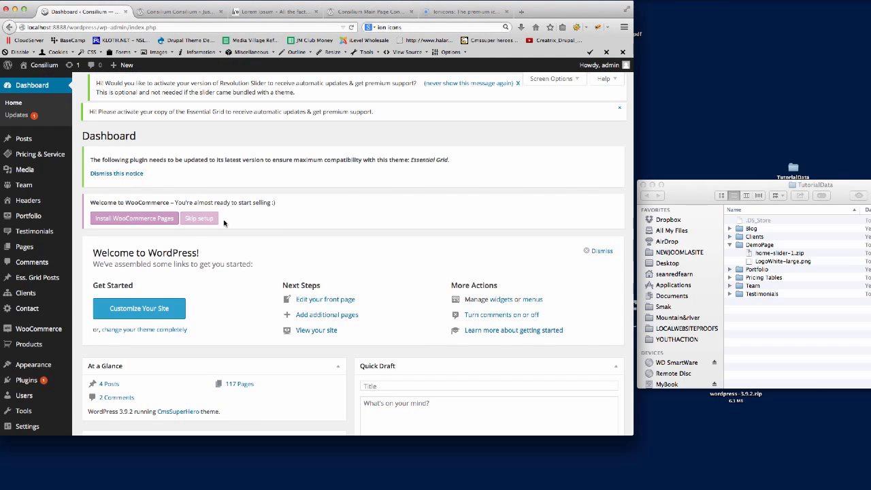
pyautogui.click(25, 248)
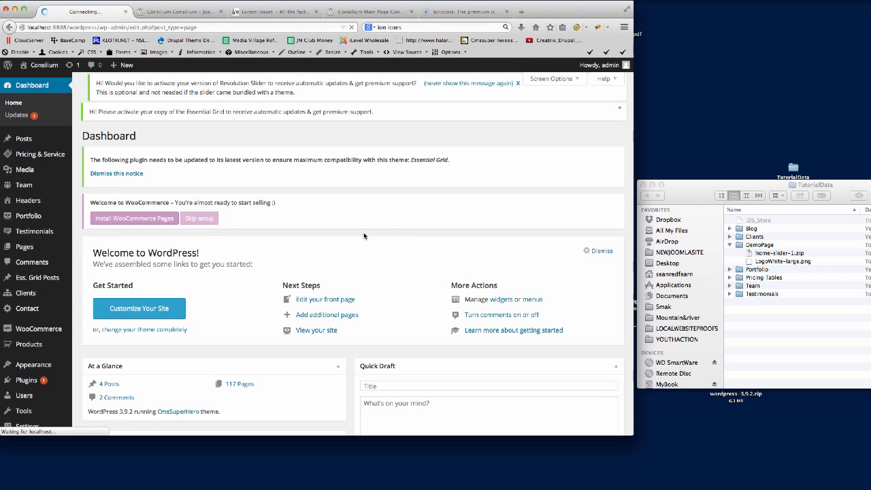
pyautogui.scroll(-10, 363, 236)
pyautogui.scroll(-10, 363, 236)
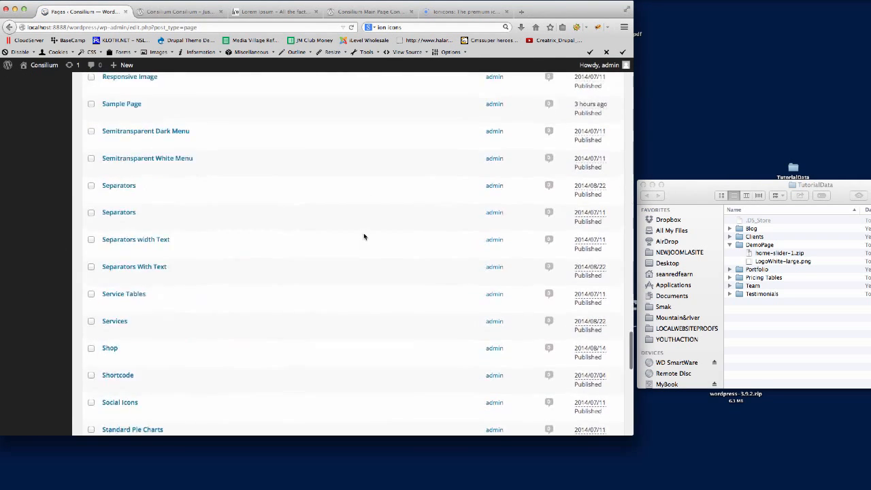
pyautogui.scroll(20, 363, 237)
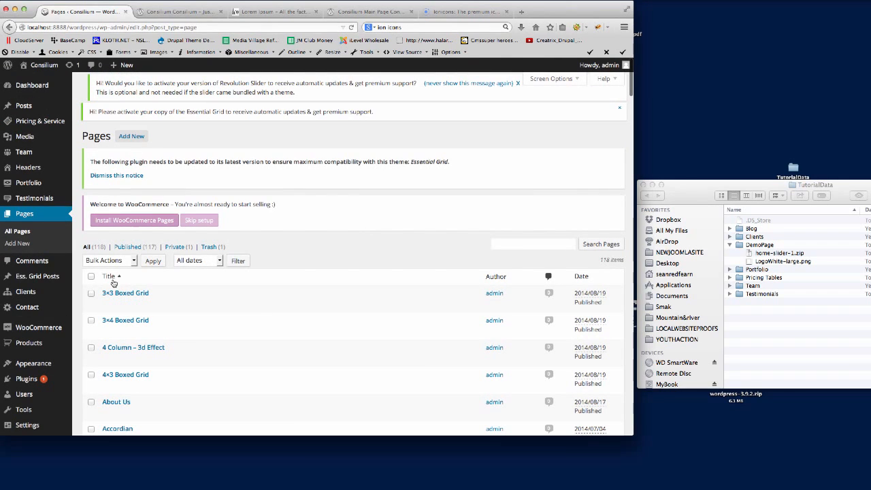
pyautogui.click(93, 278)
pyautogui.scroll(-10, 266, 309)
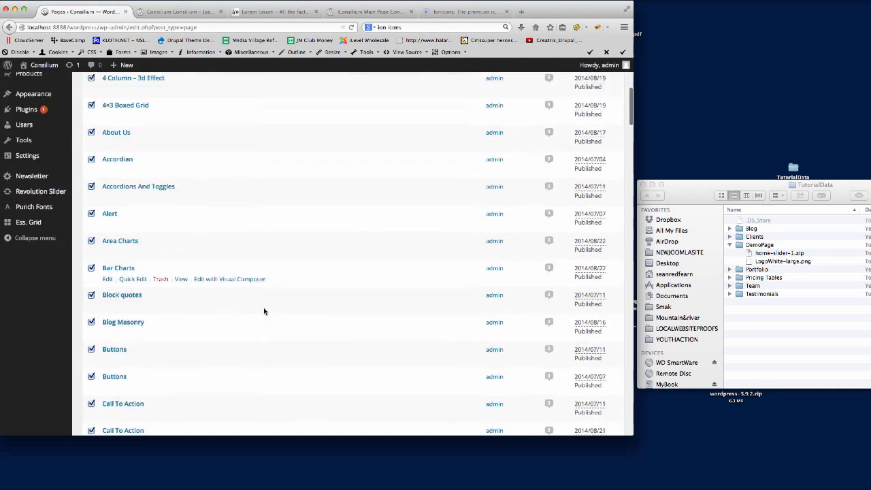
pyautogui.scroll(-8, 266, 310)
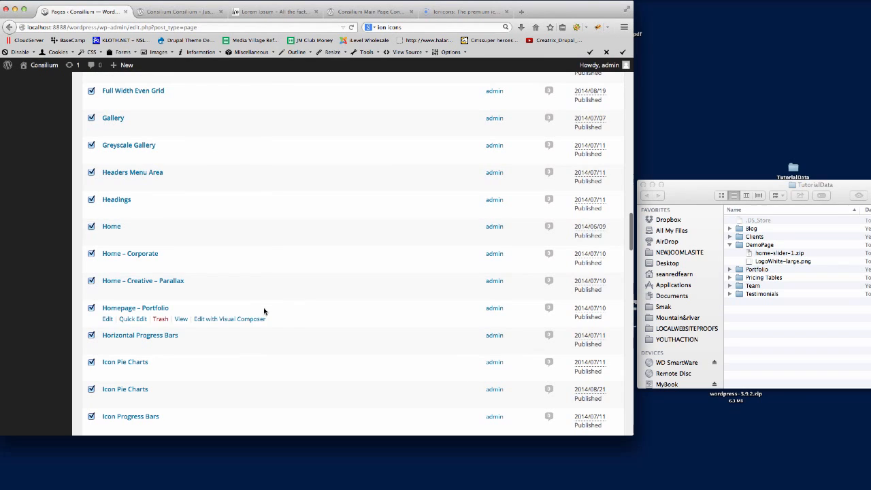
pyautogui.click(91, 226)
pyautogui.scroll(18, 272, 306)
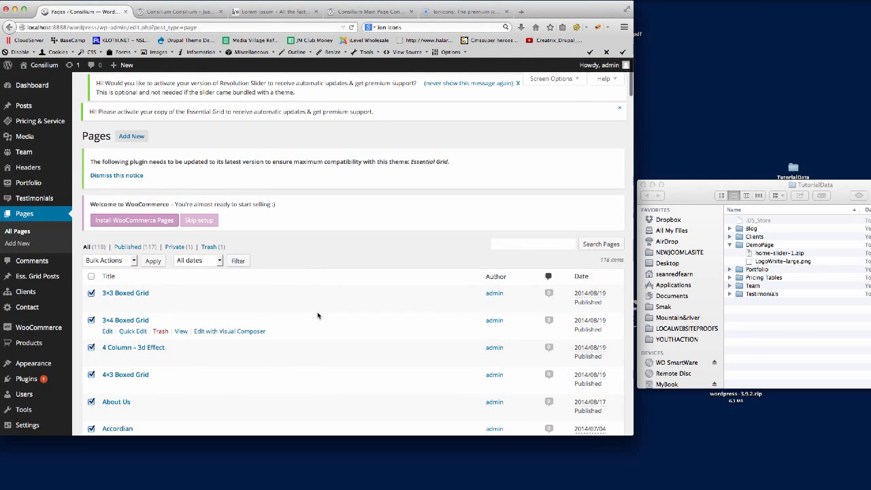
pyautogui.click(102, 261)
pyautogui.click(102, 290)
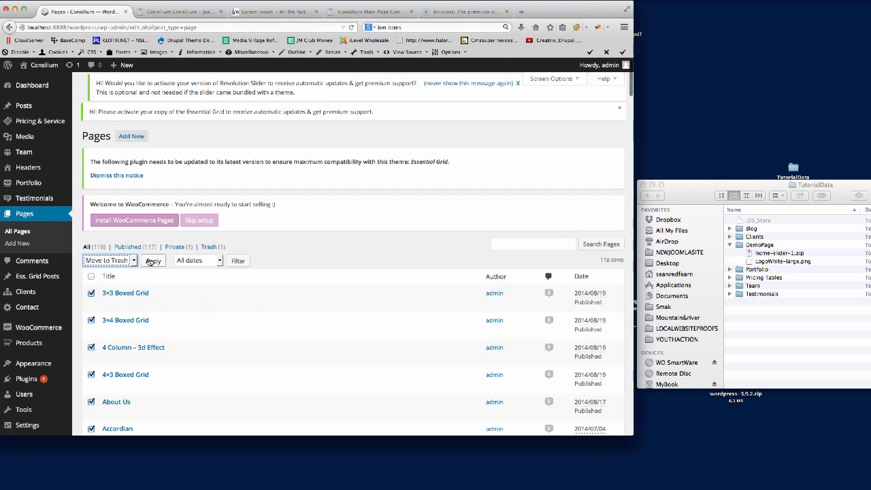
pyautogui.click(153, 261)
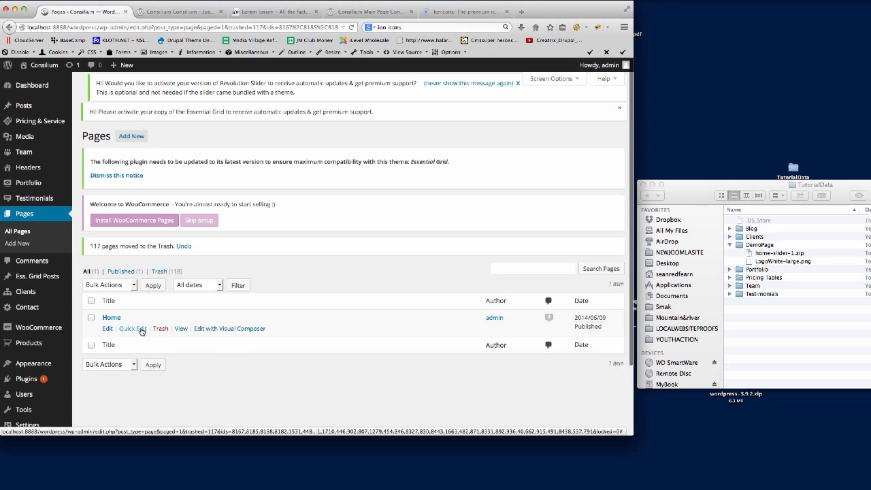
# Step: View the remaining Home page in a new browser tab, look over its content, and close that tab
pyautogui.rightClick(180, 330)
pyautogui.click(221, 334)
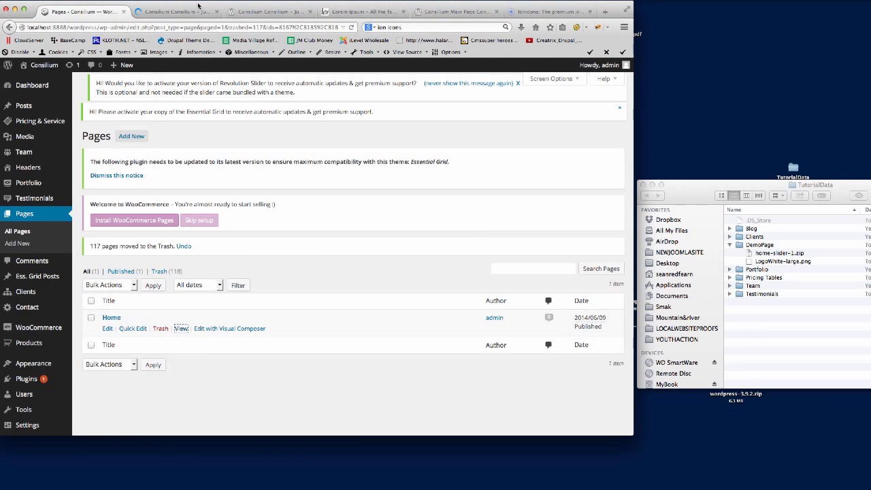
pyautogui.click(175, 12)
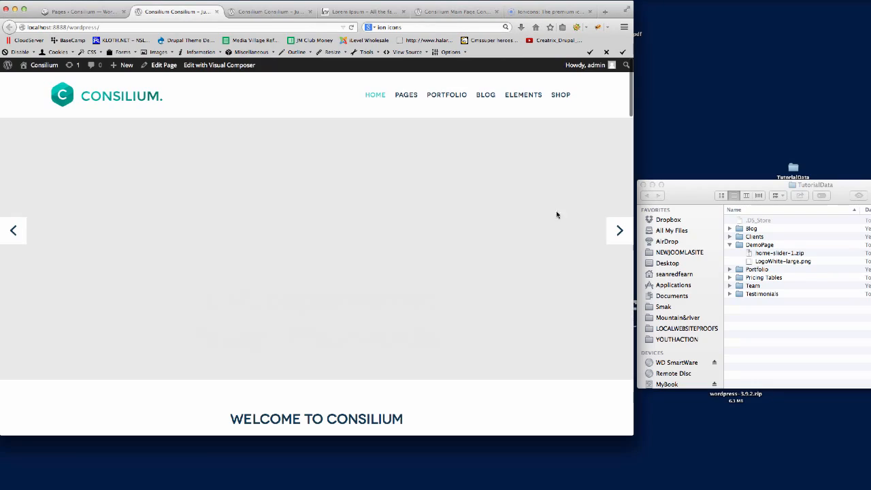
pyautogui.scroll(-20, 561, 253)
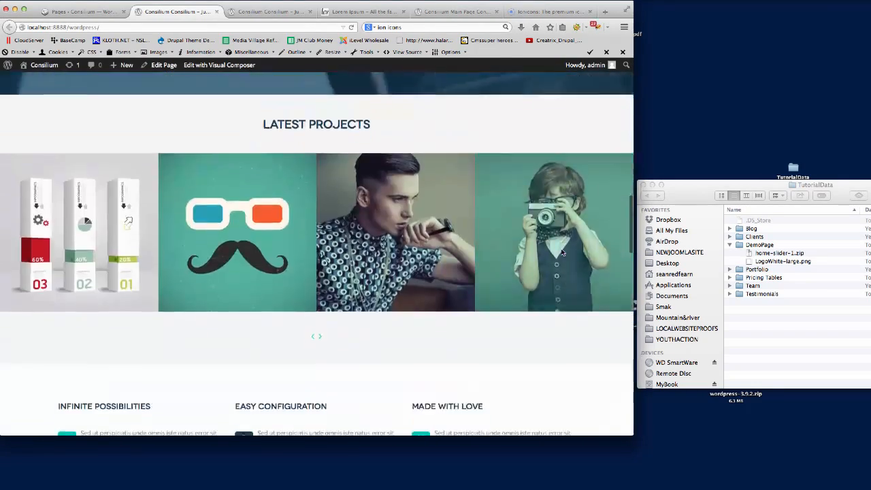
pyautogui.scroll(20, 561, 253)
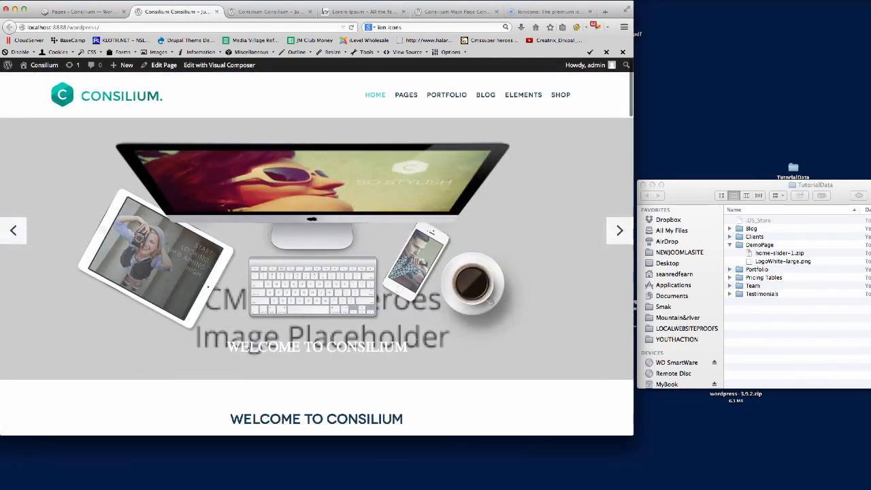
pyautogui.click(216, 11)
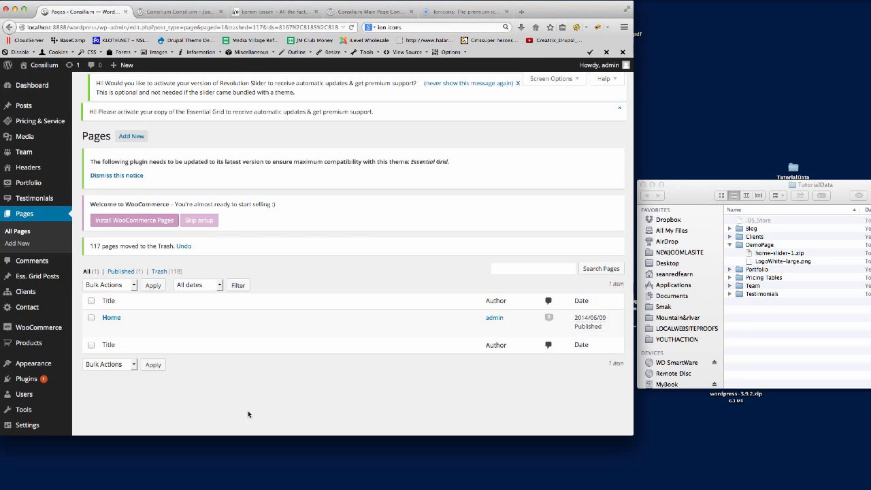
# Step: Move the Home page to the trash and reload the site's front page to check what it displays
pyautogui.click(160, 328)
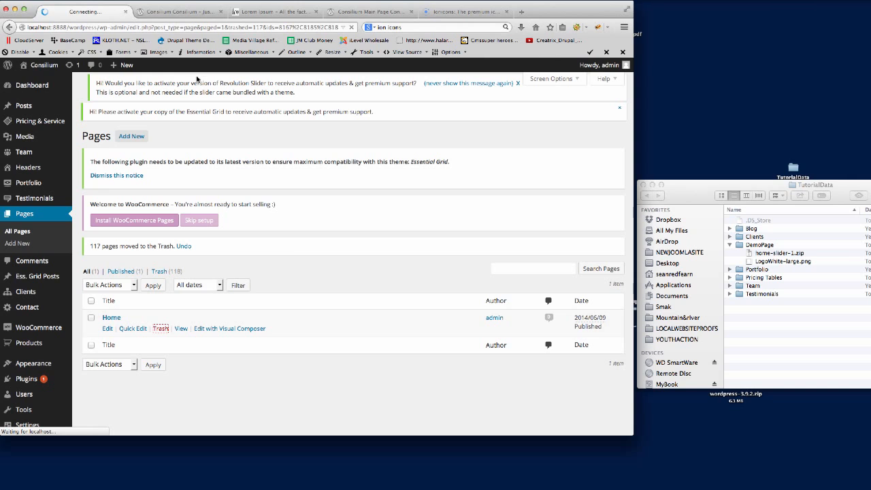
pyautogui.click(175, 13)
pyautogui.click(166, 26)
pyautogui.press('Return')
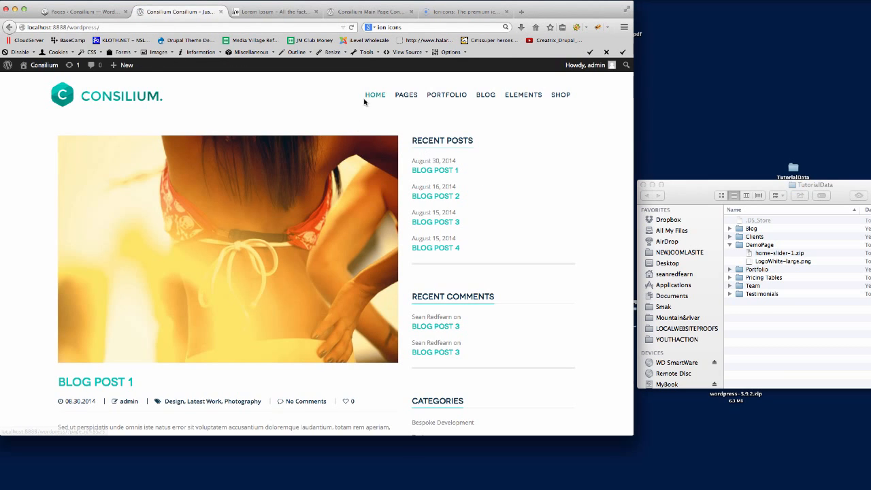
pyautogui.scroll(-10, 534, 198)
pyautogui.scroll(10, 534, 204)
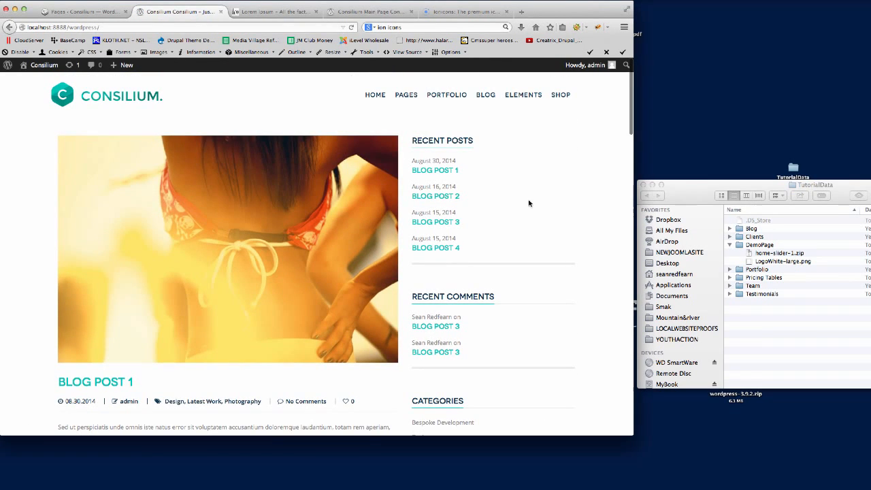
# Step: Load Main Menu in the admin's menu editor and delete the whole menu, confirming the deletion
pyautogui.click(79, 9)
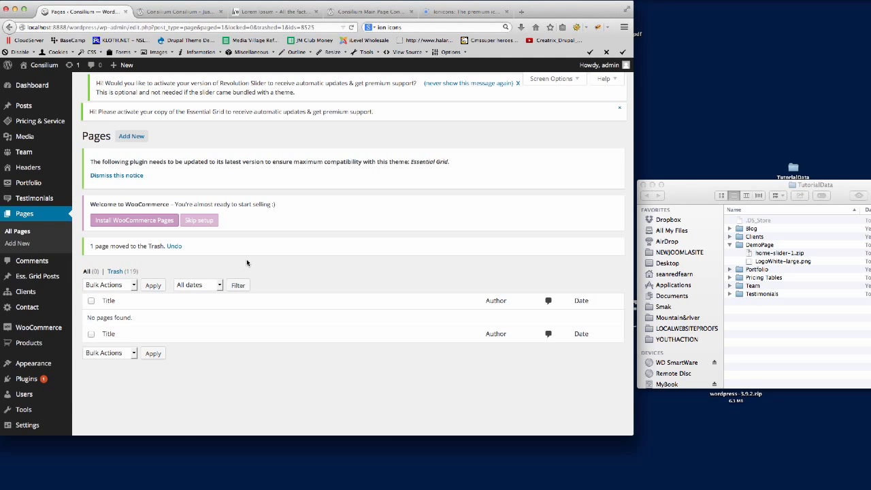
pyautogui.scroll(-2, 38, 269)
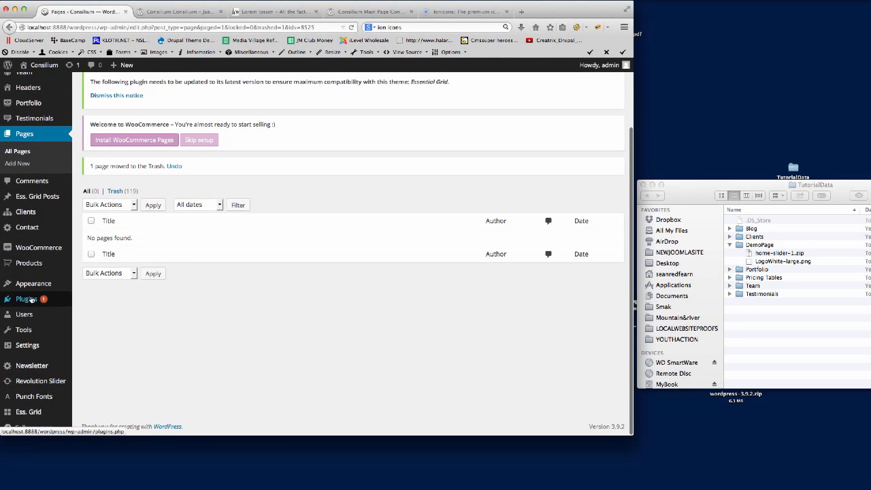
pyautogui.moveTo(32, 286)
pyautogui.click(82, 323)
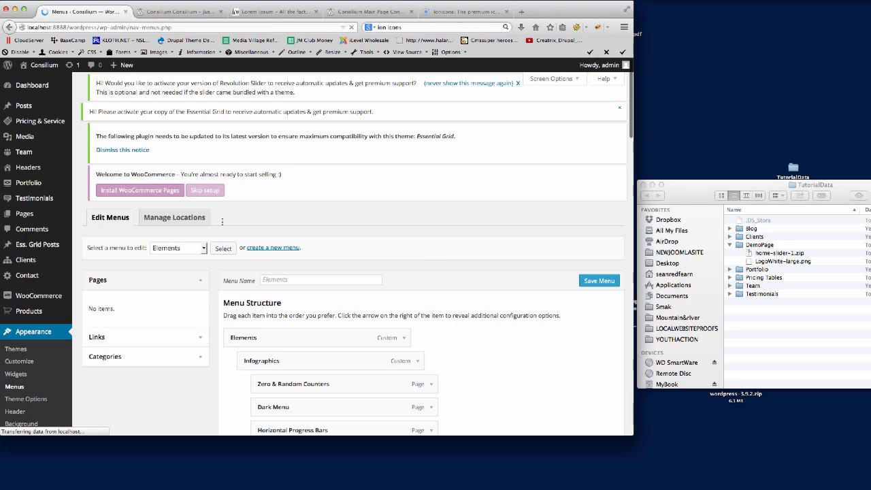
pyautogui.click(174, 250)
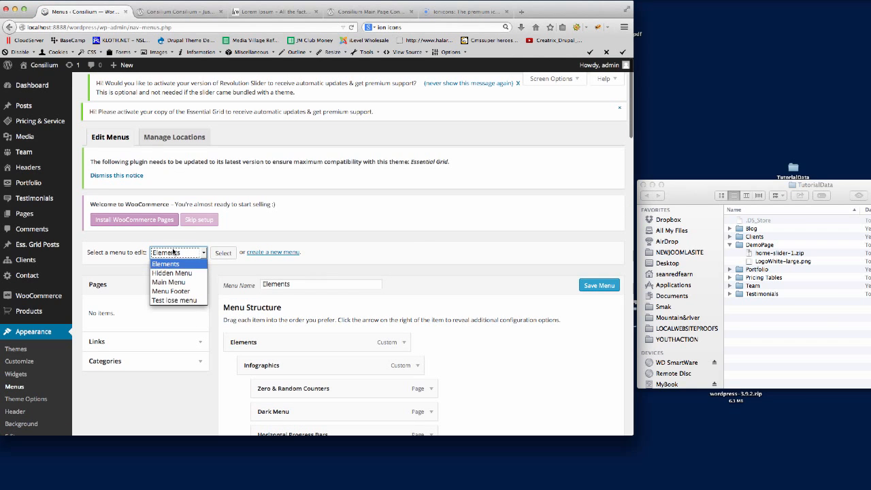
pyautogui.click(170, 288)
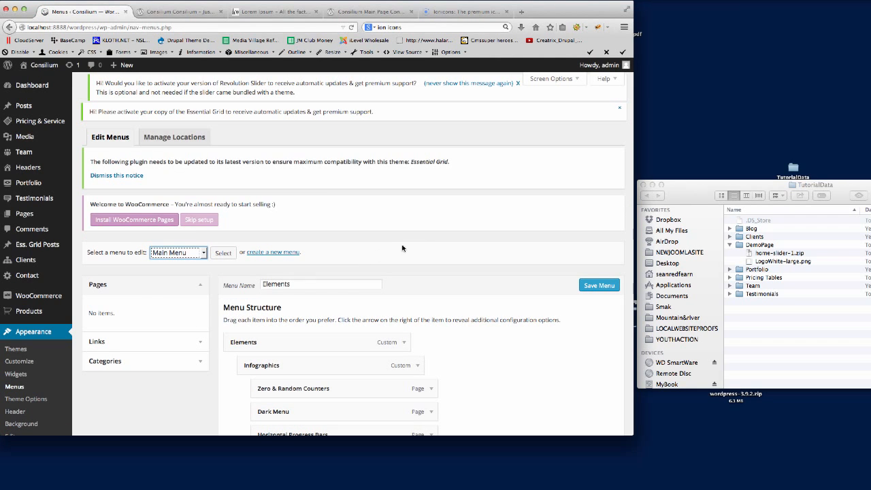
pyautogui.click(221, 252)
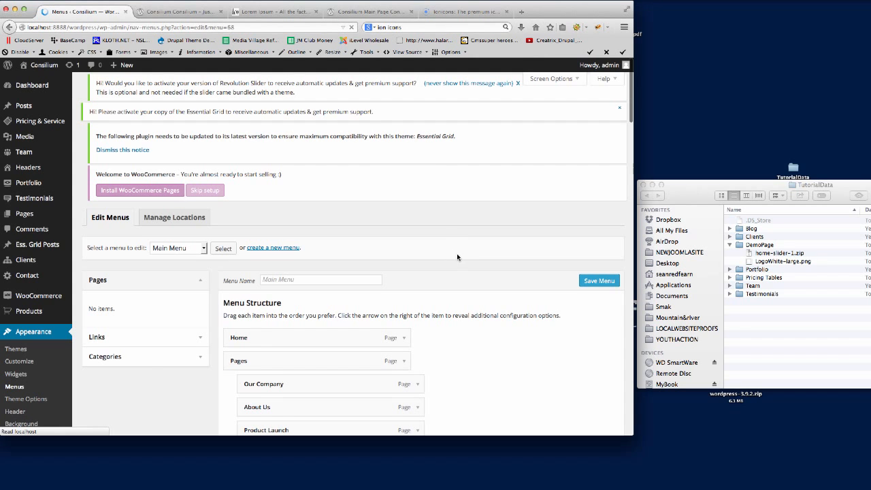
pyautogui.scroll(-20, 458, 257)
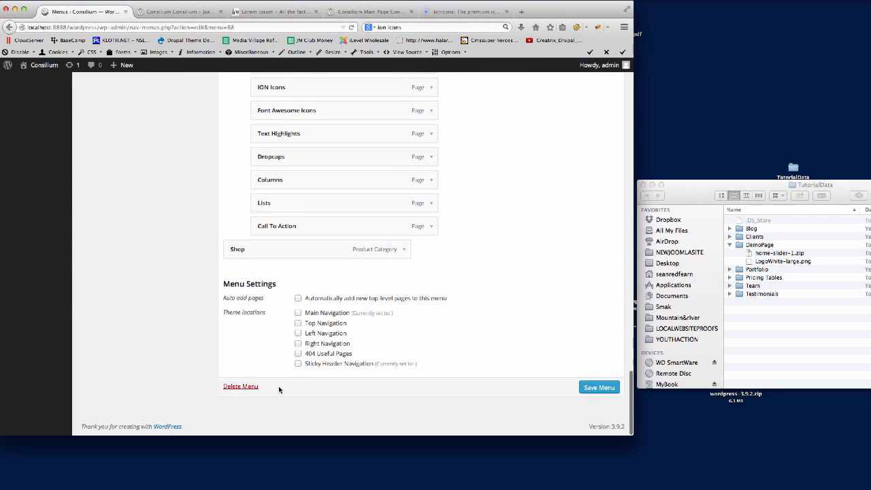
pyautogui.click(242, 386)
pyautogui.click(358, 215)
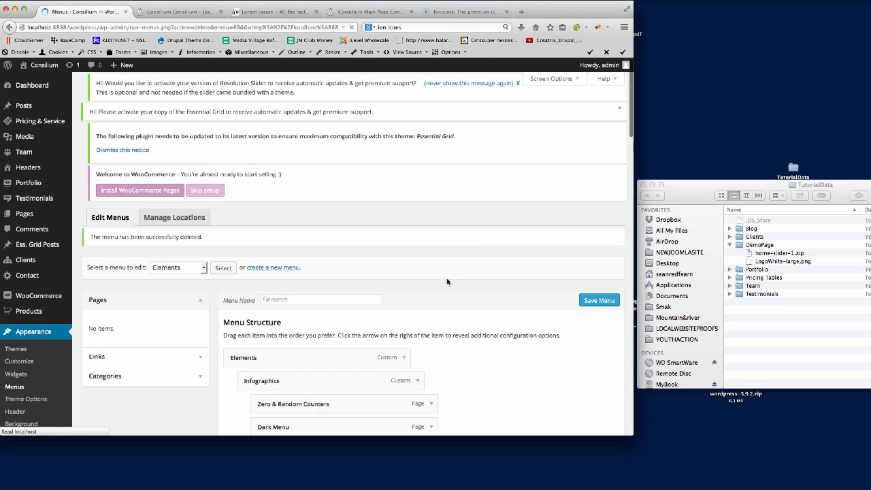
# Step: Check which menus remain available in the menu editor and open the admin's list of pages
pyautogui.click(170, 273)
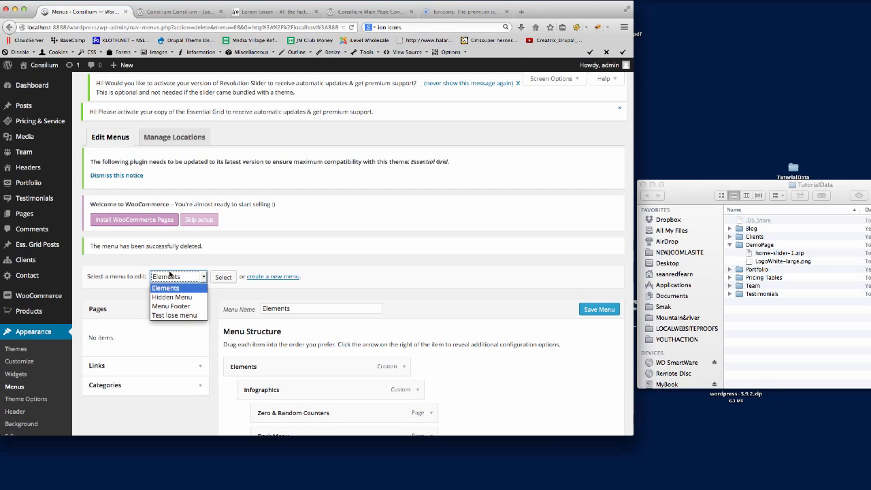
pyautogui.click(290, 251)
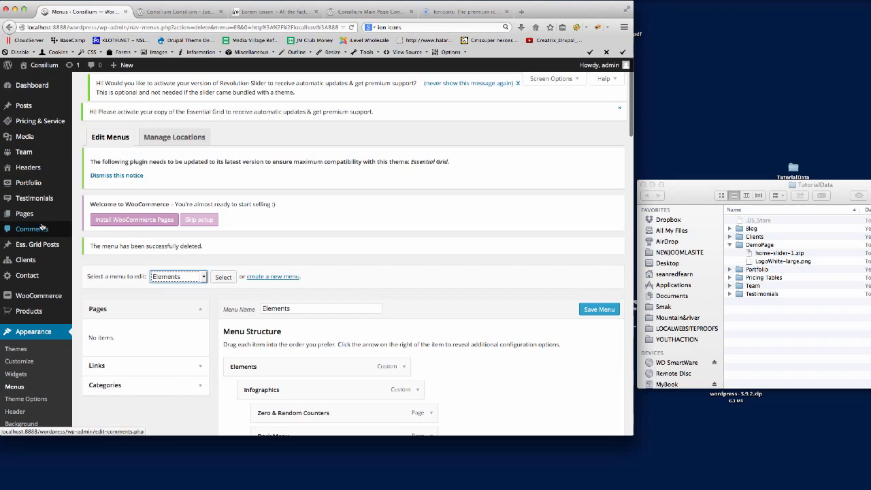
pyautogui.moveTo(28, 219)
pyautogui.click(70, 212)
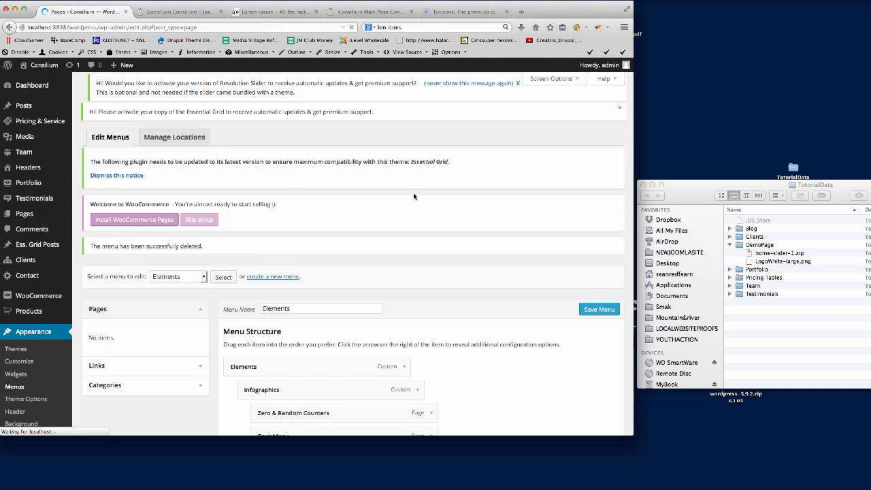
# Step: Reload the site's front page to check its navigation without the deleted Main Menu
pyautogui.click(179, 12)
pyautogui.click(156, 27)
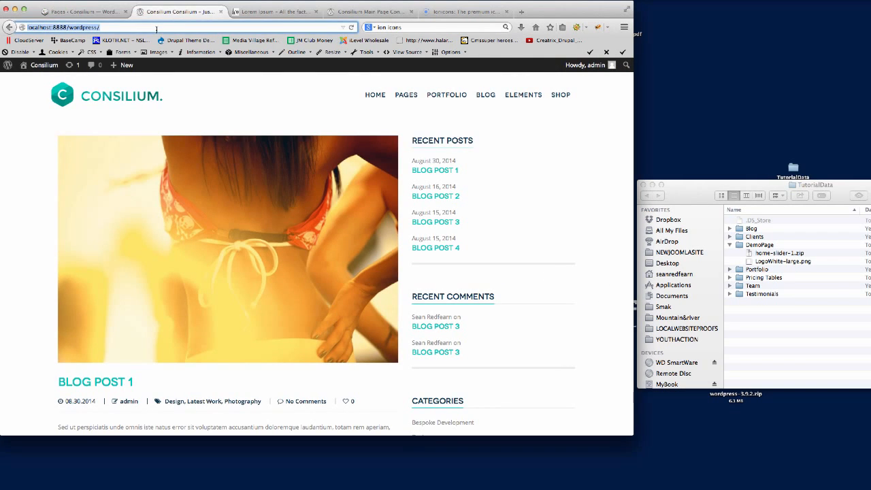
pyautogui.press('Return')
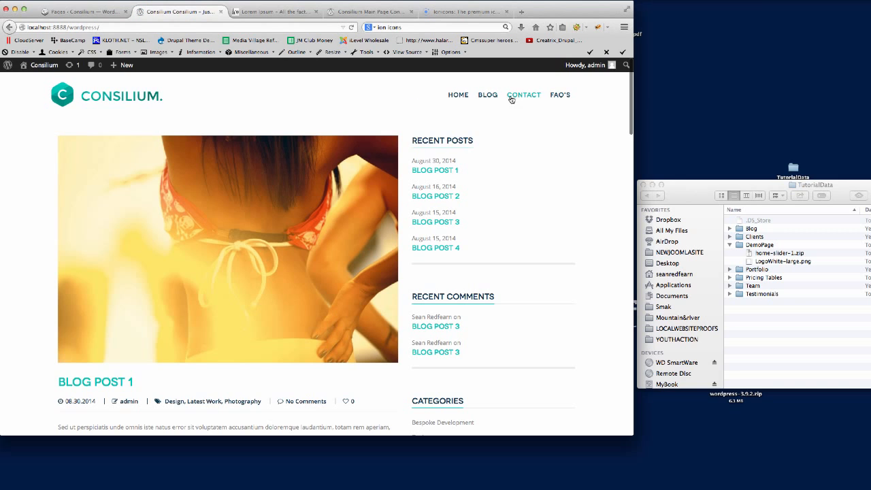
# Step: Add a new page titled "Home New" in the admin and switch it to Visual Composer's backend editor
pyautogui.click(94, 14)
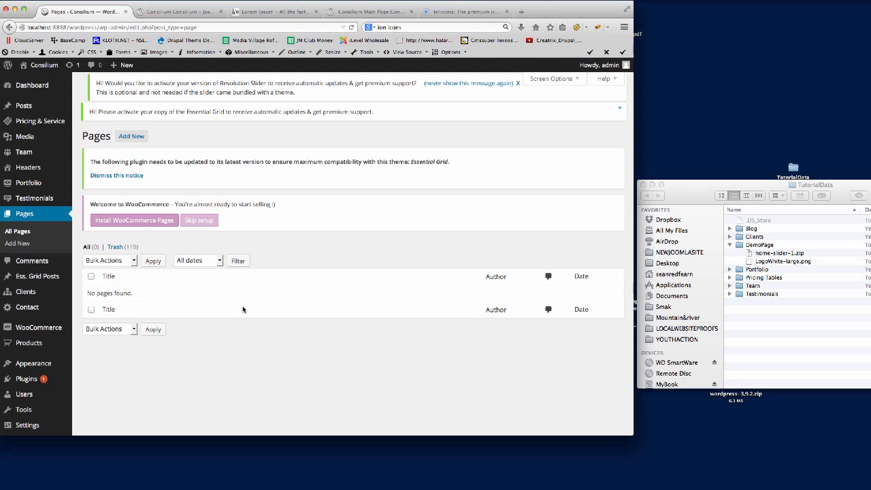
pyautogui.click(131, 137)
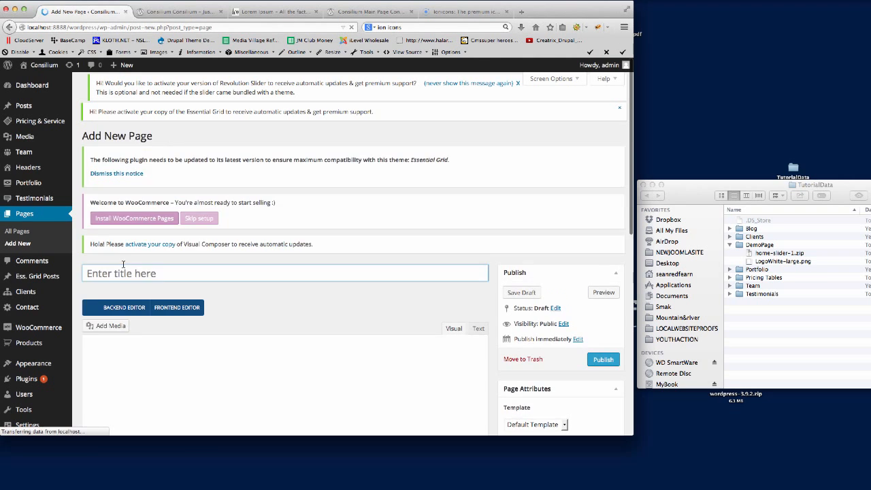
pyautogui.write('Home New')
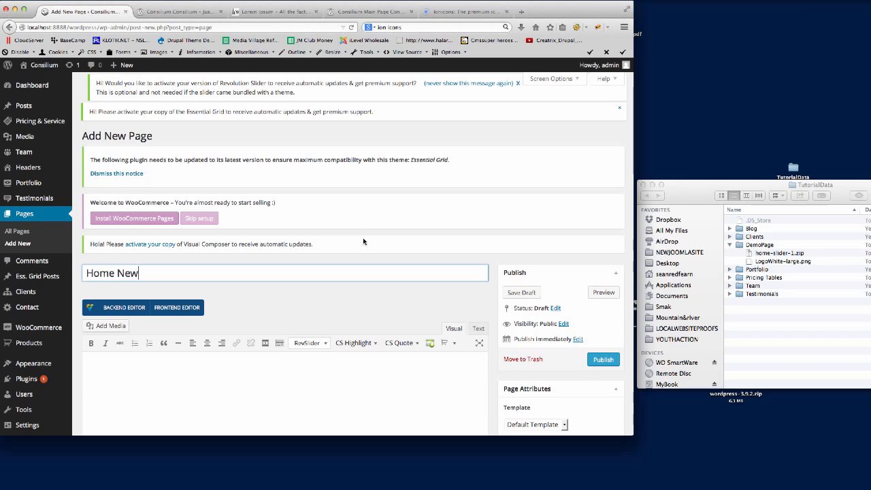
pyautogui.scroll(-2, 365, 239)
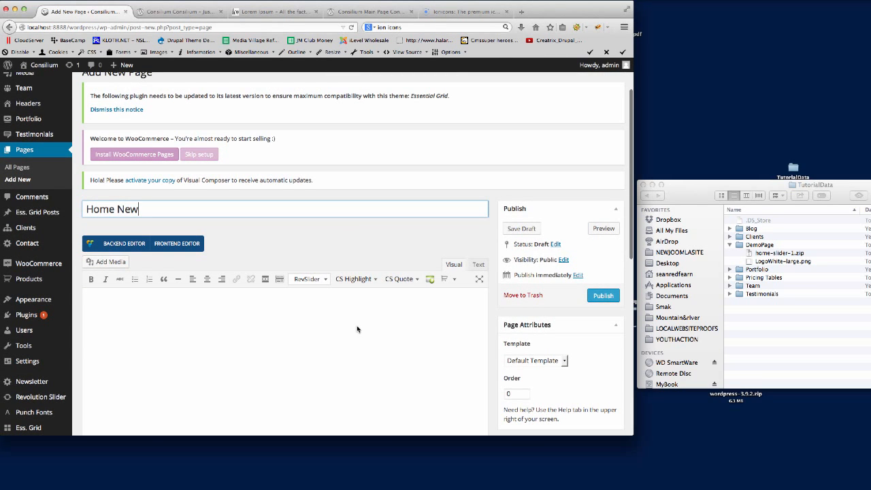
pyautogui.scroll(-3, 363, 321)
pyautogui.scroll(-5, 198, 271)
pyautogui.scroll(8, 310, 248)
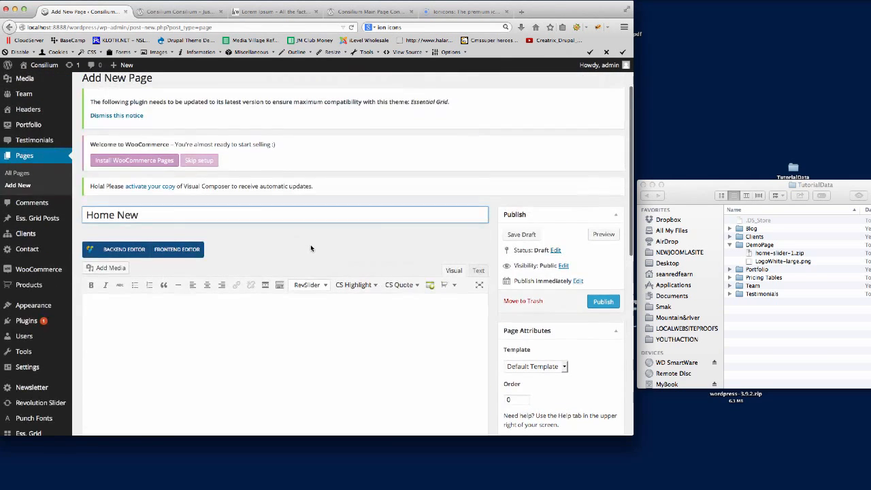
pyautogui.click(123, 250)
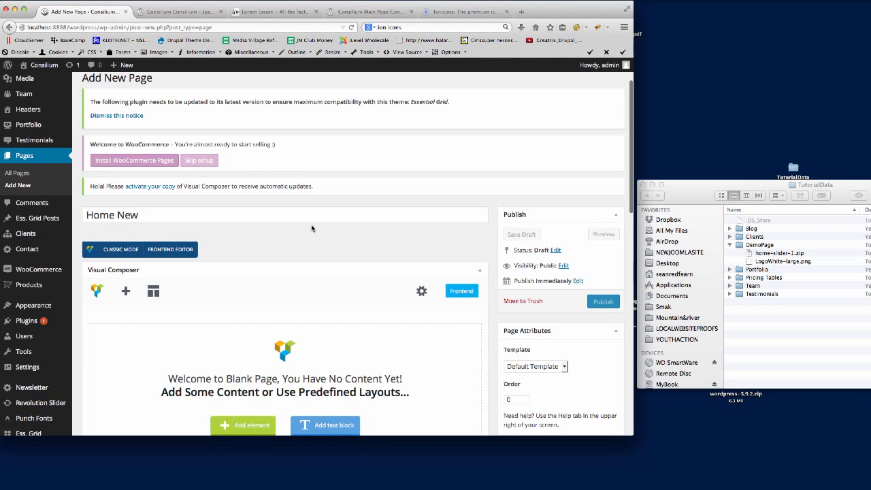
pyautogui.scroll(-2, 312, 228)
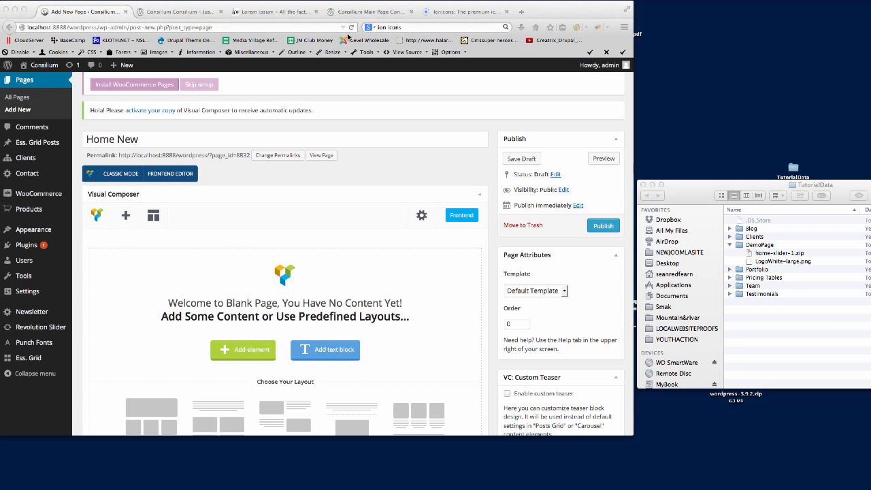
# Step: Load dev.joomlaman.com/wp-consilium/ in a new browser tab and look over the demo homepage's slider and content sections
pyautogui.click(378, 11)
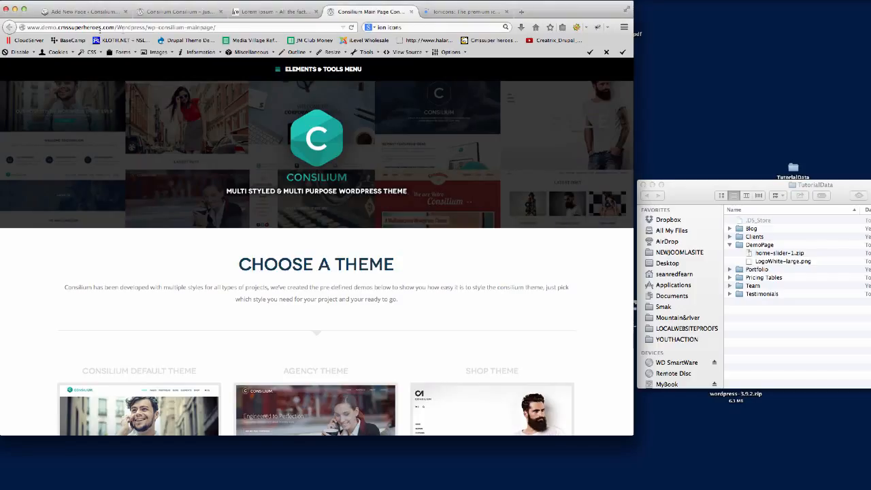
pyautogui.click(101, 27)
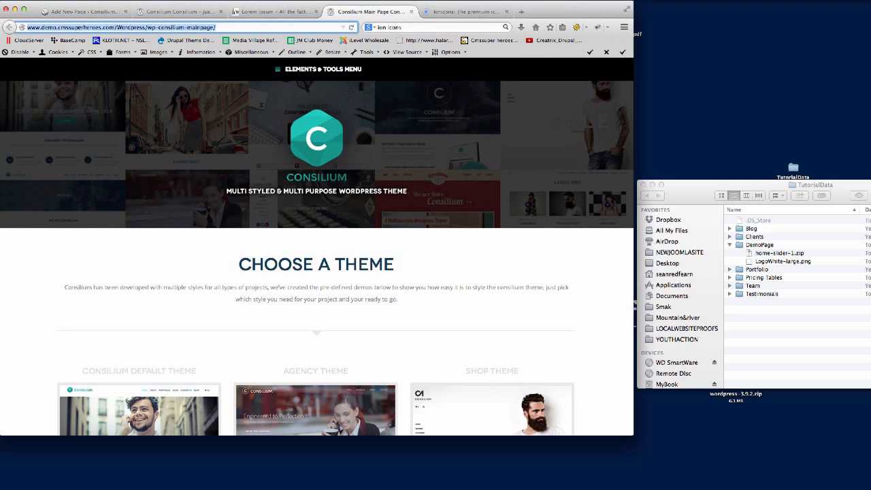
pyautogui.press('super+Tab')
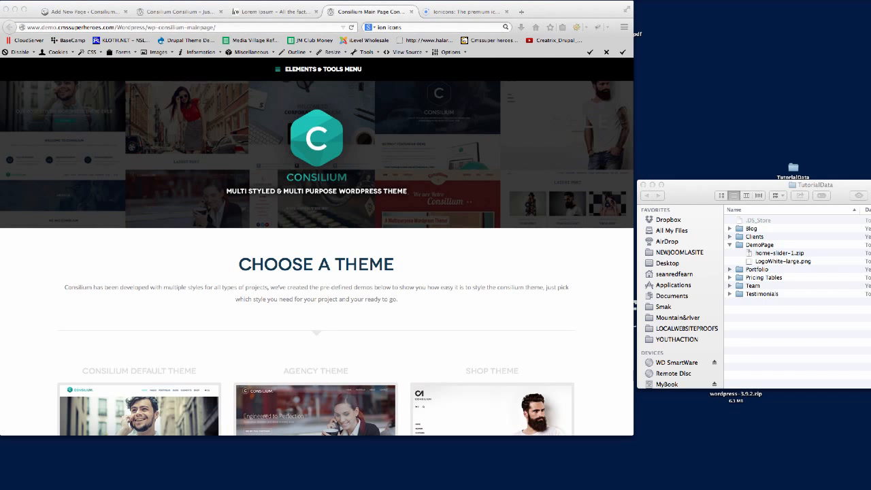
pyautogui.click(479, 11)
pyautogui.click(520, 11)
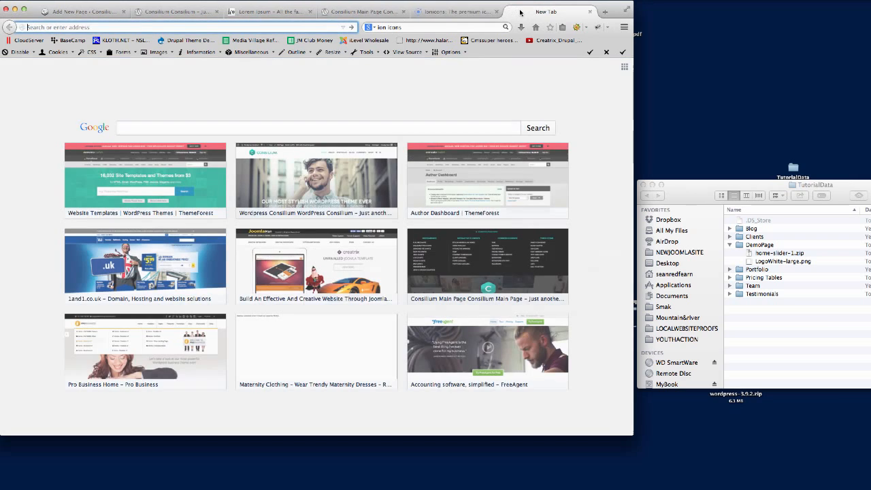
pyautogui.write('dev.joomlaman.com/wp-consilium/')
pyautogui.press('Return')
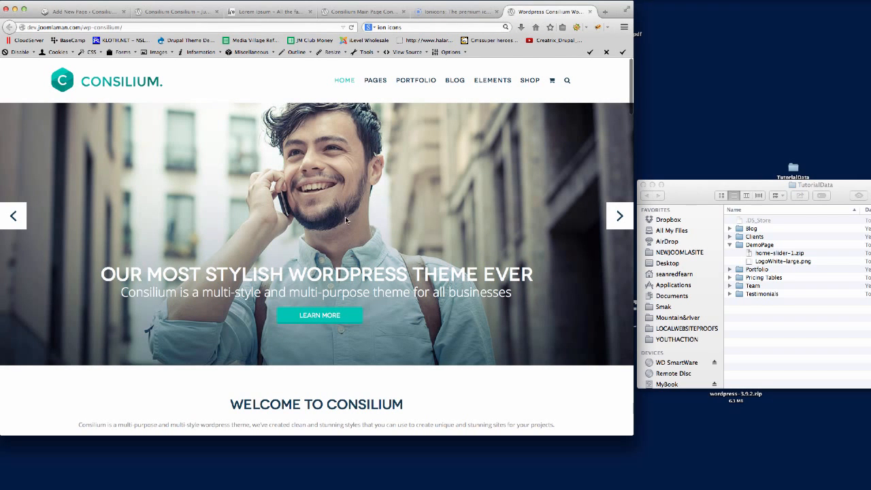
pyautogui.scroll(-5, 544, 313)
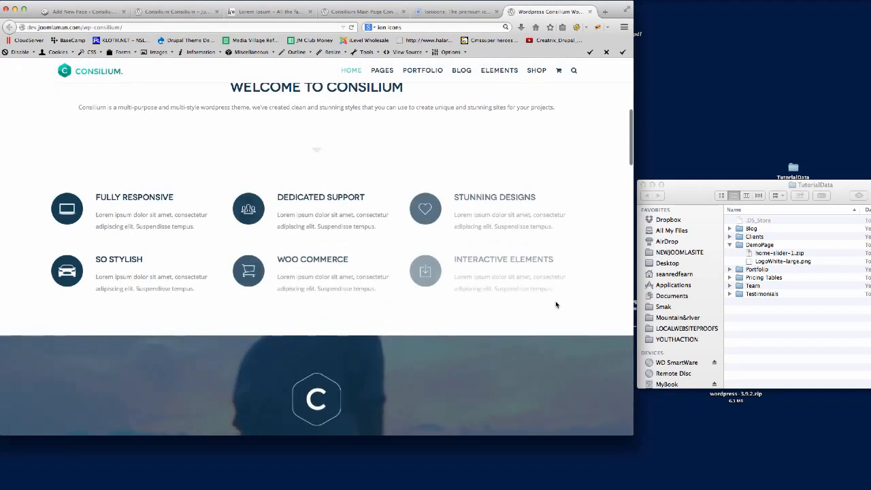
pyautogui.scroll(-3, 539, 303)
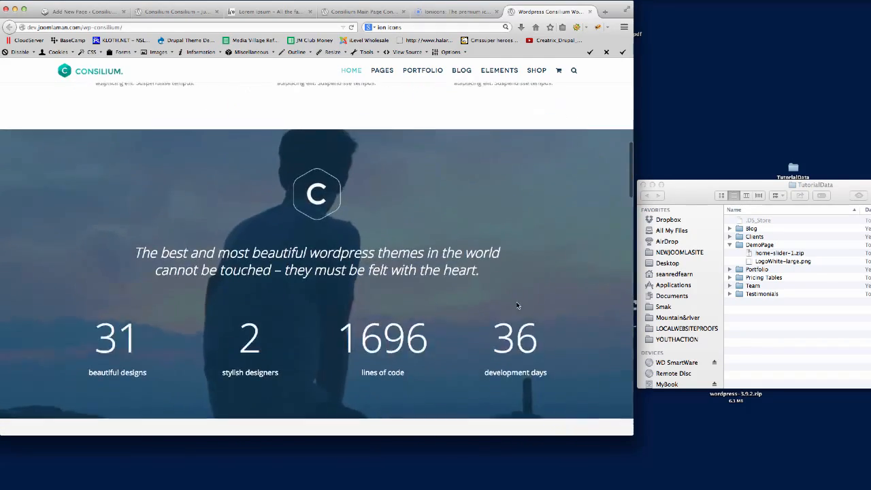
pyautogui.scroll(-10, 556, 292)
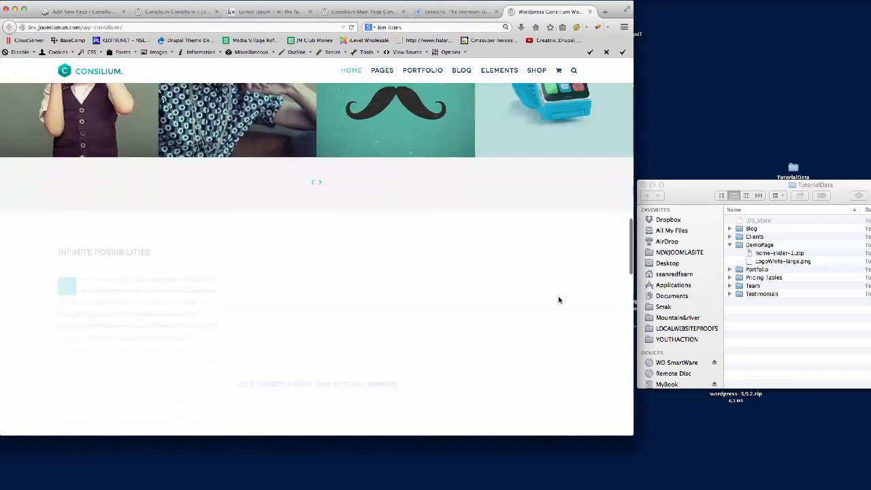
pyautogui.scroll(15, 559, 301)
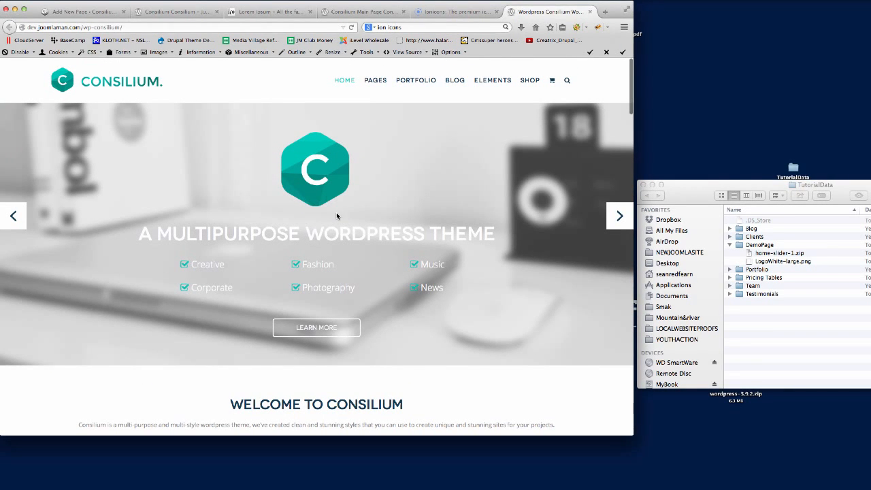
# Step: Add a Revolution Slider element using Home Slider 1 to the blank Home New page and save its settings
pyautogui.click(68, 11)
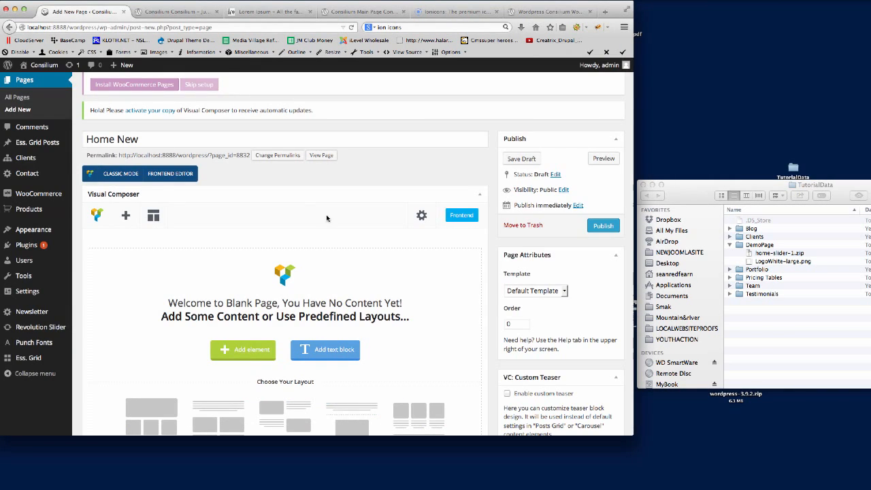
pyautogui.scroll(-1, 287, 212)
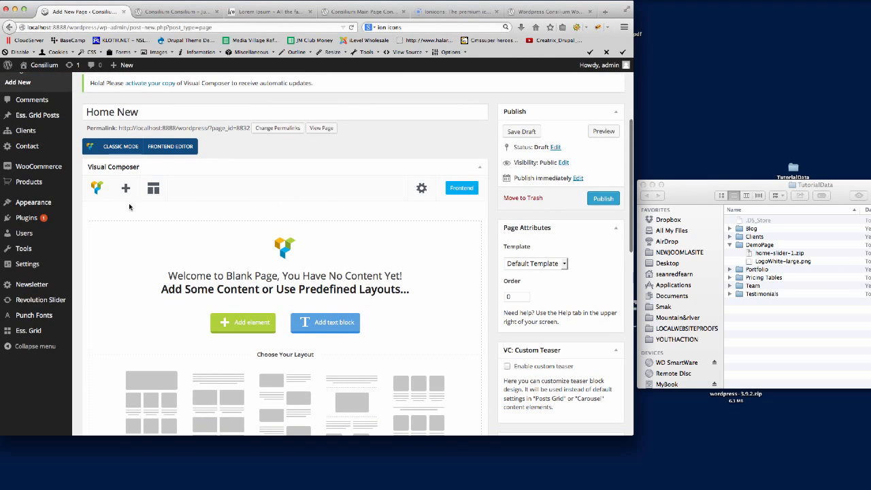
pyautogui.click(242, 321)
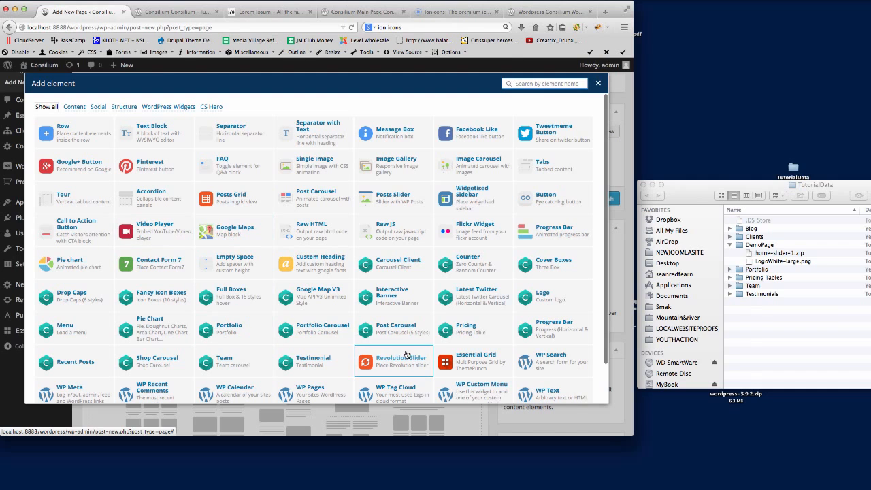
pyautogui.click(400, 361)
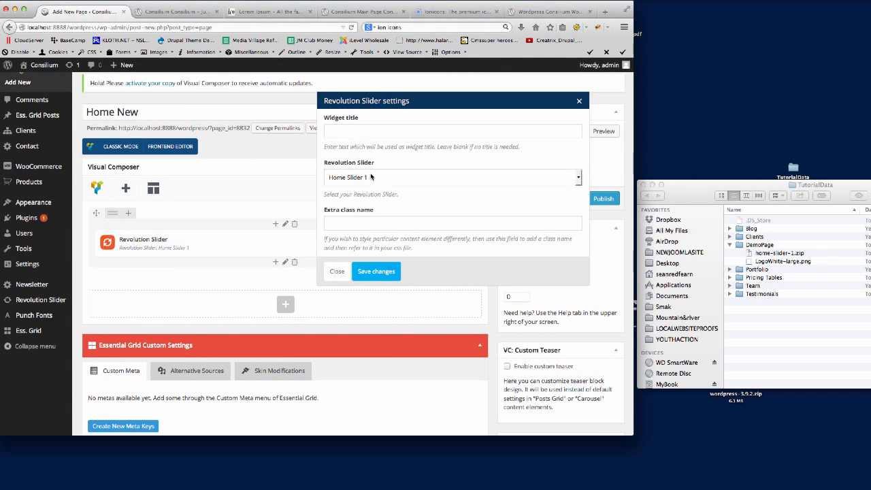
pyautogui.click(371, 177)
pyautogui.click(373, 178)
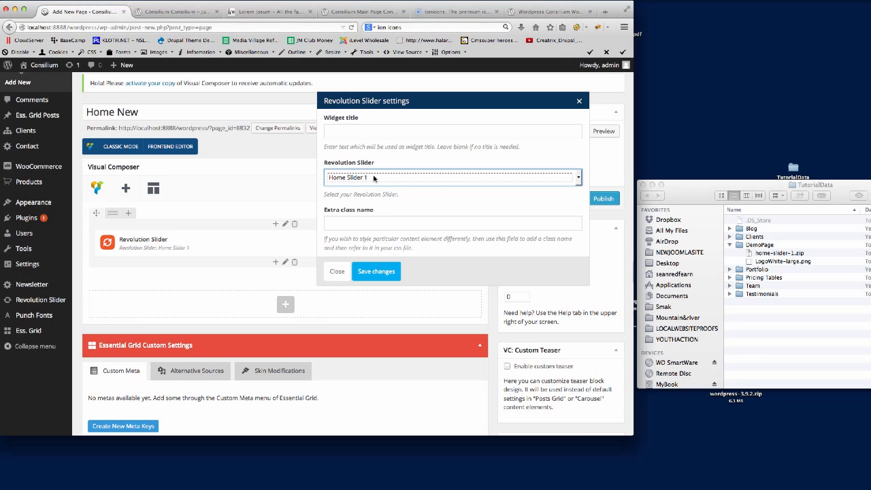
pyautogui.click(377, 271)
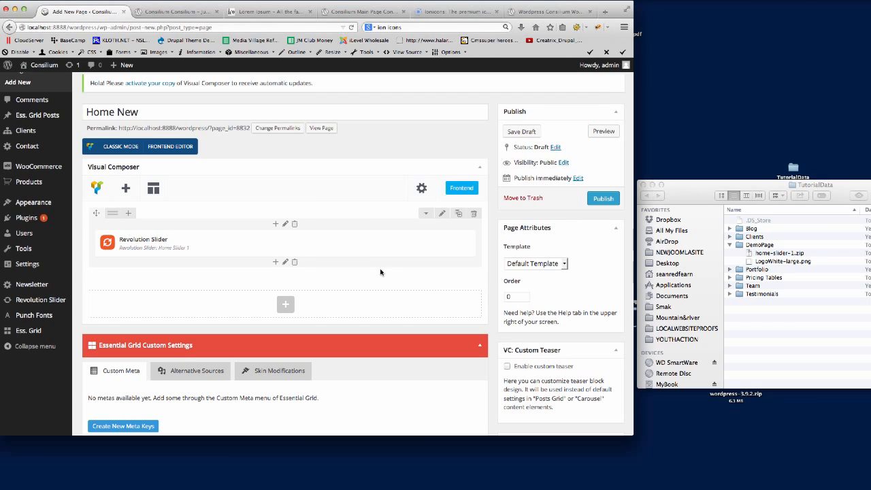
# Step: Publish the Home New page and return to the list of all pages
pyautogui.moveTo(362, 241)
pyautogui.click(596, 199)
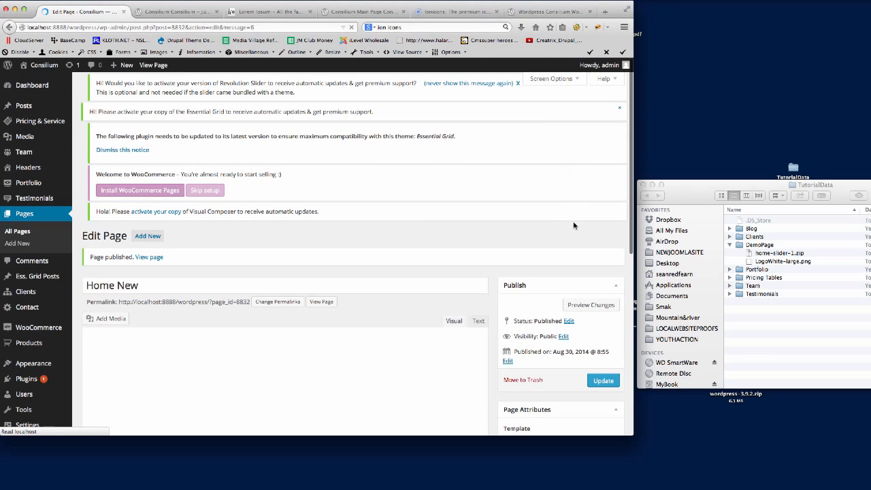
pyautogui.click(27, 215)
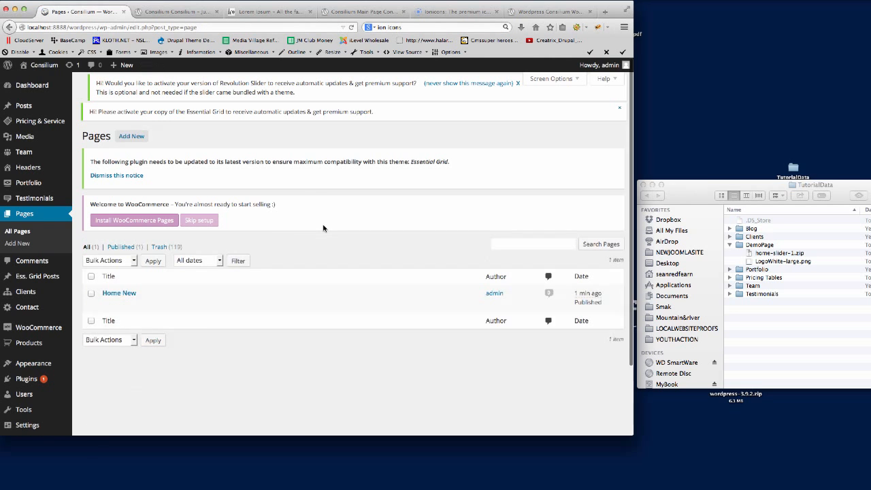
# Step: Reload the local site's front page to check what it displays with Home New published
pyautogui.click(180, 13)
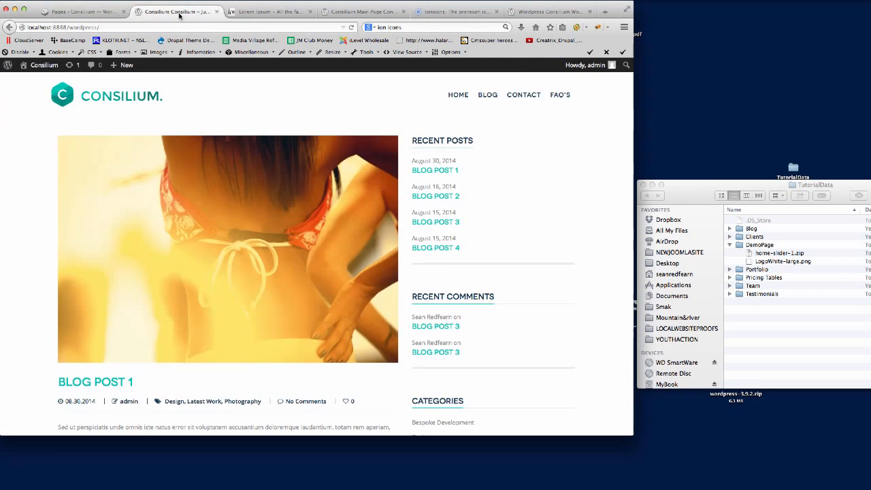
pyautogui.click(175, 27)
pyautogui.press('Return')
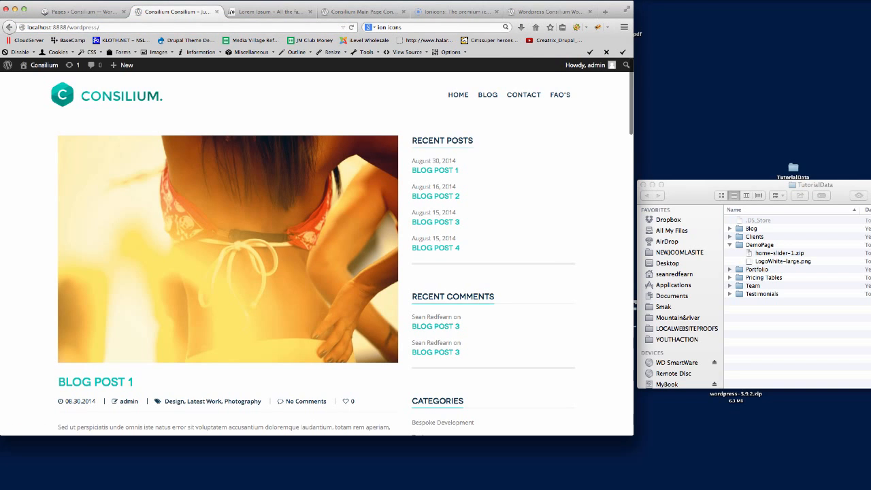
# Step: Create a new navigation menu named New Main Menu in the WordPress admin
pyautogui.click(83, 11)
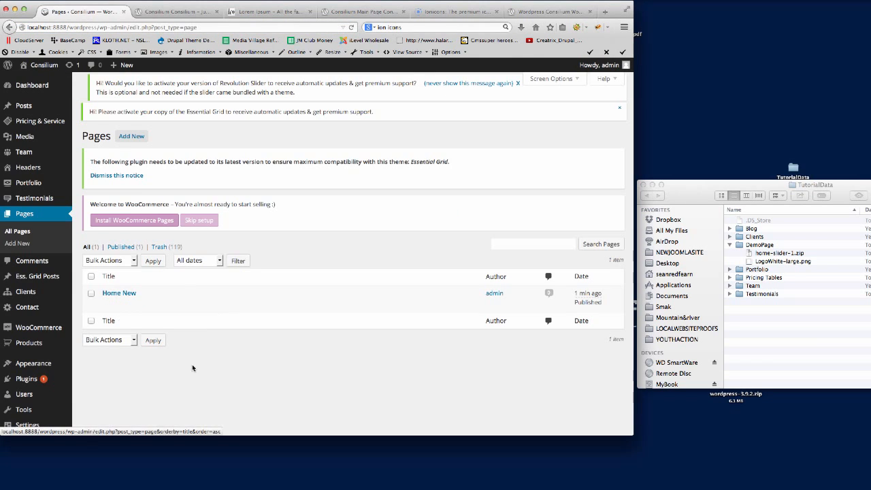
pyautogui.scroll(-2, 192, 354)
pyautogui.moveTo(48, 320)
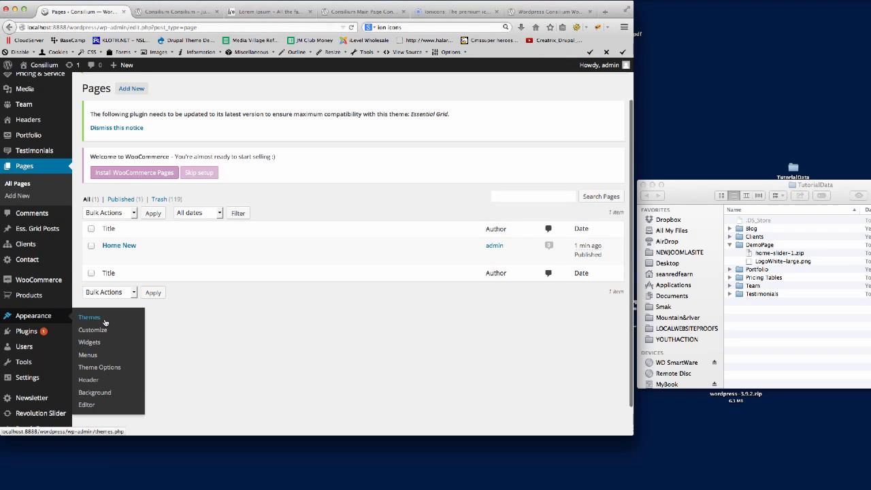
pyautogui.click(87, 356)
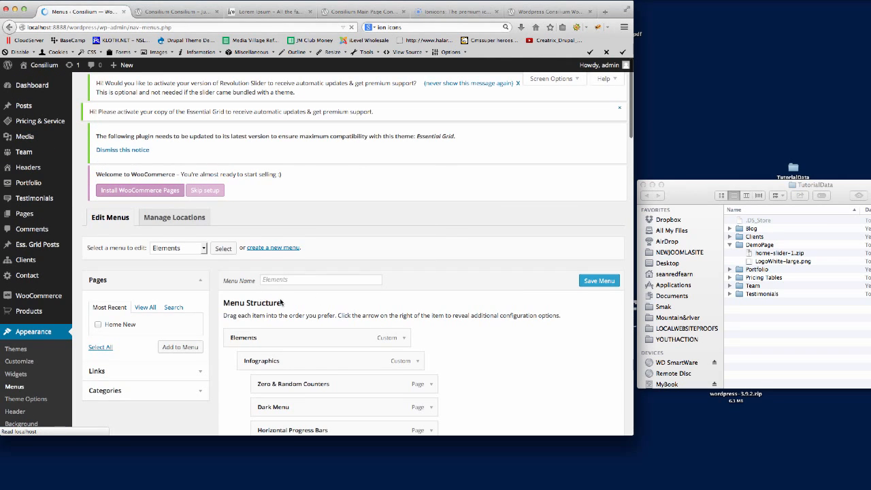
pyautogui.scroll(-2, 289, 301)
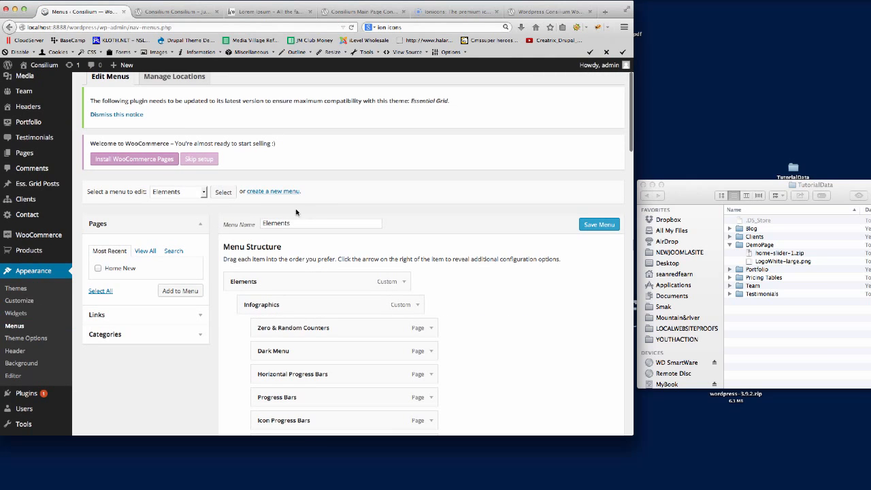
pyautogui.click(275, 192)
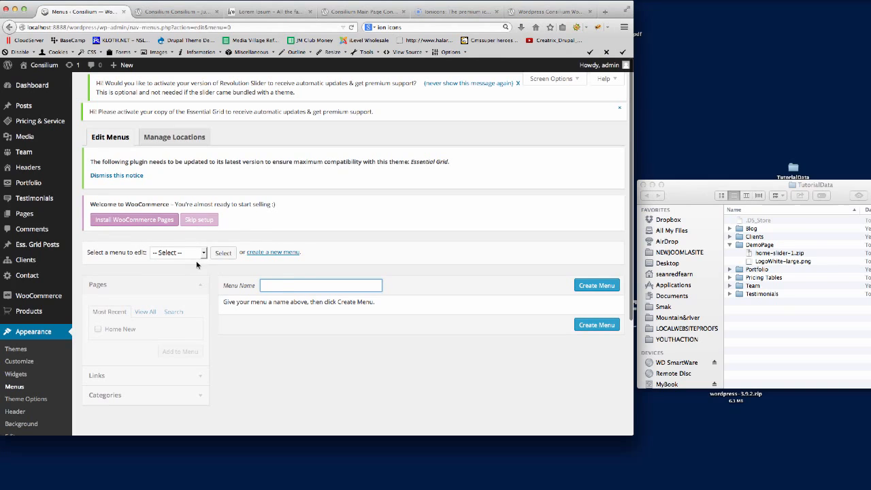
pyautogui.write('New Main Menu')
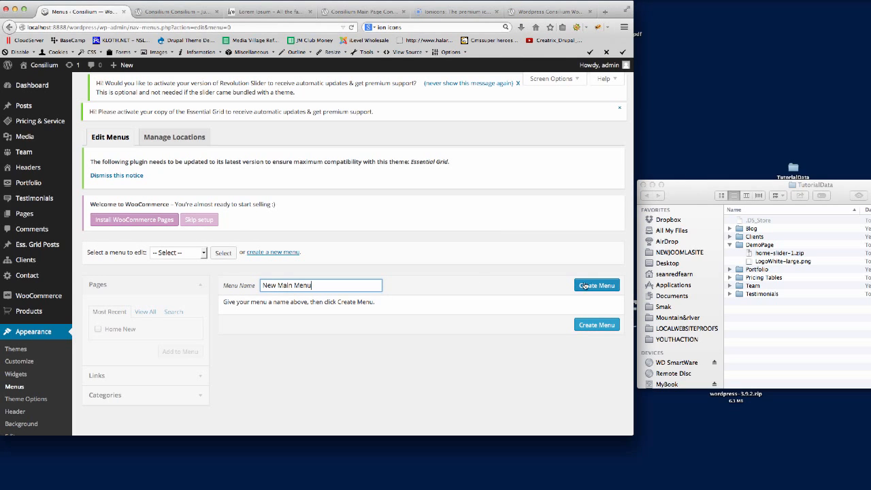
pyautogui.click(589, 286)
# Step: Add the Home New page to New Main Menu and save the menu
pyautogui.scroll(-2, 464, 259)
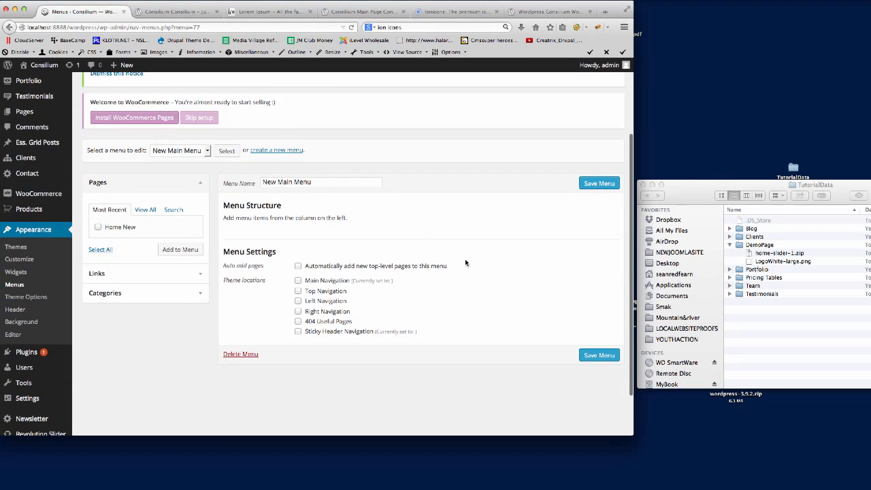
pyautogui.click(98, 228)
pyautogui.click(180, 249)
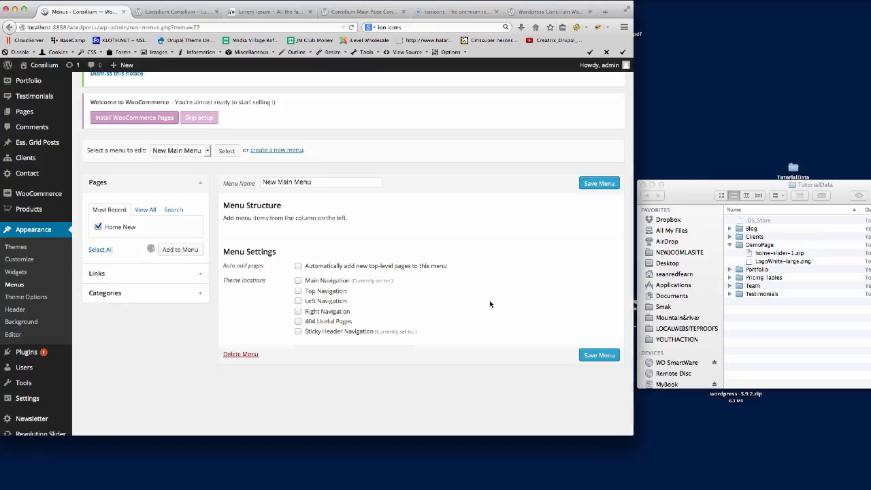
pyautogui.click(598, 183)
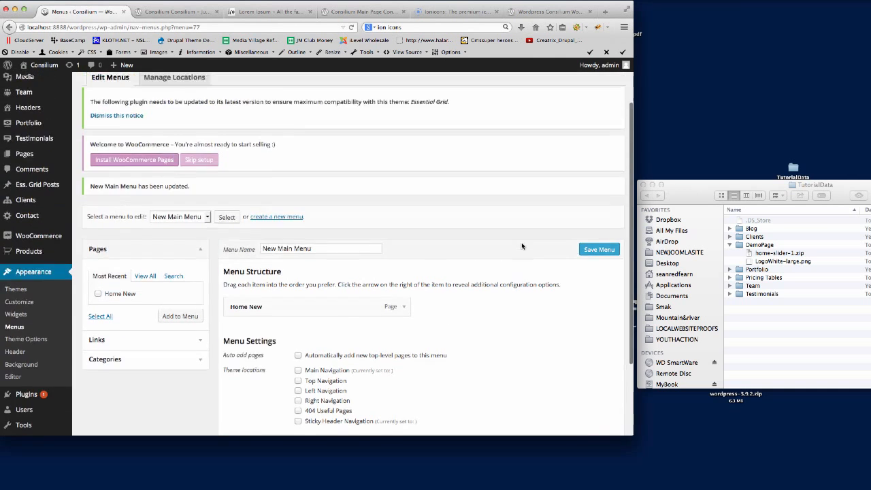
# Step: Assign New Main Menu to the Main Navigation theme location and save the location changes
pyautogui.click(175, 137)
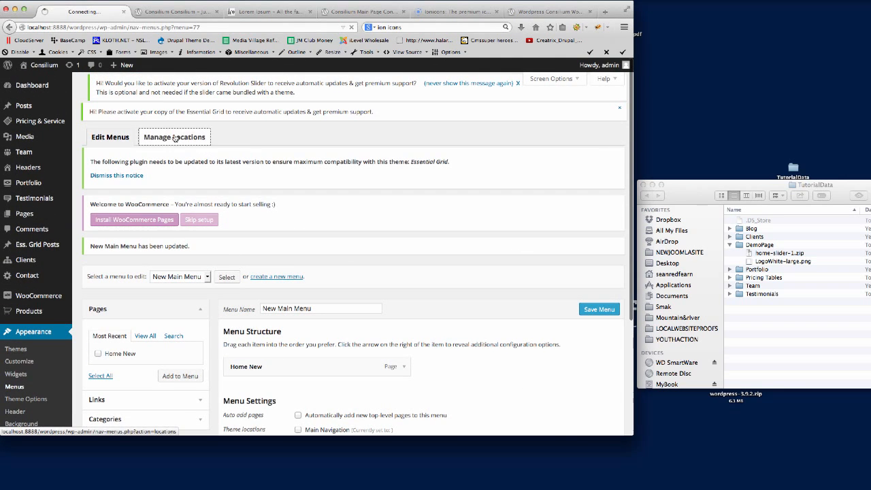
pyautogui.click(179, 12)
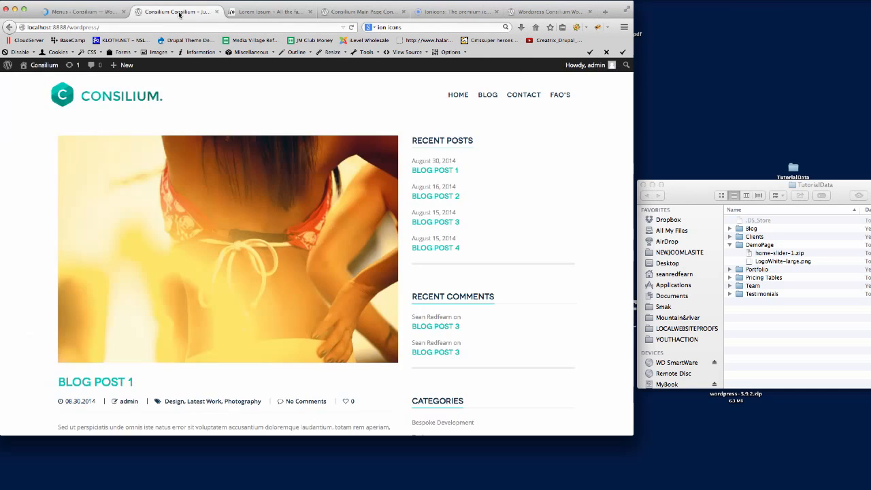
pyautogui.click(90, 13)
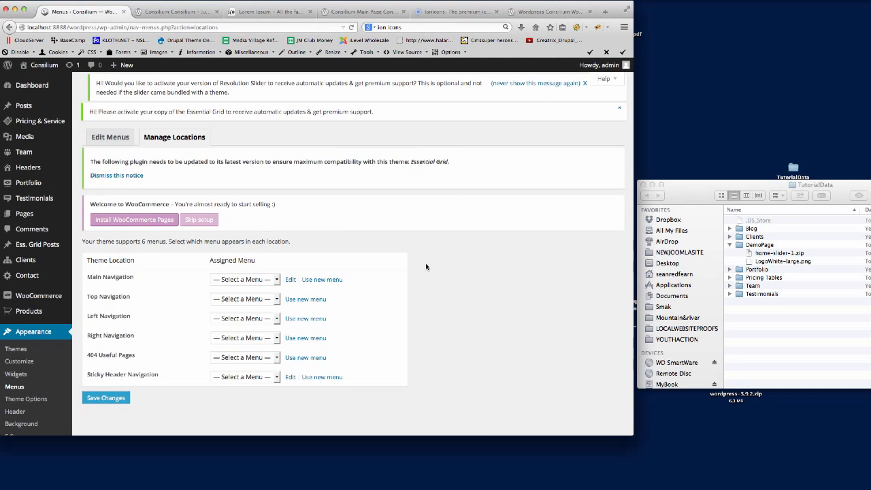
pyautogui.scroll(-2, 408, 264)
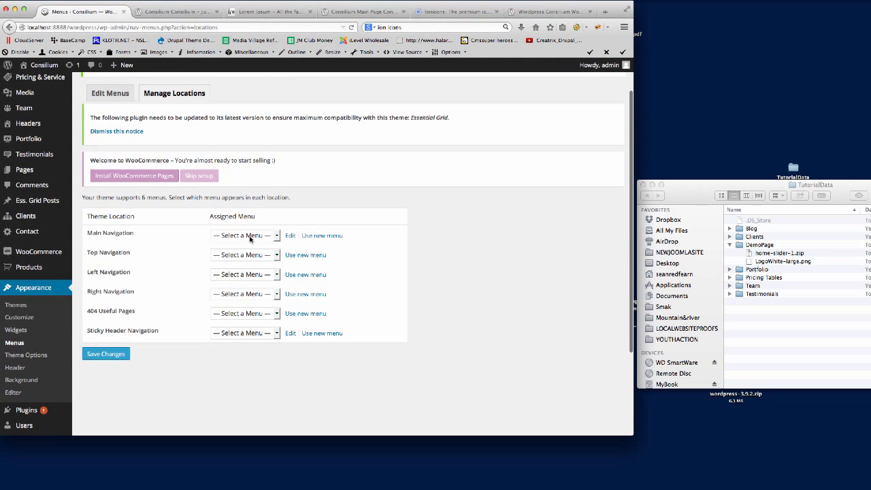
pyautogui.click(250, 236)
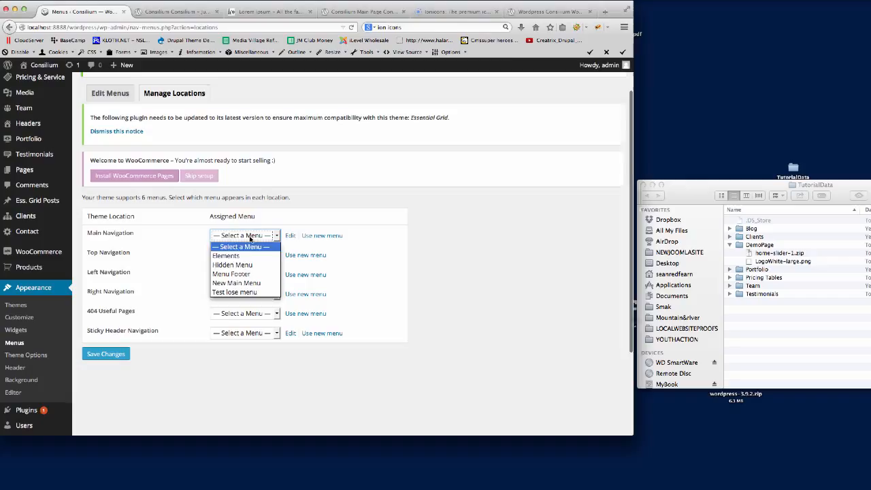
pyautogui.click(236, 283)
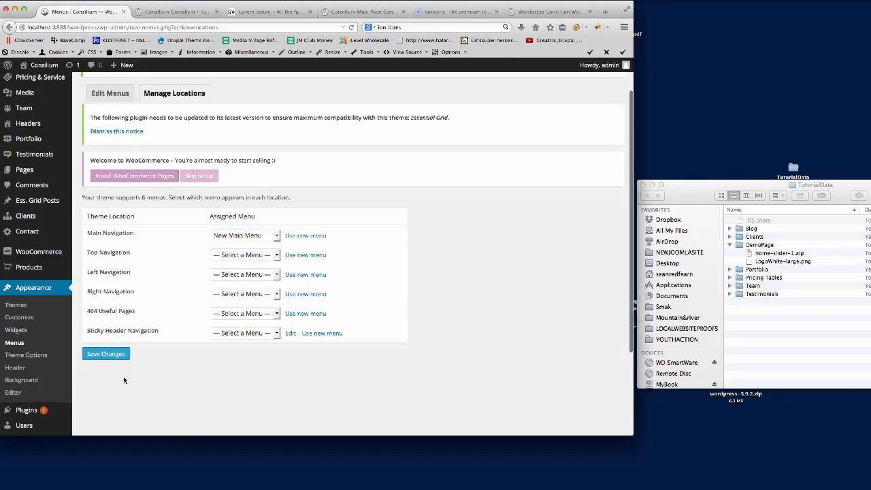
pyautogui.click(104, 353)
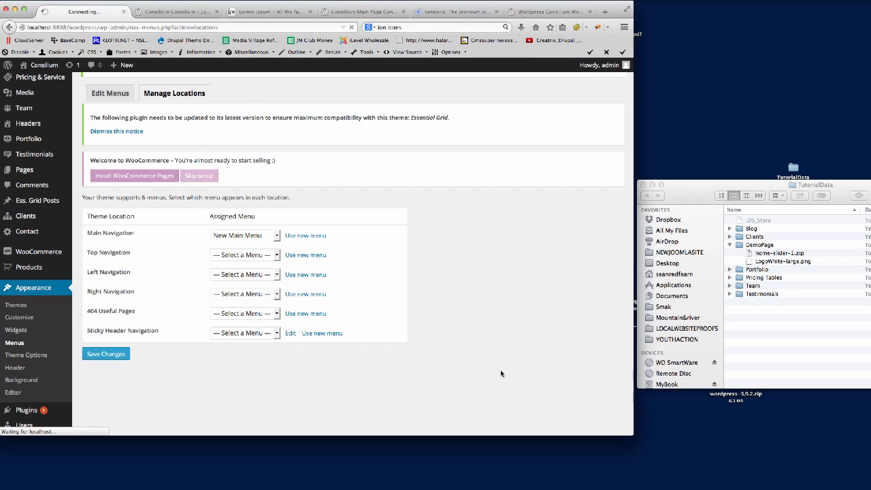
# Step: Reload the local site's front page, follow the Home New menu link and look over that page down to the footer
pyautogui.click(176, 12)
pyautogui.click(162, 27)
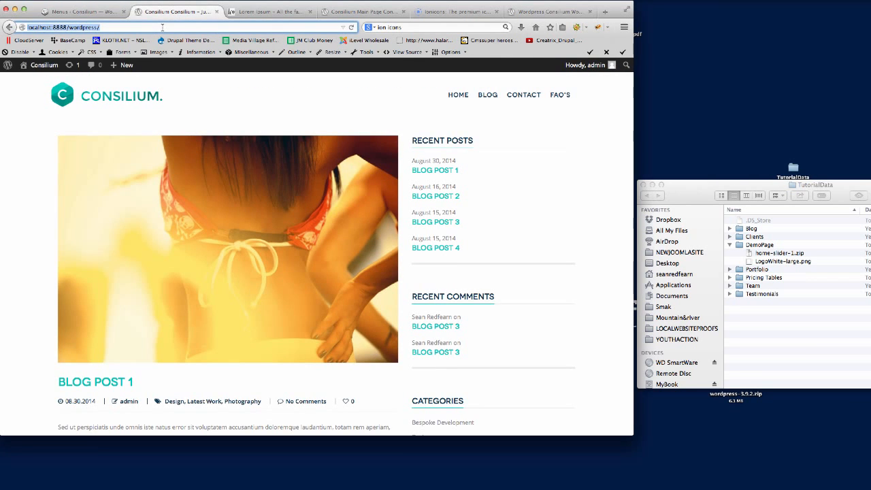
pyautogui.press('Return')
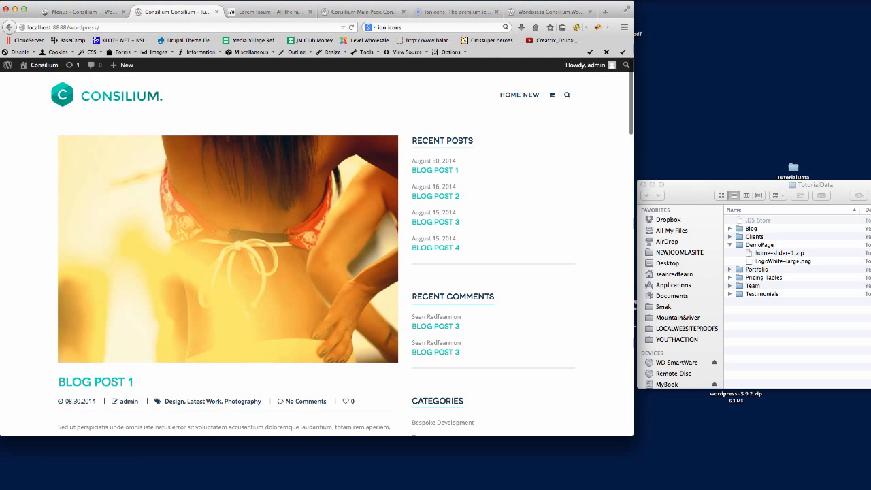
pyautogui.click(517, 95)
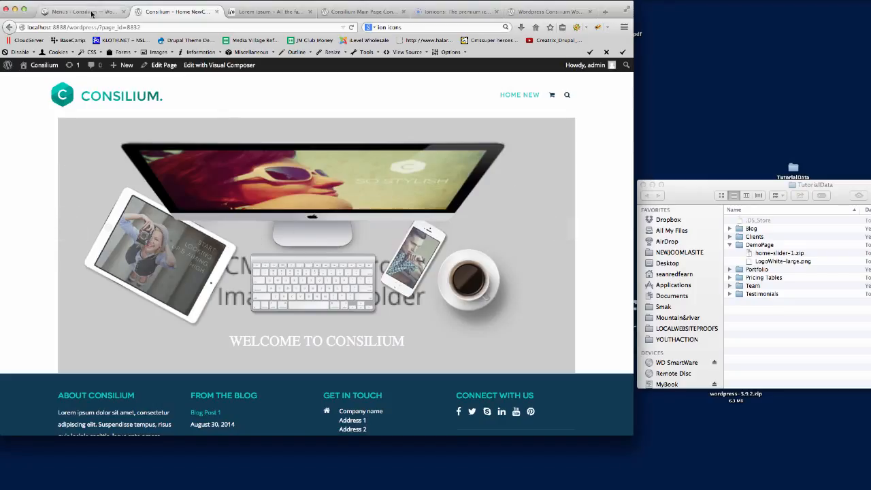
pyautogui.scroll(-5, 442, 259)
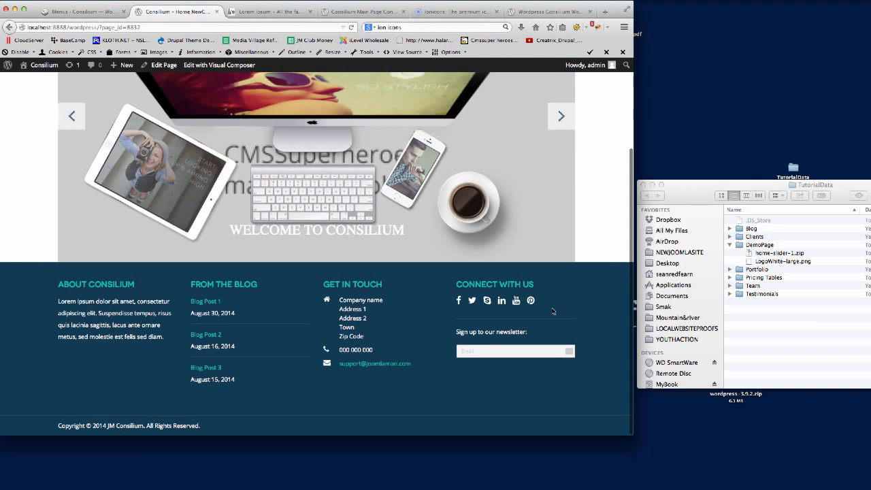
pyautogui.scroll(5, 526, 285)
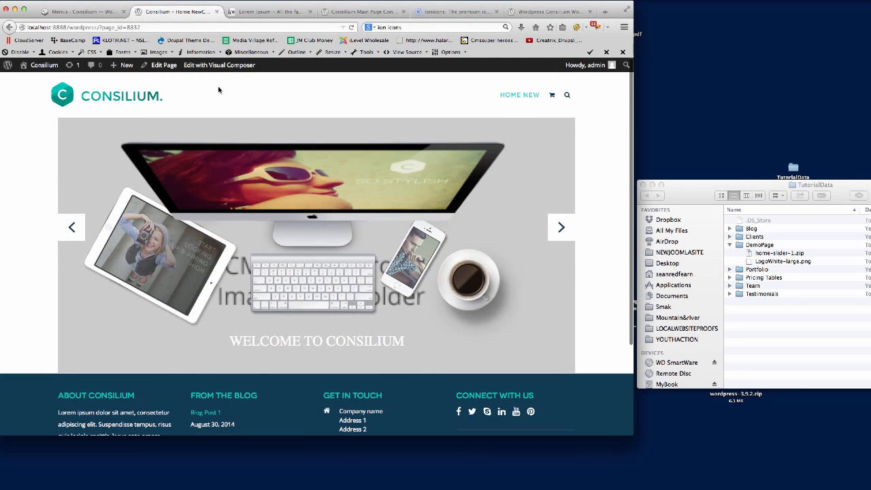
# Step: Open the Home New page for editing from the list of all pages and show its Visual Composer layout
pyautogui.click(82, 12)
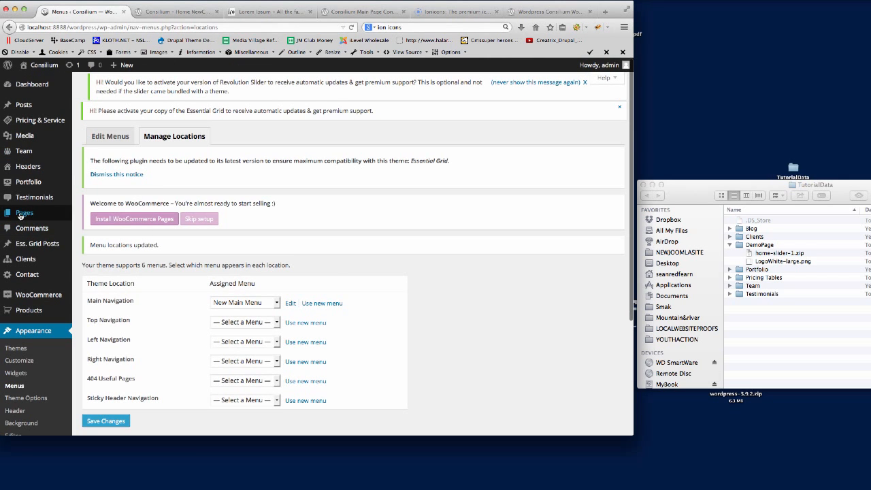
pyautogui.click(91, 226)
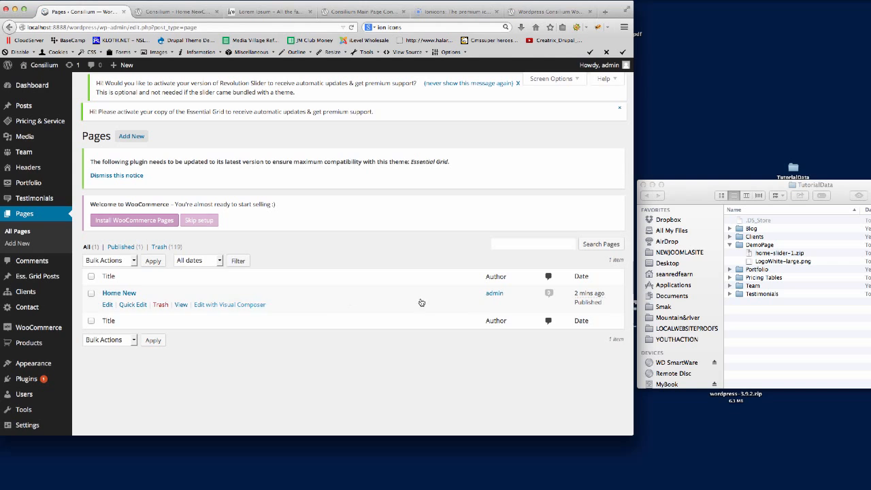
pyautogui.click(107, 305)
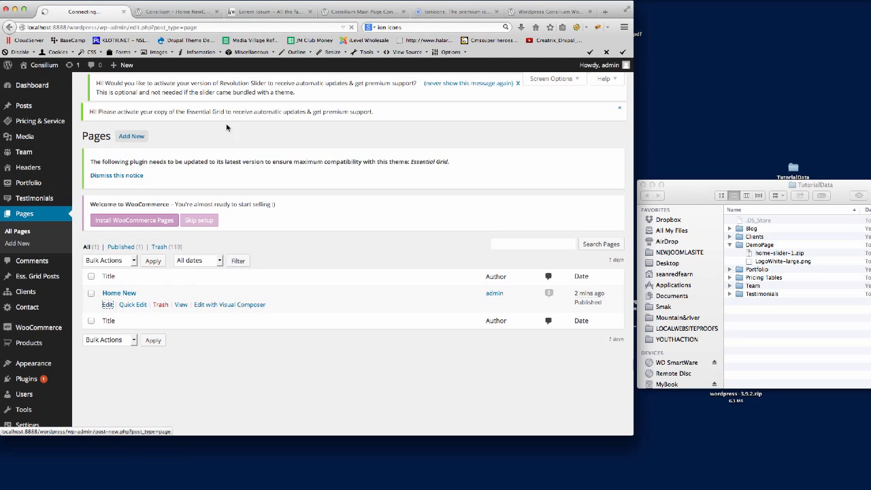
pyautogui.hotkey('ctrl', 'Tab')
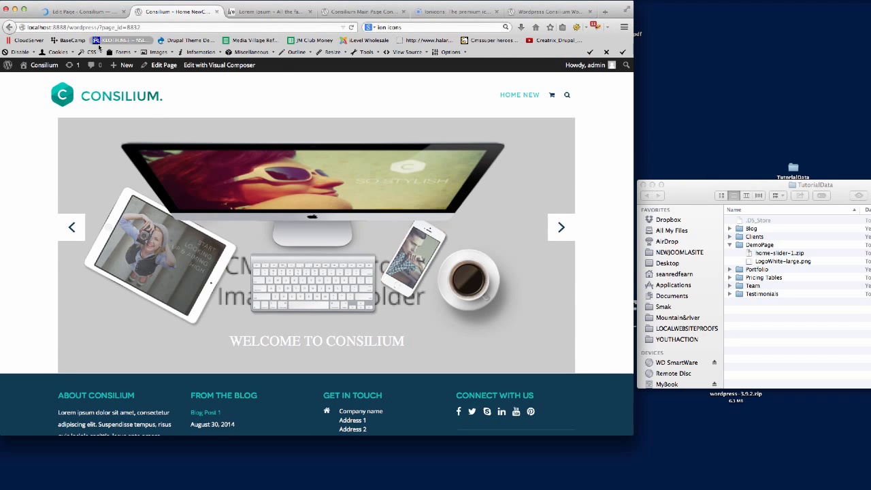
pyautogui.click(78, 12)
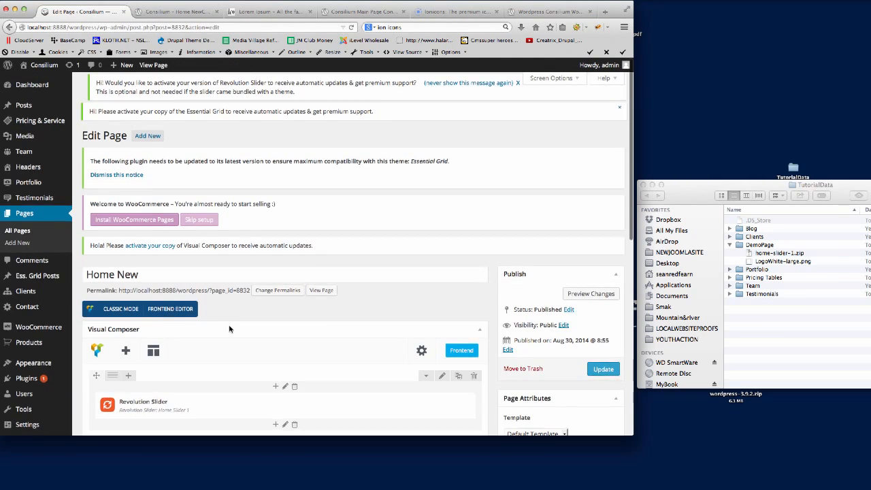
pyautogui.scroll(-2, 177, 320)
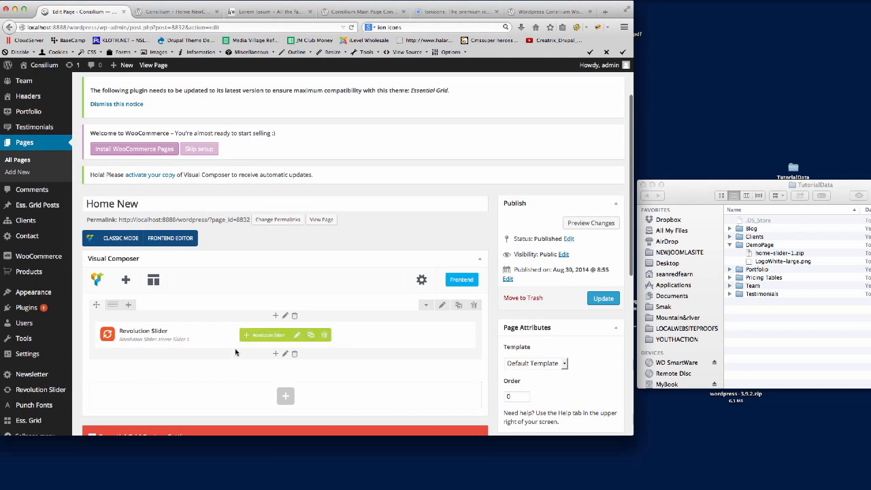
# Step: Open the Revolution Slider overview in a new browser tab and delete Home Slider 1
pyautogui.scroll(-2, 286, 327)
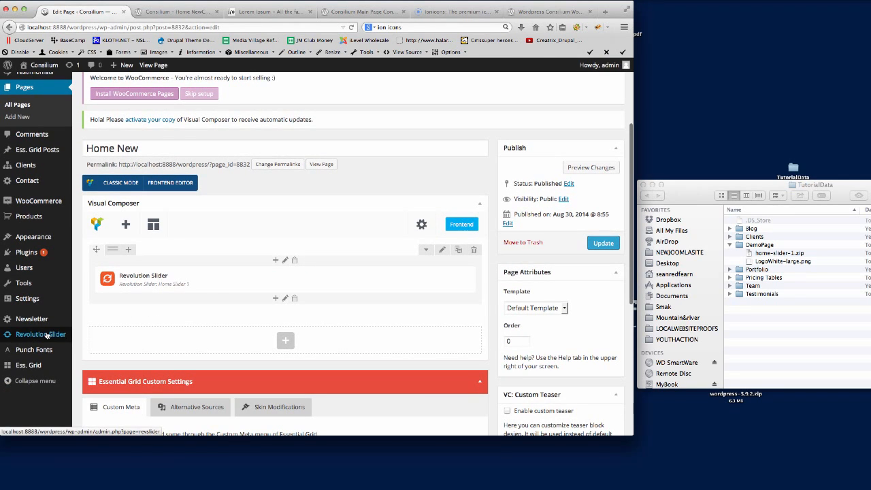
pyautogui.rightClick(40, 334)
pyautogui.click(85, 340)
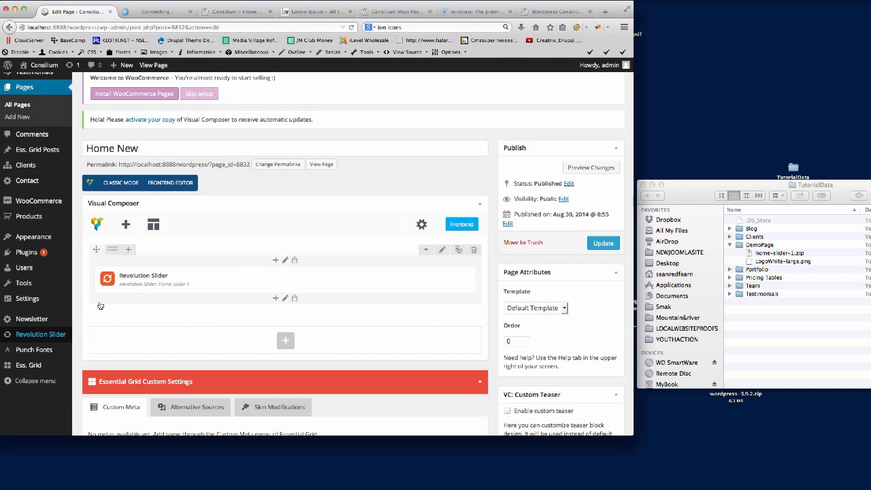
pyautogui.click(156, 12)
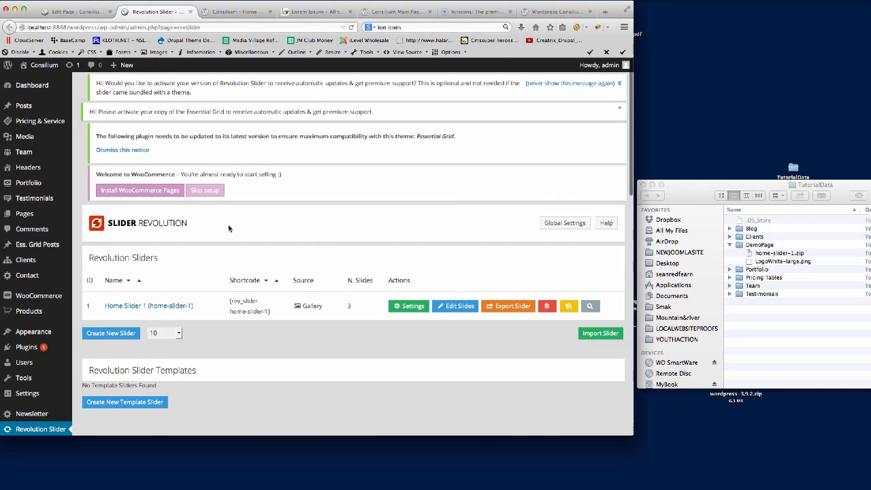
pyautogui.scroll(-3, 285, 252)
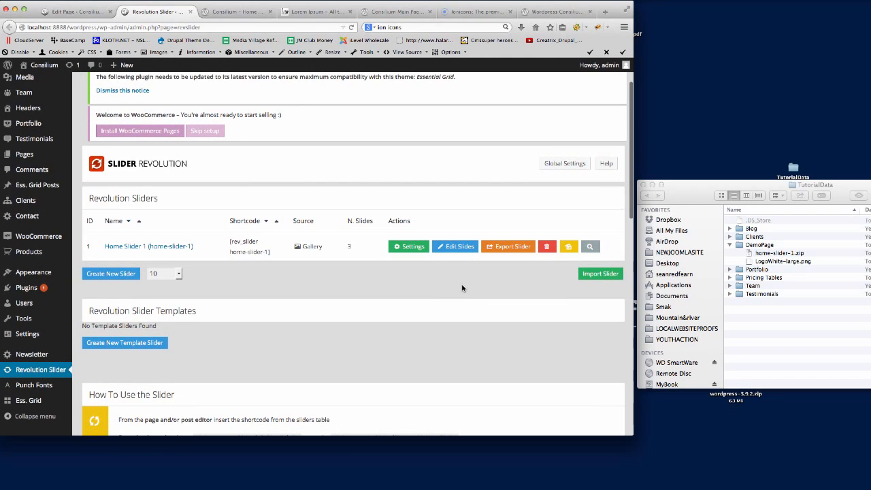
pyautogui.click(547, 246)
pyautogui.click(354, 215)
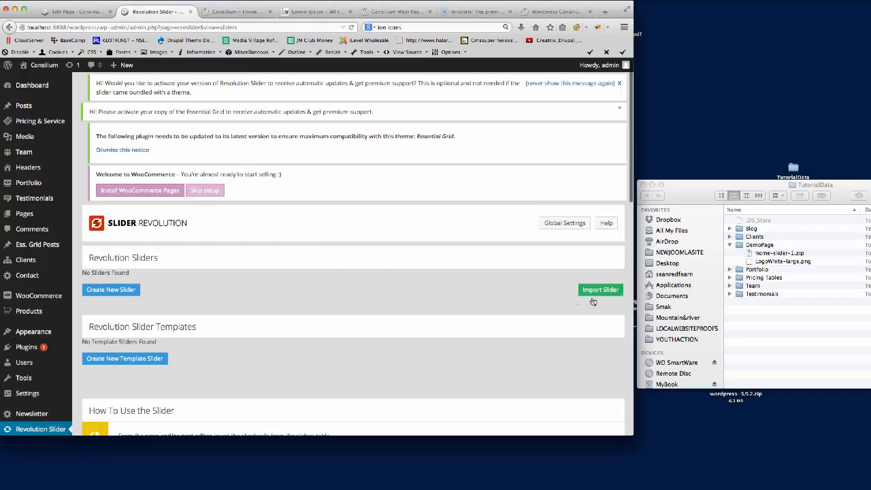
# Step: Import a slider from home-slider-1.zip in the DemoPage folder, with custom animations and static styles set to overwrite
pyautogui.click(598, 292)
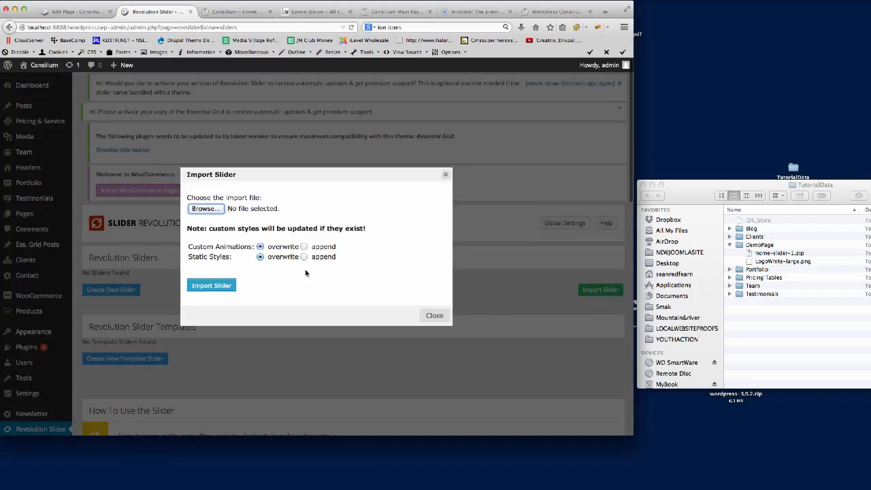
pyautogui.click(761, 254)
pyautogui.moveTo(749, 254); pyautogui.dragTo(248, 211)
pyautogui.click(236, 280)
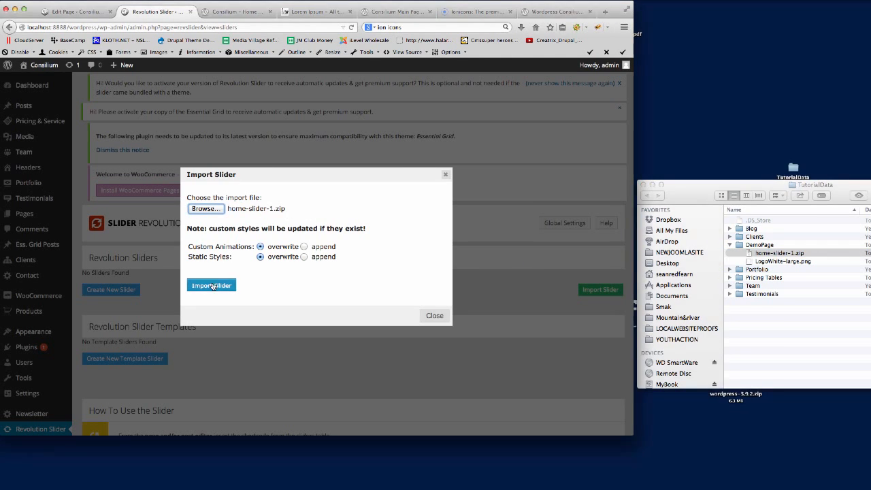
pyautogui.click(214, 286)
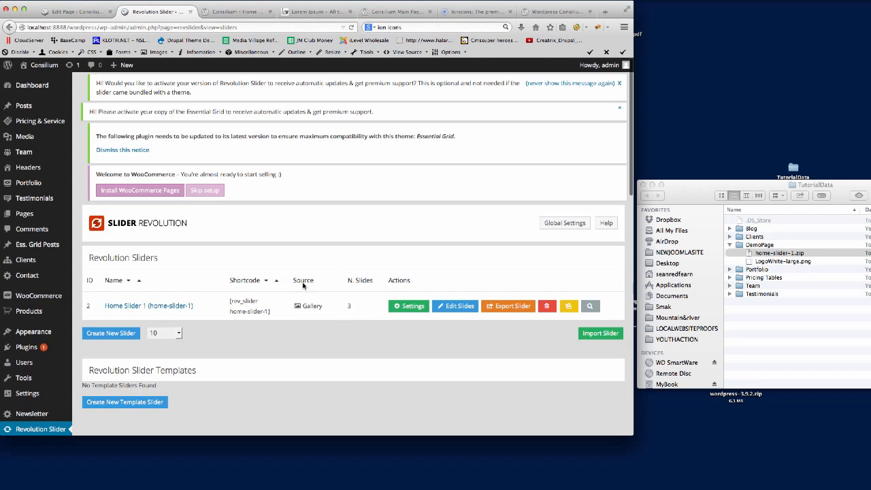
# Step: Open the Home New page for editing, reselect Home Slider 1 in its Revolution Slider element and update the page
pyautogui.scroll(-1, 319, 346)
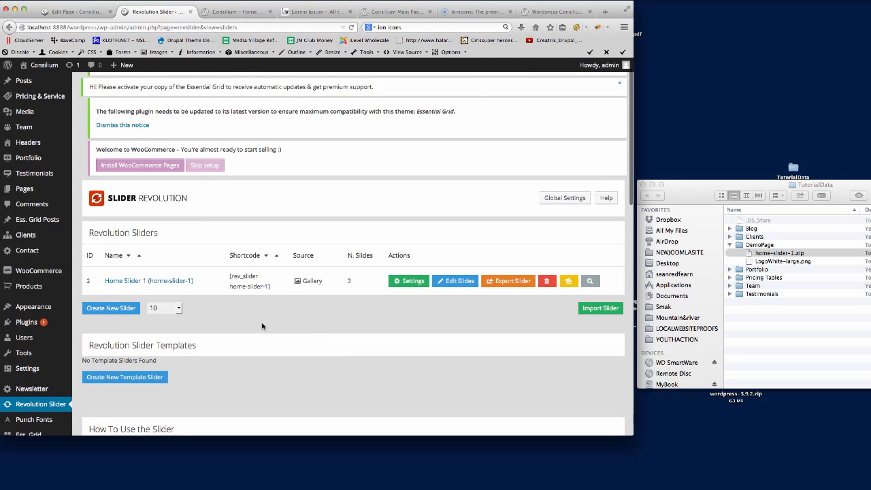
pyautogui.click(28, 190)
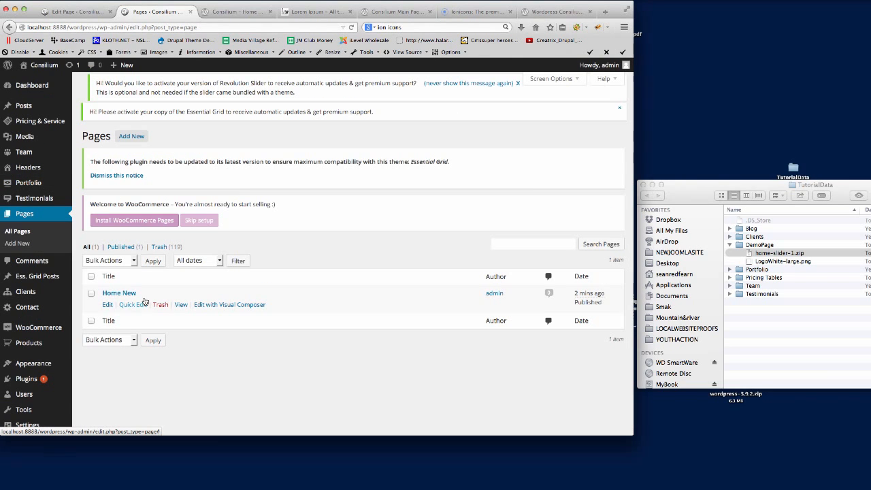
pyautogui.click(108, 304)
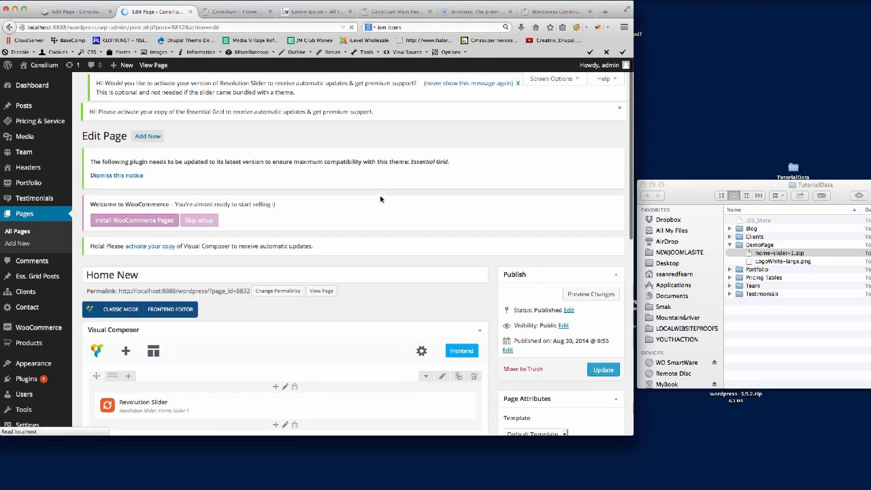
pyautogui.scroll(-3, 380, 199)
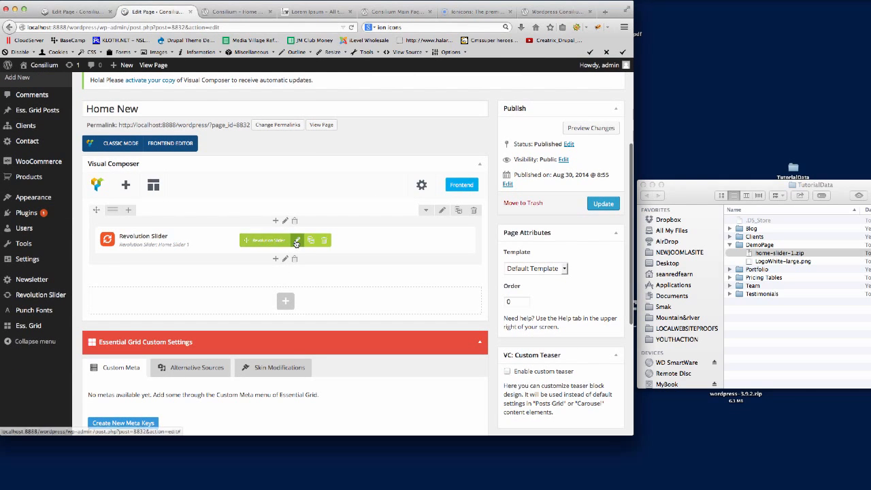
pyautogui.click(297, 240)
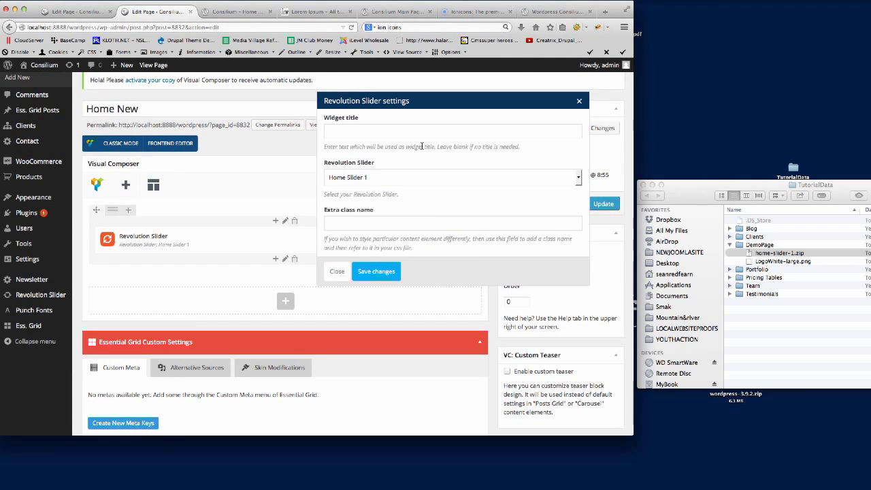
pyautogui.click(378, 177)
pyautogui.click(378, 190)
pyautogui.click(376, 271)
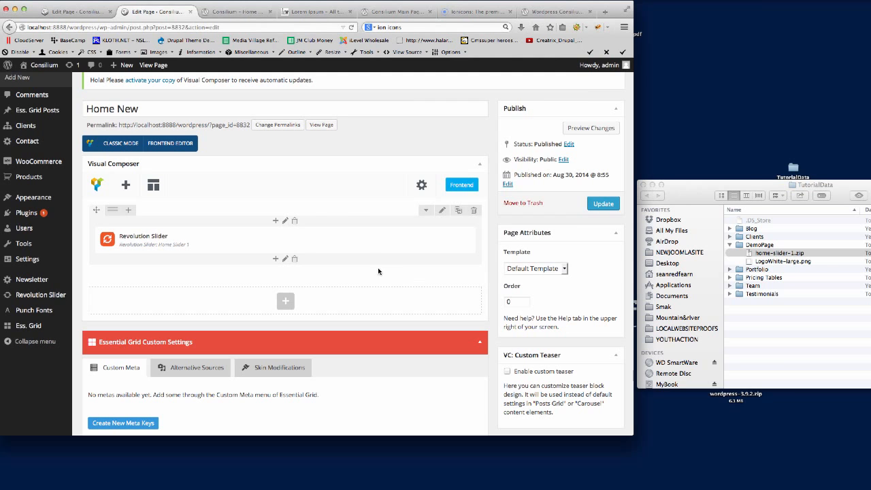
pyautogui.click(602, 204)
# Step: Reload the Home New page on the live site and advance its slider to check the imported slides
pyautogui.click(234, 13)
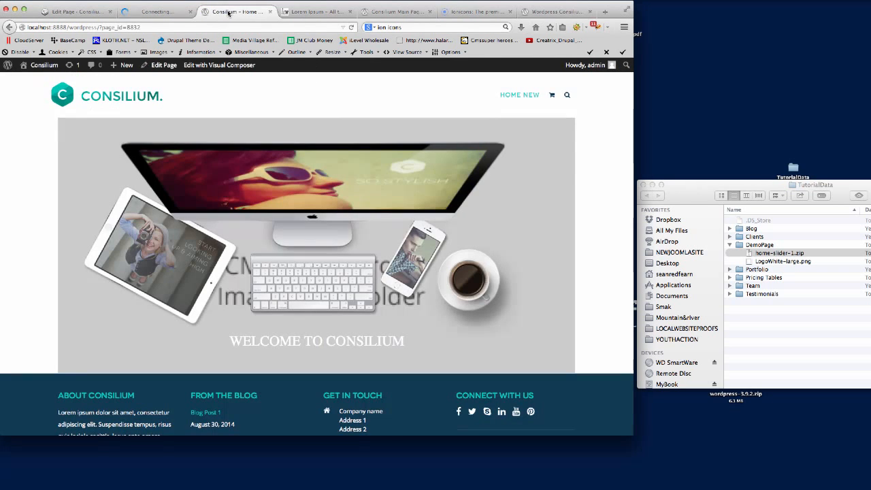
pyautogui.click(165, 26)
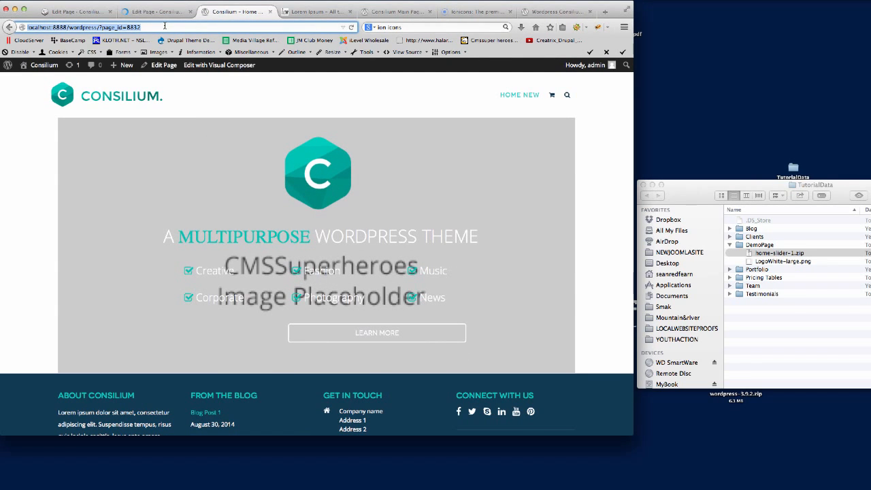
pyautogui.press('Return')
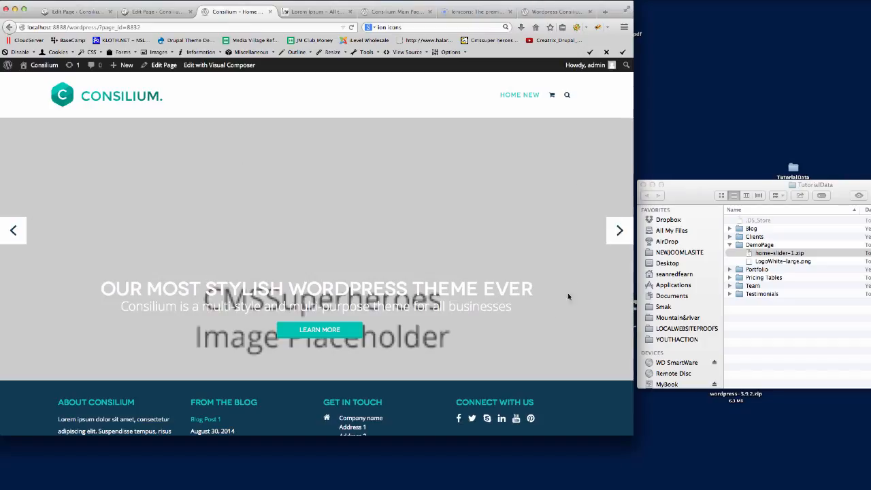
pyautogui.click(617, 231)
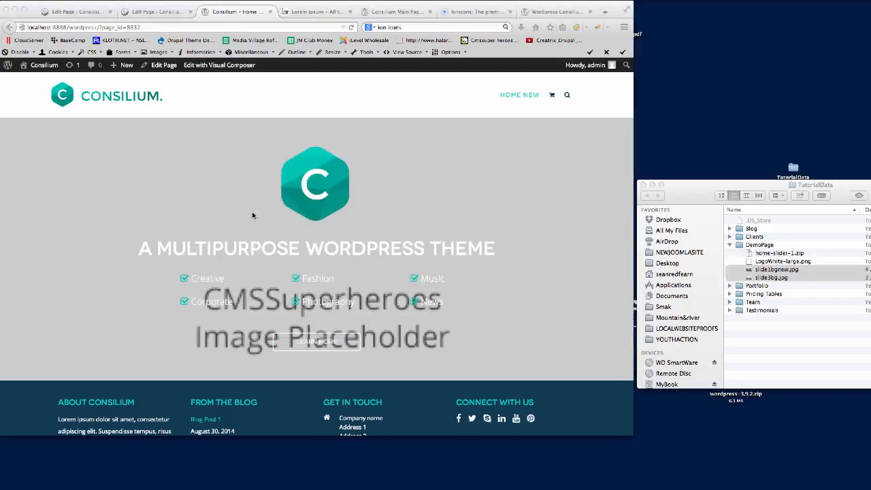
# Step: Open the first slide of Home Slider 1 for editing from the Revolution Slider overview
pyautogui.click(159, 12)
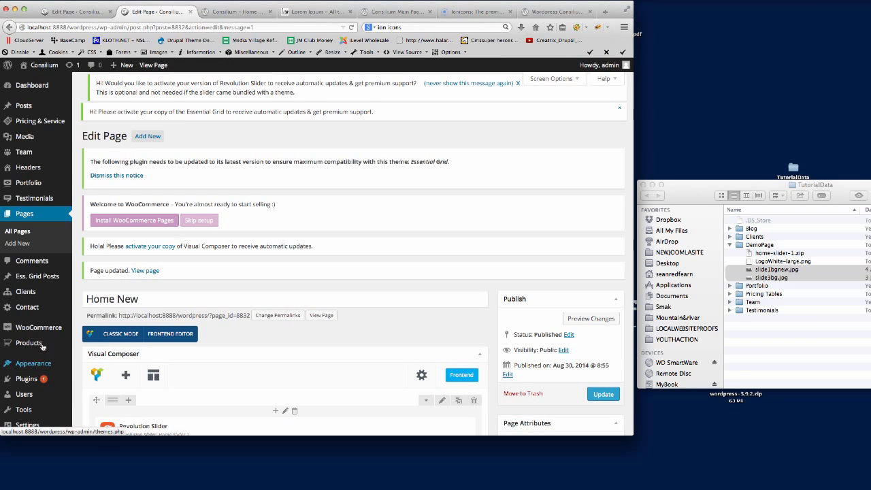
pyautogui.scroll(-3, 44, 386)
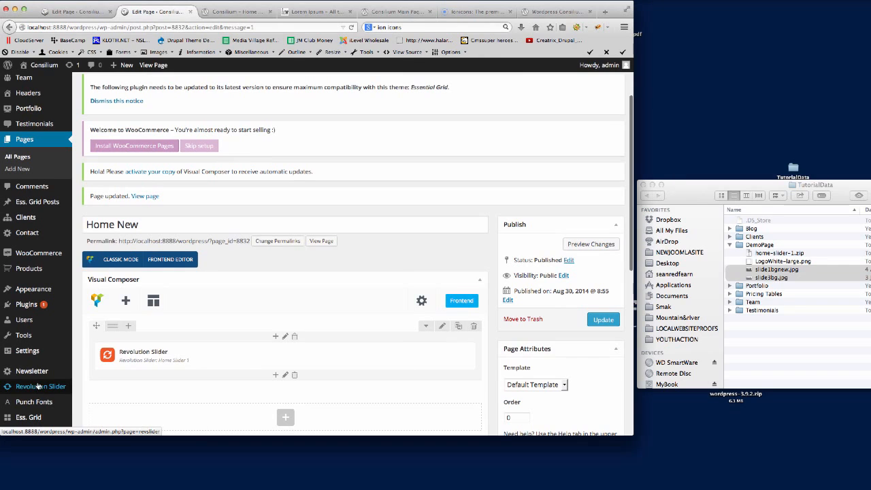
pyautogui.click(37, 386)
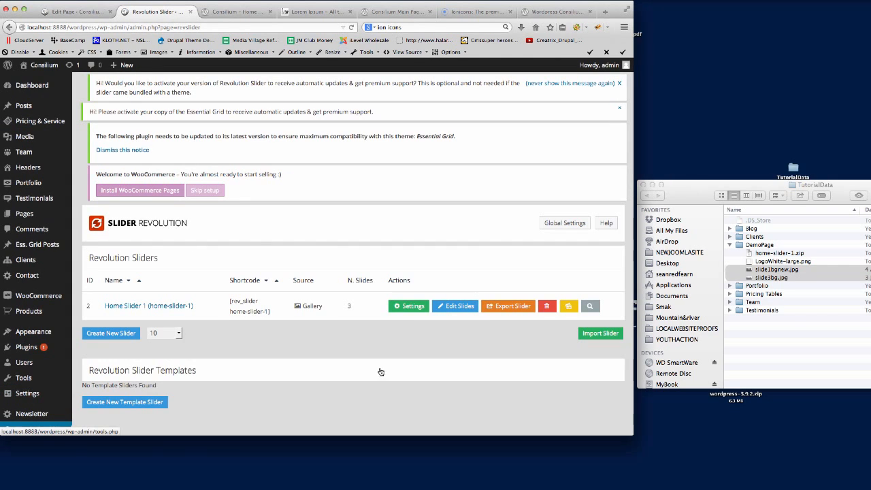
pyautogui.click(460, 307)
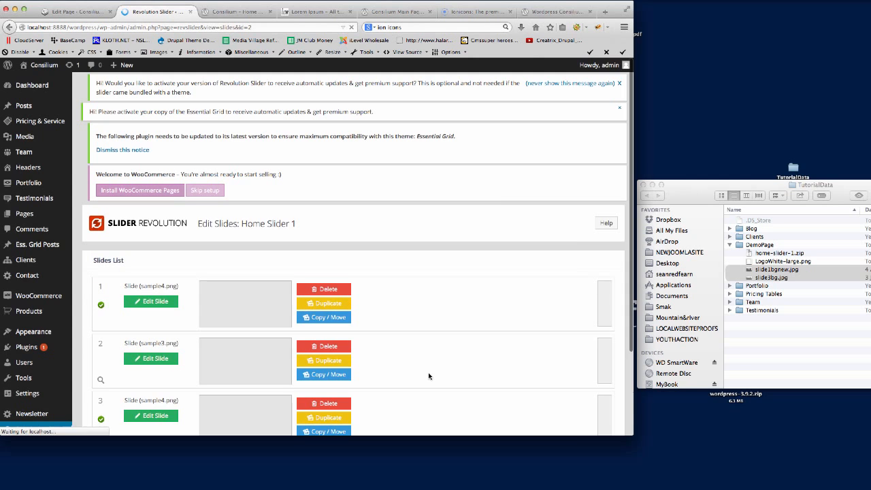
pyautogui.scroll(-2, 429, 361)
pyautogui.click(155, 224)
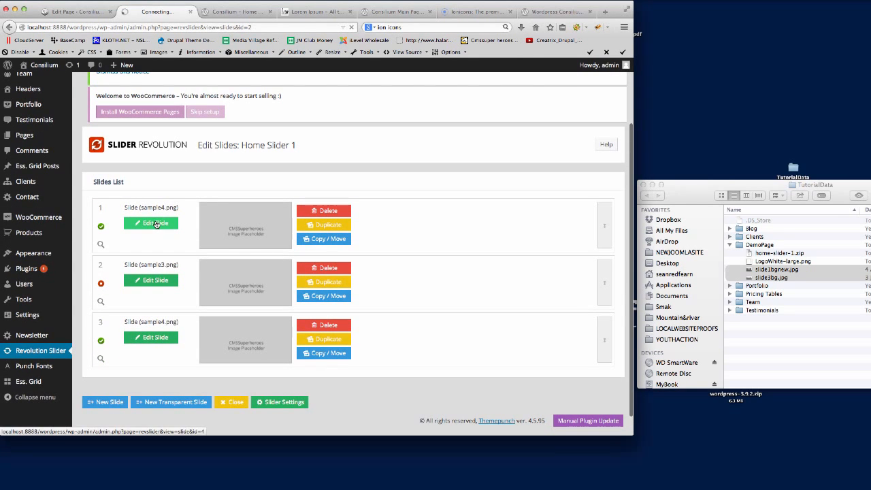
# Step: Upload slide1bgnew.jpg and slide3bg.jpg from the DemoPage folder, and save the first slide with slide1bgnew.jpg as its background image
pyautogui.scroll(-2, 412, 278)
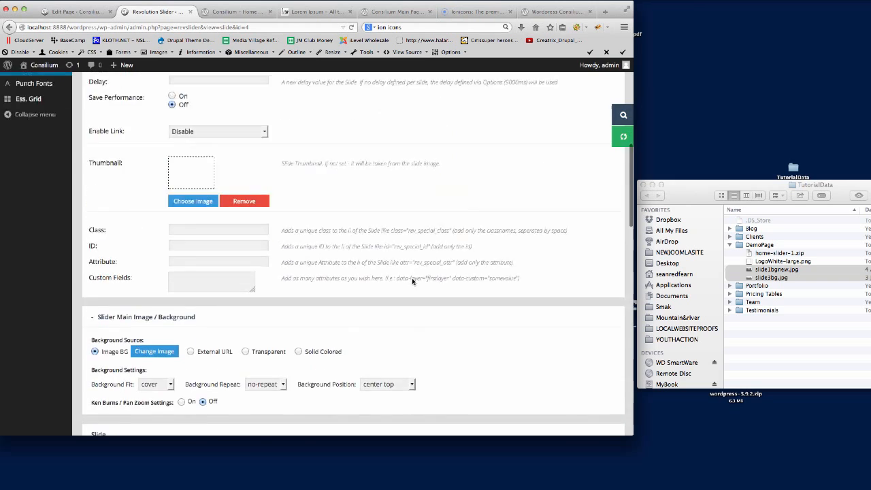
pyautogui.scroll(2, 412, 278)
pyautogui.scroll(-3, 411, 278)
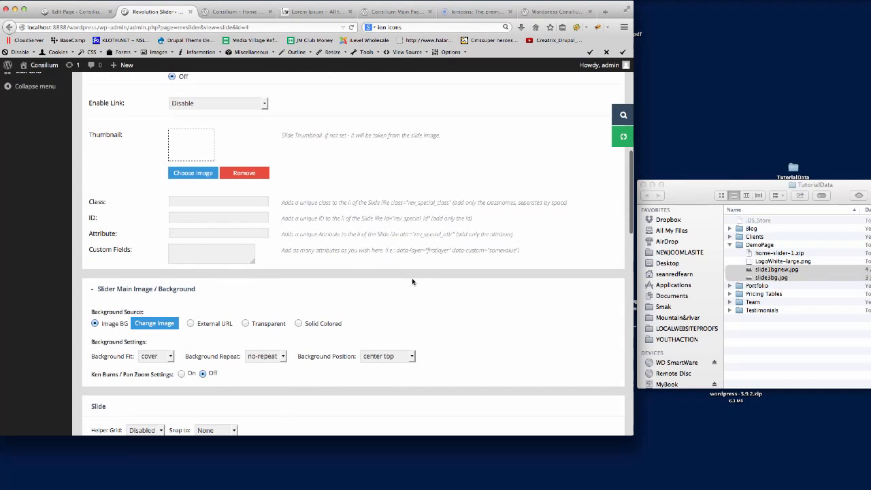
pyautogui.click(153, 325)
pyautogui.click(763, 304)
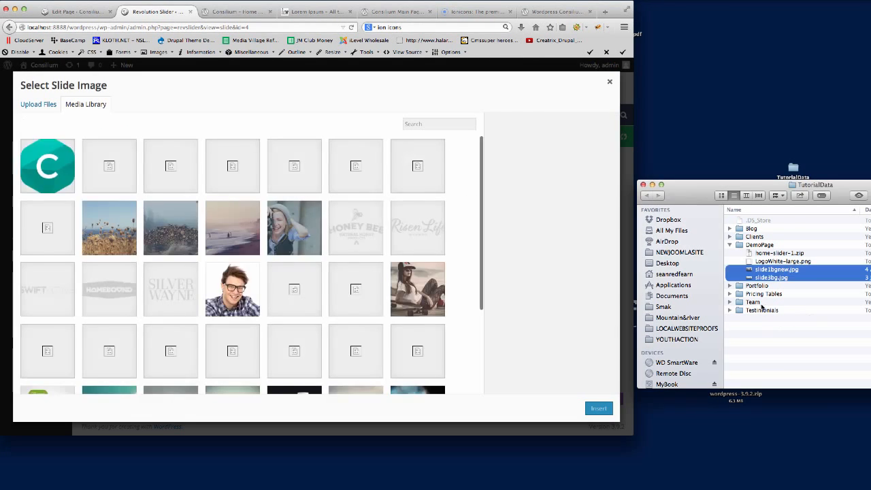
pyautogui.click(768, 279)
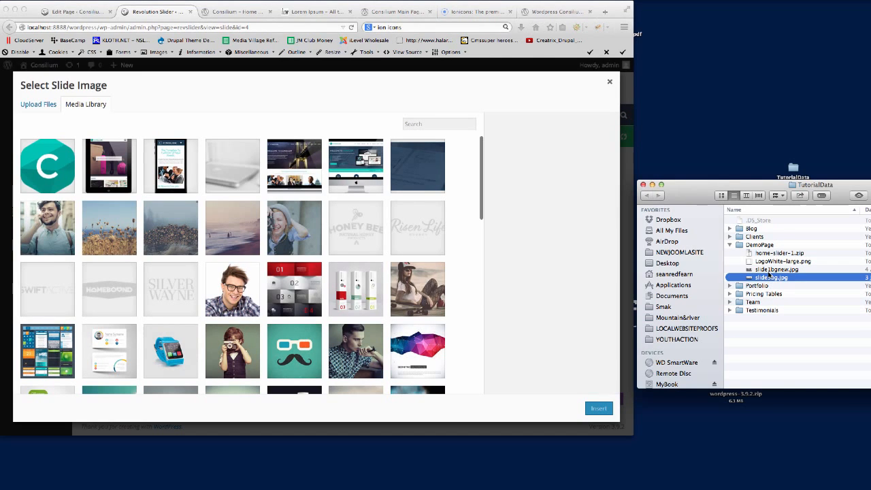
pyautogui.click(769, 269)
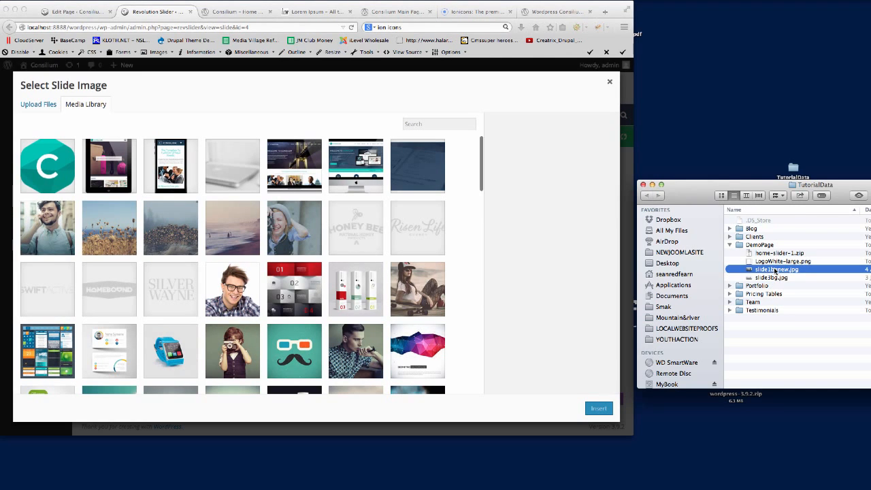
pyautogui.keyDown('shift'); pyautogui.click(763, 278); pyautogui.keyUp('shift')
pyautogui.moveTo(762, 278); pyautogui.dragTo(283, 258)
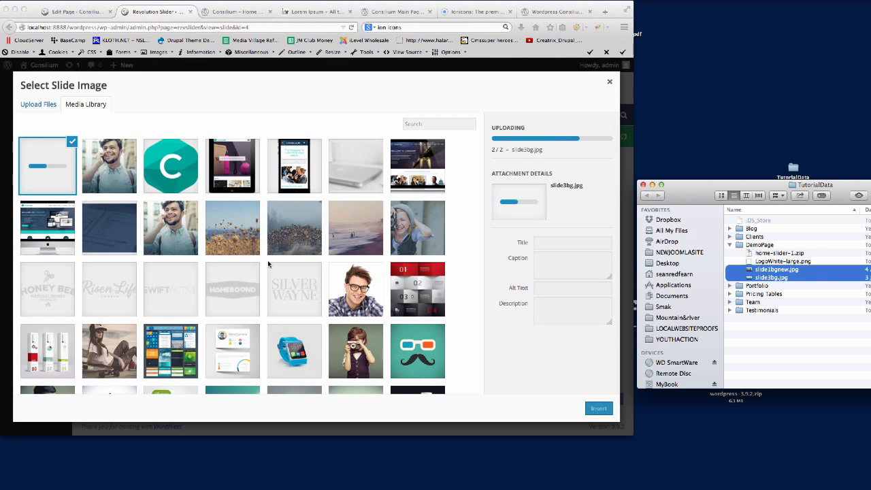
pyautogui.click(106, 185)
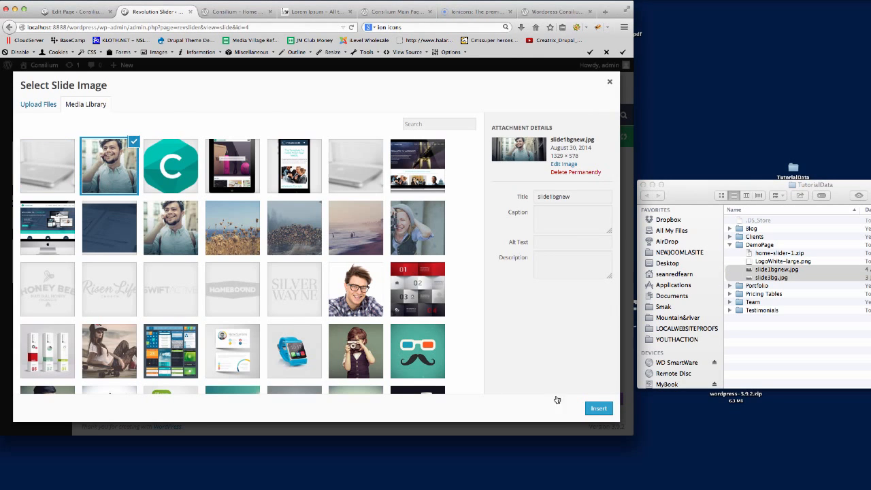
pyautogui.click(599, 409)
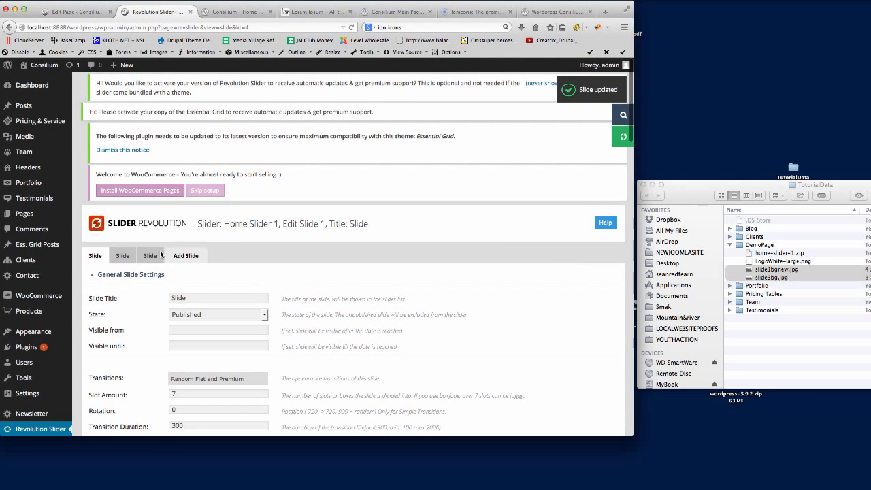
# Step: Set the uploaded slide3bg.jpg as the third slide's background image and update that slide
pyautogui.click(149, 255)
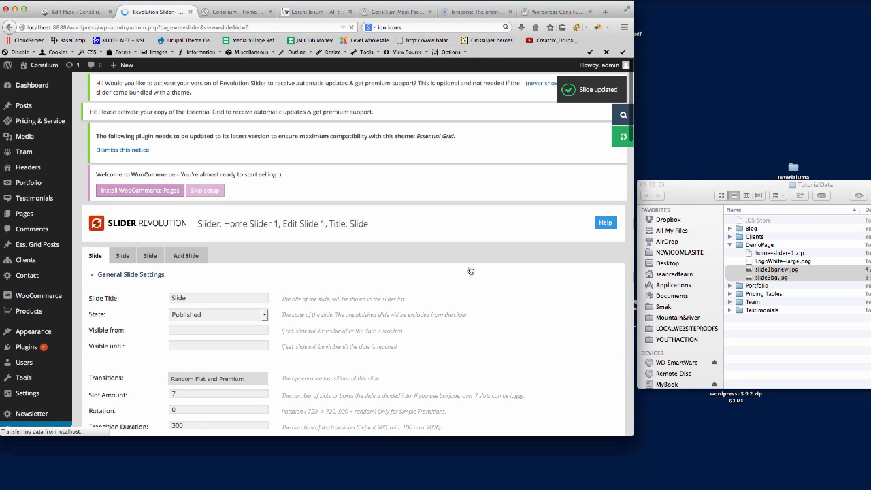
pyautogui.scroll(-10, 469, 271)
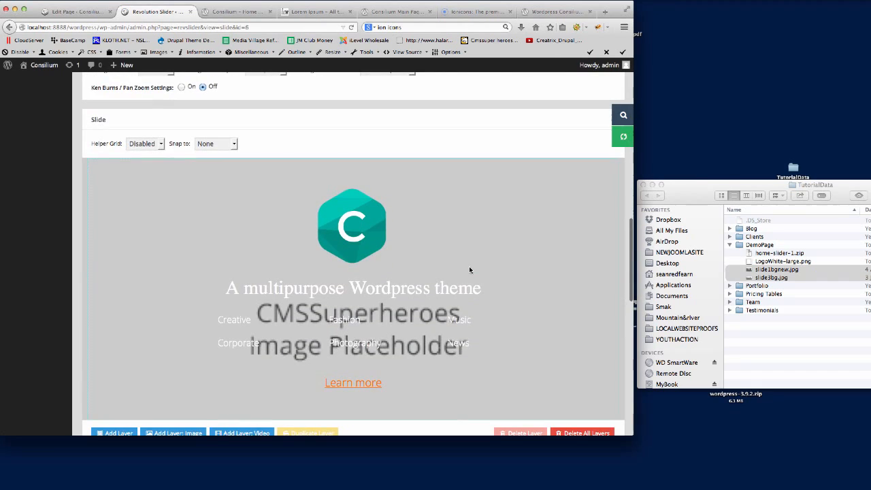
pyautogui.scroll(3, 463, 261)
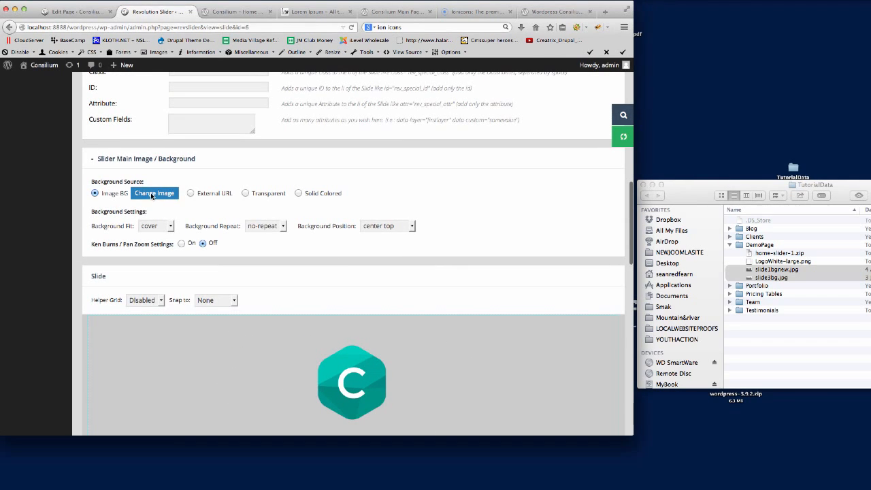
pyautogui.click(153, 193)
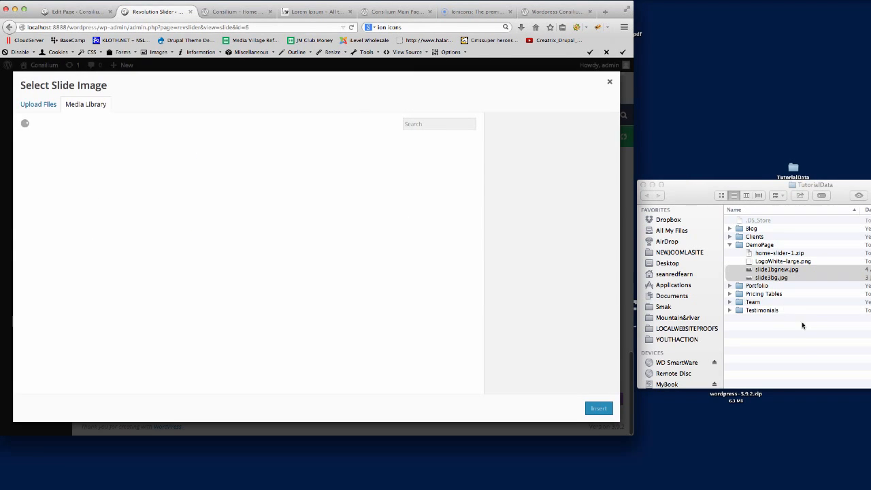
pyautogui.click(784, 302)
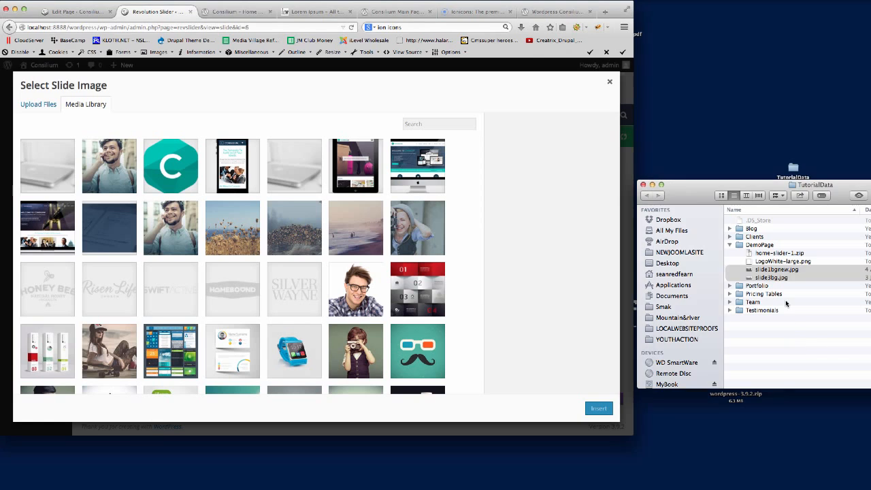
pyautogui.click(42, 182)
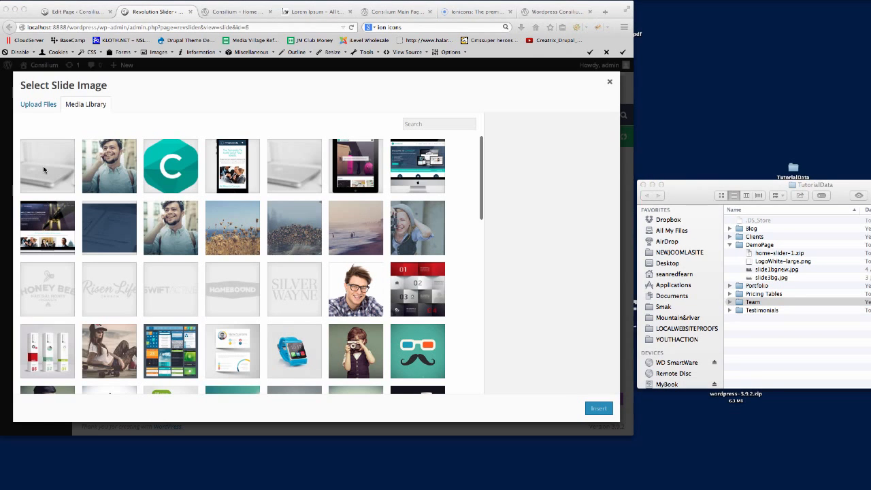
pyautogui.click(593, 408)
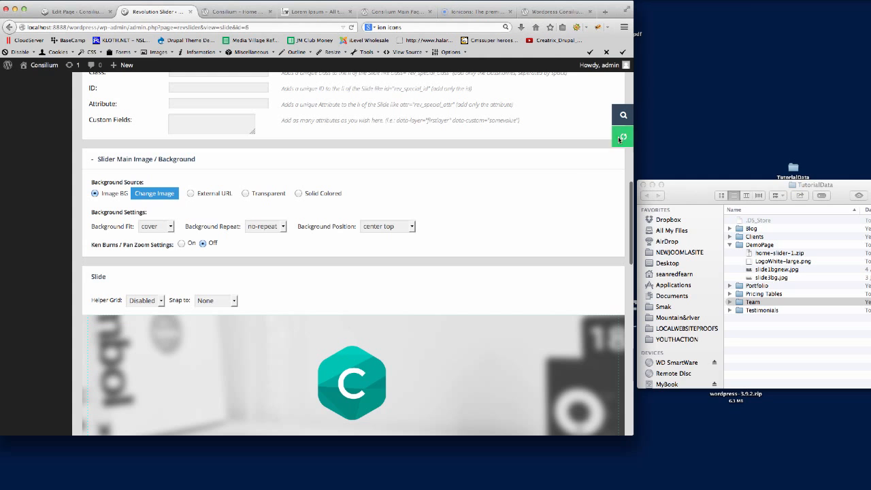
pyautogui.scroll(-3, 583, 186)
pyautogui.scroll(6, 582, 188)
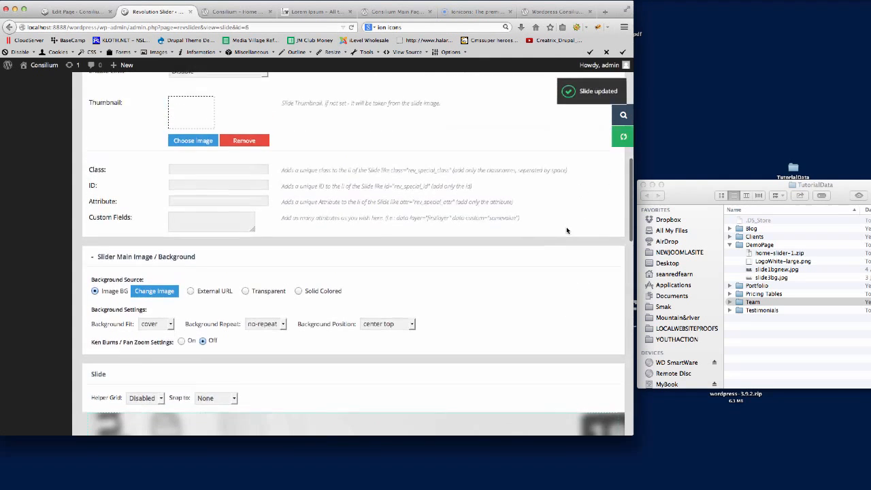
pyautogui.scroll(10, 574, 234)
# Step: Reload the Home New page on the live site and advance its slider to check both new backgrounds
pyautogui.click(235, 12)
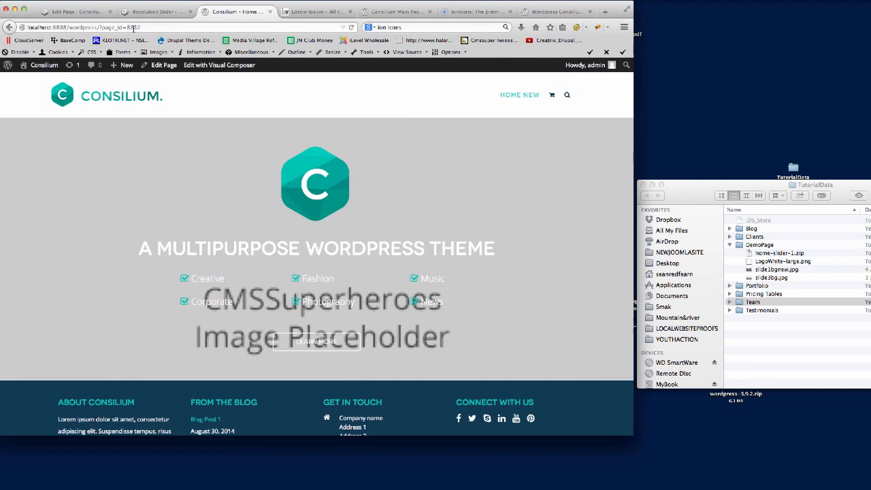
pyautogui.click(136, 27)
pyautogui.press('Return')
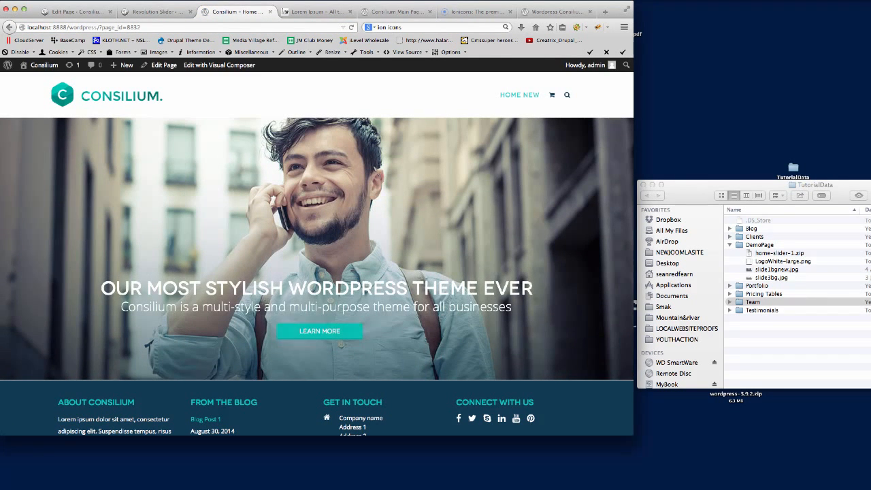
pyautogui.moveTo(384, 245)
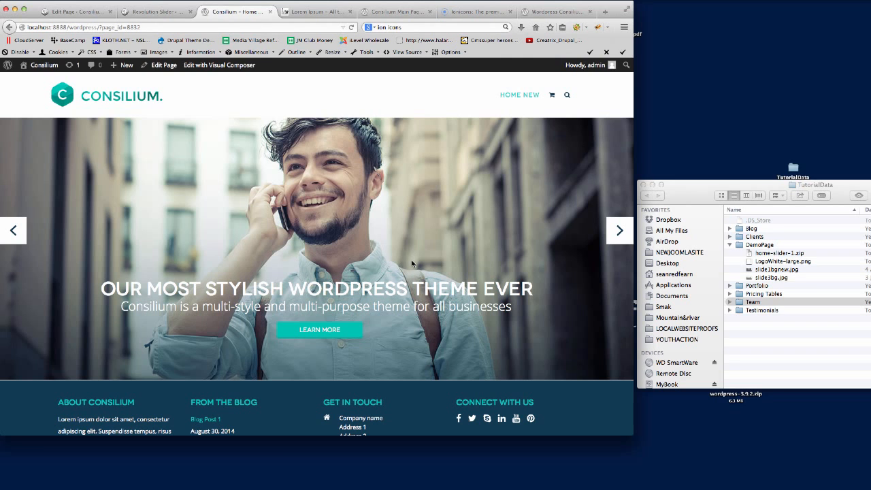
pyautogui.click(618, 231)
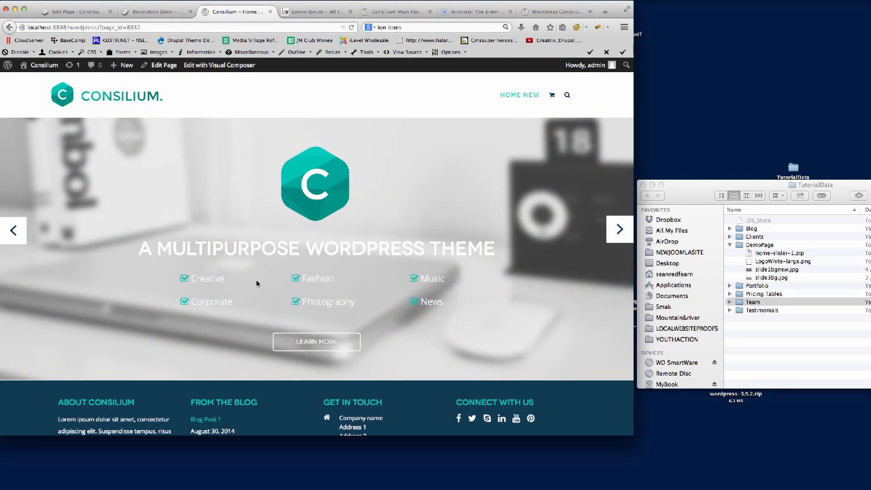
# Step: Examine the welcome section below the slider on the theme's demo homepage, and close the Revolution Slider editing page
pyautogui.click(555, 12)
pyautogui.scroll(-4, 533, 270)
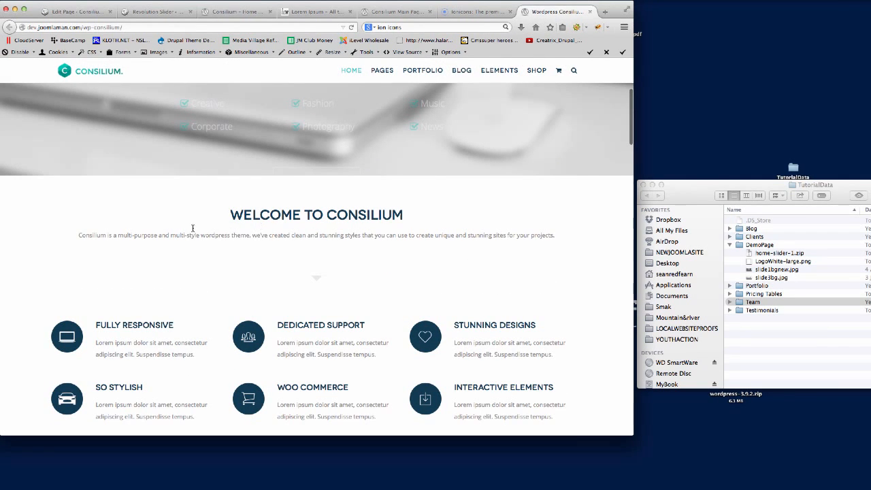
pyautogui.click(87, 13)
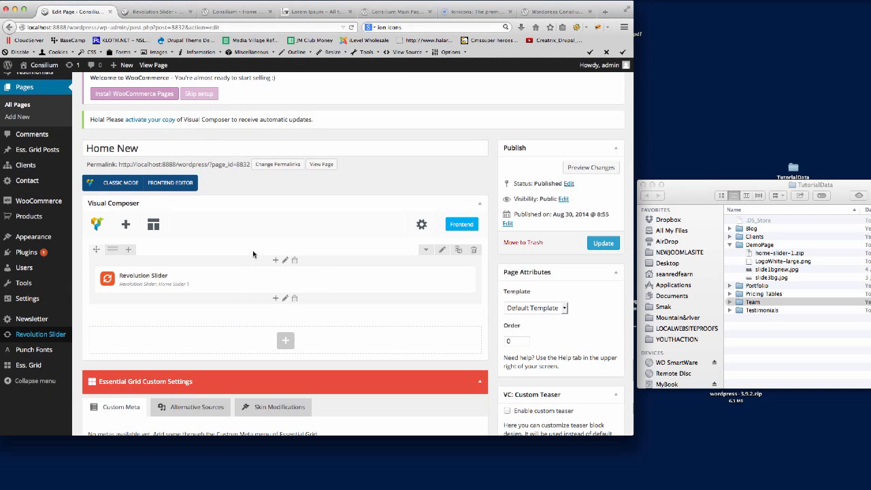
pyautogui.click(160, 13)
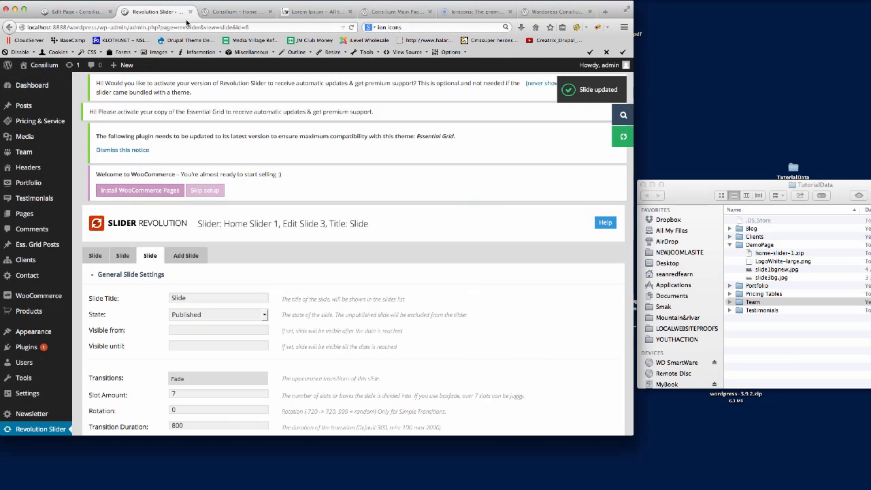
pyautogui.click(190, 11)
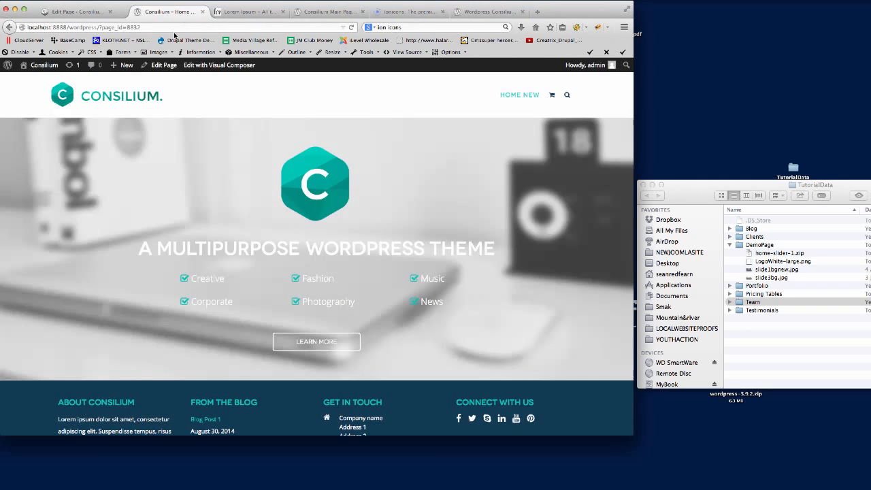
# Step: Add a Text Block element in a new row below the Revolution Slider row on the Home New page
pyautogui.click(73, 14)
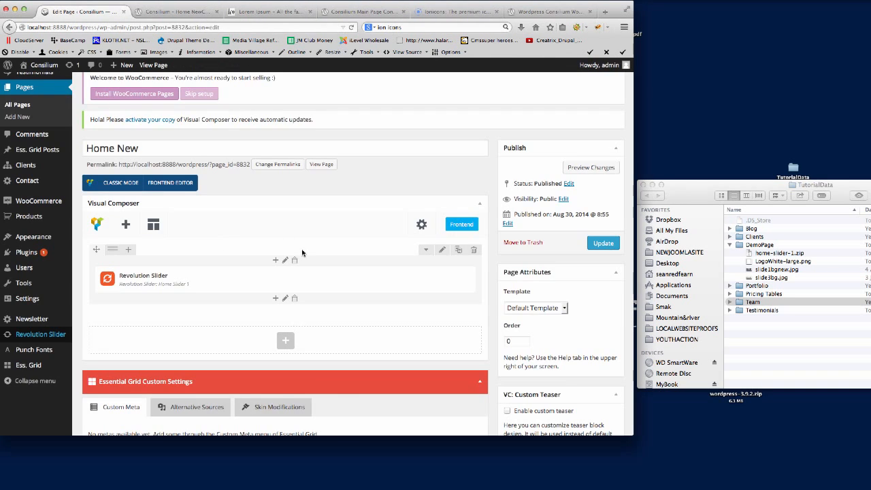
pyautogui.scroll(-2, 301, 250)
pyautogui.click(285, 295)
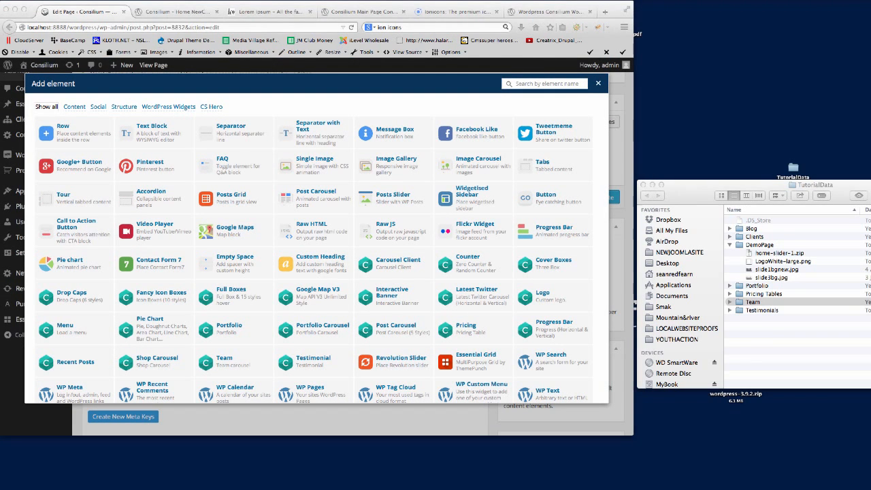
pyautogui.click(150, 131)
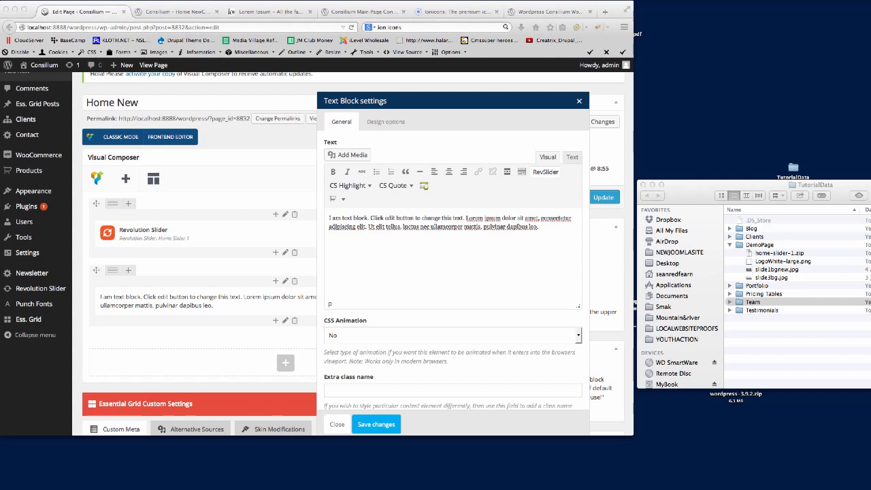
# Step: Replace the text block's placeholder with the HTML for a centred h2 "Welcome to Consilium" and the centred multi-purpose, multi-style theme description, and save it
pyautogui.click(572, 157)
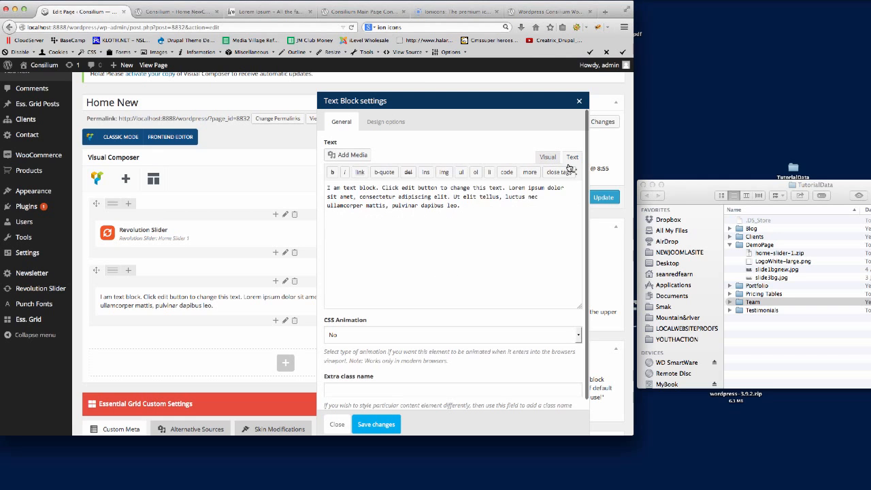
pyautogui.press('super+a')
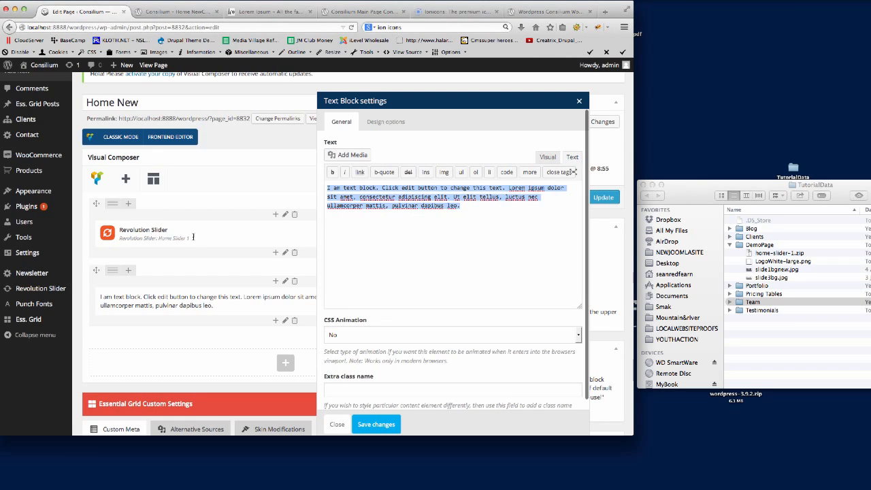
pyautogui.press('super+Tab')
pyautogui.press('super+Tab')
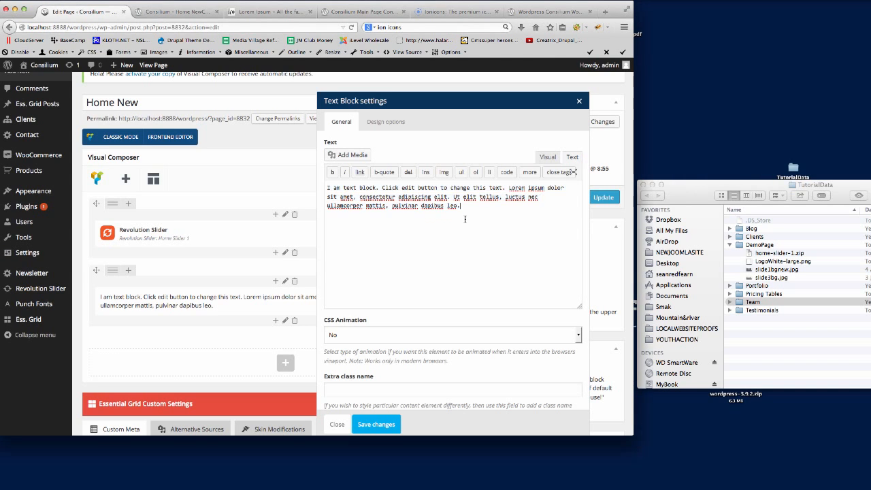
pyautogui.write('<h2 style="text-align: center;">Welcome to Consilium</h2> <p style="text-align: center;">Consilium is a multi-purpose and multi-style wordpress theme, we\'ve created clean and stunning styles that you can use to create unique and stunning sites for your projects.</p>')
pyautogui.click(549, 157)
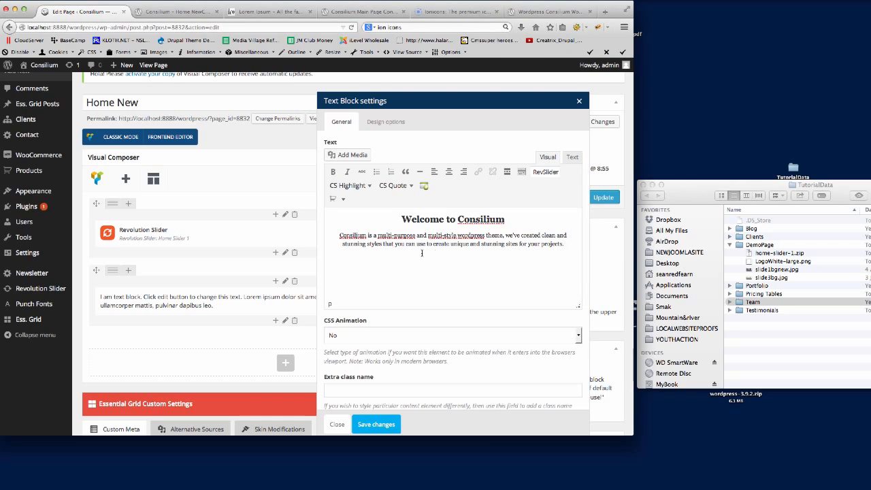
pyautogui.click(376, 425)
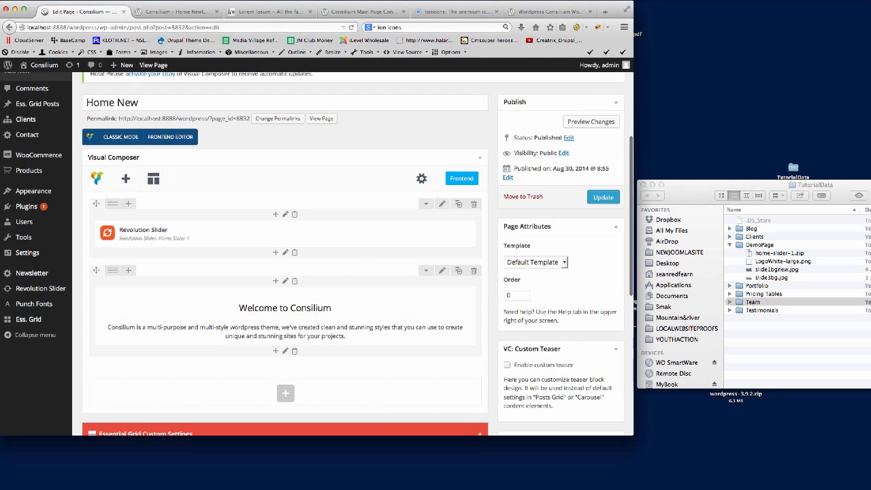
# Step: Compare with the demo homepage's welcome section and add a Separator element below the welcome text in the same row
pyautogui.scroll(-2, 441, 290)
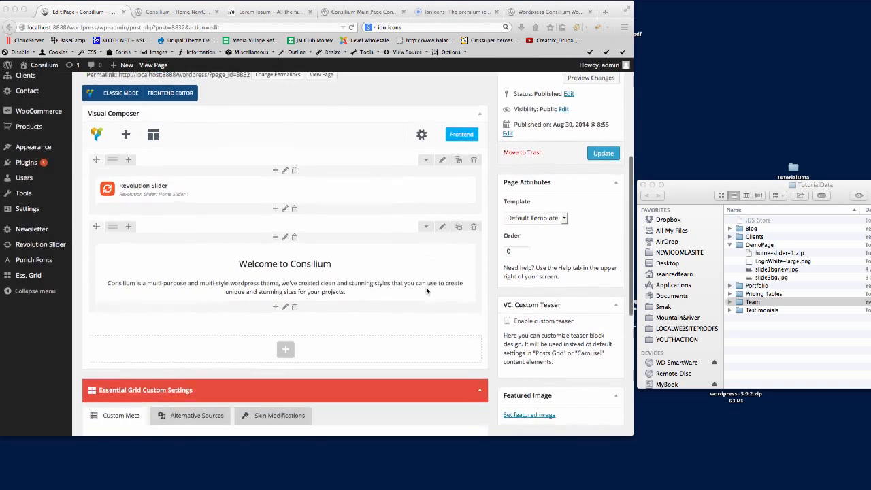
pyautogui.click(544, 13)
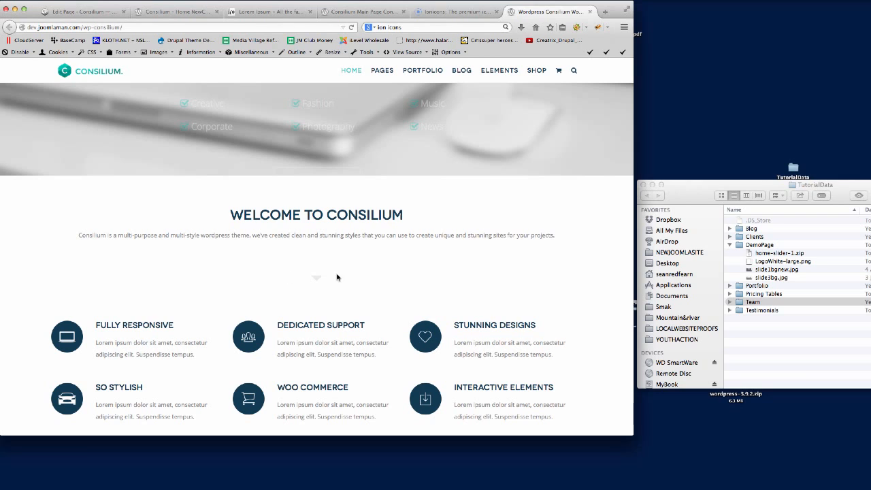
pyautogui.click(82, 15)
pyautogui.scroll(-2, 338, 305)
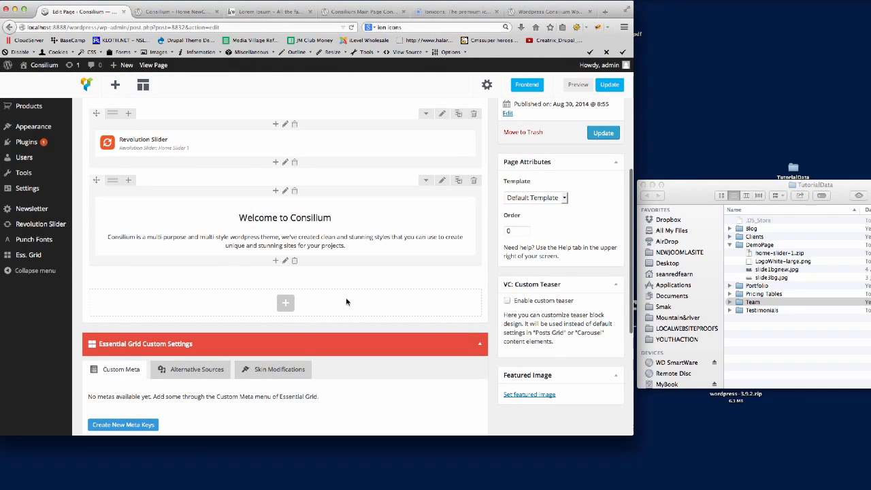
pyautogui.click(275, 261)
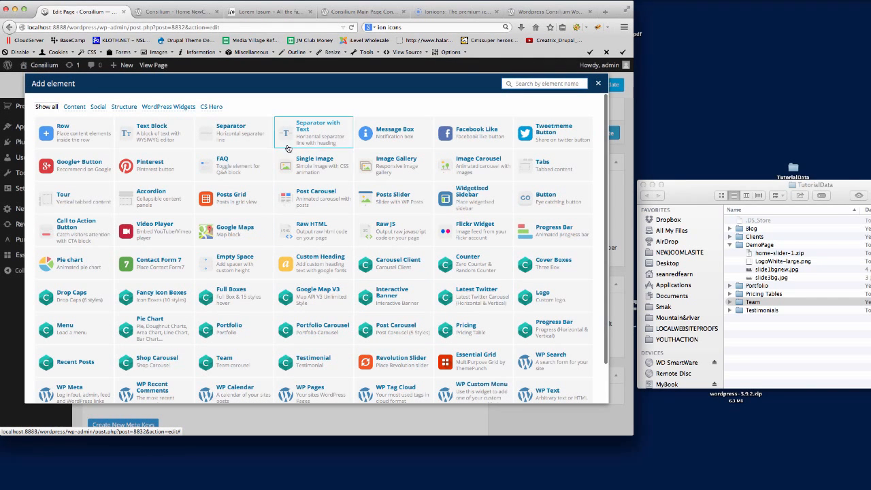
pyautogui.click(231, 140)
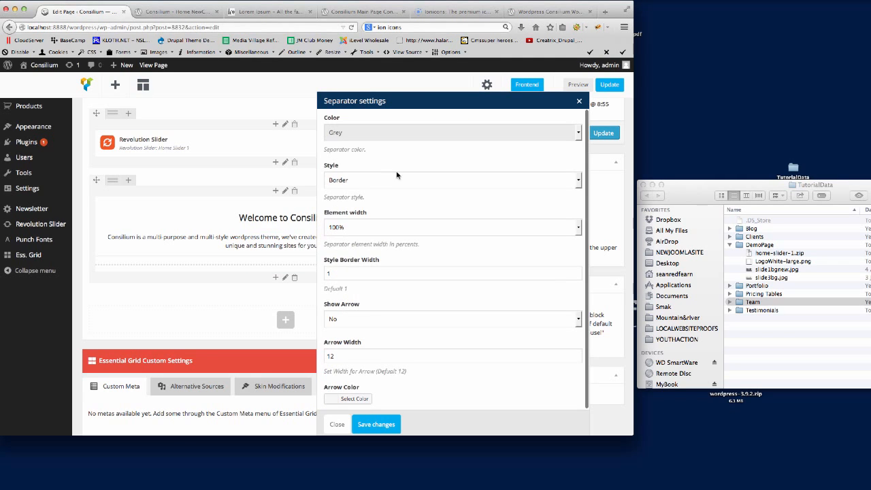
# Step: Set the separator to a custom color with the border color #e9e9e9
pyautogui.click(384, 133)
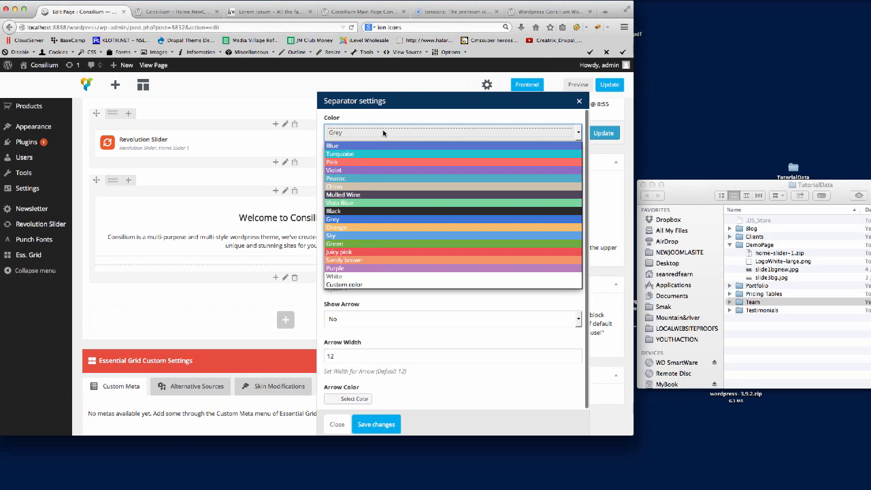
pyautogui.click(371, 285)
pyautogui.click(360, 178)
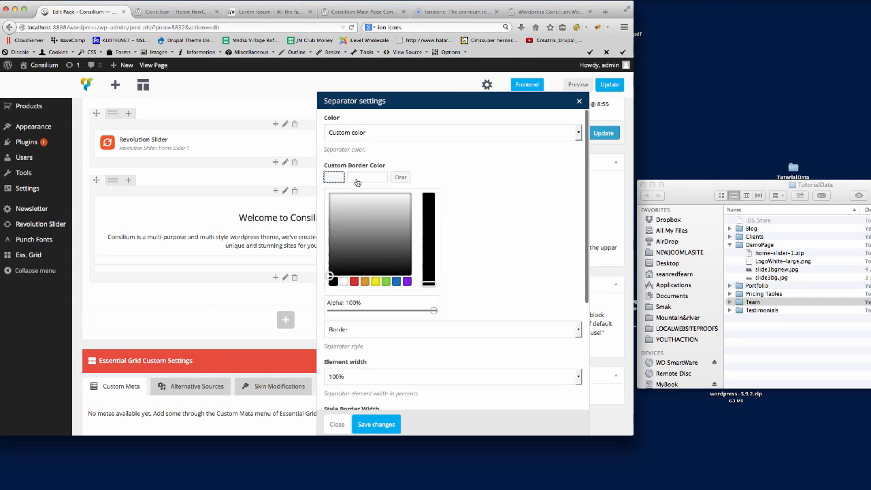
pyautogui.write('#e9e9e9')
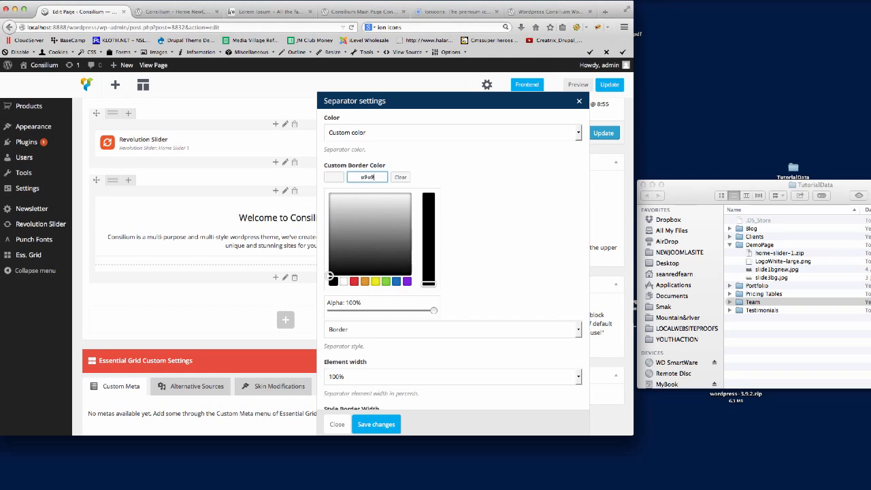
pyautogui.click(500, 230)
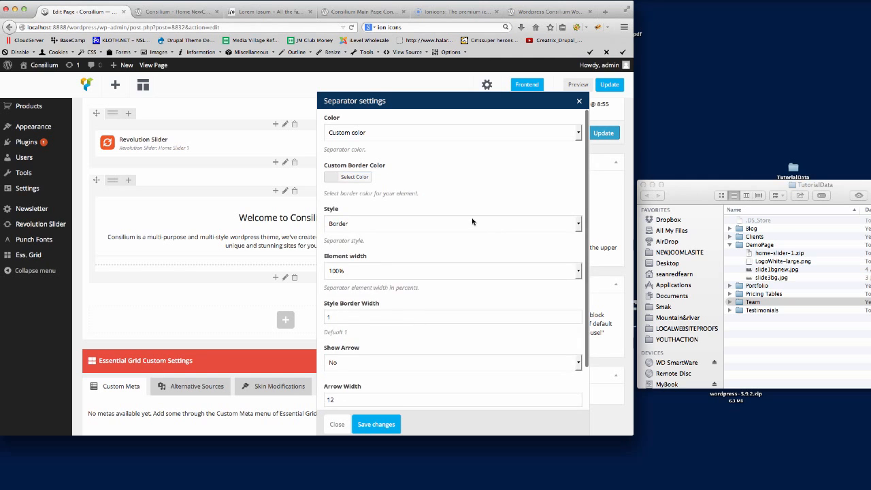
# Step: Keep the separator's Border style and set its Show Arrow option to Yes
pyautogui.scroll(-1, 422, 215)
pyautogui.click(377, 202)
pyautogui.click(353, 211)
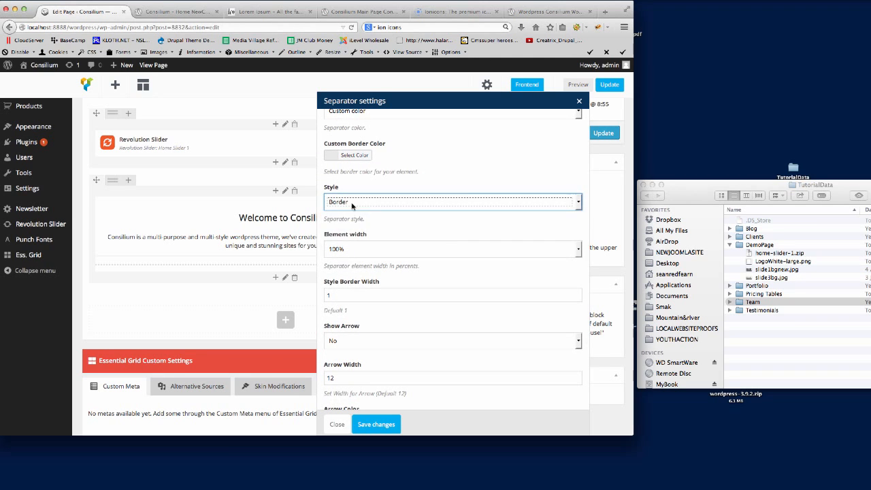
pyautogui.scroll(-1, 354, 230)
pyautogui.scroll(-1, 366, 255)
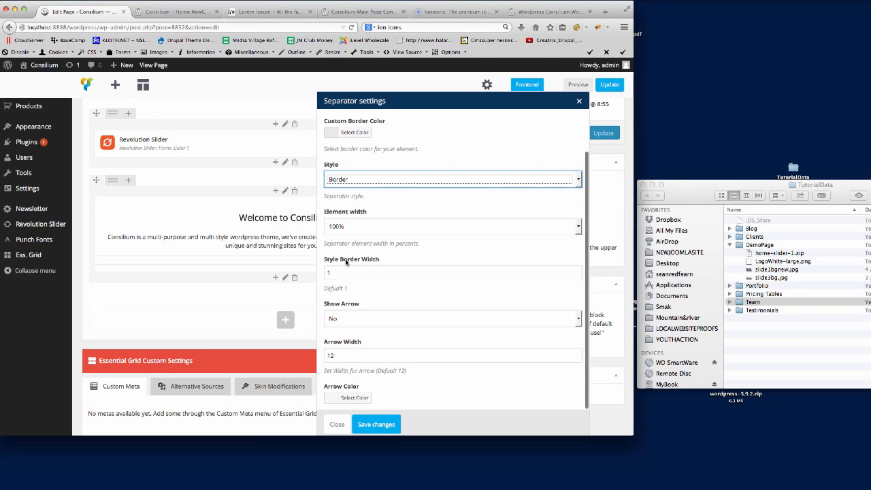
pyautogui.scroll(-1, 359, 320)
pyautogui.click(355, 320)
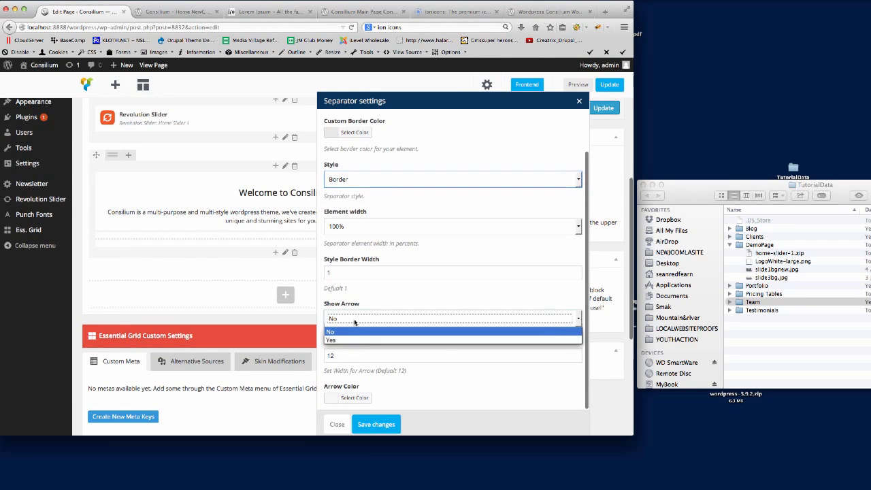
pyautogui.click(355, 321)
pyautogui.click(355, 319)
pyautogui.click(354, 339)
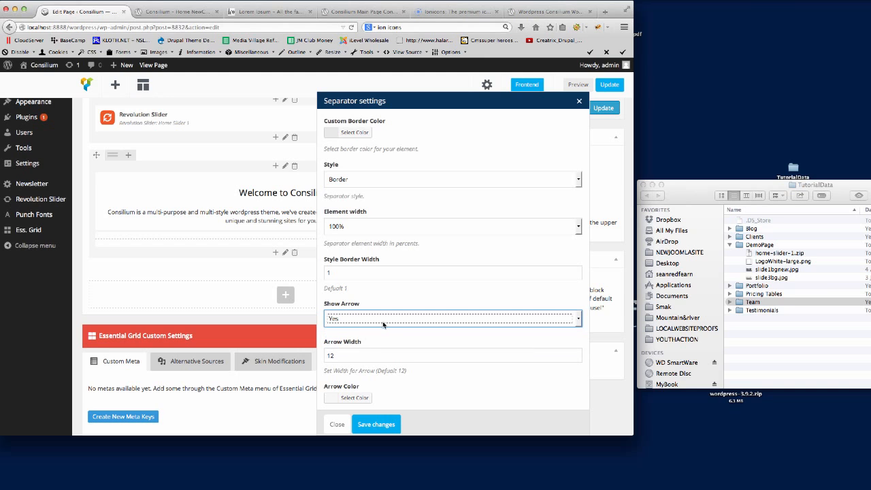
# Step: Keep the separator's arrow width at 12, set the arrow color to #e9e9e9, and save the separator settings
pyautogui.click(354, 355)
pyautogui.scroll(-3, 411, 324)
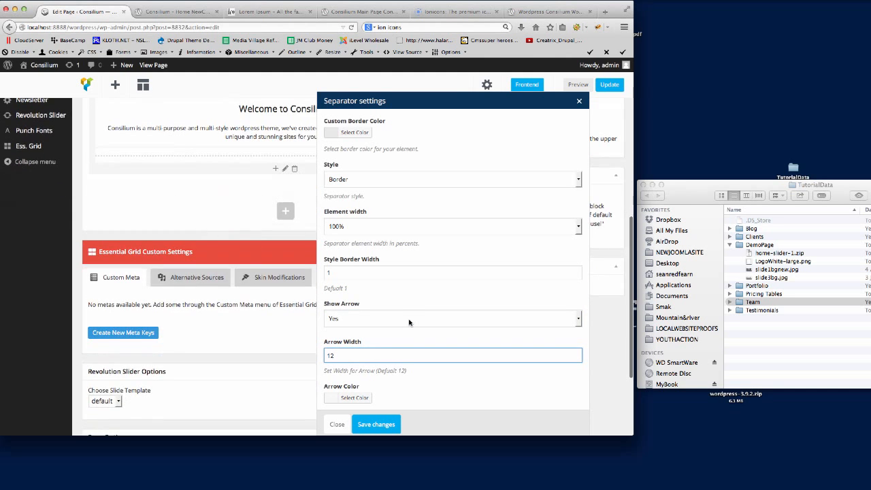
pyautogui.click(357, 398)
pyautogui.click(365, 397)
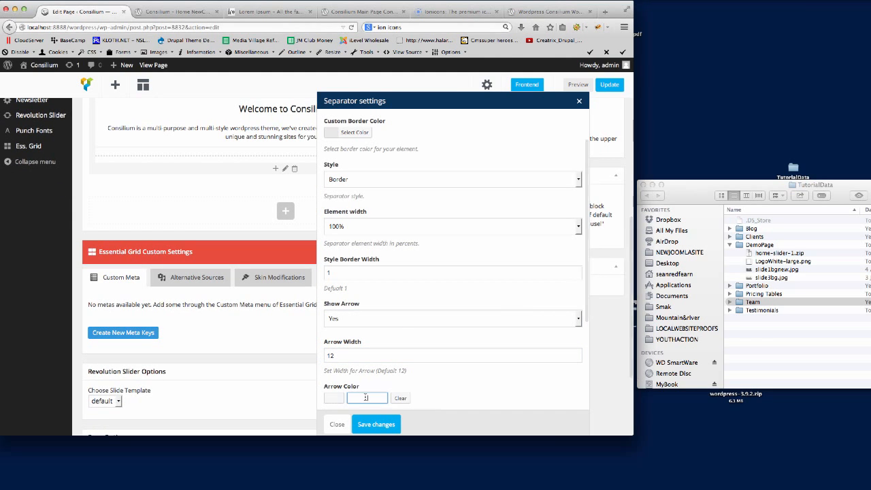
pyautogui.write('#e9e9e9')
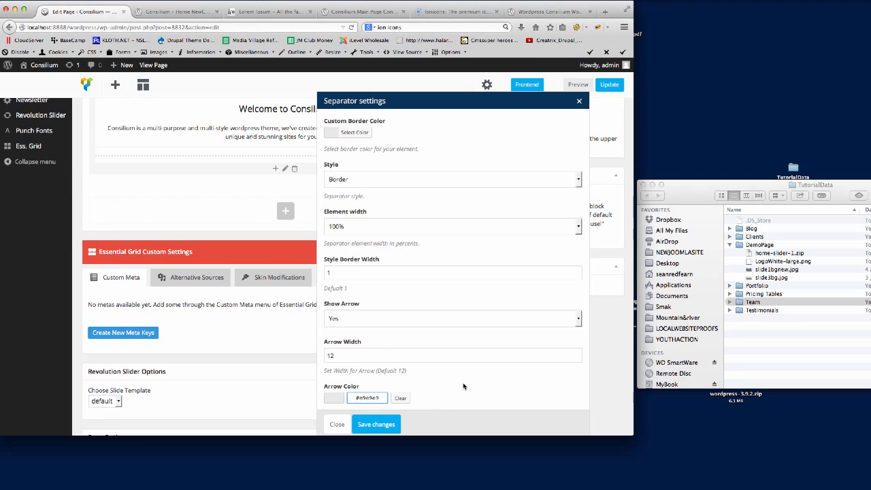
pyautogui.click(377, 424)
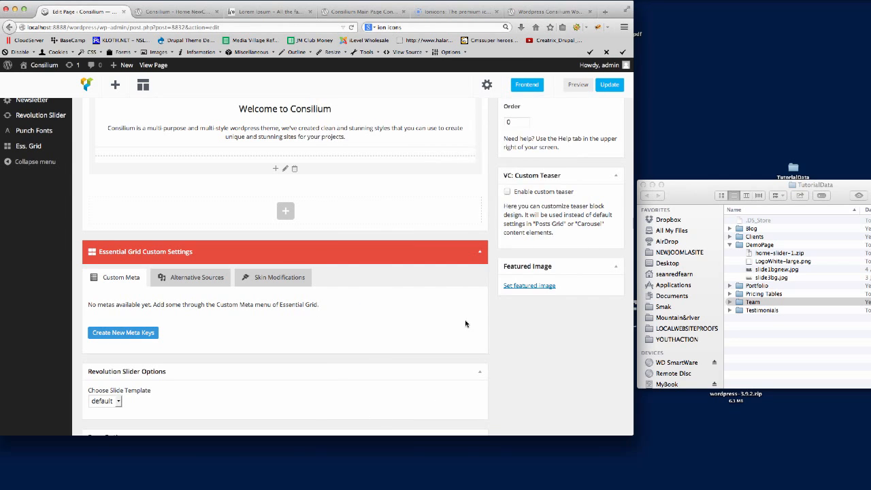
# Step: Update the Home New page with the new welcome text and separator
pyautogui.scroll(10, 414, 301)
pyautogui.click(603, 370)
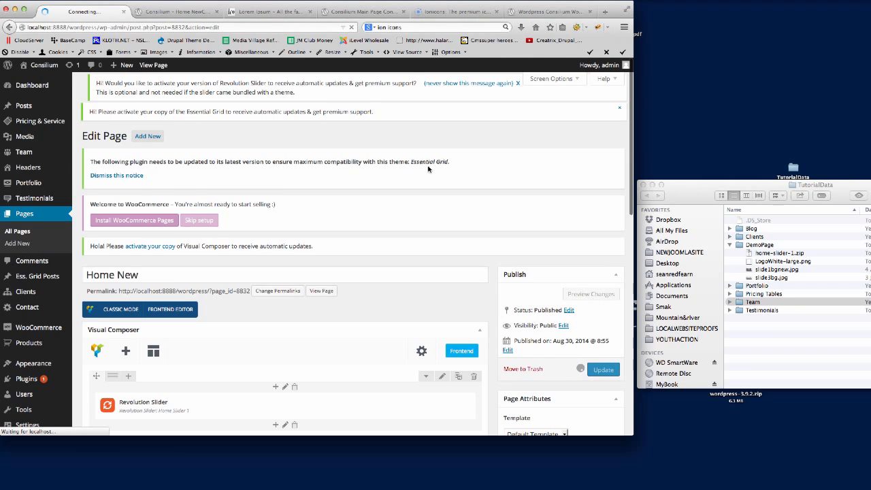
pyautogui.scroll(-3, 429, 166)
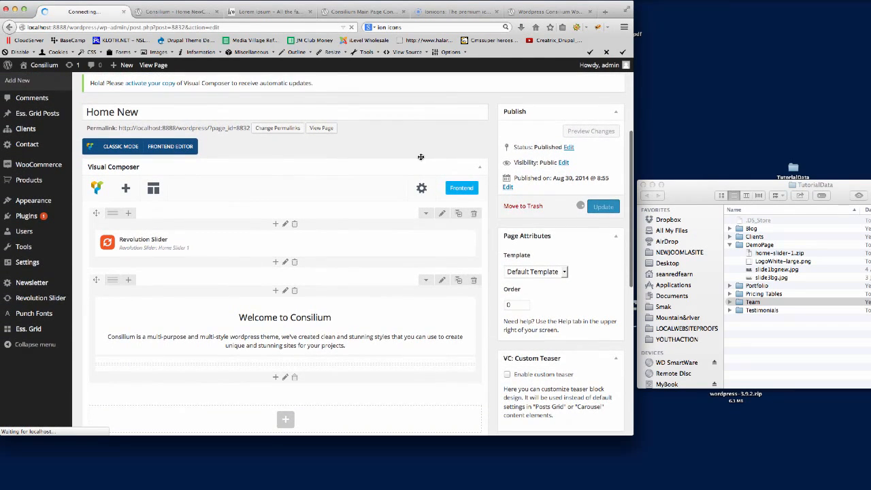
# Step: Reload the Home New page on the live site to check the welcome section, and return to its row in the page editor
pyautogui.click(169, 13)
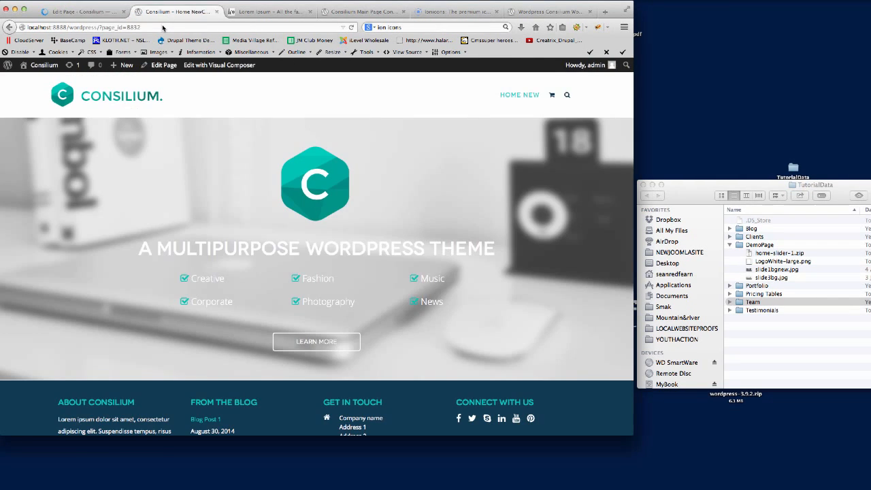
pyautogui.click(162, 27)
pyautogui.press('Return')
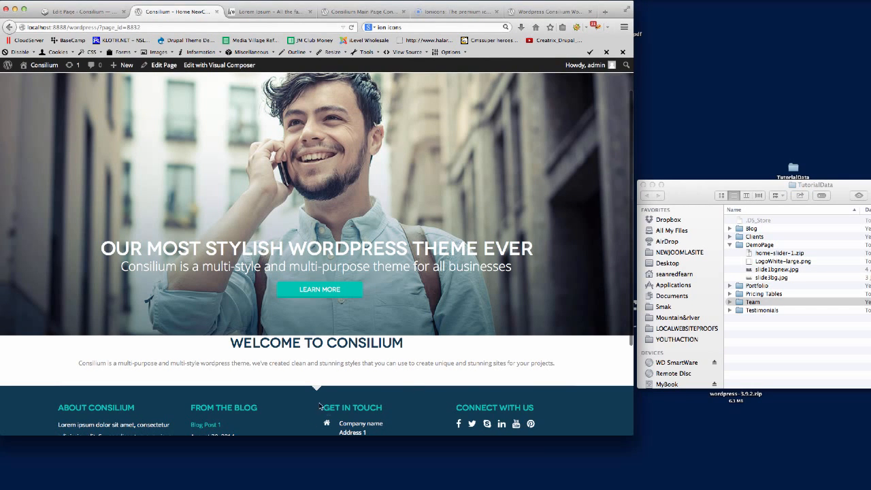
pyautogui.click(93, 12)
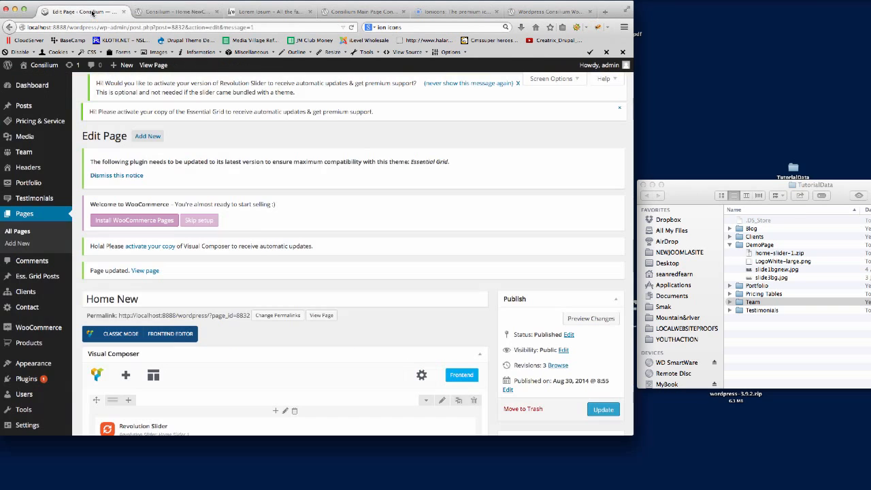
pyautogui.scroll(-5, 273, 307)
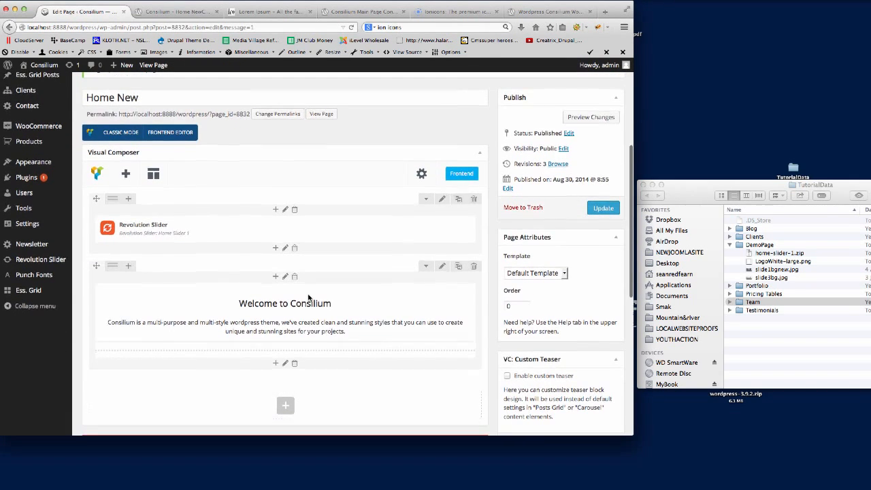
# Step: Add an Empty Space element with a height of 40px to the welcome row and place it between the text and the separator
pyautogui.click(276, 364)
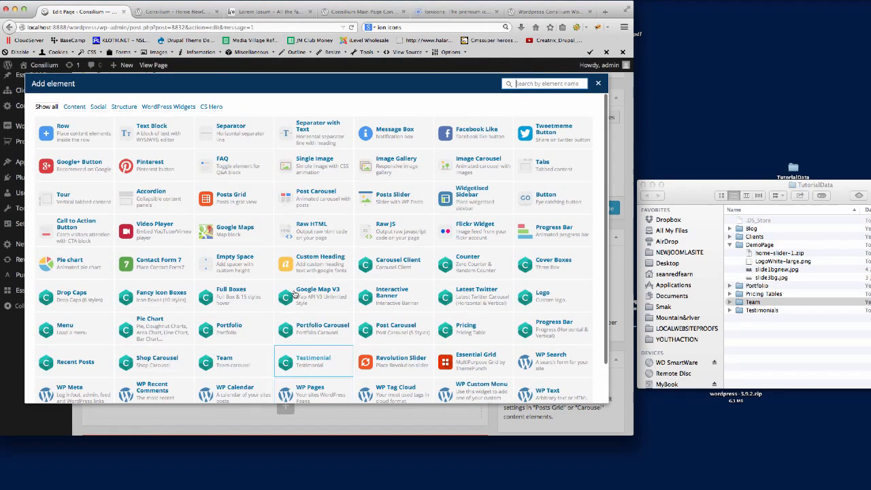
pyautogui.click(230, 262)
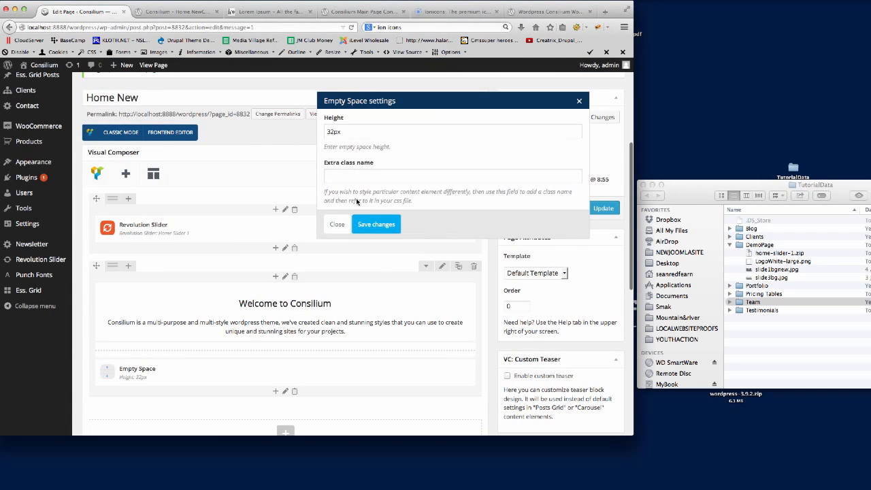
pyautogui.moveTo(334, 132); pyautogui.dragTo(290, 131)
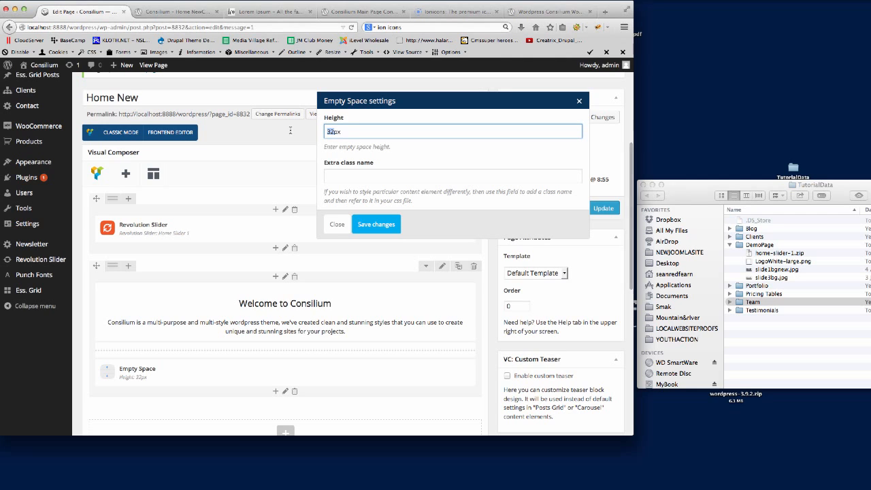
pyautogui.write('40')
pyautogui.click(379, 224)
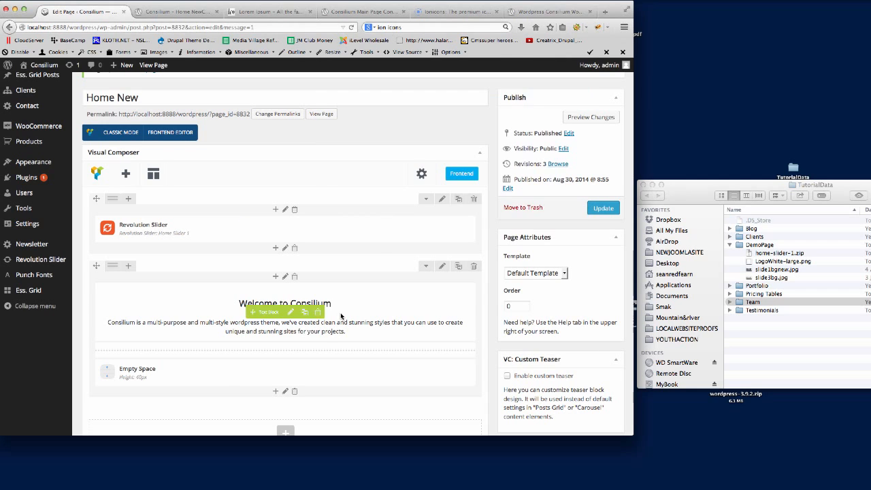
pyautogui.moveTo(261, 374); pyautogui.dragTo(273, 352)
# Step: Set the welcome row's top padding to 60px in its design options and save the row settings
pyautogui.scroll(-3, 418, 327)
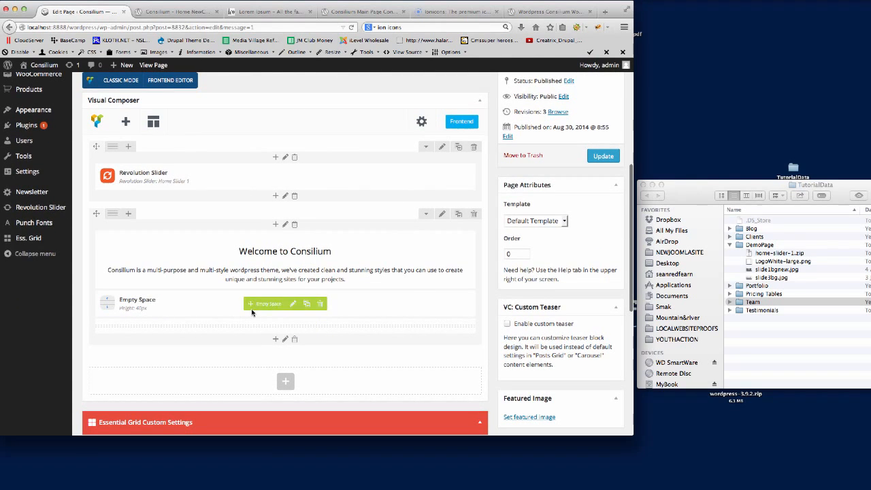
pyautogui.click(442, 214)
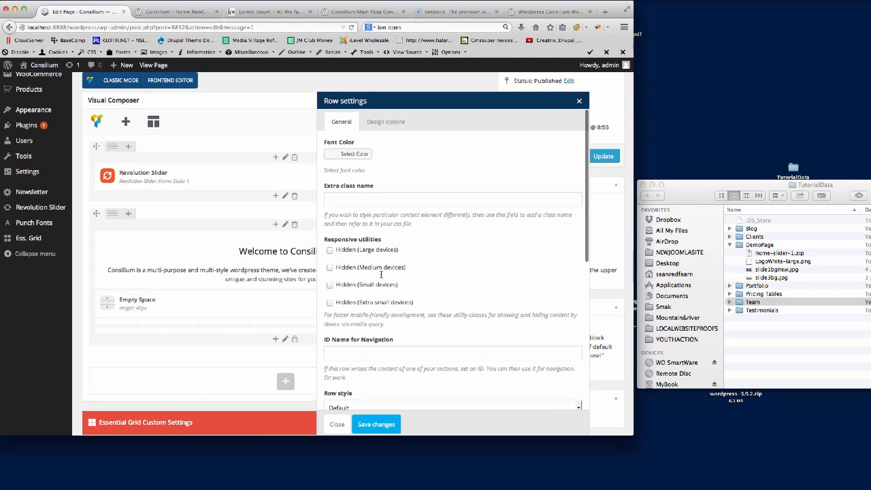
pyautogui.click(391, 124)
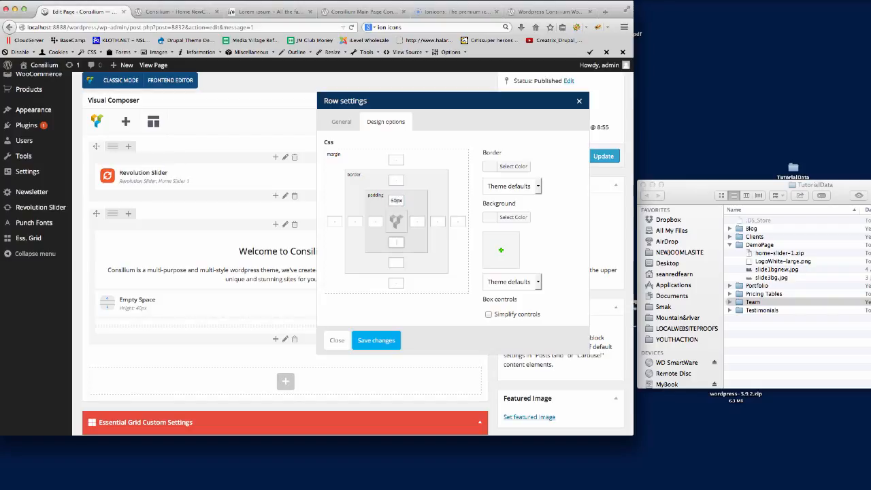
pyautogui.write('60px')
pyautogui.click(378, 334)
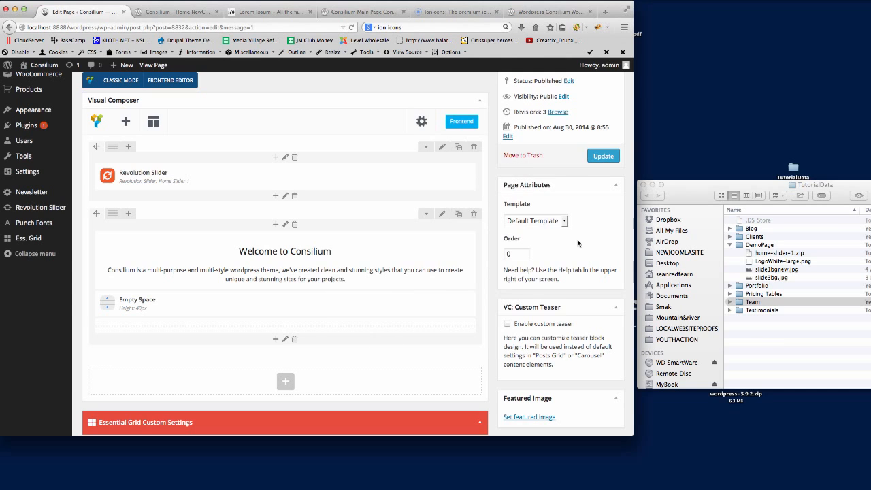
# Step: Update the Home New page, reload it on the live site, and compare its welcome section with the Consilium demo homepage
pyautogui.click(603, 156)
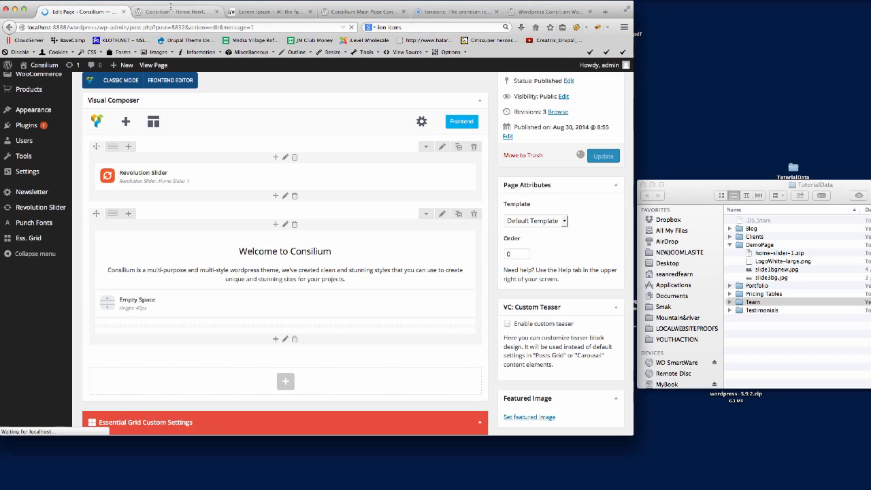
pyautogui.click(171, 15)
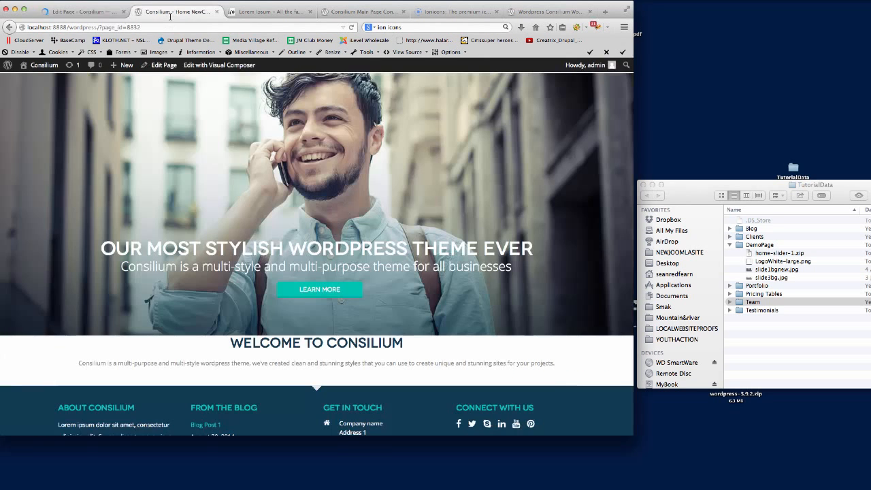
pyautogui.click(166, 27)
pyautogui.press('Return')
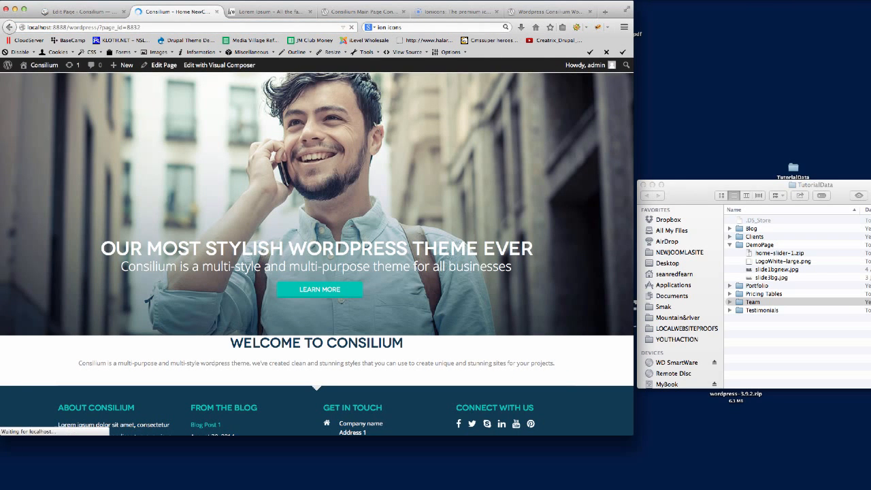
pyautogui.scroll(-5, 492, 180)
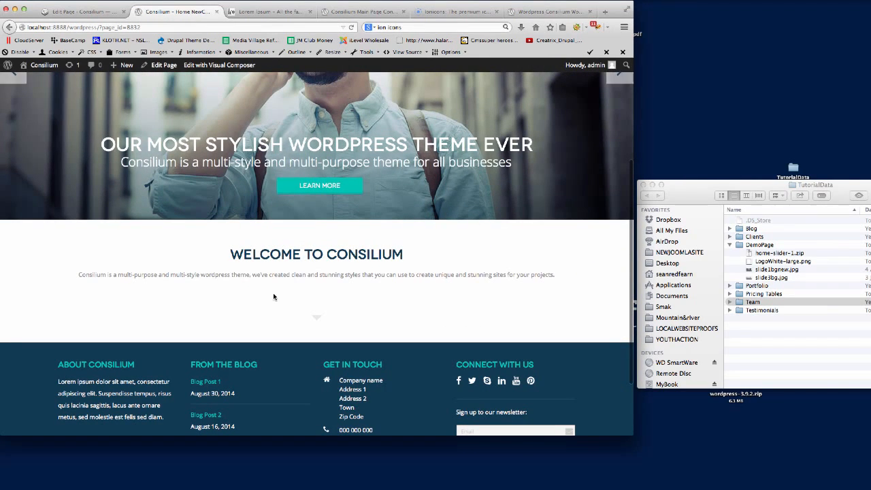
pyautogui.click(549, 12)
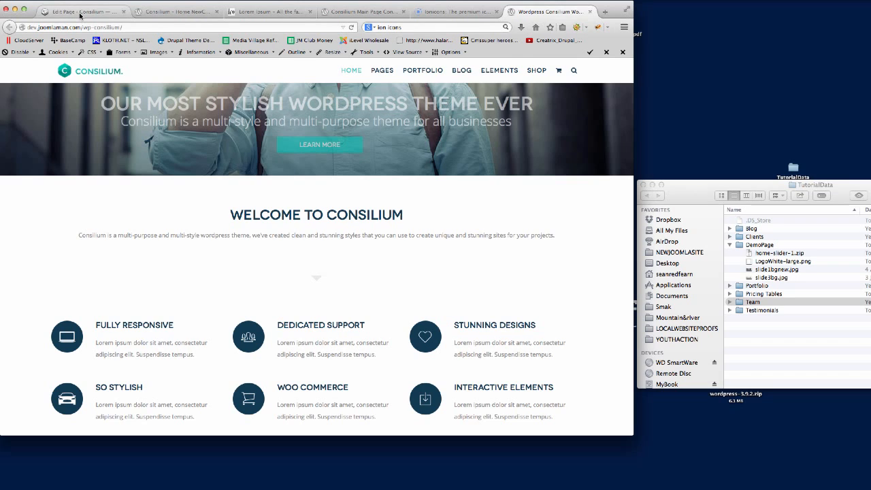
# Step: Return to the Home New page editor and open the element library for a new row below the welcome row
pyautogui.click(81, 13)
pyautogui.scroll(-10, 400, 276)
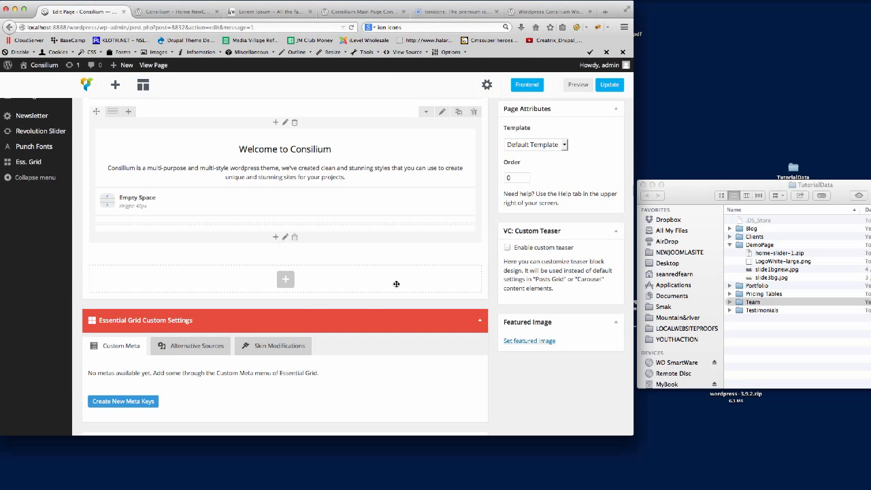
pyautogui.scroll(1, 355, 284)
pyautogui.click(285, 320)
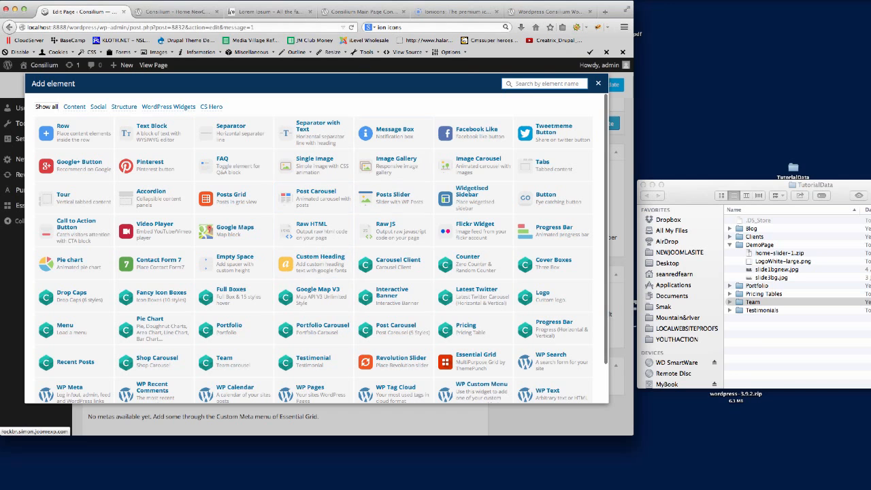
# Step: Examine the feature icons on the Consilium demo homepage and the available layouts on the theme's Fancy Icon Boxes demo page
pyautogui.click(553, 13)
pyautogui.scroll(-3, 390, 306)
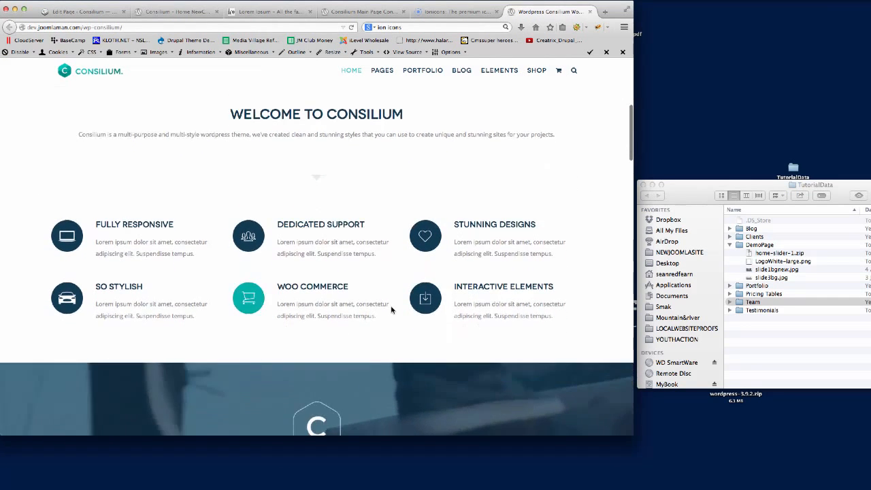
pyautogui.click(362, 12)
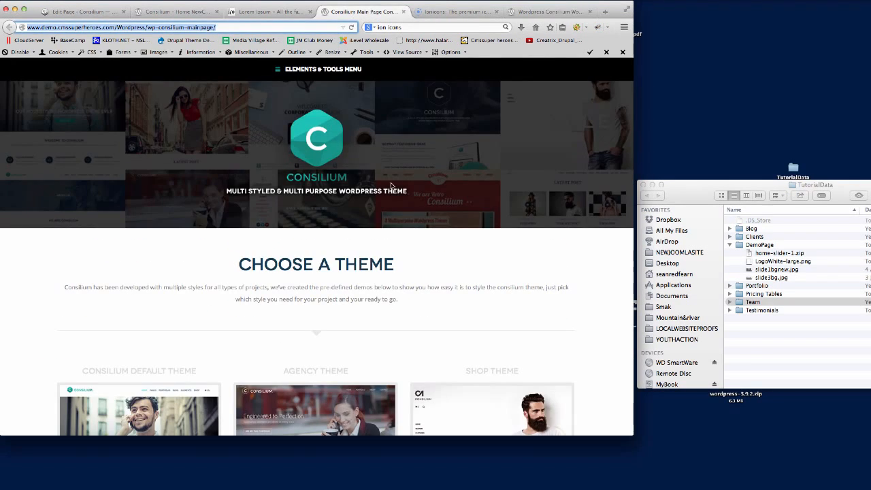
pyautogui.click(306, 69)
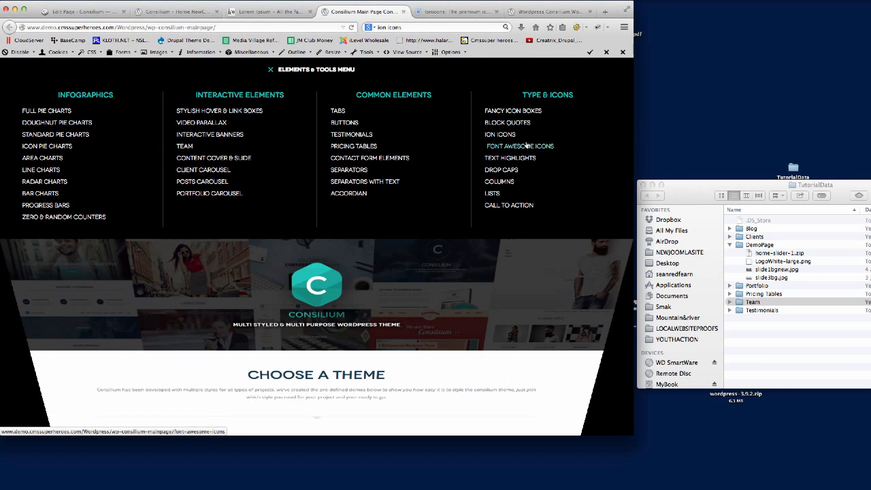
pyautogui.click(512, 112)
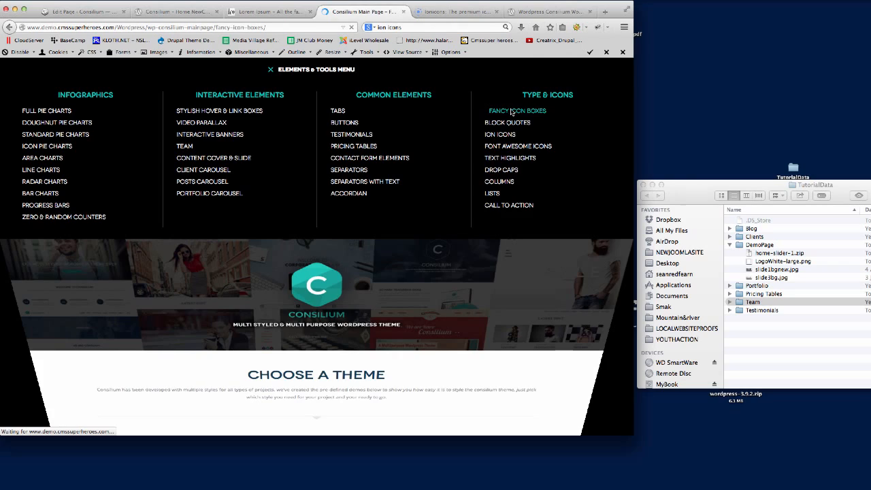
pyautogui.scroll(-5, 536, 202)
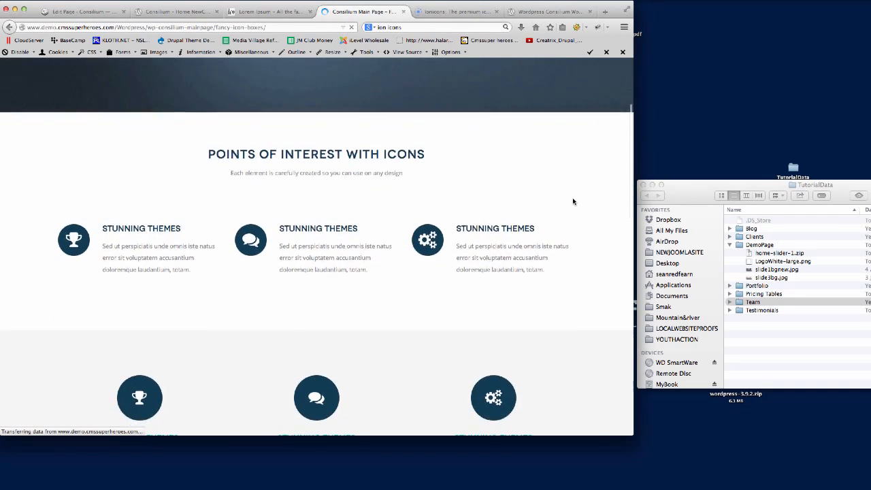
pyautogui.scroll(-8, 573, 201)
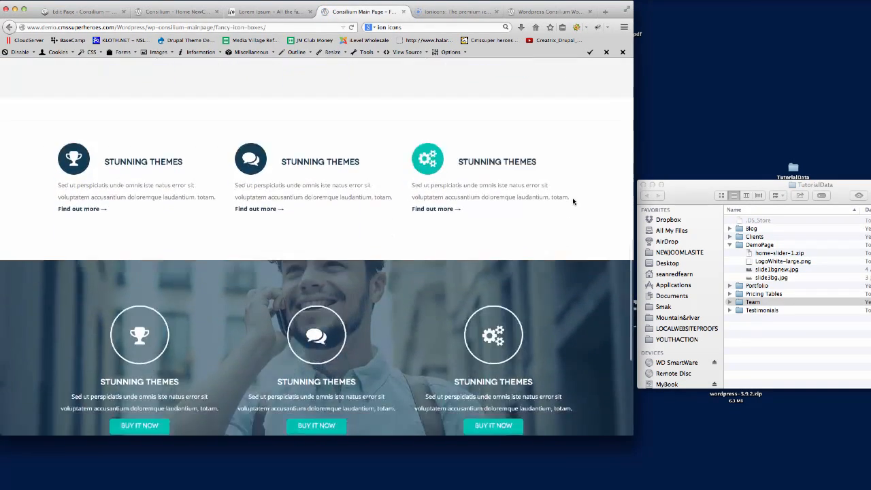
pyautogui.scroll(-3, 573, 201)
pyautogui.scroll(8, 573, 201)
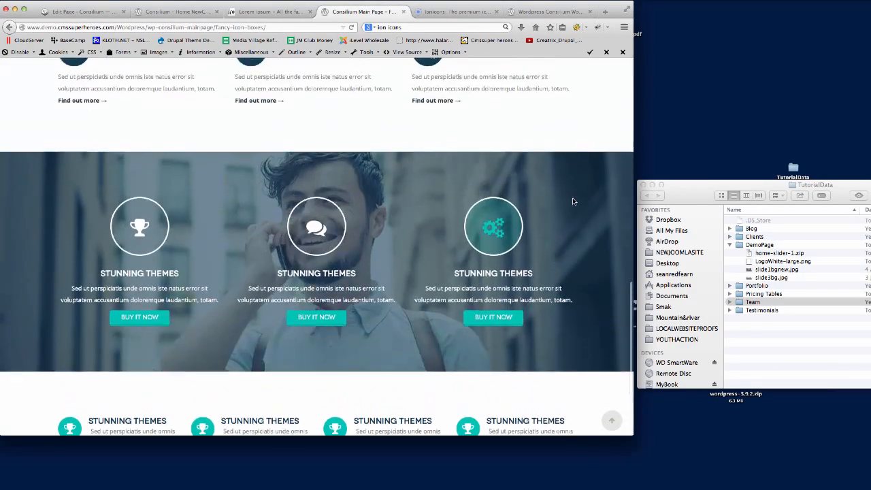
pyautogui.scroll(10, 573, 202)
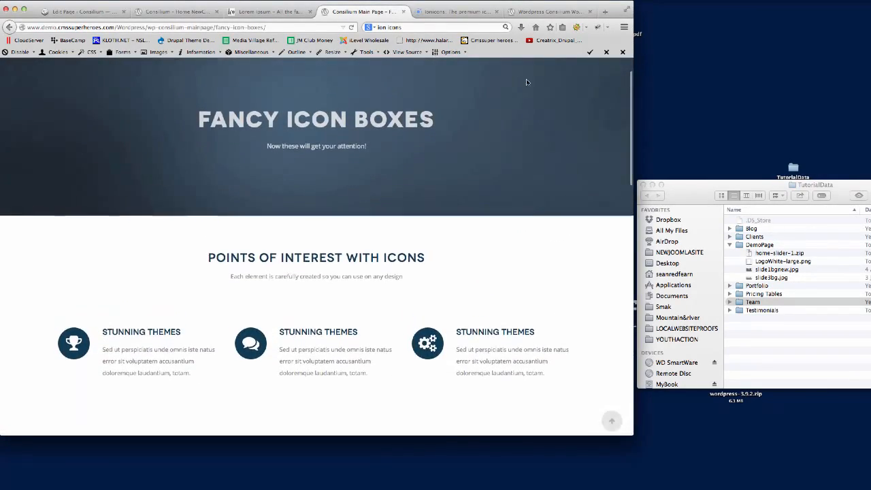
pyautogui.click(532, 15)
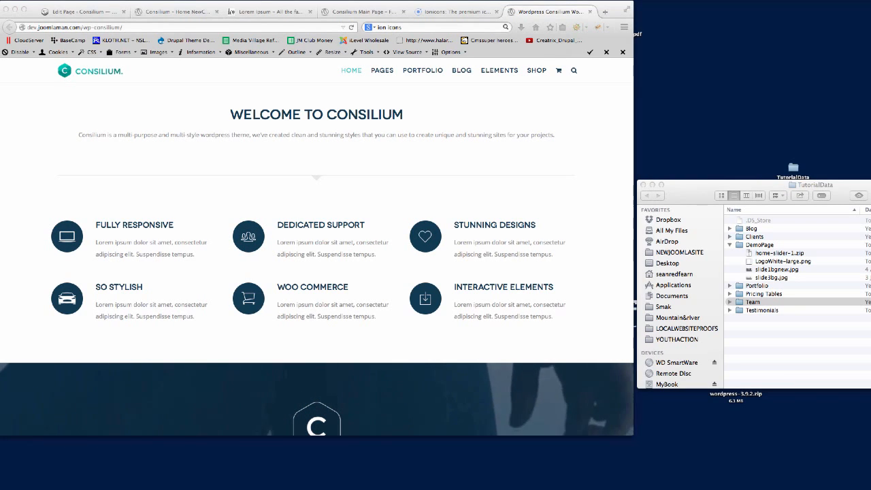
# Step: Back in the page editor, search the element library for "Fancy", add a Fancy Icon Boxes element, and look through its settings
pyautogui.click(103, 15)
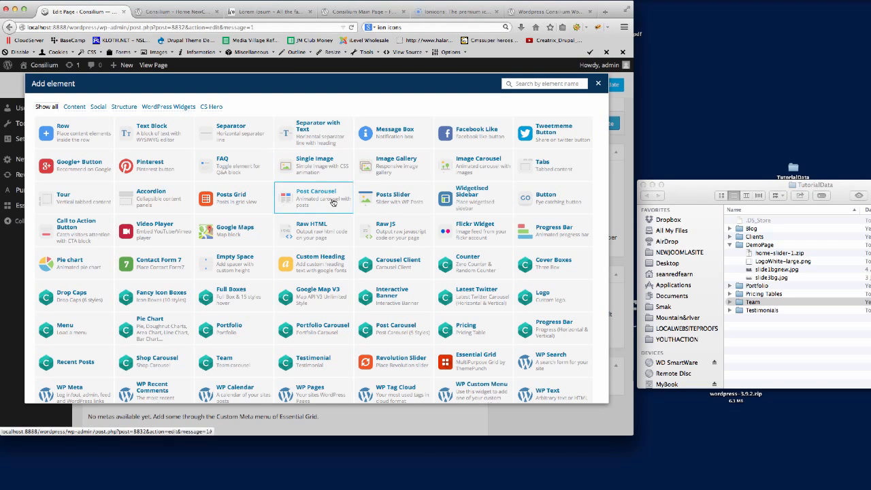
pyautogui.click(521, 84)
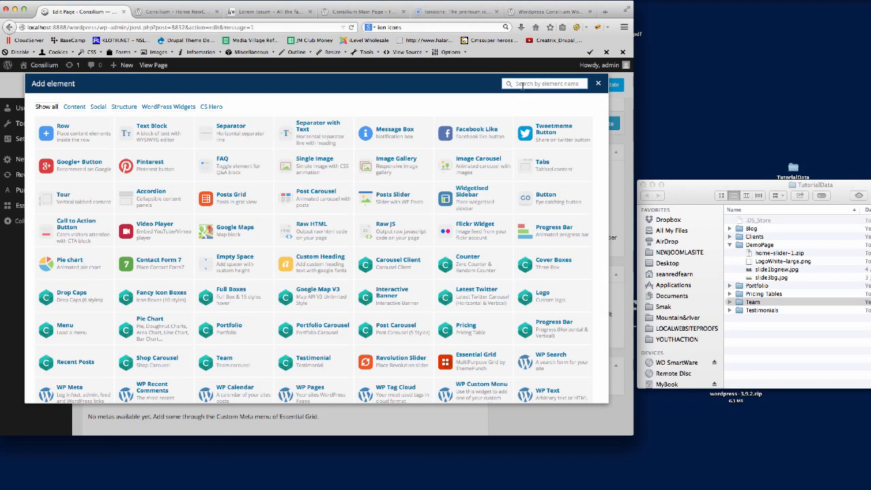
pyautogui.write('Fancy')
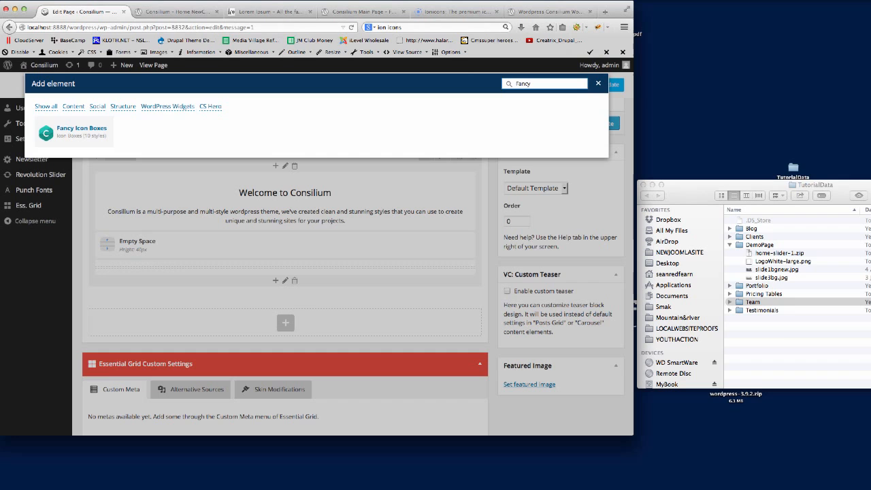
pyautogui.click(88, 130)
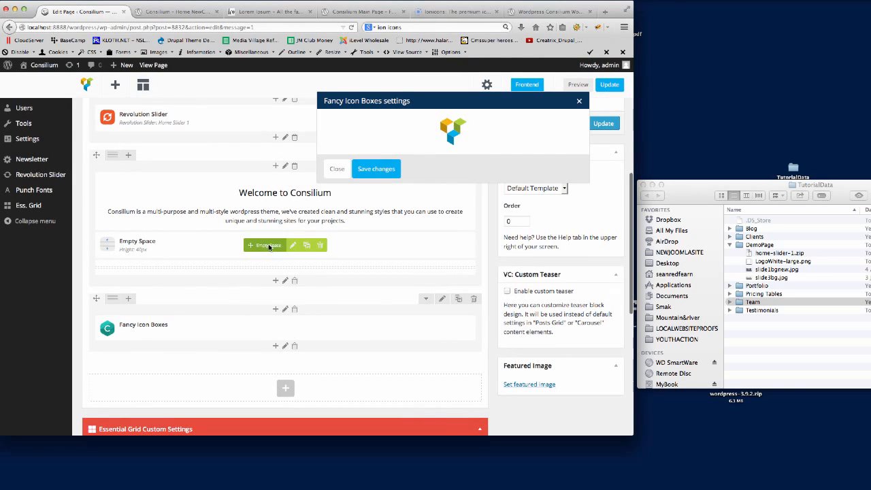
pyautogui.scroll(-5, 428, 200)
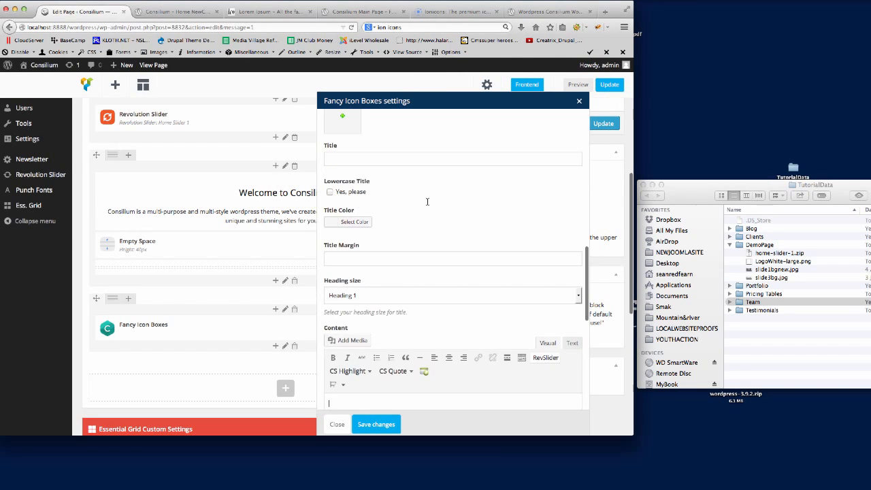
pyautogui.scroll(7, 428, 200)
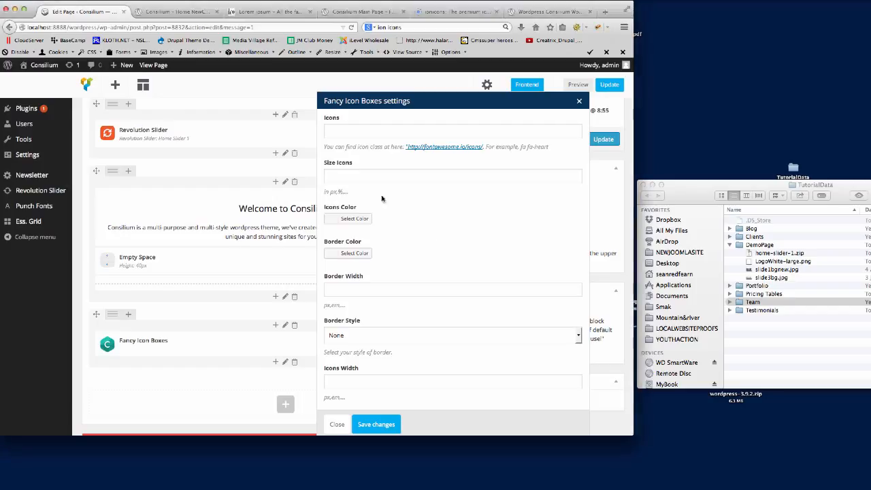
# Step: Follow the Font Awesome link from the Icons setting, browse the icon list, and open the fa-angellist icon's page
pyautogui.click(333, 134)
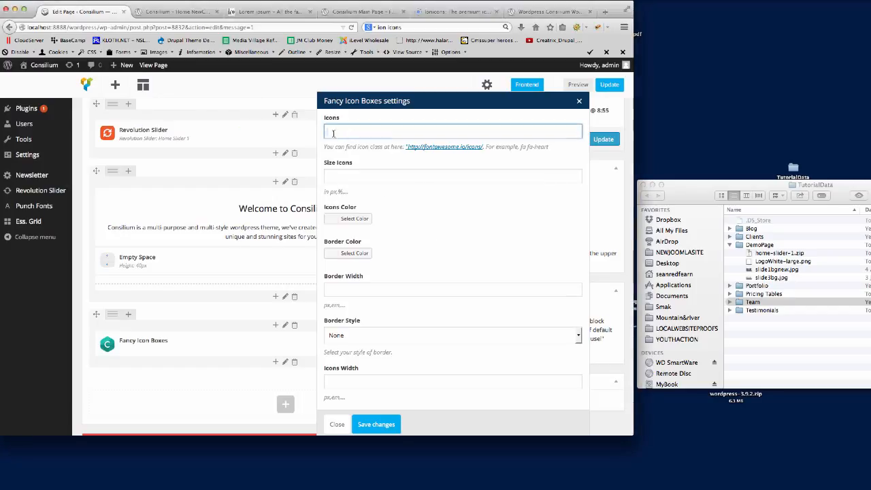
pyautogui.click(441, 149)
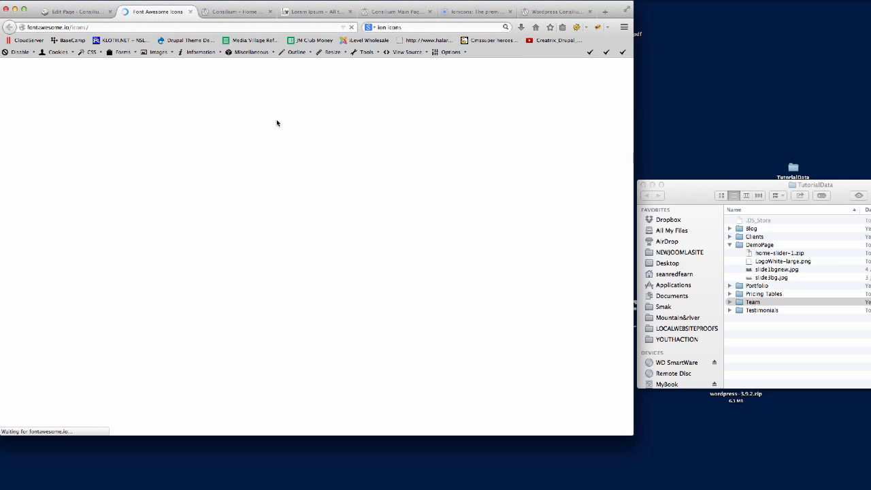
pyautogui.scroll(-5, 465, 205)
pyautogui.scroll(-3, 467, 204)
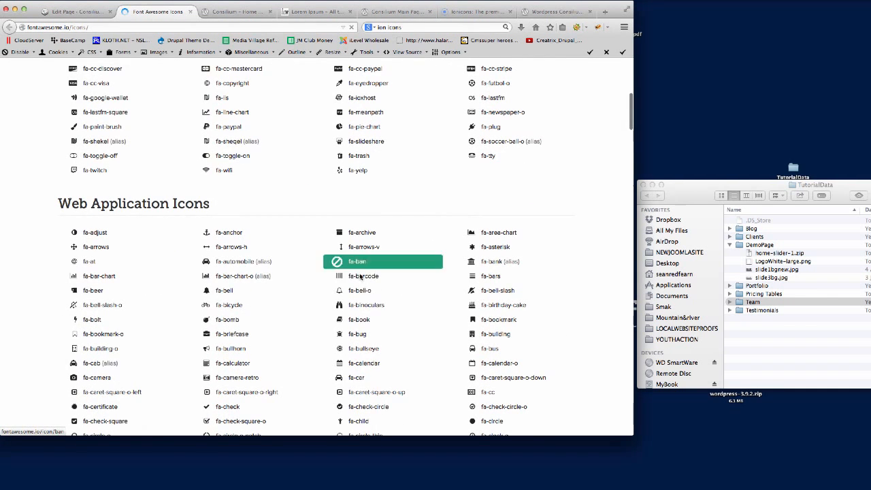
pyautogui.scroll(4, 212, 172)
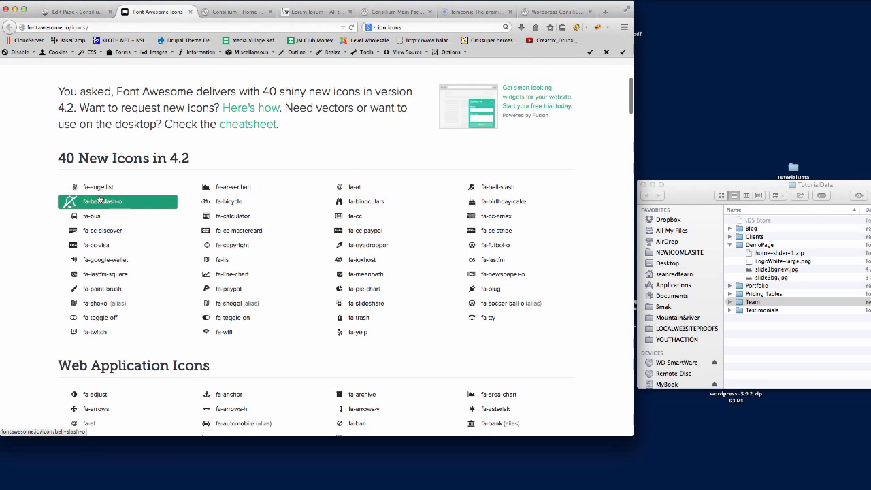
pyautogui.click(138, 187)
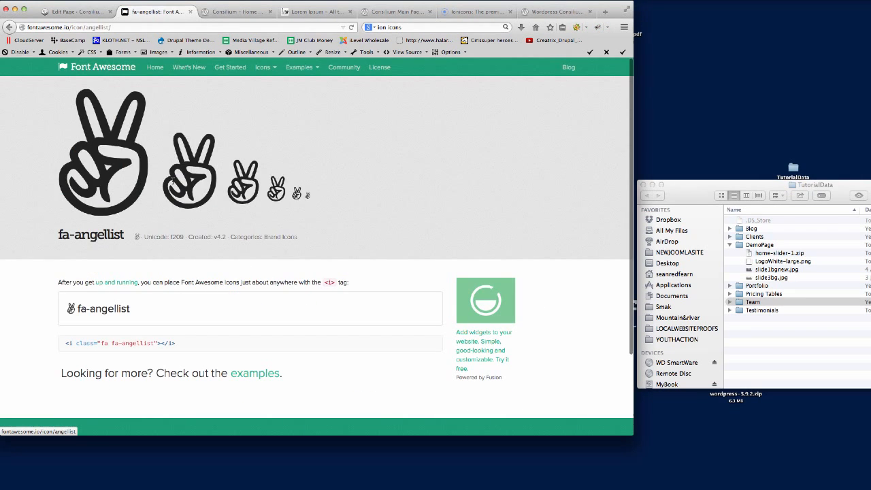
# Step: Copy the fa-angellist icon name and set the Fancy Icon Boxes element's Icons value to "fa fa-angellist"
pyautogui.moveTo(123, 234); pyautogui.dragTo(71, 234)
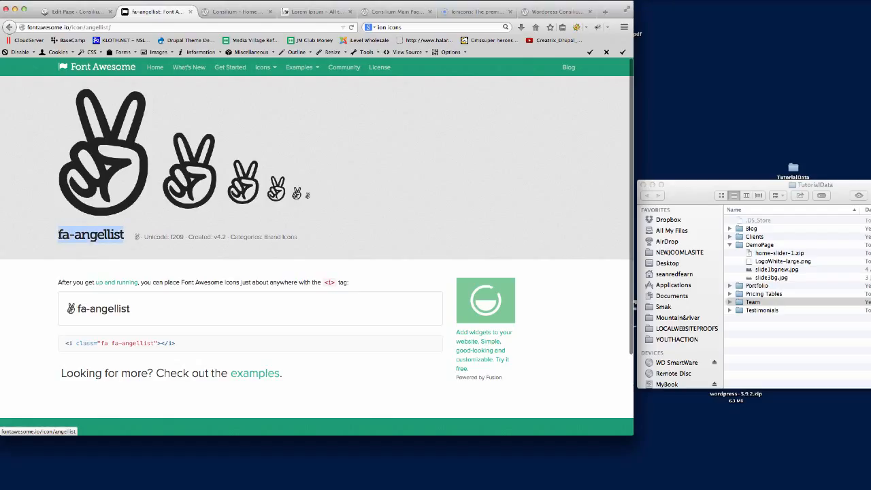
pyautogui.click(84, 18)
pyautogui.click(345, 132)
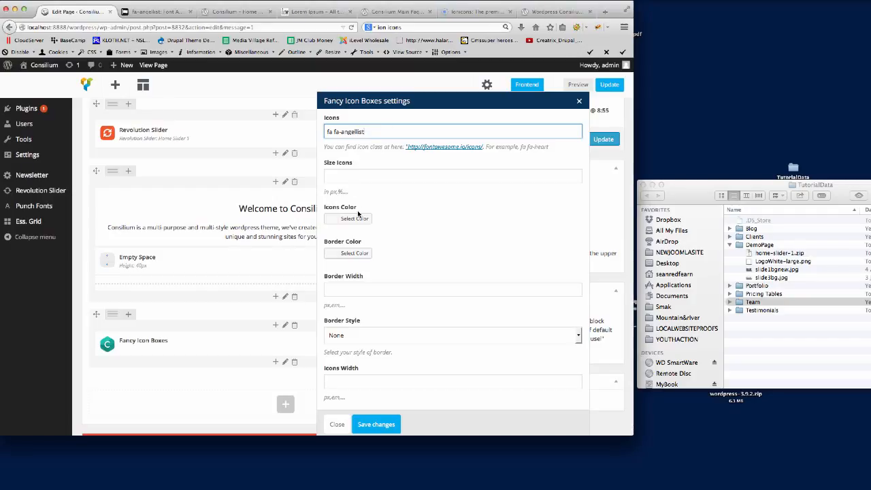
# Step: Leave the size, color and border options unset and set the icon style to Fancy Icon Boxes Style 4
pyautogui.click(375, 175)
pyautogui.scroll(-1, 423, 208)
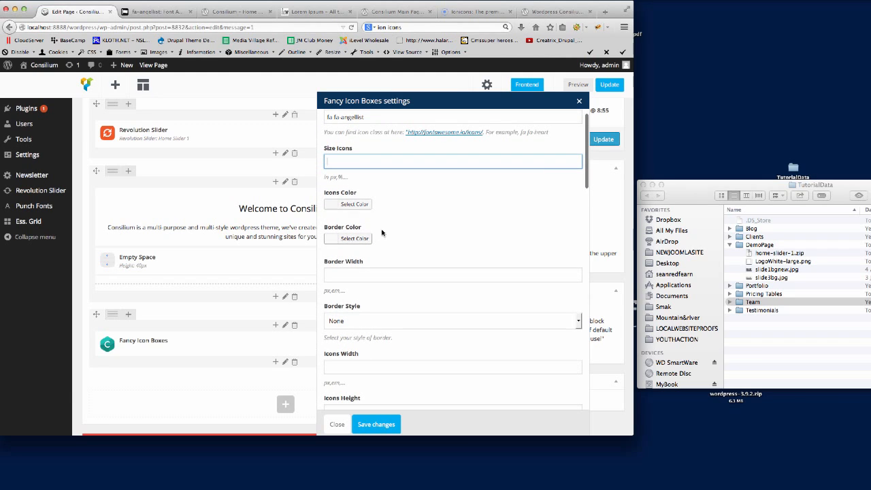
pyautogui.scroll(-5, 401, 227)
pyautogui.scroll(-1, 433, 238)
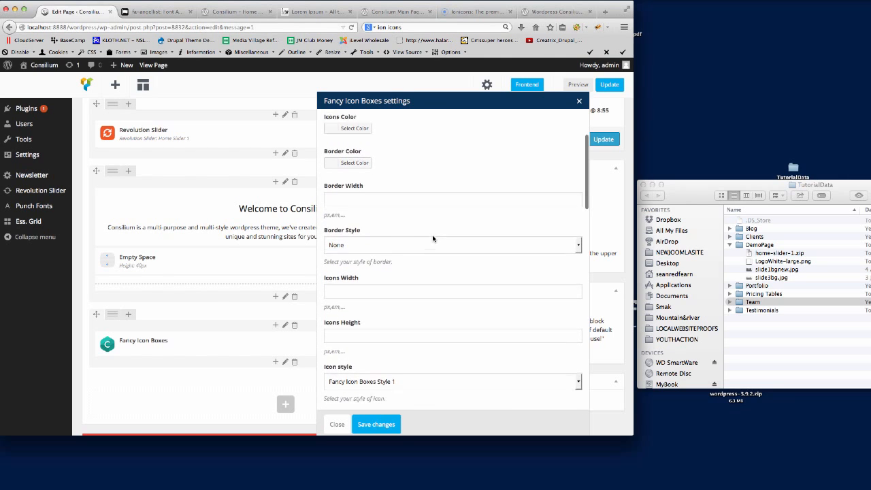
pyautogui.scroll(-4, 394, 249)
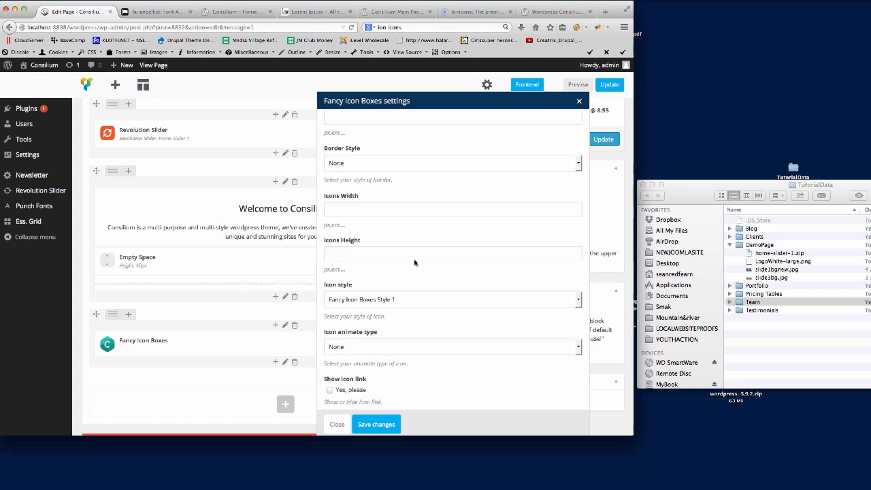
pyautogui.scroll(-3, 414, 263)
pyautogui.click(379, 218)
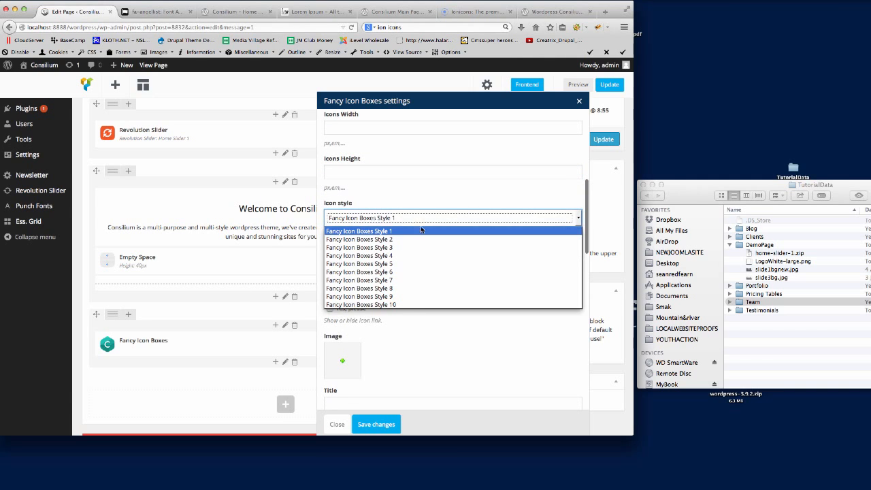
pyautogui.click(398, 256)
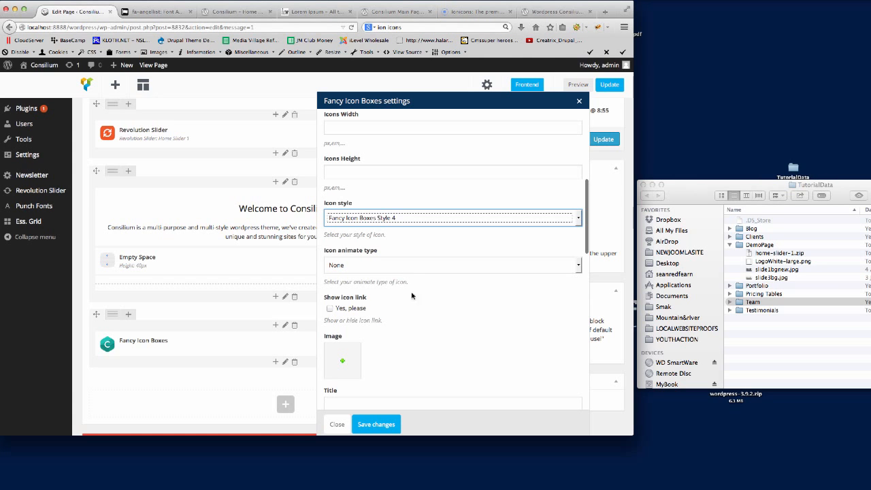
# Step: Title the icon box "Fully Responsive" and set its heading size to Heading 4
pyautogui.scroll(-5, 414, 310)
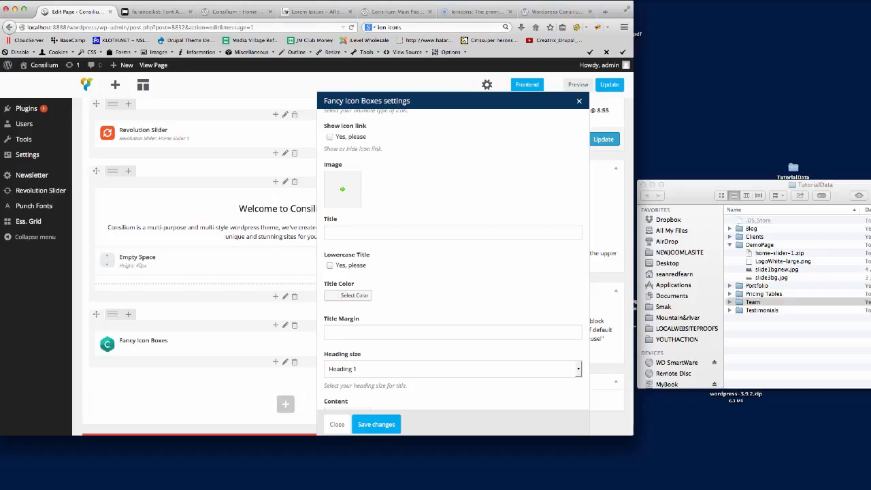
pyautogui.click(376, 233)
pyautogui.write('Fully Responsive')
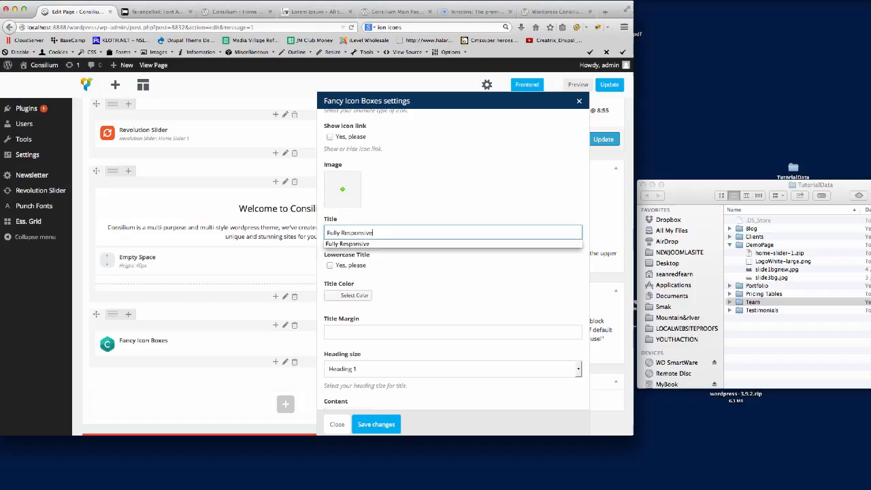
pyautogui.click(469, 291)
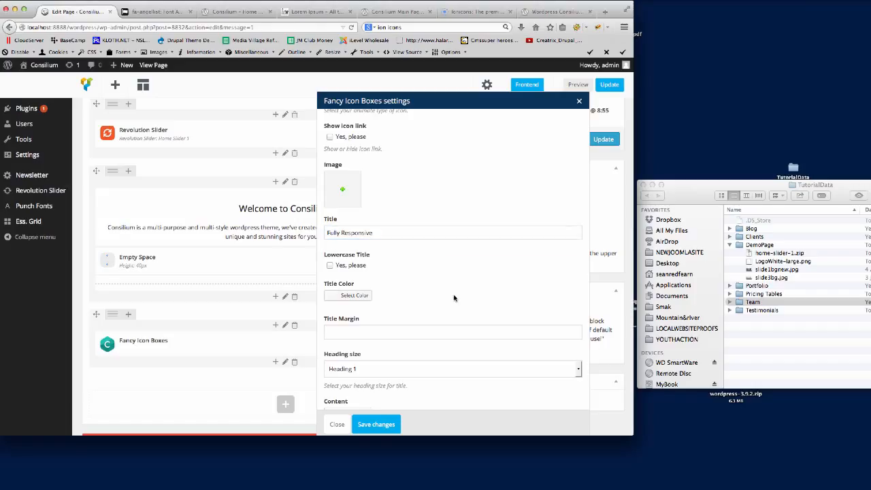
pyautogui.scroll(-1, 411, 326)
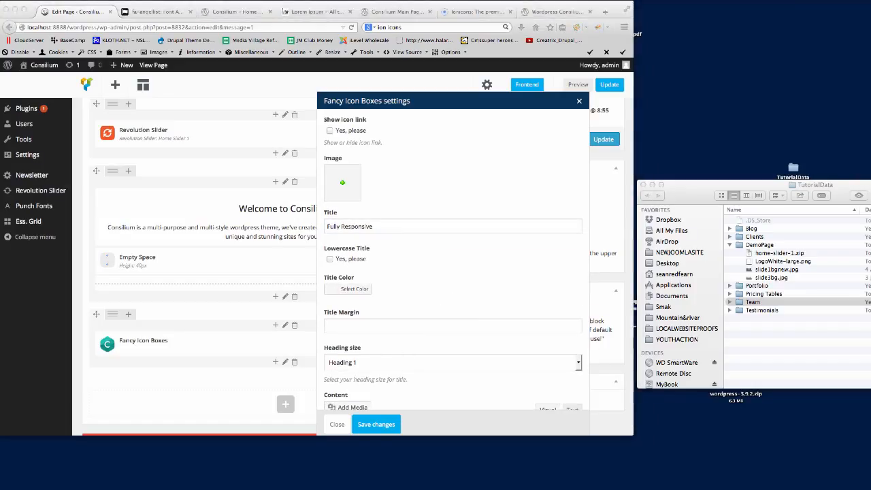
pyautogui.click(452, 372)
pyautogui.scroll(-2, 433, 294)
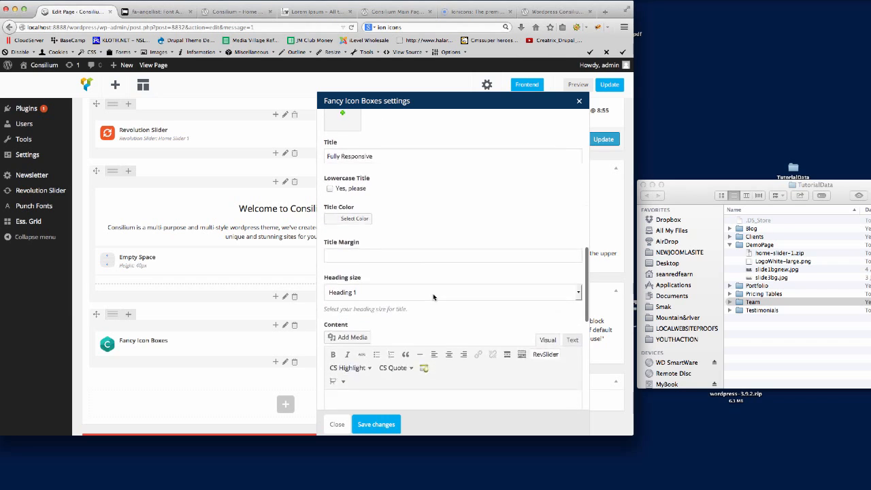
pyautogui.click(433, 290)
pyautogui.click(379, 326)
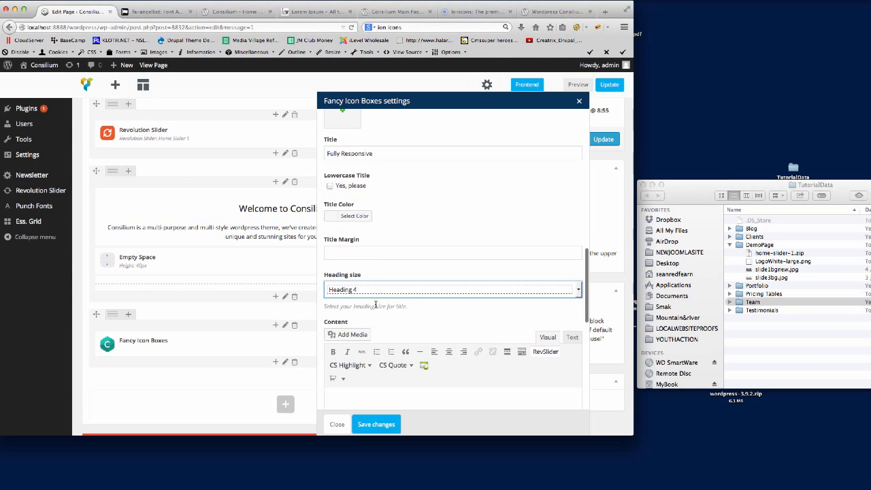
# Step: Fill the content with "Lorem ipsum dolor sit amet, consectetur adipiscing elit. Suspendisse tempus." and save the icon box settings
pyautogui.scroll(-3, 435, 296)
pyautogui.click(371, 331)
pyautogui.write('Lorem ipsum dolor sit amet, consectetur adipiscing elit. Suspendisse tempus.')
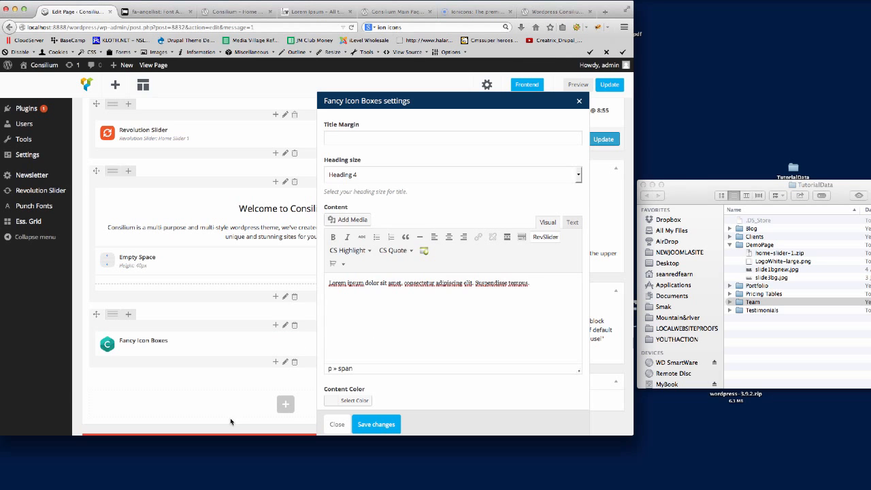
pyautogui.scroll(-5, 369, 375)
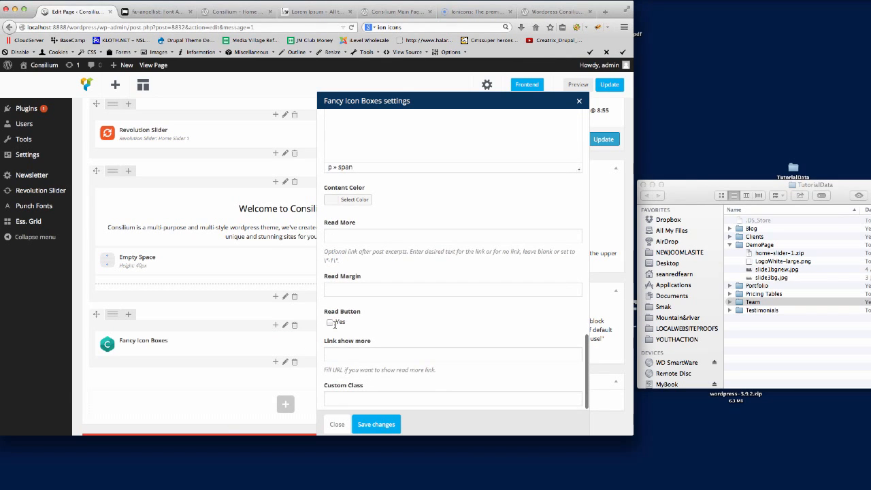
pyautogui.click(376, 424)
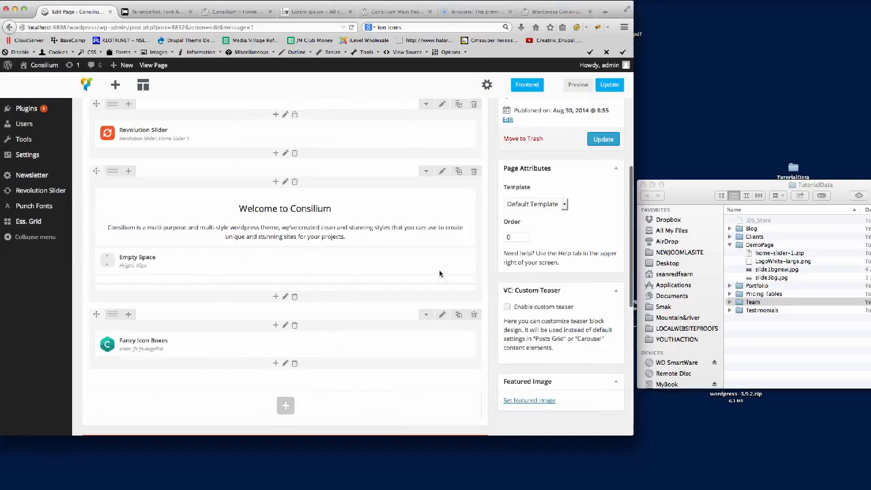
# Step: Update the page, close the Font Awesome page, and reload the Home New page to check the icon box
pyautogui.click(599, 140)
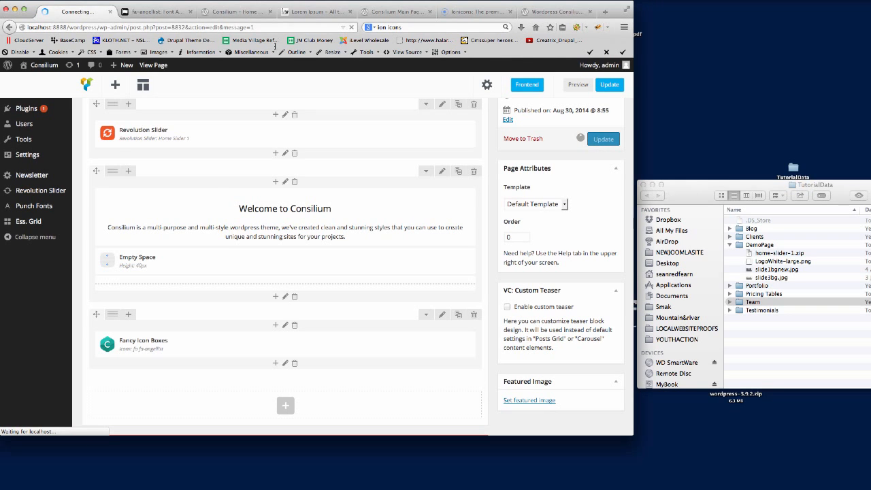
pyautogui.click(156, 11)
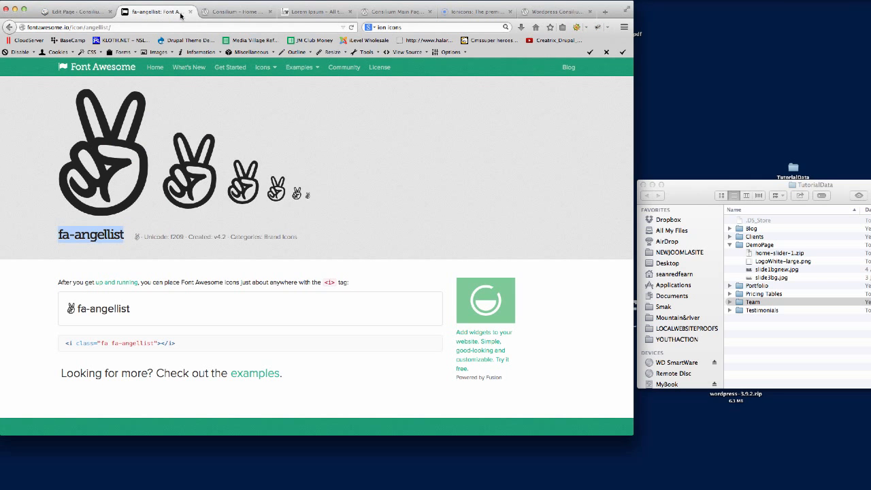
pyautogui.click(188, 13)
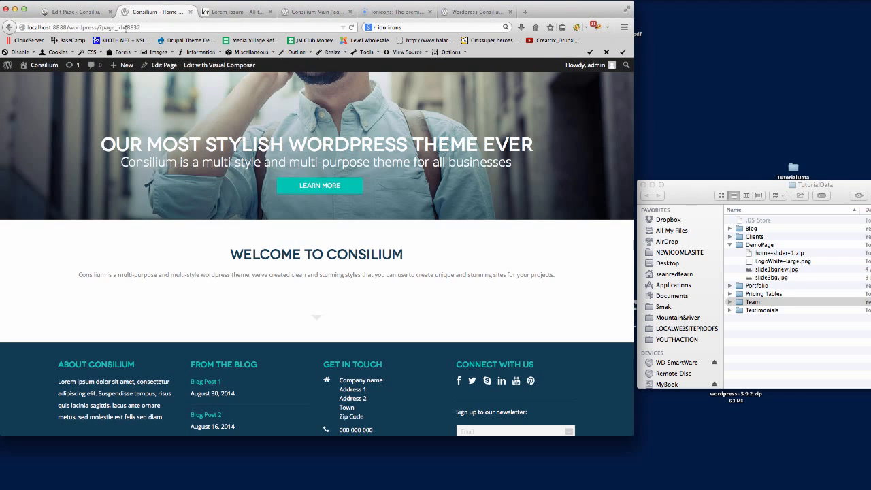
pyautogui.click(126, 27)
pyautogui.press('Return')
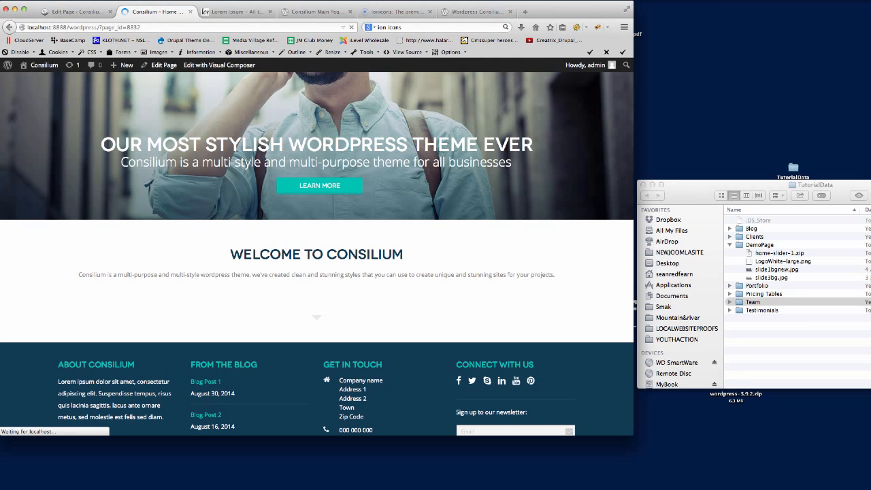
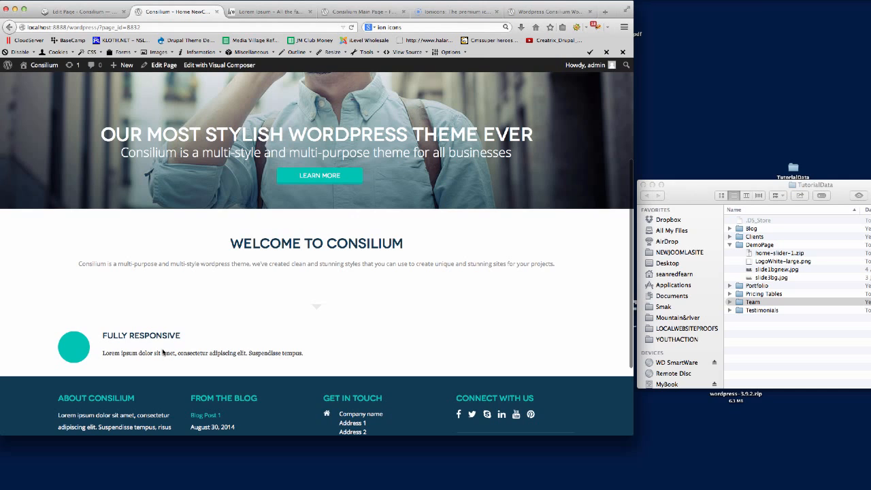
# Step: Reopen the Fancy Icon Boxes settings, compare the Icons class with the icon on the homepage, save, and review the homepage's icon box
pyautogui.click(82, 11)
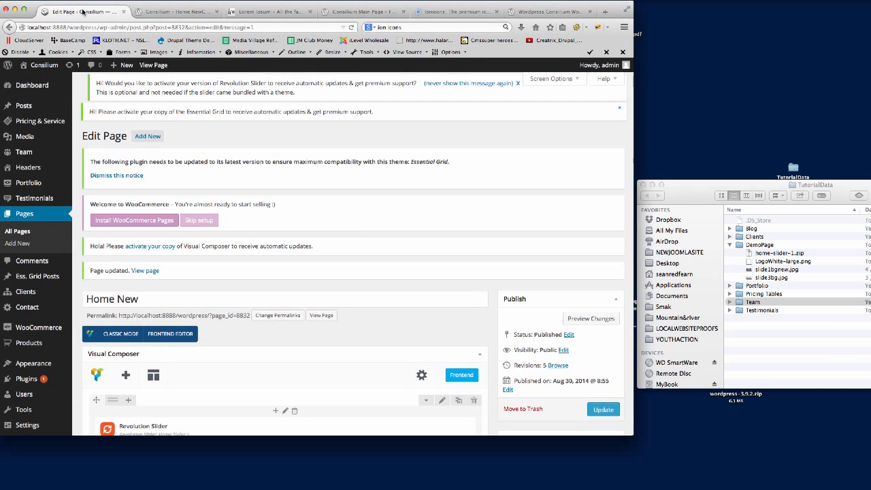
pyautogui.scroll(-4, 353, 232)
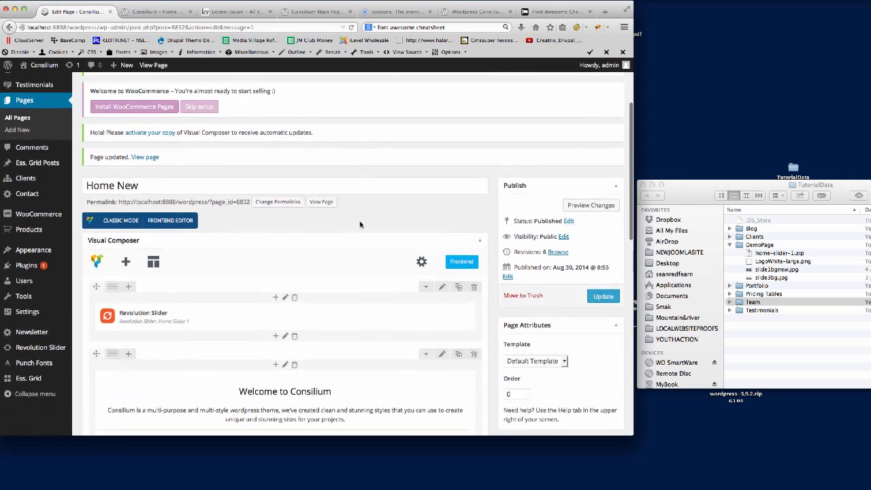
pyautogui.scroll(-4, 348, 246)
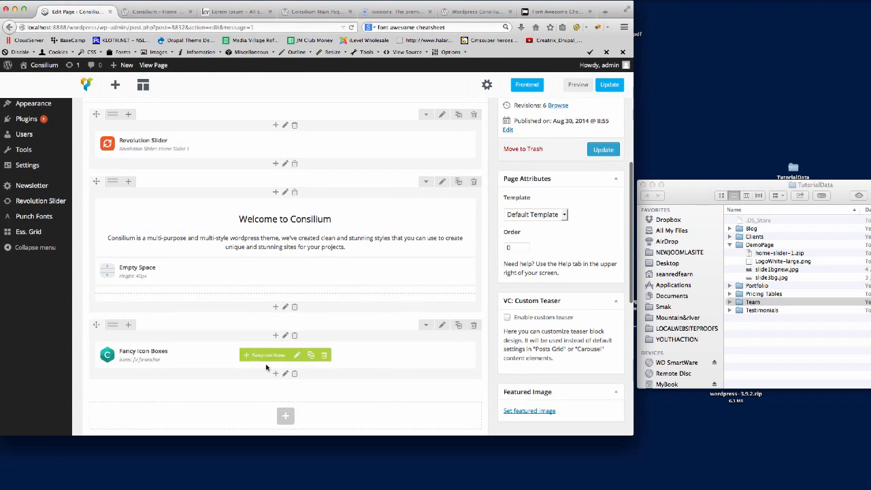
pyautogui.click(295, 355)
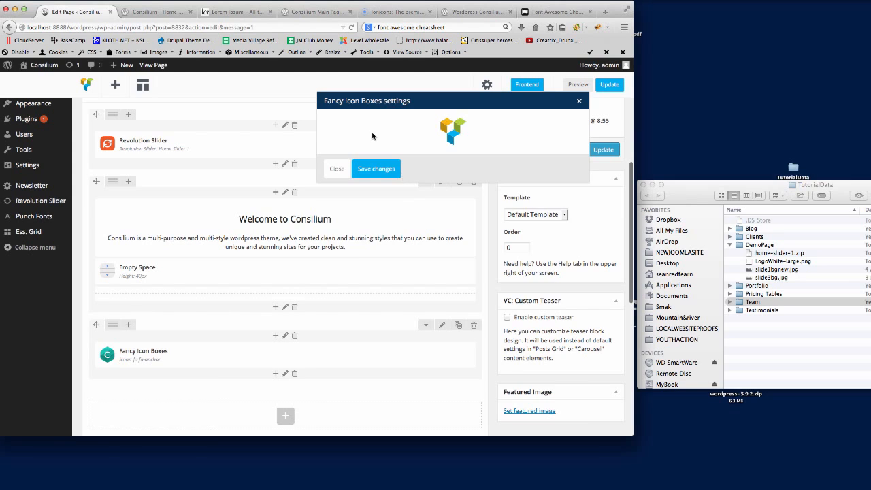
pyautogui.scroll(-10, 367, 141)
pyautogui.scroll(15, 378, 170)
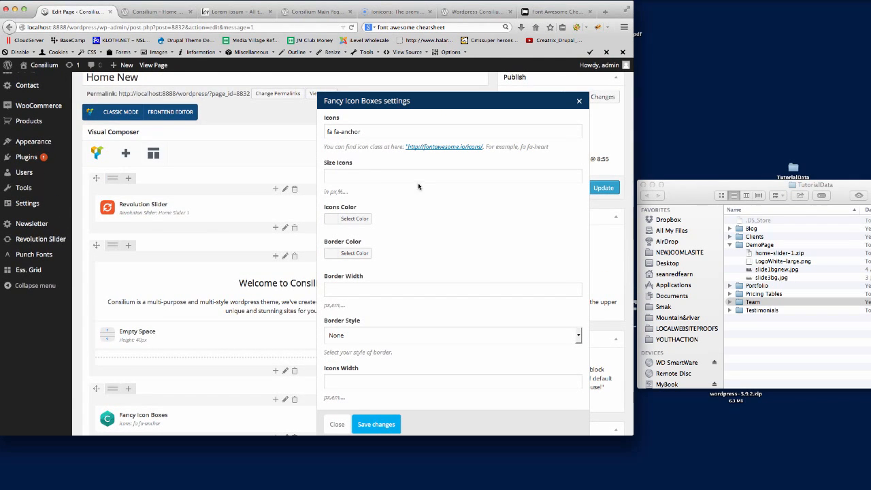
pyautogui.click(154, 13)
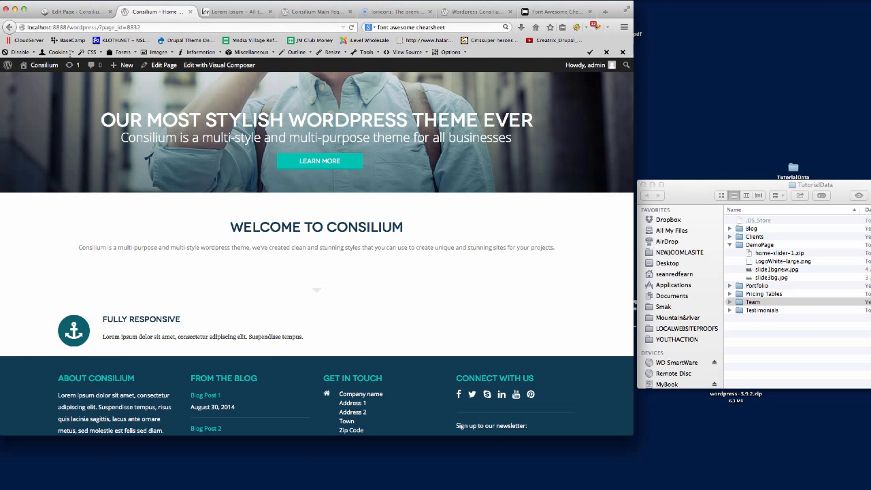
pyautogui.click(71, 14)
pyautogui.moveTo(362, 136); pyautogui.dragTo(341, 132)
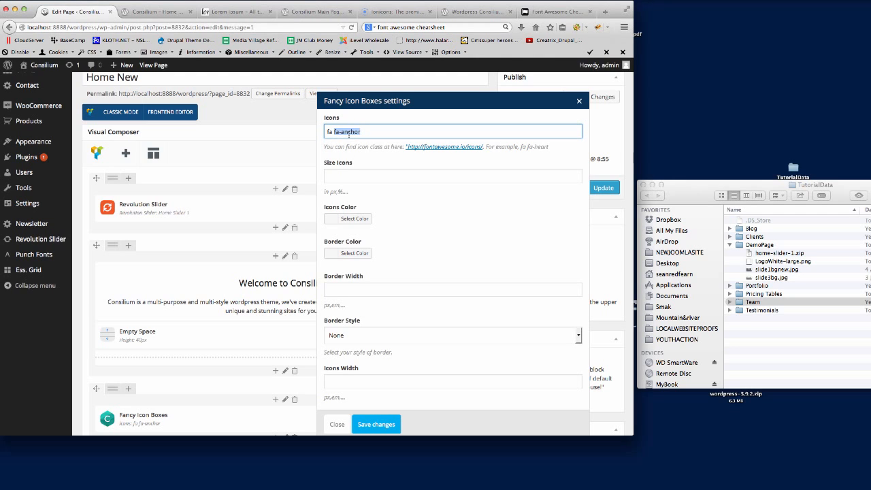
pyautogui.click(376, 424)
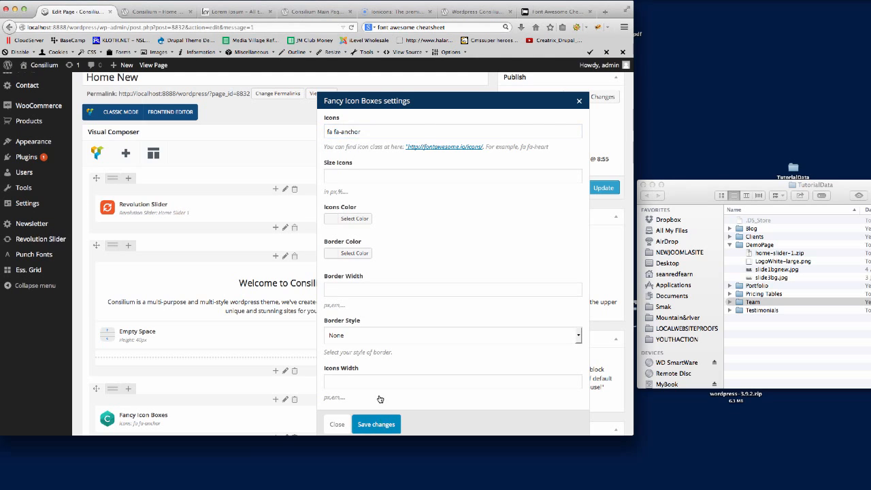
pyautogui.click(154, 13)
pyautogui.scroll(-1, 256, 275)
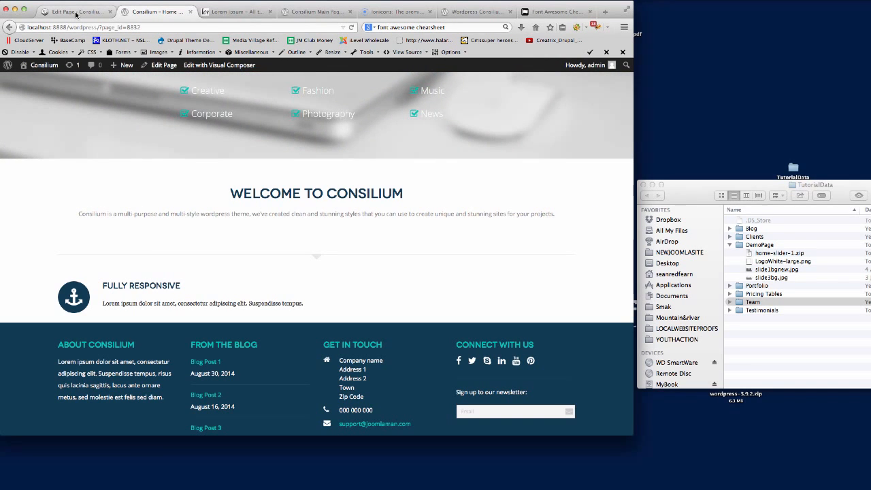
# Step: Replace the icon box content's styled HTML with the plain text "Lorem ipsum dolor sit amet, consectetur adipiscing elit. Suspendisse tempus." and save the settings
pyautogui.click(76, 13)
pyautogui.scroll(-5, 244, 294)
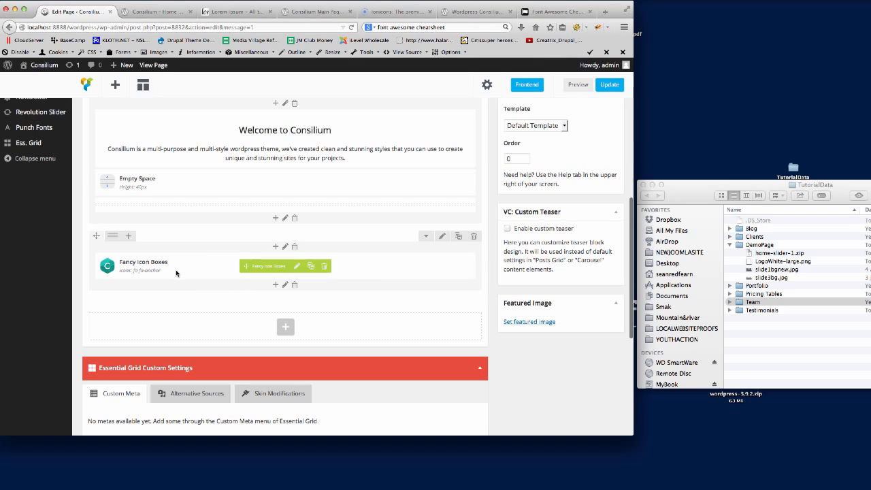
pyautogui.click(297, 266)
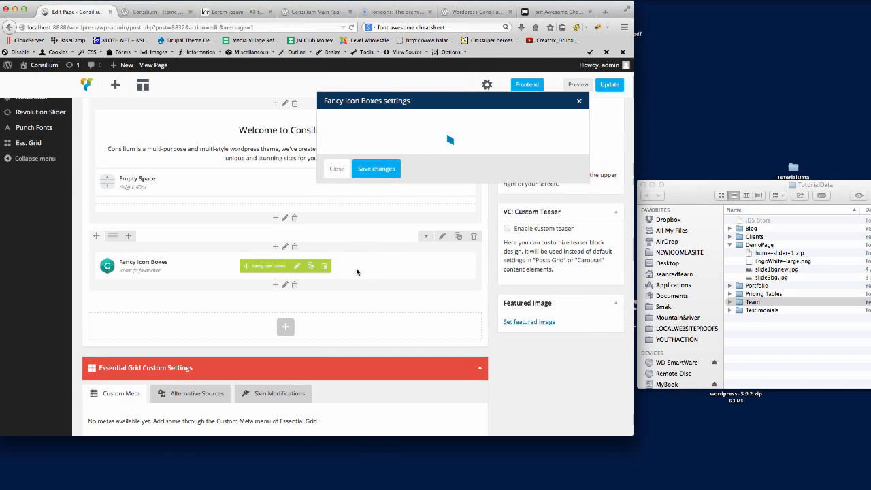
pyautogui.scroll(-10, 446, 208)
pyautogui.scroll(5, 448, 204)
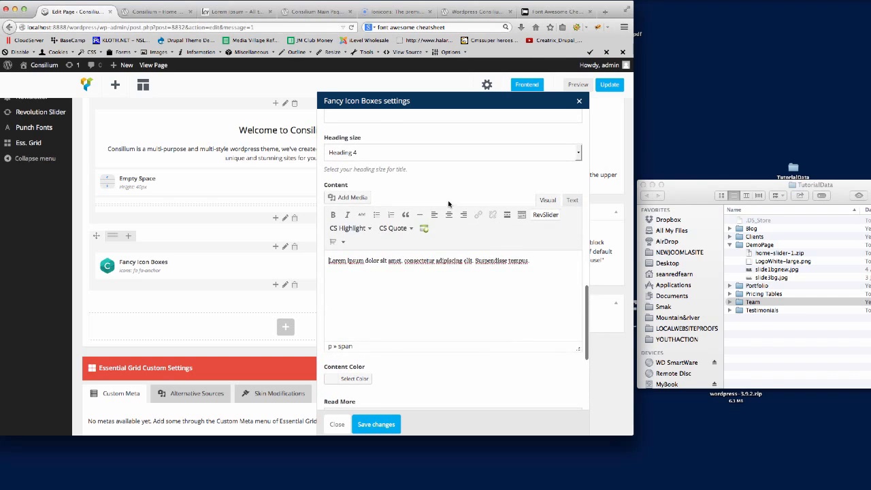
pyautogui.click(571, 200)
pyautogui.click(468, 293)
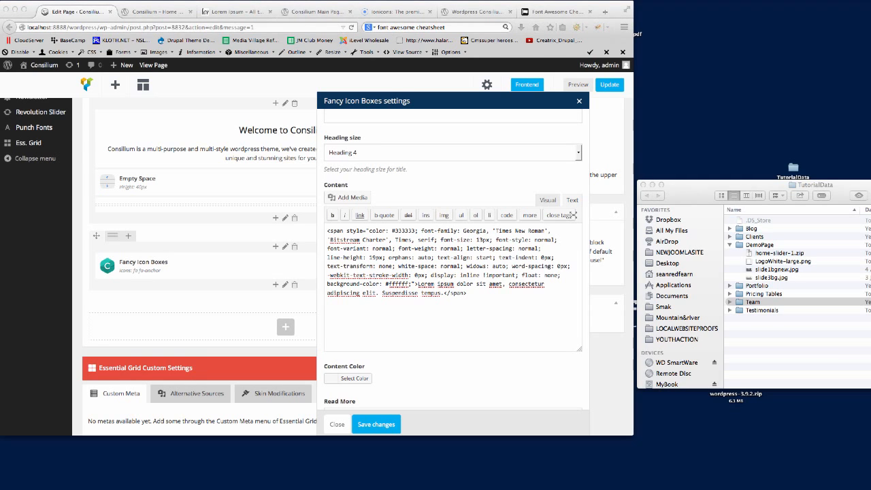
pyautogui.press('super+a')
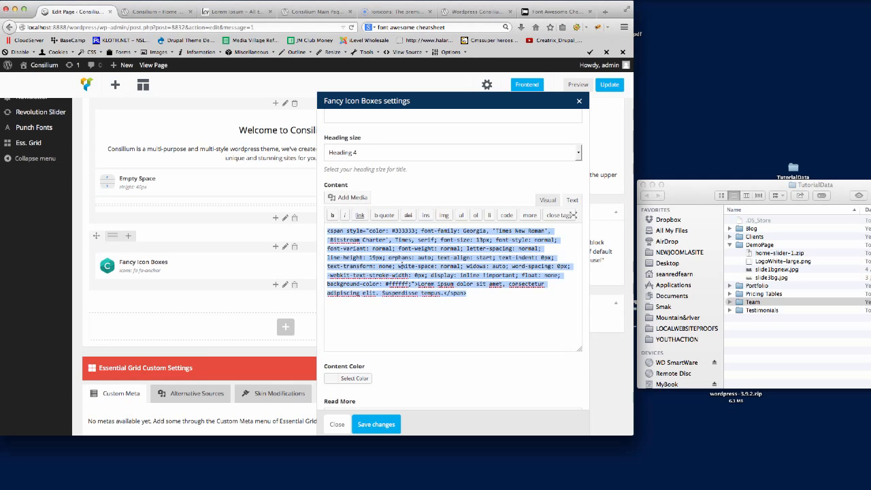
pyautogui.write('Lorem ipsum dolor sit amet, consectetur adipiscing elit. Suspendisse tempus.')
pyautogui.click(544, 200)
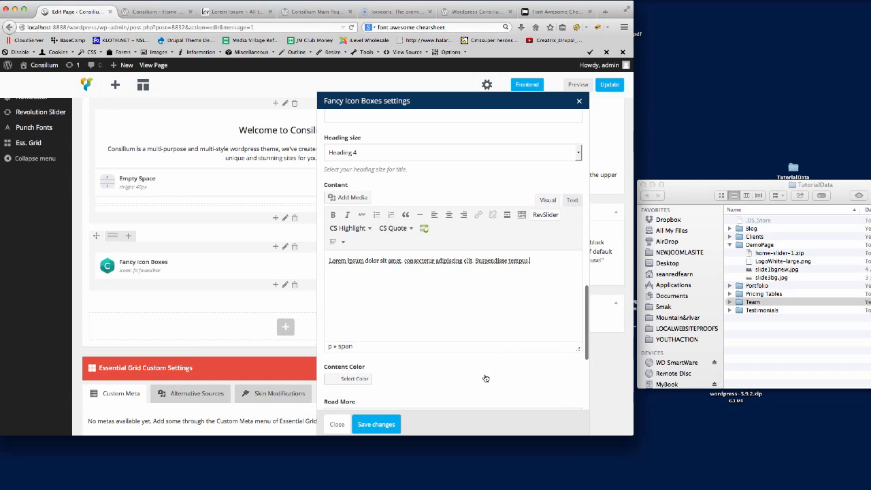
pyautogui.click(381, 424)
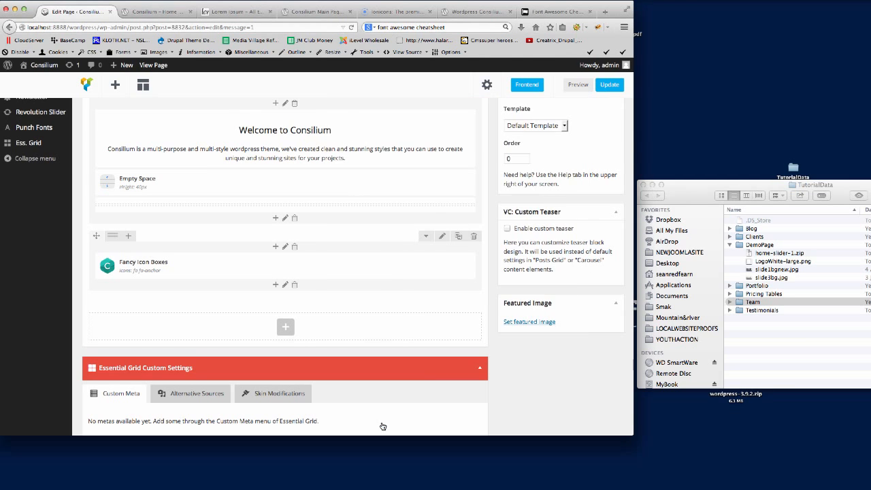
# Step: Update the page and reload the homepage to check the formatting of the icon box text
pyautogui.click(611, 84)
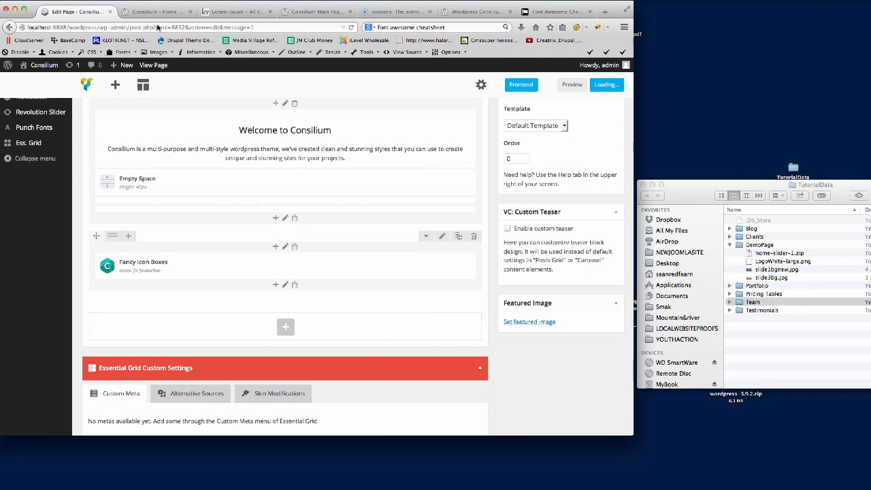
pyautogui.click(158, 12)
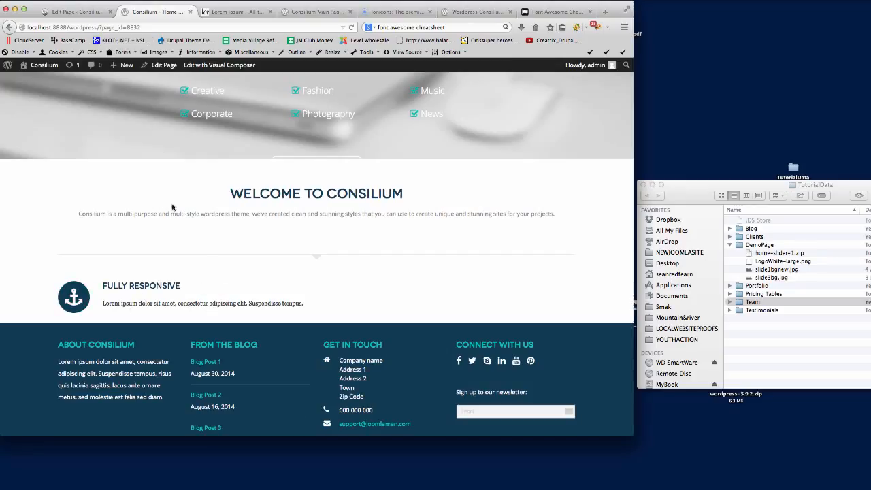
pyautogui.click(118, 30)
pyautogui.press('Return')
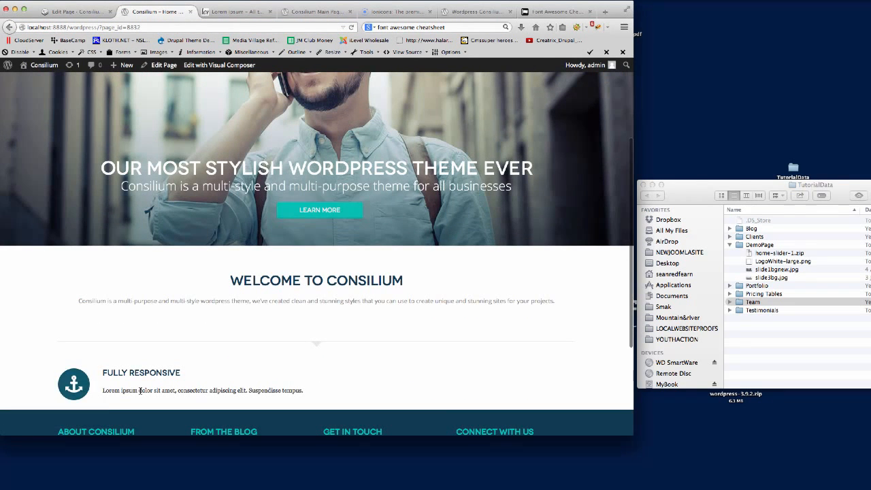
pyautogui.click(78, 12)
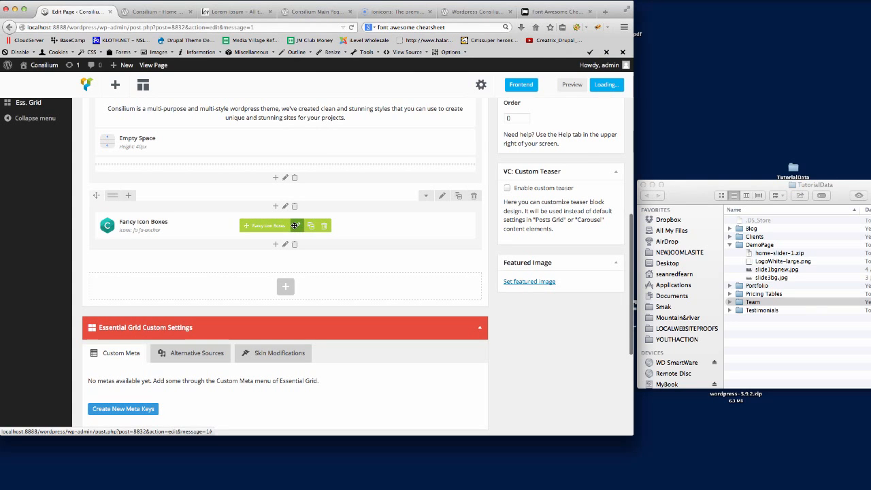
pyautogui.click(296, 226)
pyautogui.hotkey('ctrl', 'Tab')
pyautogui.scroll(-5, 435, 201)
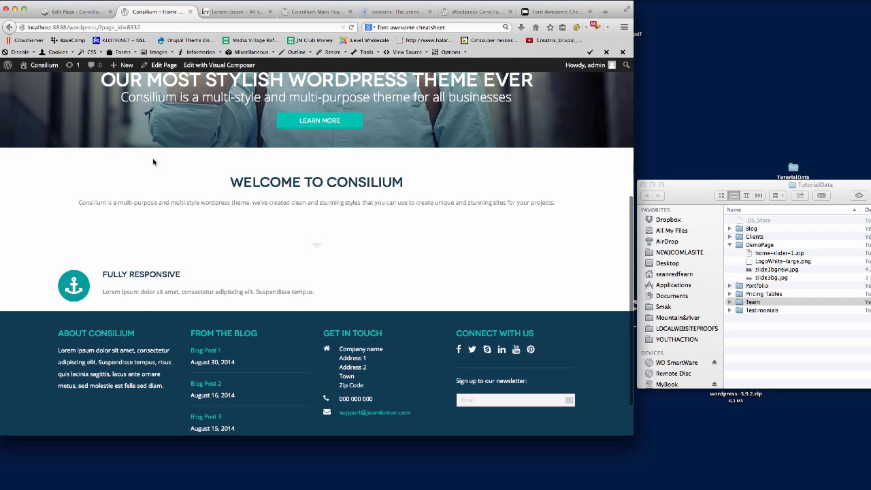
# Step: Split the icon box row into three equal columns and put a copy of the icon box in each empty column
pyautogui.click(78, 12)
pyautogui.scroll(-10, 361, 351)
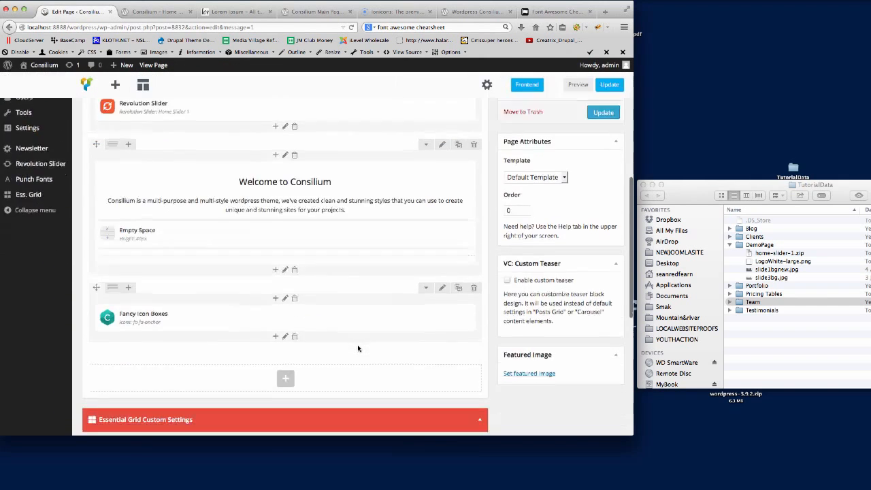
pyautogui.moveTo(114, 232)
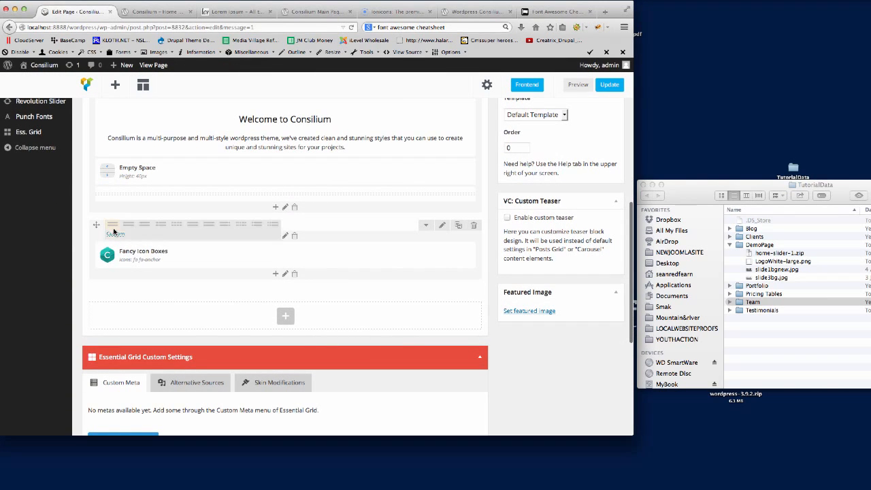
pyautogui.click(159, 227)
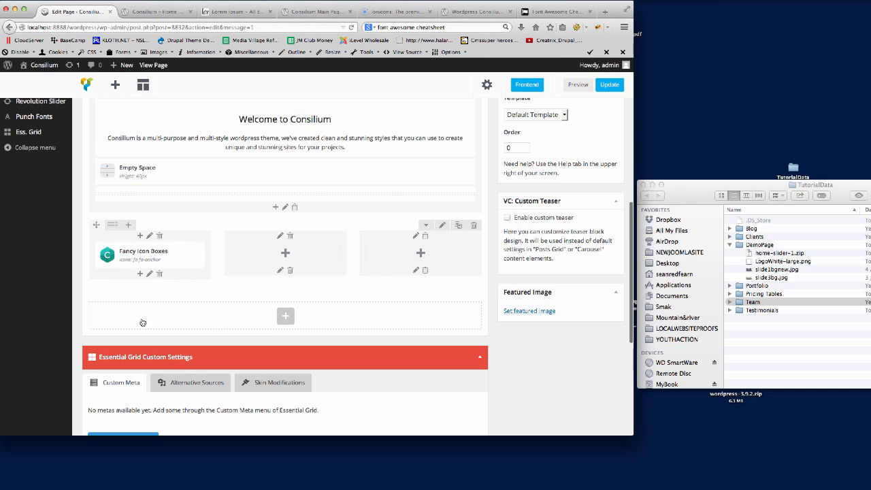
pyautogui.moveTo(173, 256)
pyautogui.mouseDown()
pyautogui.moveTo(136, 288)
pyautogui.moveTo(286, 256)
pyautogui.moveTo(431, 259)
pyautogui.moveTo(430, 277)
pyautogui.mouseUp()
pyautogui.click(311, 255)
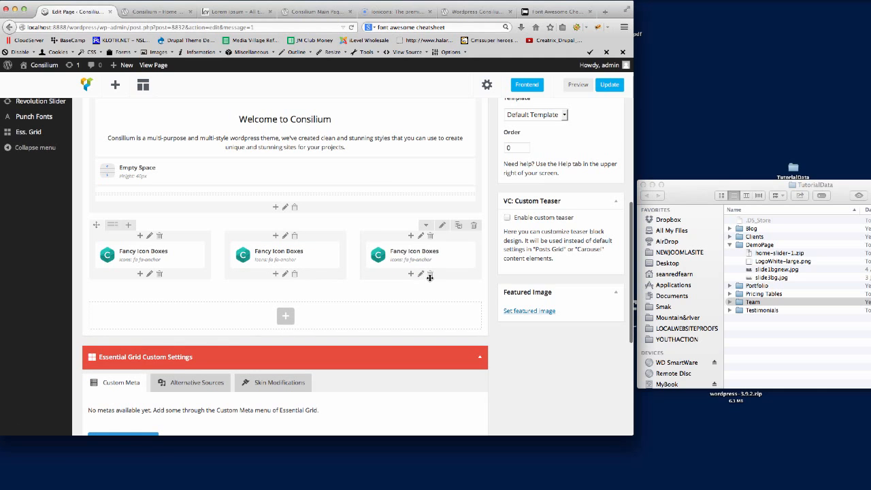
# Step: Set the icon box row's bottom padding to 40px, save it, and duplicate the whole row
pyautogui.click(440, 225)
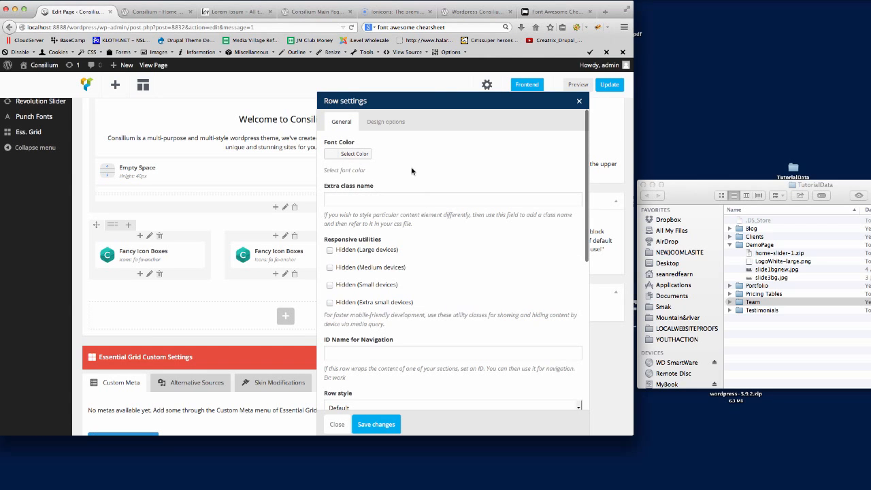
pyautogui.click(386, 122)
pyautogui.click(393, 241)
pyautogui.write('40px')
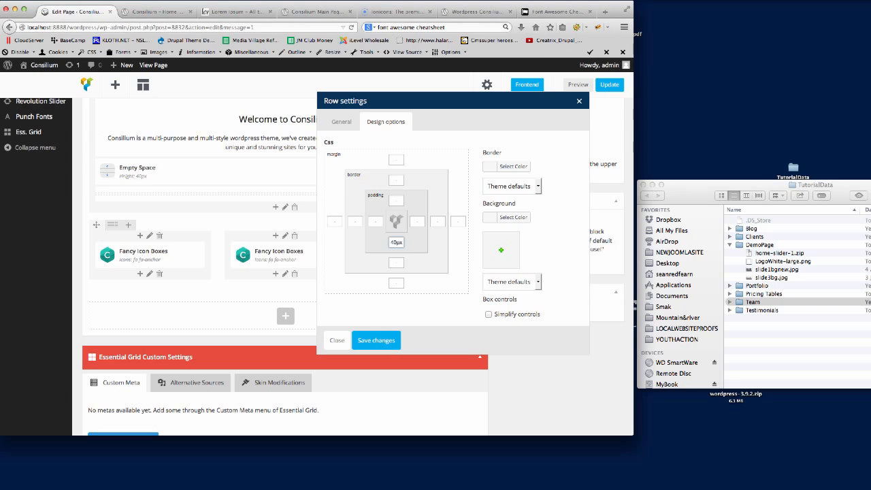
pyautogui.click(384, 343)
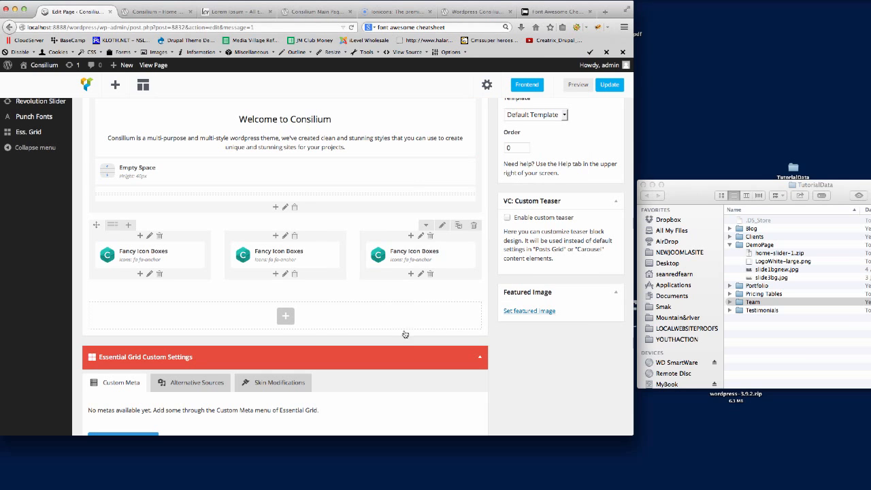
pyautogui.click(458, 227)
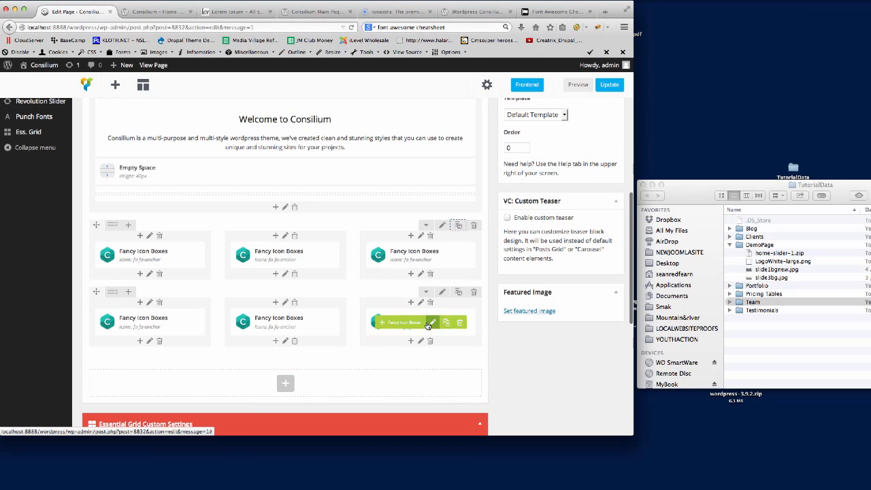
# Step: Update the page, reload the homepage to review both icon box rows, and compare them with the theme demo
pyautogui.click(606, 85)
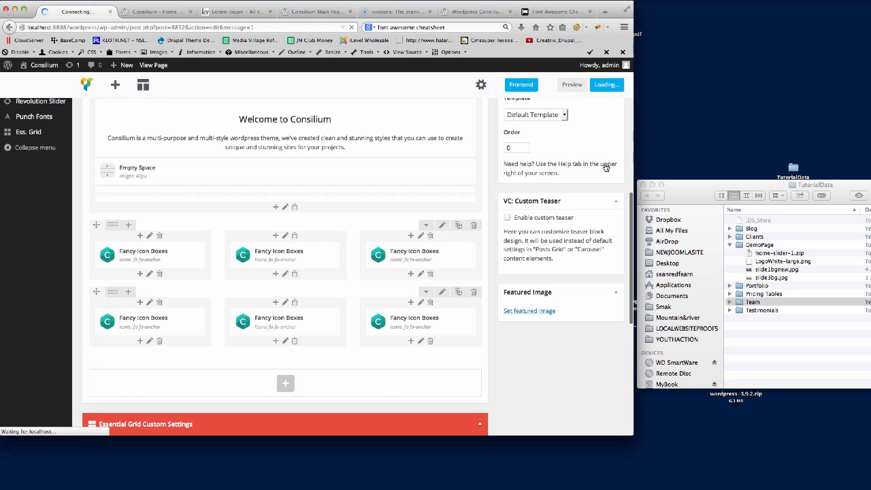
pyautogui.click(154, 12)
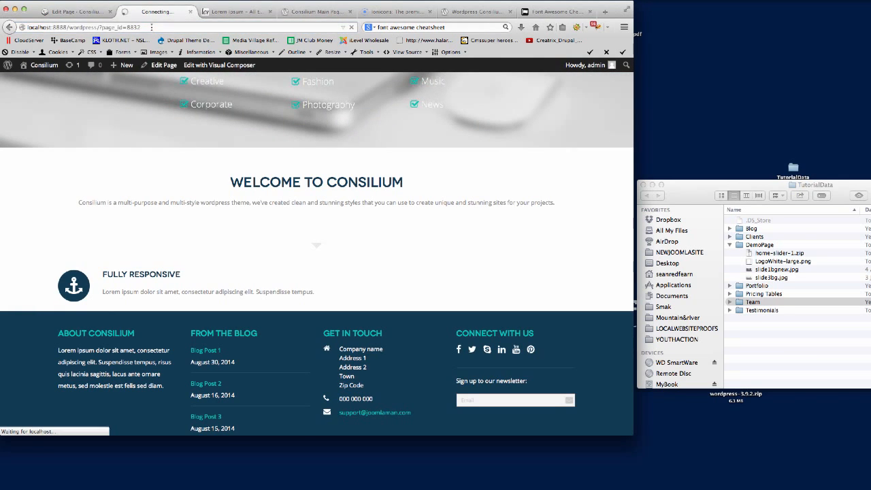
pyautogui.scroll(-4, 493, 190)
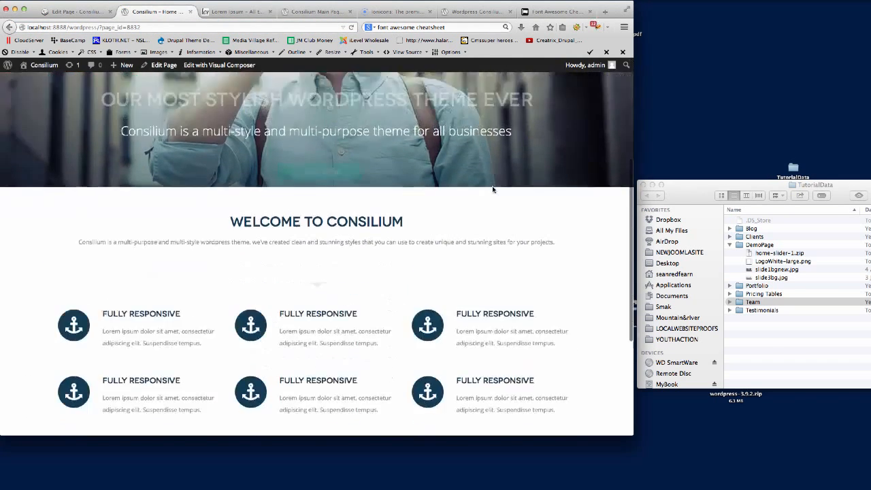
pyautogui.scroll(-2, 492, 190)
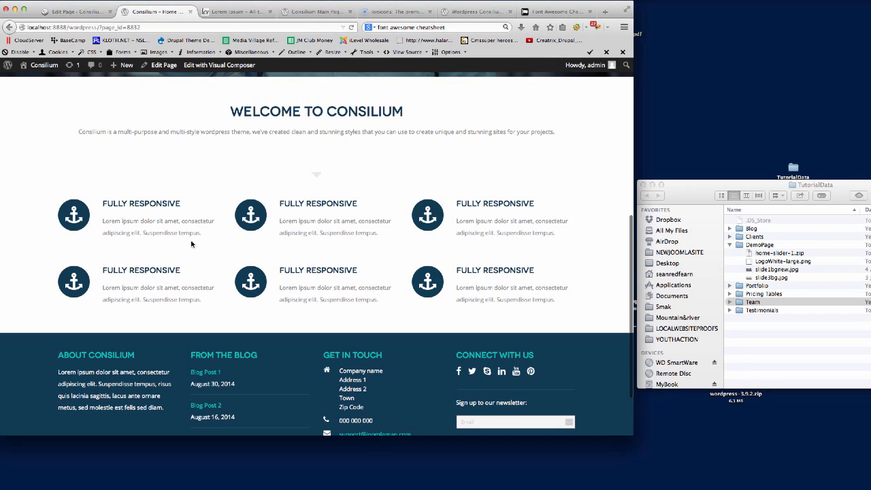
pyautogui.click(476, 13)
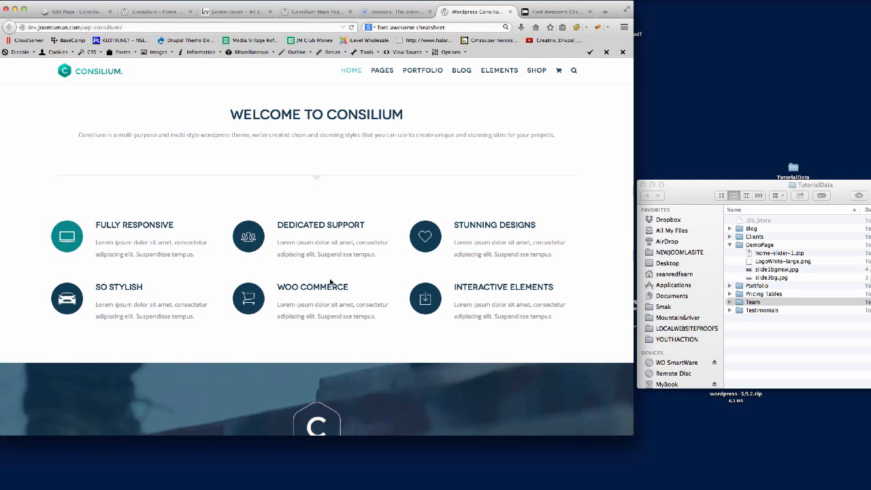
# Step: Set the Icons class of the first row's middle icon box to "ion ion-ios7-information", copying the icon name from the Ionicons site
pyautogui.press('super+1')
pyautogui.scroll(-5, 308, 290)
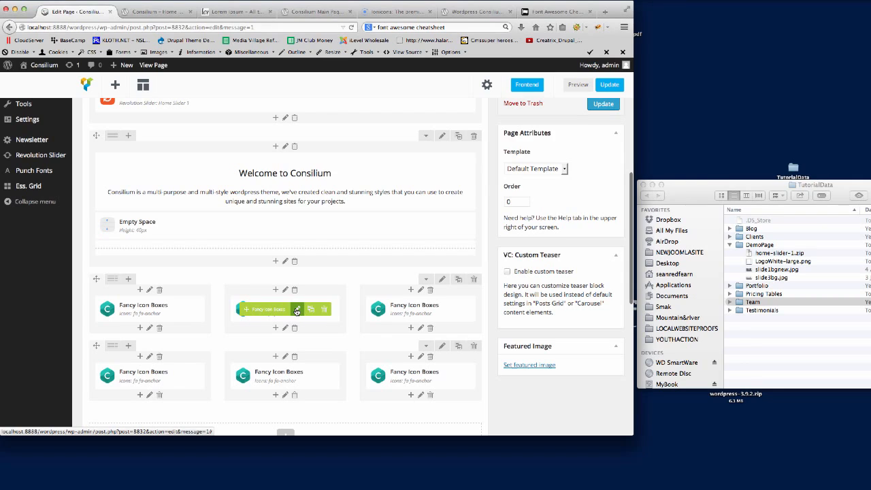
pyautogui.click(297, 311)
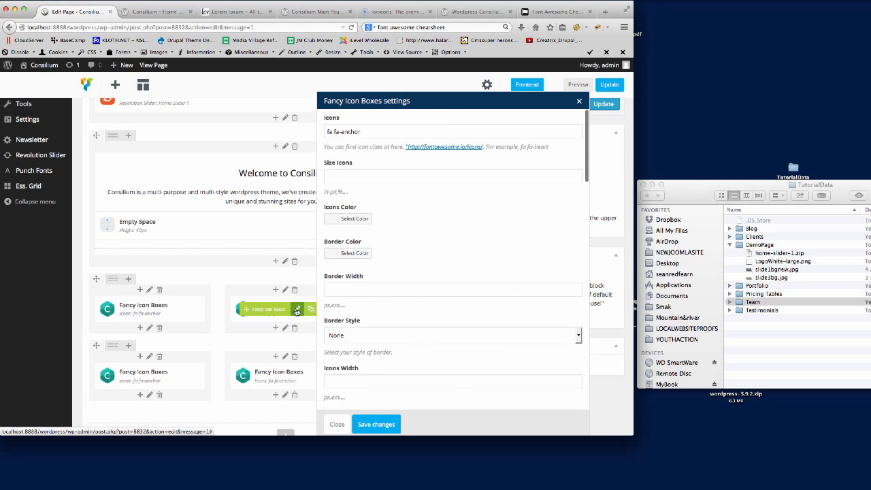
pyautogui.doubleClick(330, 131)
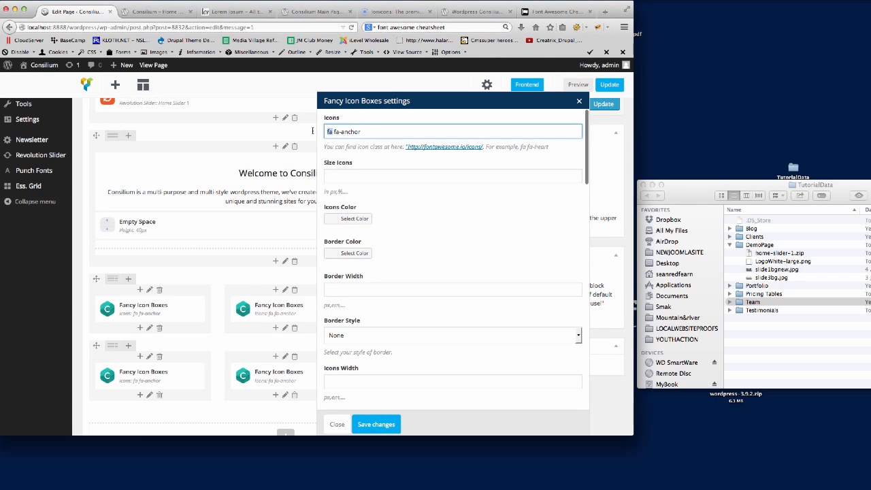
pyautogui.click(396, 13)
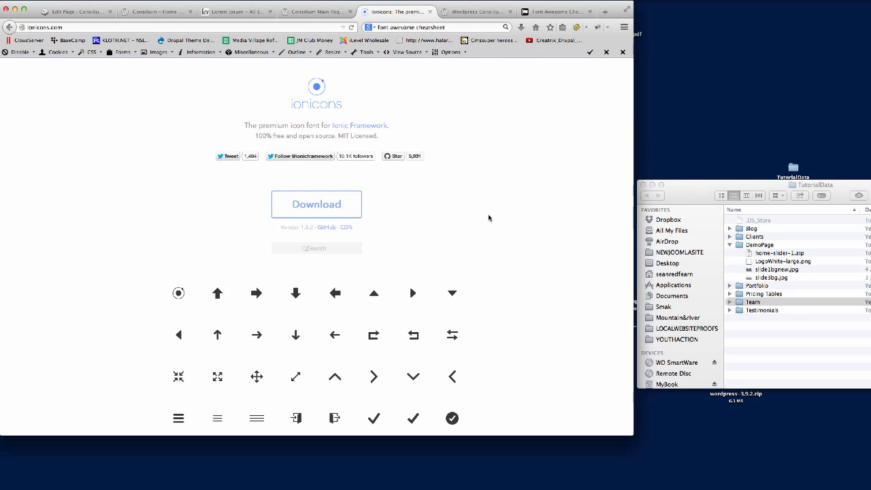
pyautogui.scroll(-20, 489, 218)
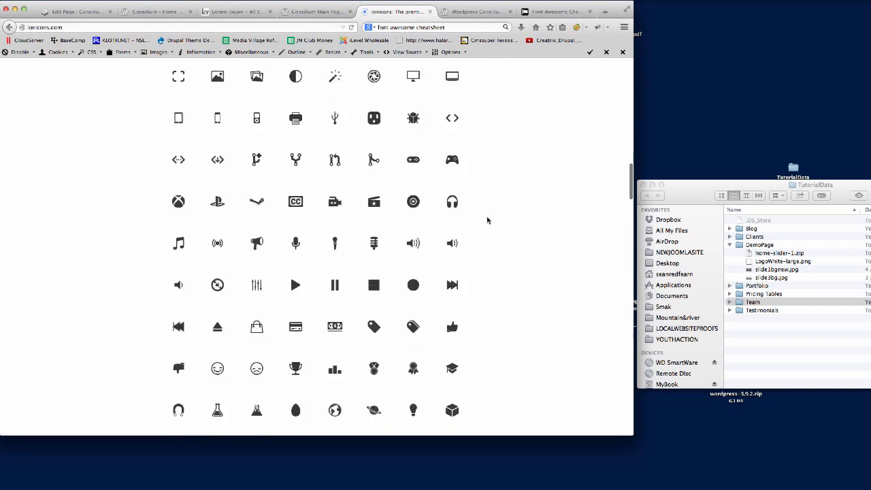
pyautogui.scroll(-15, 487, 220)
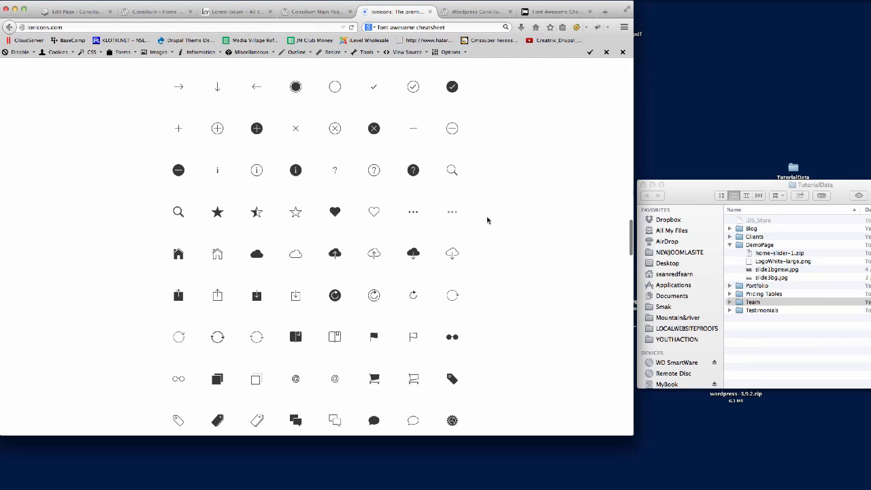
pyautogui.moveTo(295, 172)
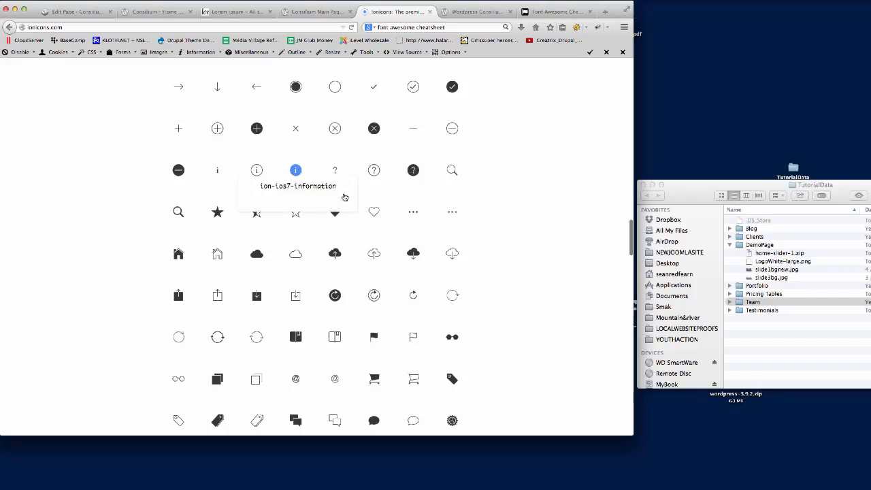
pyautogui.moveTo(336, 189); pyautogui.dragTo(278, 187)
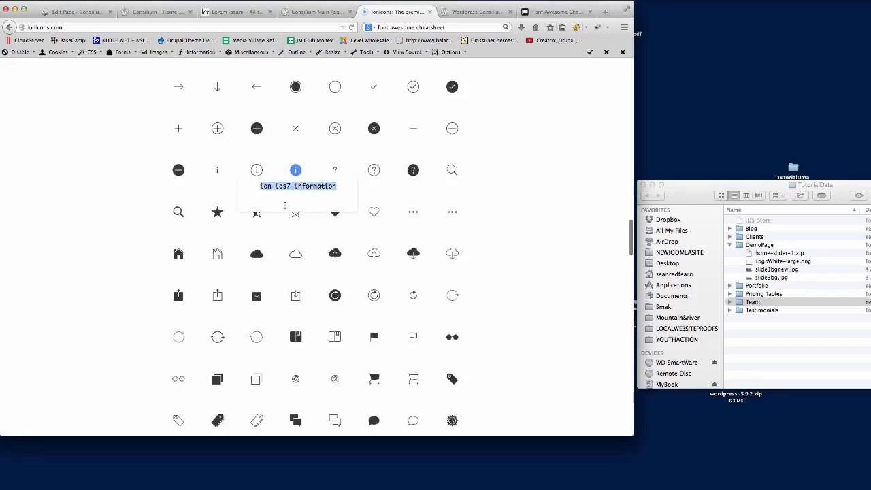
pyautogui.click(156, 11)
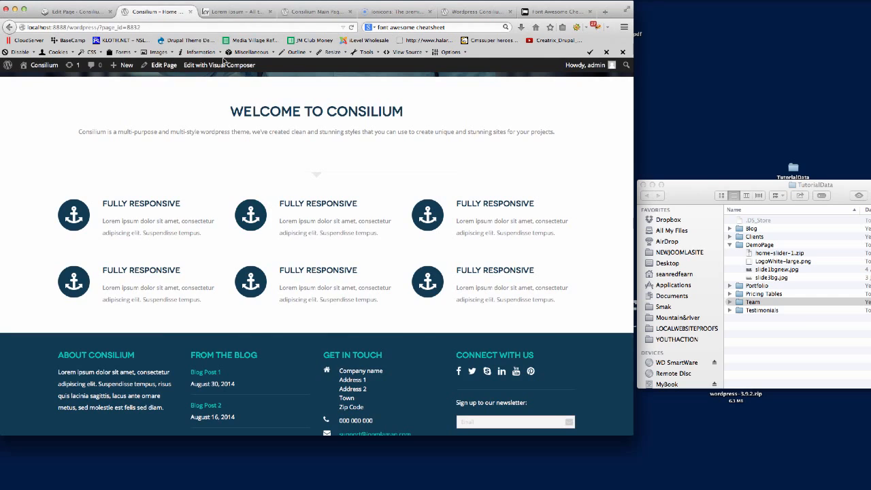
pyautogui.click(88, 12)
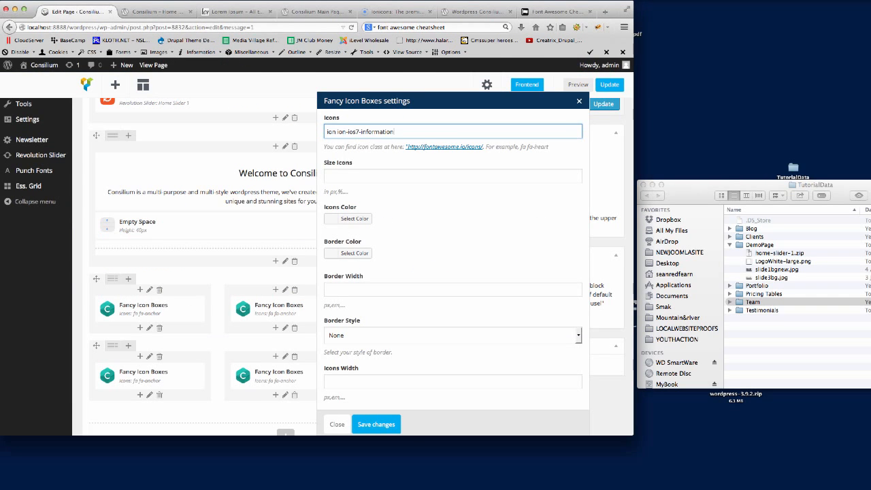
# Step: Save the middle icon box's settings, update the page, and check the icon boxes on the reloaded homepage
pyautogui.click(378, 423)
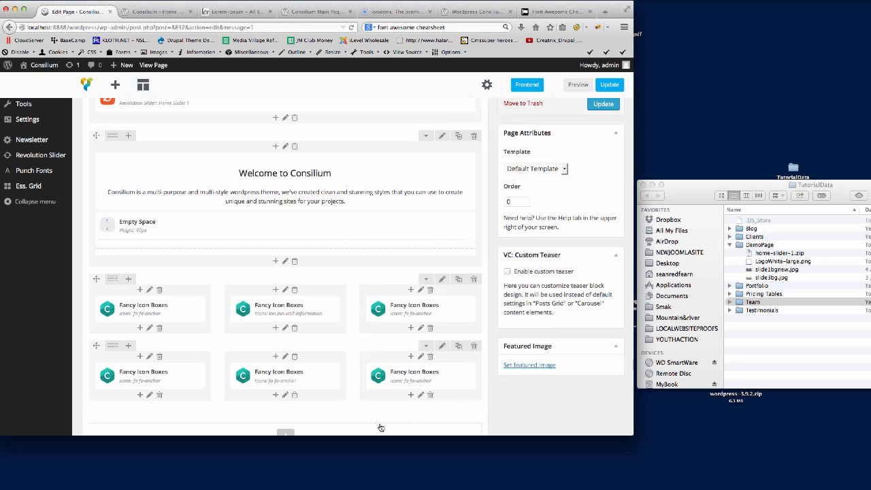
pyautogui.click(609, 84)
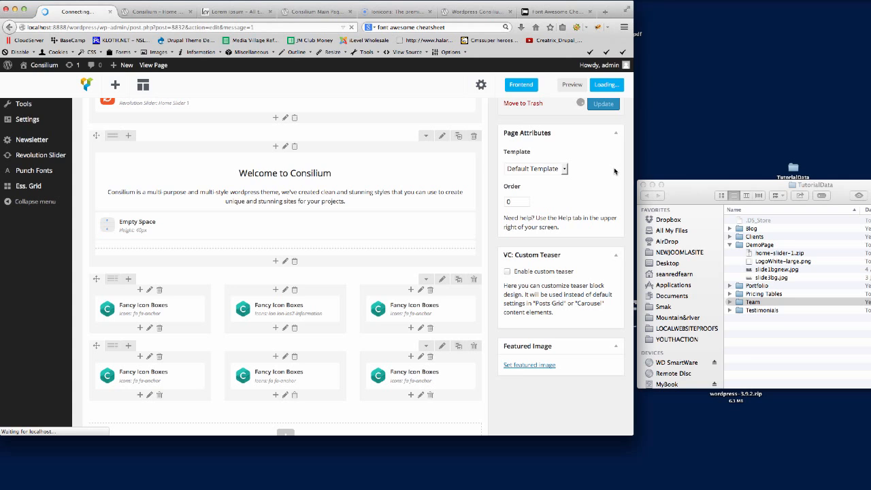
pyautogui.click(147, 14)
pyautogui.click(137, 28)
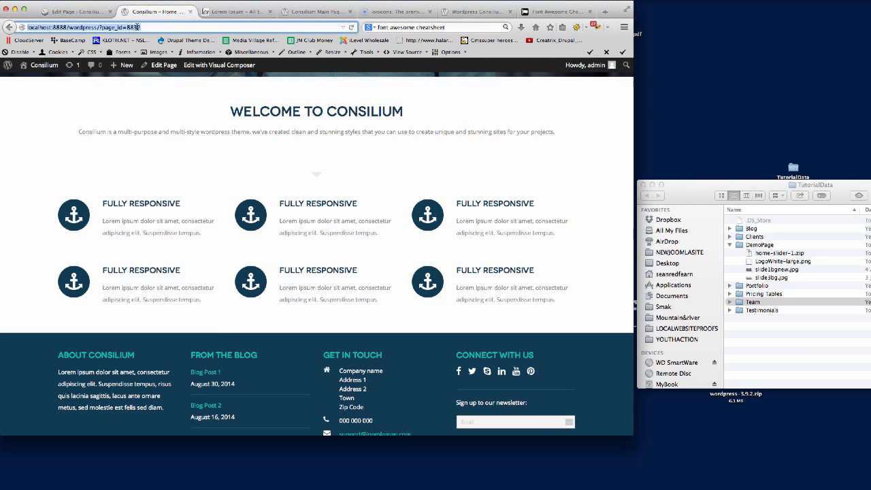
pyautogui.press('Return')
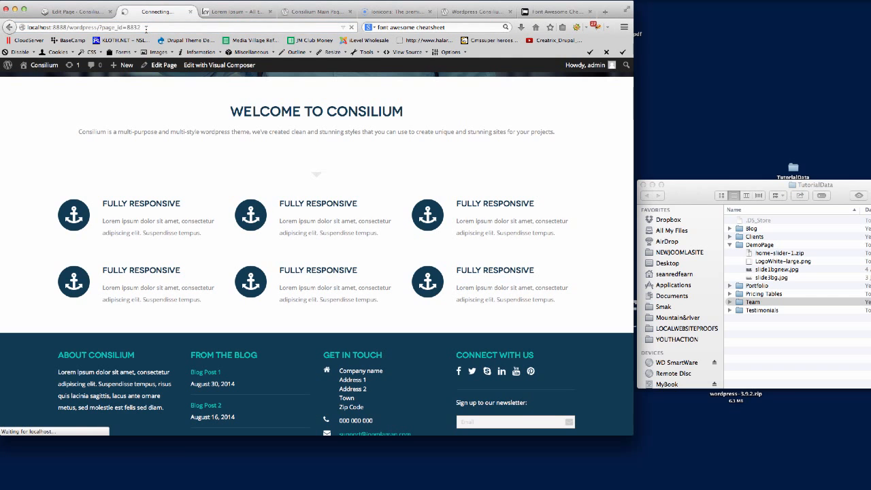
pyautogui.scroll(-3, 442, 179)
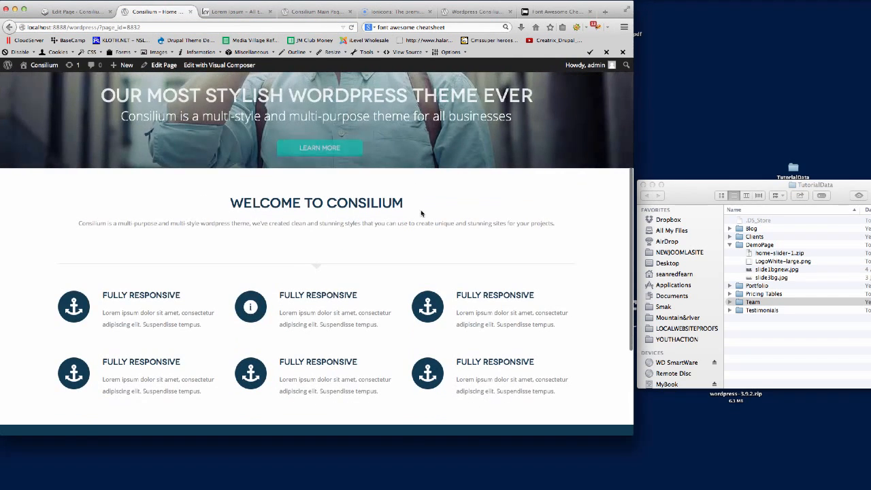
pyautogui.scroll(-2, 363, 326)
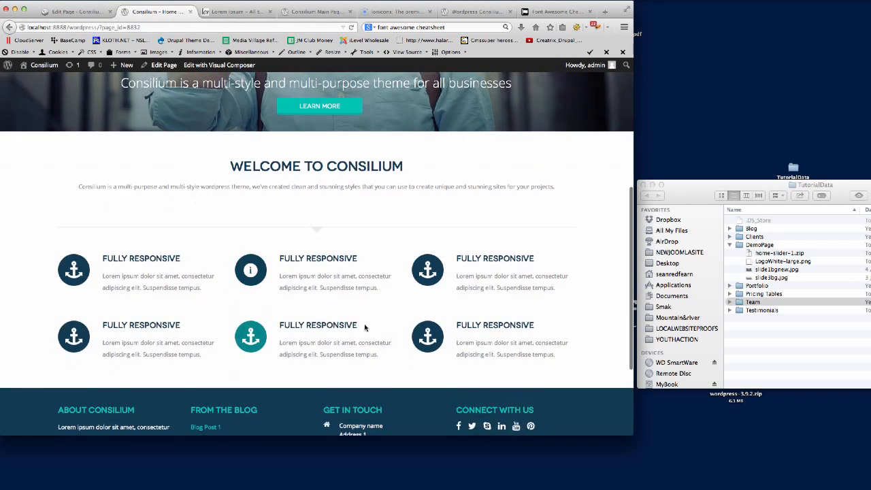
pyautogui.scroll(-2, 343, 305)
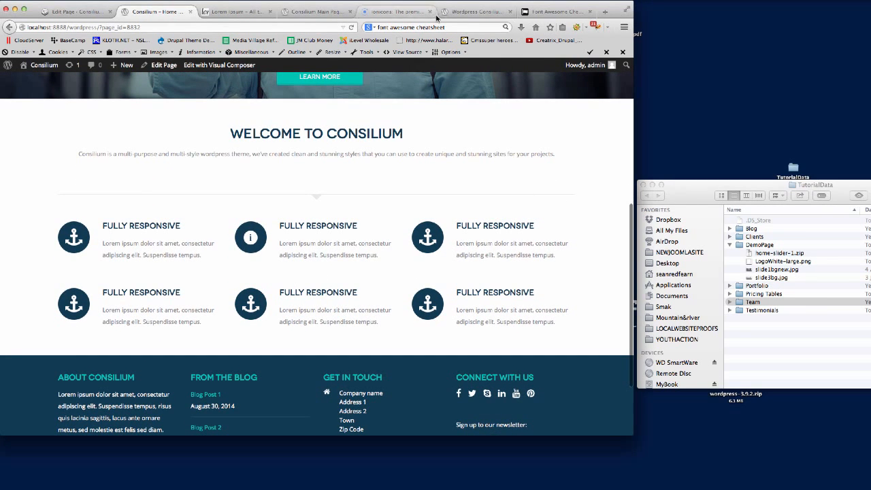
# Step: Check the theme demo's section after the icon boxes and add a Text Block in a new row below the second icon box row
pyautogui.click(479, 14)
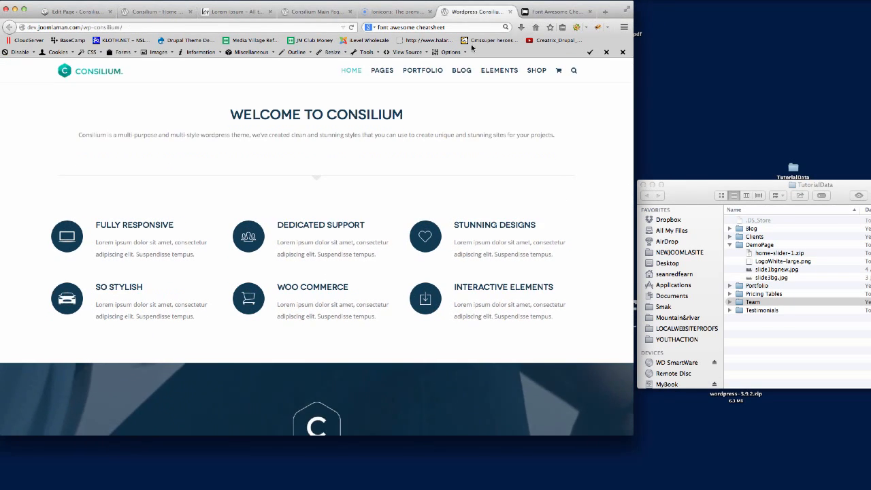
pyautogui.scroll(-10, 577, 191)
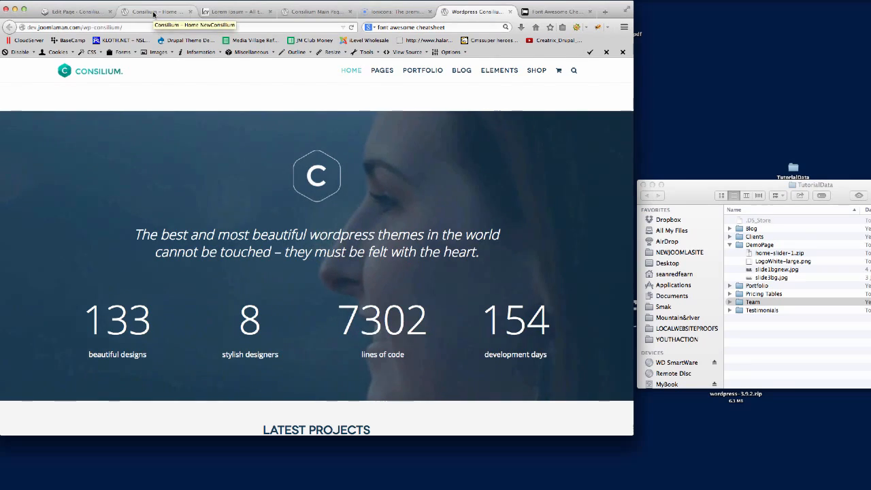
pyautogui.click(154, 12)
pyautogui.click(75, 12)
pyautogui.scroll(-15, 262, 218)
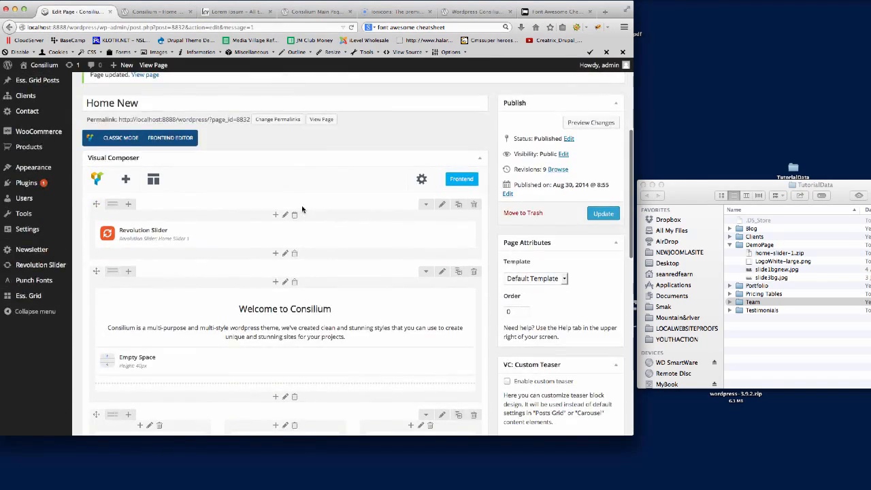
pyautogui.scroll(3, 303, 241)
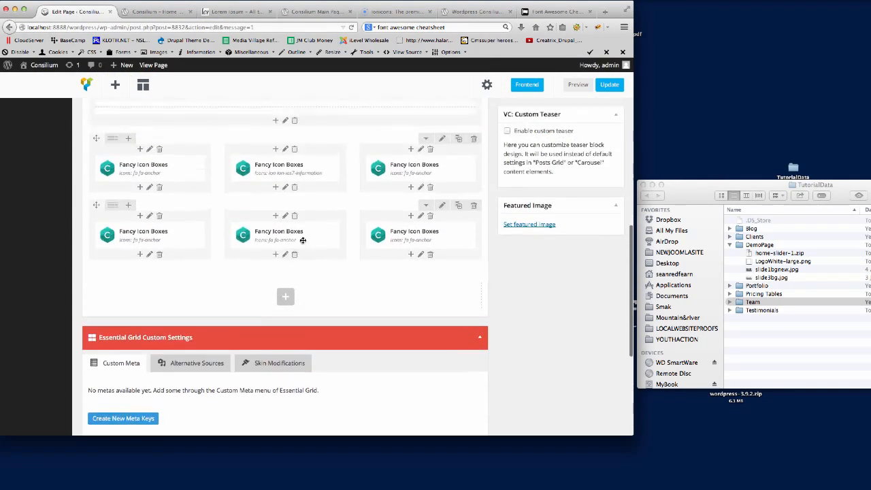
pyautogui.click(285, 319)
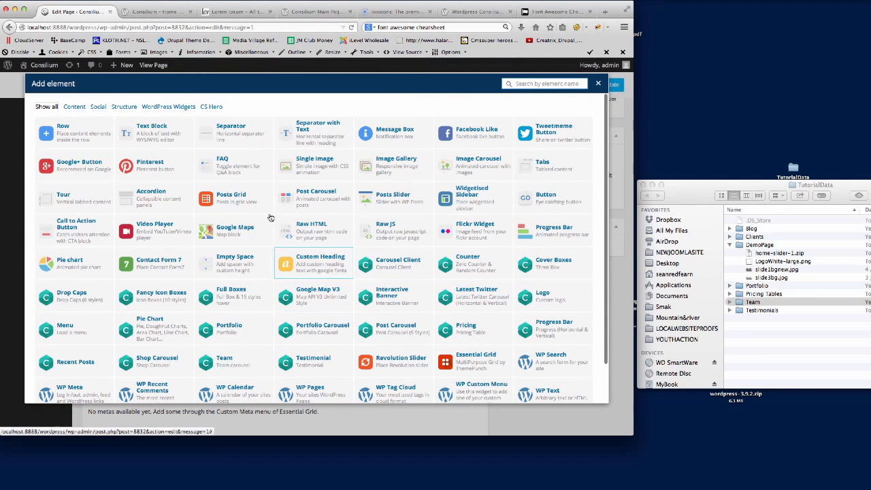
pyautogui.click(476, 12)
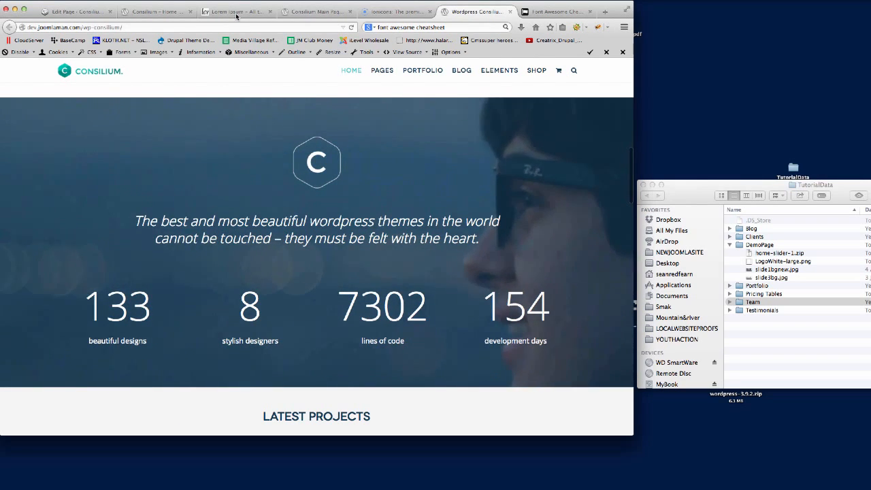
pyautogui.click(73, 11)
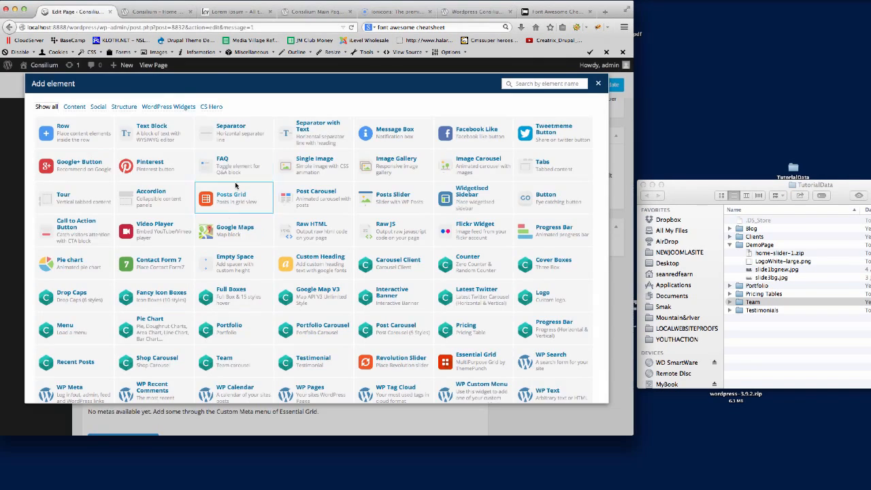
pyautogui.click(151, 129)
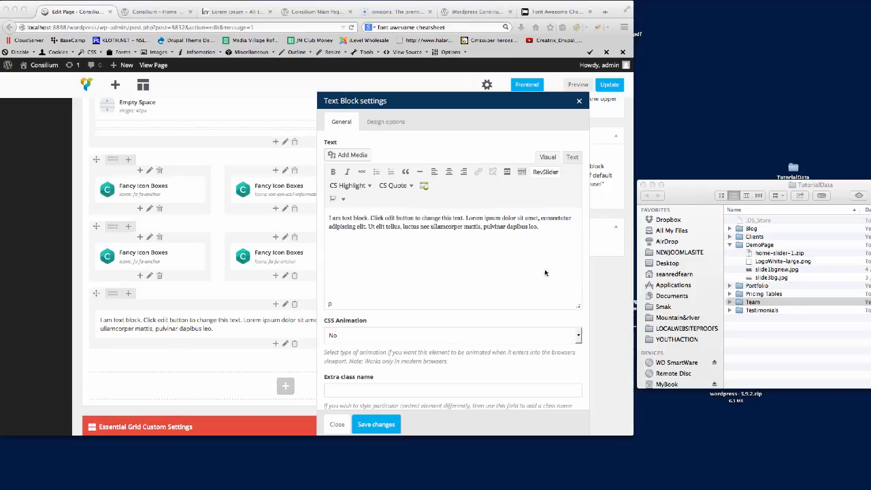
# Step: Clear the new text block's placeholder text and center its alignment
pyautogui.click(460, 286)
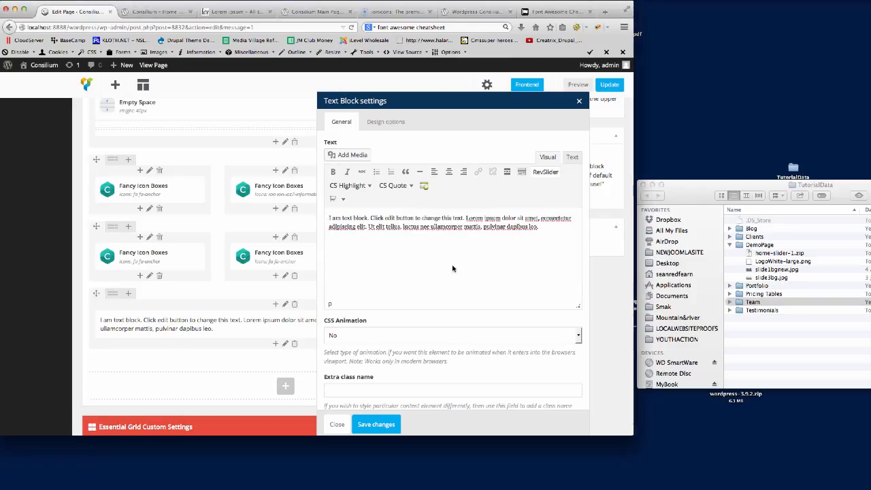
pyautogui.press('super+a')
pyautogui.press('BackSpace')
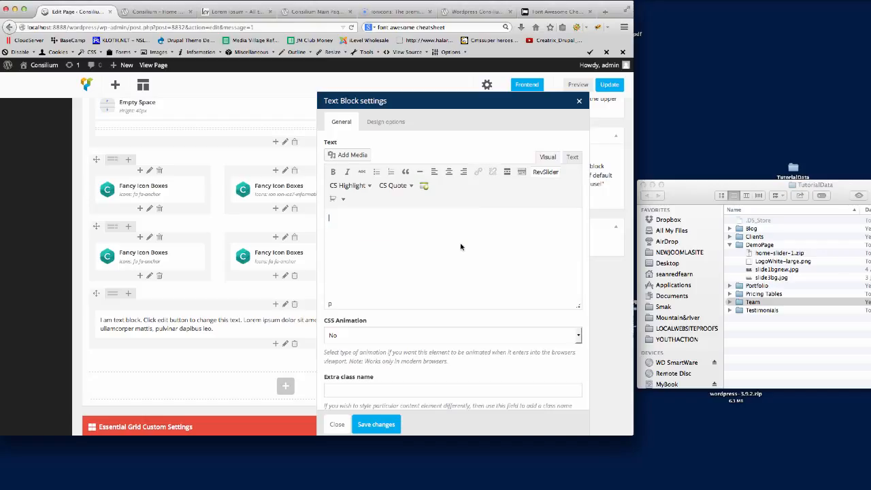
pyautogui.click(449, 173)
# Step: Upload LogoWhite-large.png from the DemoPage folder to the media library and insert it at full size into the text block
pyautogui.click(349, 156)
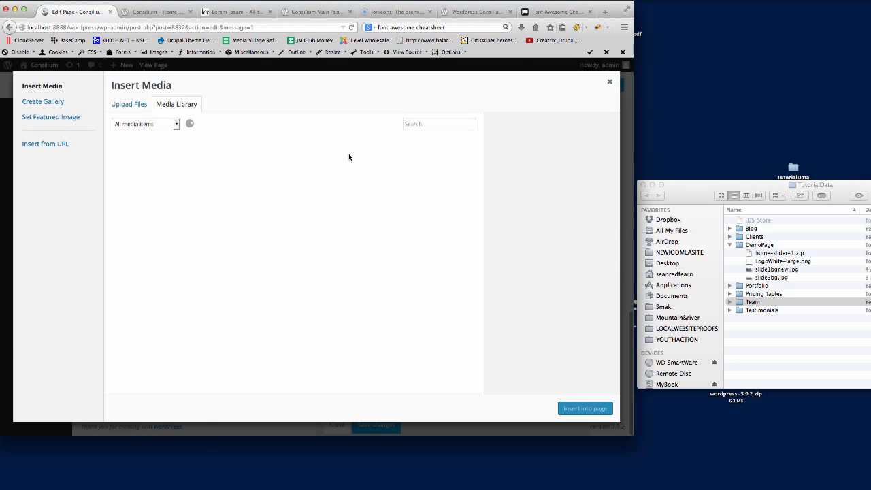
pyautogui.click(786, 310)
pyautogui.click(780, 262)
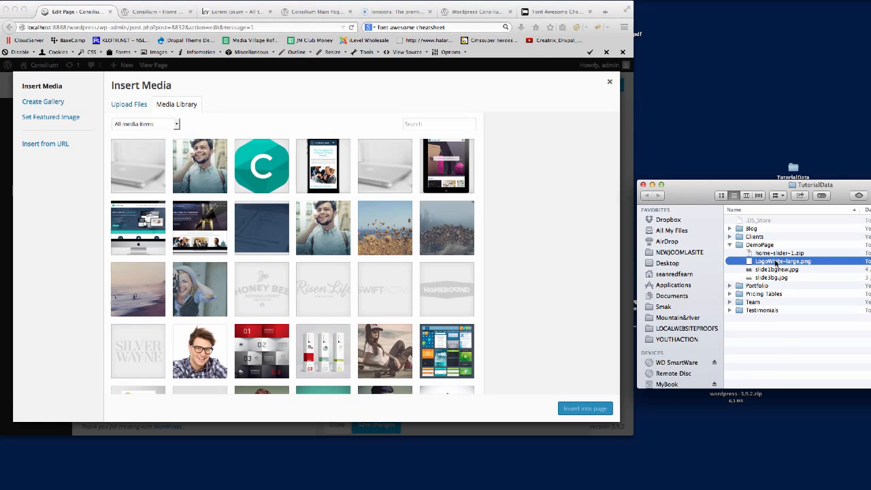
pyautogui.moveTo(776, 263); pyautogui.dragTo(324, 256)
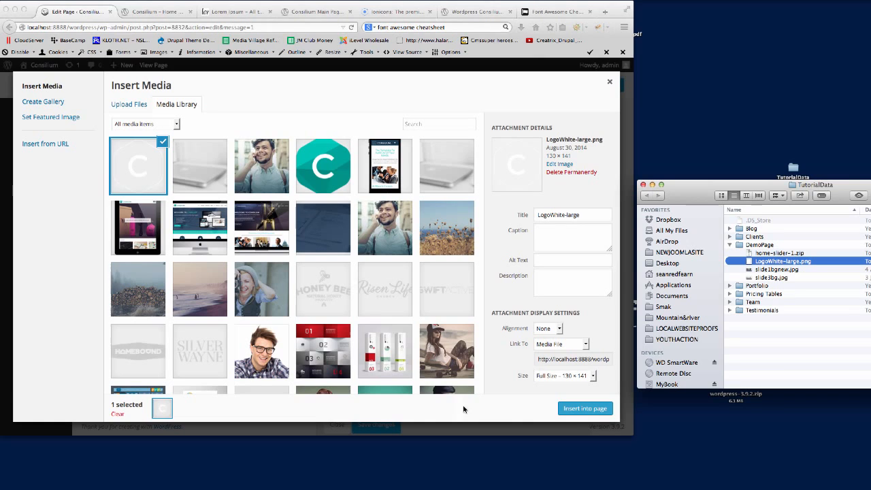
pyautogui.click(588, 412)
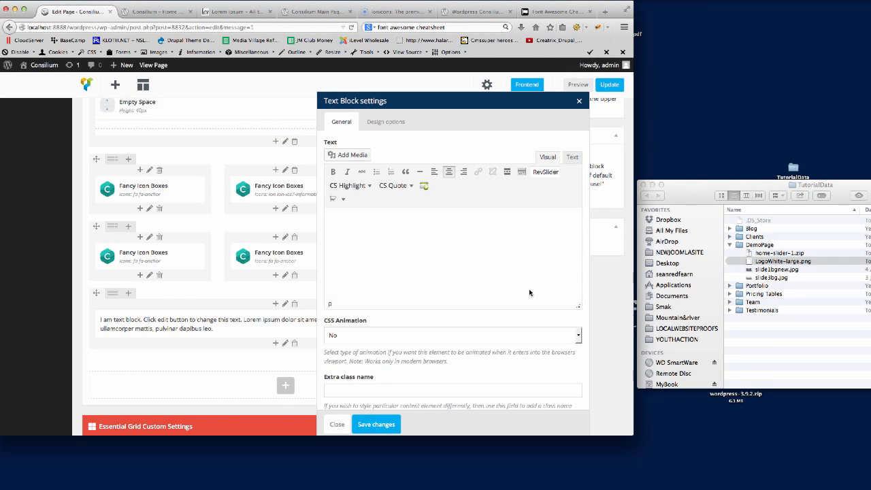
# Step: Copy the demo's quote "The best and most beautiful wordpress themes in the world…" below the logo in the text block and save it
pyautogui.click(464, 11)
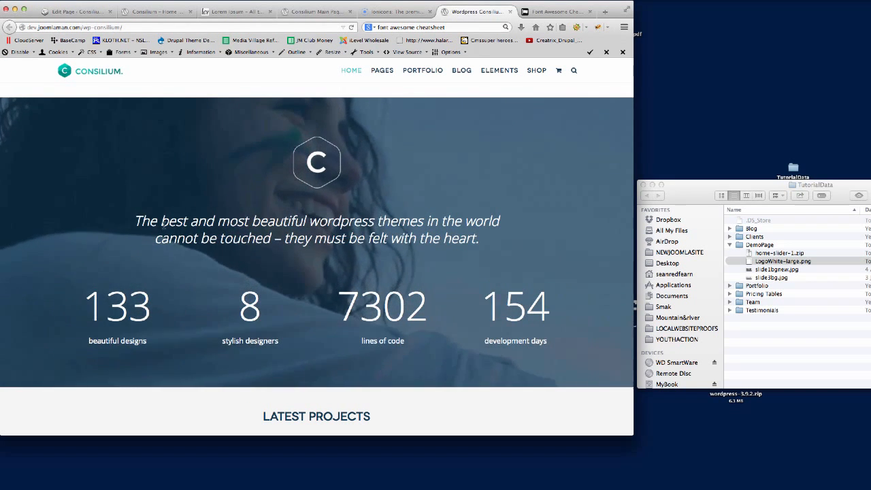
pyautogui.moveTo(134, 221); pyautogui.dragTo(502, 239)
pyautogui.hotkey('ctrl', 'c')
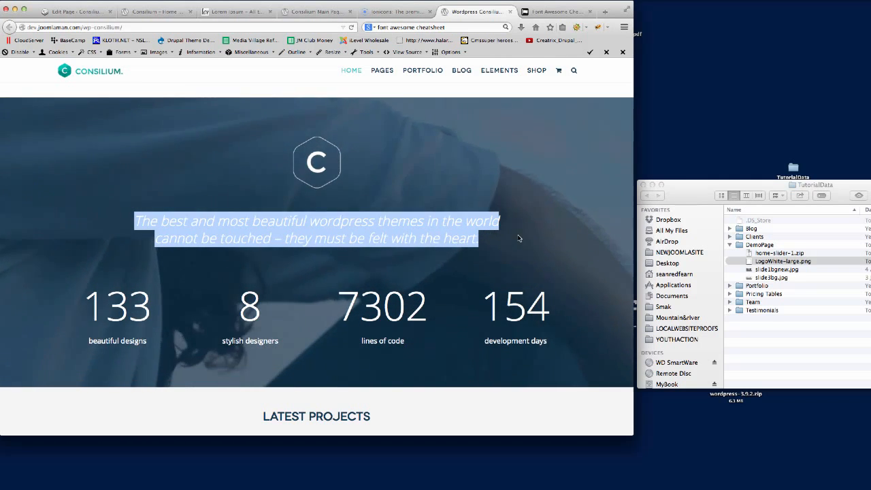
pyautogui.click(83, 11)
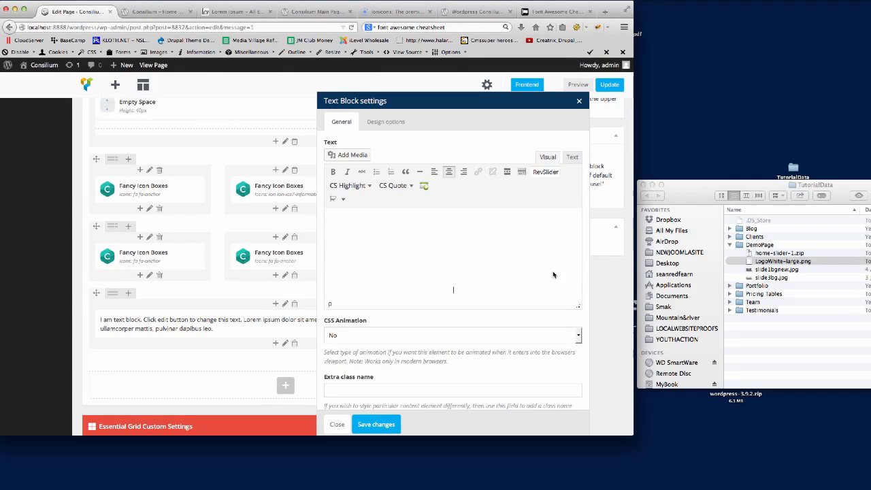
pyautogui.click(571, 156)
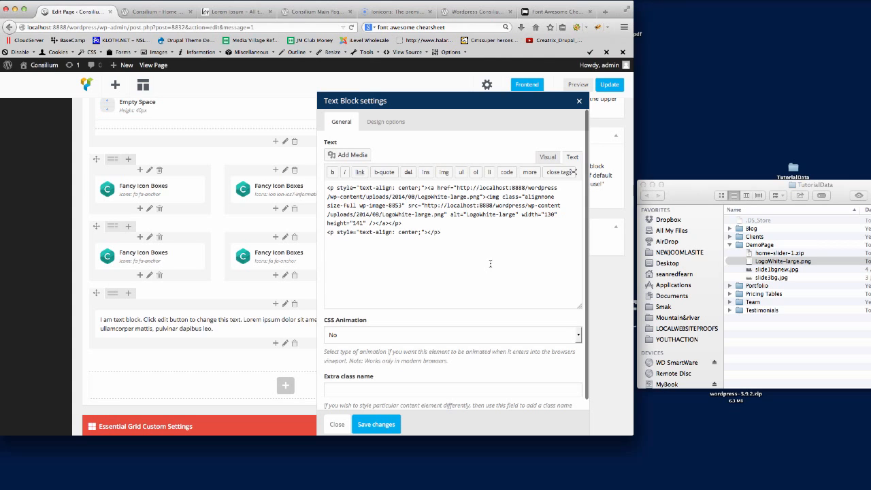
pyautogui.click(547, 157)
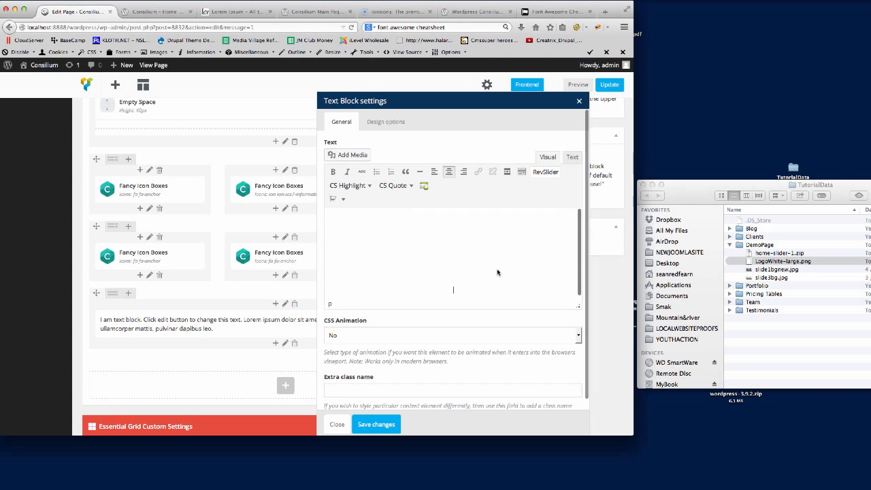
pyautogui.hotkey('ctrl', 'v')
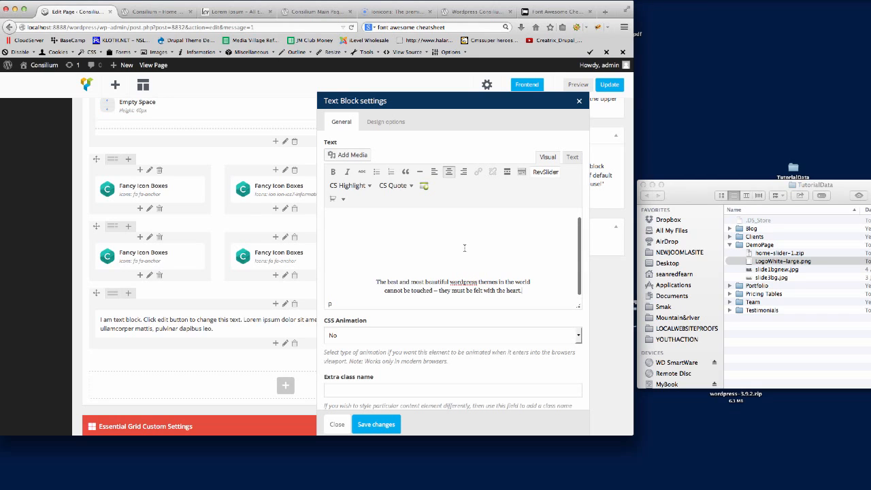
pyautogui.click(381, 425)
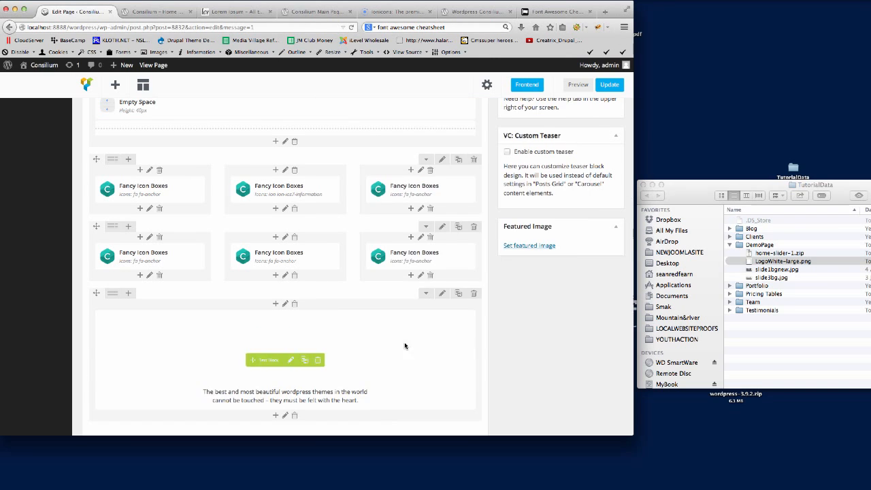
# Step: Compare the new text block with the theme demo, update the page, and reload the homepage to review the quote section
pyautogui.scroll(-3, 436, 272)
pyautogui.scroll(-1, 448, 275)
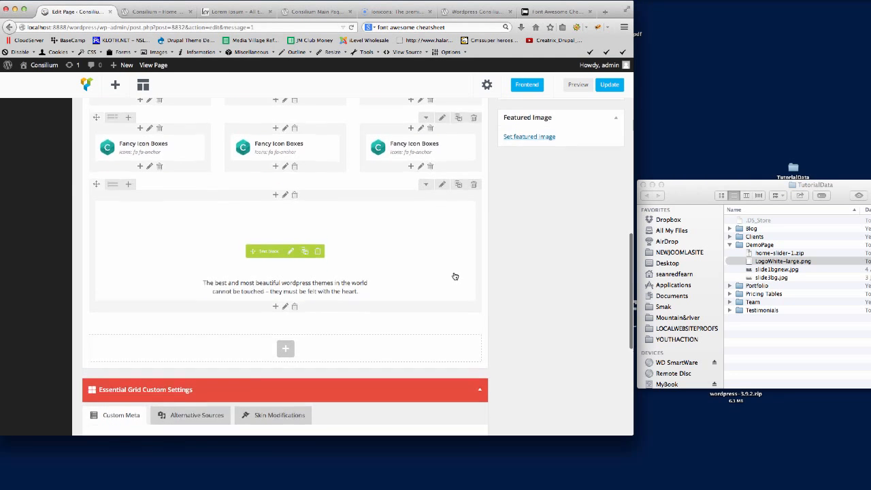
pyautogui.click(473, 12)
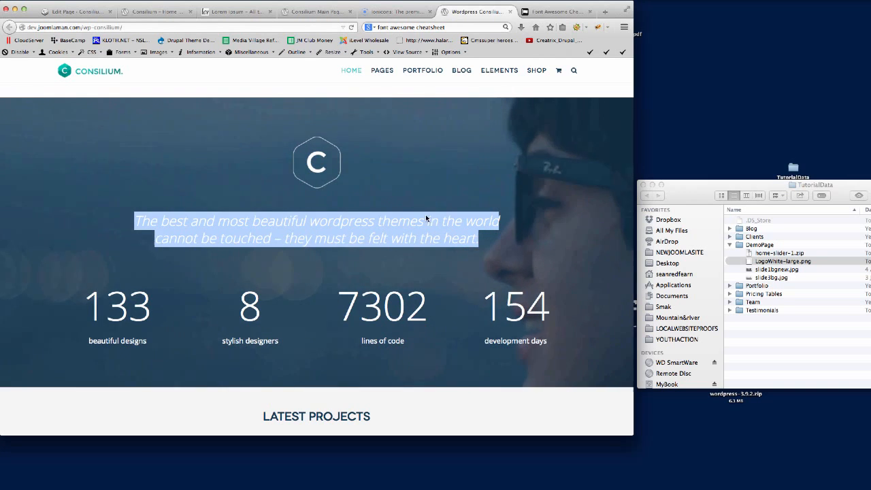
pyautogui.click(78, 17)
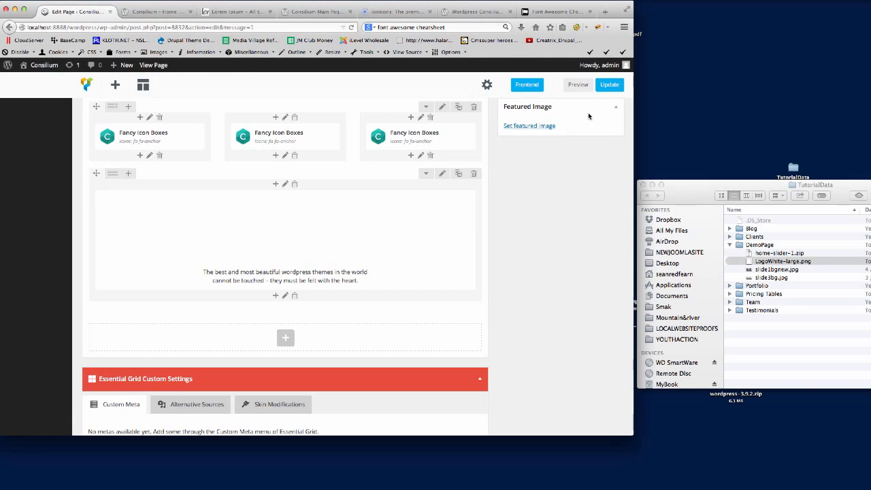
pyautogui.click(610, 87)
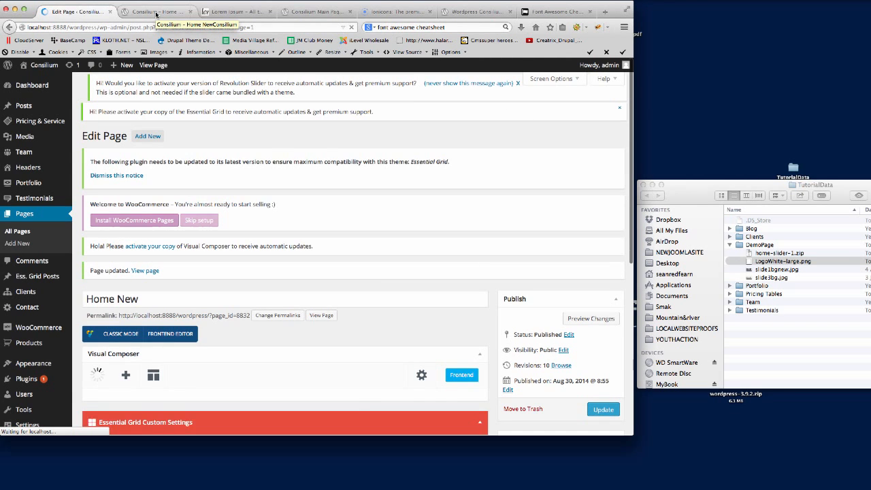
pyautogui.click(156, 12)
pyautogui.click(156, 27)
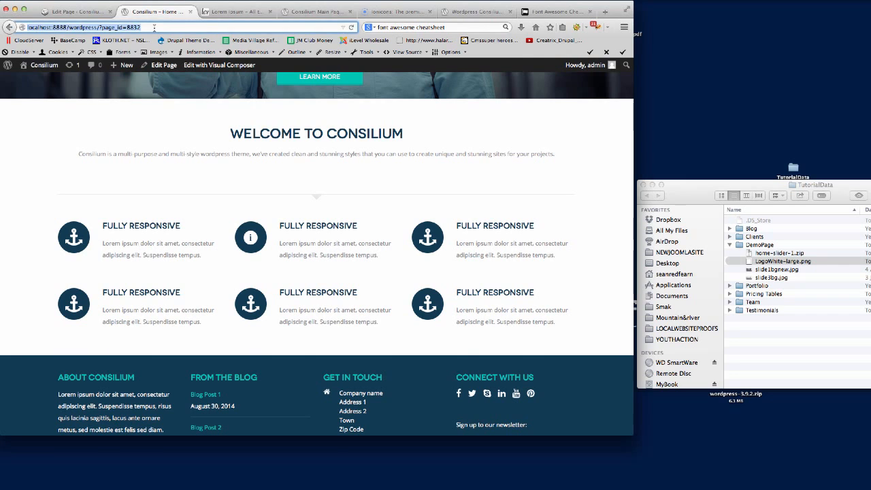
pyautogui.press('Return')
pyautogui.scroll(-10, 578, 231)
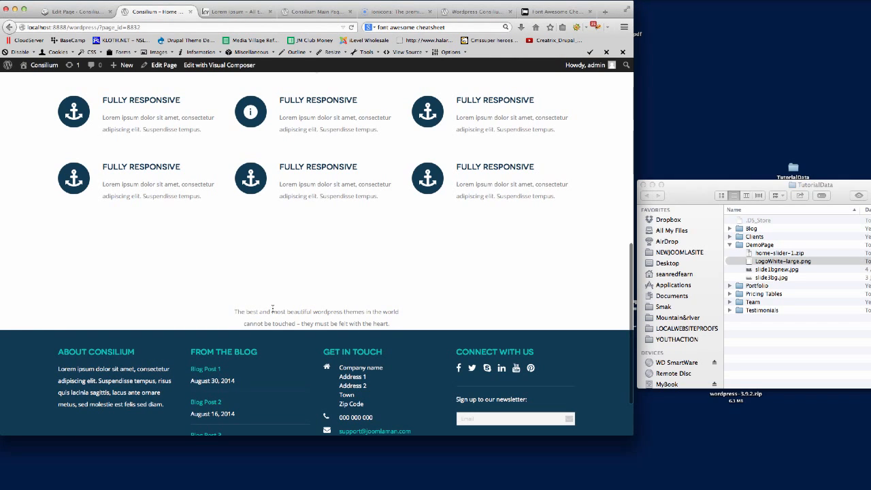
# Step: In the page editor, set the quote row's style to Custom and leave its full width at No
pyautogui.click(68, 12)
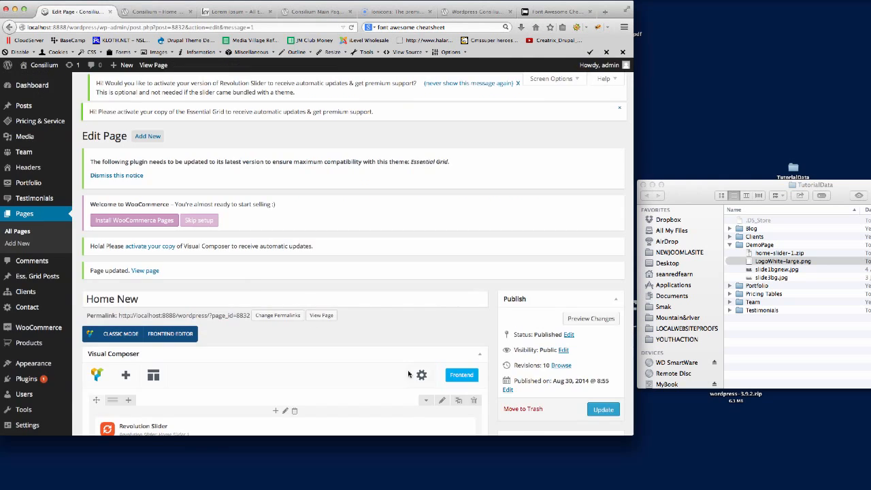
pyautogui.scroll(-10, 373, 337)
pyautogui.scroll(-3, 372, 337)
pyautogui.scroll(5, 373, 336)
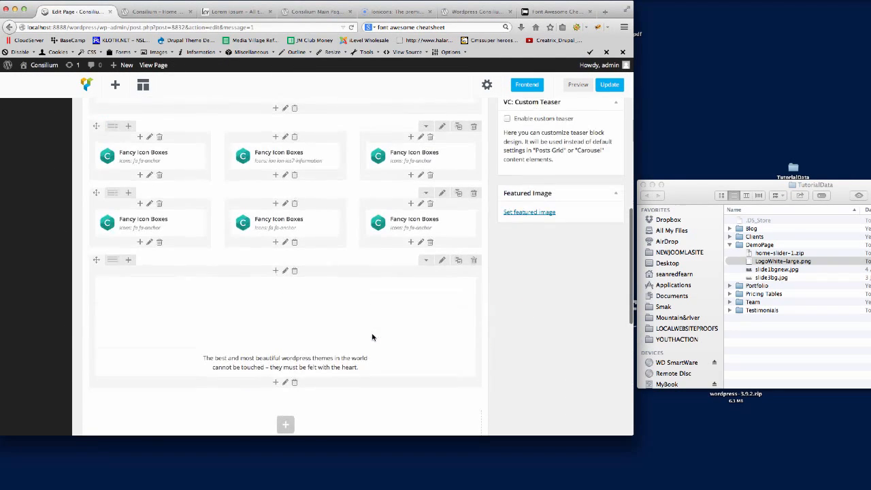
pyautogui.click(442, 262)
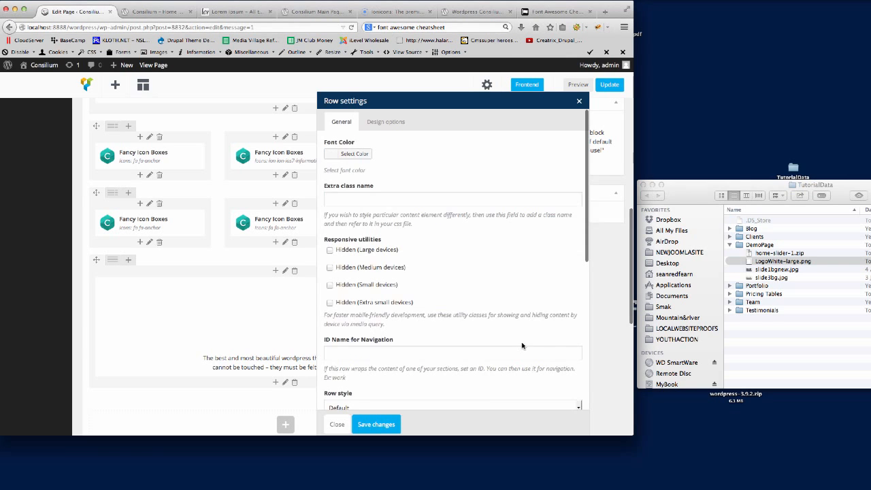
pyautogui.scroll(-2, 460, 229)
pyautogui.scroll(-5, 460, 230)
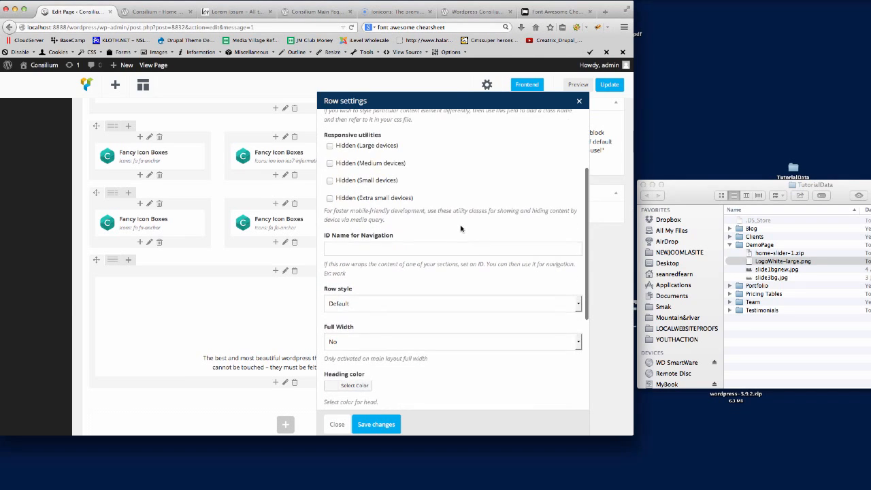
pyautogui.click(369, 306)
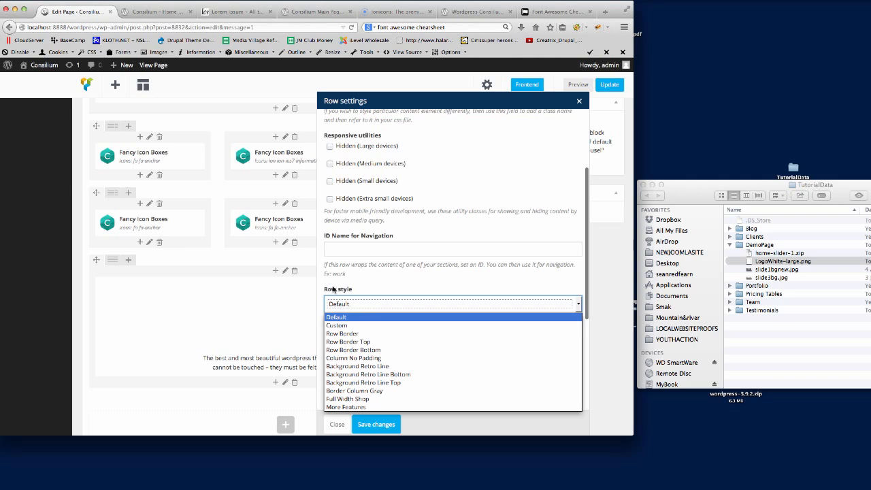
pyautogui.click(349, 326)
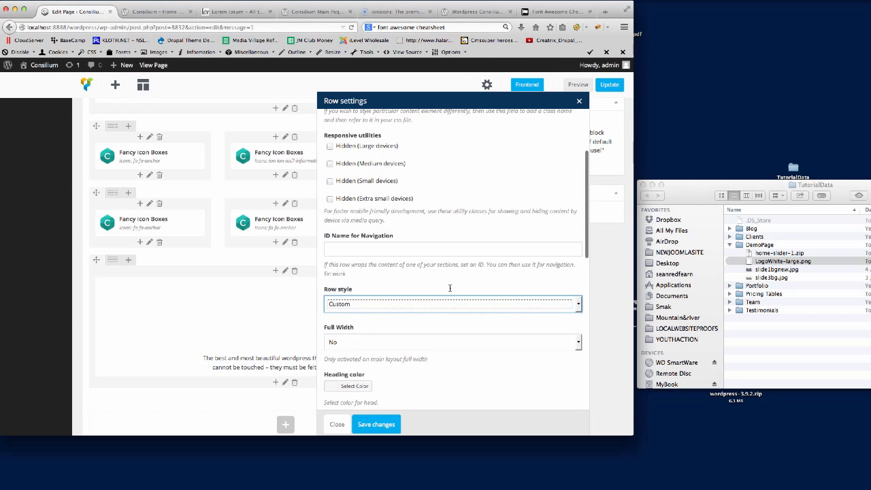
pyautogui.scroll(-5, 450, 287)
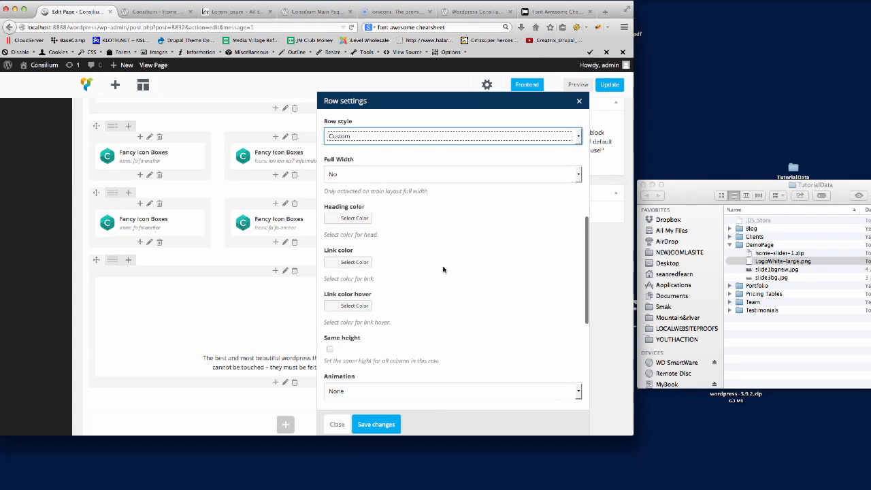
pyautogui.click(379, 178)
pyautogui.click(368, 187)
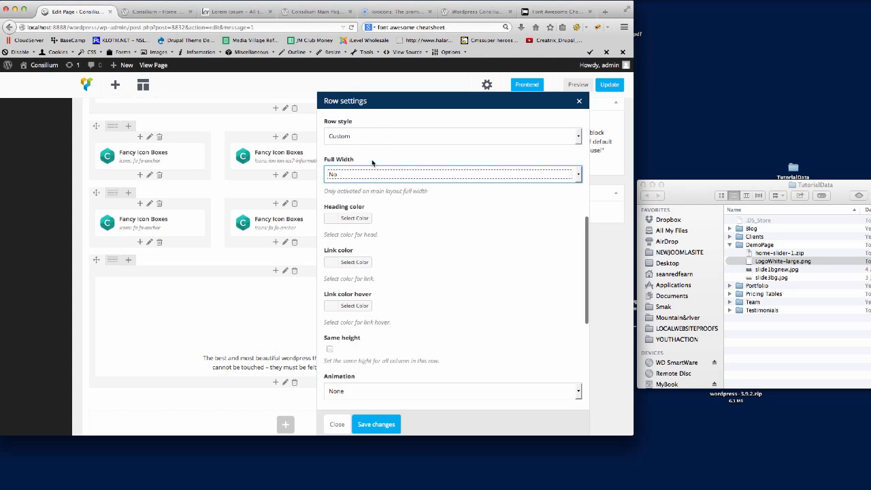
pyautogui.scroll(-5, 445, 241)
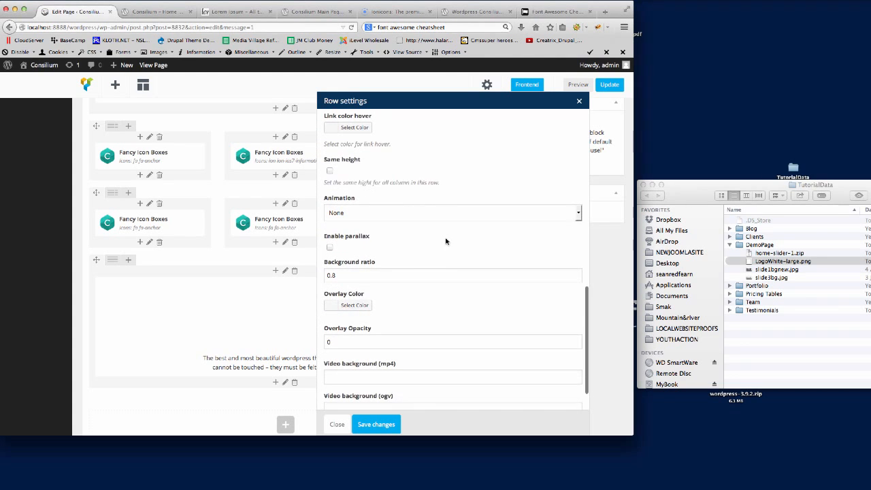
pyautogui.scroll(-2, 441, 243)
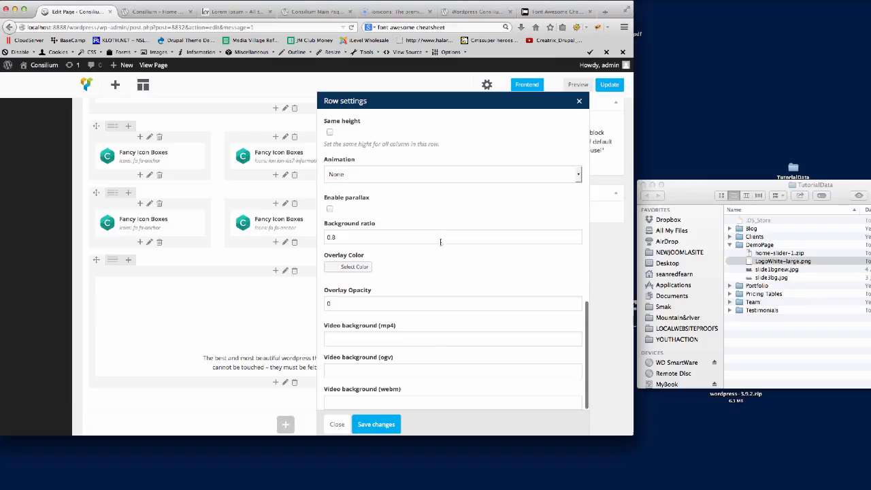
pyautogui.click(355, 401)
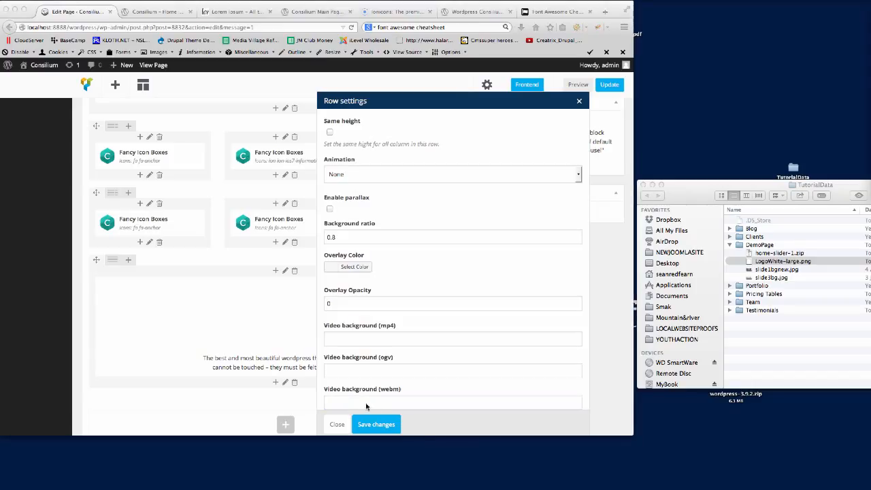
pyautogui.click(383, 403)
pyautogui.write('http://www.red-ferndevelopment.co.uk/HighRockColors.webm')
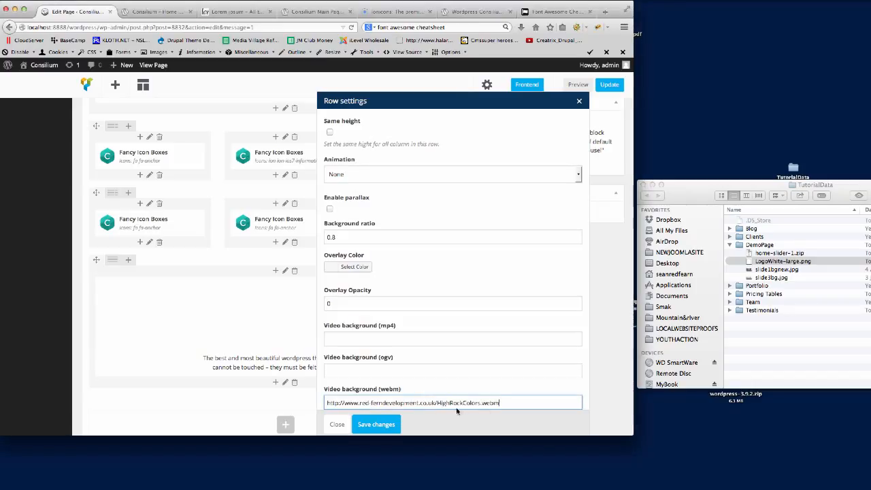
pyautogui.click(375, 426)
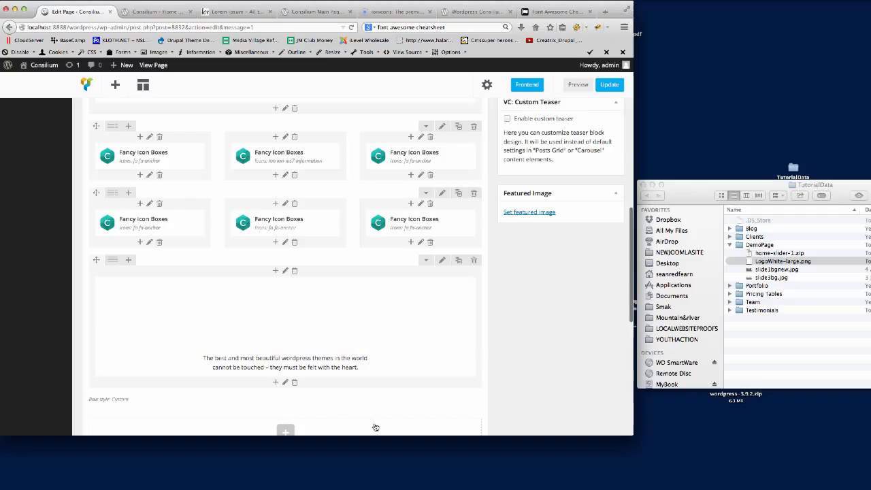
pyautogui.click(611, 86)
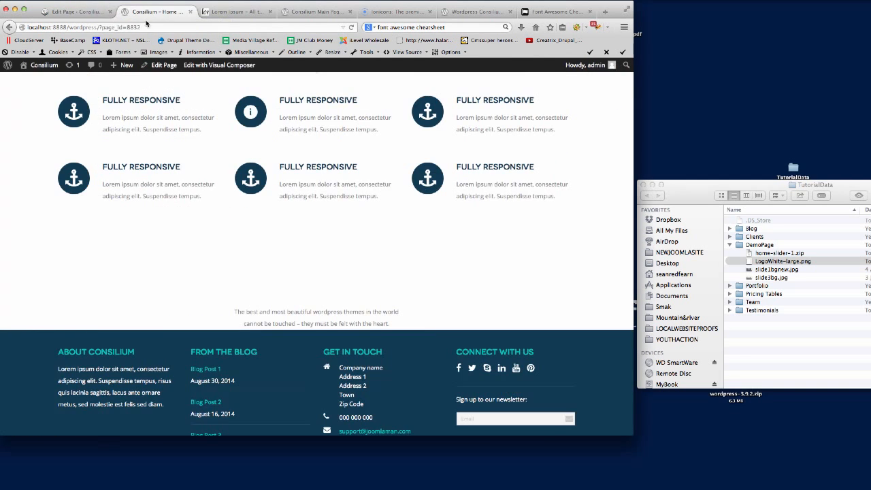
# Step: View the video background row on the live home page and compare it with the demo site's quote section
pyautogui.click(149, 12)
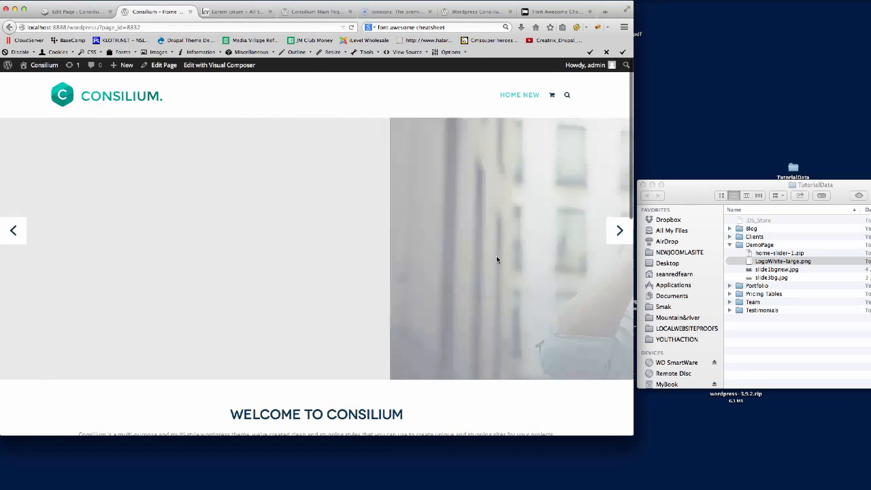
pyautogui.scroll(-10, 496, 256)
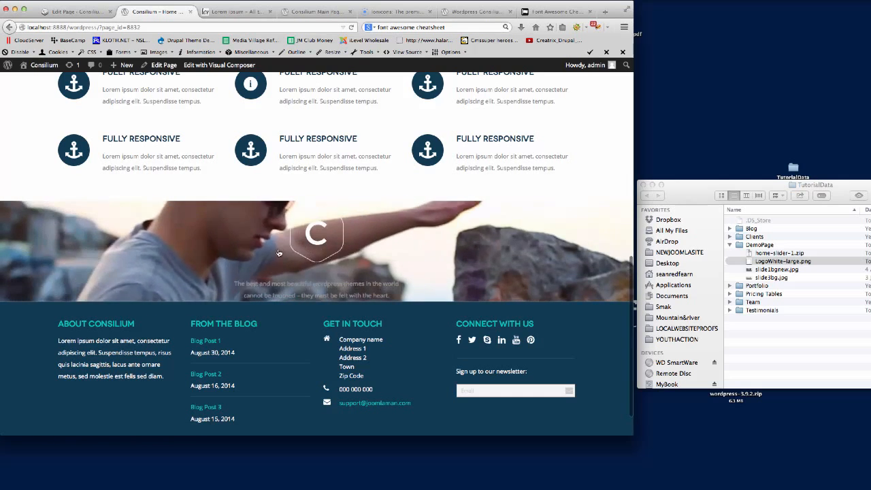
pyautogui.click(475, 11)
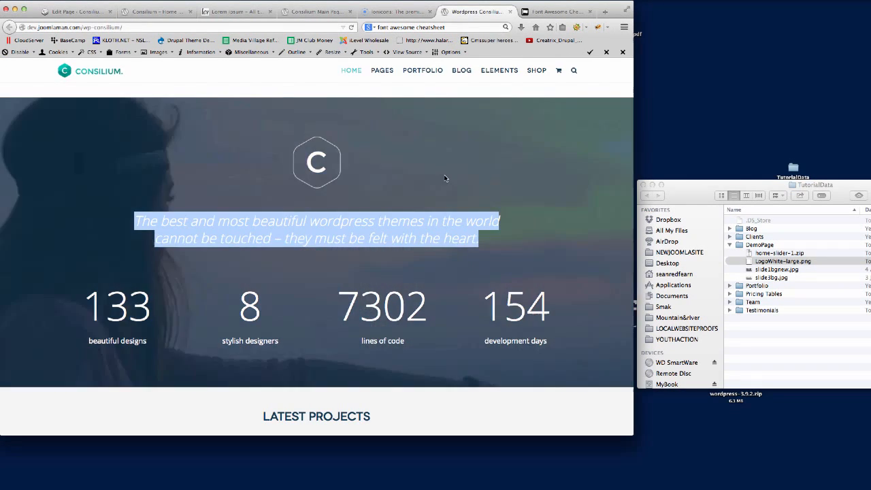
pyautogui.click(439, 210)
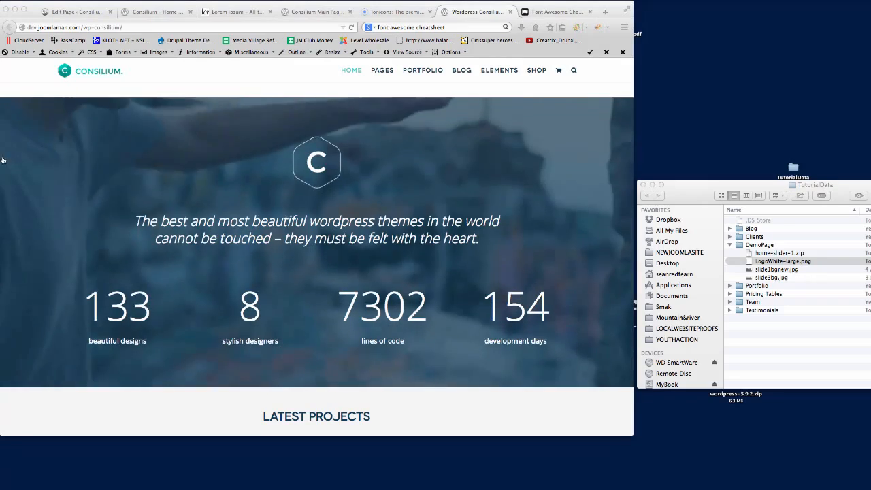
pyautogui.click(153, 12)
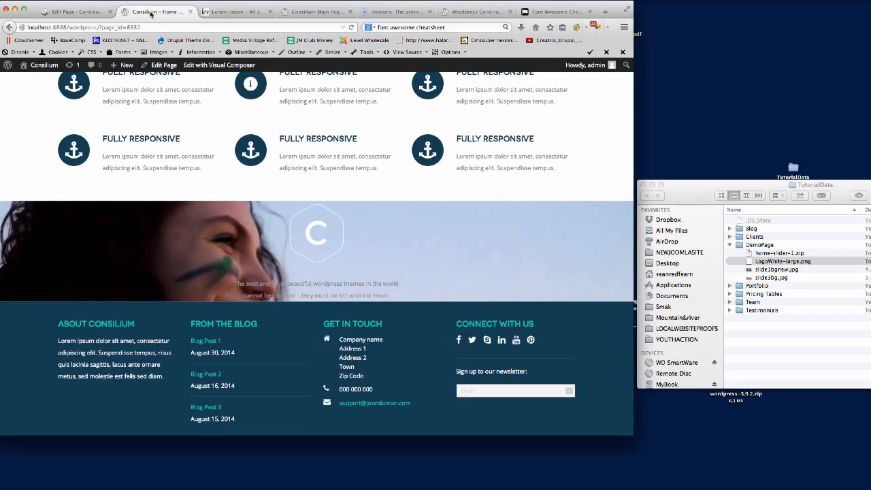
# Step: Colour the quote "The best and most beautiful wordpress themes..." white in the video row's text block
pyautogui.click(80, 13)
pyautogui.scroll(-15, 383, 220)
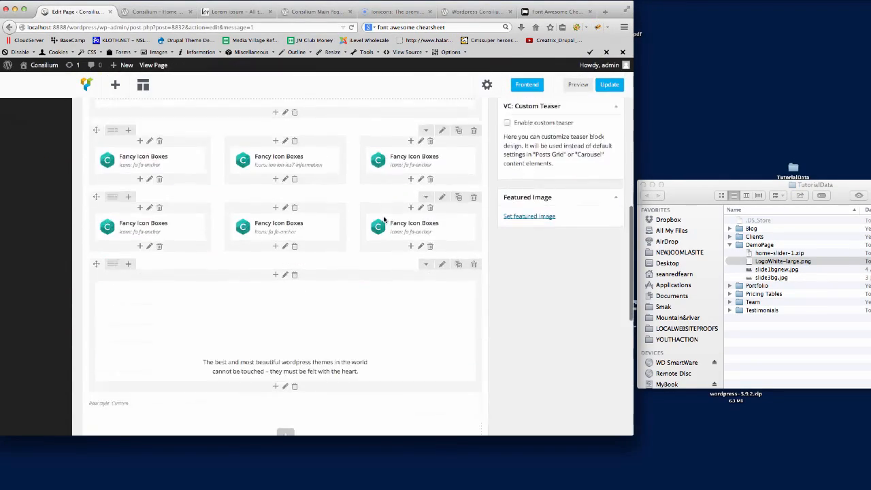
pyautogui.click(289, 273)
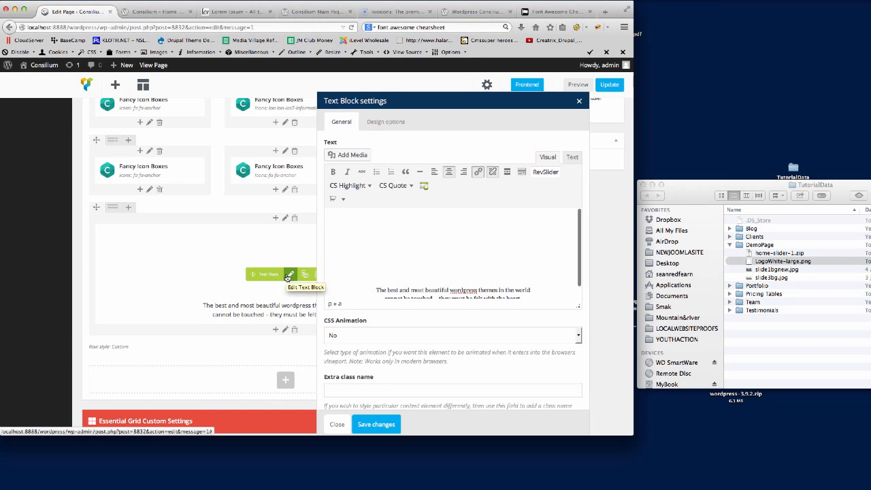
pyautogui.scroll(-1, 553, 277)
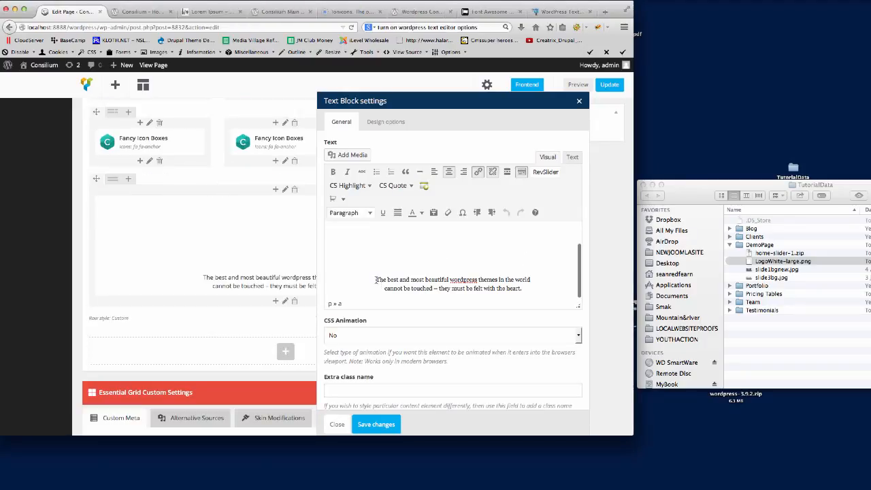
pyautogui.moveTo(375, 281); pyautogui.dragTo(538, 291)
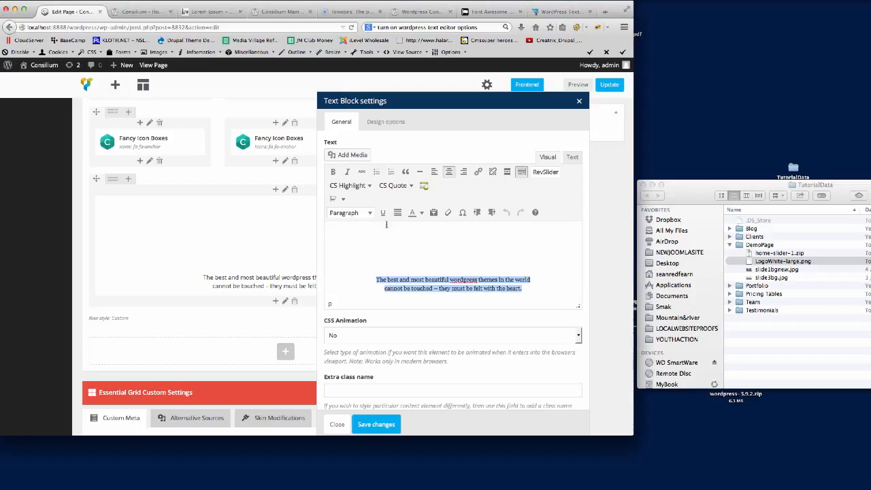
pyautogui.click(421, 214)
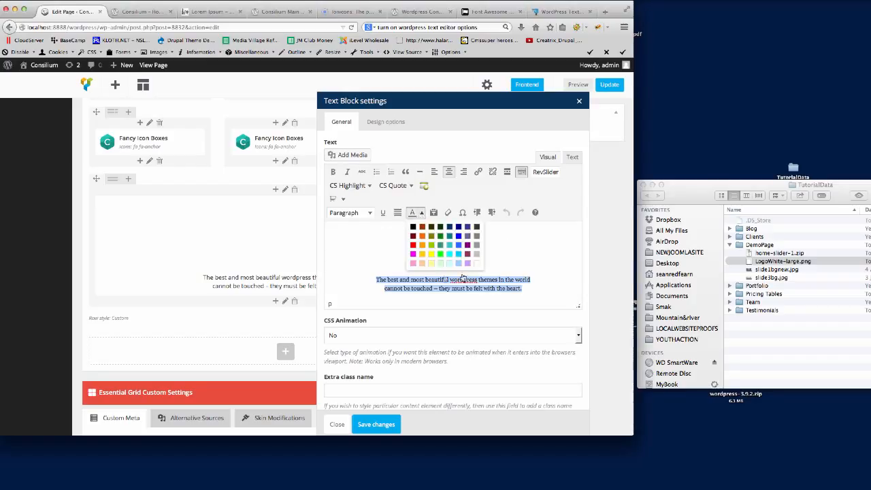
pyautogui.click(476, 264)
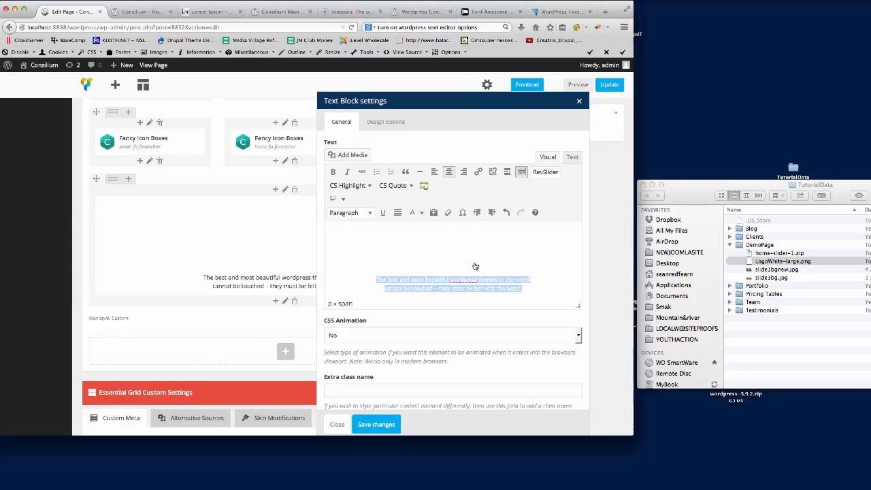
# Step: Make the quote text italic with Heading 2 format, then save the text block and update the page
pyautogui.click(347, 171)
pyautogui.click(370, 214)
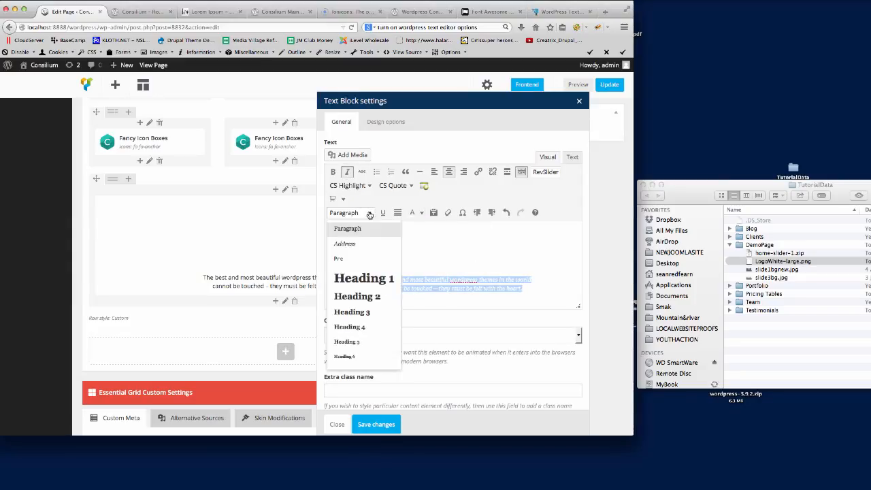
pyautogui.click(368, 313)
pyautogui.click(369, 212)
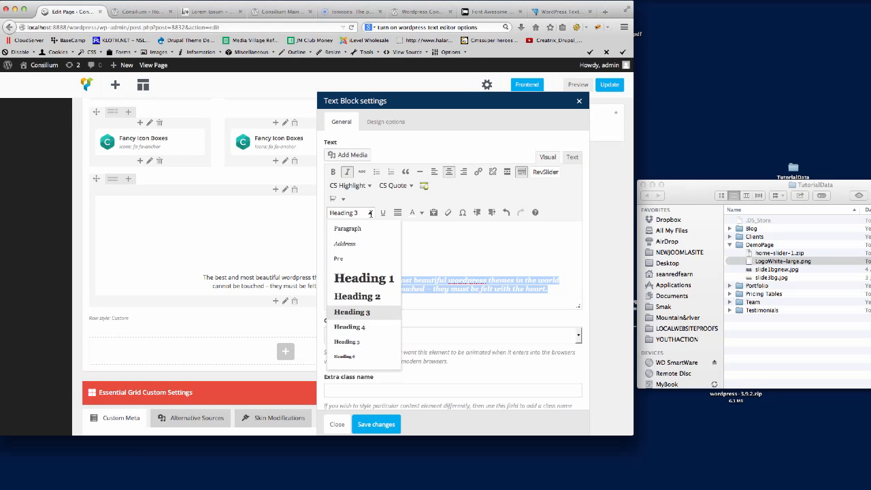
pyautogui.click(364, 296)
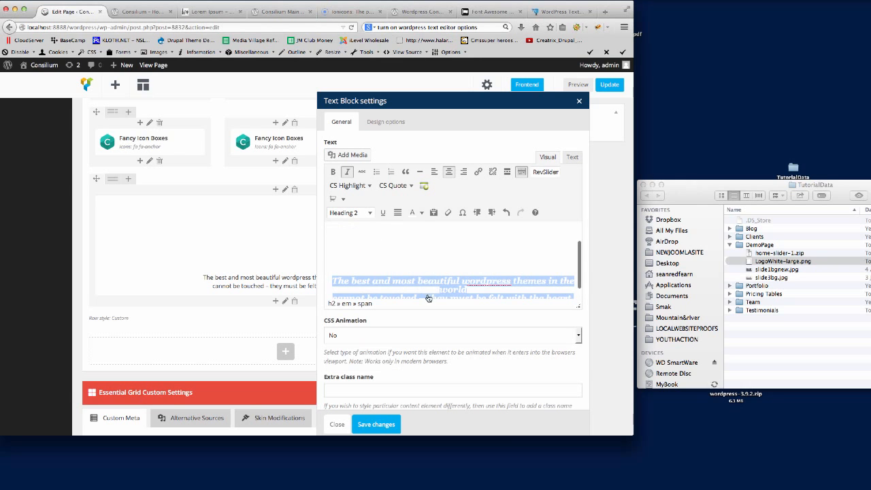
pyautogui.click(383, 427)
pyautogui.click(608, 86)
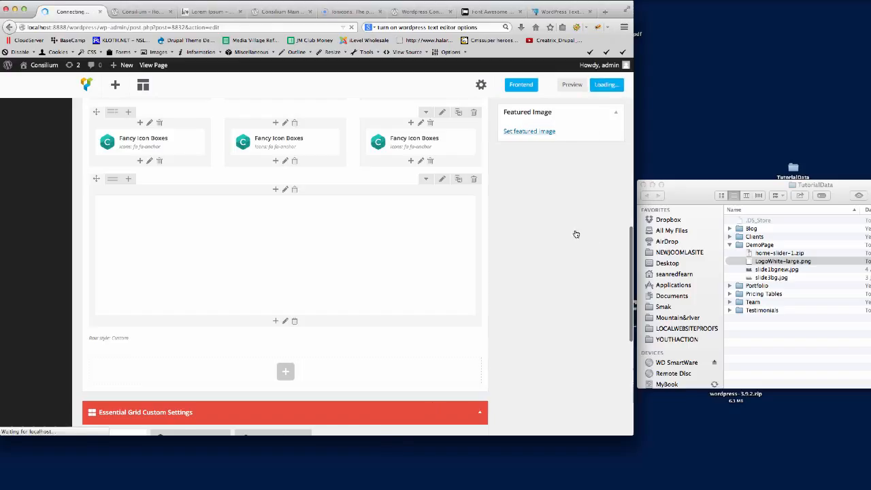
# Step: Reload the live home page, compare the styled quote row with the demo site's section, and return to the page editor
pyautogui.click(140, 11)
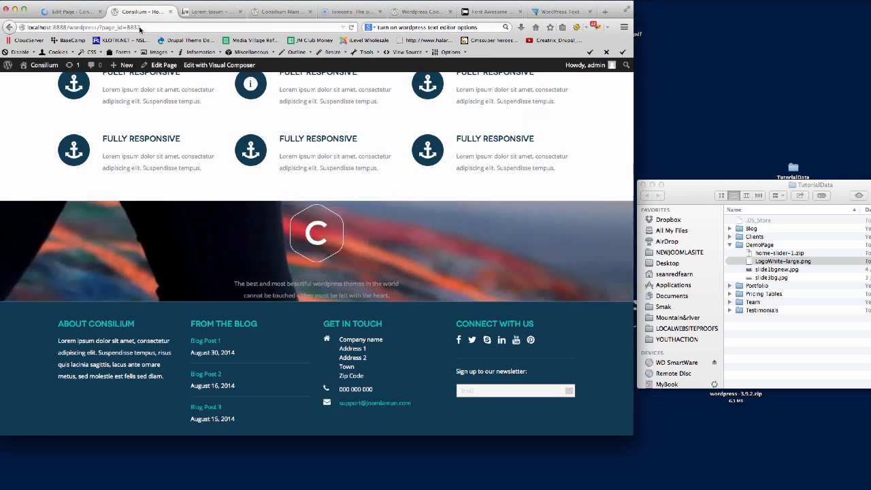
pyautogui.click(140, 28)
pyautogui.press('Return')
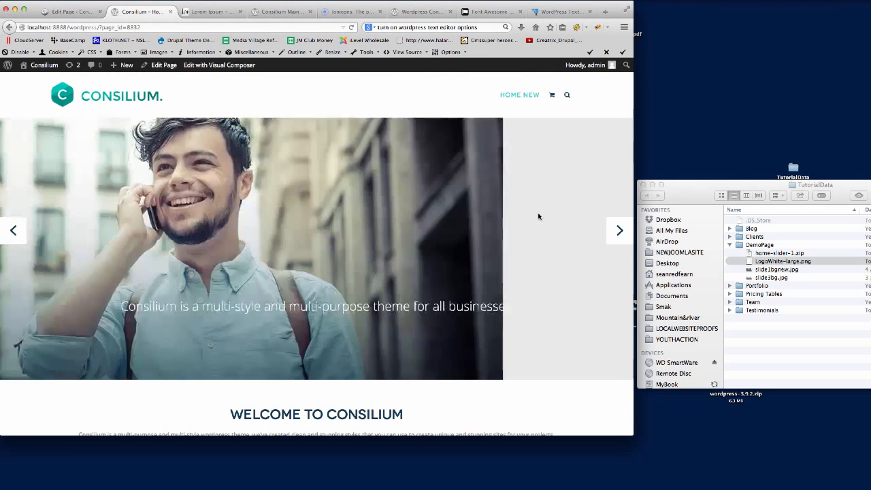
pyautogui.scroll(-3, 538, 216)
pyautogui.scroll(-5, 538, 216)
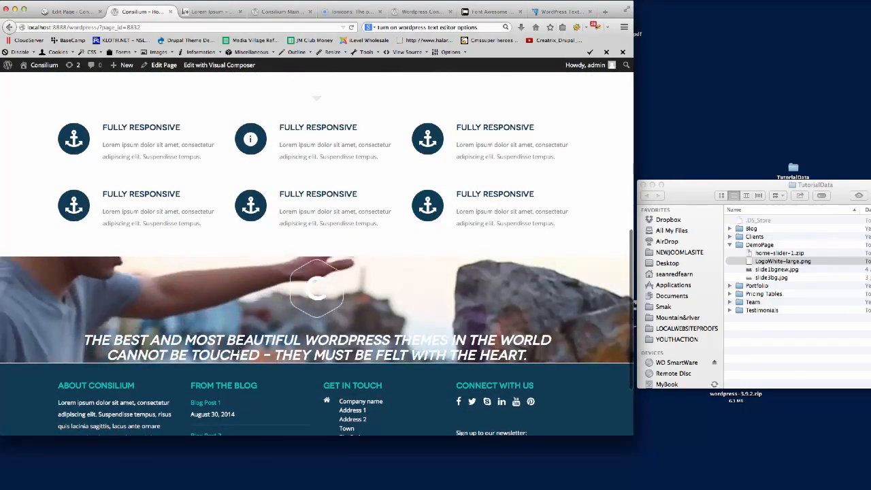
pyautogui.click(418, 11)
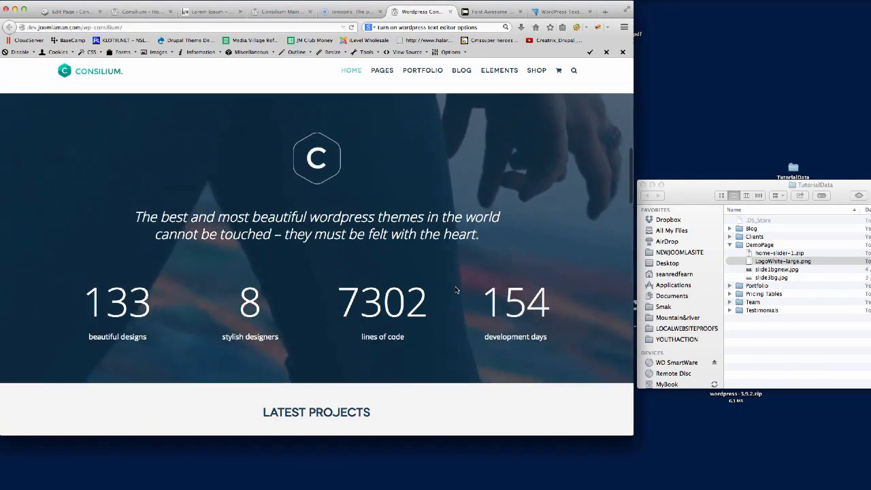
pyautogui.scroll(-2, 297, 157)
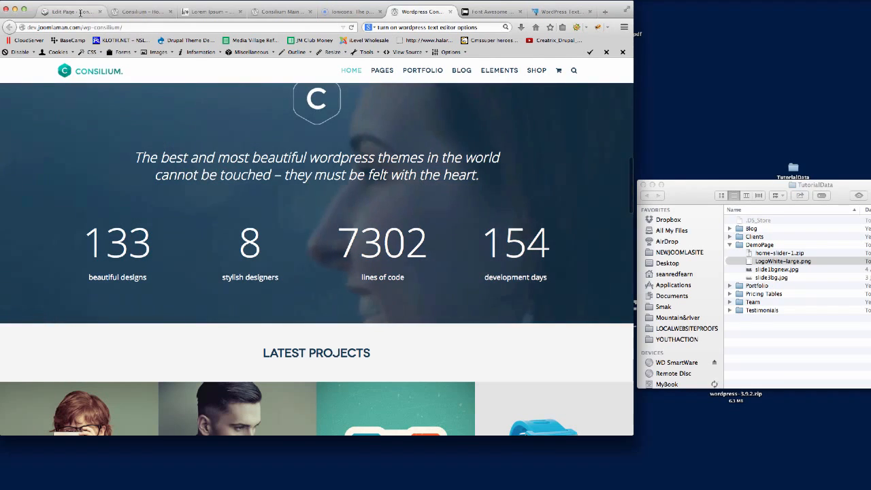
pyautogui.click(67, 13)
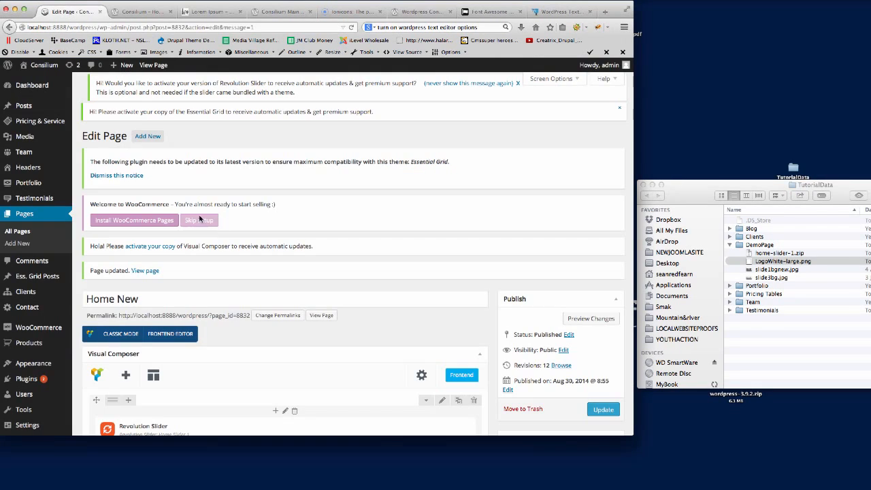
# Step: View the logo and quote row above the footer on the live home page, and go back to the page editor
pyautogui.click(140, 12)
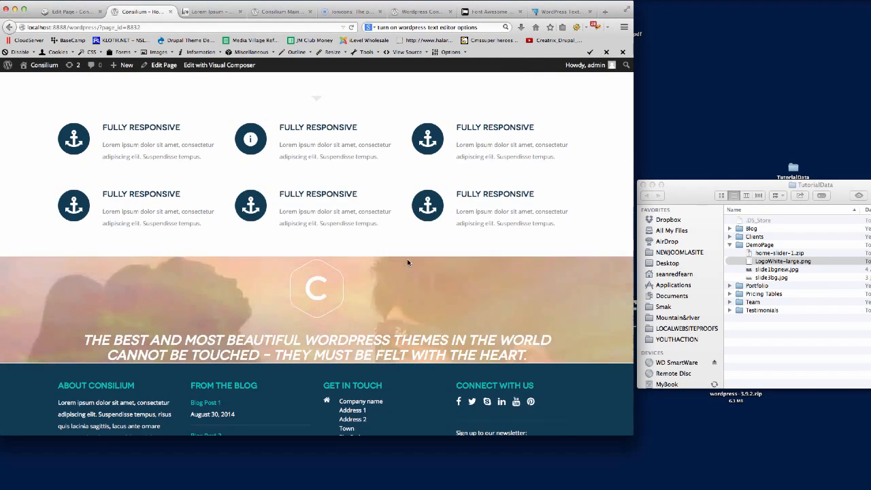
pyautogui.scroll(-1, 407, 261)
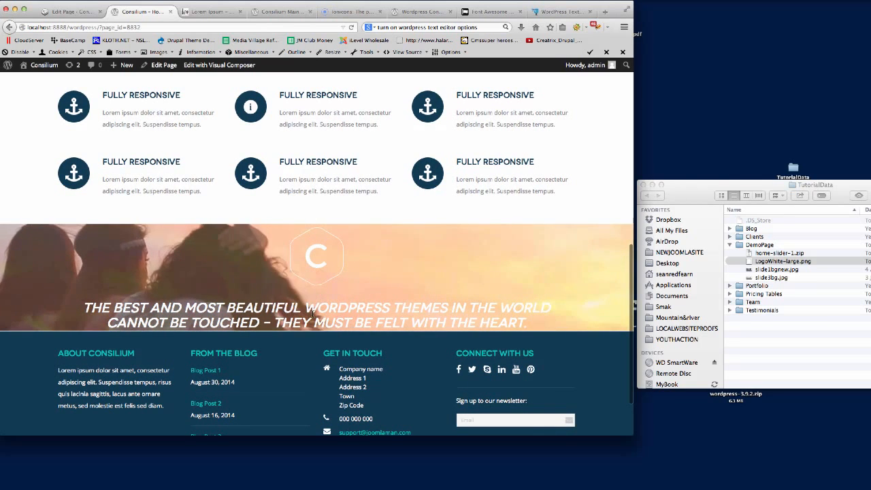
pyautogui.click(67, 12)
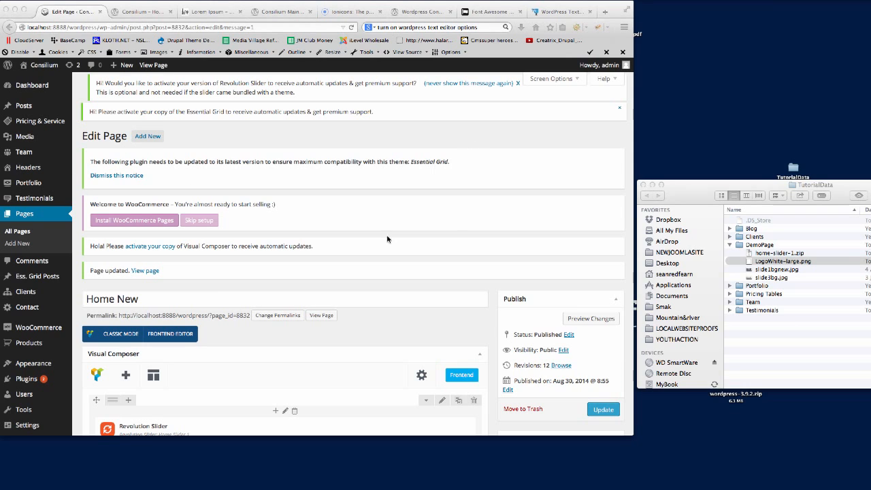
# Step: Append an inner row beneath the quote in the video background row and split it into four equal columns
pyautogui.scroll(-5, 353, 289)
pyautogui.scroll(-6, 353, 289)
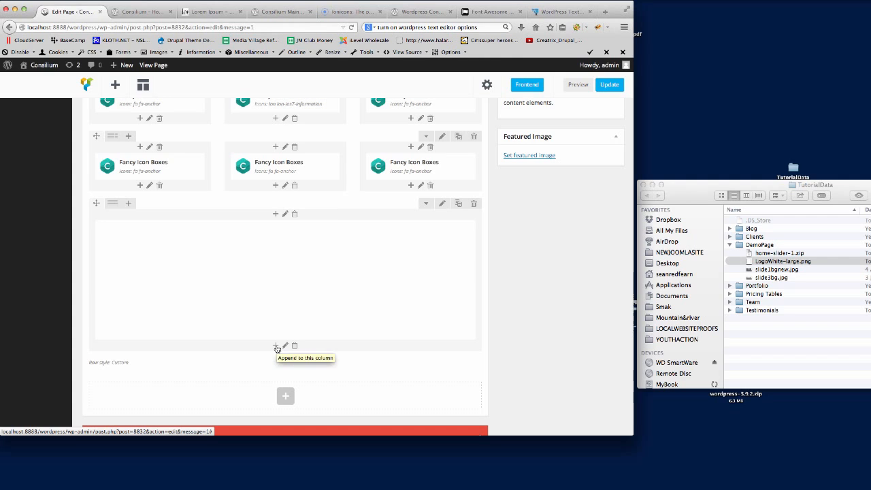
pyautogui.click(275, 347)
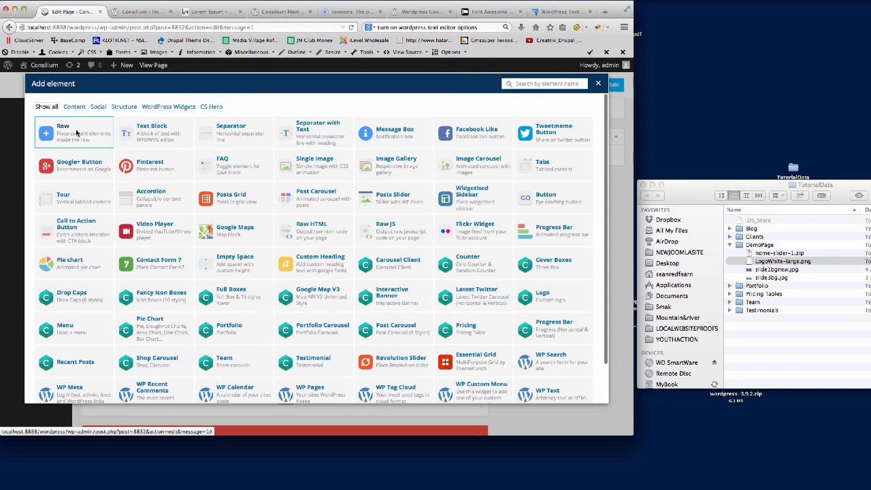
pyautogui.click(68, 131)
pyautogui.scroll(-2, 393, 350)
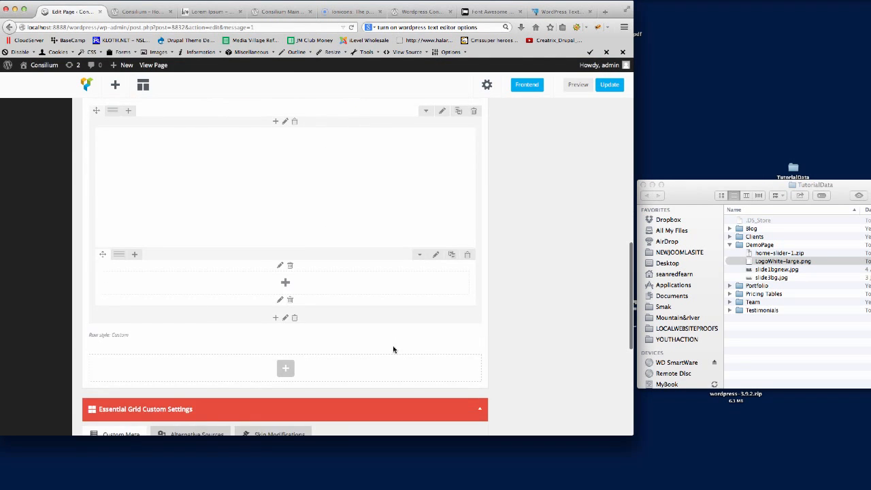
pyautogui.moveTo(118, 257)
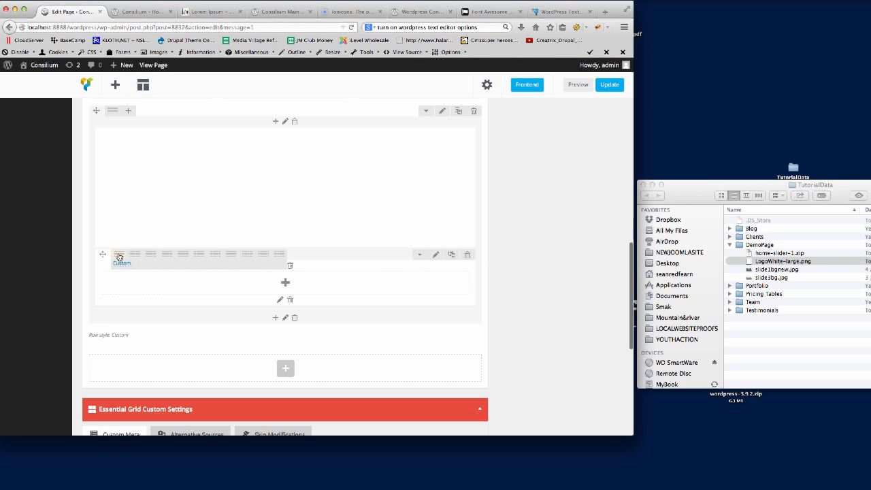
pyautogui.click(182, 258)
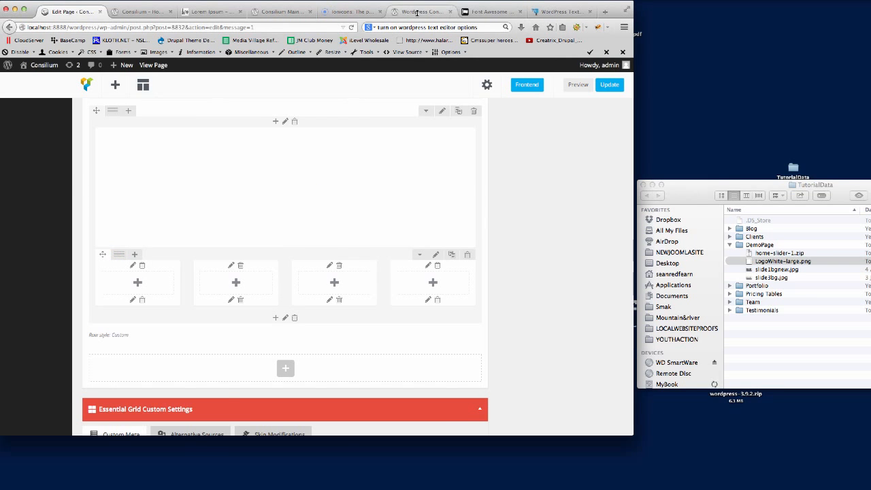
# Step: Check the number counters on the demo site, and add a Counter element to the inner row's first column
pyautogui.click(419, 11)
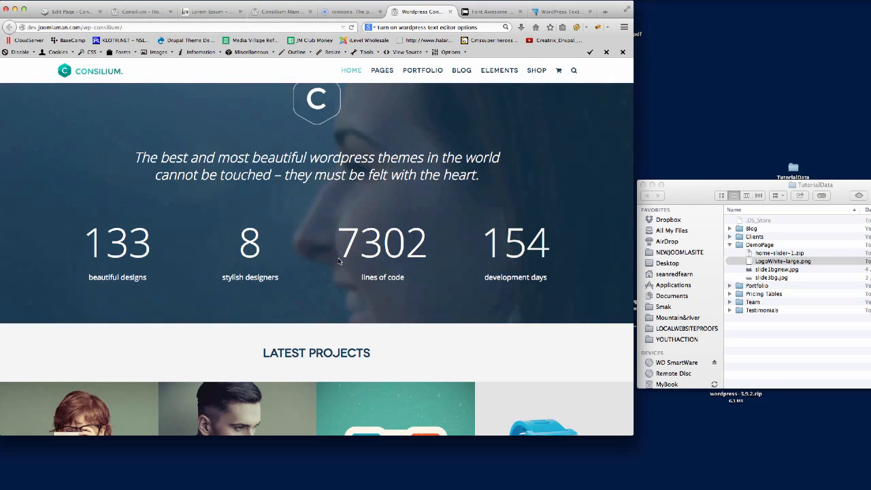
pyautogui.click(68, 11)
pyautogui.scroll(-1, 216, 276)
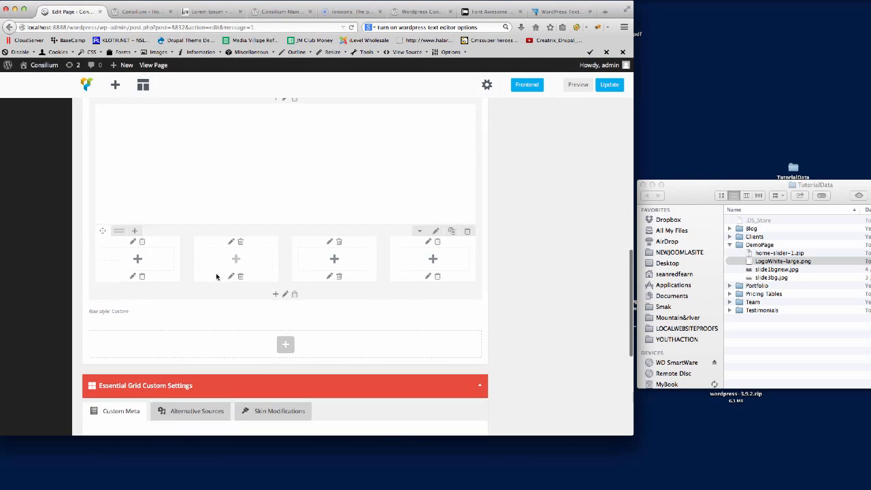
pyautogui.click(138, 259)
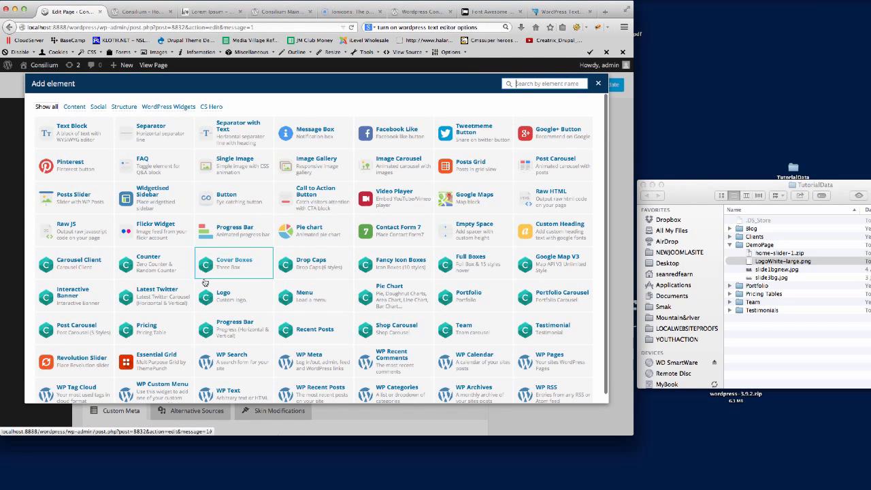
pyautogui.click(152, 264)
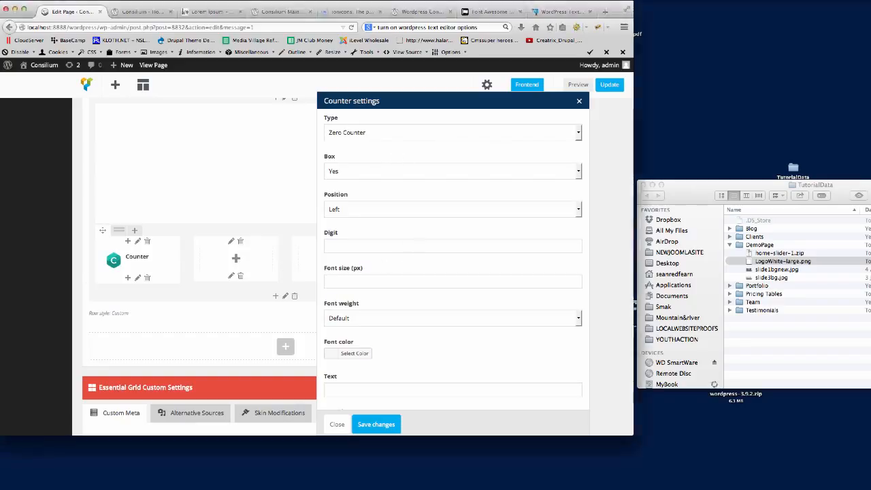
# Step: Keep the counter type as Zero Counter, set its Box option to No and its position to Center
pyautogui.click(387, 134)
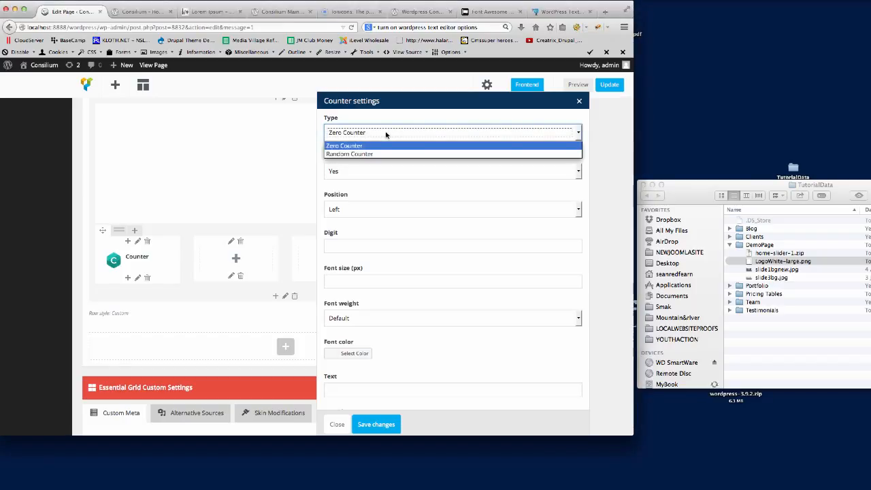
pyautogui.click(387, 134)
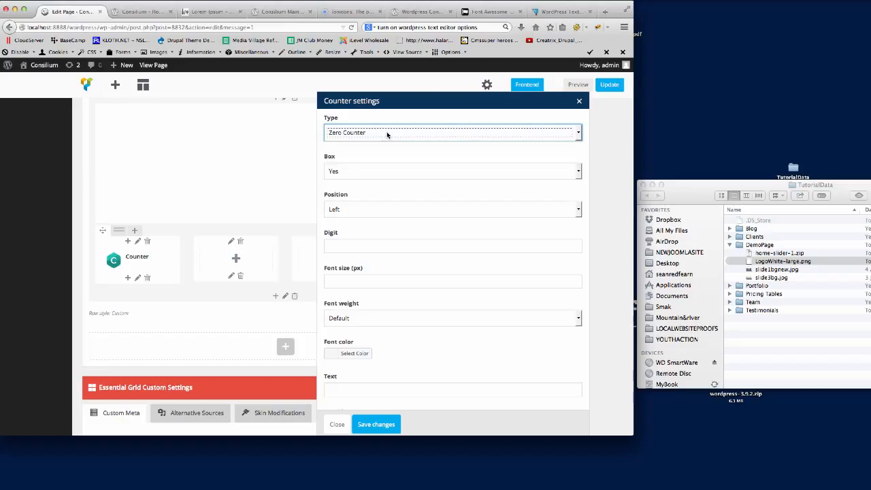
pyautogui.click(345, 171)
pyautogui.click(346, 171)
pyautogui.click(347, 171)
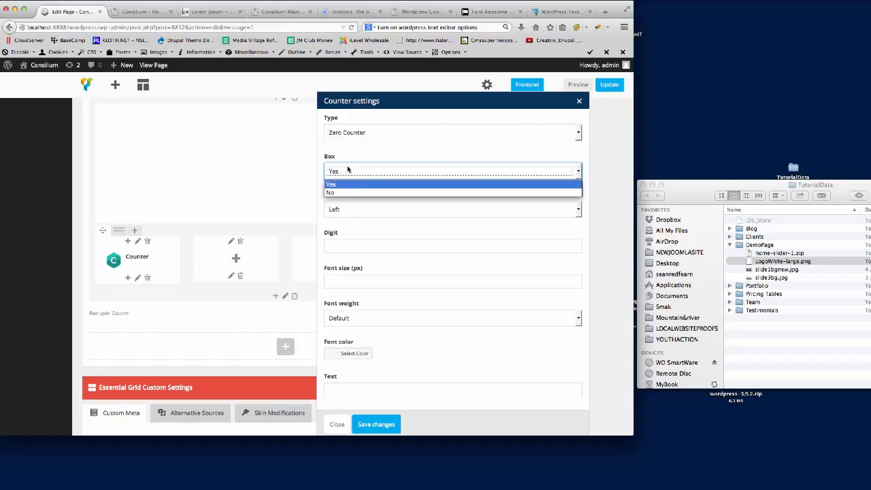
pyautogui.click(346, 194)
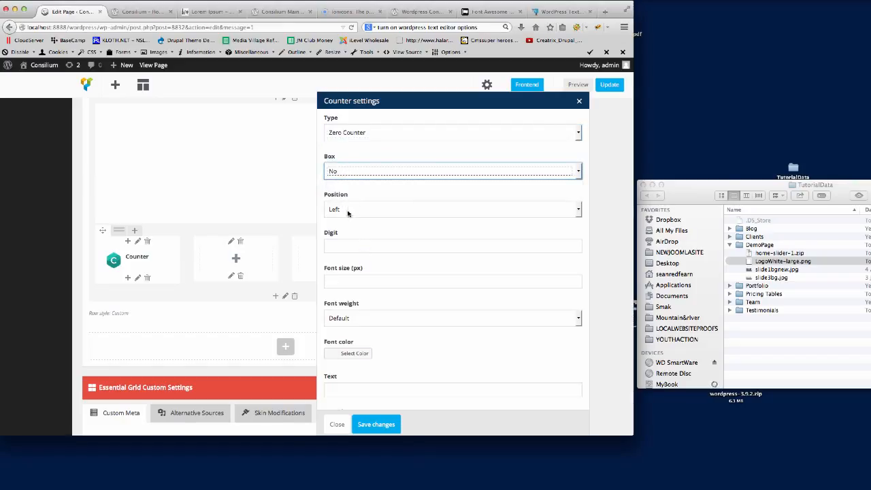
pyautogui.click(347, 210)
pyautogui.click(356, 238)
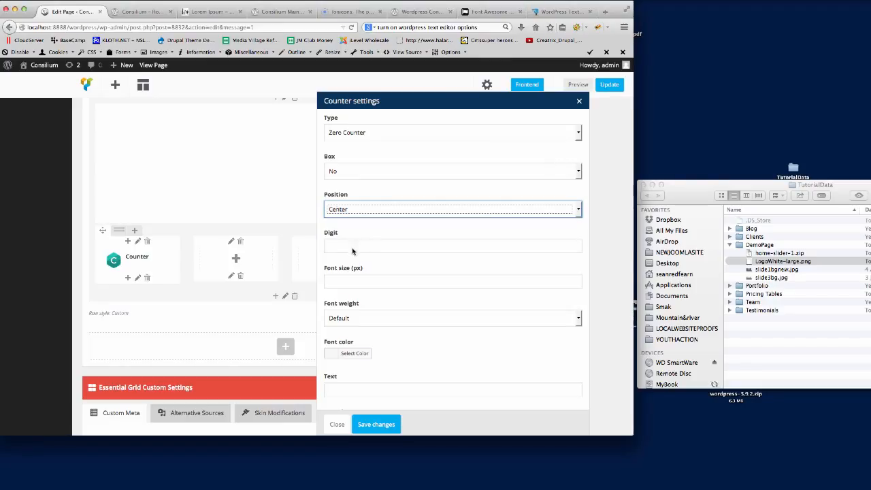
# Step: Set the counter's digit to 133 with a font size of 88 px and font weight Light 300
pyautogui.click(353, 248)
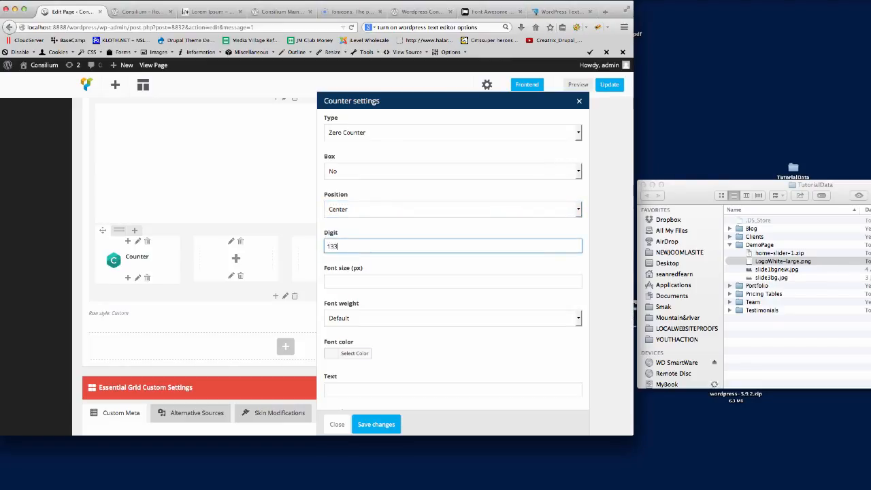
pyautogui.click(356, 281)
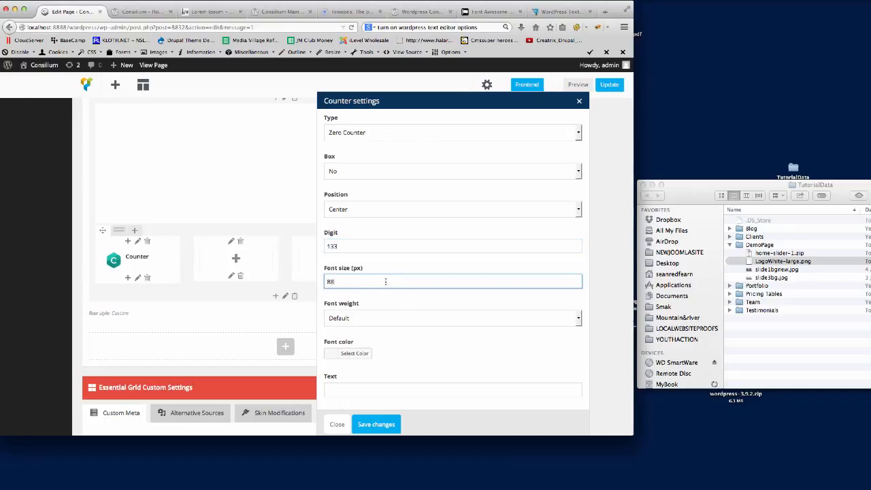
pyautogui.scroll(-3, 408, 279)
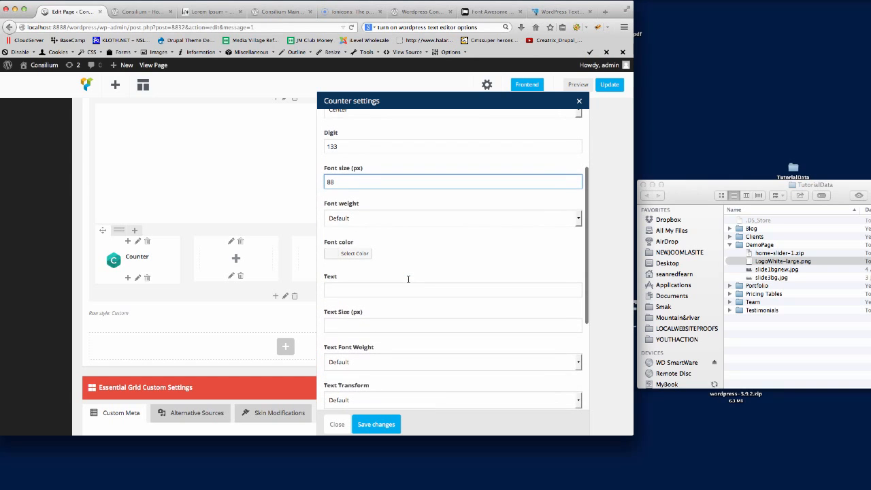
pyautogui.click(366, 219)
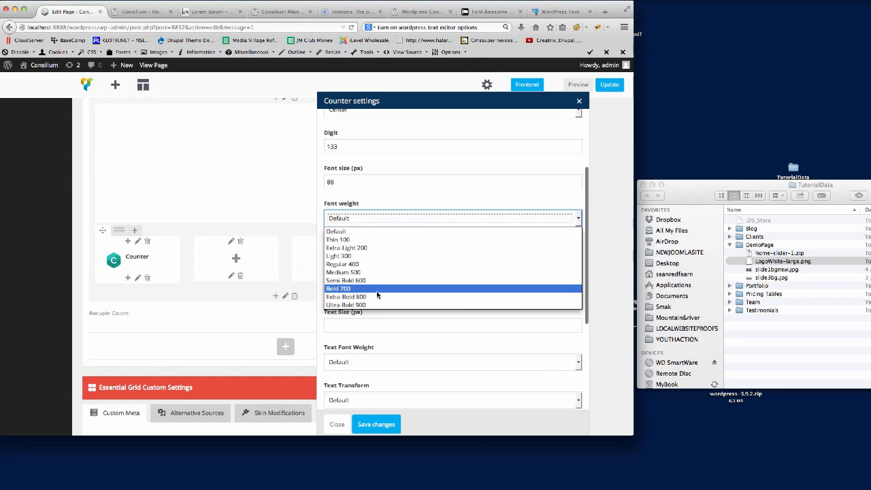
pyautogui.click(370, 256)
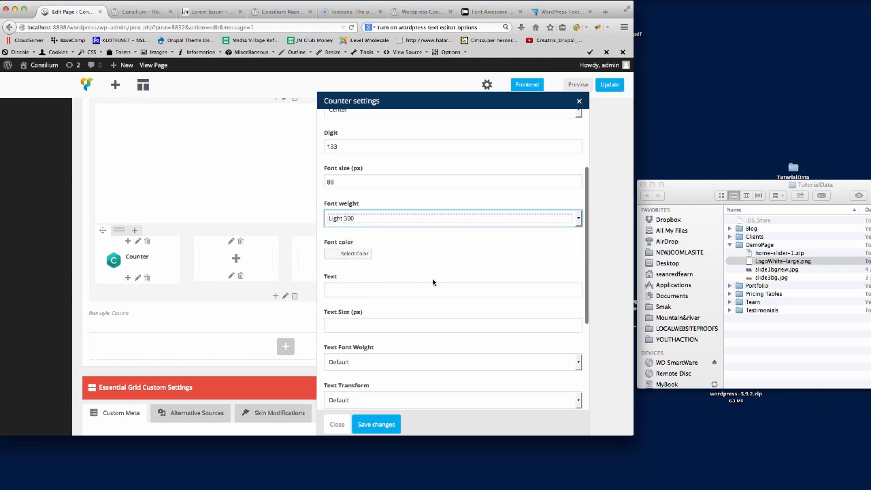
# Step: Label the counter "beautiful designs" with a text size of 16 px, and save the counter settings
pyautogui.scroll(-3, 435, 276)
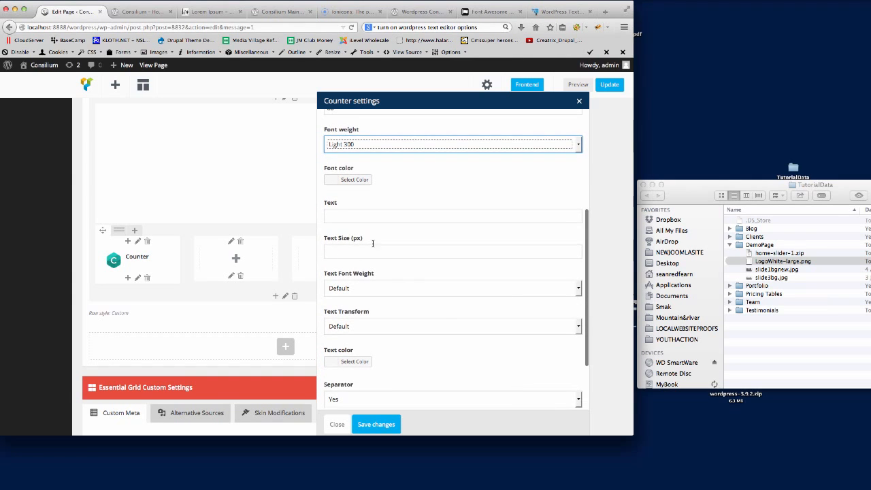
pyautogui.click(338, 215)
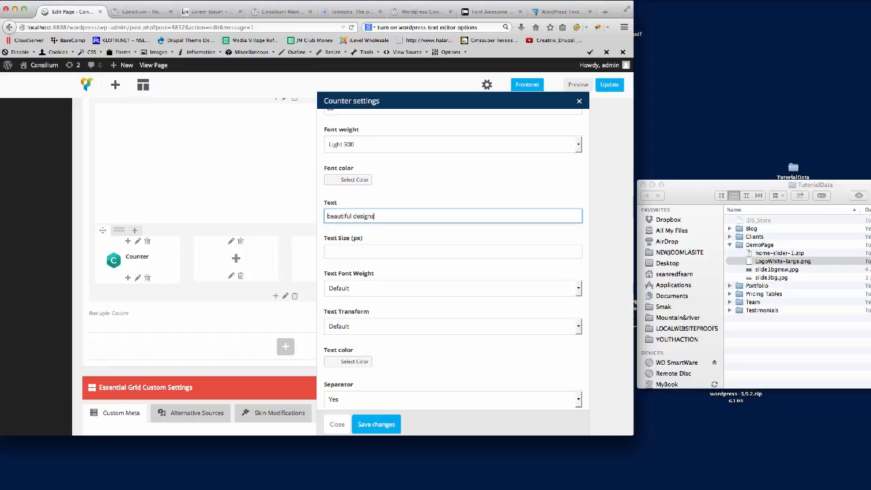
pyautogui.click(358, 251)
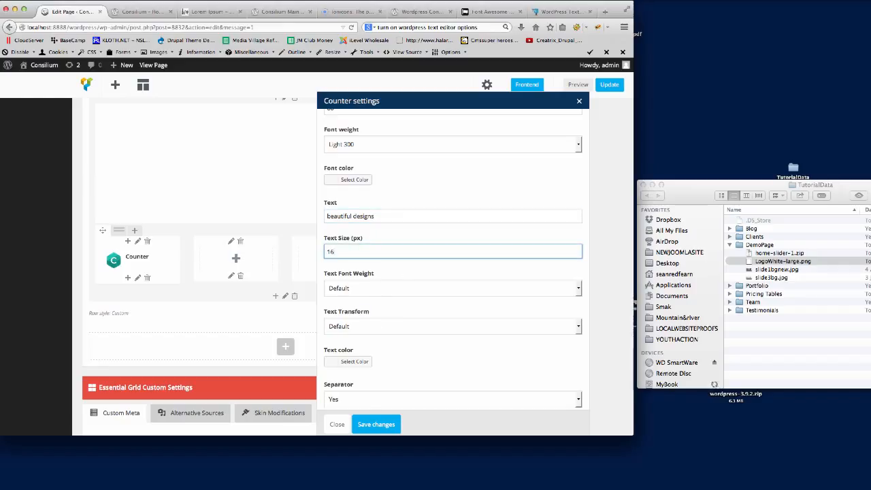
pyautogui.scroll(-3, 406, 319)
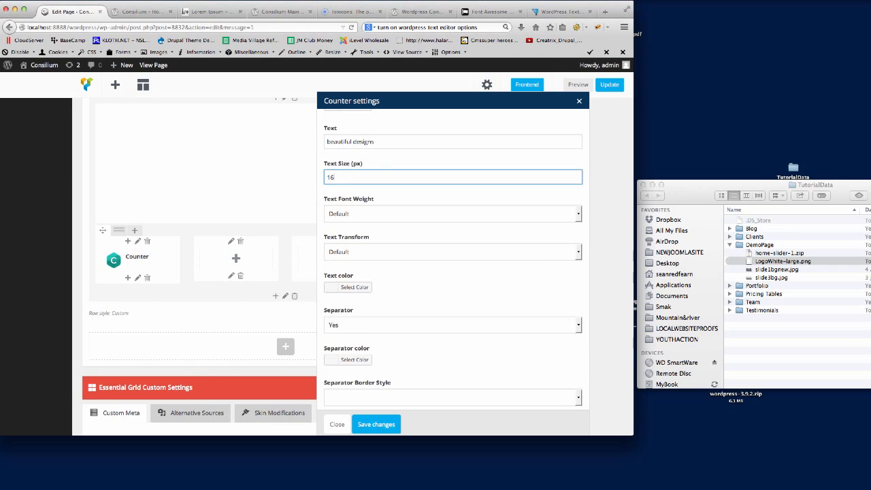
pyautogui.scroll(-3, 428, 352)
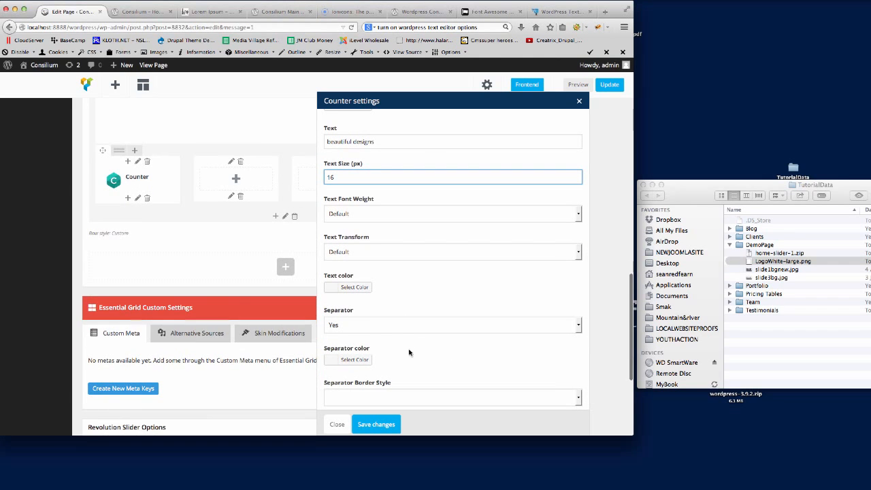
pyautogui.click(379, 424)
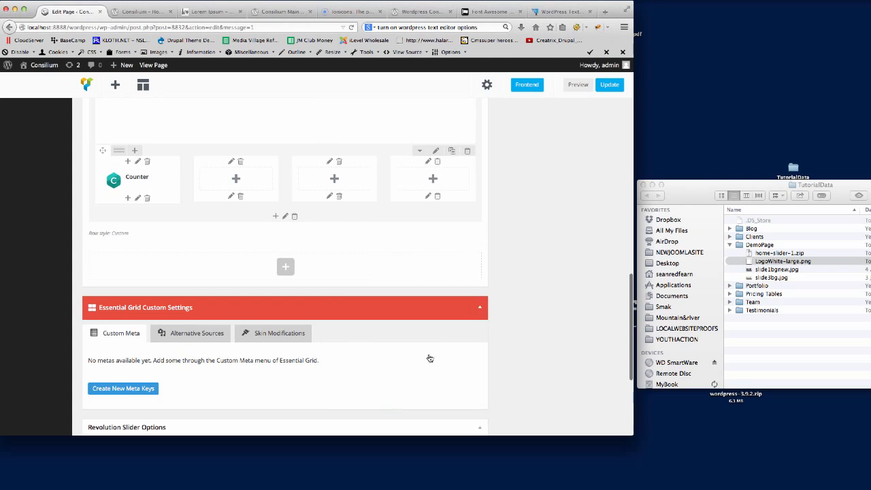
# Step: Duplicate the counter into the inner row's three remaining columns, one per column, and update the page
pyautogui.scroll(5, 370, 333)
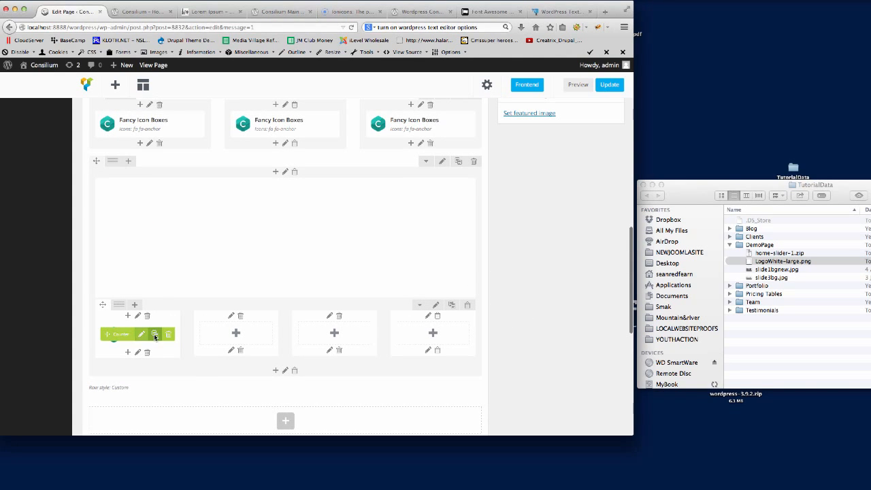
pyautogui.moveTo(213, 350)
pyautogui.mouseDown()
pyautogui.moveTo(228, 340)
pyautogui.moveTo(332, 340)
pyautogui.moveTo(409, 353)
pyautogui.moveTo(421, 346)
pyautogui.moveTo(415, 371)
pyautogui.moveTo(428, 346)
pyautogui.moveTo(411, 371)
pyautogui.moveTo(421, 366)
pyautogui.mouseUp()
pyautogui.click(254, 335)
pyautogui.click(352, 335)
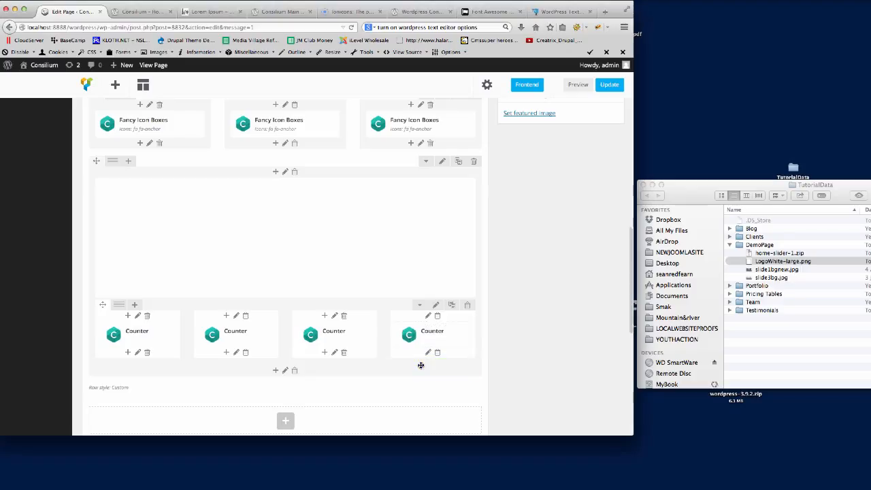
pyautogui.click(612, 87)
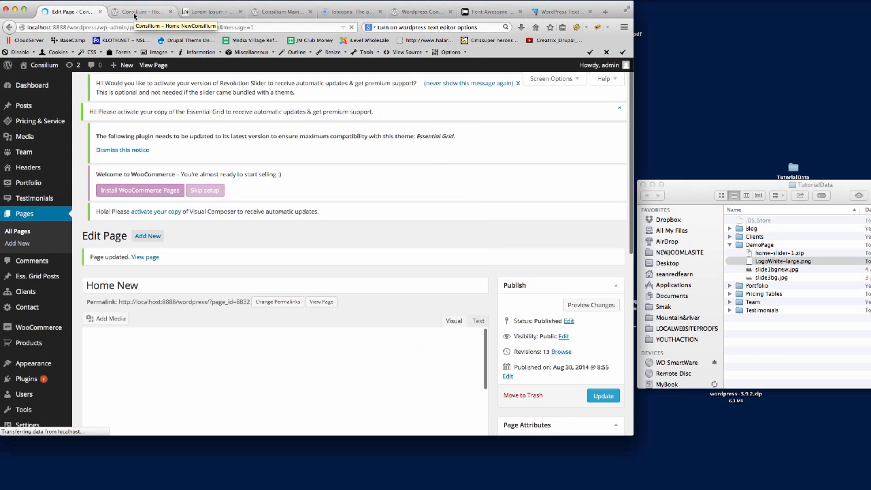
# Step: Reload the live home page to view the new counters in the video row, and return to that row in the page editor
pyautogui.click(134, 14)
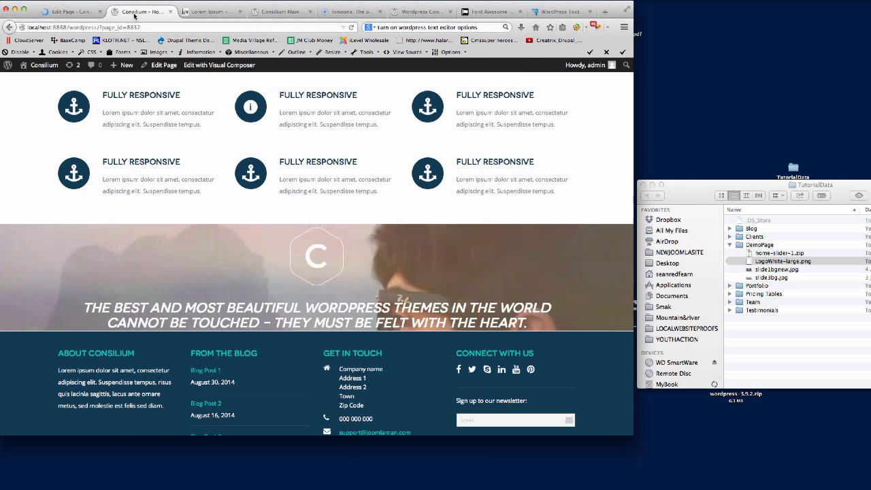
pyautogui.click(130, 28)
pyautogui.press('Return')
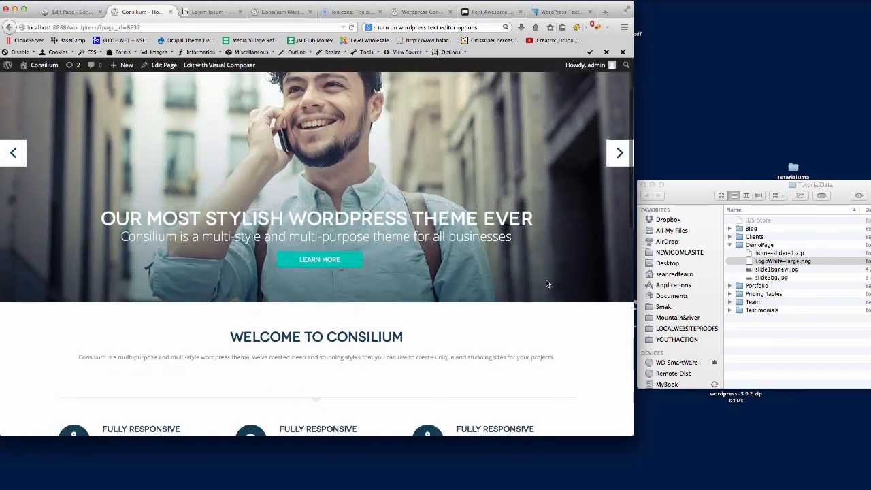
pyautogui.scroll(-10, 548, 284)
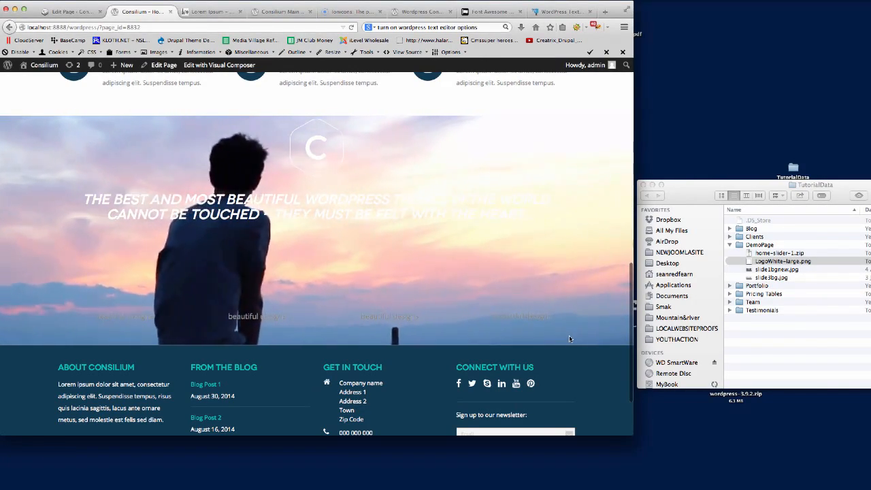
pyautogui.scroll(-8, 367, 299)
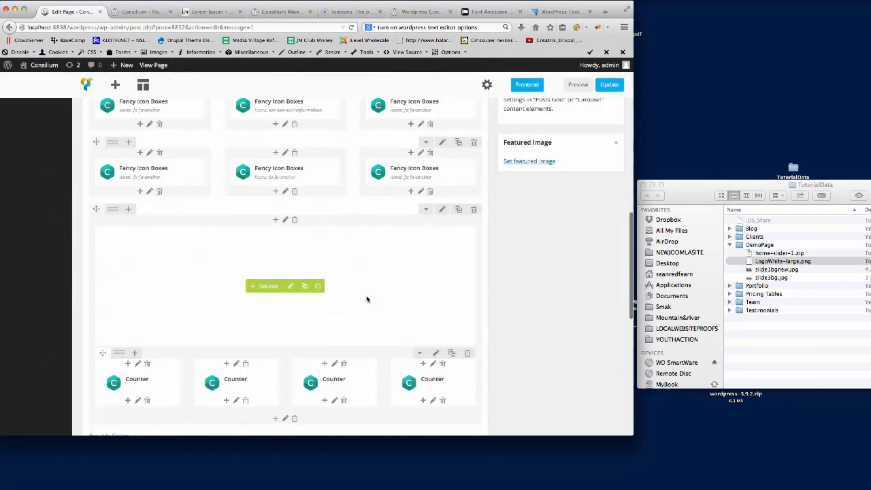
# Step: Set the font color of the second counter in the video row to ffffff and save its settings
pyautogui.scroll(1, 344, 290)
pyautogui.scroll(-3, 344, 290)
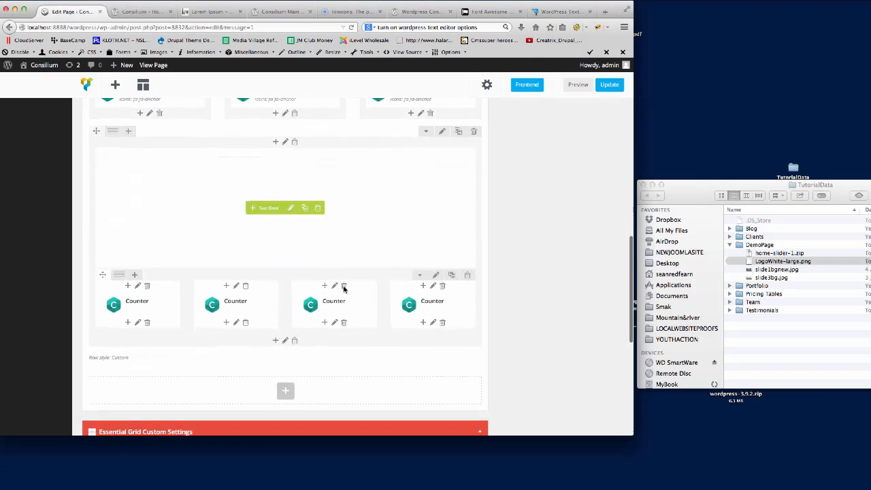
pyautogui.click(239, 305)
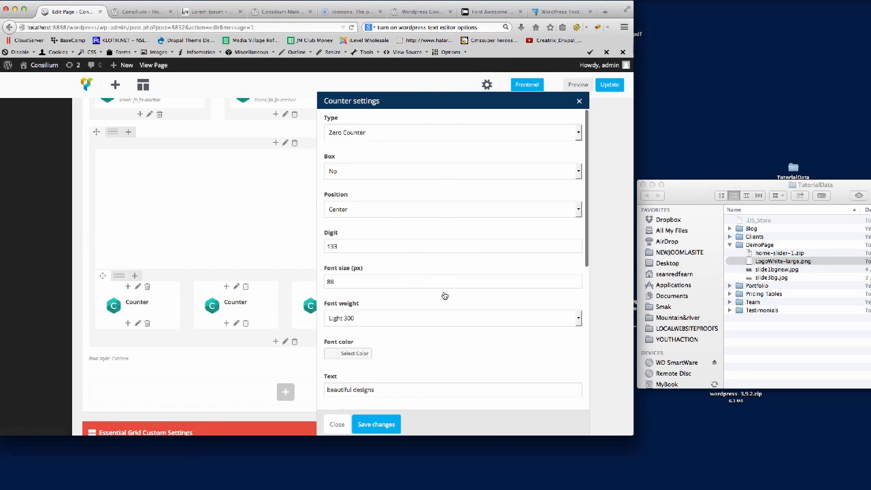
pyautogui.scroll(-1, 404, 346)
pyautogui.click(355, 317)
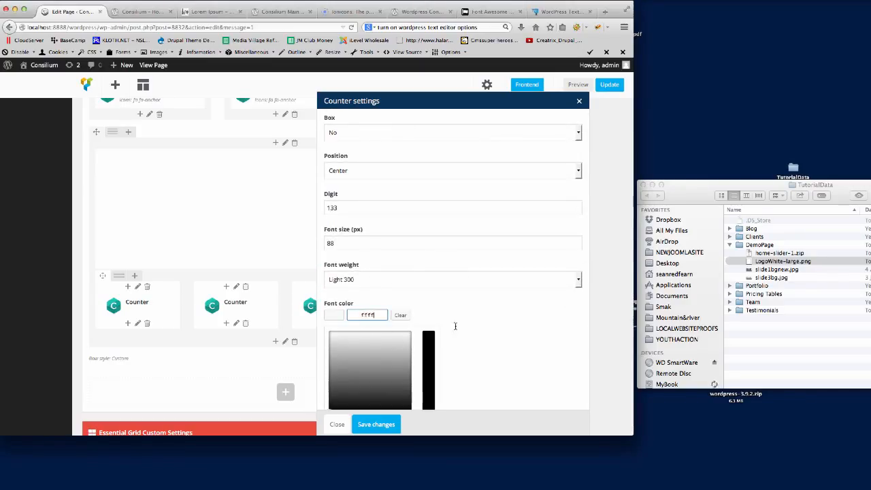
pyautogui.write('ffffff')
pyautogui.click(488, 329)
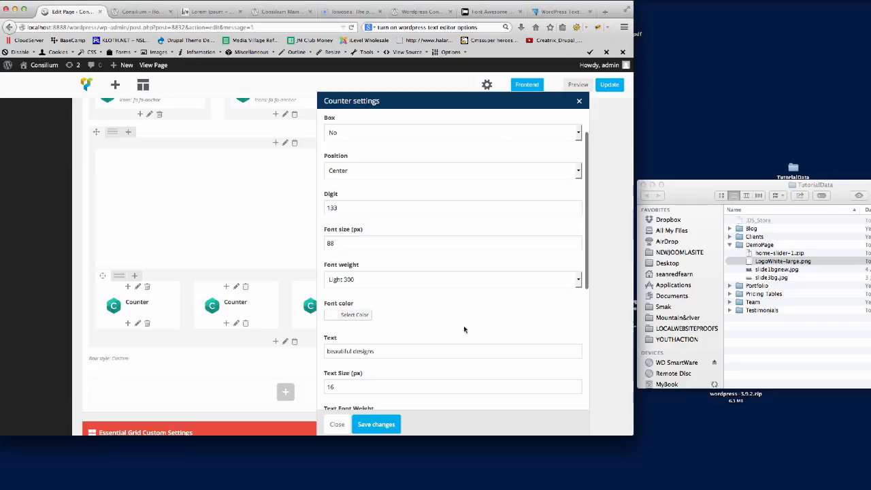
pyautogui.click(379, 423)
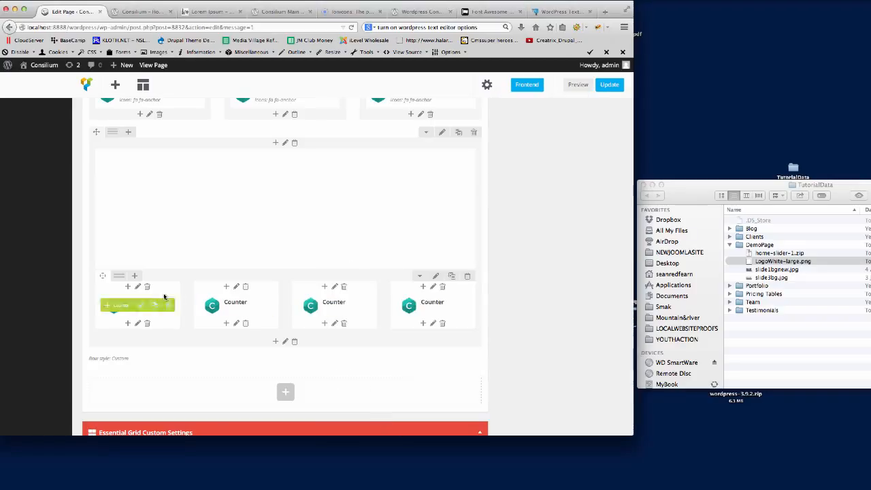
# Step: Set the font color of the inner row's first and second counter columns to ffffff, saving each column's settings
pyautogui.click(136, 288)
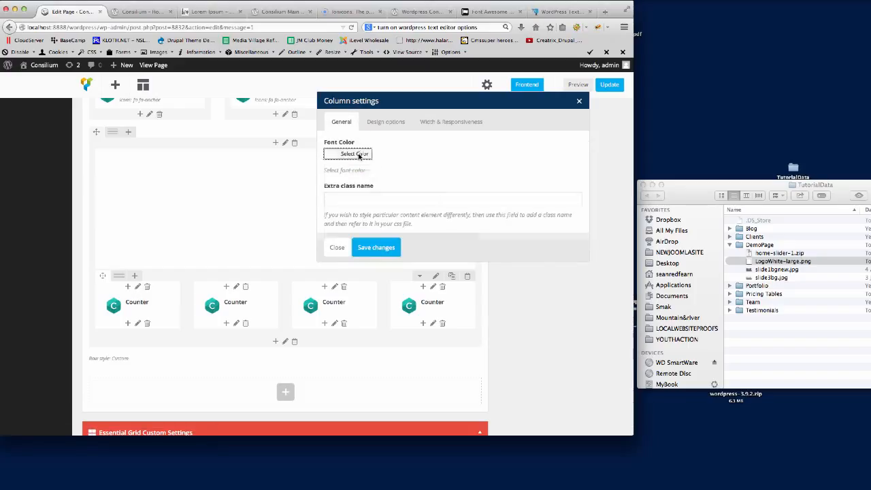
pyautogui.click(355, 154)
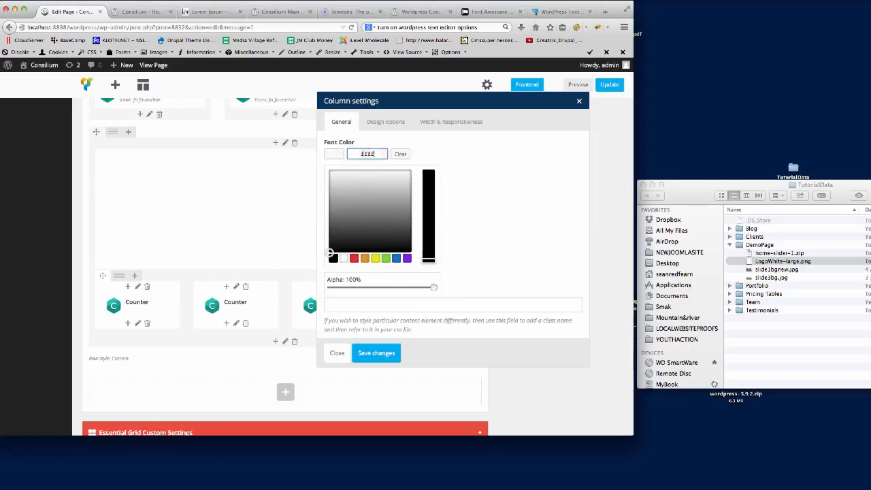
pyautogui.write('ffffff')
pyautogui.click(371, 353)
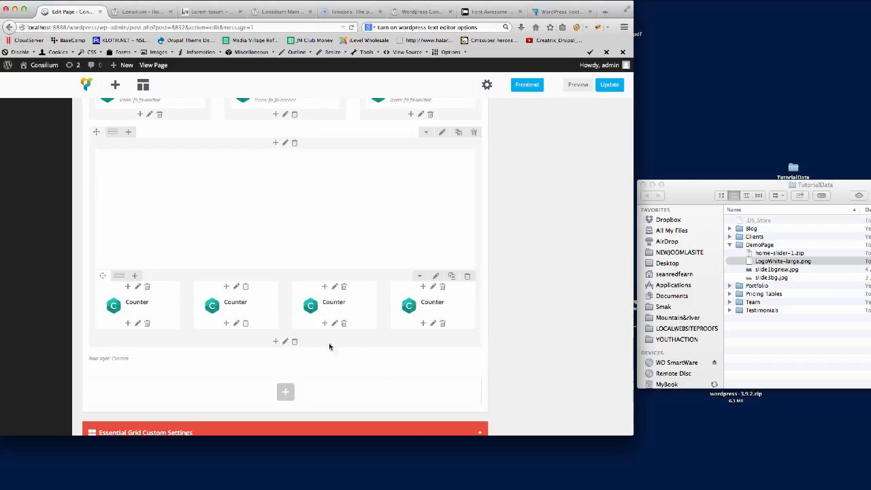
pyautogui.click(236, 287)
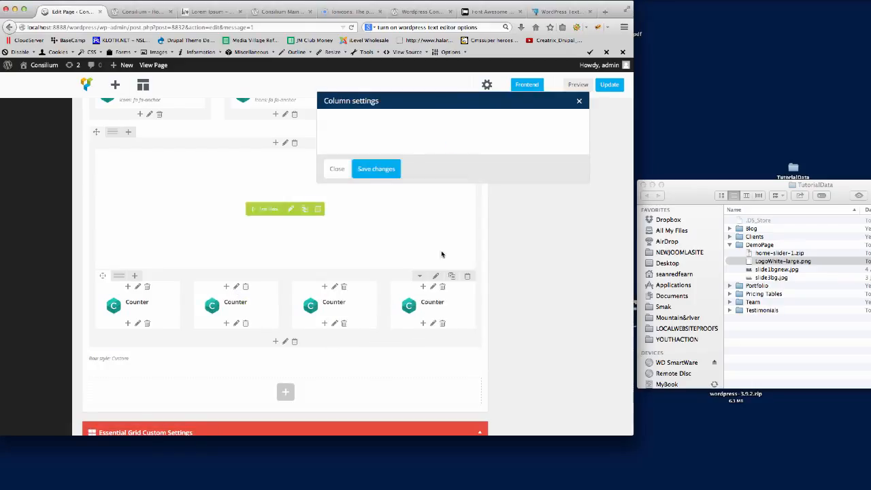
pyautogui.click(350, 155)
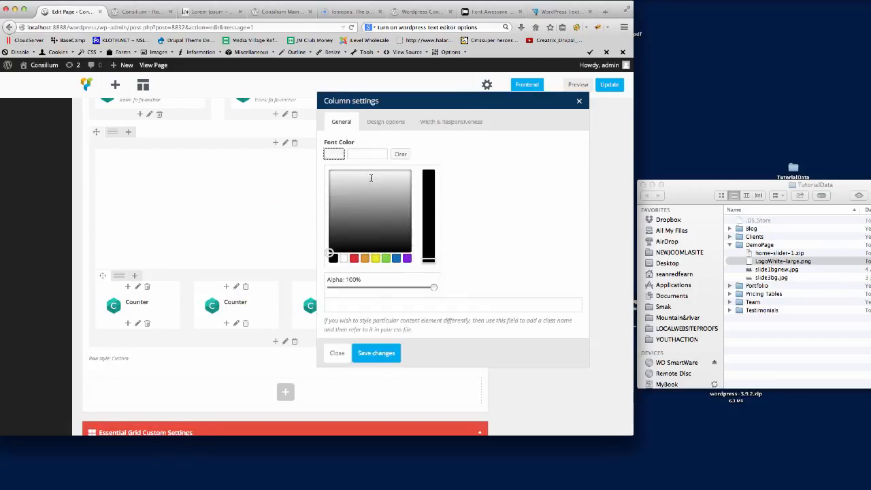
pyautogui.click(385, 352)
# Step: Set the font color of the inner row's third counter column to ffffff and save the column settings
pyautogui.click(334, 287)
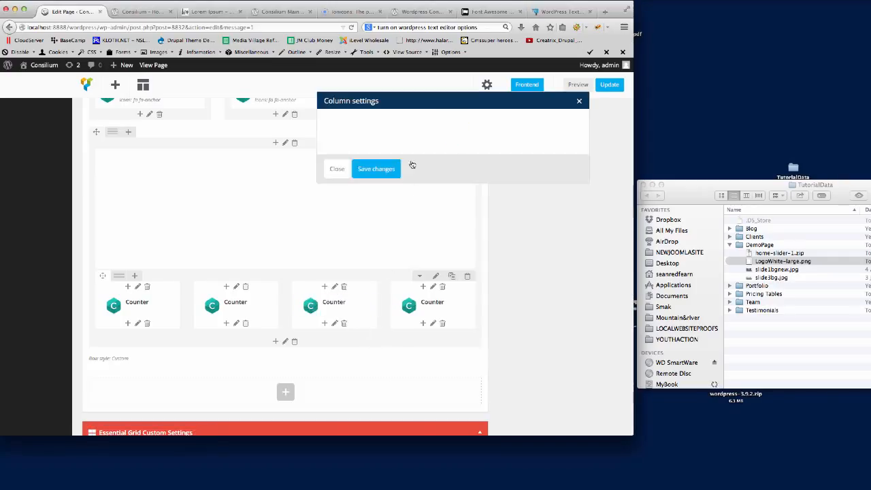
pyautogui.click(354, 154)
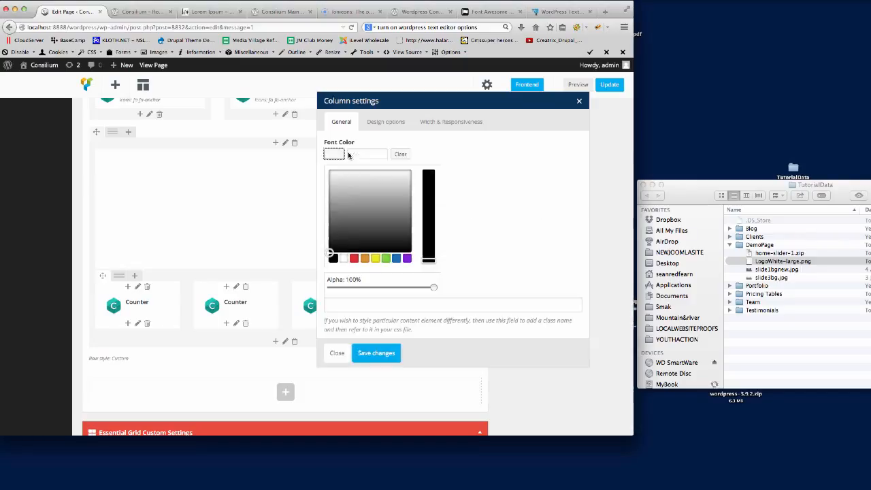
pyautogui.write('fffff')
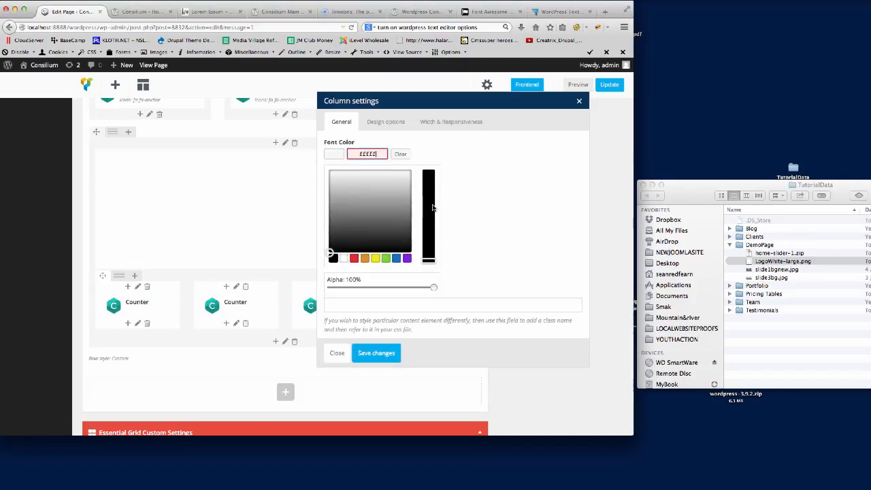
pyautogui.write('f')
pyautogui.click(396, 353)
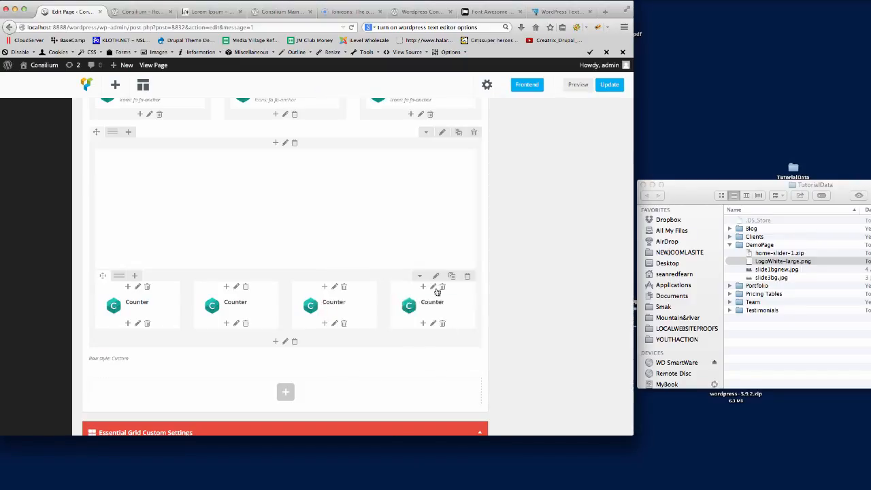
# Step: Set the font color of the inner row's fourth counter column to ffffff, save it, and update the page
pyautogui.click(432, 286)
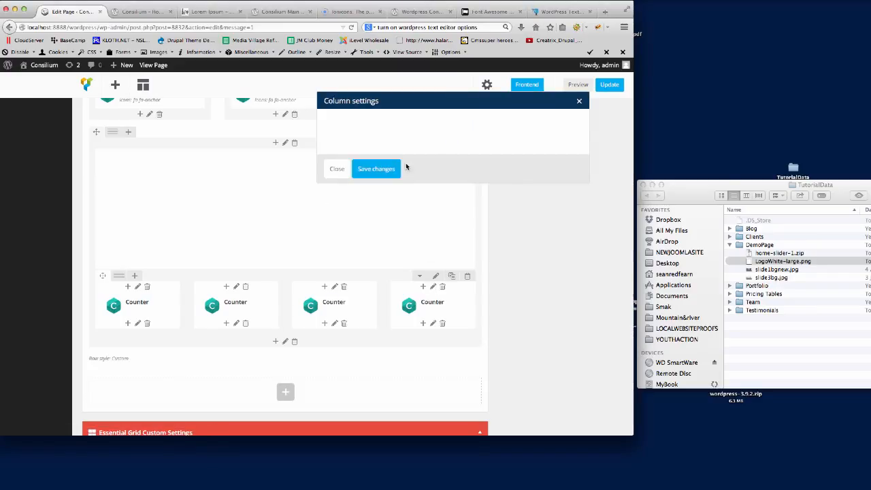
pyautogui.click(351, 156)
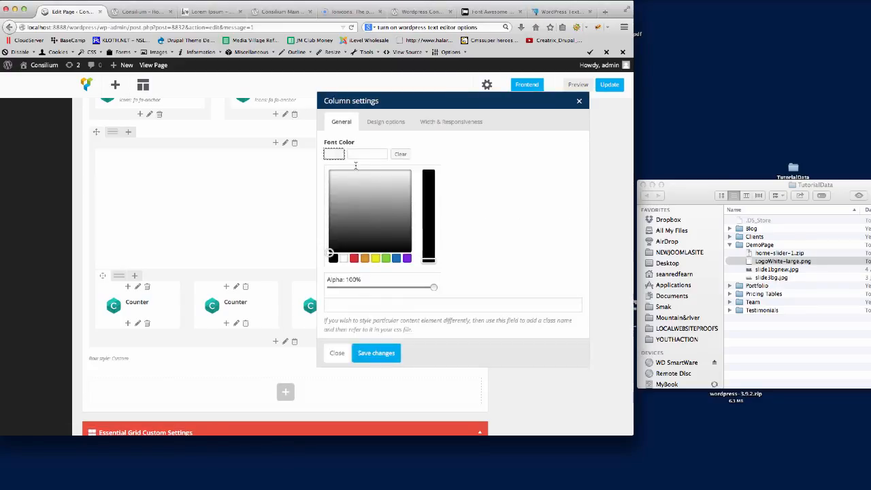
pyautogui.write('fffff')
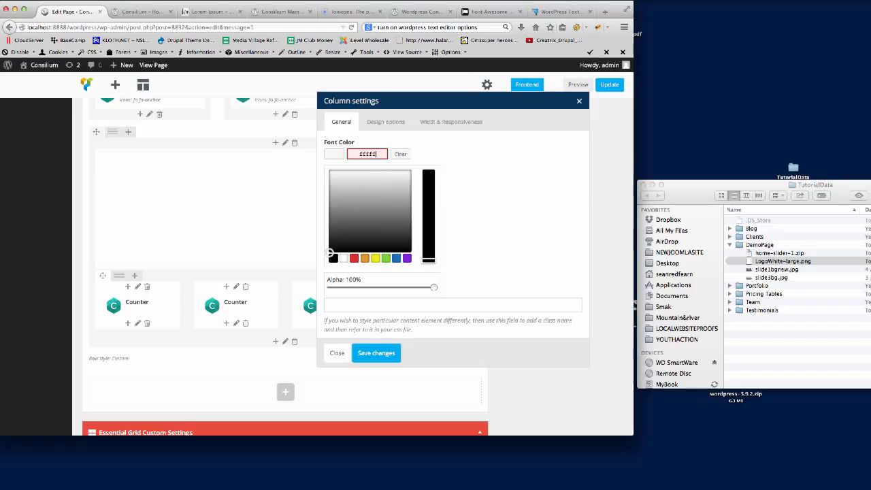
pyautogui.write('f')
pyautogui.click(364, 355)
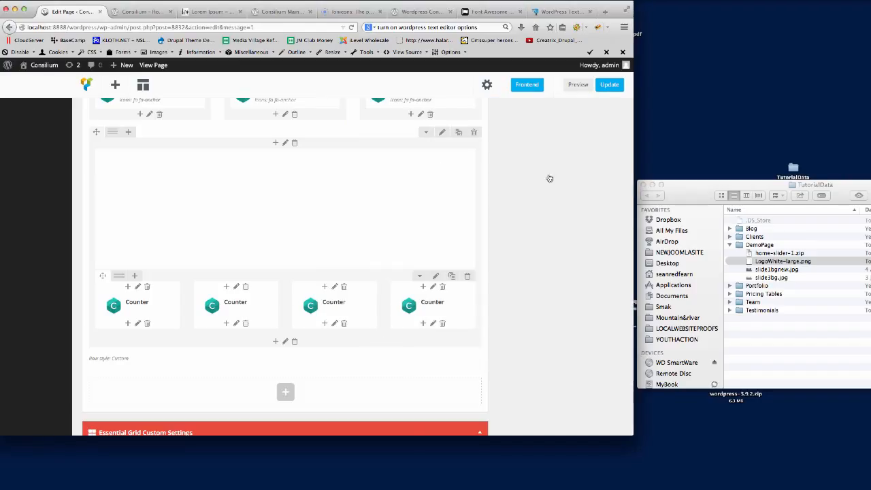
pyautogui.click(607, 85)
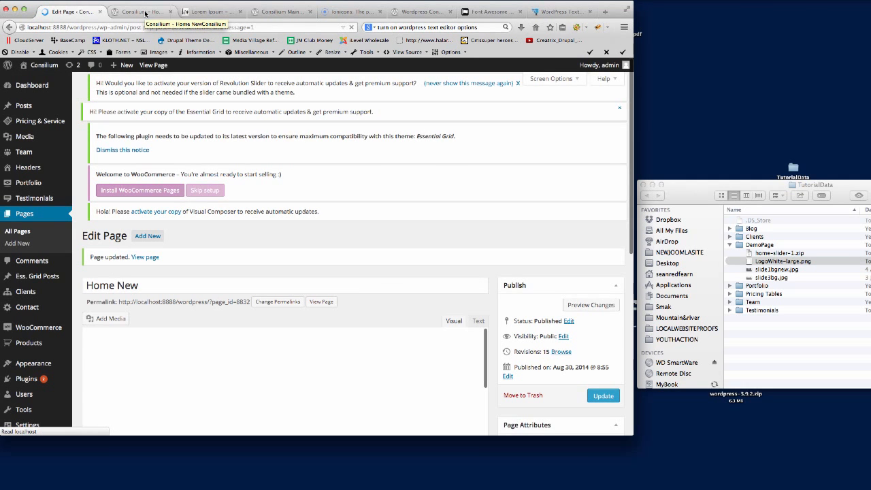
# Step: Reload the live home page and check the counters in the video row
pyautogui.click(142, 12)
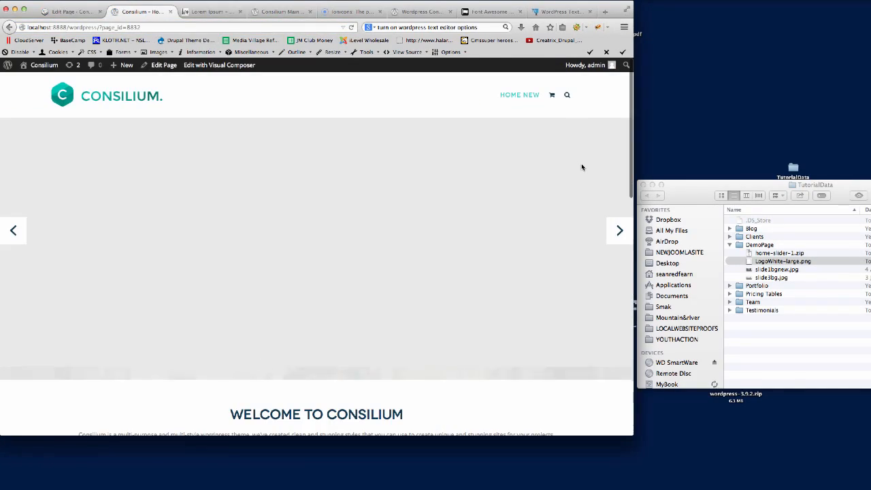
pyautogui.scroll(-5, 581, 166)
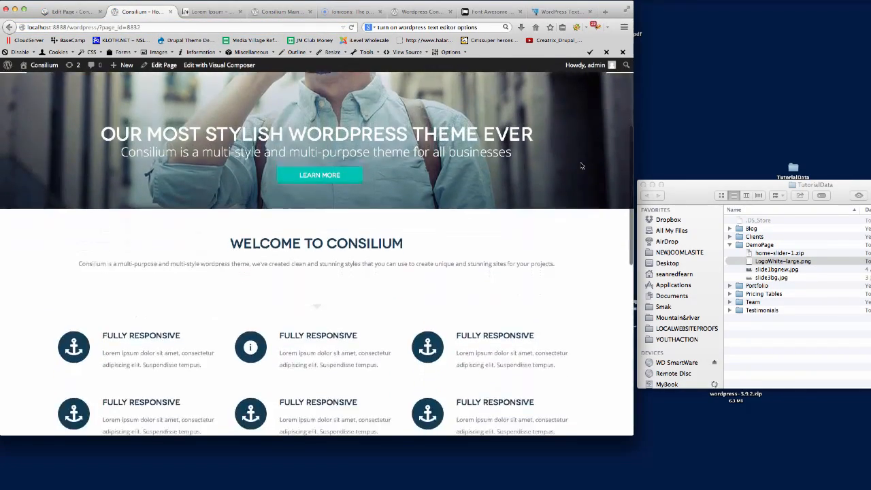
pyautogui.scroll(-5, 581, 166)
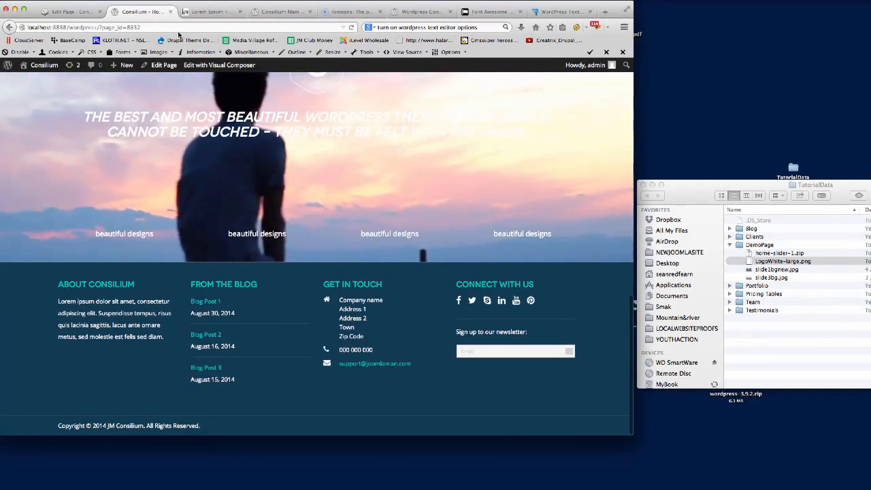
pyautogui.click(166, 28)
pyautogui.press('Return')
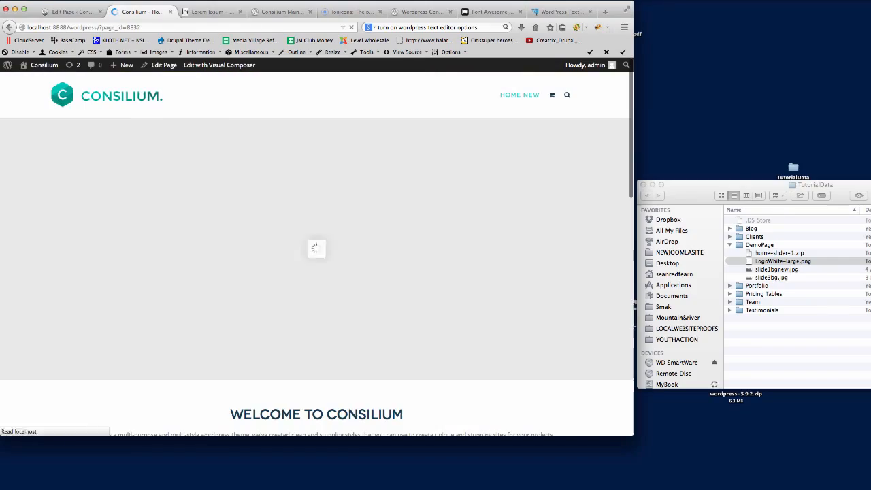
pyautogui.scroll(-5, 533, 186)
pyautogui.scroll(-5, 535, 191)
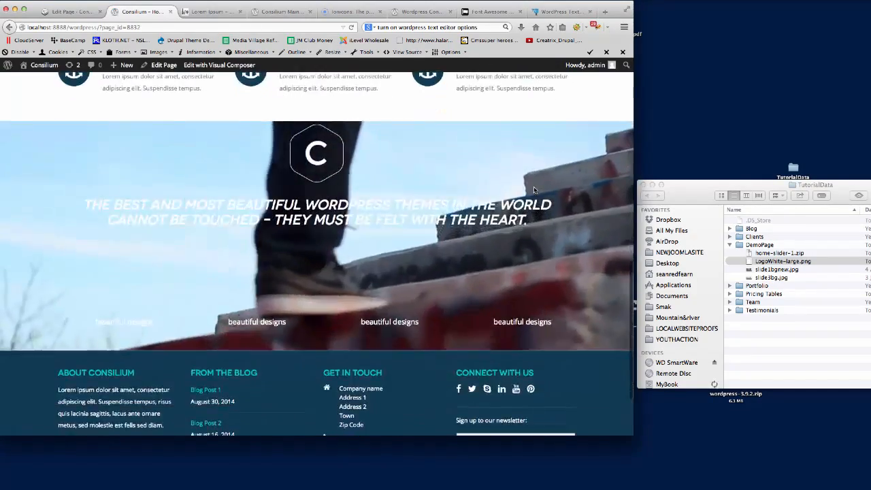
pyautogui.press('super+r')
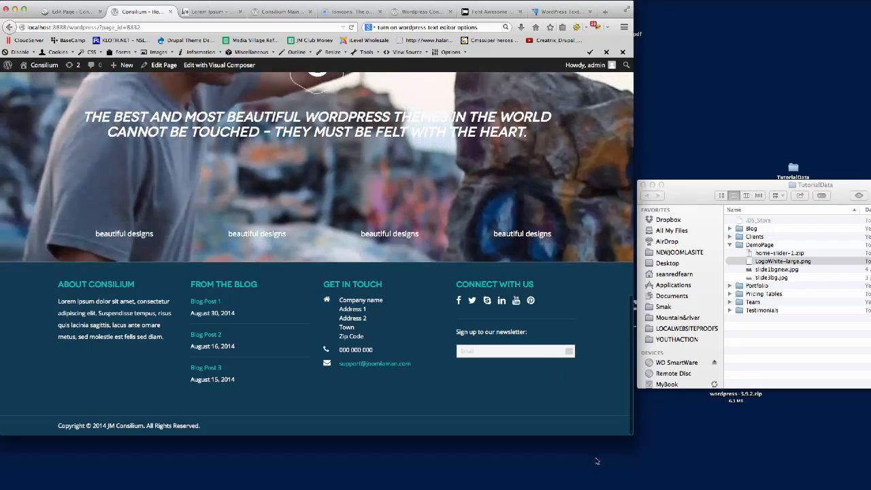
# Step: Enlarge the browser window and examine the video row's spacing and counter colors on the live page
pyautogui.moveTo(632, 434); pyautogui.dragTo(697, 489)
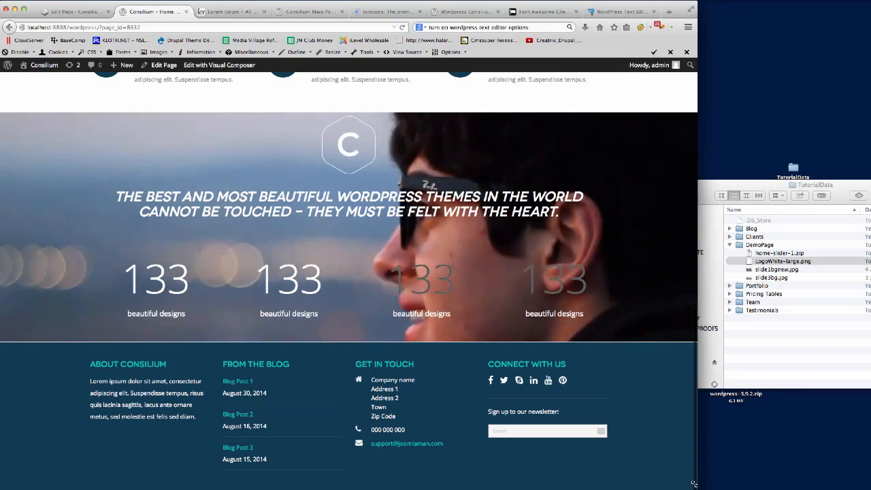
pyautogui.moveTo(697, 488); pyautogui.dragTo(698, 484)
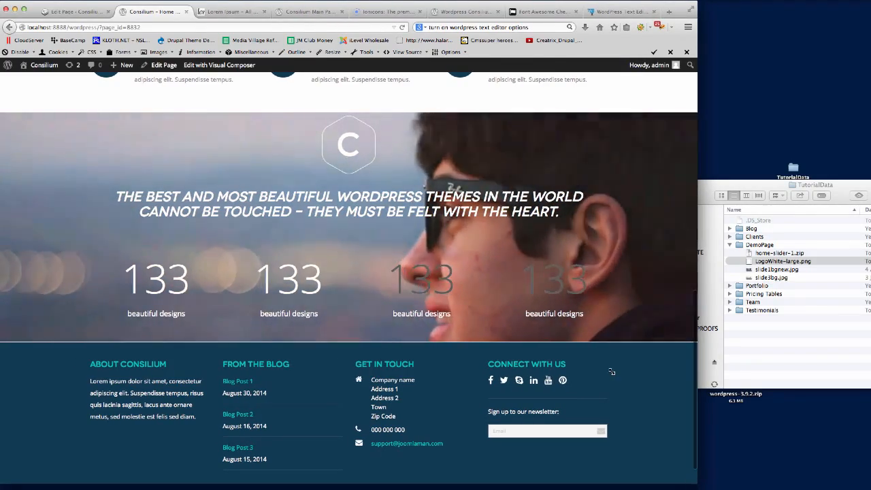
pyautogui.scroll(-1, 477, 354)
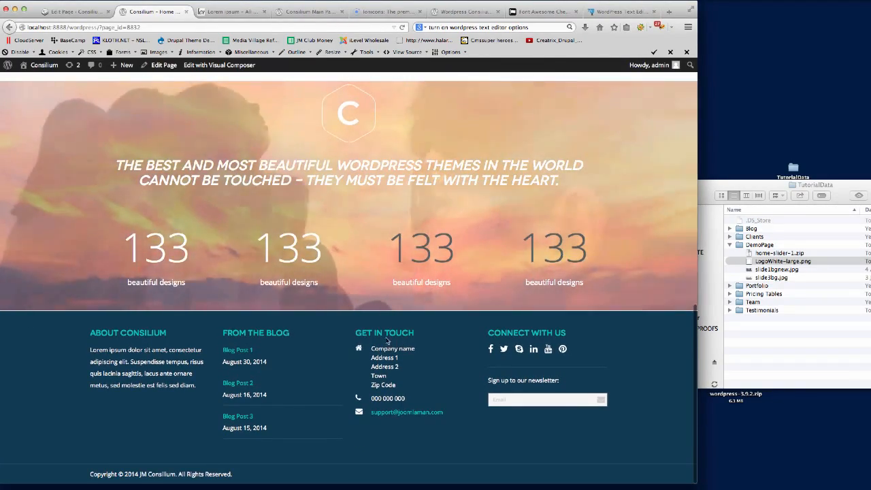
pyautogui.scroll(3, 378, 320)
pyautogui.scroll(2, 372, 306)
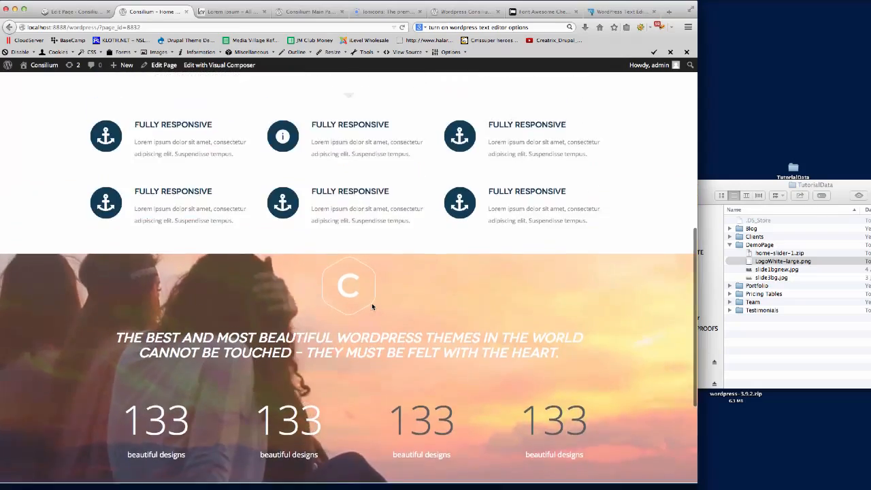
pyautogui.scroll(-4, 372, 306)
pyautogui.scroll(2, 372, 306)
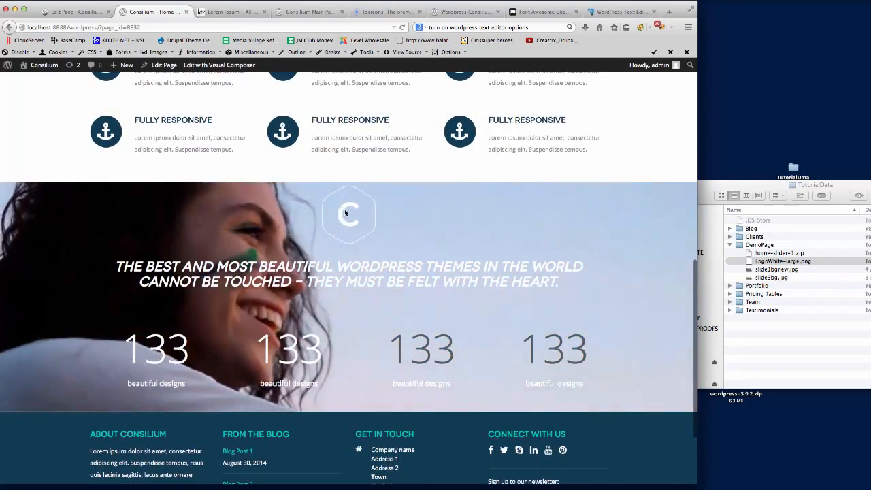
# Step: Set the video background row's top padding to 60px and bottom padding to 60, then save the row settings
pyautogui.click(69, 12)
pyautogui.scroll(-15, 320, 310)
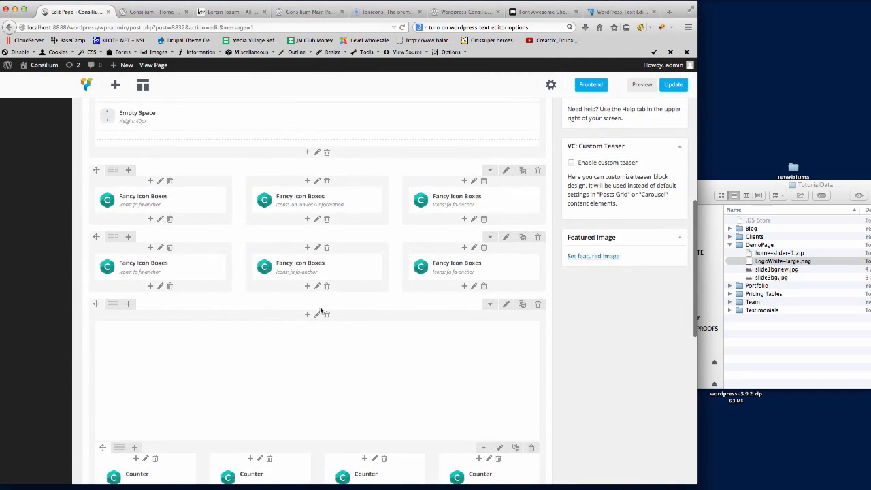
pyautogui.click(506, 161)
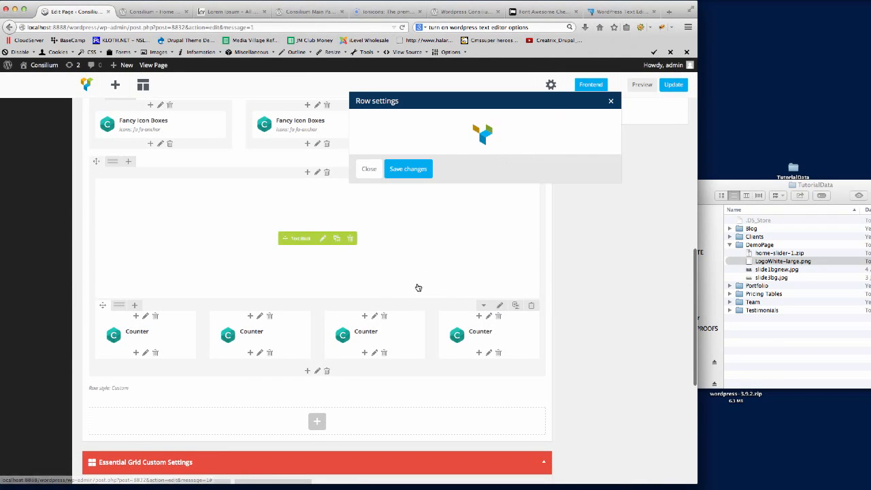
pyautogui.click(160, 12)
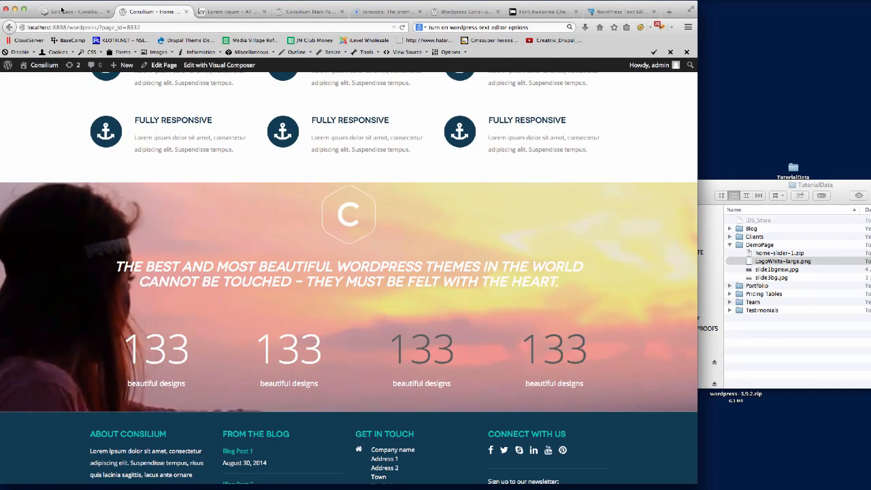
pyautogui.click(62, 11)
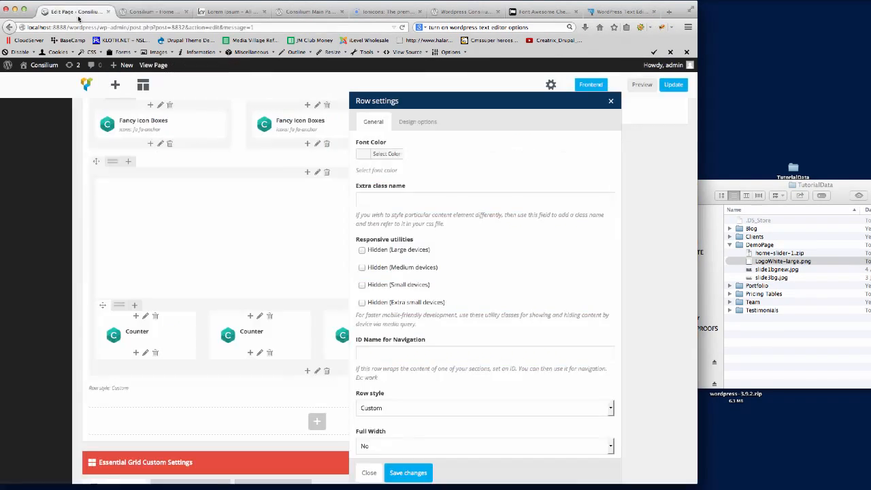
pyautogui.click(415, 121)
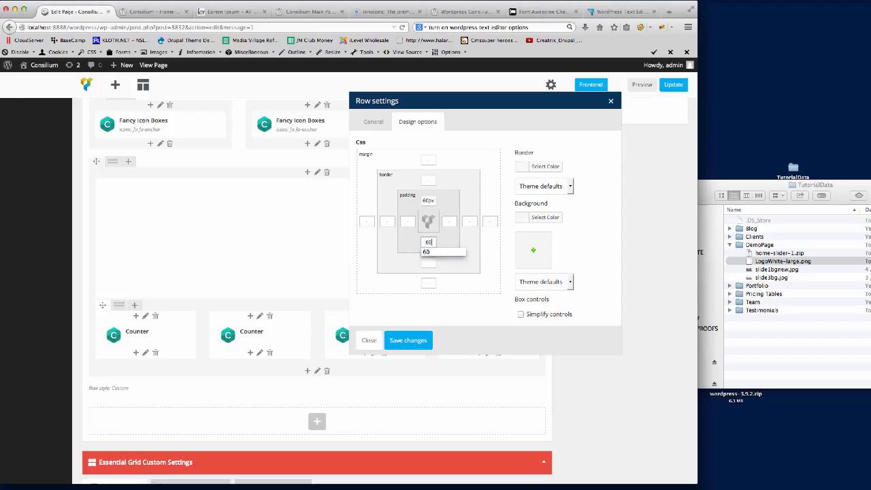
pyautogui.click(409, 340)
pyautogui.hotkey('ctrl', 'Tab')
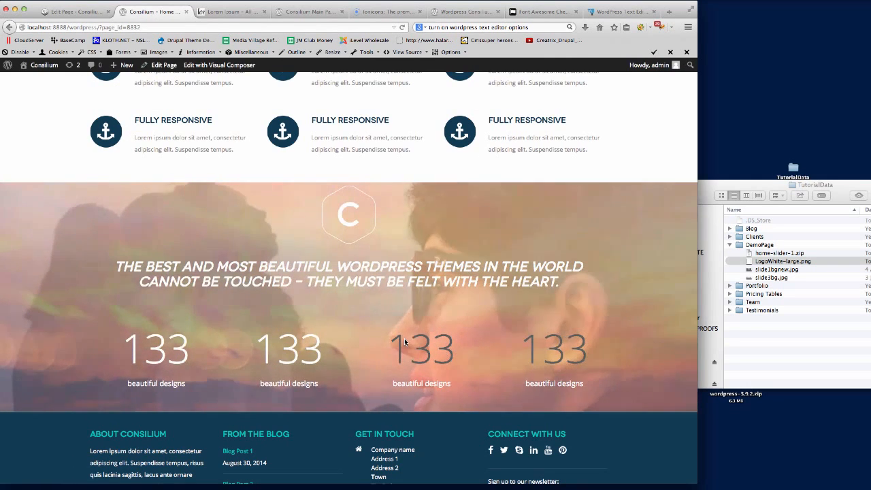
# Step: Set the font color of the third Counter element to ffffff and save its settings
pyautogui.click(80, 12)
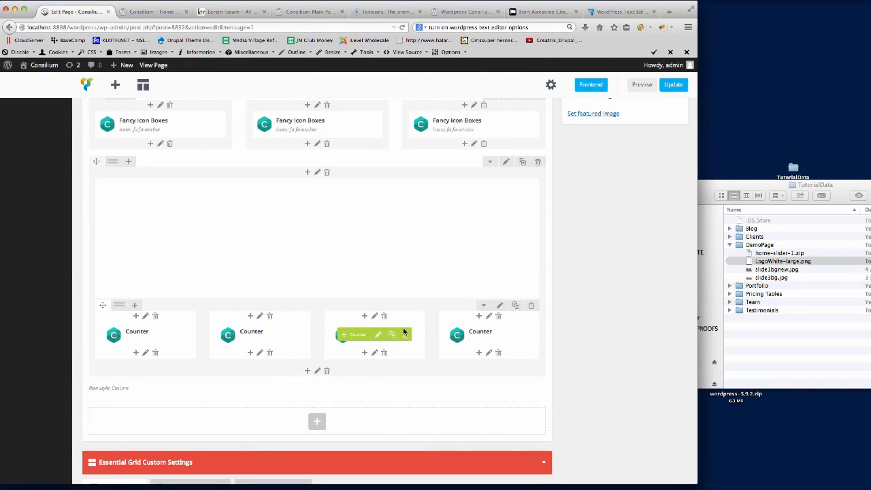
pyautogui.click(382, 336)
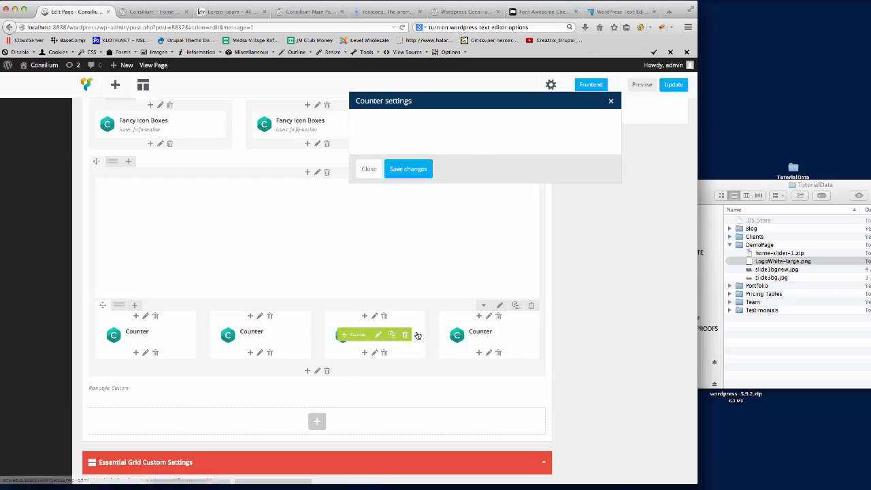
pyautogui.click(388, 354)
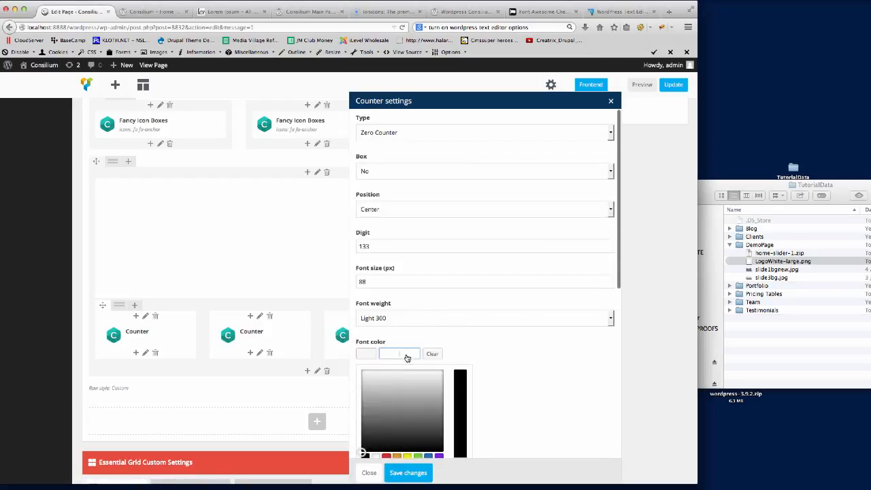
pyautogui.write('ffffff')
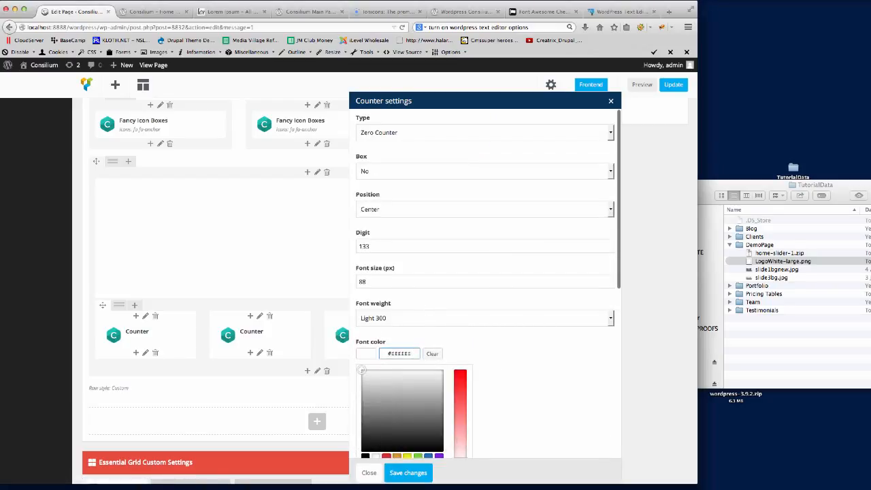
pyautogui.click(409, 473)
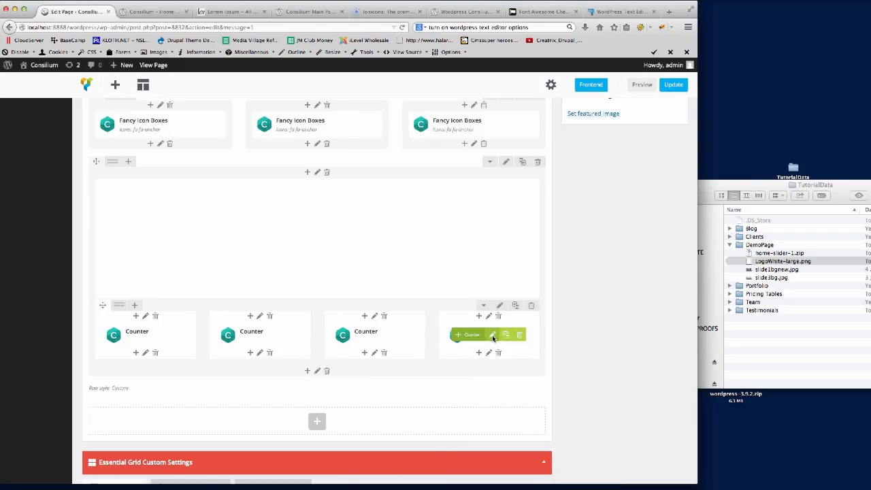
# Step: Set the font color of the fourth Counter element to white, save its settings, and update the page
pyautogui.click(492, 335)
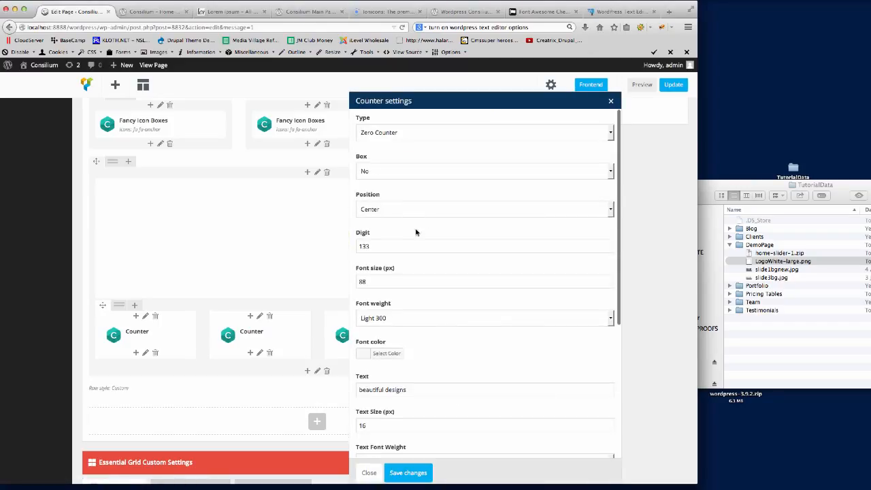
pyautogui.click(388, 353)
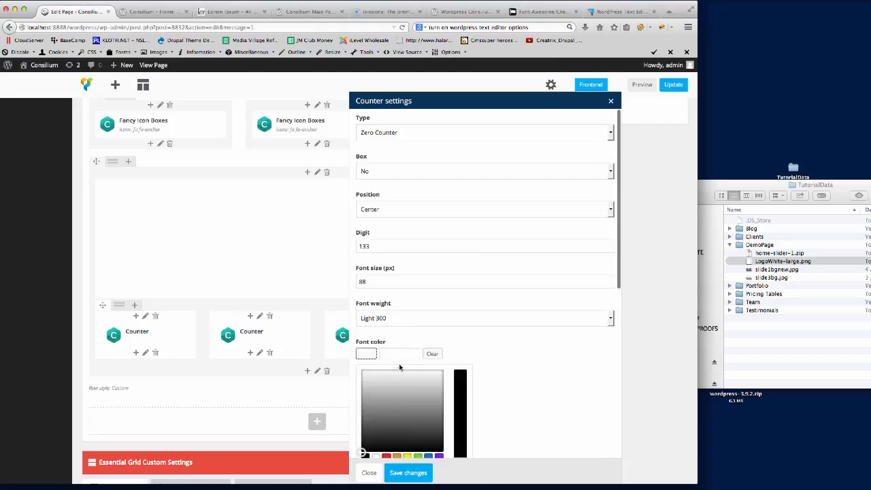
pyautogui.click(414, 472)
pyautogui.click(672, 85)
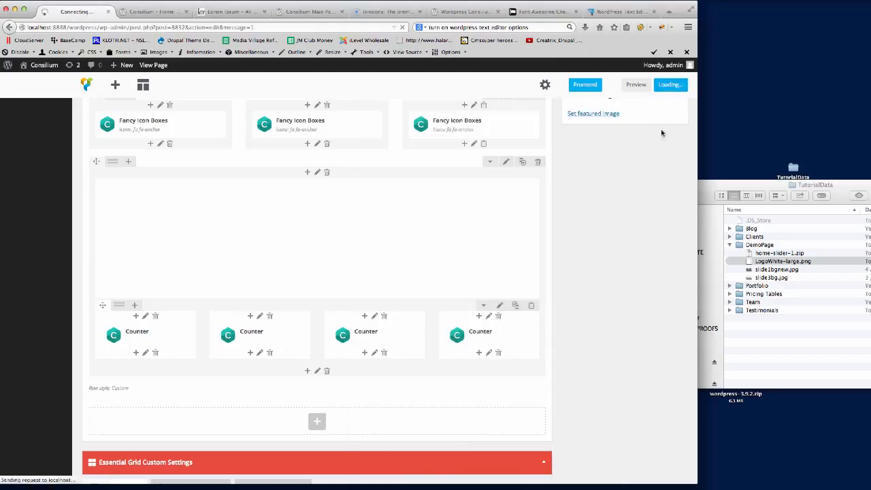
# Step: Reload the live home page and check the video row's padding and counter colors
pyautogui.click(155, 14)
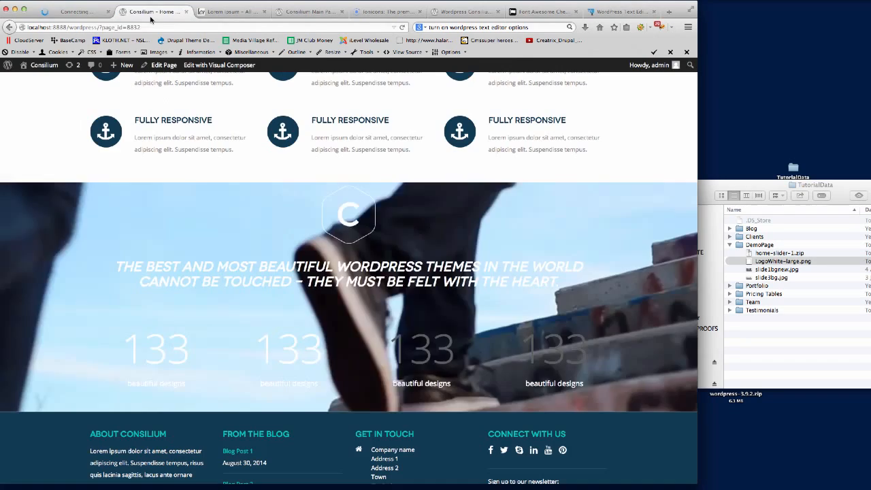
pyautogui.click(145, 27)
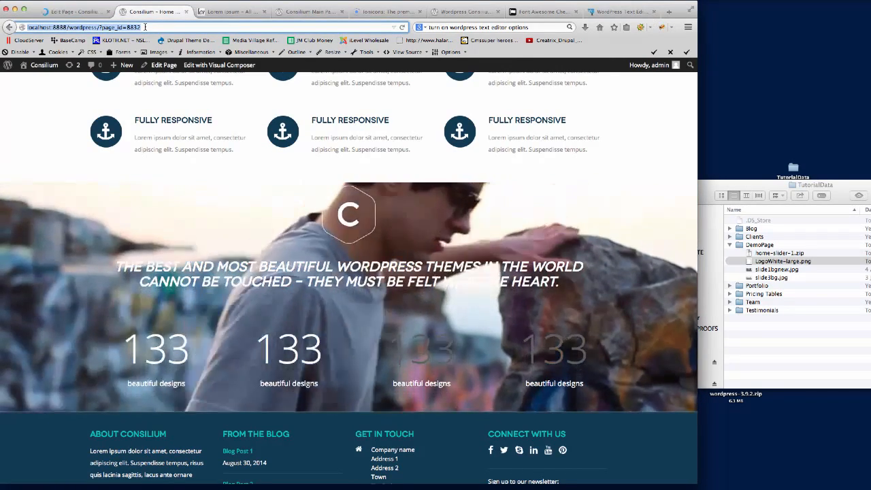
pyautogui.press('Return')
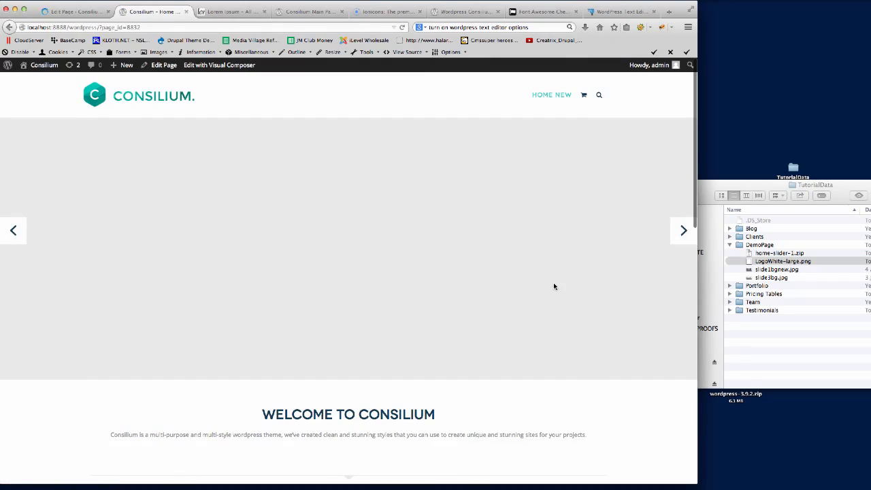
pyautogui.scroll(-5, 607, 281)
pyautogui.scroll(-12, 607, 281)
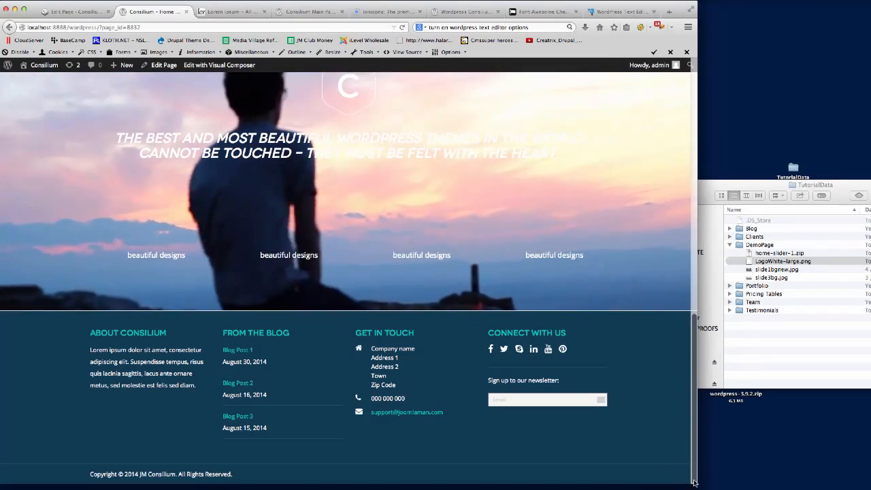
pyautogui.moveTo(694, 483)
pyautogui.mouseDown()
pyautogui.moveTo(688, 468)
pyautogui.moveTo(699, 475)
pyautogui.mouseUp()
pyautogui.scroll(3, 270, 333)
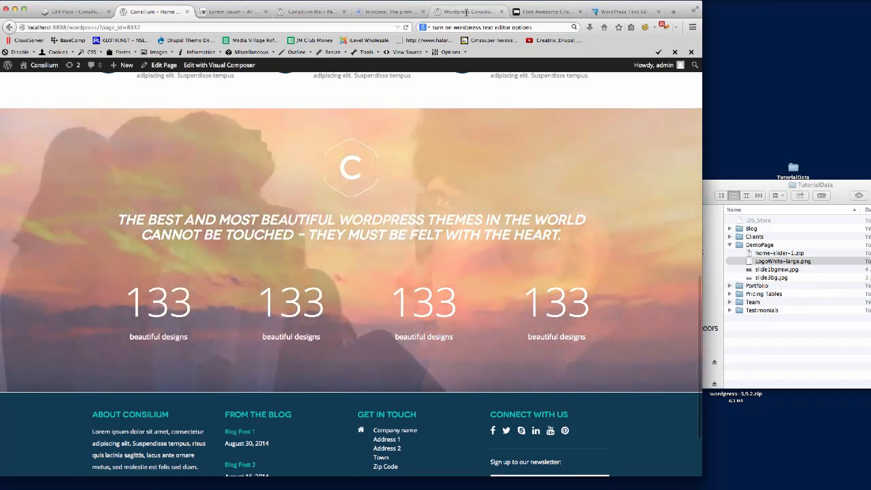
# Step: Check the section that follows the video row on the demo site and add a Text Block in a new row below the counters
pyautogui.click(468, 12)
pyautogui.scroll(-5, 531, 272)
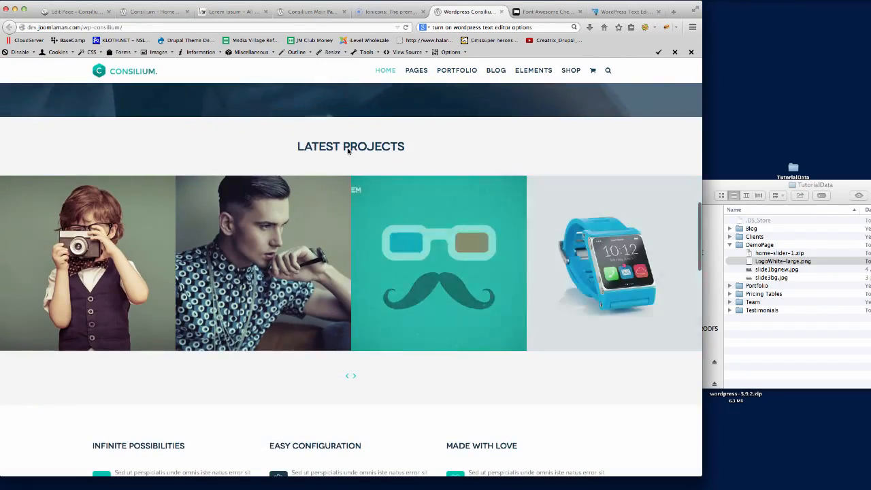
pyautogui.click(78, 12)
pyautogui.scroll(-10, 350, 288)
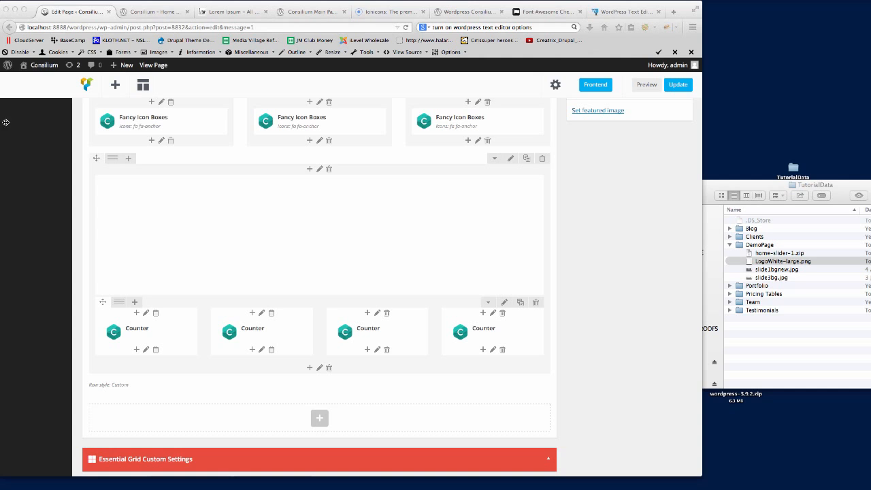
pyautogui.scroll(-3, 589, 311)
pyautogui.click(319, 349)
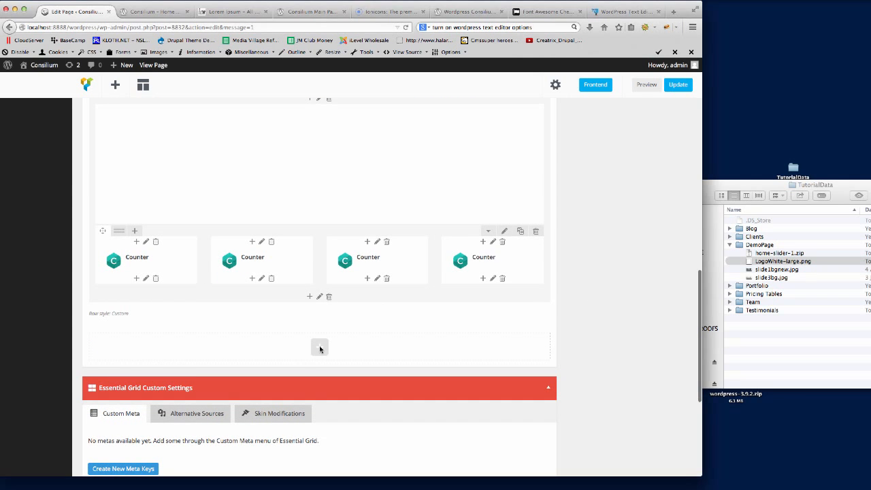
pyautogui.click(320, 348)
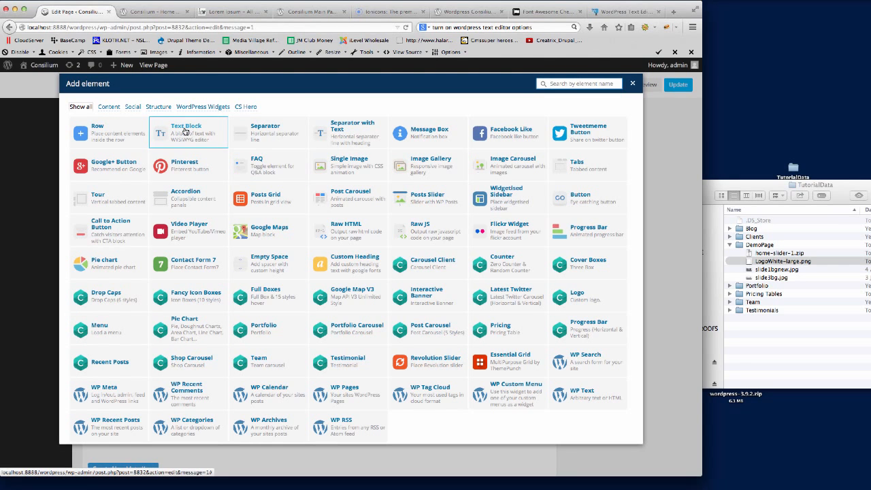
pyautogui.click(185, 130)
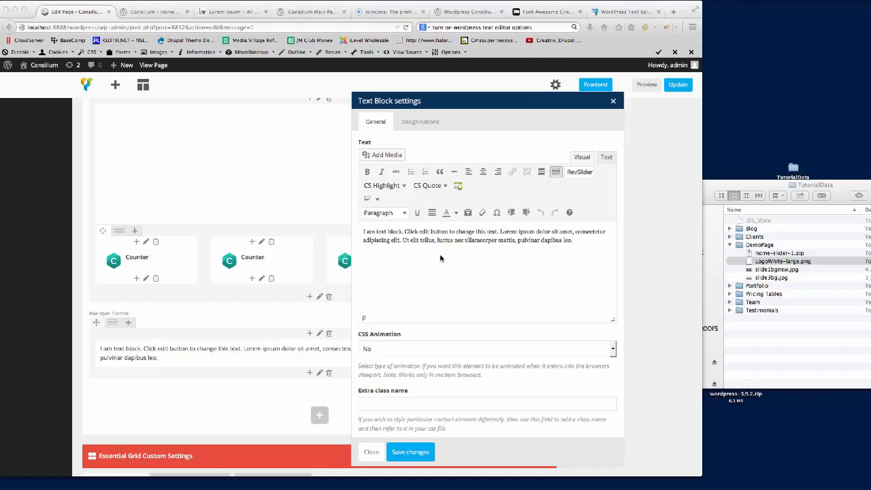
# Step: Center the text block's content and replace the placeholder text with "latest projects"
pyautogui.tripleClick(442, 246)
pyautogui.click(484, 174)
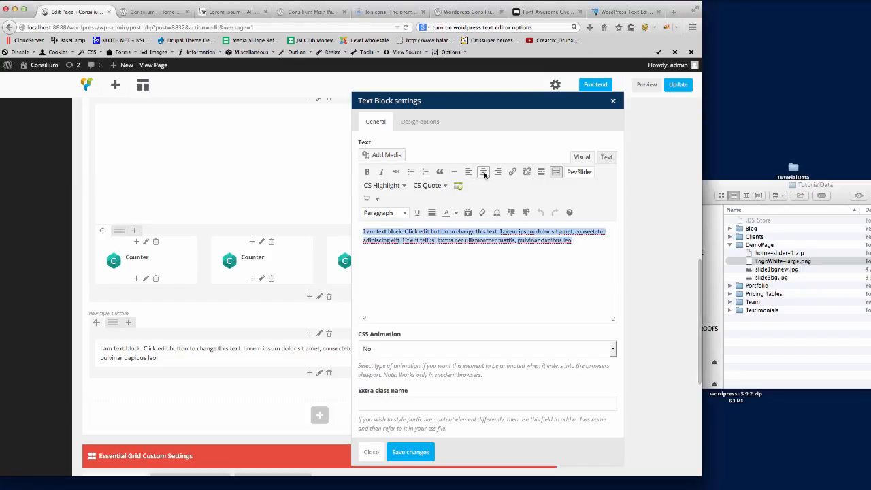
pyautogui.click(484, 174)
pyautogui.press('BackSpace')
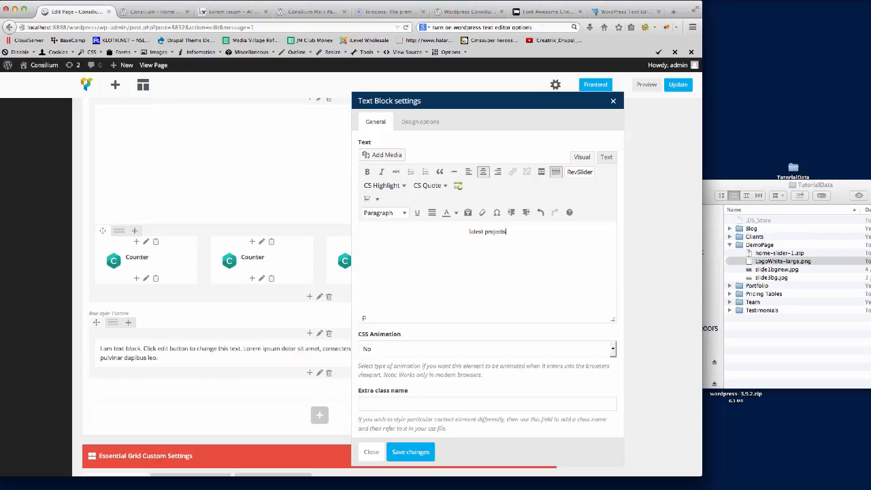
# Step: Format the "latest projects" text as Heading 3 and save the text block settings
pyautogui.press('super+Tab')
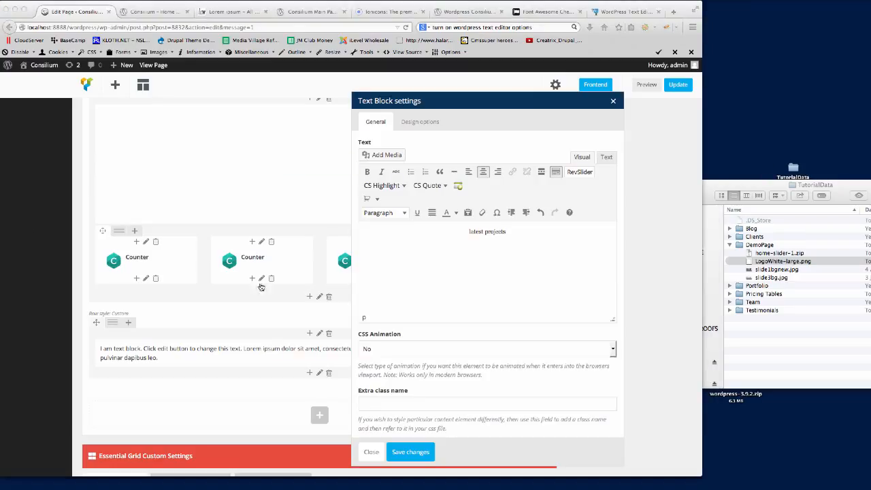
pyautogui.click(486, 232)
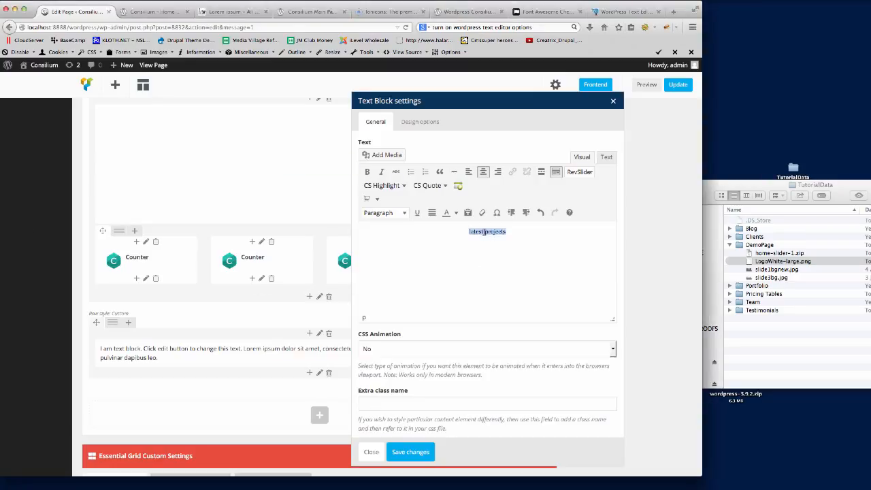
pyautogui.click(403, 213)
pyautogui.click(391, 327)
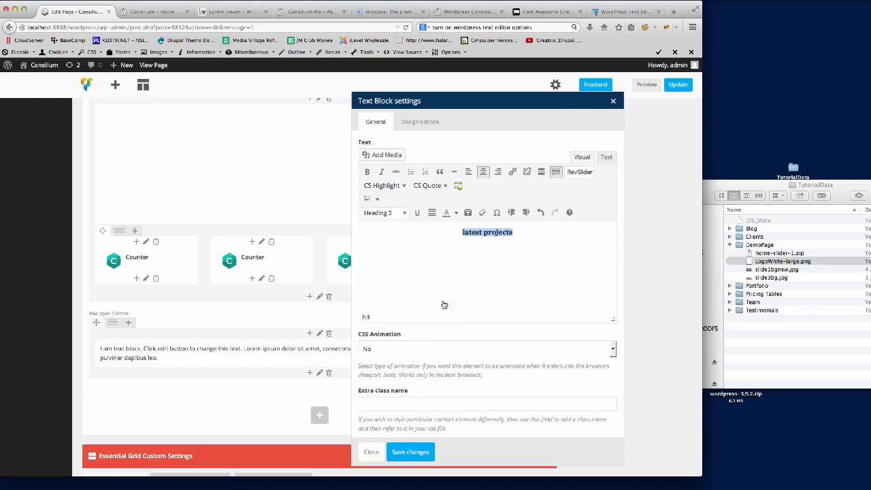
pyautogui.click(512, 285)
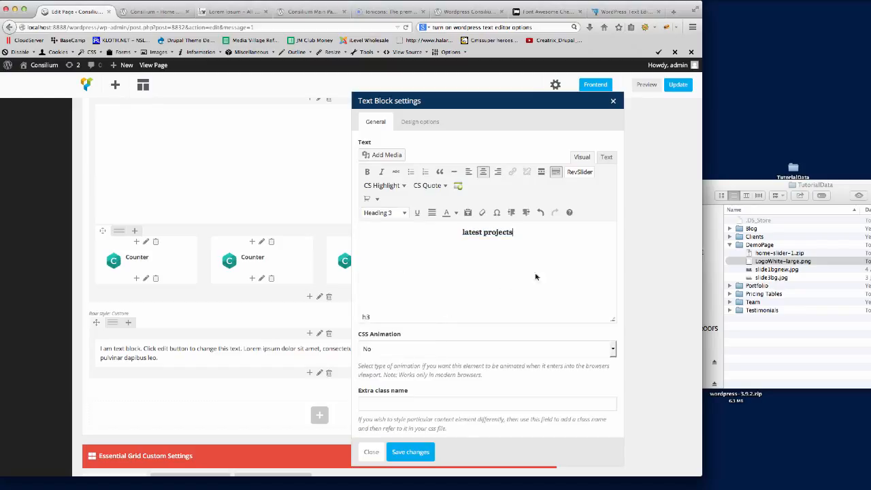
pyautogui.click(411, 451)
# Step: Check the Latest Projects section on the demo site and set the "latest projects" row's top and bottom padding to 20px
pyautogui.scroll(-2, 604, 281)
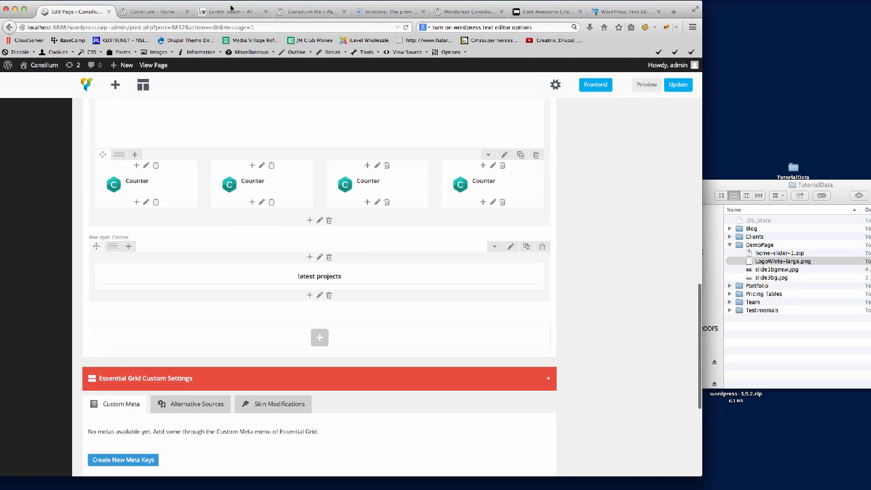
pyautogui.click(477, 11)
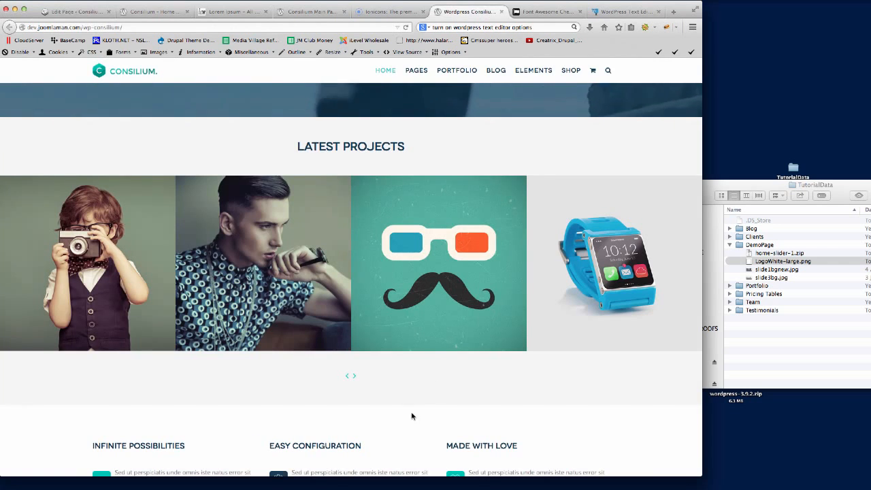
pyautogui.click(86, 13)
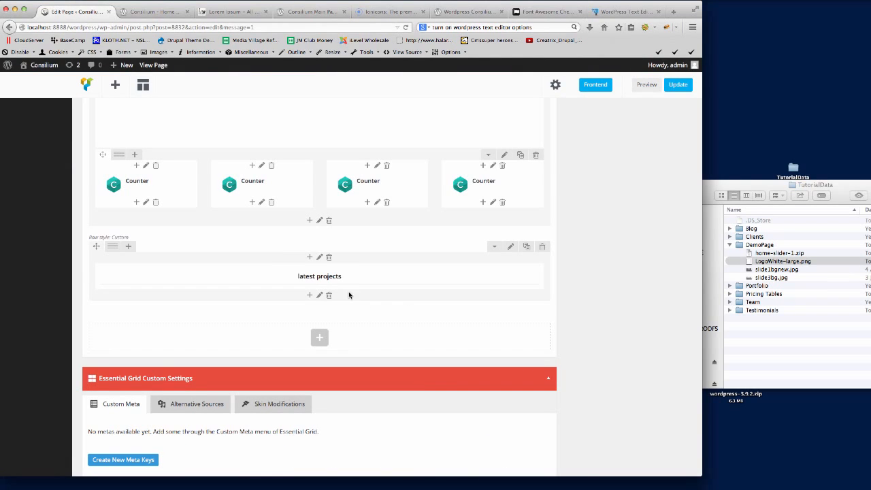
pyautogui.click(510, 246)
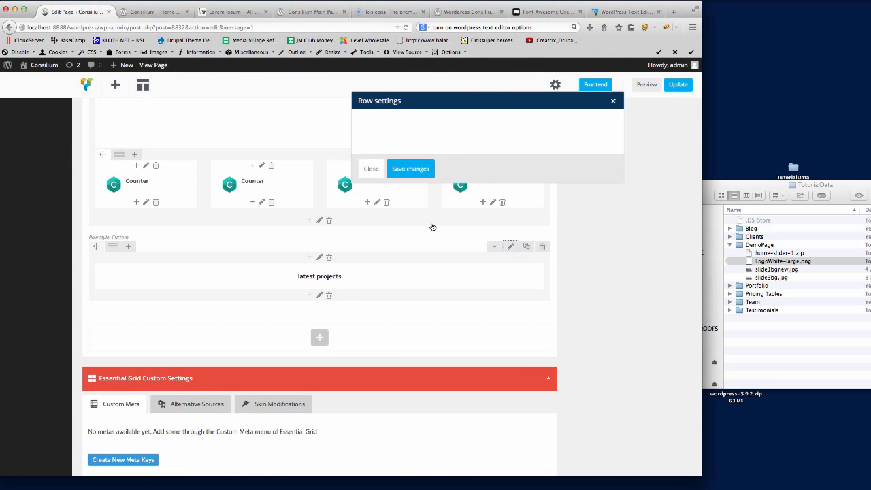
pyautogui.click(415, 121)
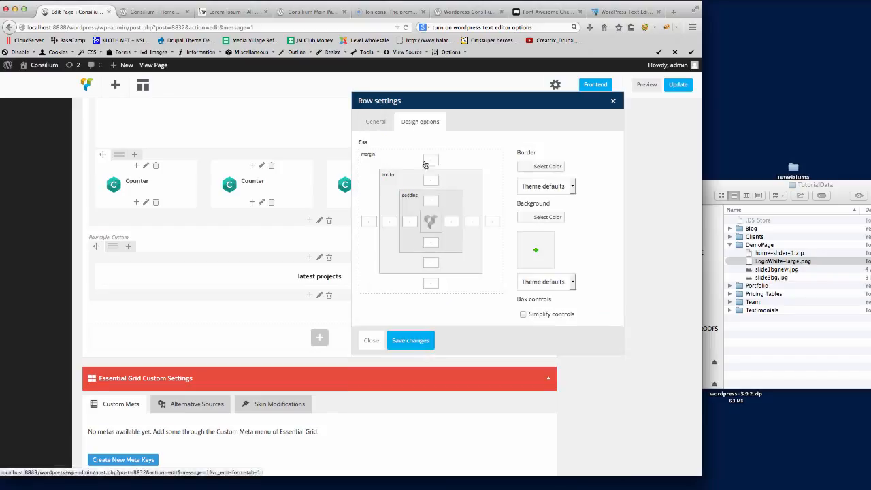
pyautogui.click(430, 199)
pyautogui.write('20px')
pyautogui.press('Tab')
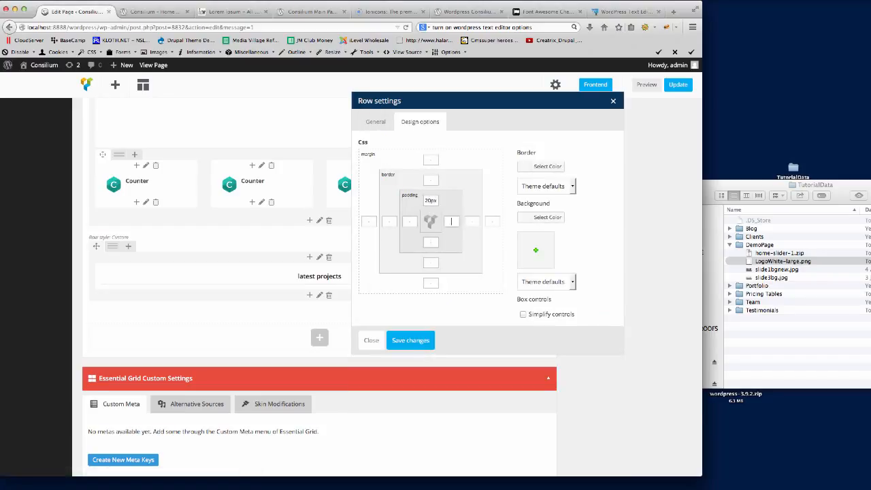
pyautogui.write('20px')
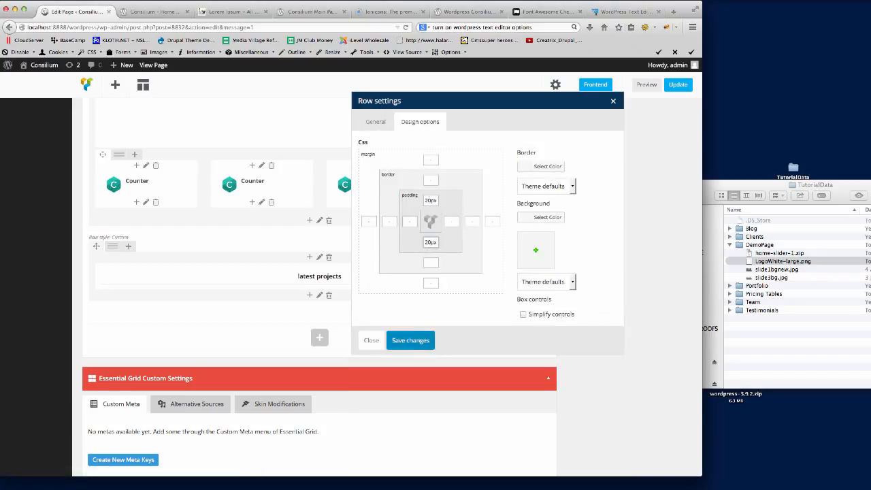
# Step: Set the row's background color to #f5f5f5, save the row settings and update the page
pyautogui.click(548, 218)
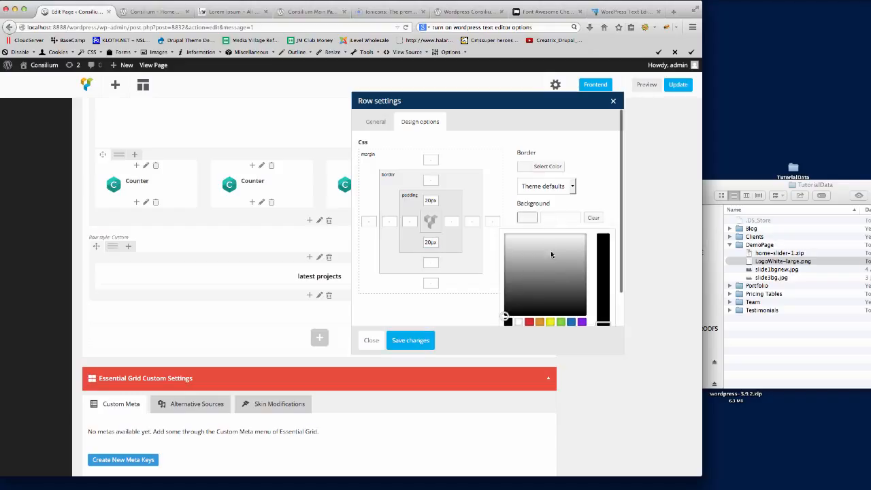
pyautogui.write('#f5f5f5')
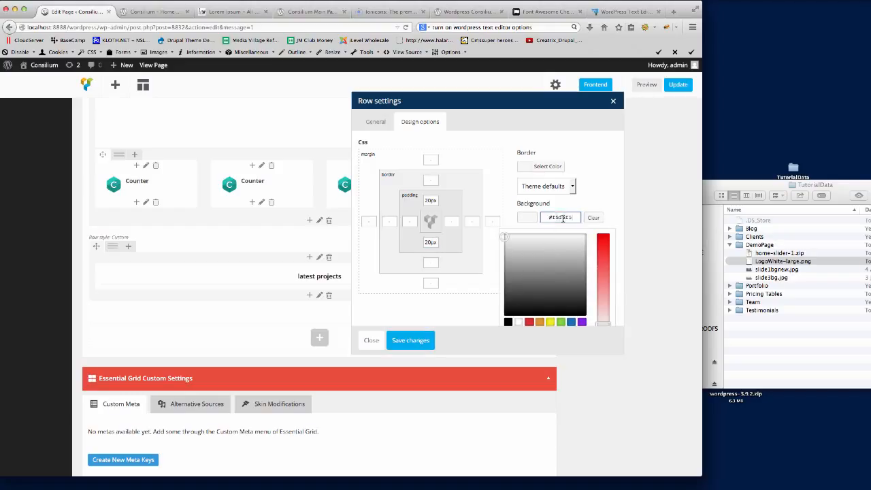
pyautogui.click(410, 342)
pyautogui.click(676, 85)
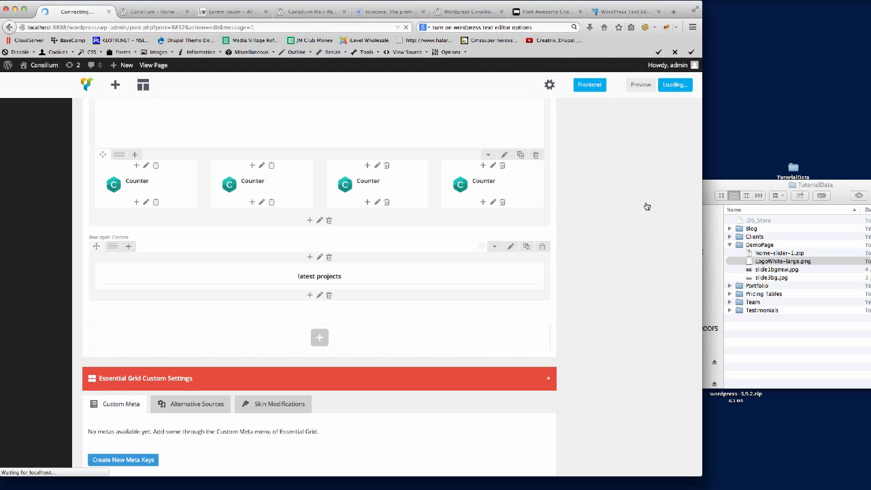
# Step: Reload the live home page and check the Latest Projects row's padding and background below the counters
pyautogui.click(155, 11)
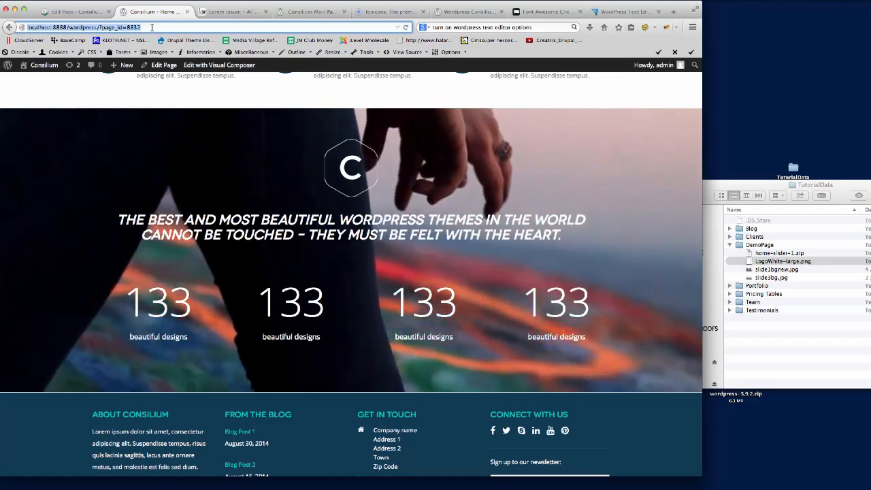
pyautogui.press('Return')
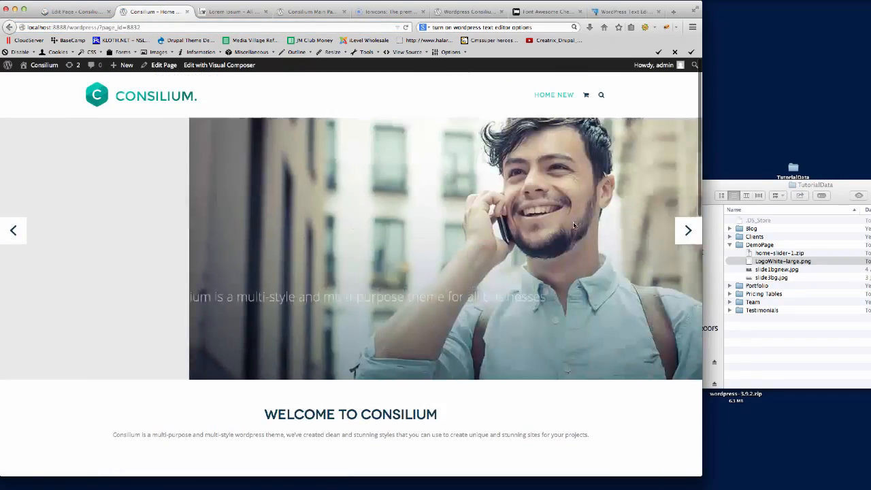
pyautogui.scroll(-8, 573, 224)
pyautogui.scroll(-3, 573, 224)
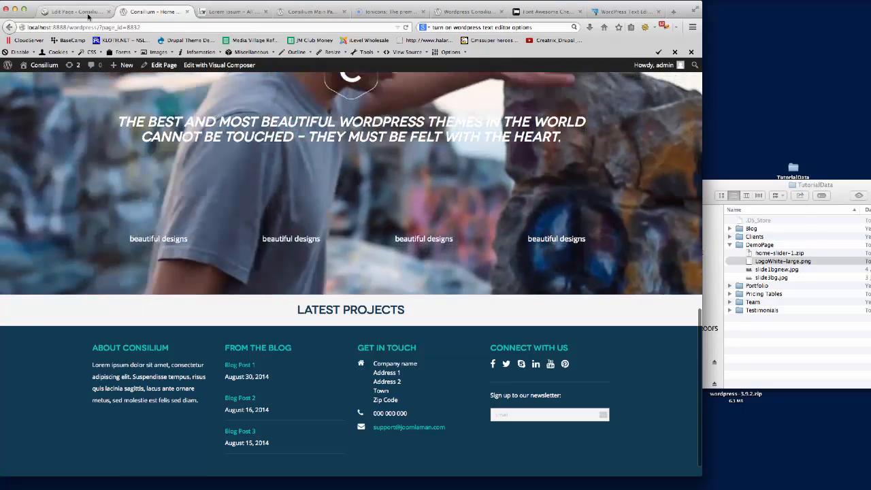
# Step: Set the "latest projects" row's top and bottom padding to 60px, save the row settings and update the page
pyautogui.click(75, 11)
pyautogui.scroll(-15, 405, 299)
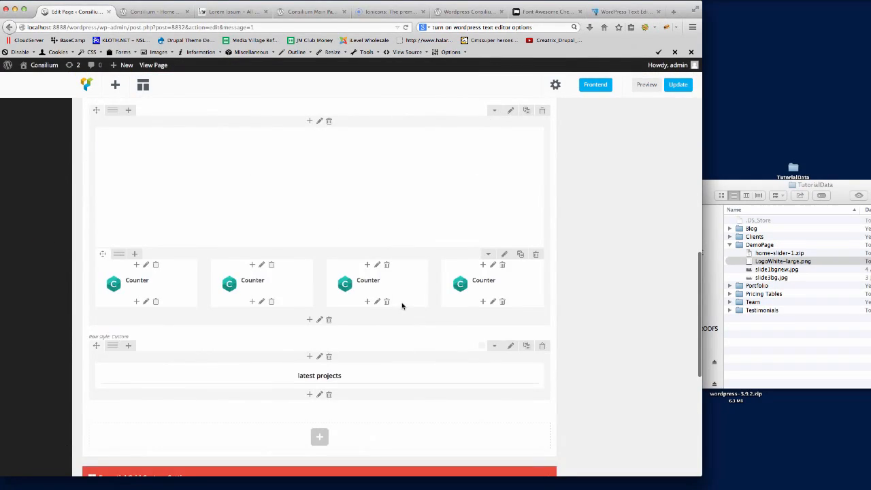
pyautogui.scroll(1, 403, 305)
pyautogui.scroll(-2, 354, 313)
pyautogui.click(324, 301)
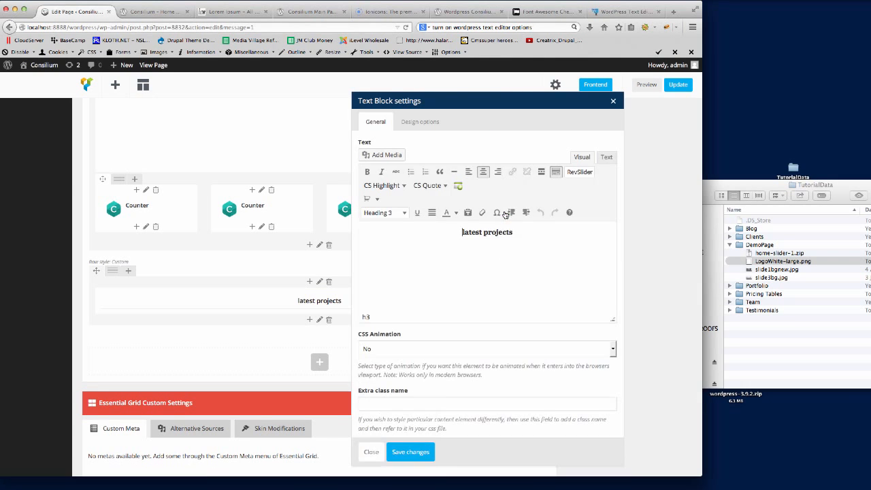
pyautogui.click(611, 102)
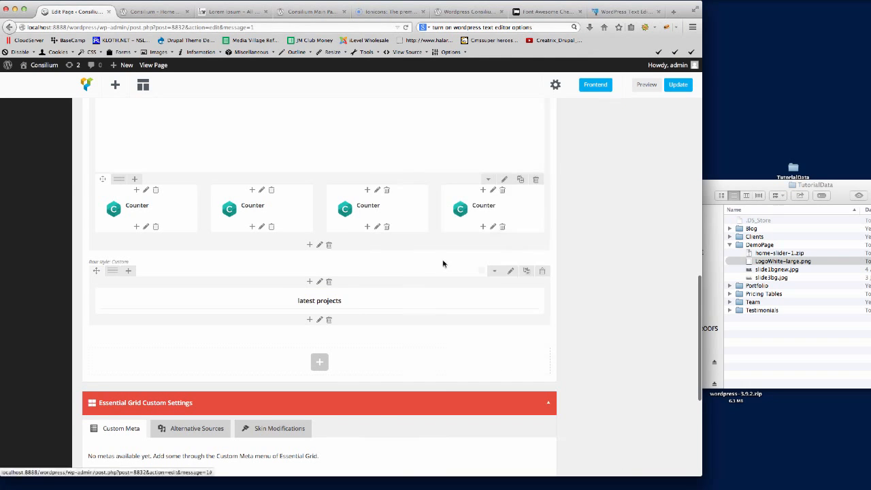
pyautogui.click(511, 270)
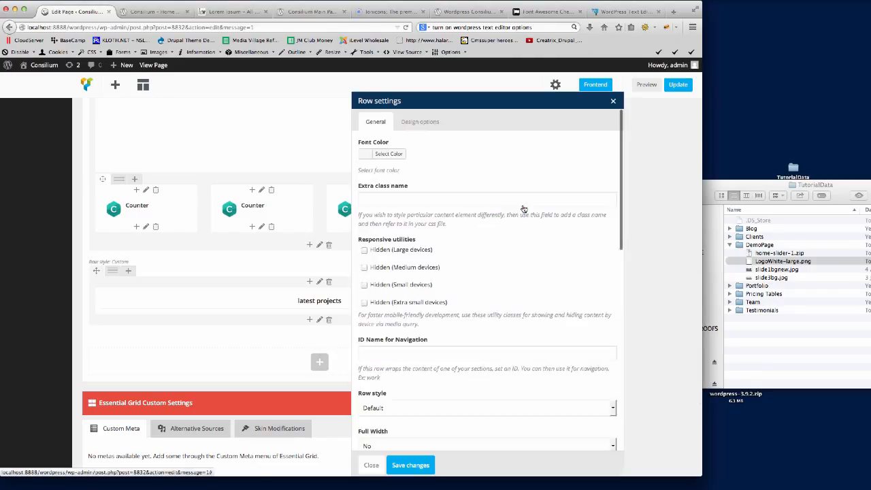
pyautogui.click(420, 122)
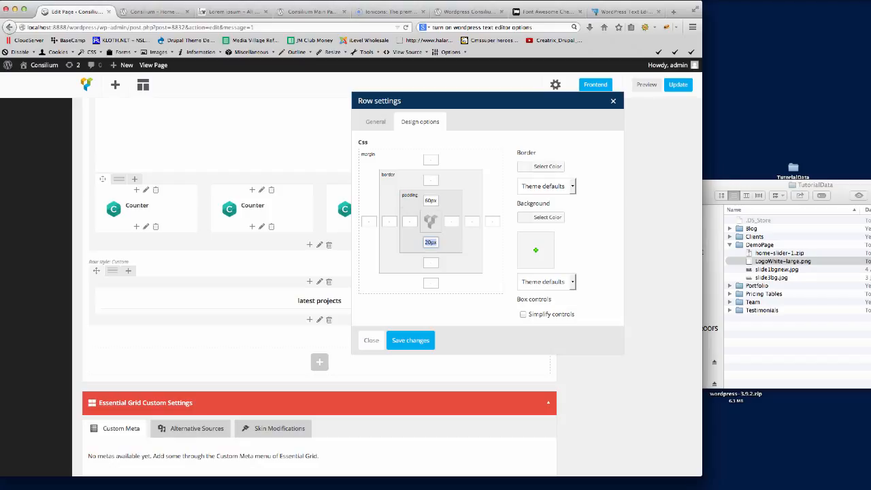
pyautogui.write('60px')
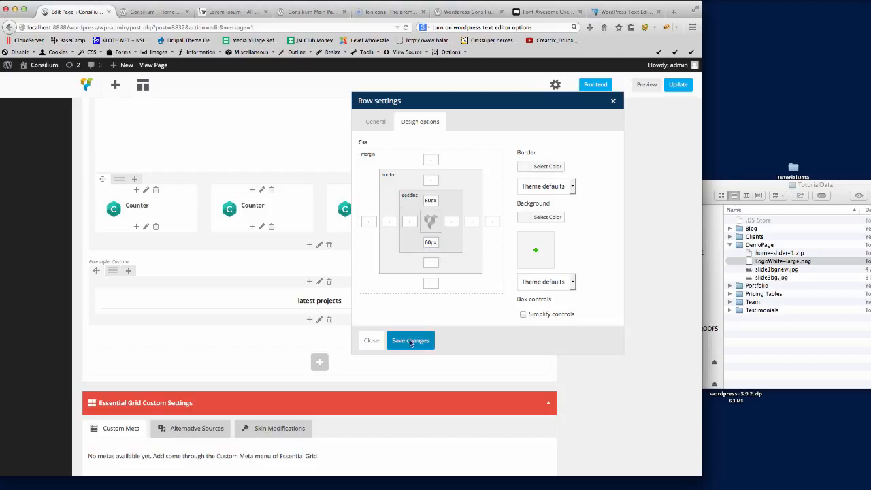
pyautogui.click(410, 341)
pyautogui.click(688, 85)
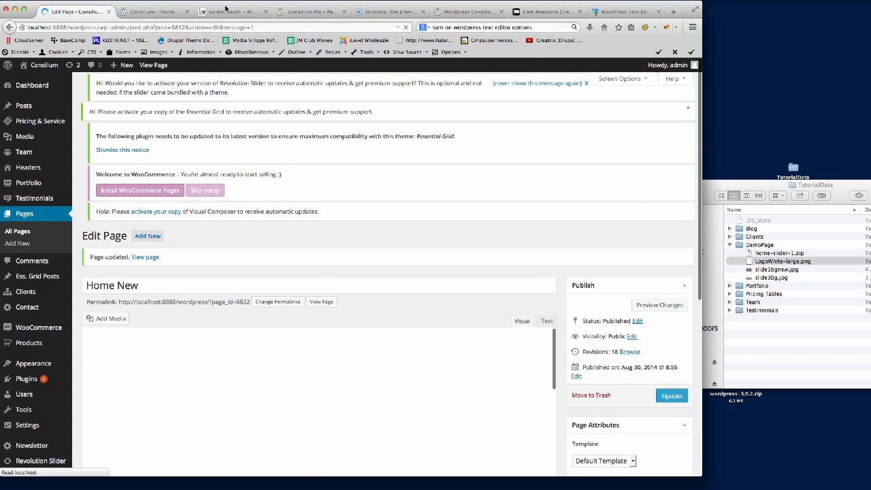
# Step: Check the projects carousel on the demo site and add a Portfolio Carousel element in a new row below "latest projects"
pyautogui.click(468, 12)
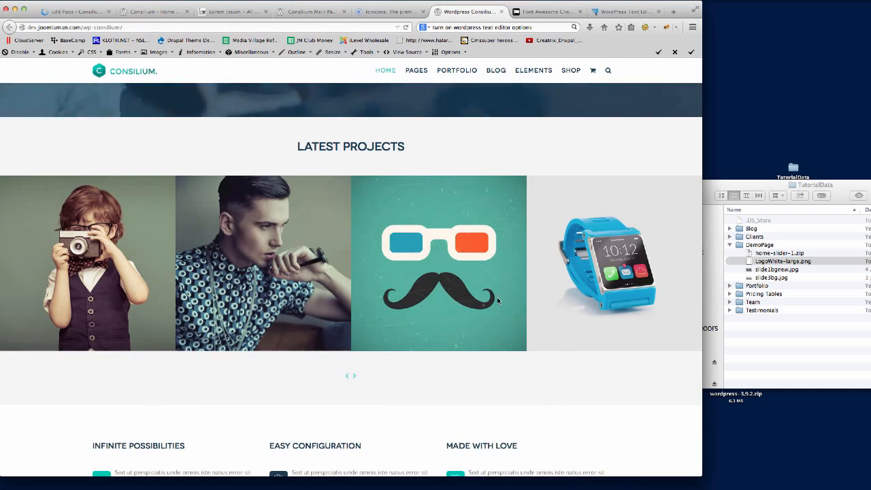
pyautogui.scroll(-1, 486, 276)
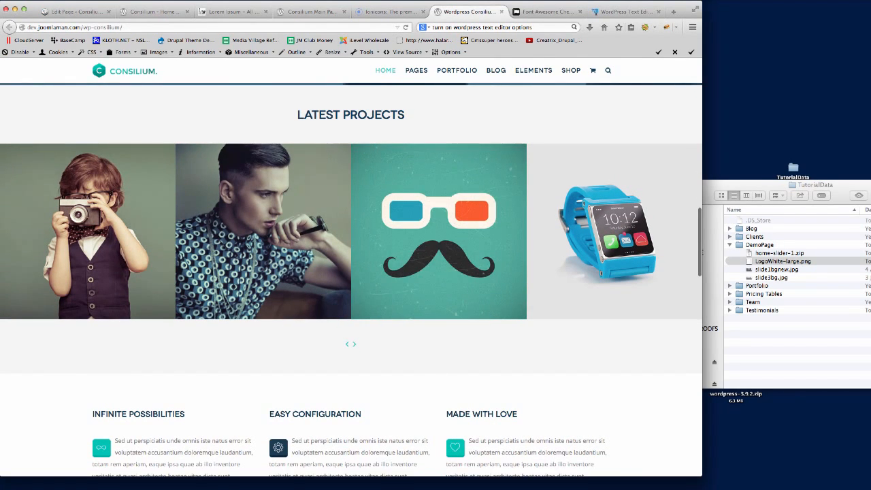
pyautogui.click(155, 11)
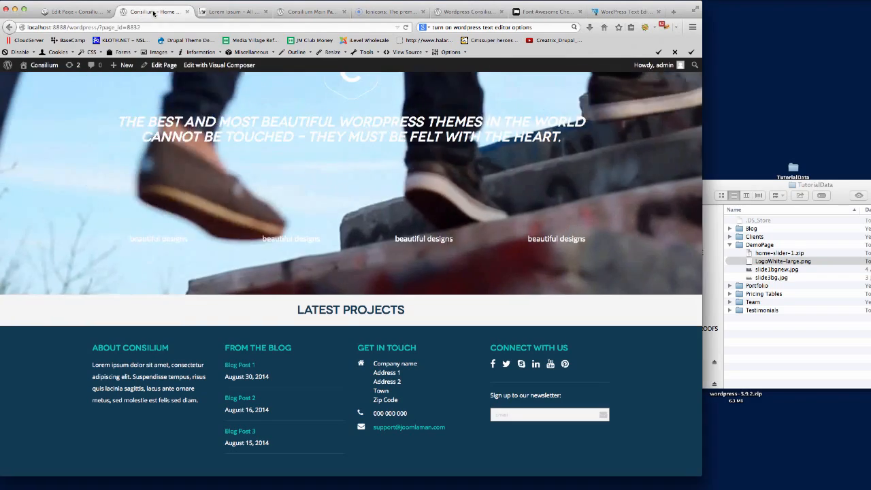
pyautogui.click(74, 12)
pyautogui.scroll(-15, 428, 262)
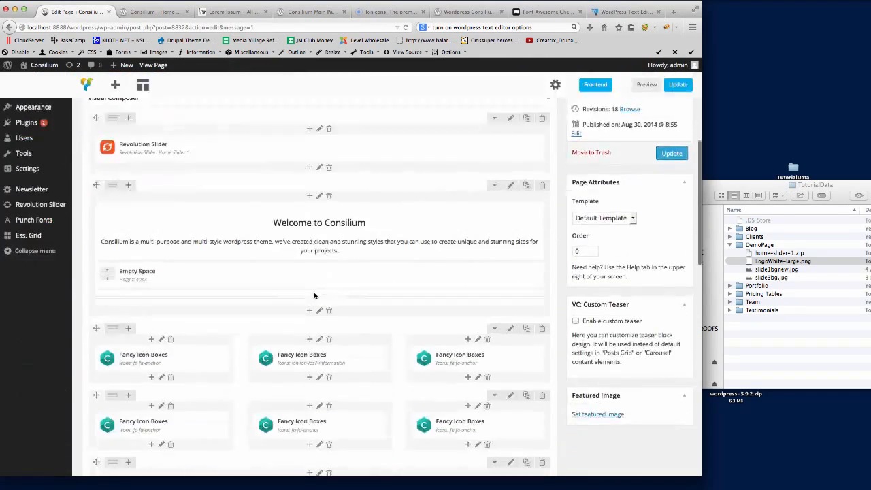
pyautogui.scroll(-5, 352, 375)
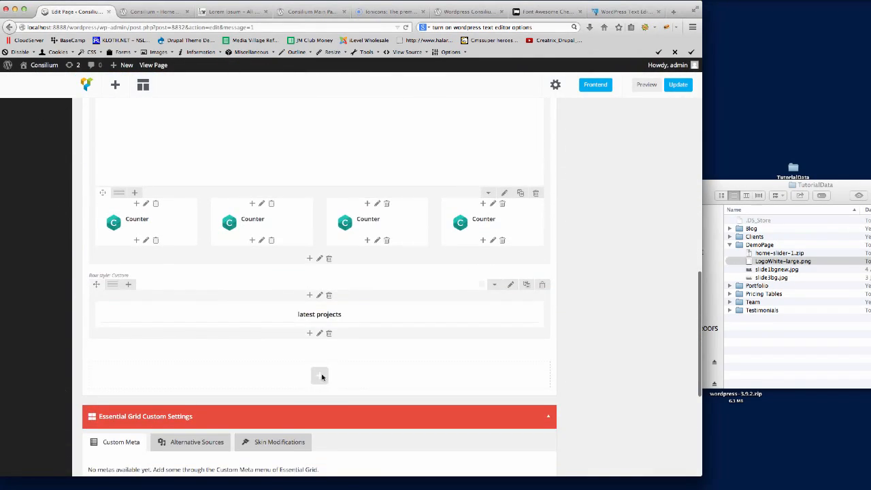
pyautogui.click(320, 376)
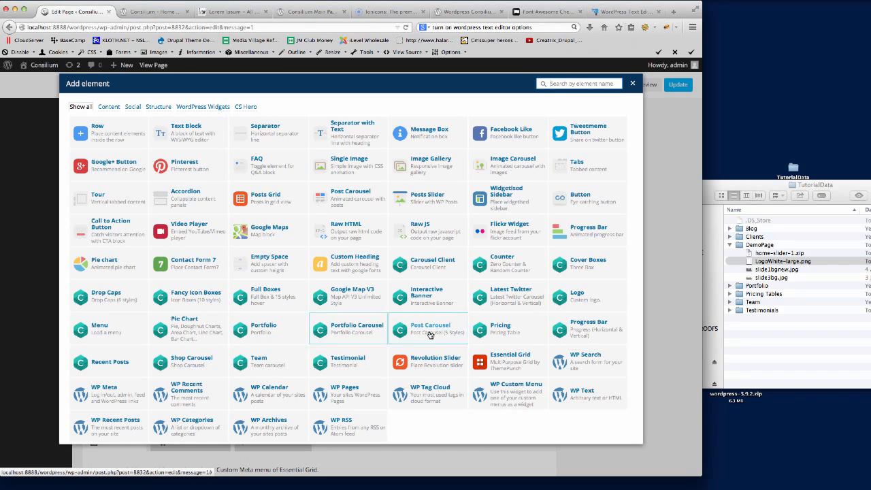
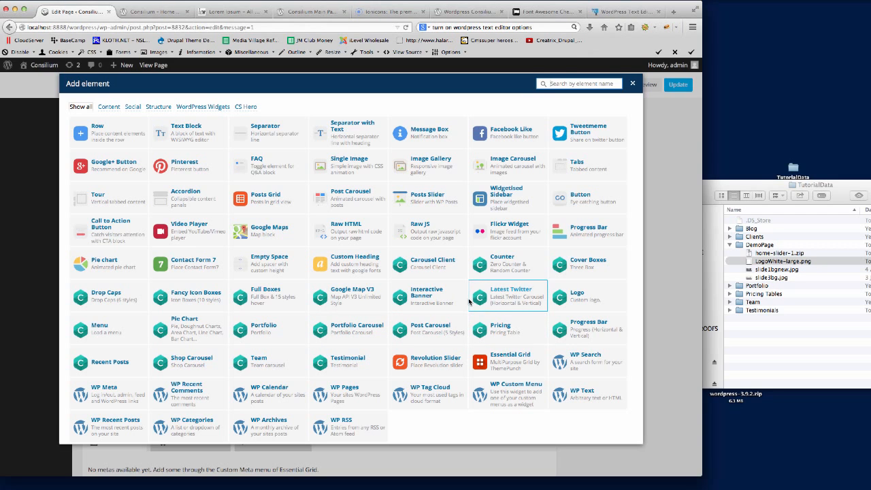
pyautogui.click(346, 332)
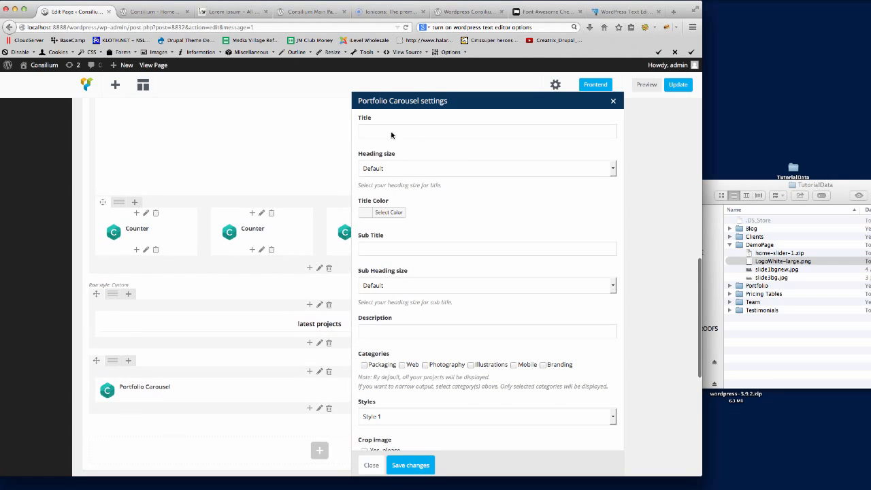
# Step: Include the Packaging, Web, Photography, Illustrations, Mobile and Branding categories in the Portfolio Carousel and set its style to Style 4
pyautogui.click(412, 133)
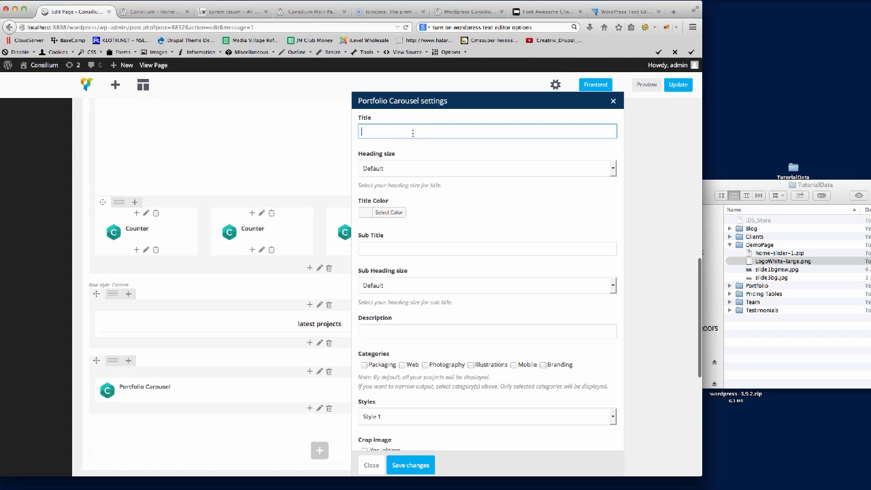
pyautogui.click(154, 13)
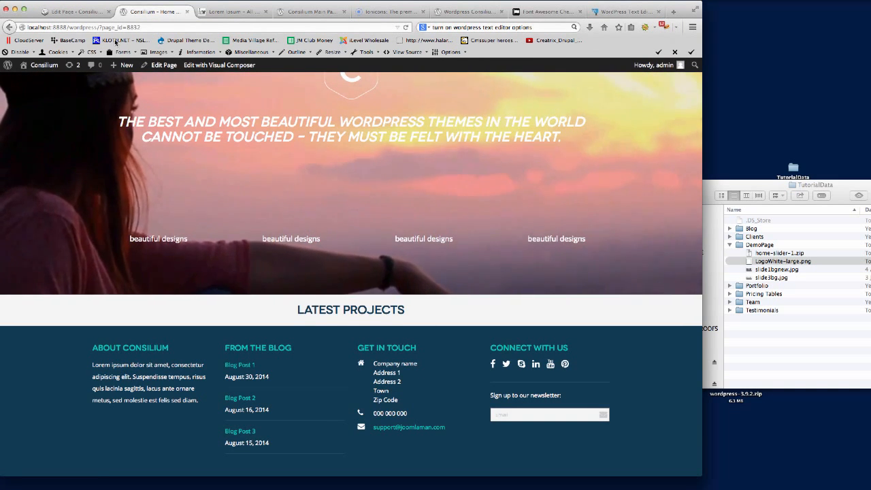
pyautogui.click(75, 11)
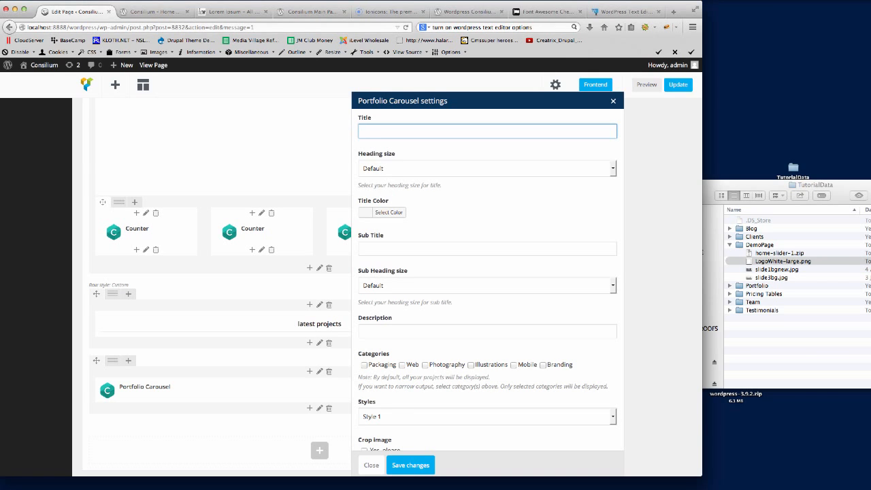
pyautogui.scroll(-3, 422, 272)
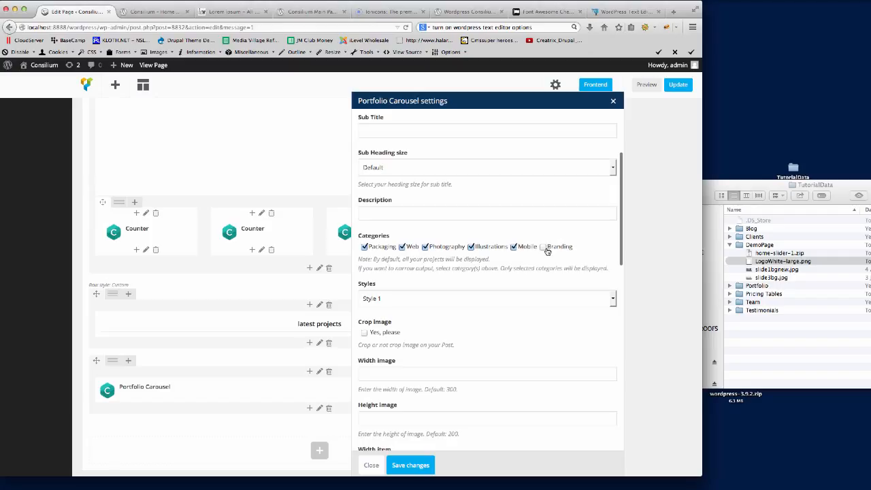
pyautogui.click(415, 297)
pyautogui.click(415, 336)
# Step: Set the Portfolio Carousel's image width to 300, save the element settings and update the page
pyautogui.scroll(-1, 474, 326)
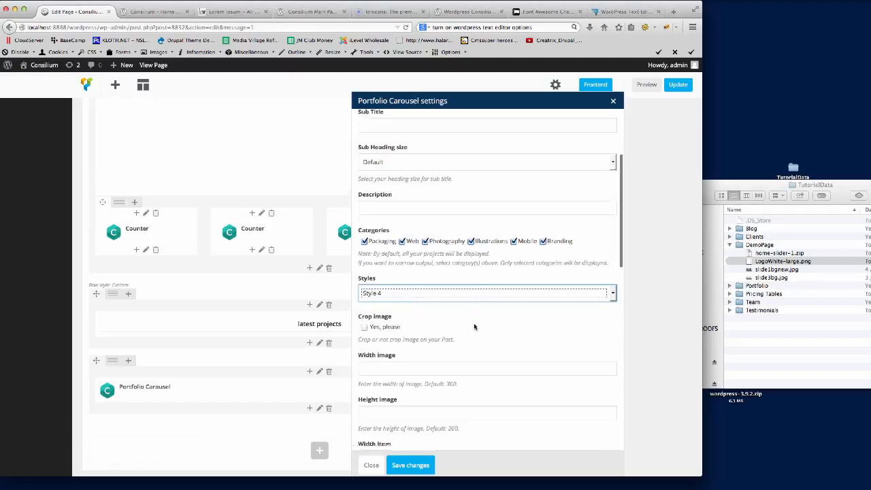
pyautogui.scroll(-3, 474, 327)
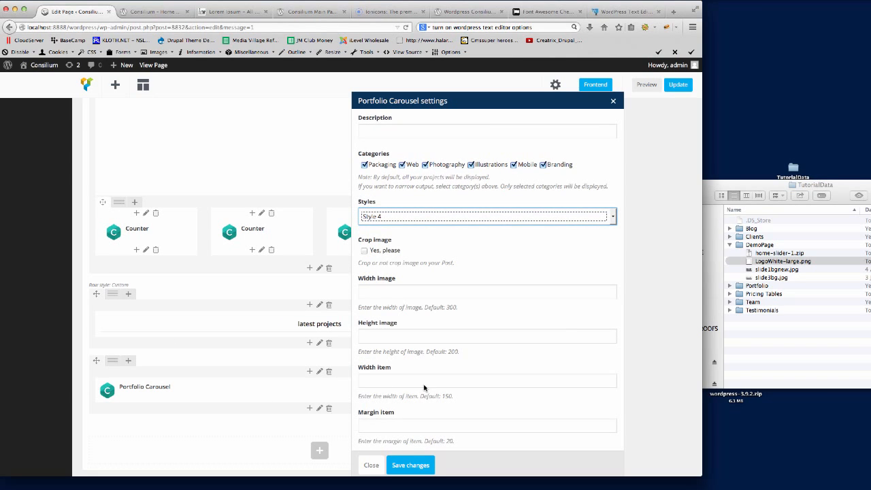
pyautogui.click(488, 312)
pyautogui.scroll(-2, 488, 311)
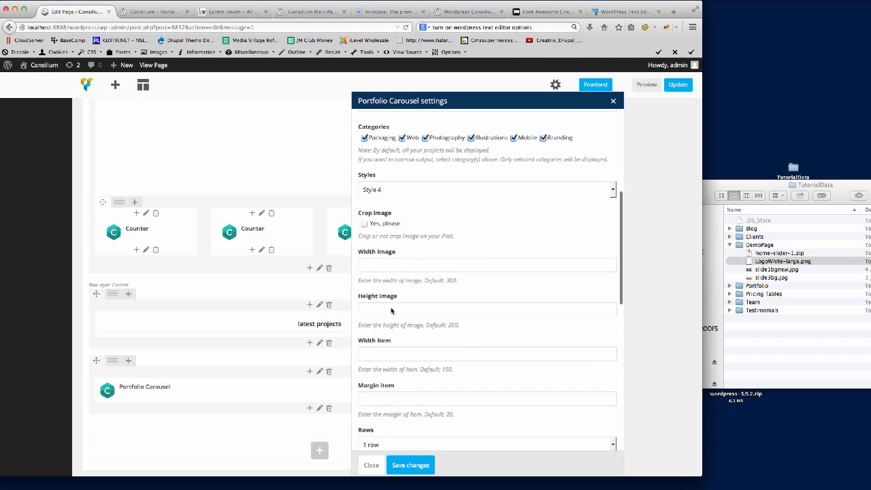
pyautogui.click(382, 266)
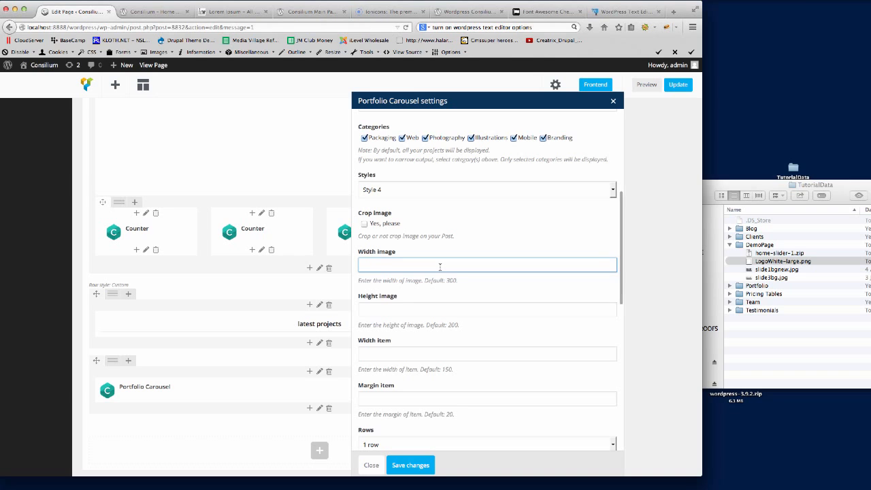
pyautogui.write('300')
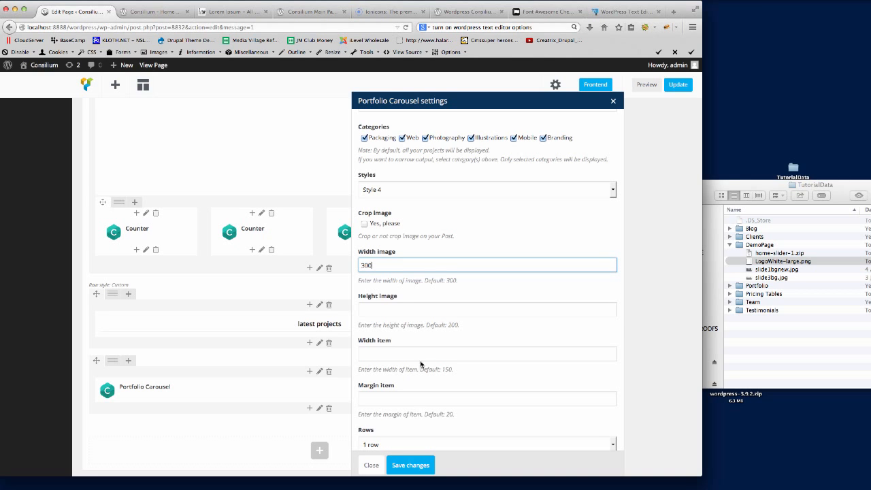
pyautogui.scroll(-3, 420, 367)
pyautogui.scroll(-10, 428, 377)
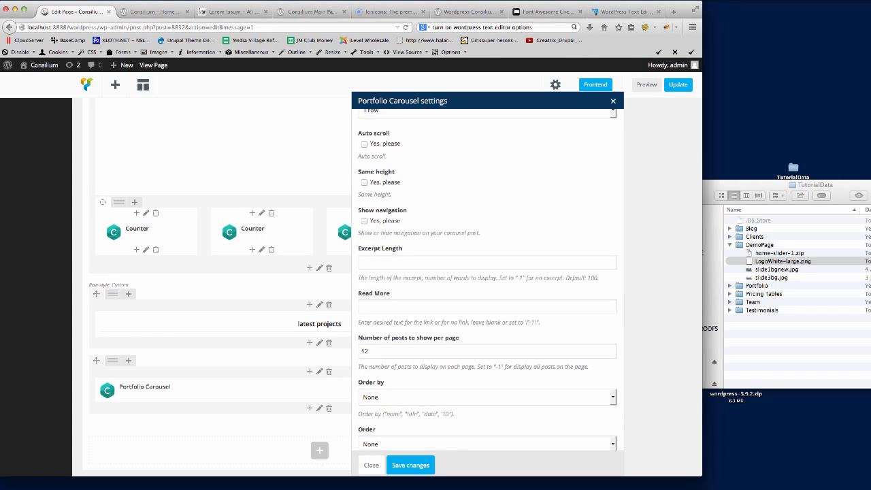
pyautogui.scroll(-4, 485, 366)
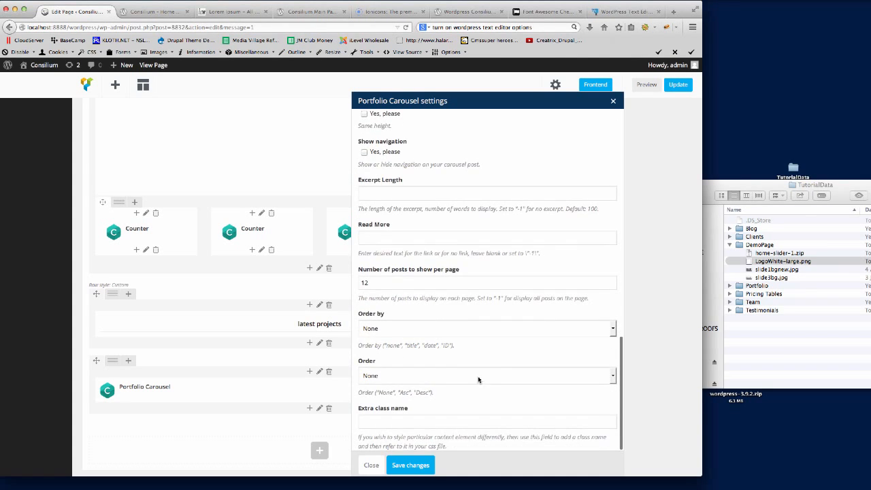
pyautogui.click(415, 465)
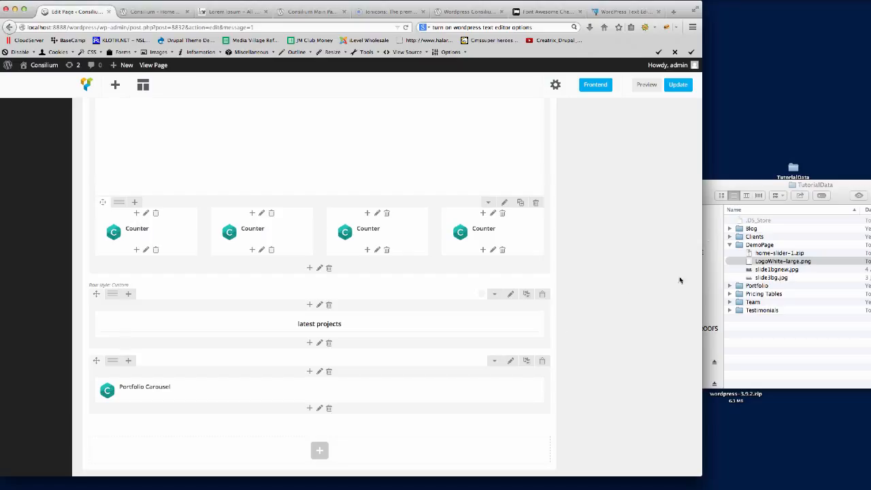
pyautogui.click(678, 84)
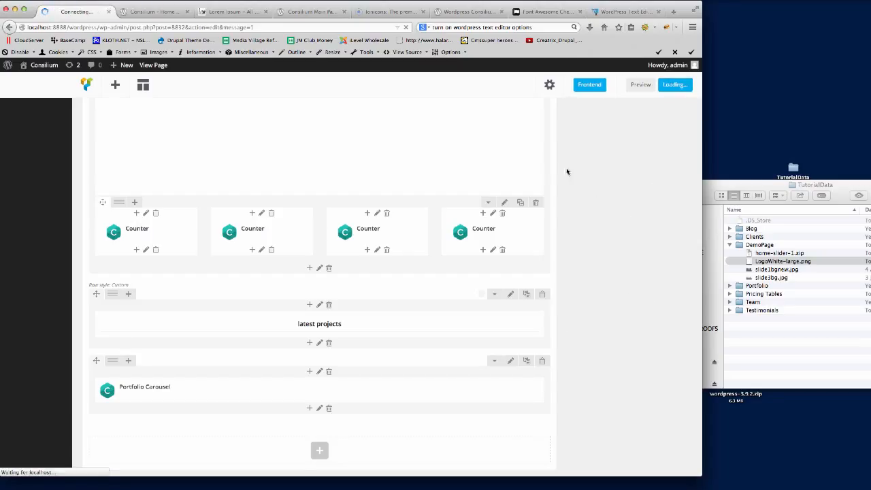
# Step: Reload the live home page and compare its Latest Projects carousel with the one on the demo site
pyautogui.click(151, 12)
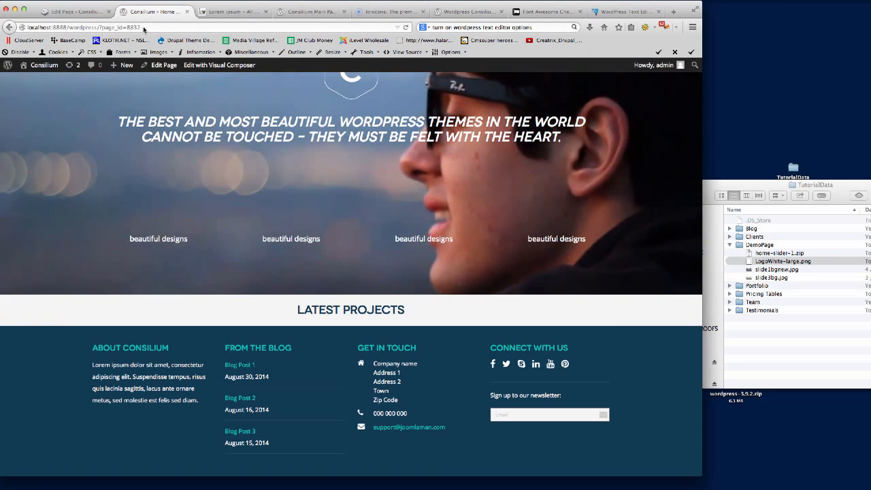
pyautogui.press('super+r')
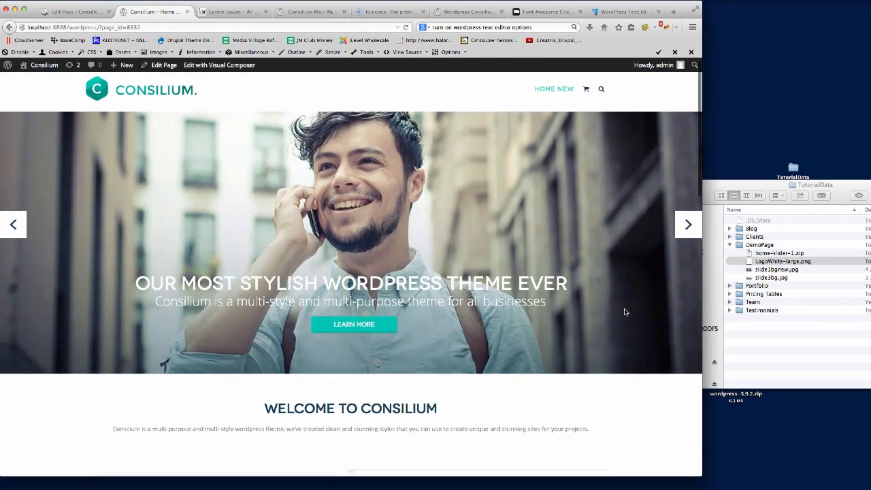
pyautogui.scroll(-3, 625, 312)
pyautogui.scroll(-15, 625, 311)
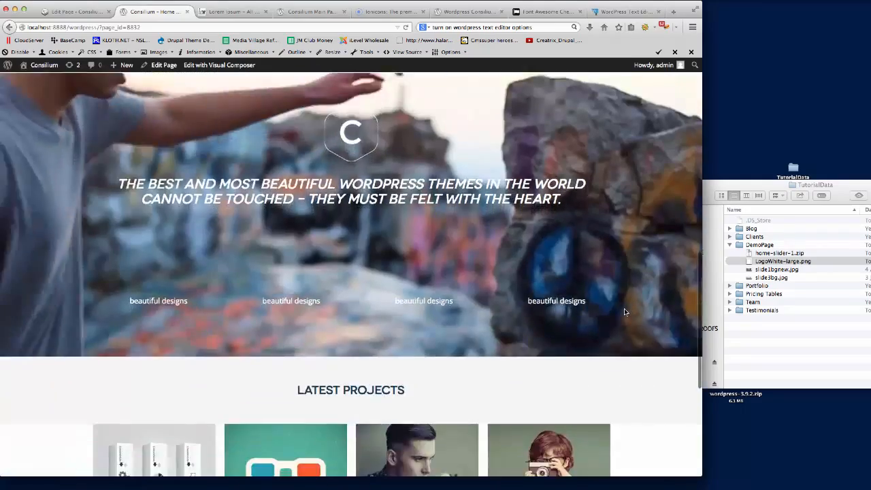
pyautogui.scroll(3, 625, 311)
pyautogui.scroll(-2, 625, 311)
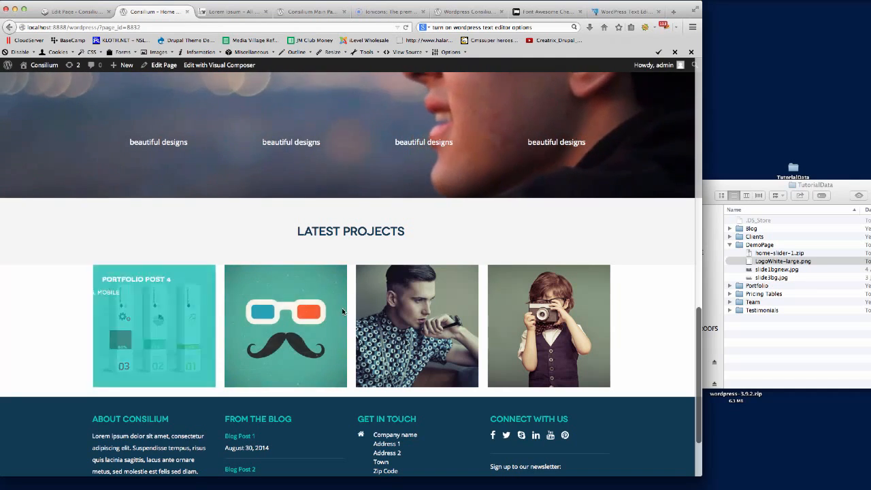
pyautogui.click(467, 12)
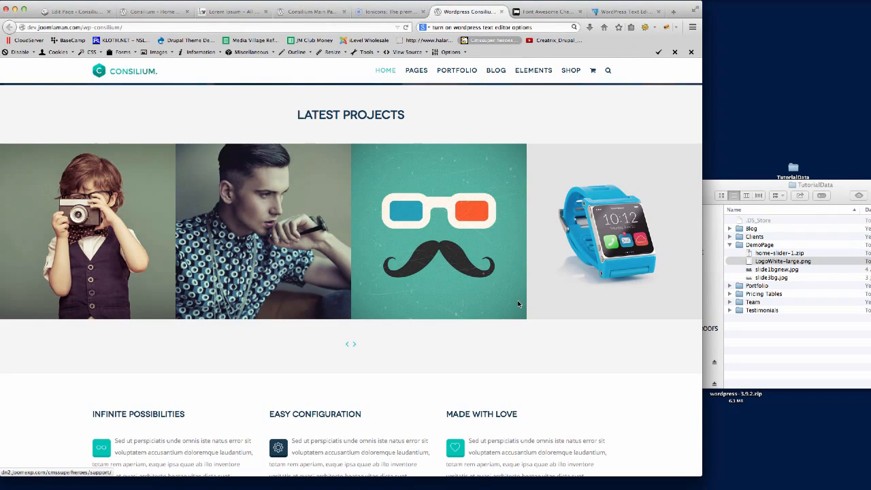
pyautogui.scroll(-3, 518, 304)
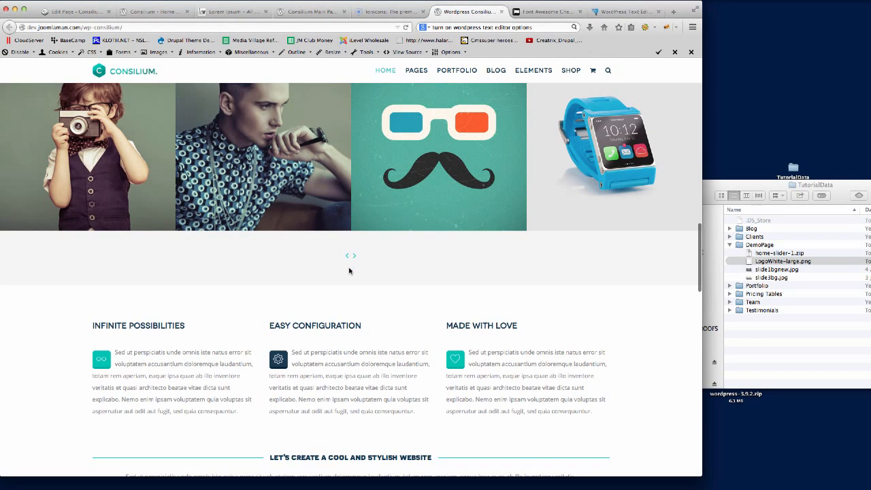
pyautogui.click(153, 9)
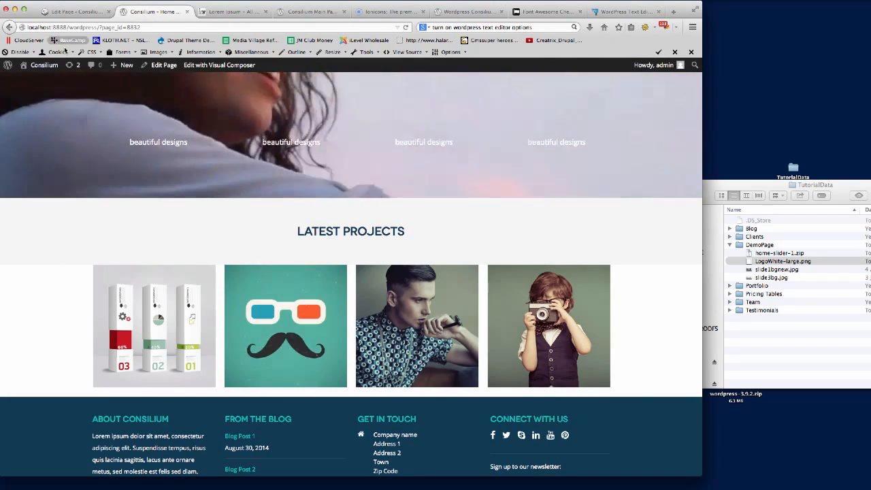
# Step: Enable Show navigation for the Portfolio Carousel below "latest projects" and save the element settings
pyautogui.click(71, 12)
pyautogui.scroll(-10, 248, 367)
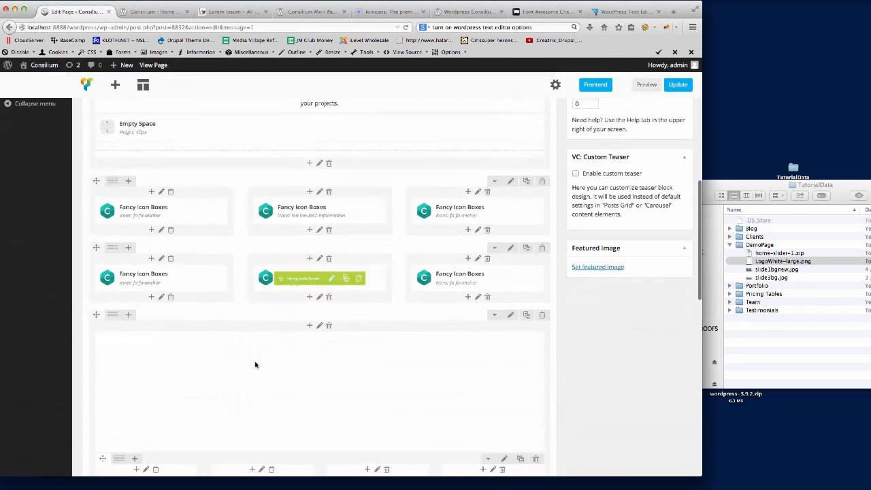
pyautogui.scroll(-5, 323, 333)
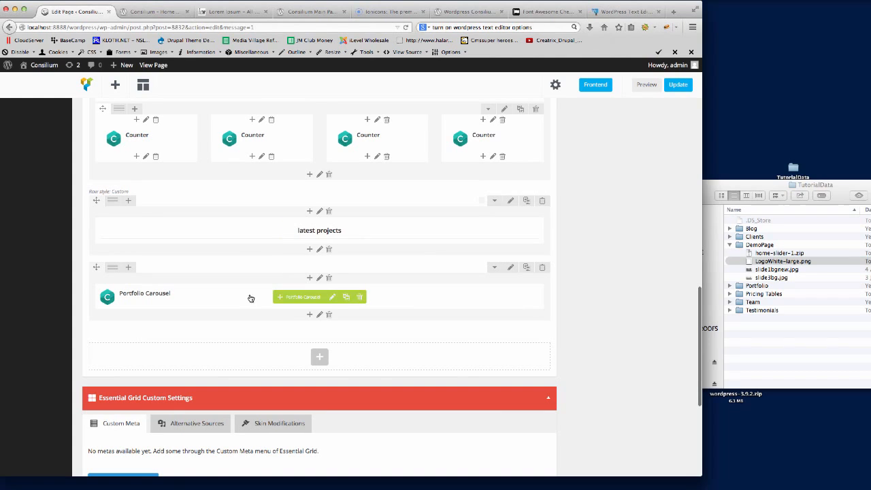
pyautogui.click(331, 297)
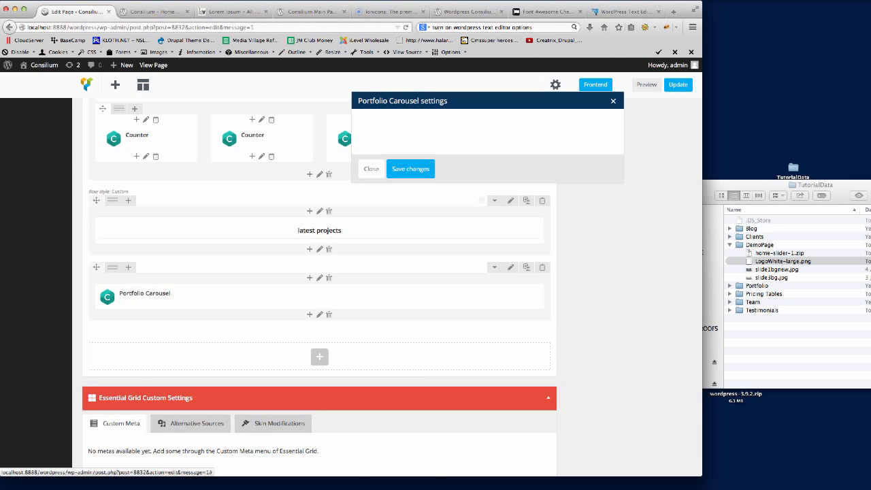
pyautogui.scroll(-10, 450, 331)
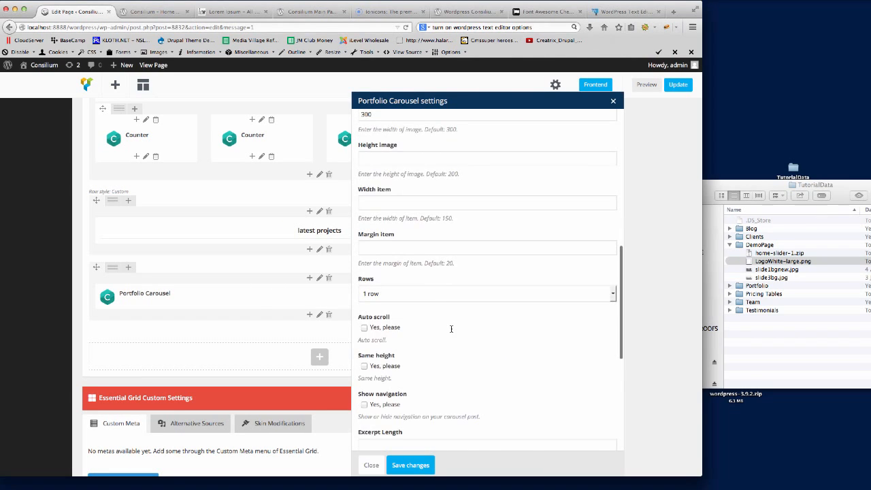
pyautogui.scroll(-2, 451, 329)
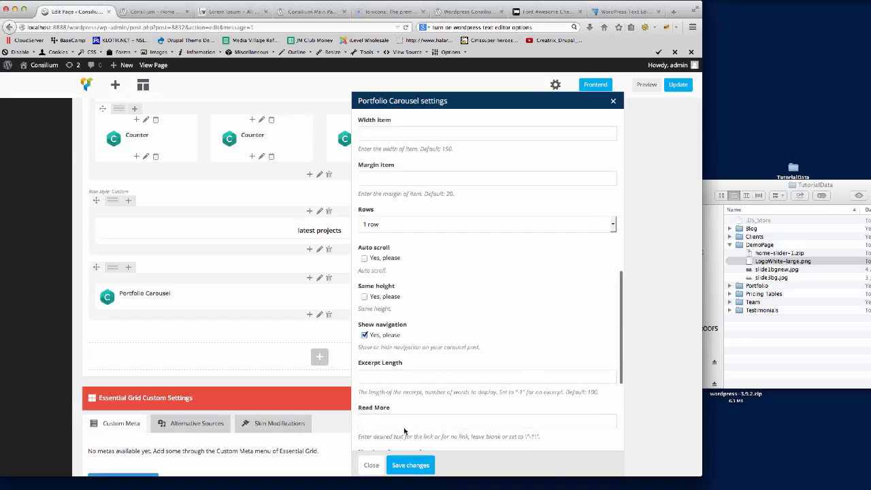
pyautogui.click(417, 469)
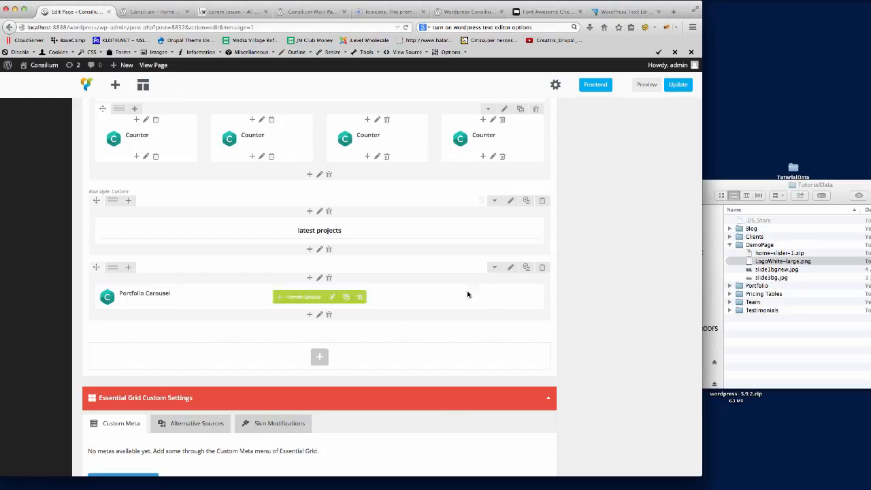
# Step: Set the Portfolio Carousel's image height to 300 and item margin to 0, save the settings and update the page
pyautogui.moveTo(281, 295)
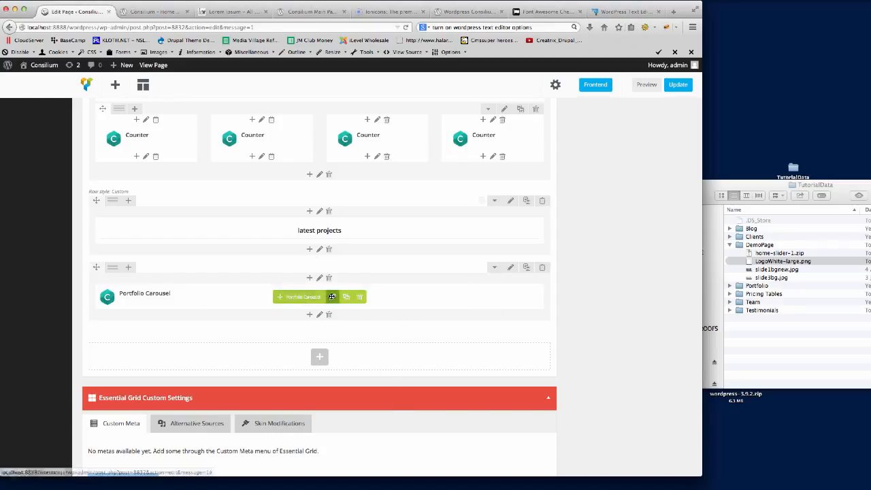
pyautogui.click(332, 296)
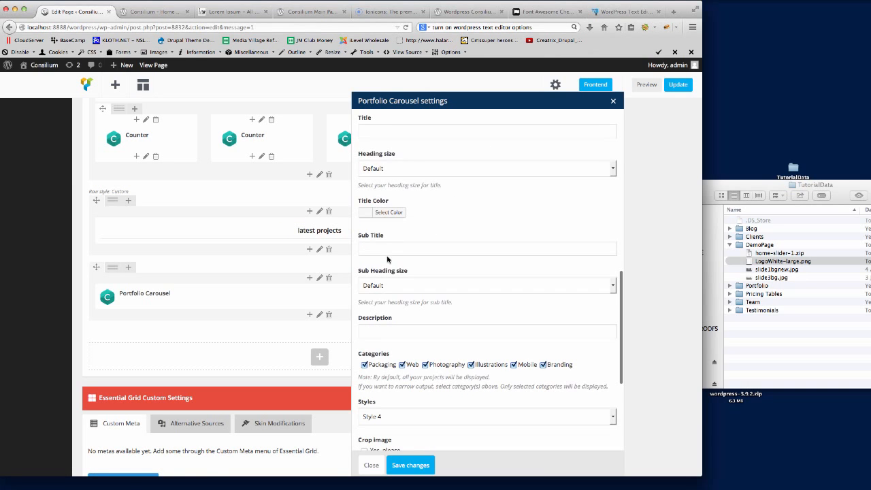
pyautogui.scroll(-5, 423, 242)
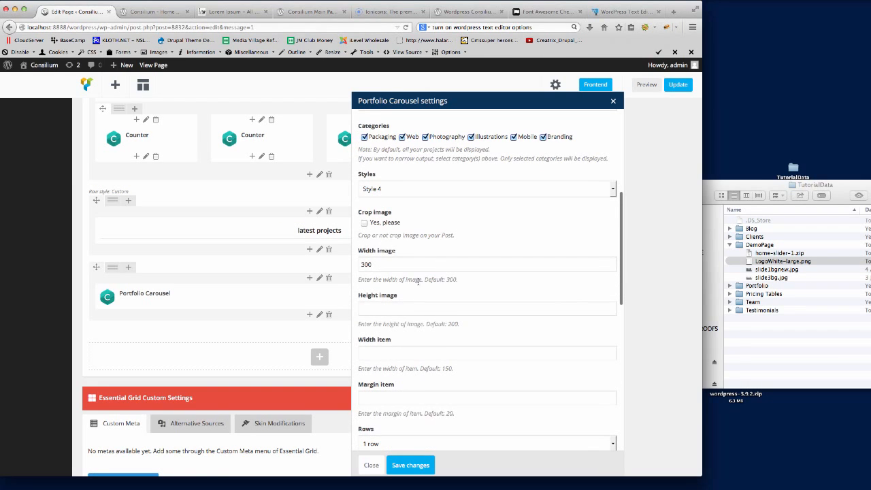
pyautogui.click(403, 308)
pyautogui.write('300')
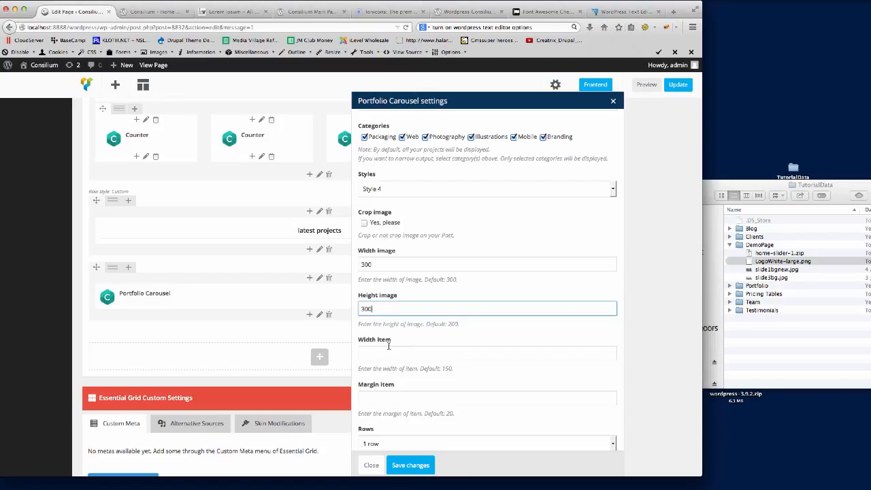
pyautogui.click(385, 400)
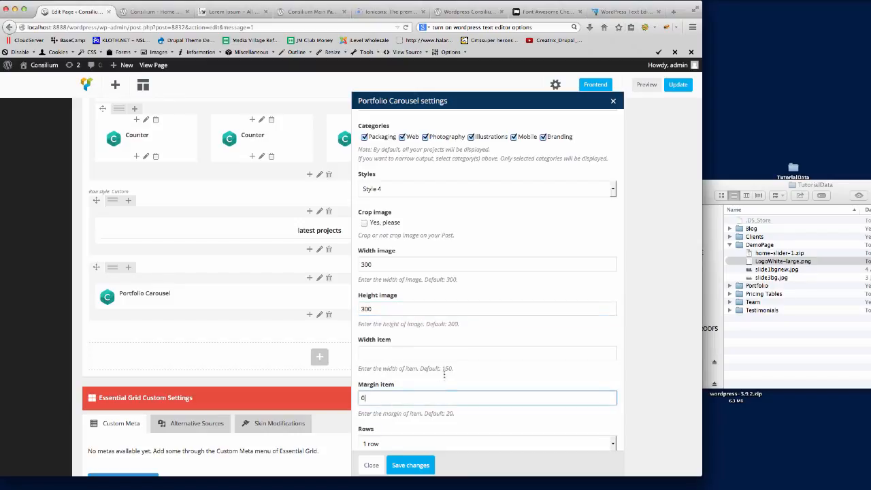
pyautogui.write('0')
pyautogui.scroll(-2, 444, 372)
pyautogui.click(412, 465)
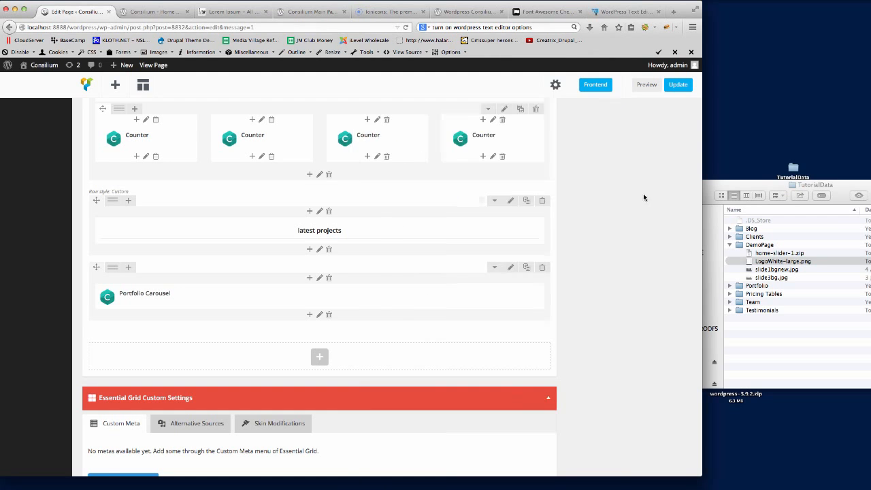
pyautogui.click(677, 87)
# Step: Reload the live home page and check the item spacing and navigation of the Latest Projects carousel
pyautogui.click(153, 12)
pyautogui.click(139, 27)
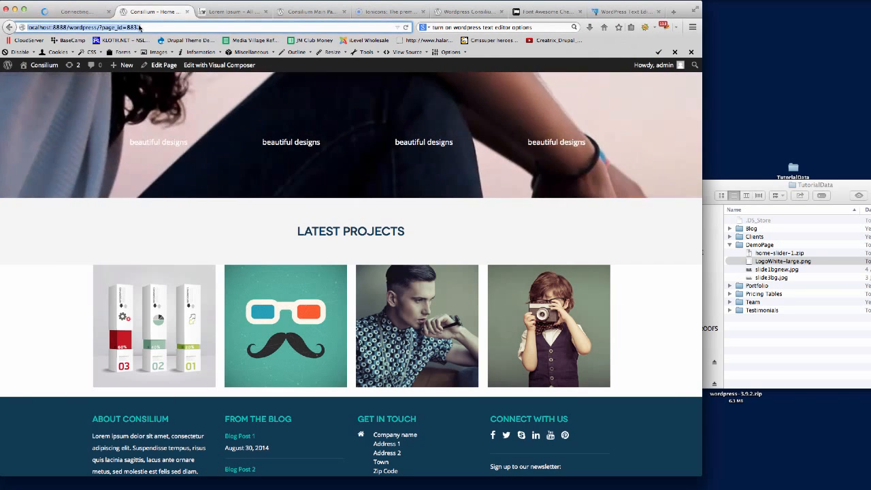
pyautogui.press('Return')
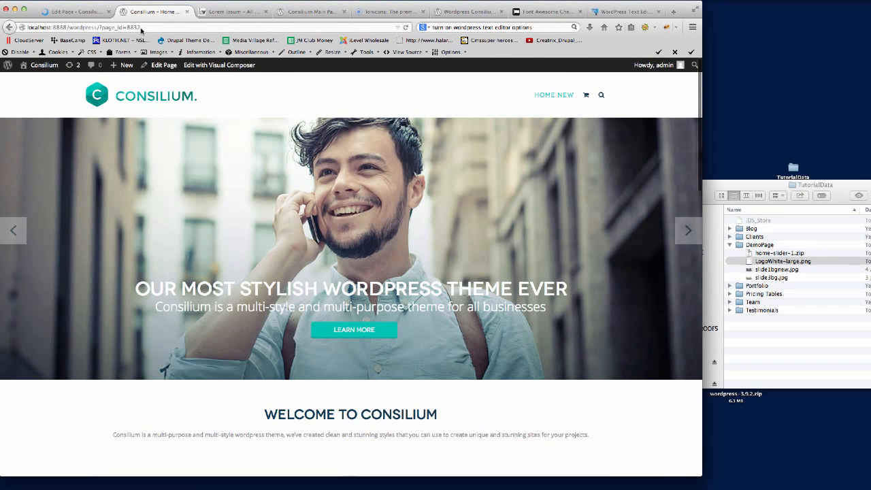
pyautogui.click(140, 28)
pyautogui.press('Return')
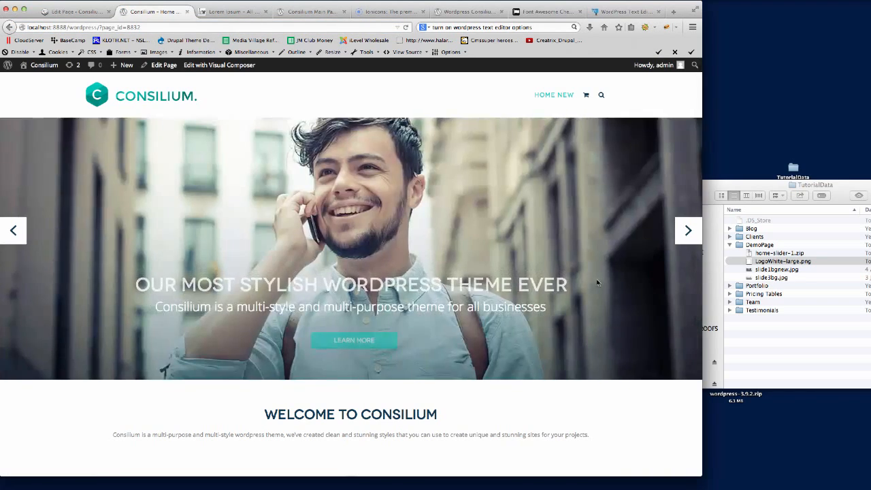
pyautogui.scroll(-10, 597, 283)
pyautogui.scroll(-3, 596, 282)
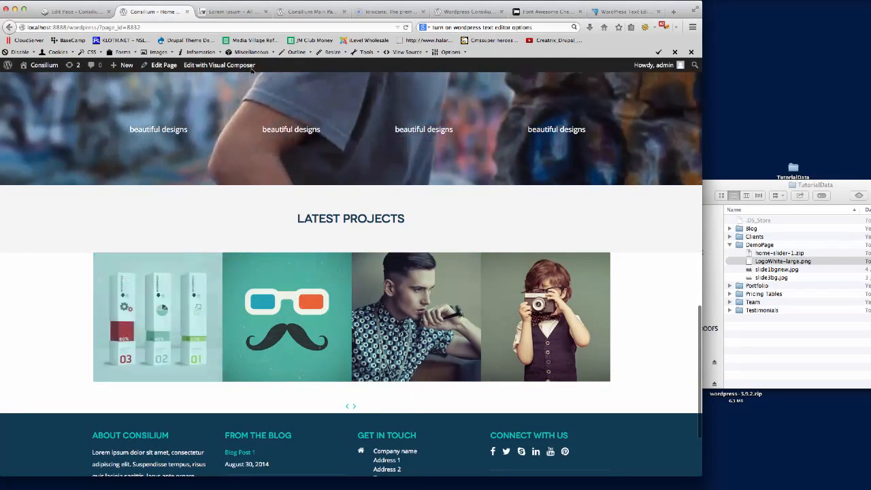
# Step: Set the Portfolio Carousel row's Full Width option to Yes on the home page edit screen and save the row settings
pyautogui.click(69, 12)
pyautogui.scroll(-5, 330, 272)
pyautogui.scroll(-5, 330, 272)
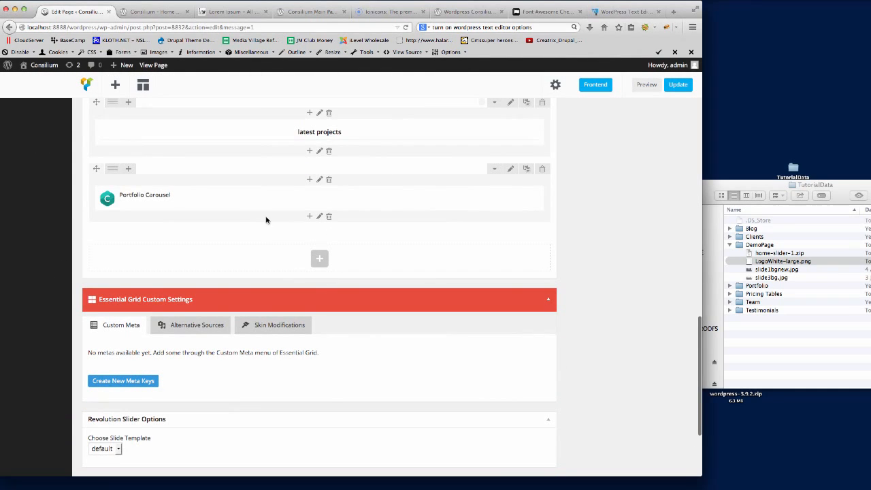
pyautogui.moveTo(291, 198)
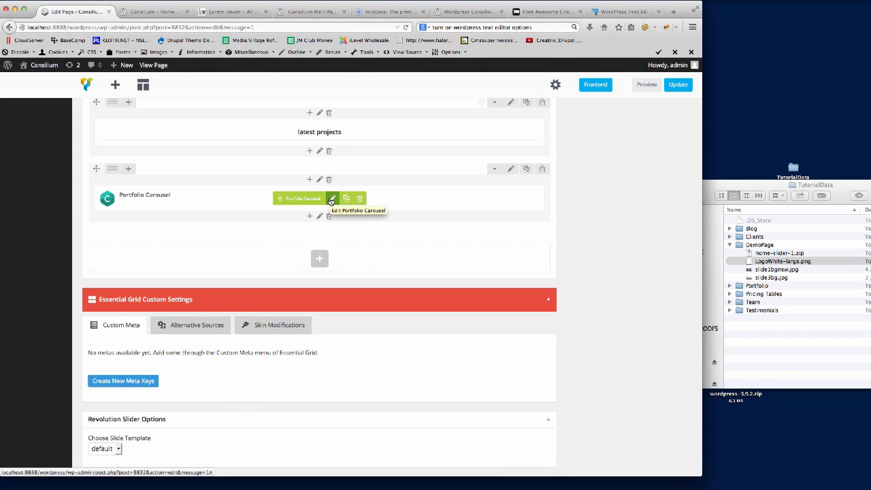
pyautogui.click(510, 168)
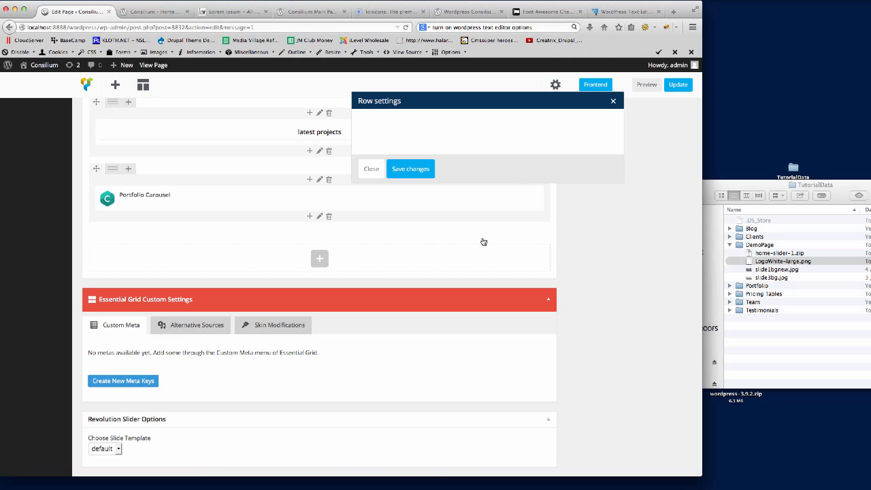
pyautogui.scroll(-5, 451, 279)
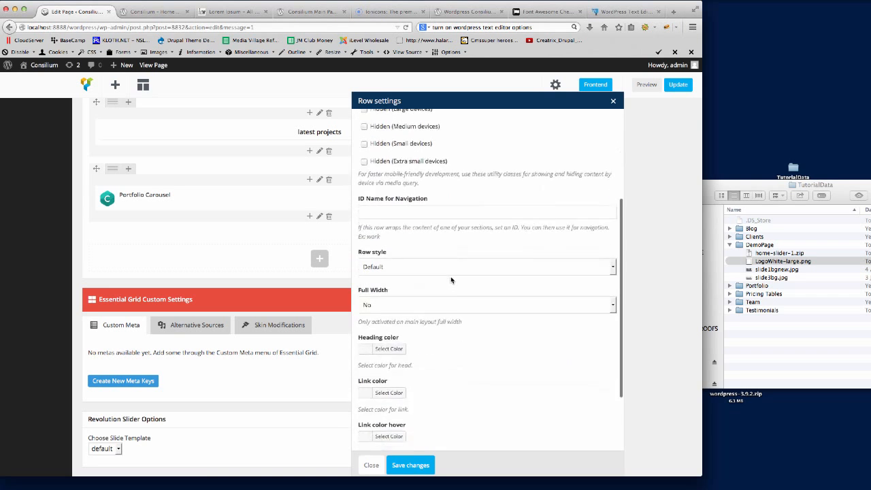
pyautogui.click(382, 288)
pyautogui.click(383, 304)
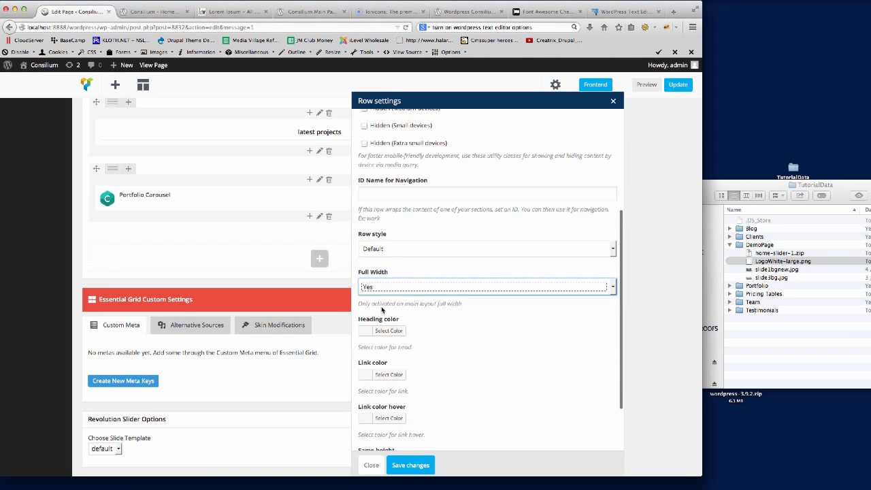
pyautogui.click(410, 465)
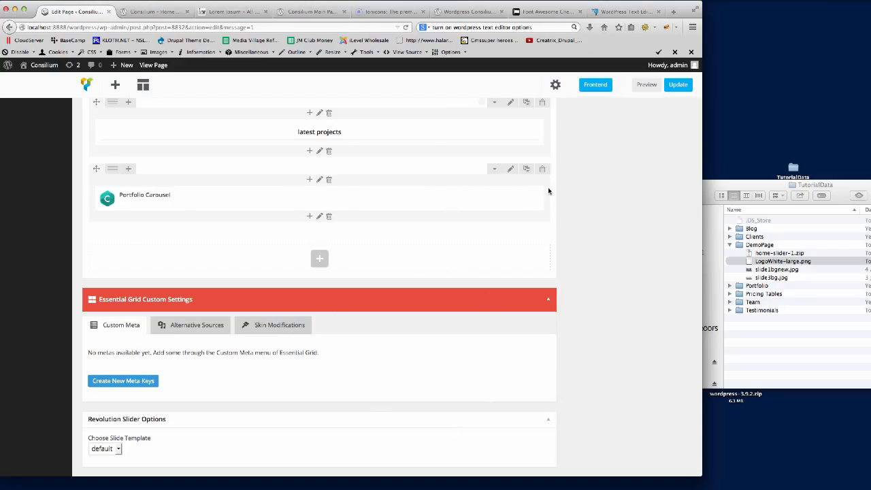
# Step: Set the Portfolio Carousel row's bottom padding to 40px in its design options, save the settings and update the page
pyautogui.click(510, 170)
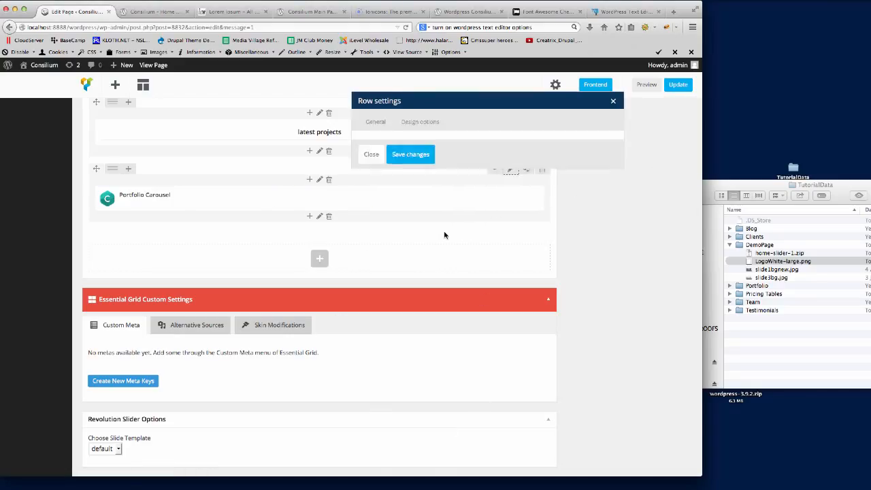
pyautogui.click(427, 120)
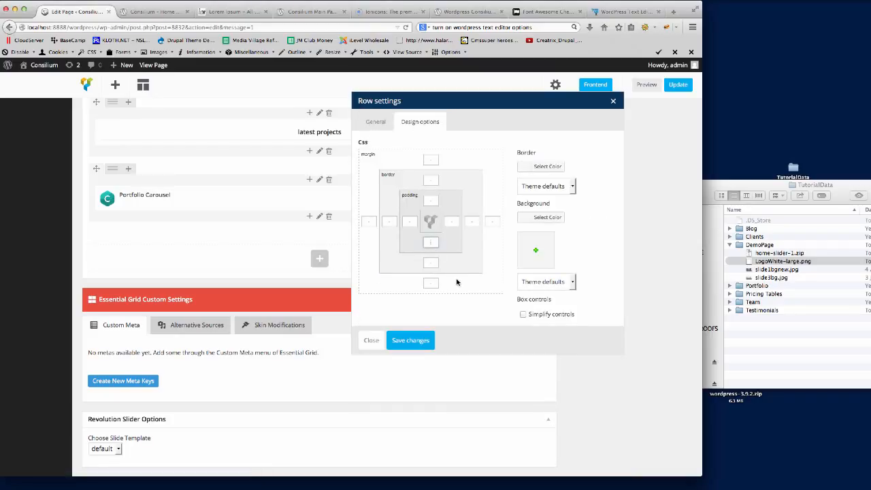
pyautogui.write('40px')
pyautogui.click(411, 340)
pyautogui.click(678, 84)
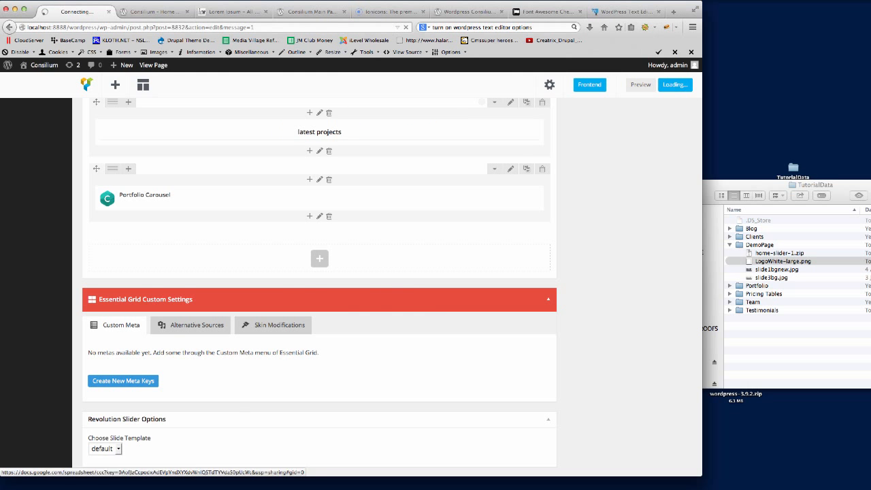
# Step: Reload the live home page and check the width of the Latest Projects carousel and its spacing above the footer
pyautogui.click(153, 12)
pyautogui.click(145, 28)
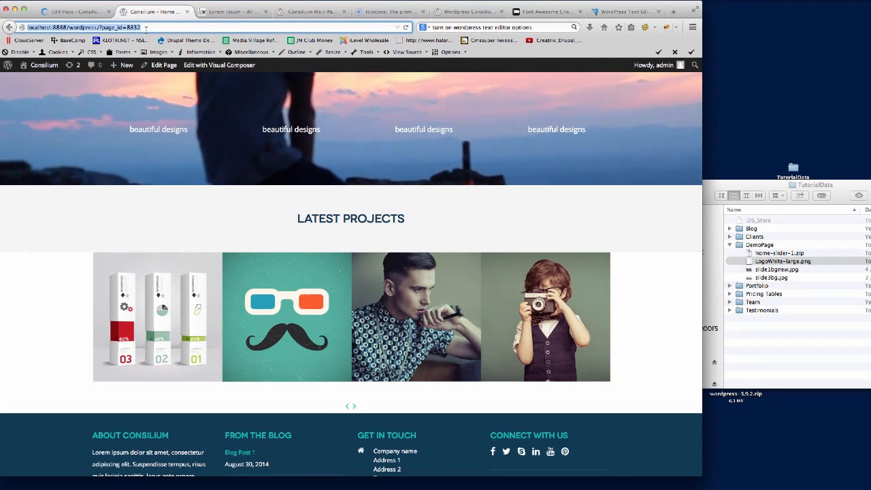
pyautogui.press('Return')
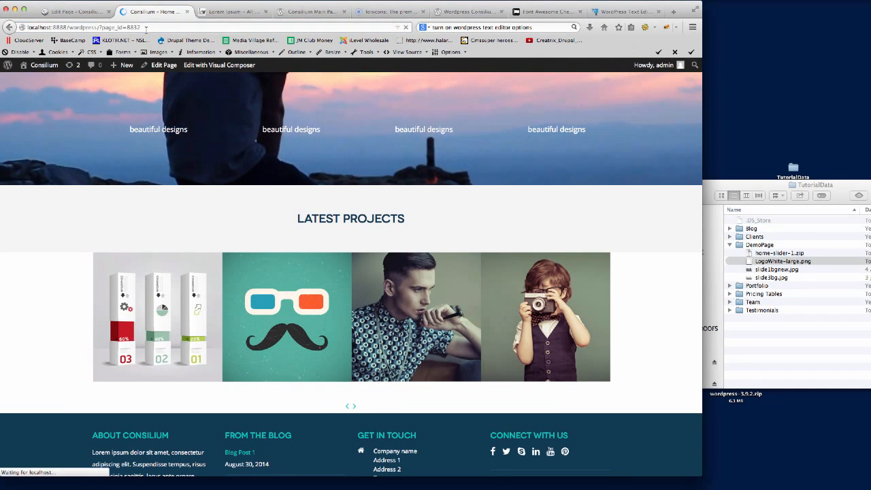
pyautogui.scroll(-7, 616, 241)
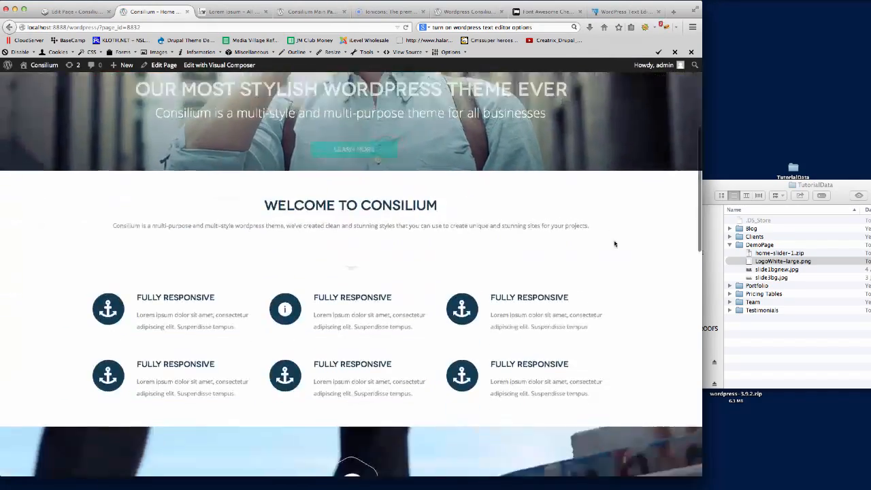
pyautogui.scroll(-5, 617, 236)
pyautogui.scroll(2, 617, 238)
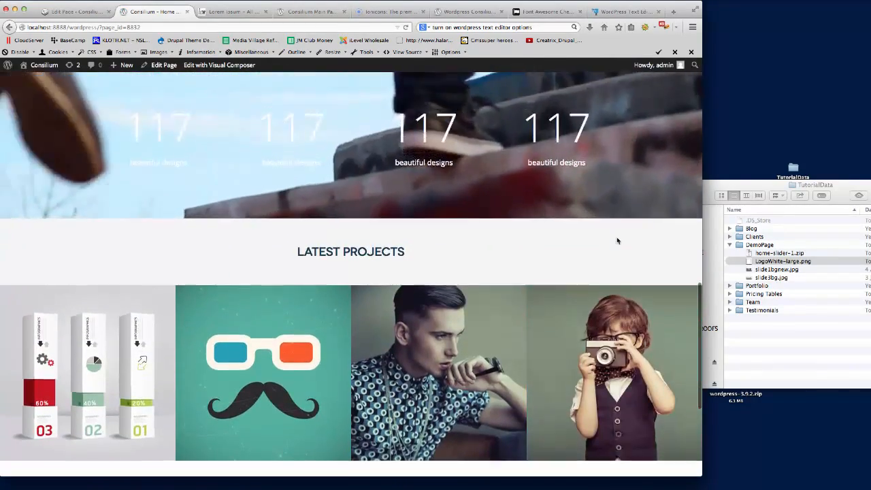
pyautogui.scroll(-3, 510, 309)
pyautogui.scroll(3, 260, 180)
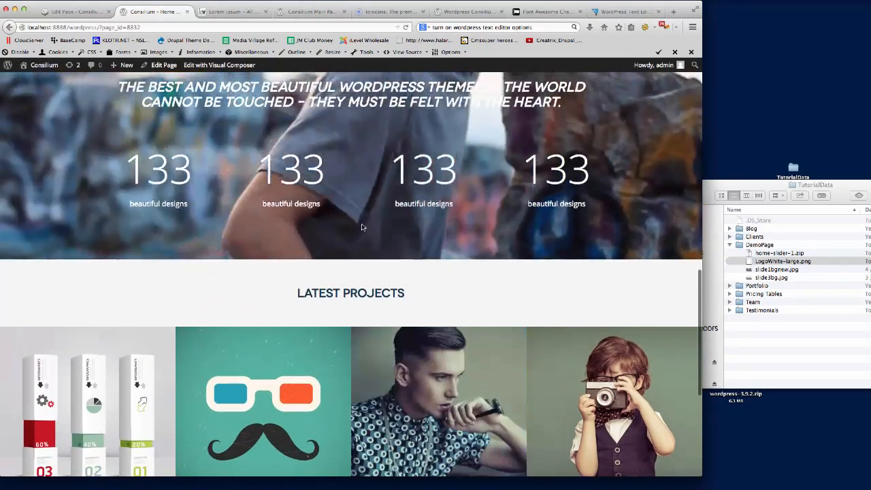
pyautogui.scroll(4, 496, 220)
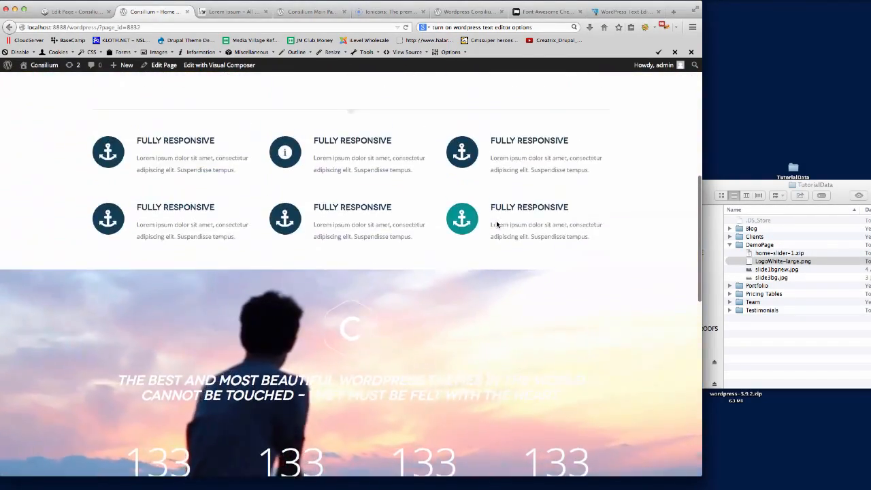
pyautogui.scroll(-4, 496, 221)
pyautogui.scroll(-3, 496, 222)
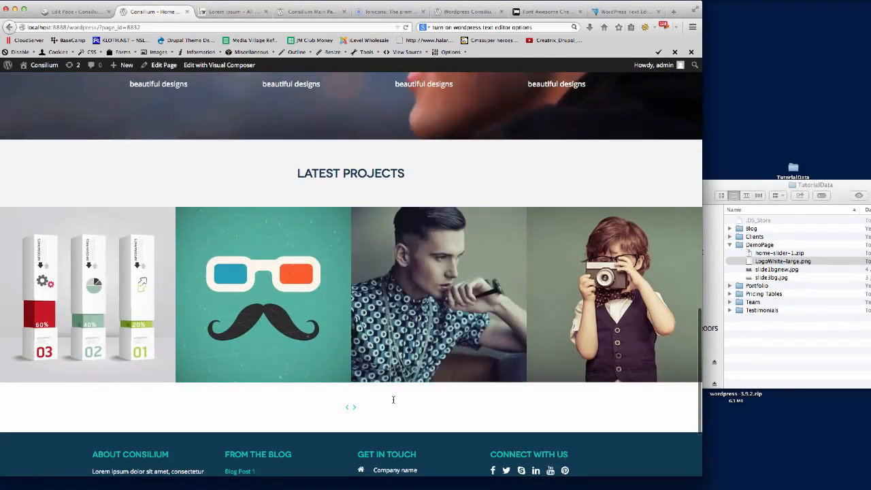
pyautogui.scroll(-1, 391, 406)
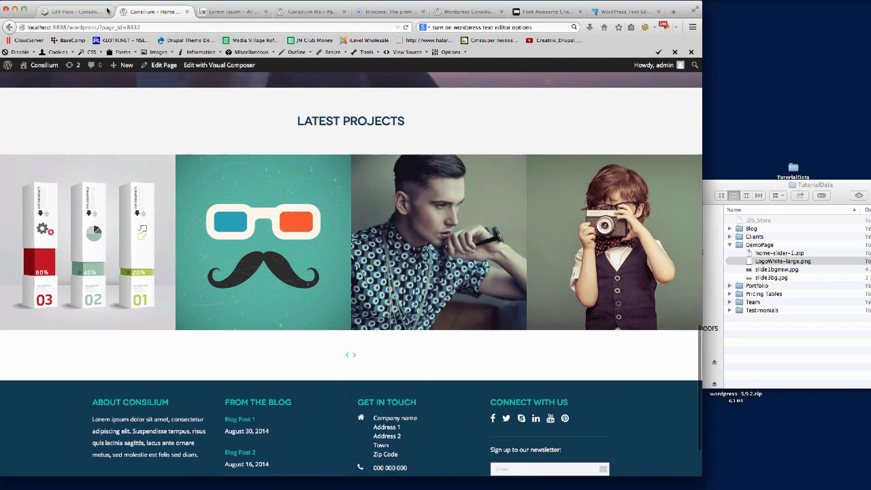
# Step: Increase the Portfolio Carousel row's bottom padding in its design options, save the row settings and update the page
pyautogui.click(68, 12)
pyautogui.scroll(-15, 361, 336)
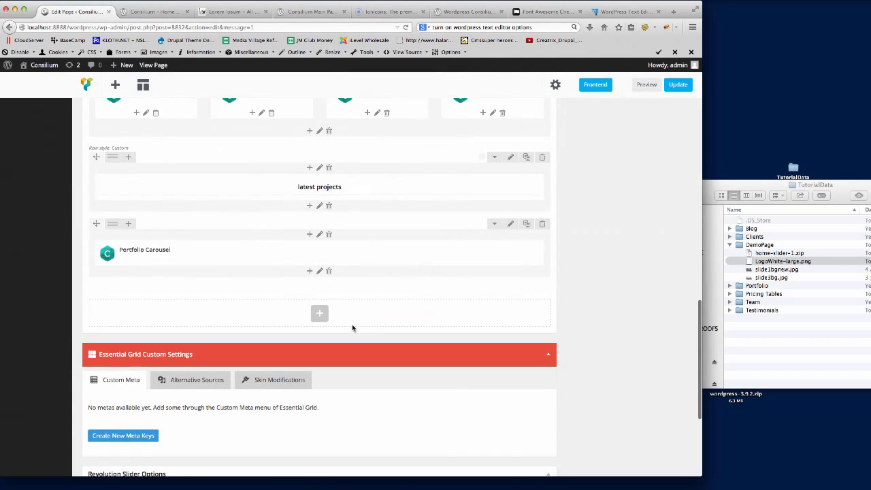
pyautogui.click(332, 253)
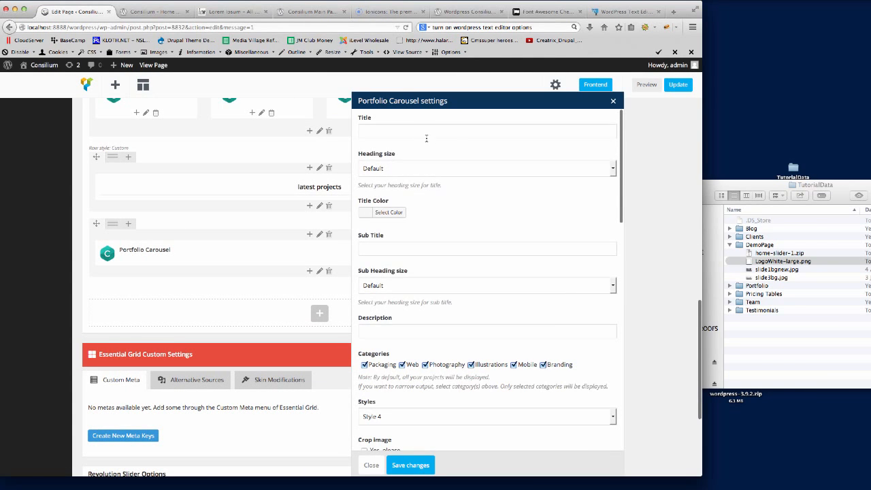
pyautogui.click(613, 101)
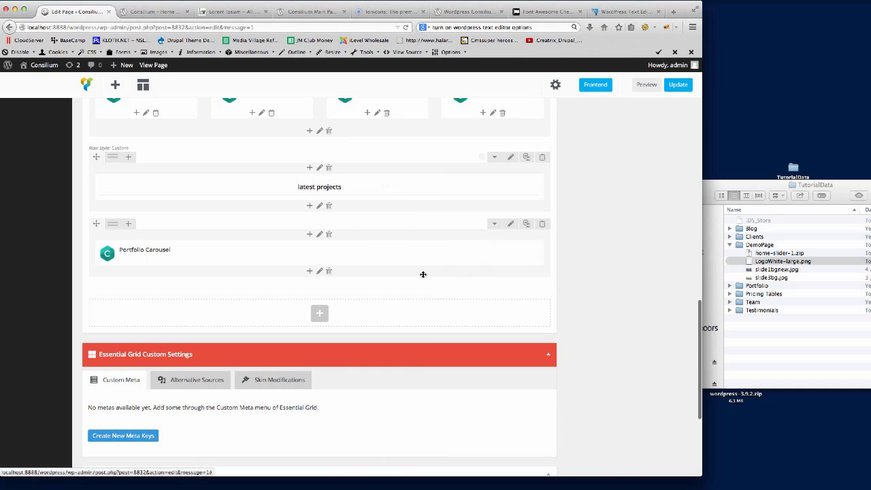
pyautogui.click(511, 224)
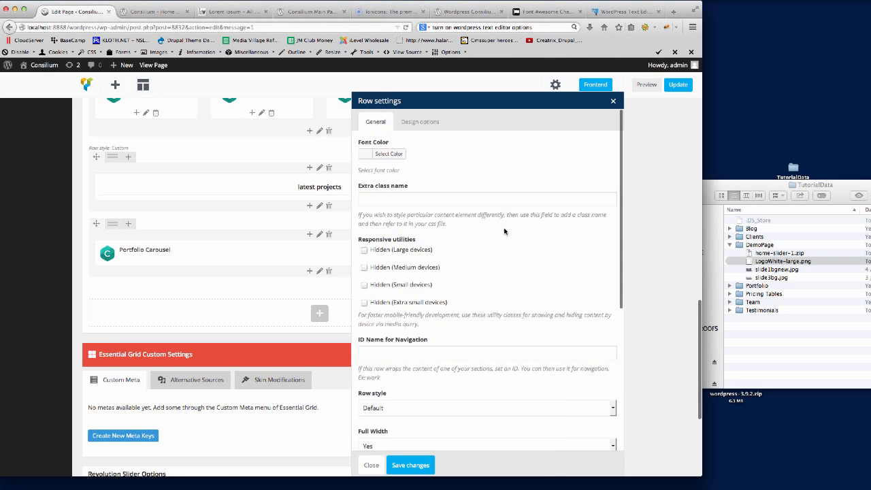
pyautogui.click(420, 122)
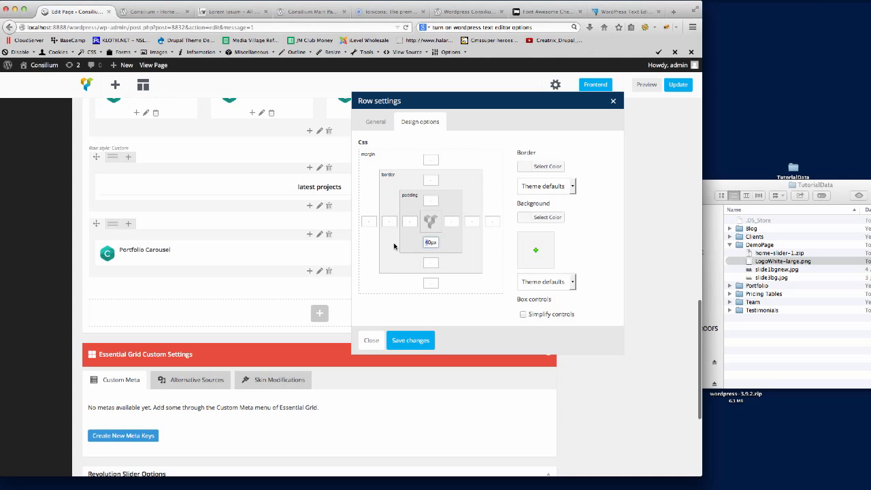
pyautogui.click(417, 341)
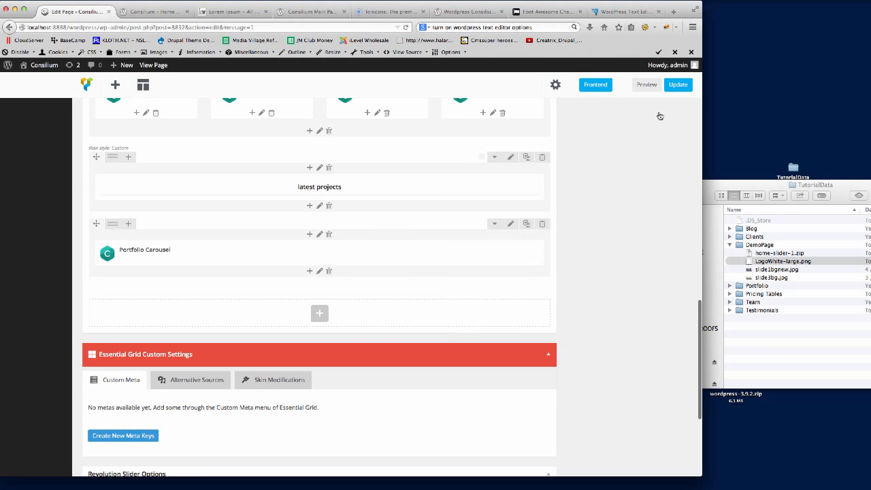
pyautogui.click(674, 84)
# Step: Examine the demo site's sections below the project carousel, from Infinite Possibilities to Meet the Talented Team
pyautogui.click(470, 12)
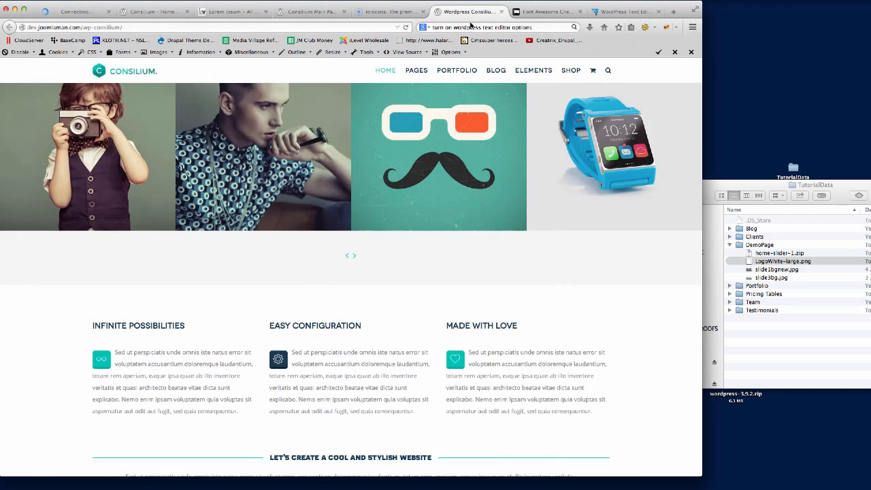
pyautogui.scroll(-4, 263, 350)
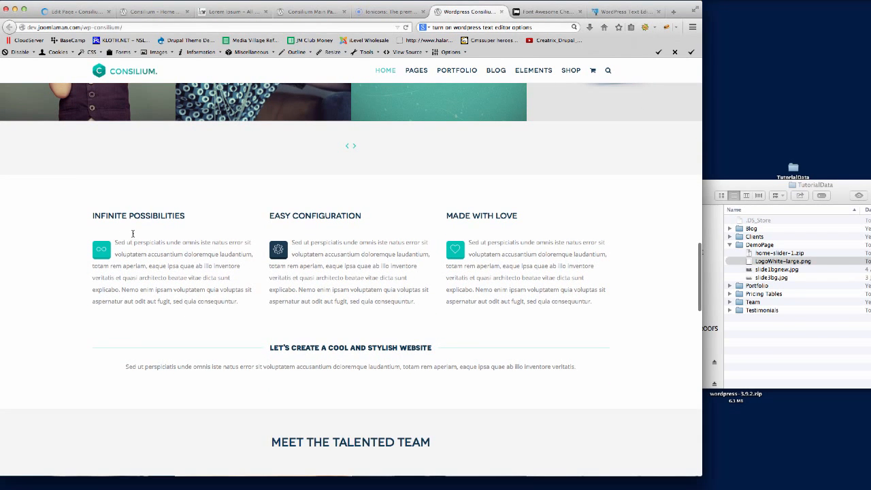
pyautogui.scroll(-8, 221, 289)
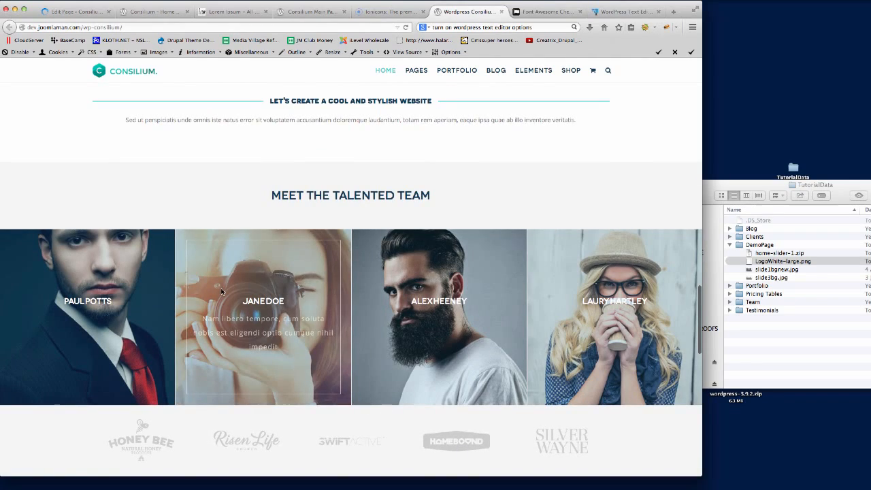
pyautogui.scroll(2, 222, 141)
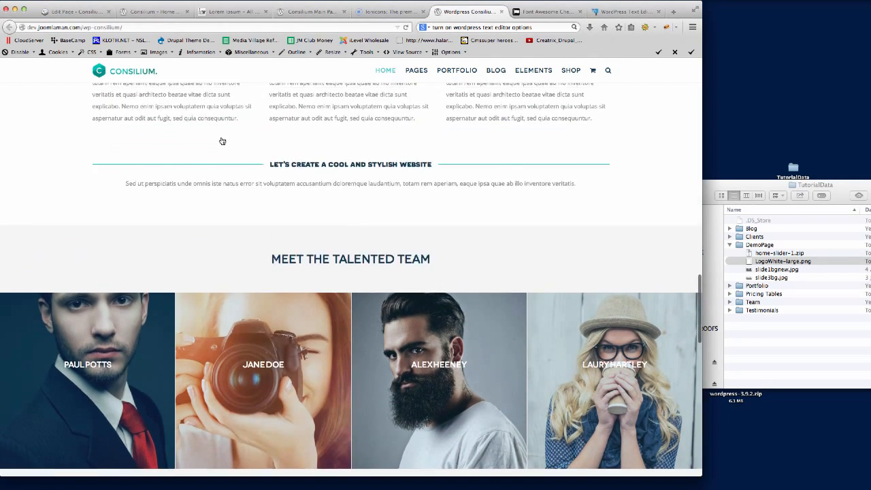
pyautogui.scroll(8, 210, 160)
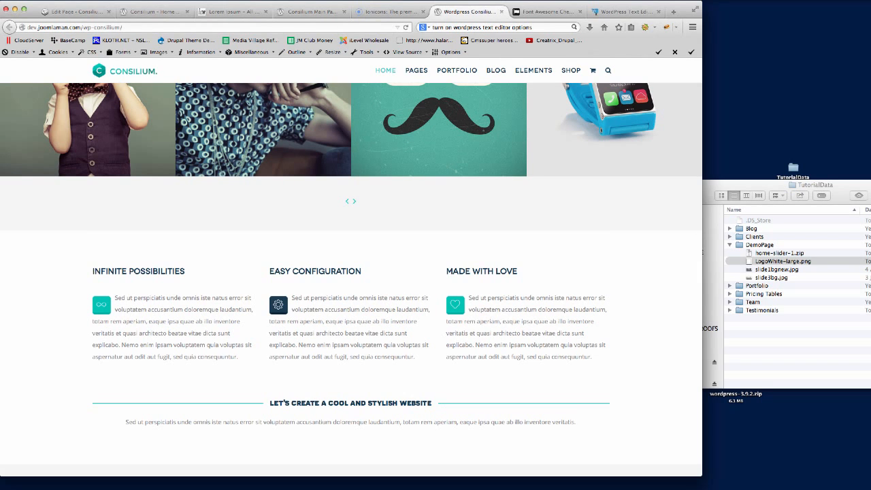
pyautogui.press('super+Tab')
pyautogui.click(282, 234)
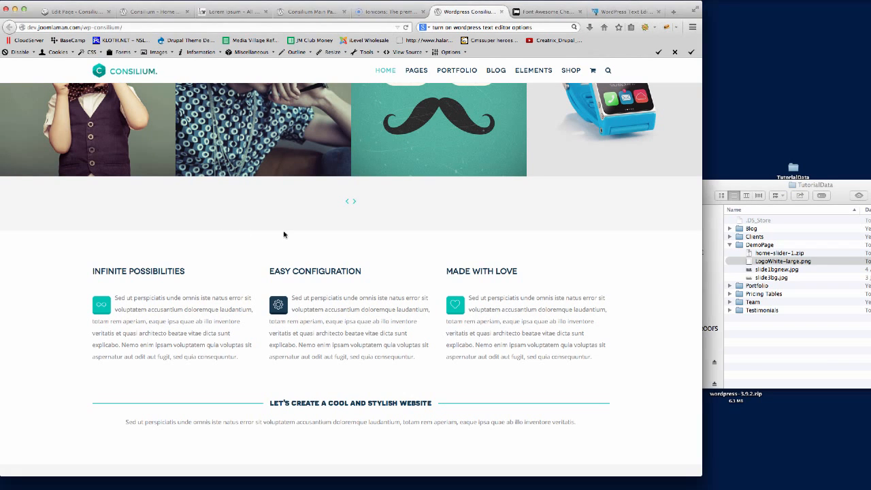
# Step: Reload the live home page and check the space between the Latest Projects carousel navigation and the footer
pyautogui.click(155, 11)
pyautogui.click(139, 27)
pyautogui.press('Return')
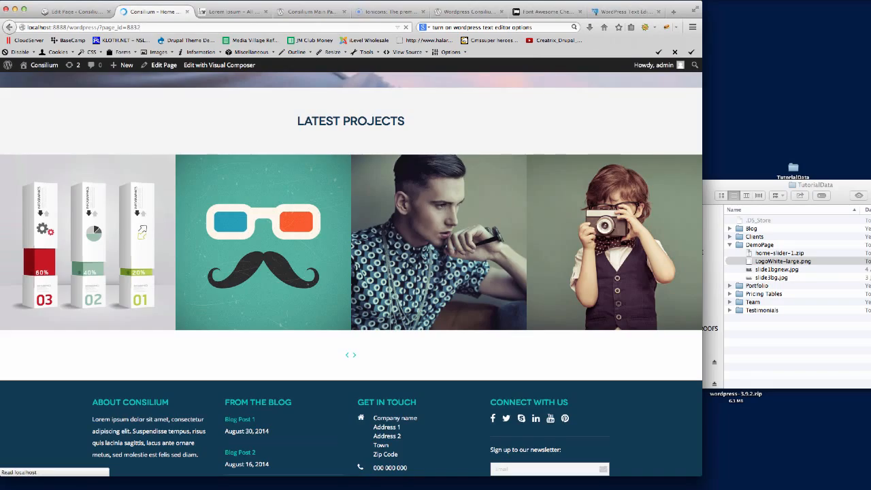
pyautogui.scroll(-10, 589, 358)
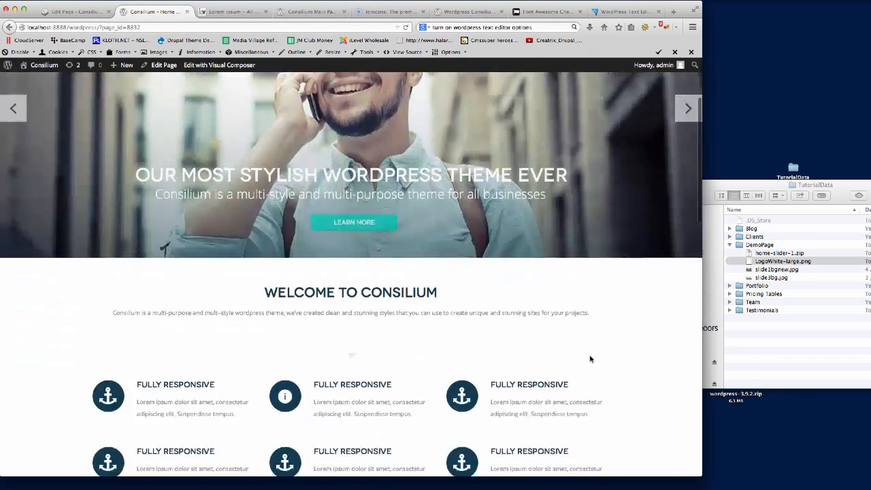
pyautogui.scroll(-10, 590, 359)
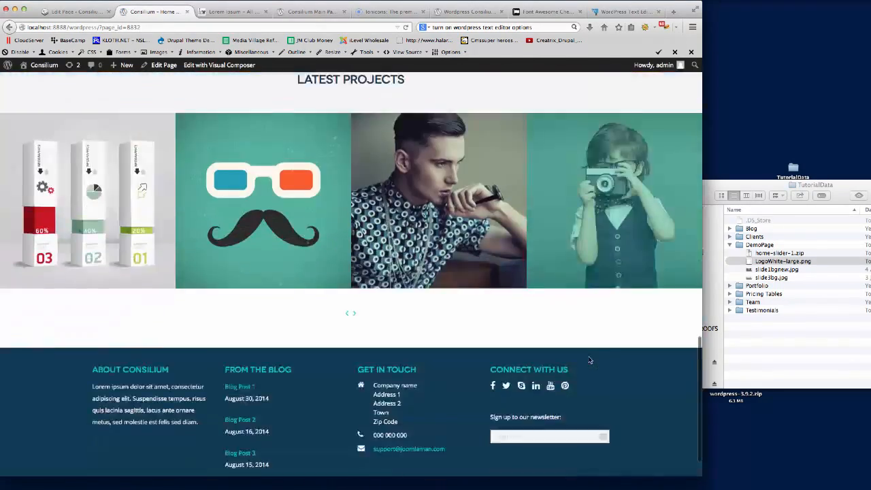
pyautogui.scroll(3, 515, 308)
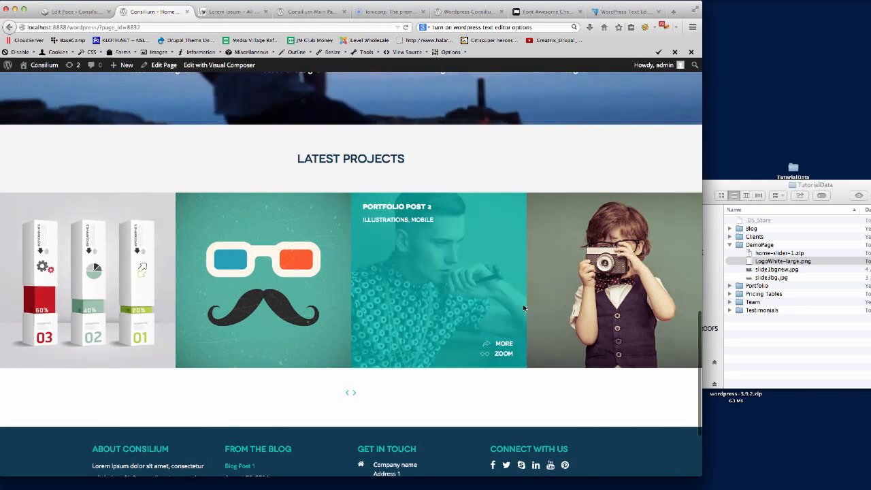
# Step: Add a new text block row below the Portfolio Carousel, checking the Infinite Possibilities section on the demo site for reference
pyautogui.click(76, 12)
pyautogui.scroll(-15, 320, 325)
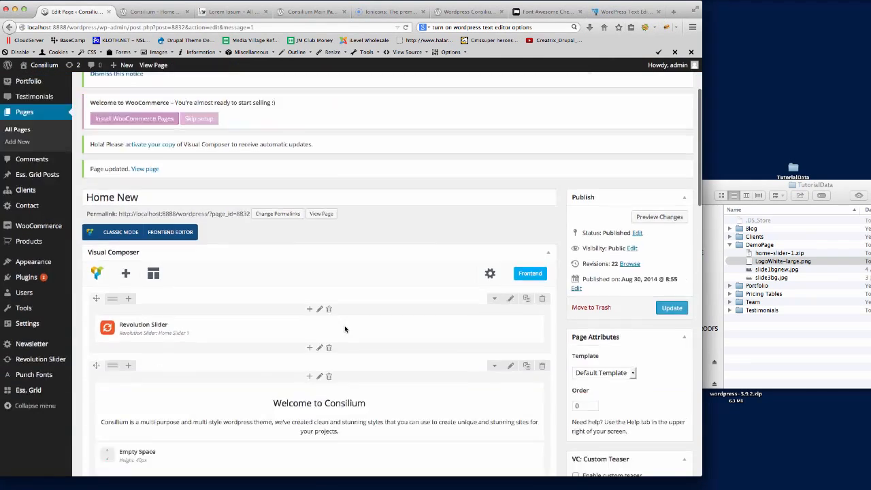
pyautogui.click(320, 323)
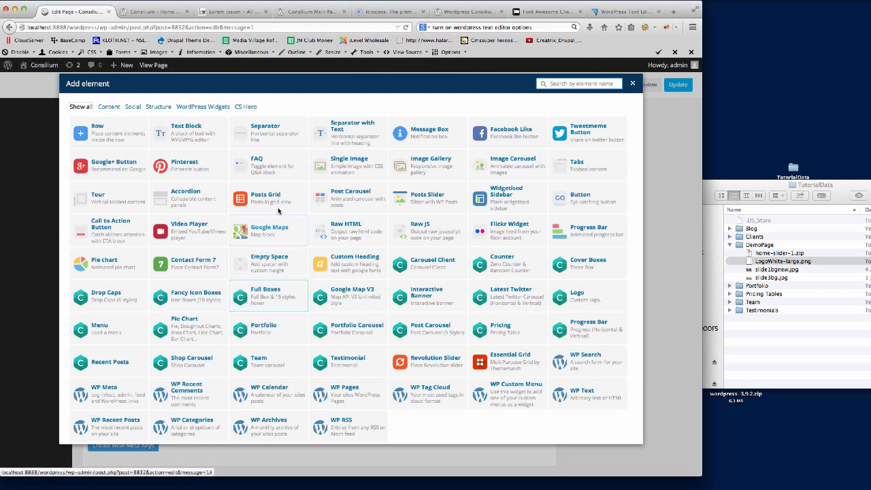
pyautogui.click(465, 11)
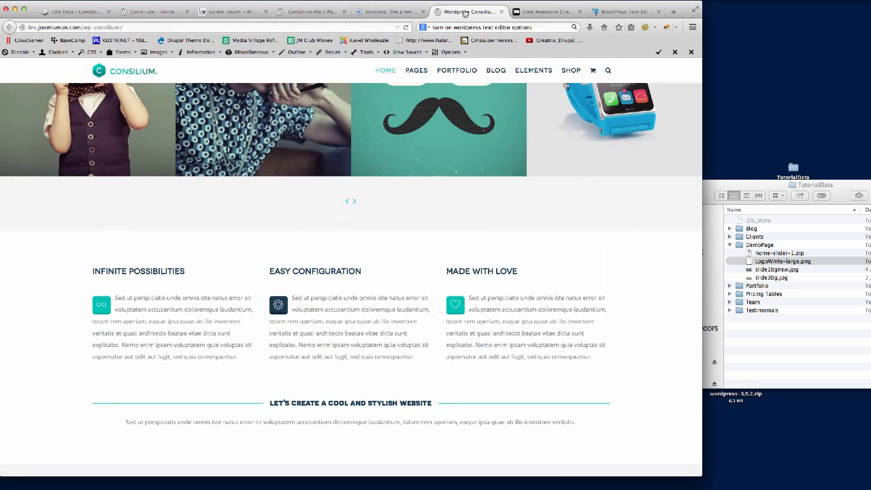
pyautogui.click(77, 11)
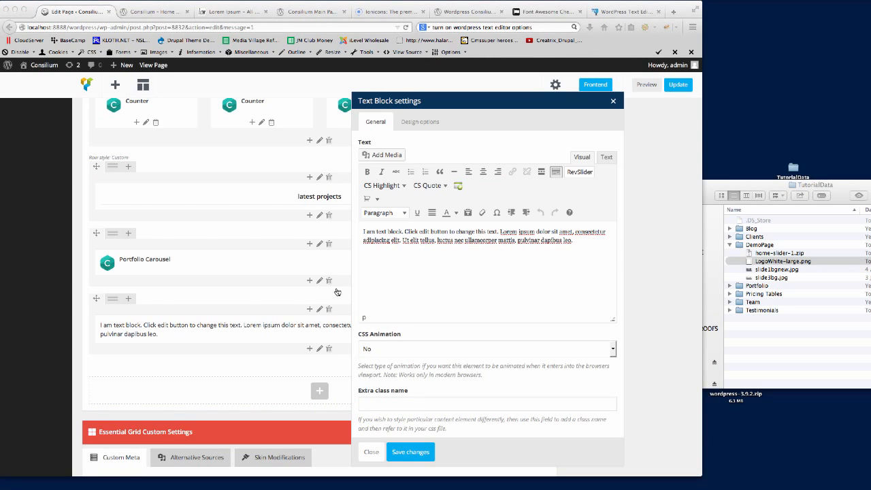
# Step: Replace the new text block's placeholder text with "Infinate possibities"
pyautogui.press('super+a')
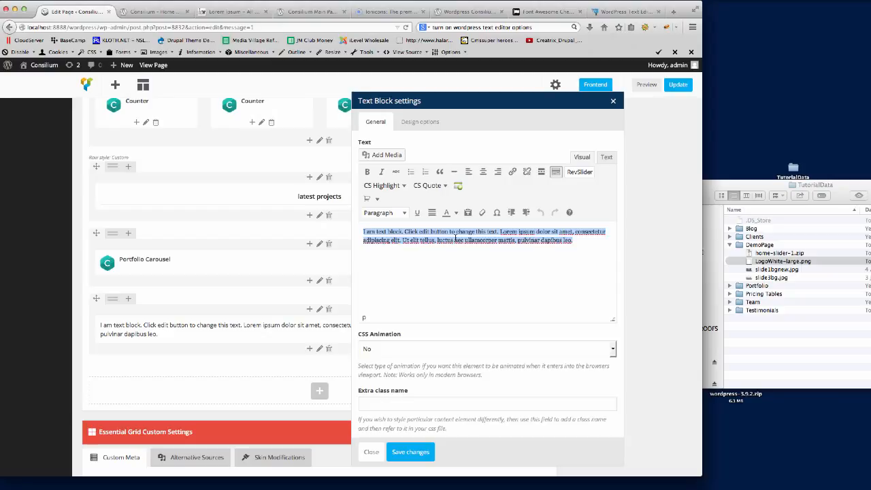
pyautogui.write('1')
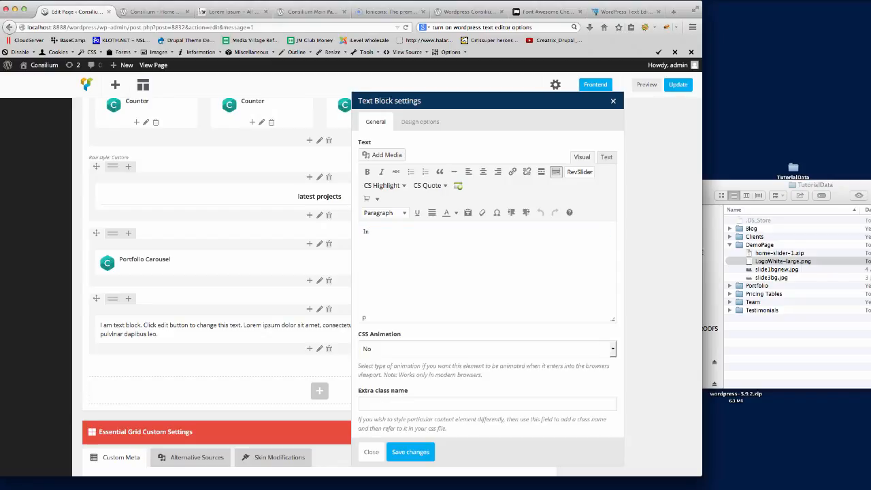
pyautogui.write('nfinite possibilities')
pyautogui.tripleClick(462, 229)
pyautogui.click(448, 286)
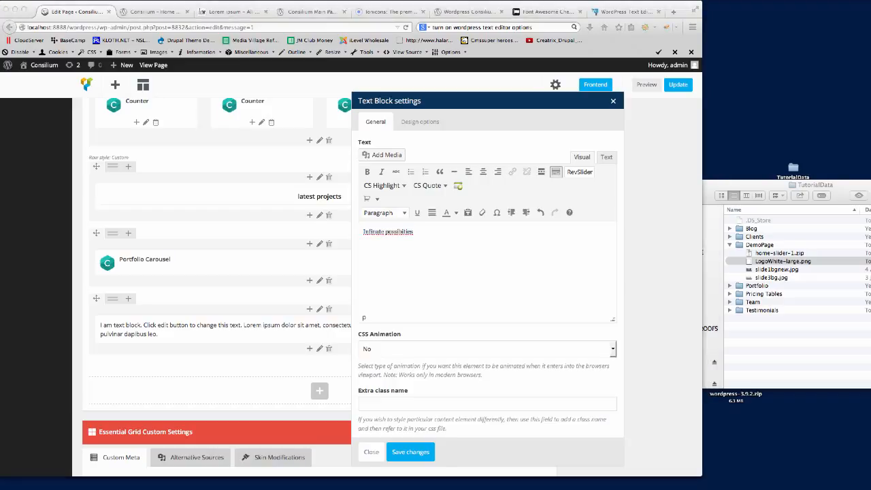
# Step: Format the text block's line as Heading 4 and save the text block
pyautogui.tripleClick(436, 235)
pyautogui.click(385, 212)
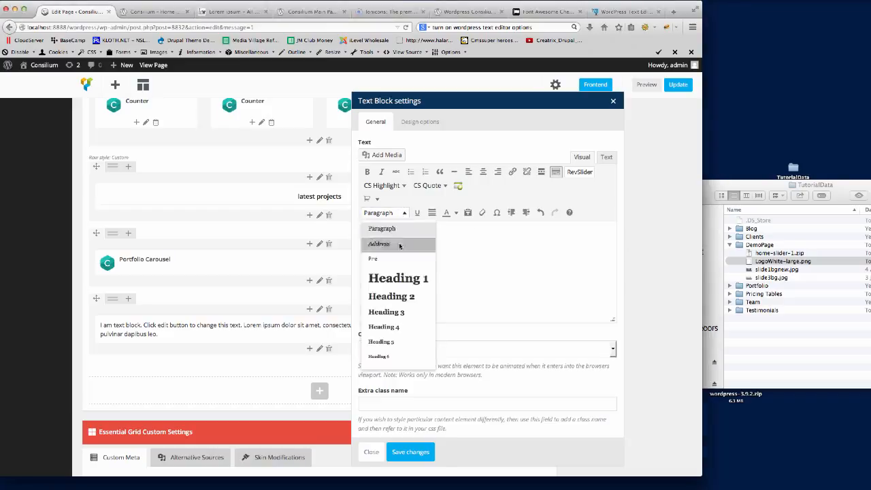
pyautogui.click(393, 325)
pyautogui.click(531, 280)
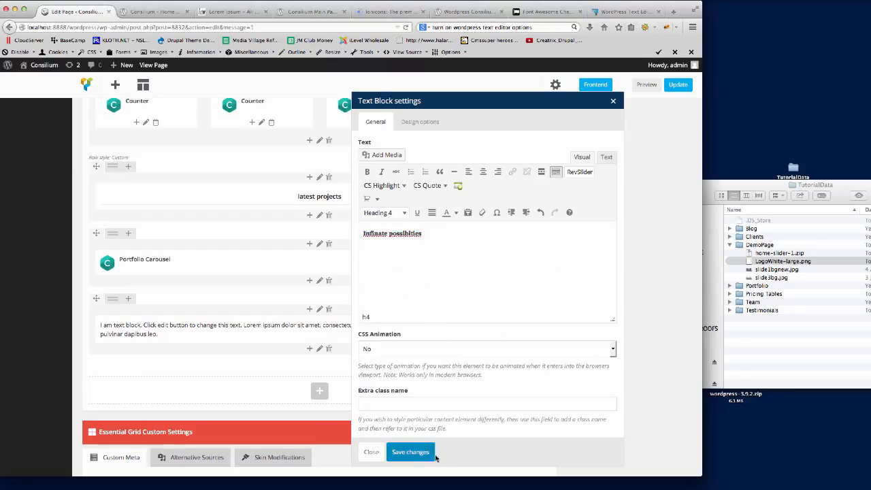
pyautogui.click(412, 452)
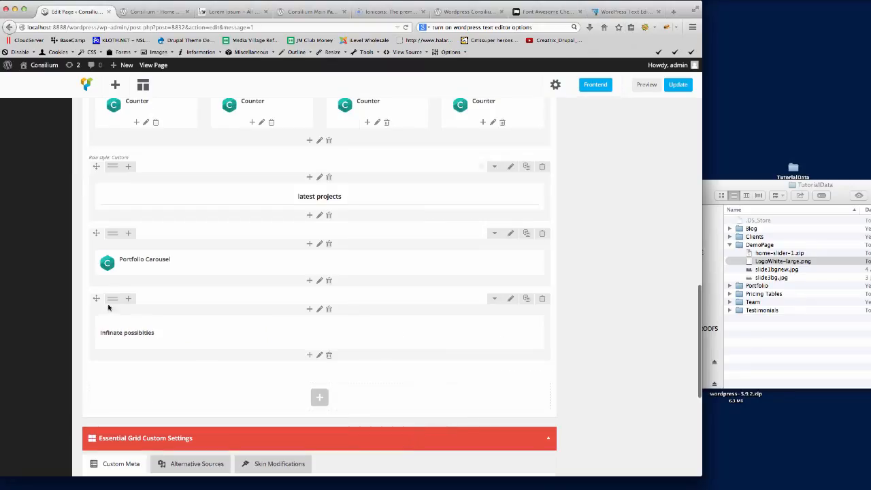
# Step: Split the new row into three equal columns and add a Drop Caps element below the heading in the first column
pyautogui.moveTo(115, 301)
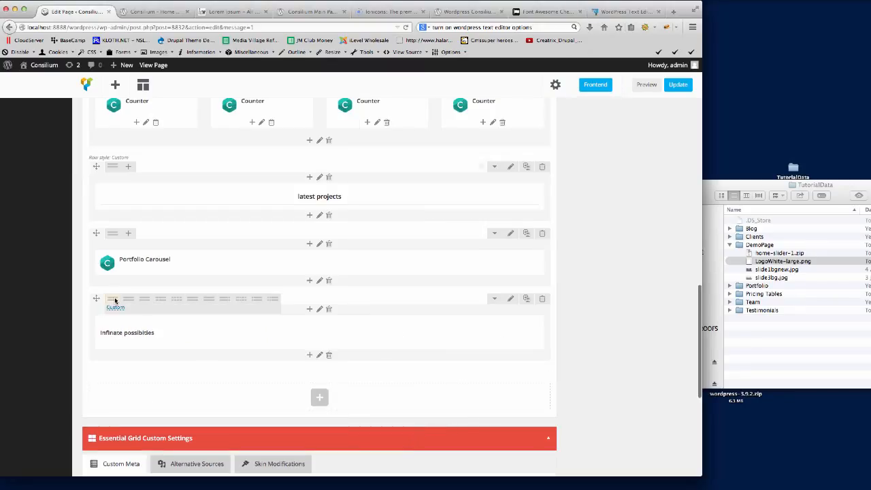
pyautogui.click(161, 300)
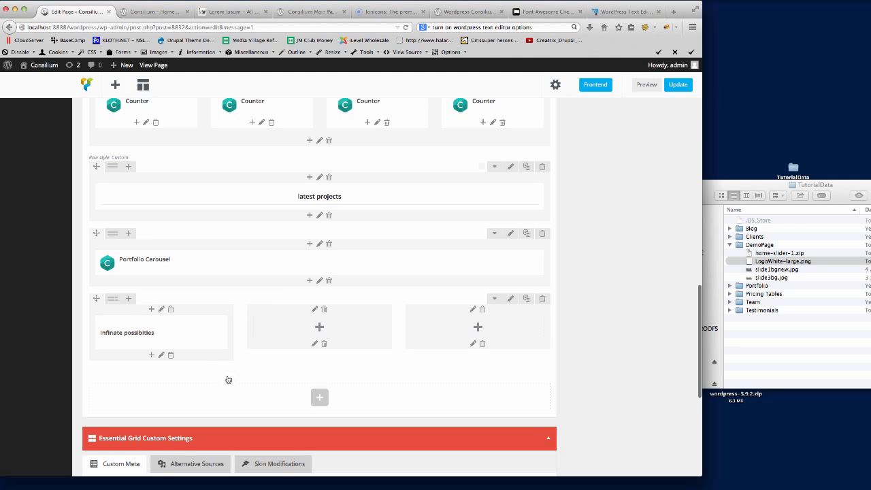
pyautogui.scroll(-3, 229, 380)
pyautogui.click(152, 334)
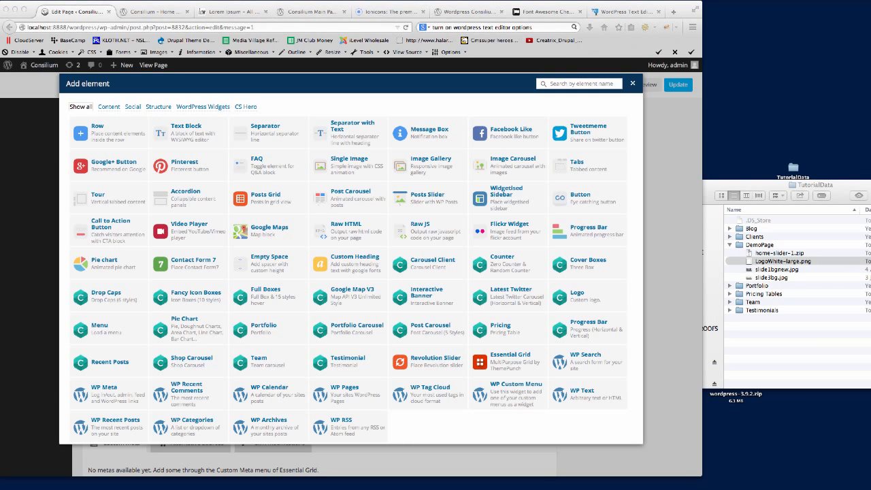
pyautogui.click(108, 298)
pyautogui.scroll(-3, 215, 370)
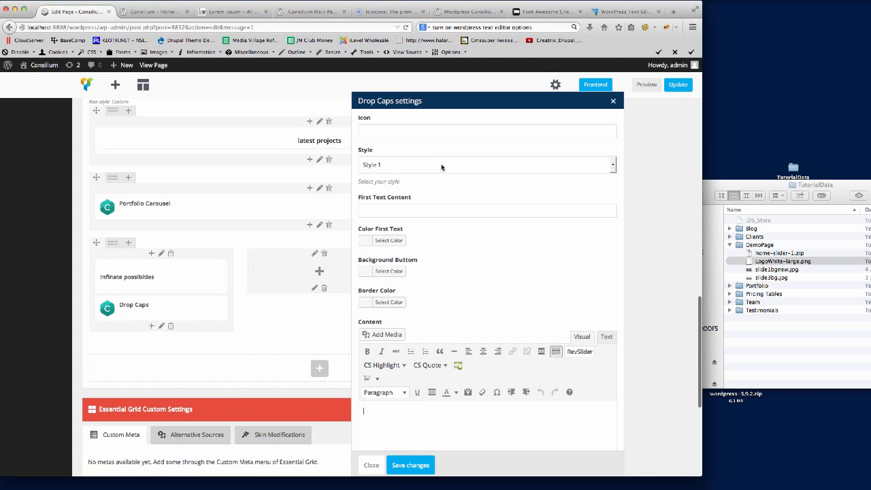
# Step: Set the Drop Caps icon to "ion ion-ios7-infinite-outline"
pyautogui.click(392, 133)
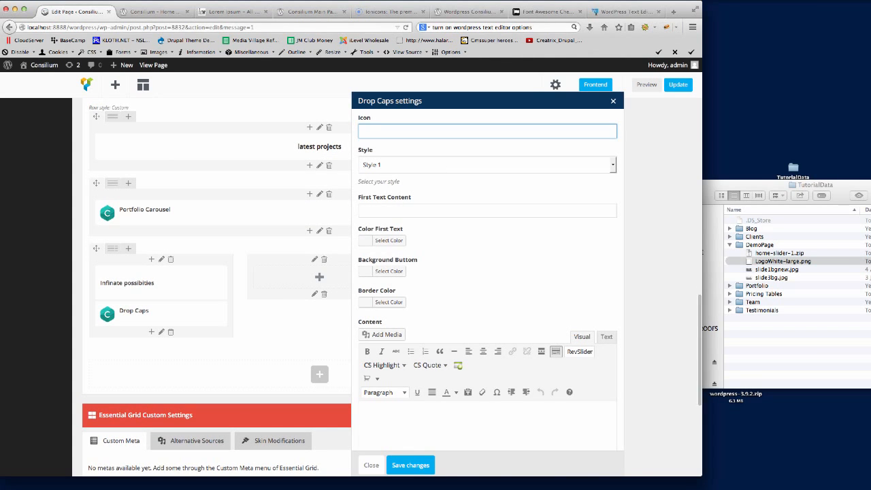
pyautogui.press('super+Tab')
pyautogui.click(375, 134)
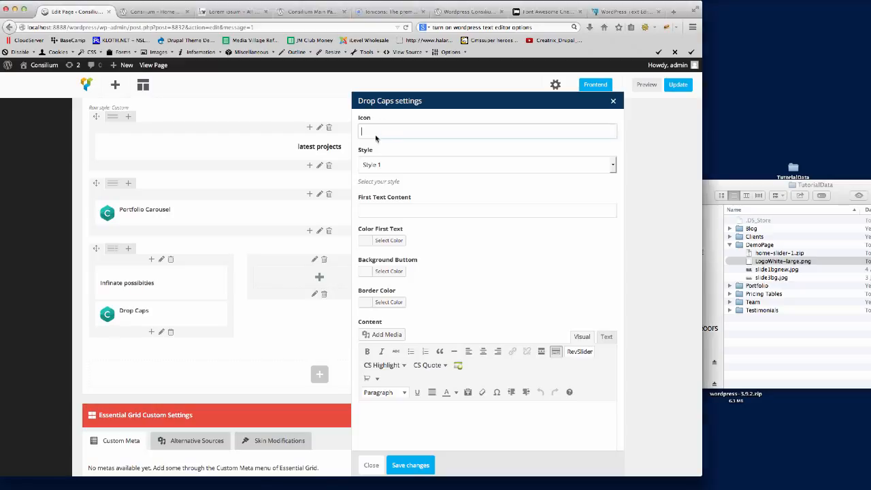
pyautogui.write('ion ion-ios7-infinite-outline')
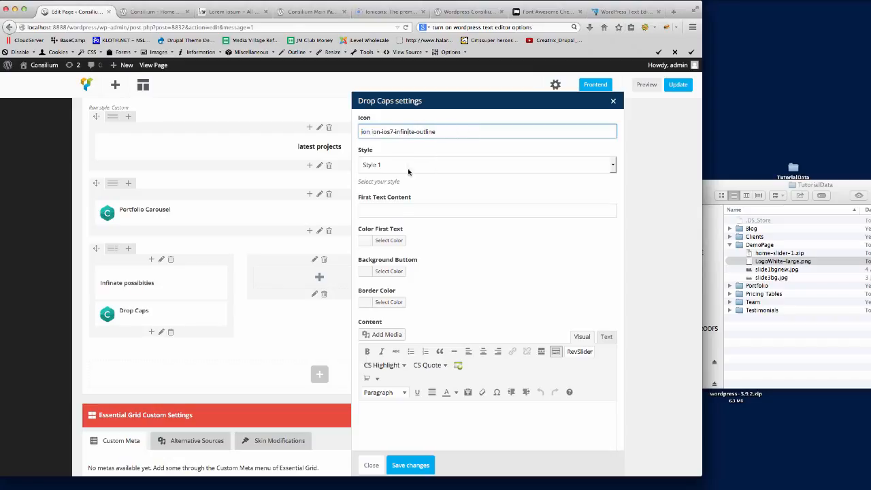
# Step: Set the Drop Caps button background colour to teal #00c3b6
pyautogui.press('super+Tab')
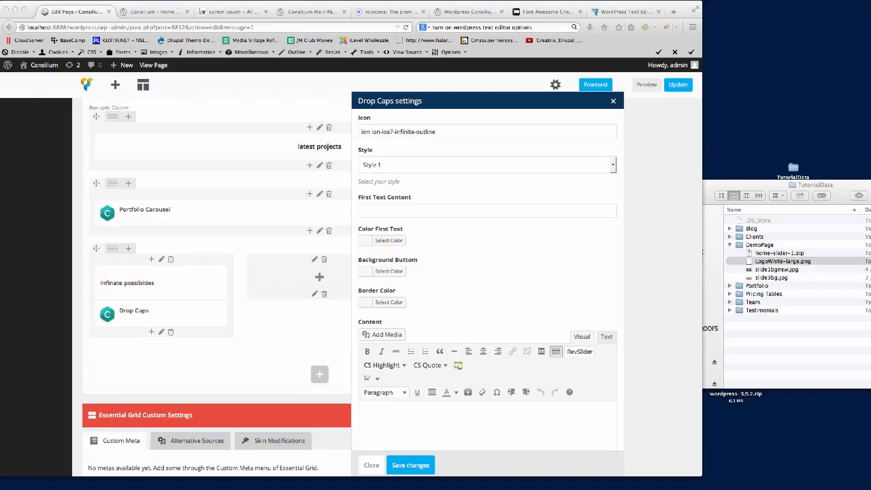
pyautogui.click(467, 253)
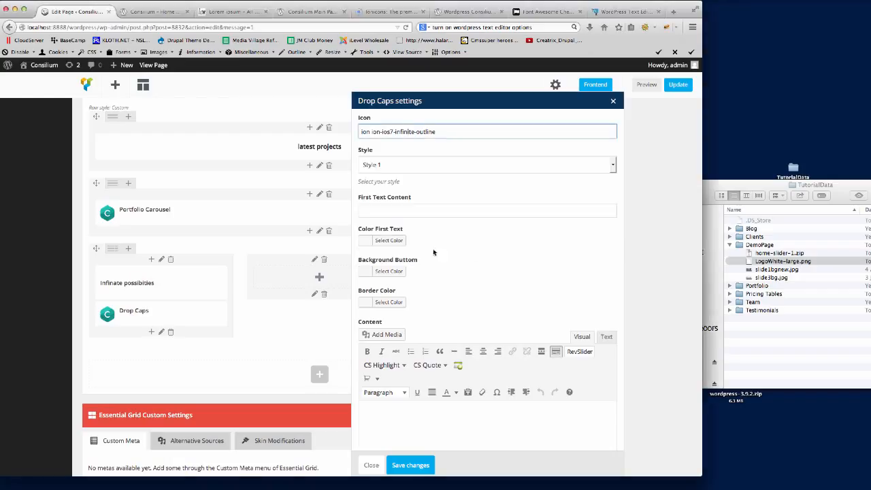
pyautogui.click(388, 271)
pyautogui.press('super+v')
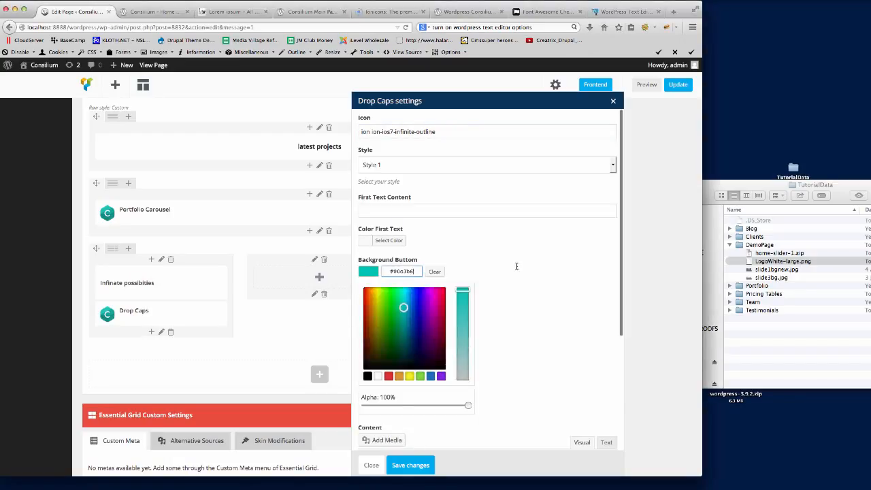
pyautogui.click(516, 267)
# Step: Set the Drop Caps border colour to the copied darker teal
pyautogui.press('super+Tab')
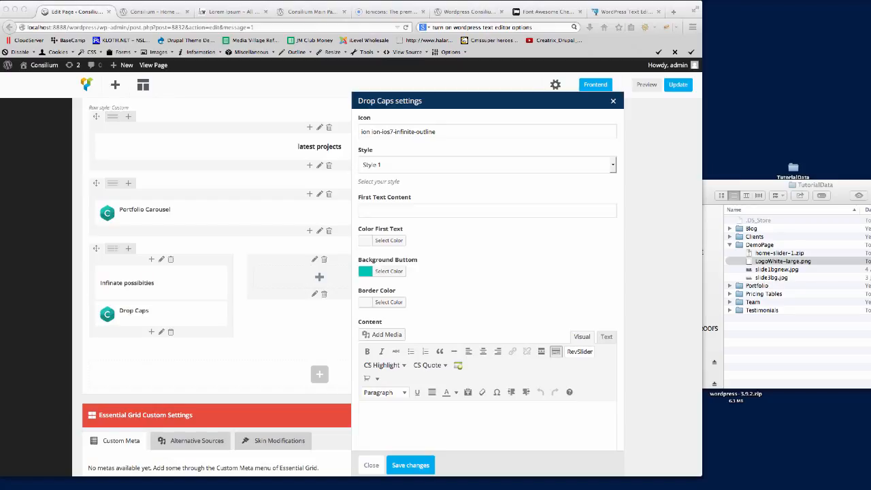
pyautogui.click(388, 302)
pyautogui.click(388, 301)
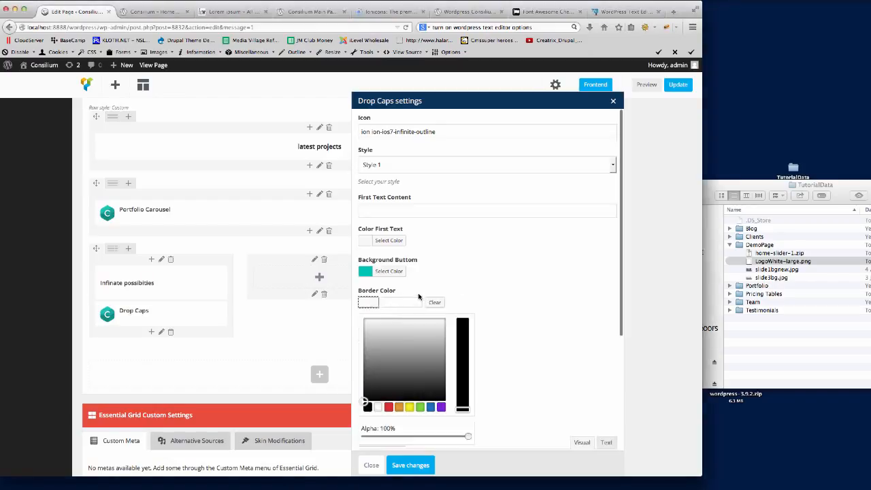
pyautogui.press('super+v')
pyautogui.click(540, 295)
# Step: Paste the "Sed ut perspiciatis unde omnis…" paragraph as the Drop Caps content and save the element
pyautogui.scroll(-2, 540, 296)
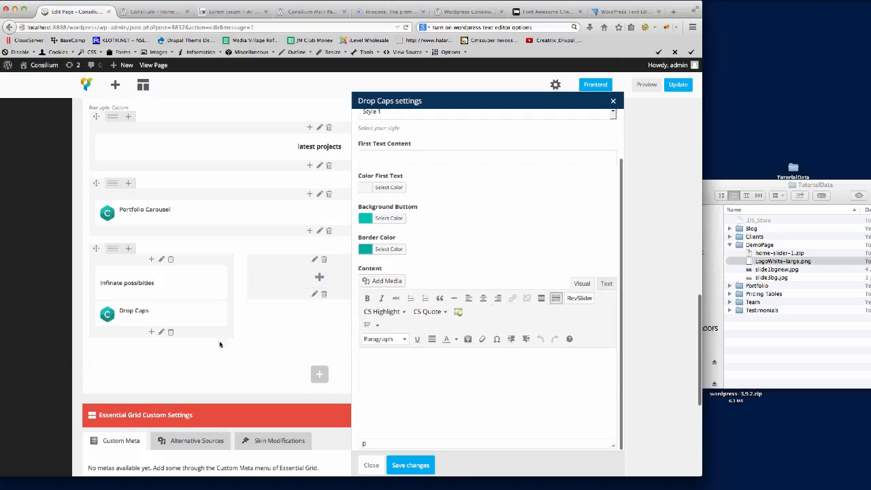
pyautogui.press('super+Tab')
pyautogui.click(420, 387)
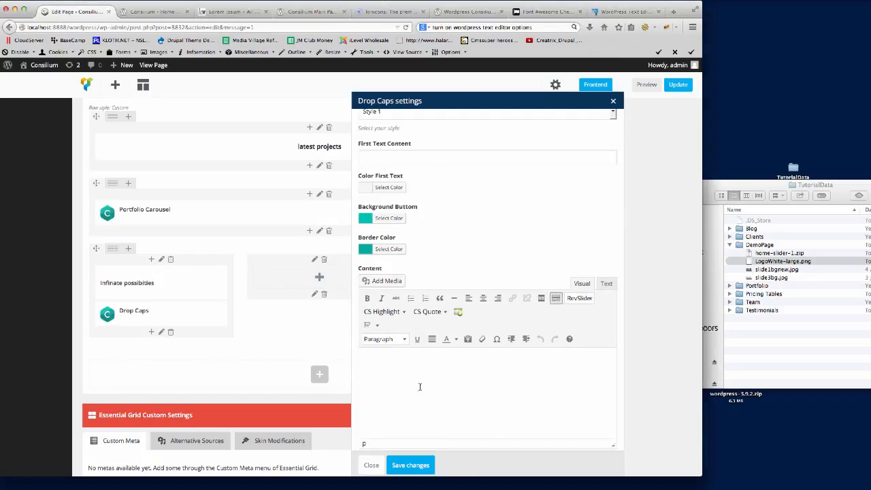
pyautogui.write('Sed ut perspiciatis unde omnis iste natus error sit voluptatem accusantium doloremque laudantium, totam rem aperiam, eaque ipsa quae ab illo inventore veritatis et quasi architecto beatae vitae dicta sunt explicabo. Nemo enim ipsam voluptatem quia voluptas sit aspernatur aut odit aut fugit, sed quia consequuntur.')
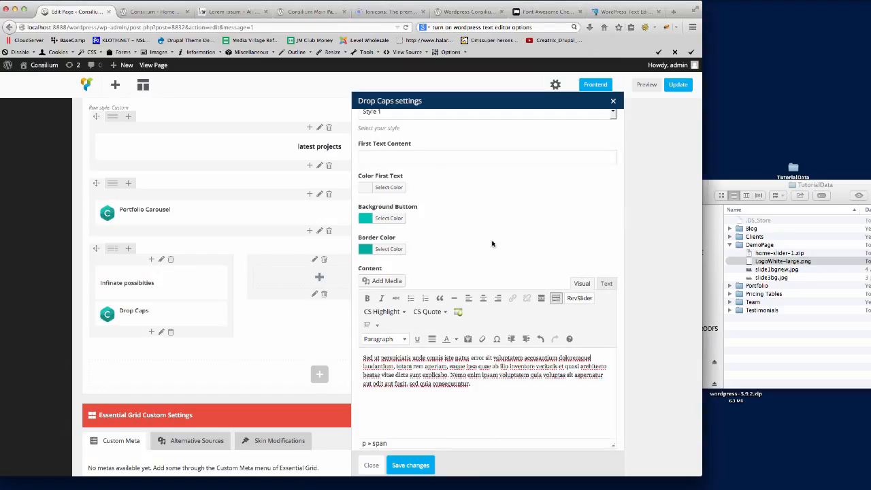
pyautogui.click(411, 465)
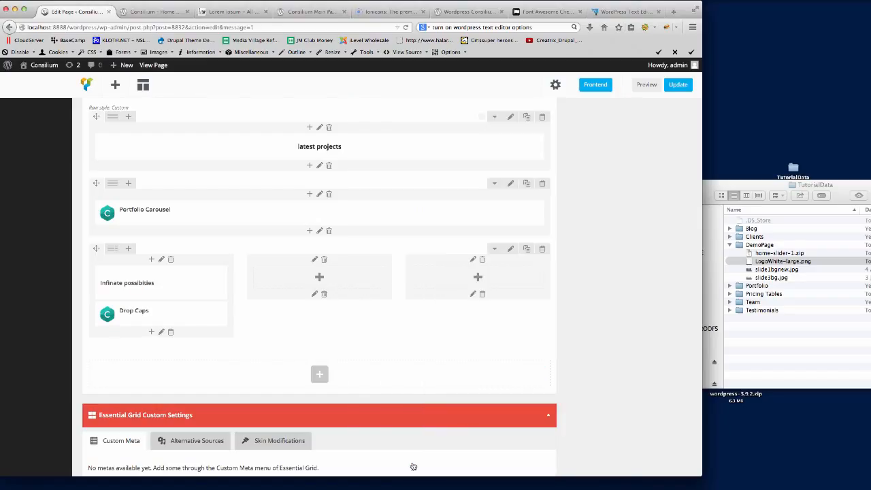
# Step: Update the page, reload the live home page and check the heading and drop-cap column below the carousel
pyautogui.click(684, 87)
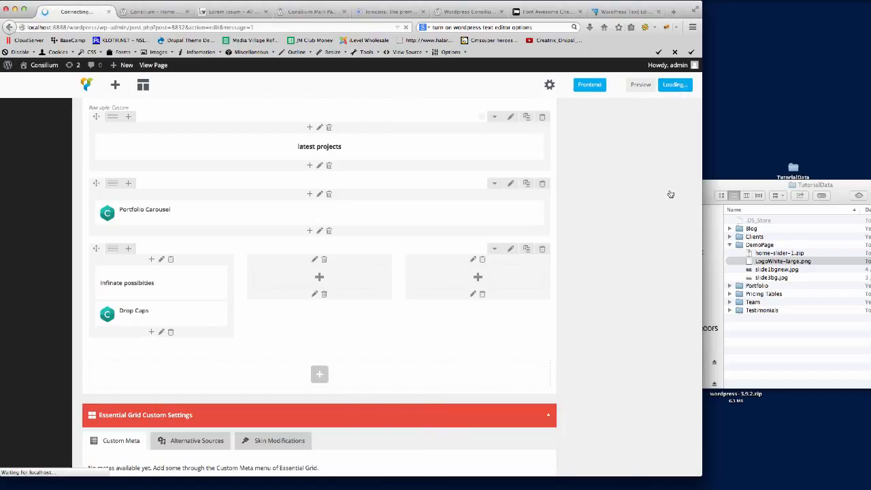
pyautogui.click(160, 14)
pyautogui.click(154, 27)
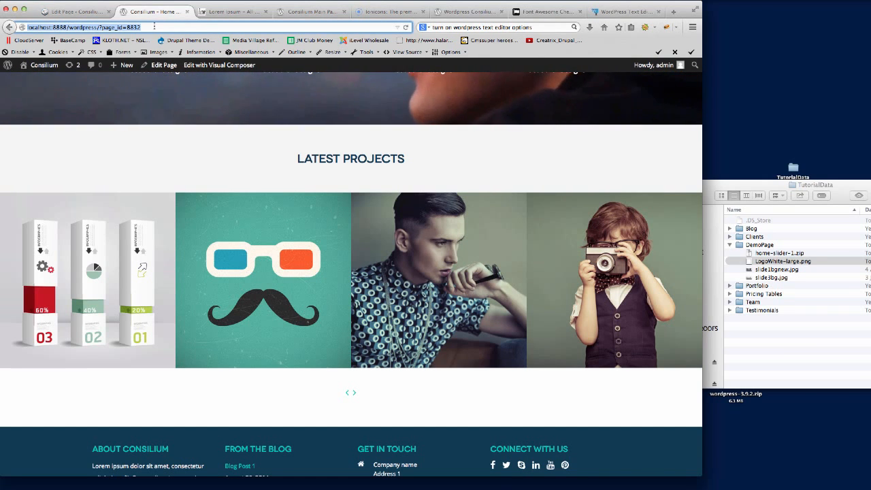
pyautogui.press('Return')
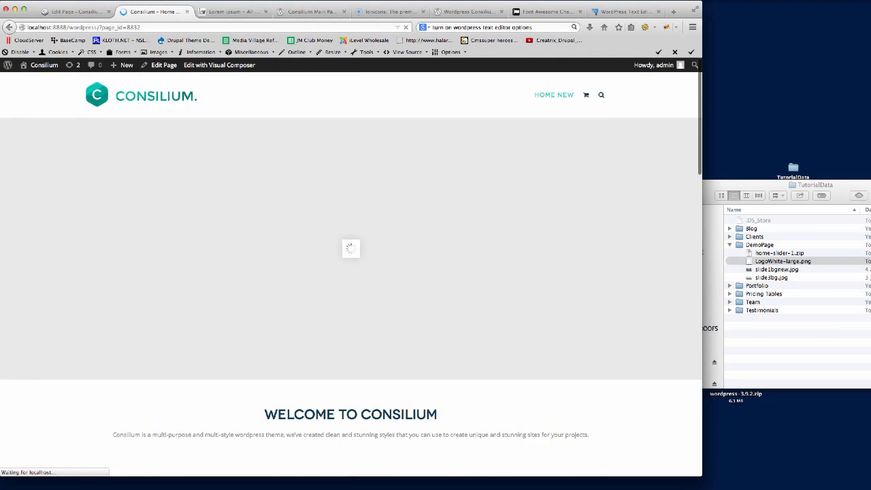
pyautogui.scroll(-10, 523, 214)
pyautogui.scroll(-5, 577, 222)
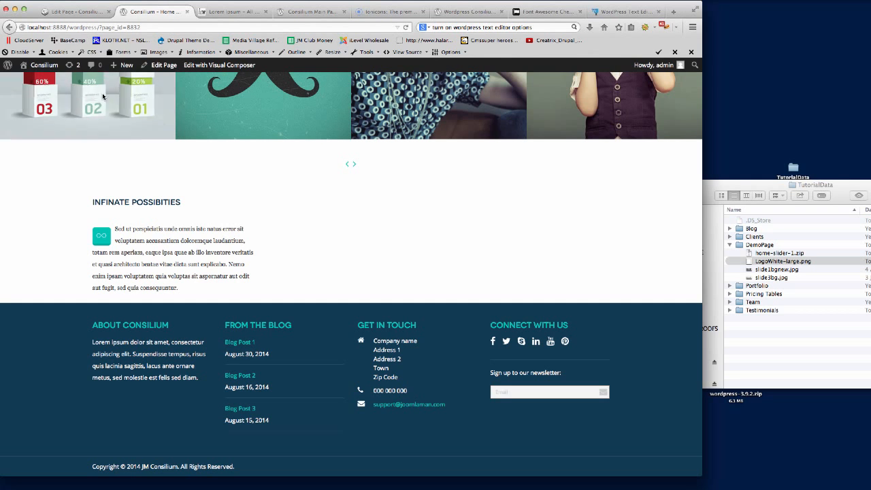
# Step: Remove the inline-styled span tags around the paragraph in the HTML content of the first column's Drop Caps element
pyautogui.click(79, 13)
pyautogui.scroll(-15, 306, 307)
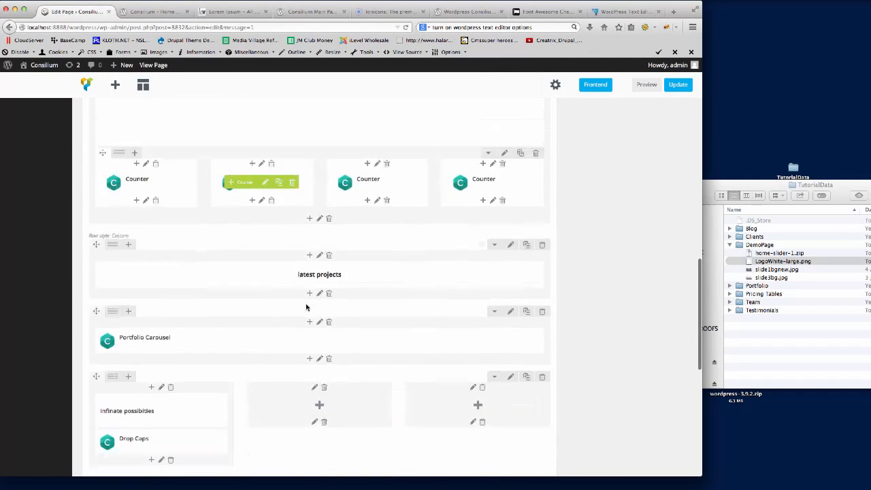
pyautogui.click(167, 226)
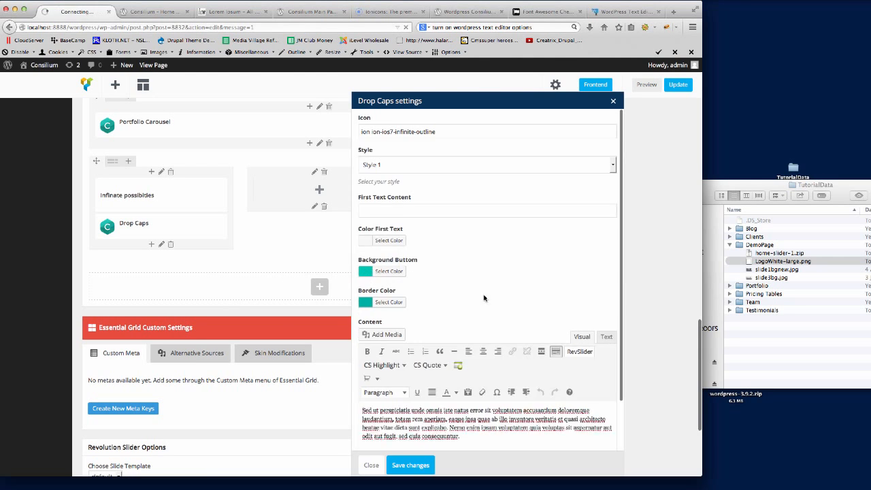
pyautogui.scroll(-2, 501, 290)
pyautogui.click(606, 284)
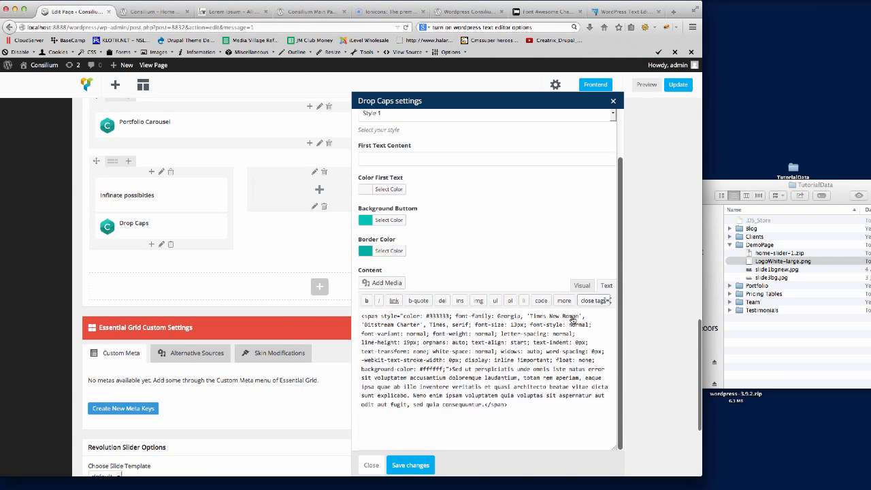
pyautogui.moveTo(454, 369); pyautogui.dragTo(361, 315)
pyautogui.press('BackSpace')
pyautogui.moveTo(460, 357); pyautogui.dragTo(404, 352)
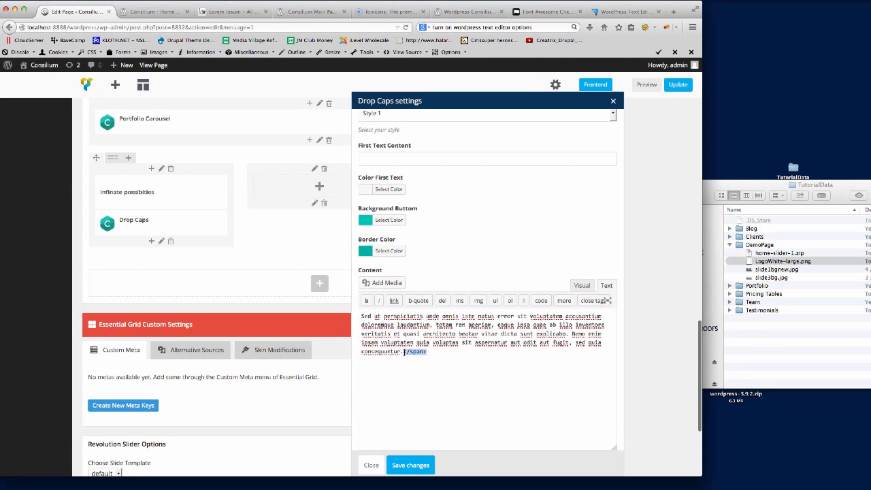
pyautogui.press('BackSpace')
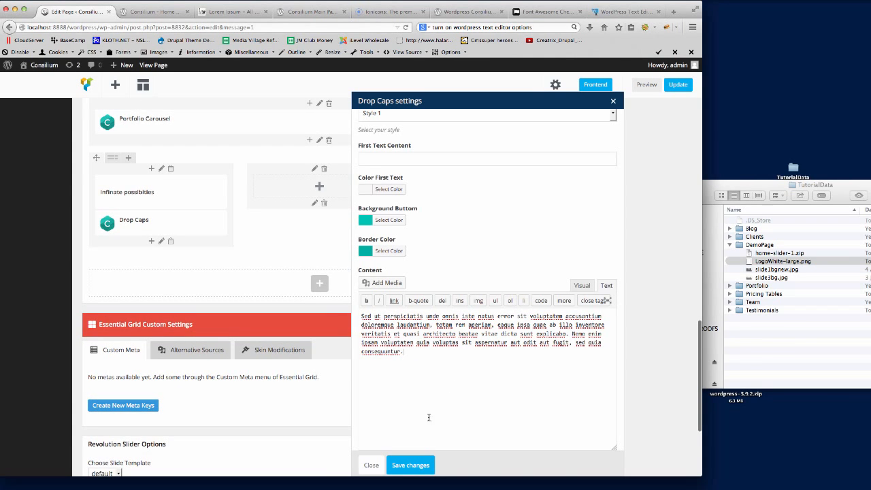
# Step: Save the Drop Caps changes, update the page and check the first column's paragraph styling on the reloaded live home page
pyautogui.click(419, 453)
pyautogui.click(678, 83)
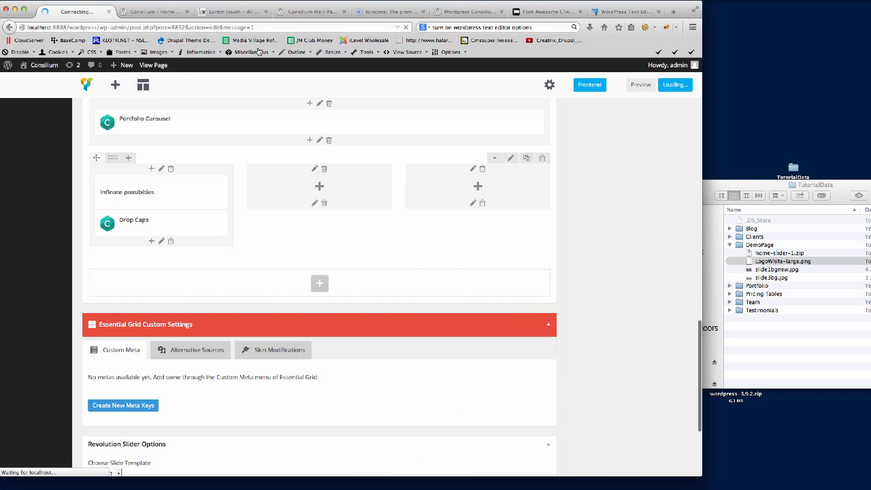
pyautogui.click(150, 12)
pyautogui.click(142, 26)
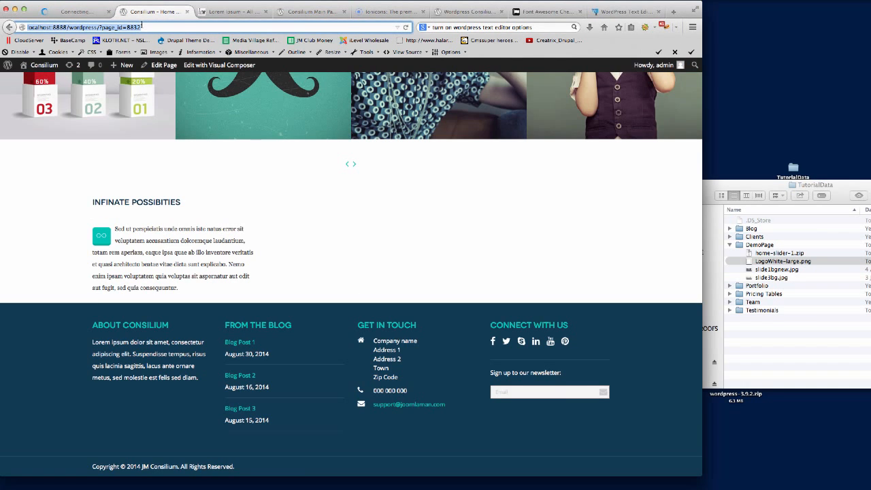
pyautogui.press('Return')
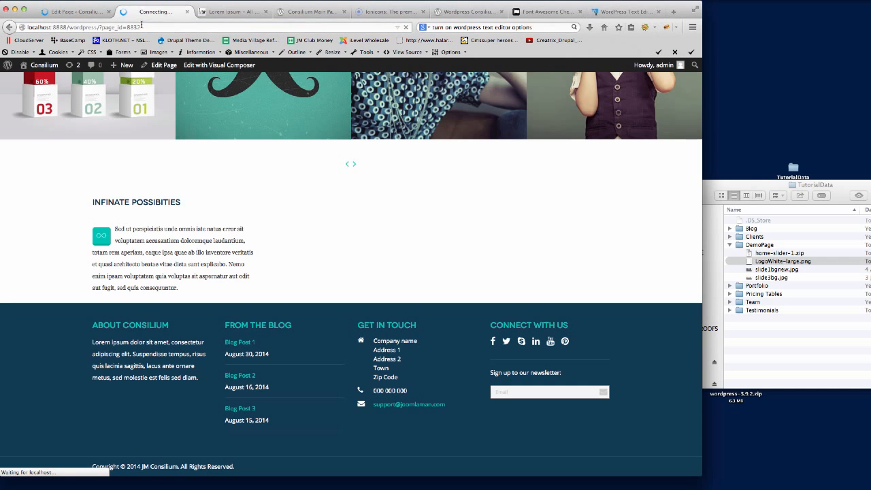
pyautogui.scroll(-10, 438, 192)
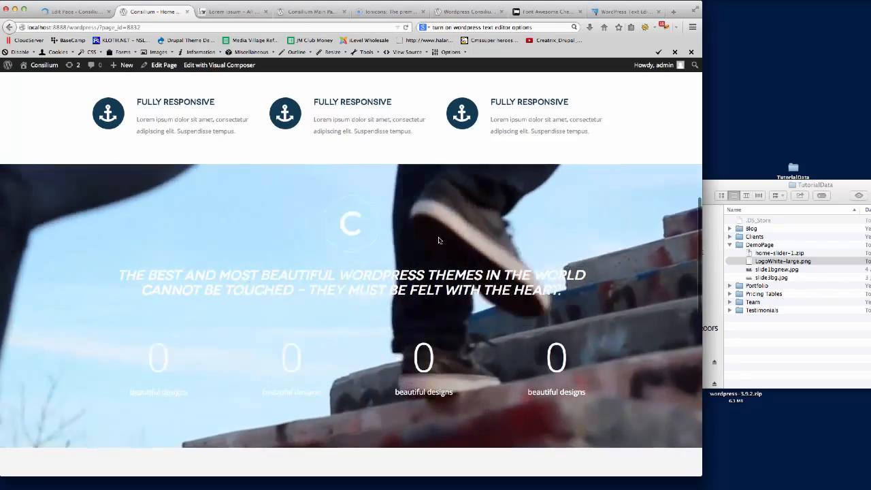
pyautogui.scroll(-10, 438, 204)
pyautogui.scroll(3, 305, 234)
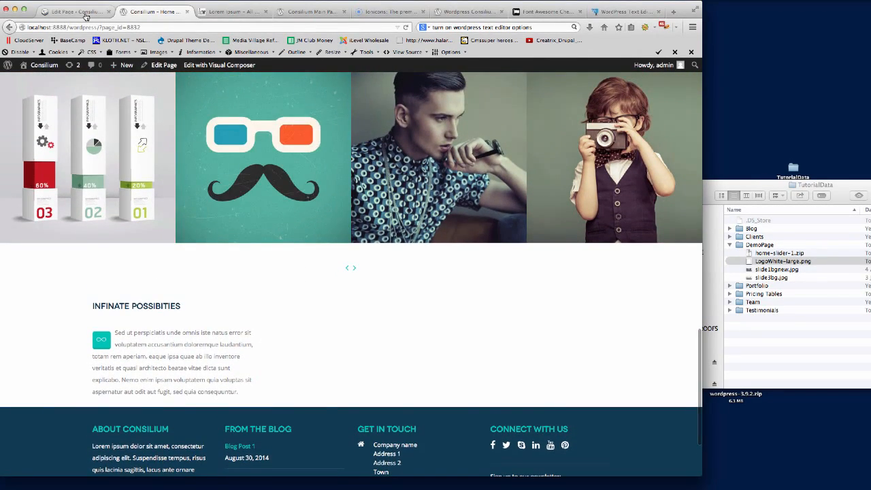
# Step: Duplicate the first column's "Infinate possibities" heading and Drop Caps element and move the copies into the middle column
pyautogui.click(72, 11)
pyautogui.scroll(-15, 327, 299)
pyautogui.scroll(-3, 326, 338)
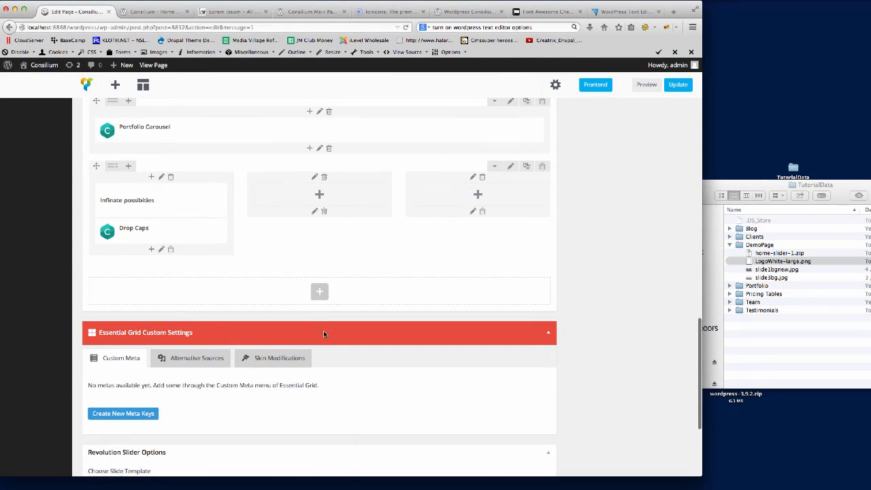
pyautogui.moveTo(170, 214)
pyautogui.moveTo(180, 201); pyautogui.dragTo(308, 197)
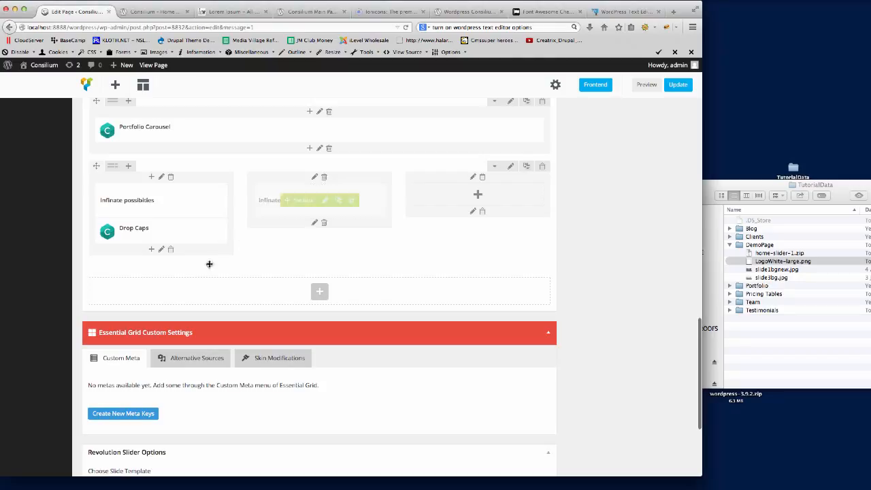
pyautogui.moveTo(185, 239)
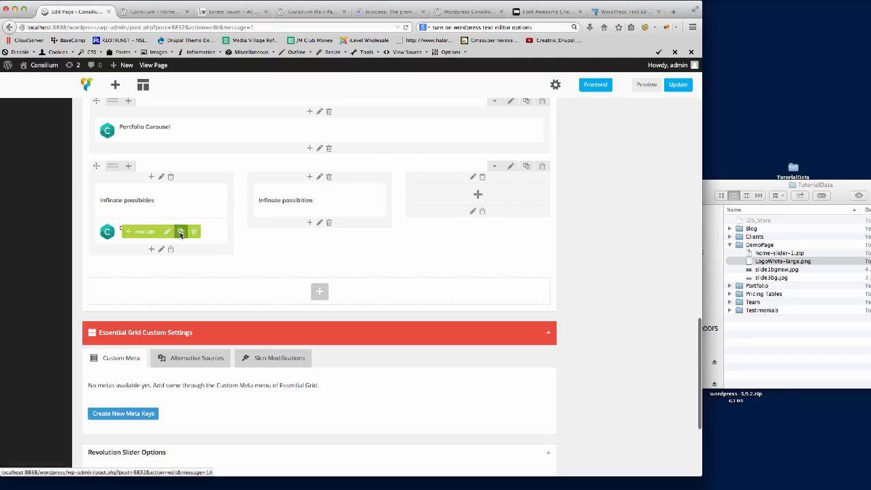
pyautogui.click(181, 233)
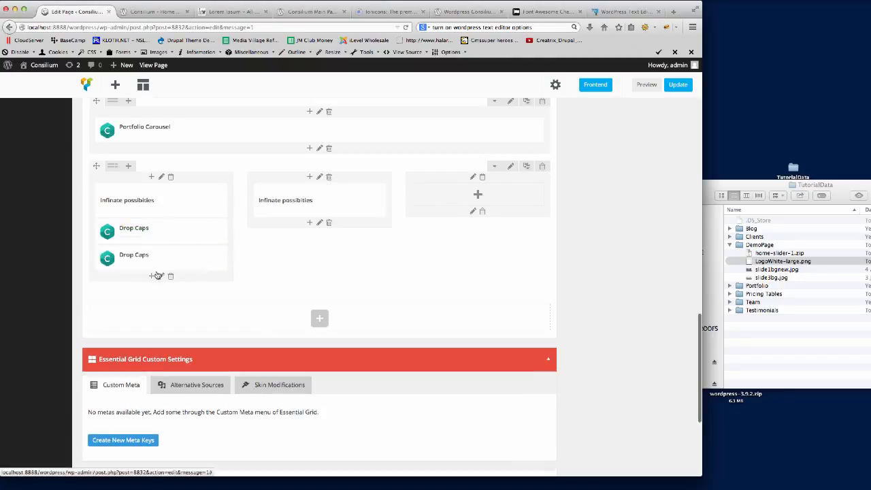
pyautogui.moveTo(136, 257)
pyautogui.moveTo(129, 258)
pyautogui.mouseDown()
pyautogui.moveTo(283, 230)
pyautogui.moveTo(291, 208)
pyautogui.moveTo(289, 228)
pyautogui.mouseUp()
# Step: Duplicate the middle column's heading and Drop Caps element and move the copies into the third column
pyautogui.moveTo(336, 202)
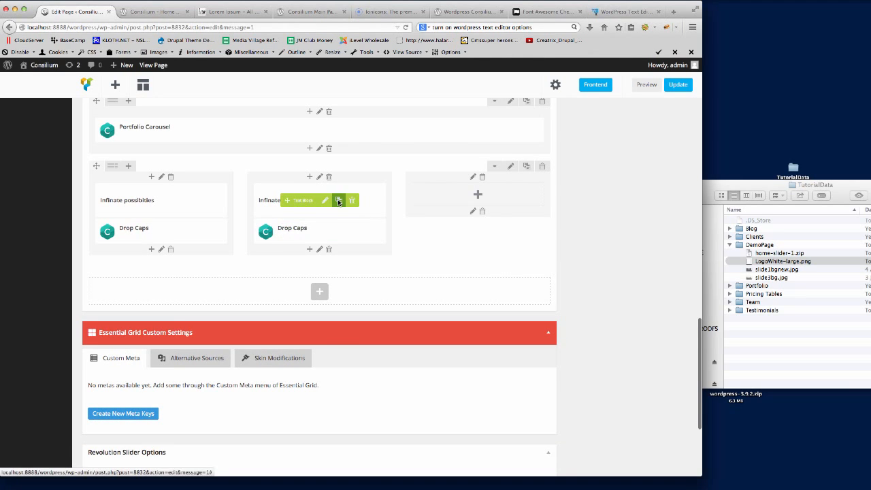
pyautogui.moveTo(336, 202); pyautogui.dragTo(458, 201)
pyautogui.click(340, 233)
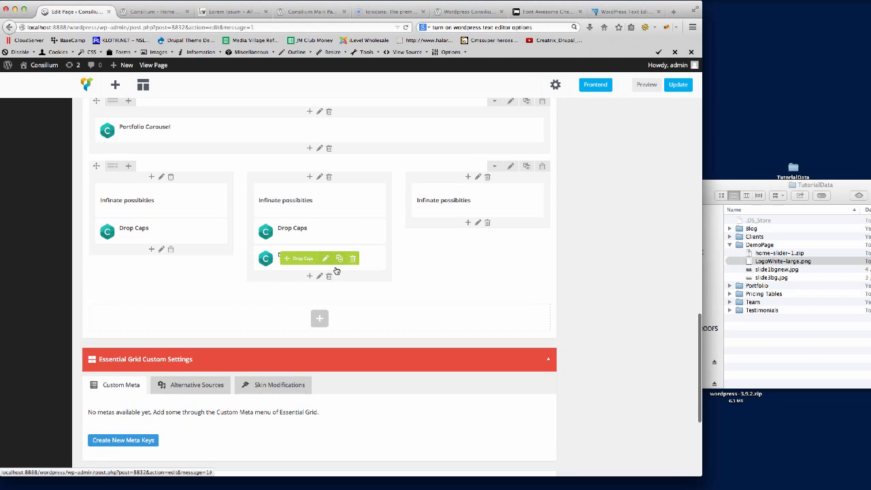
pyautogui.moveTo(294, 258)
pyautogui.mouseDown()
pyautogui.moveTo(445, 214)
pyautogui.moveTo(444, 229)
pyautogui.mouseUp()
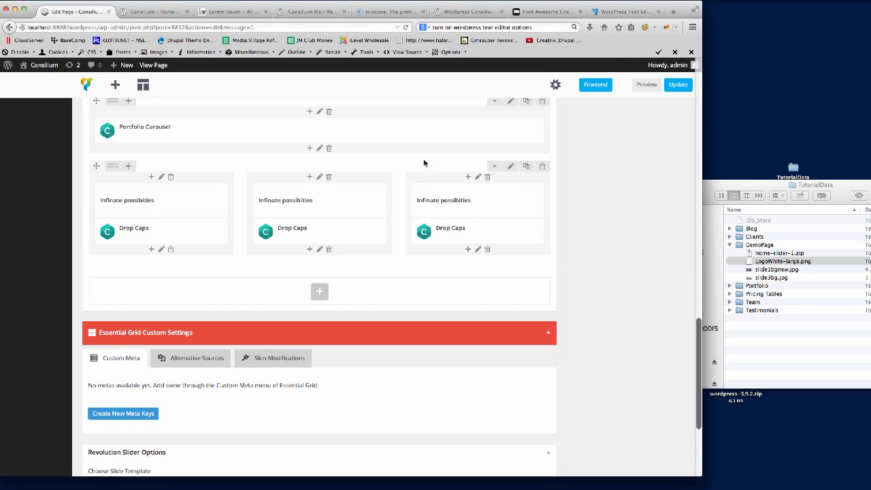
# Step: Set the background colour of the Portfolio Carousel row to f5f5f5 and save the row settings
pyautogui.scroll(3, 365, 161)
pyautogui.click(510, 191)
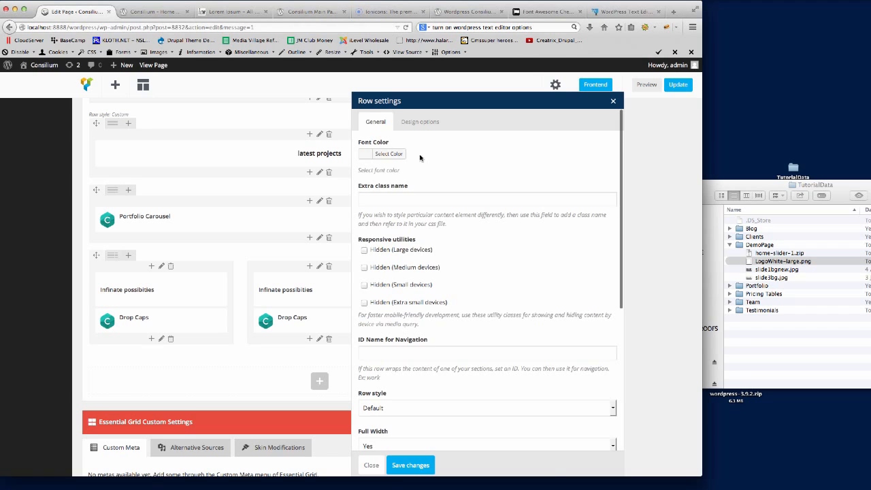
pyautogui.click(425, 122)
pyautogui.click(546, 218)
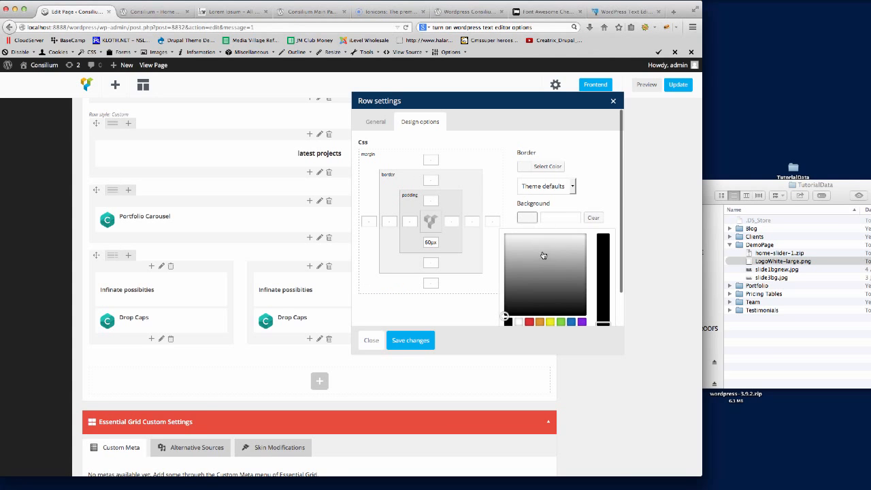
pyautogui.click(153, 12)
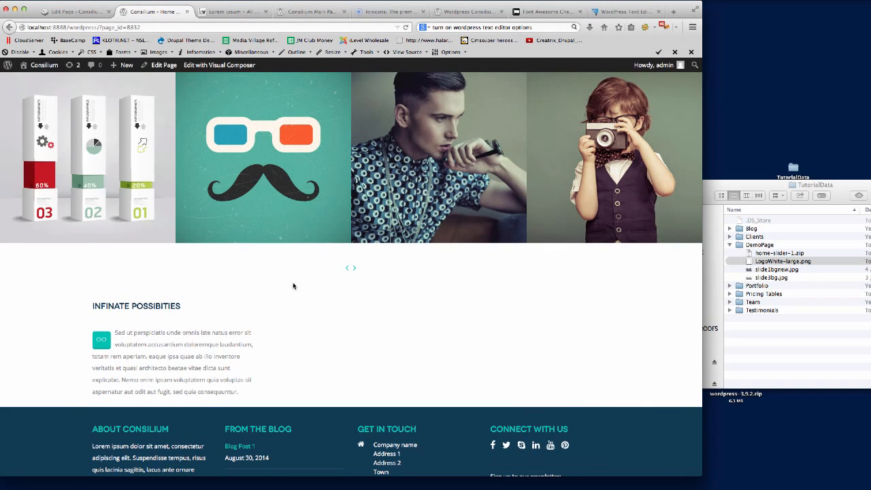
pyautogui.click(75, 12)
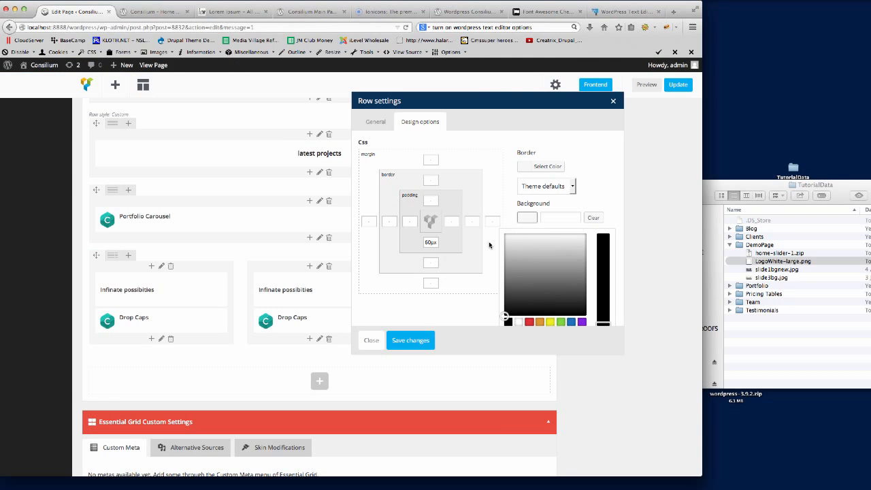
pyautogui.click(559, 217)
pyautogui.write('f5f5f5')
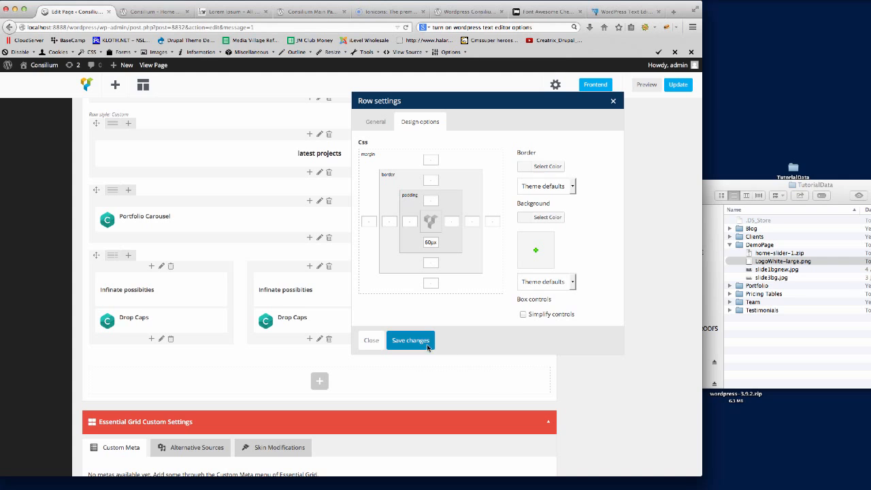
pyautogui.click(412, 345)
# Step: Update the page, reload the live home page and check the carousel row's background and the three drop-cap columns
pyautogui.click(677, 89)
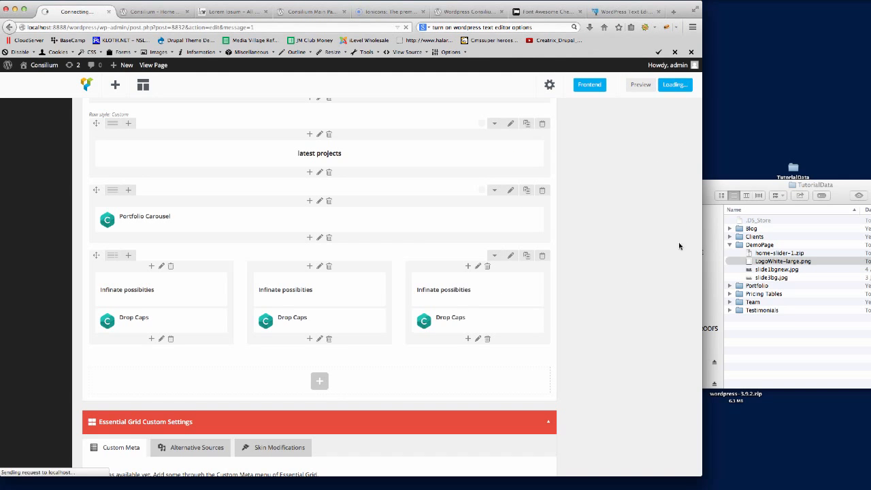
pyautogui.click(145, 12)
pyautogui.click(147, 28)
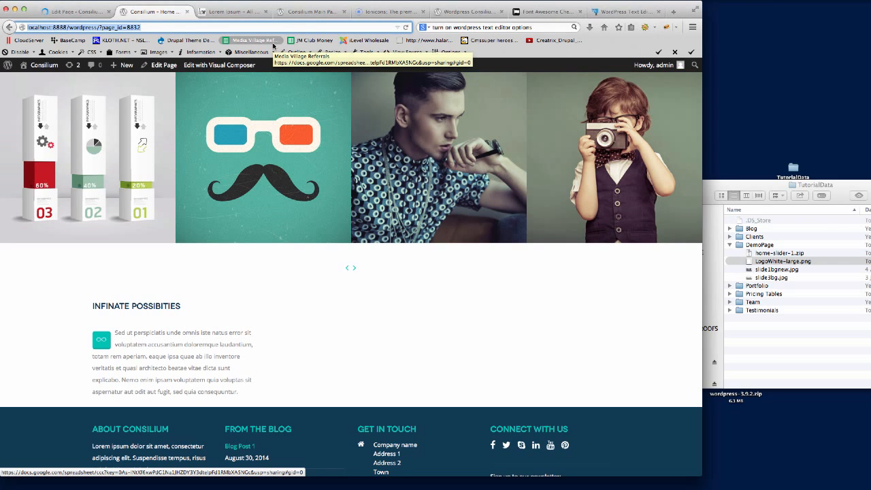
pyautogui.press('Return')
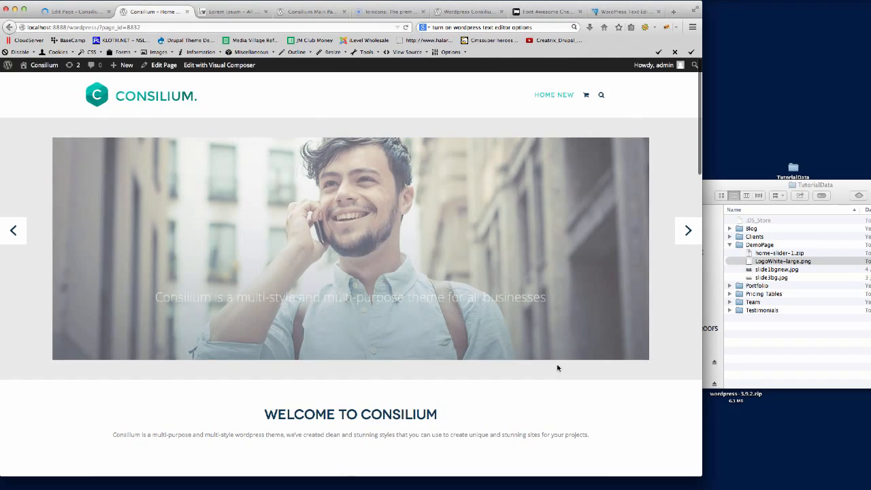
pyautogui.scroll(-15, 557, 368)
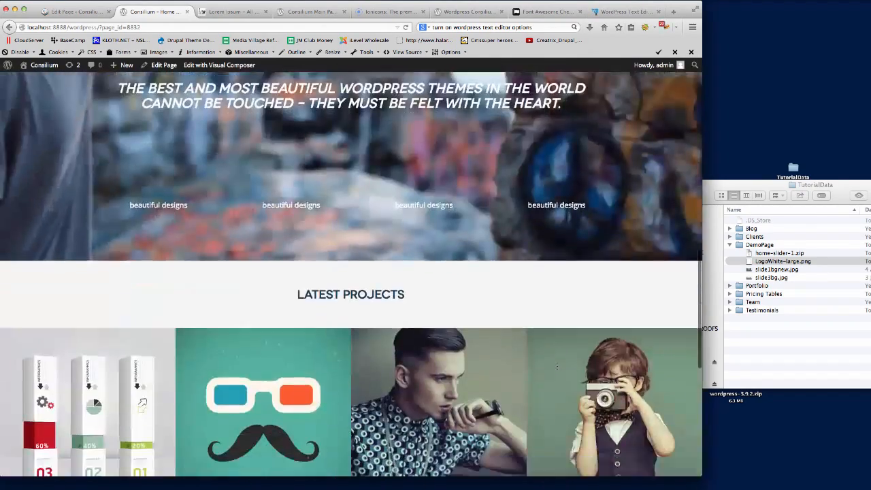
pyautogui.scroll(1, 558, 368)
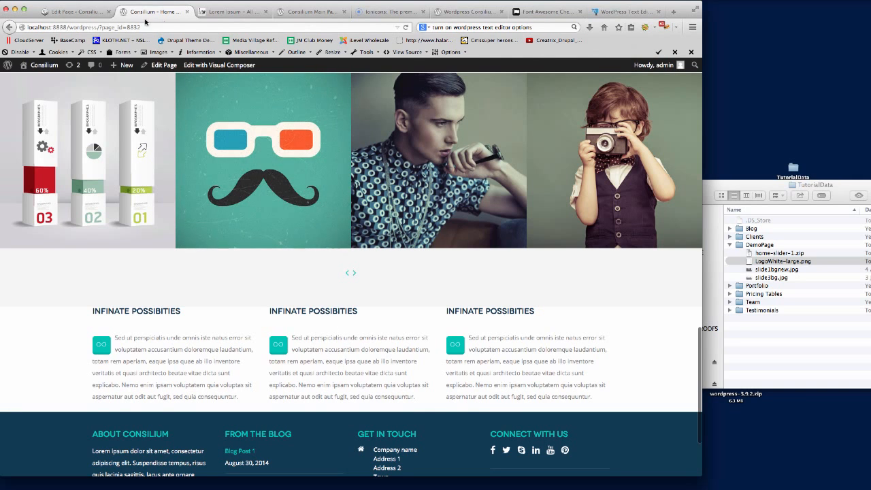
# Step: Compare the spacing with the demo page and give the three-column Drop Caps row 60px top and bottom padding
pyautogui.click(66, 13)
pyautogui.scroll(-1, 350, 295)
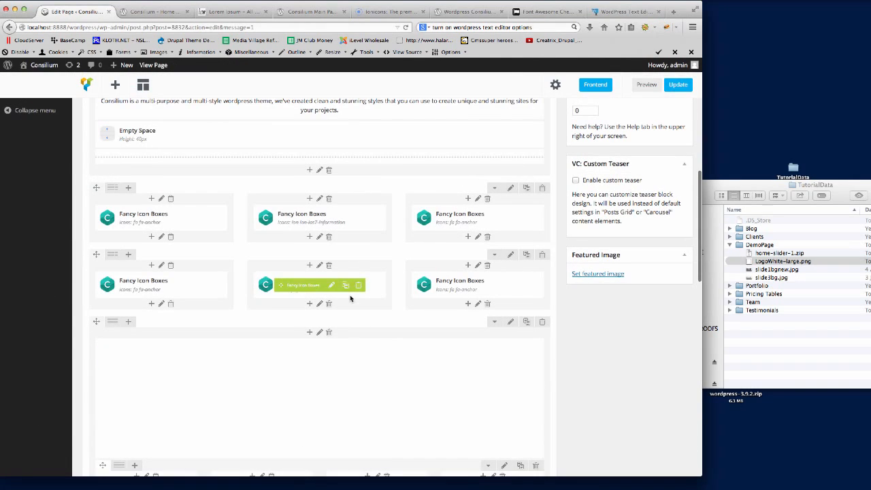
pyautogui.click(469, 12)
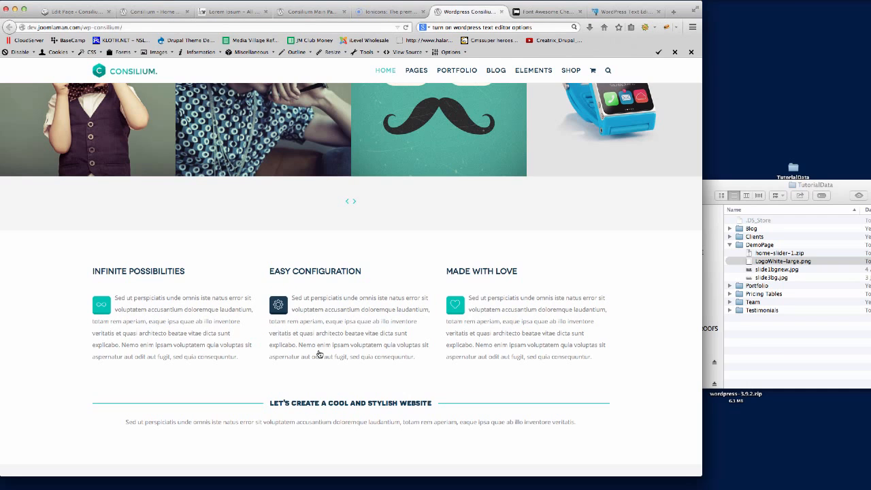
pyautogui.click(74, 12)
pyautogui.scroll(-5, 342, 314)
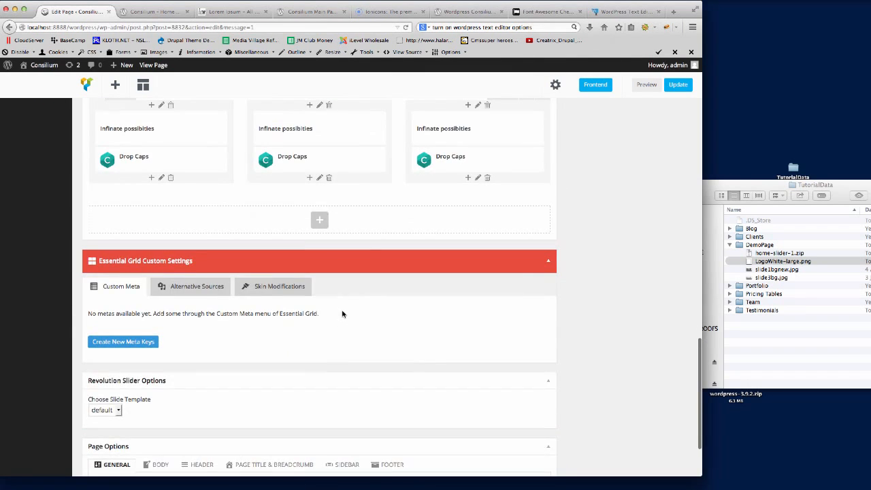
pyautogui.scroll(3, 342, 314)
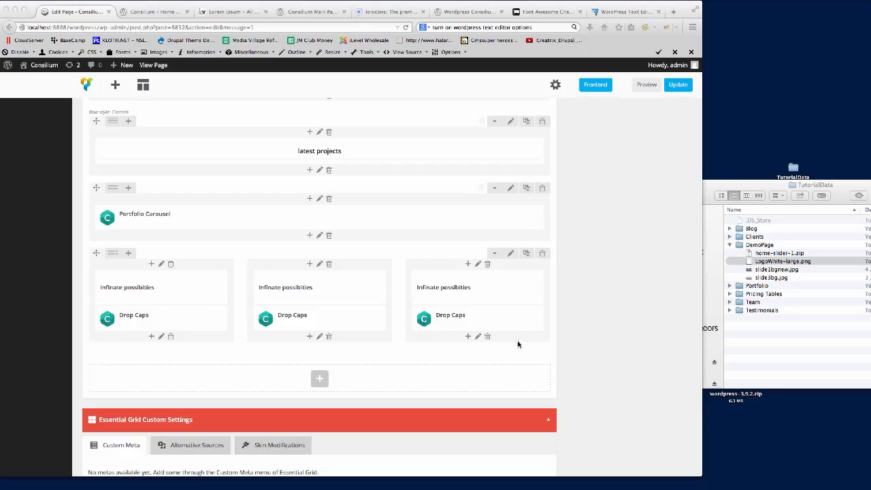
pyautogui.click(513, 254)
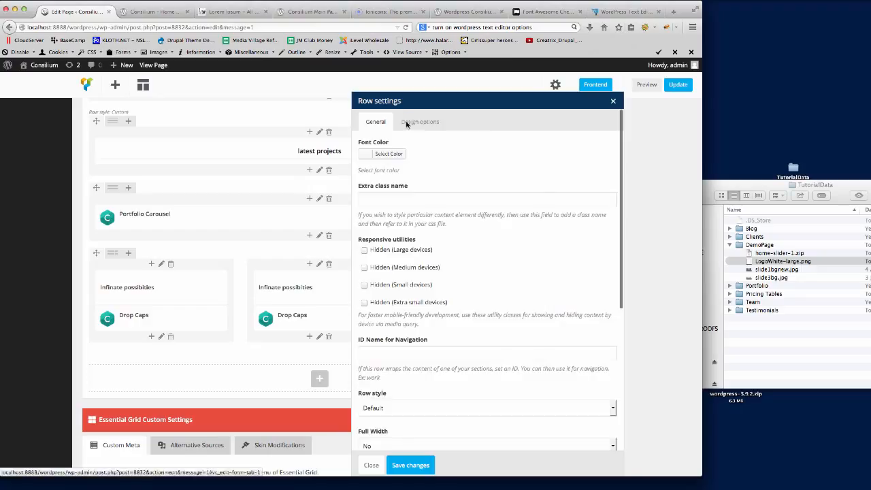
pyautogui.click(409, 124)
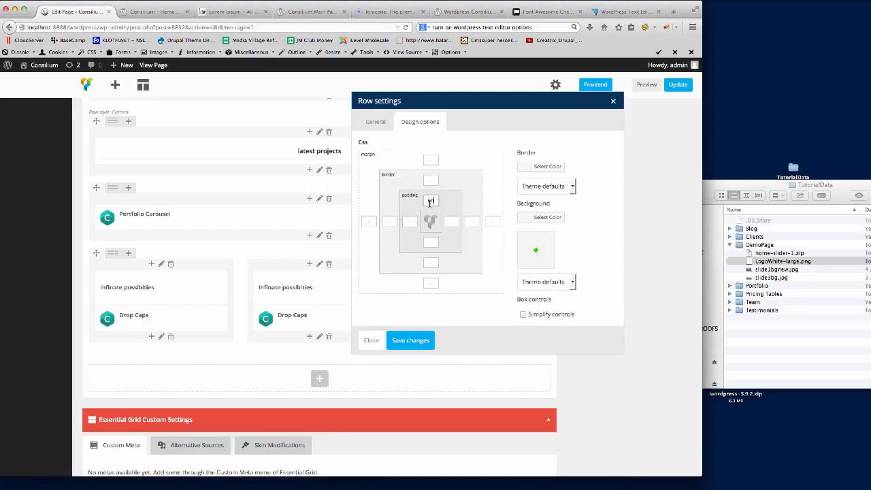
pyautogui.click(431, 242)
pyautogui.write('6')
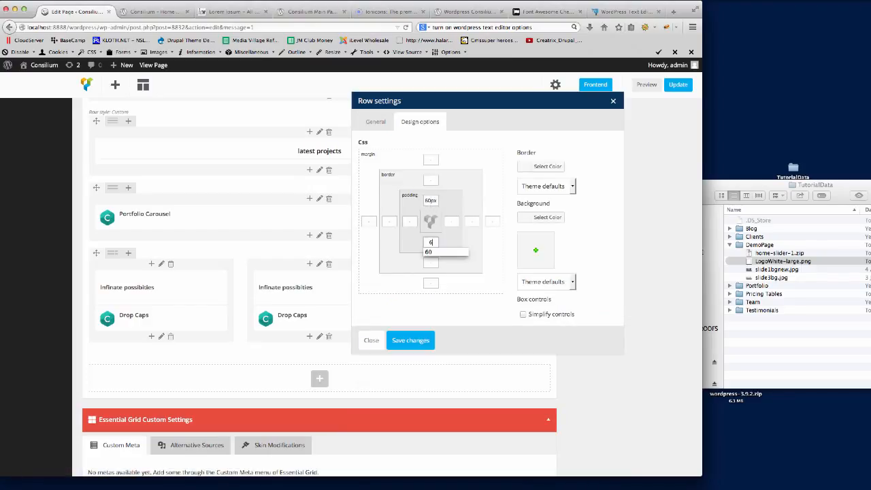
pyautogui.write('0px')
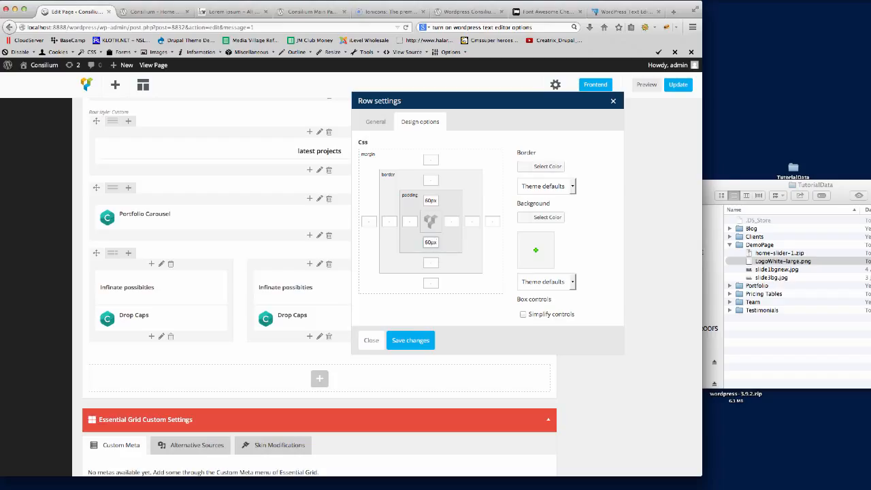
pyautogui.click(412, 334)
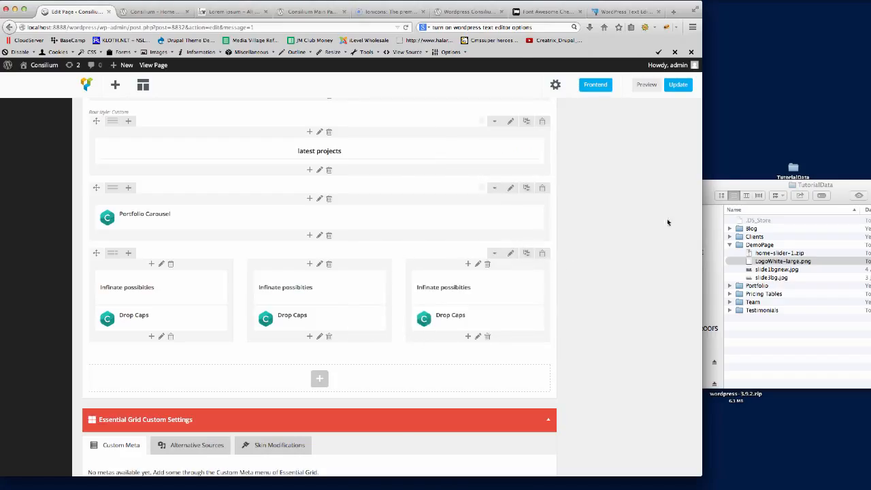
# Step: Check which section follows the three drop-cap columns on the demo page and return to the end of the page layout
pyautogui.click(469, 10)
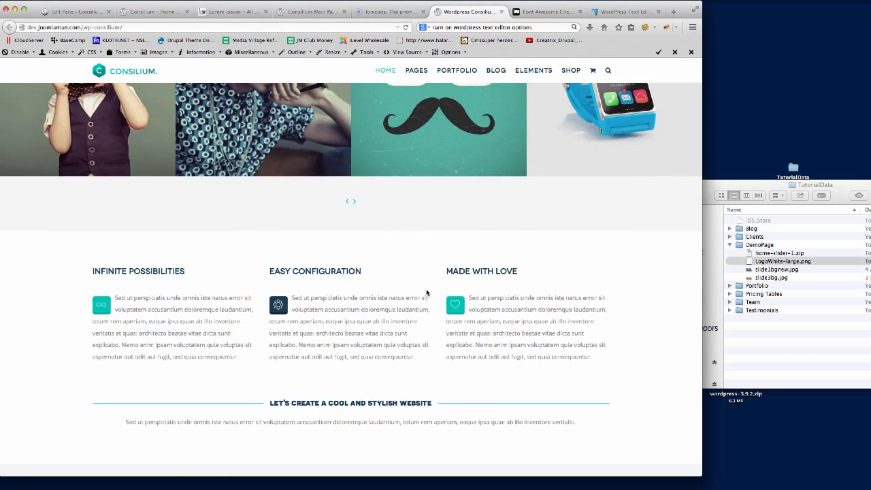
pyautogui.scroll(-4, 427, 293)
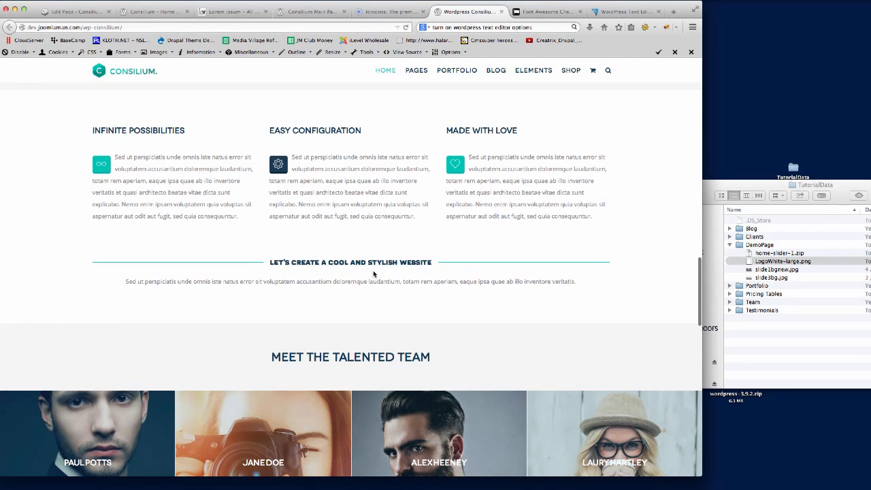
pyautogui.click(72, 11)
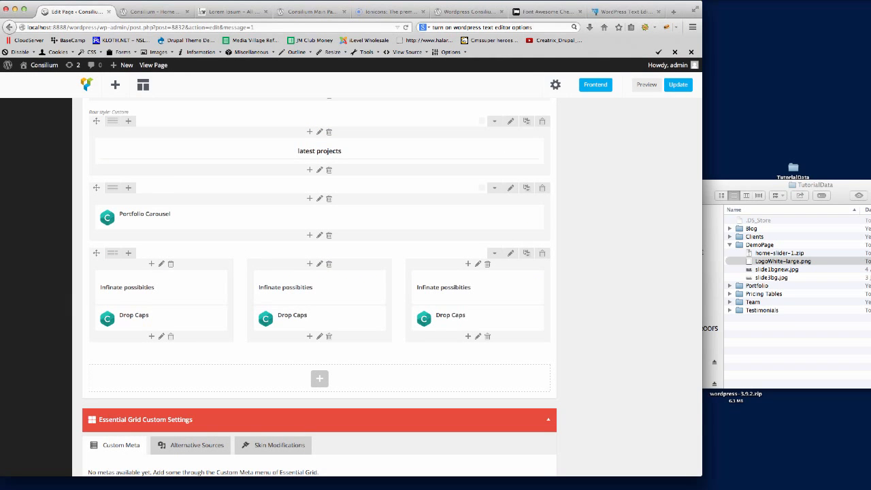
pyautogui.scroll(-1, 320, 338)
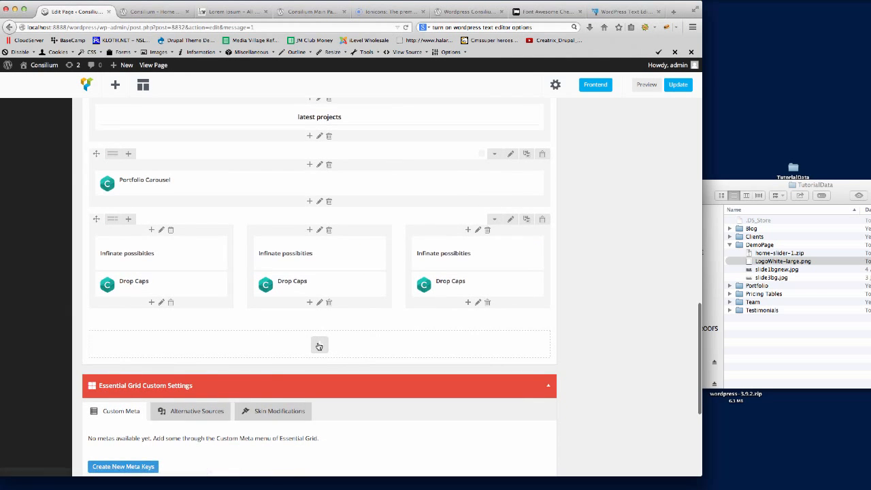
# Step: Add a Separator with Text element below the three-column Drop Caps row and set its heading size to Heading 4
pyautogui.click(319, 345)
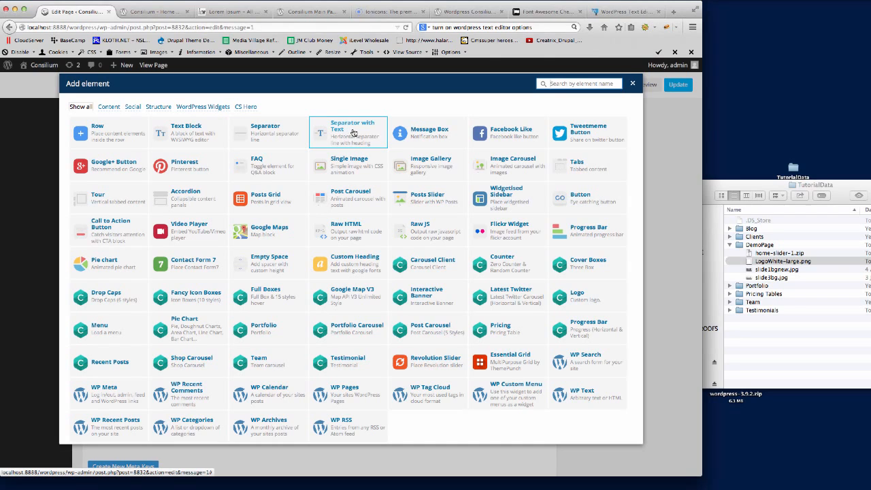
pyautogui.click(353, 133)
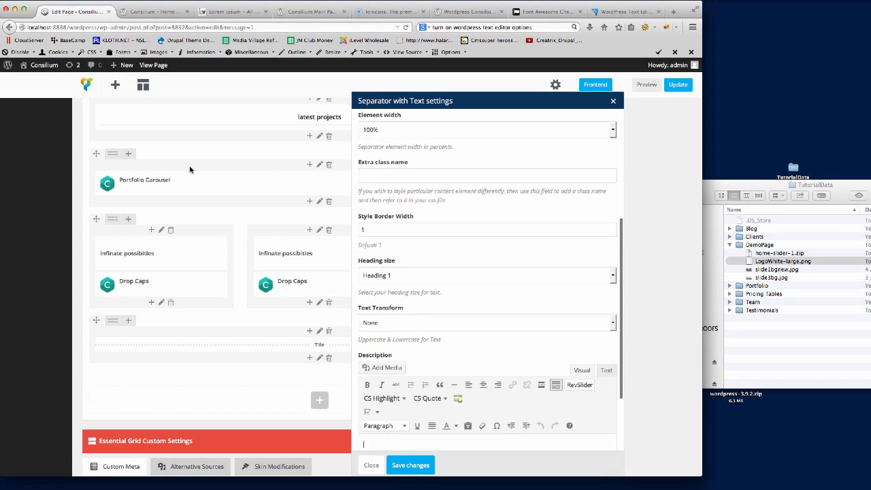
pyautogui.scroll(1, 425, 165)
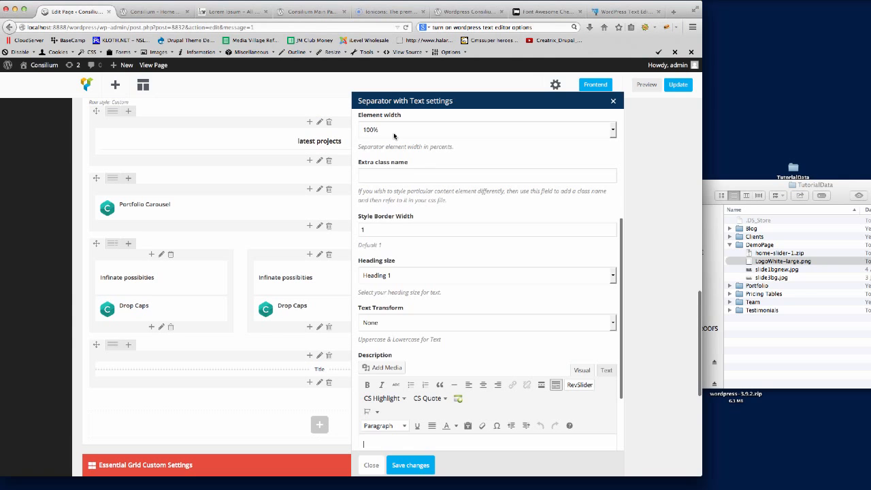
pyautogui.scroll(-1, 408, 209)
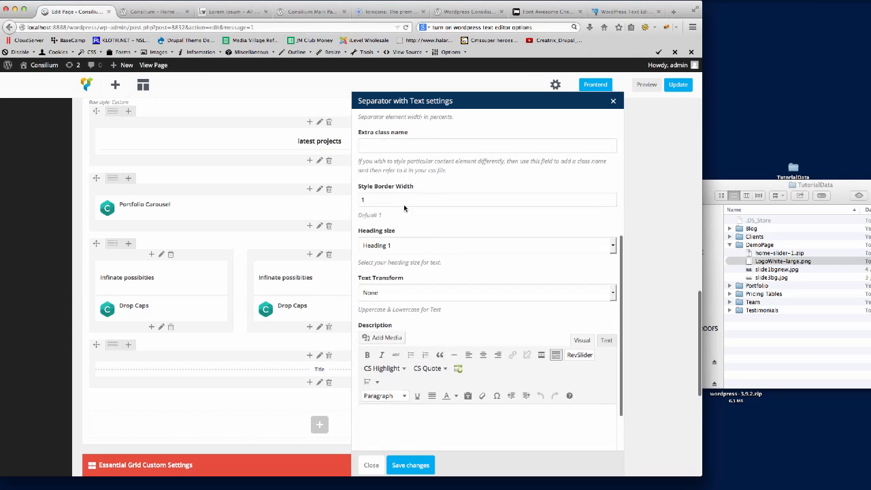
pyautogui.click(400, 246)
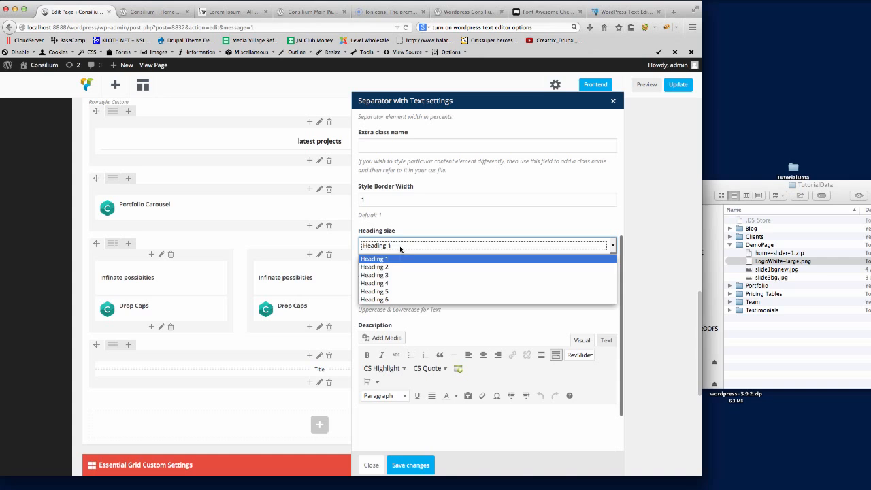
pyautogui.click(406, 287)
# Step: Start editing the separator's empty Description text and switch to another open application
pyautogui.scroll(-1, 441, 271)
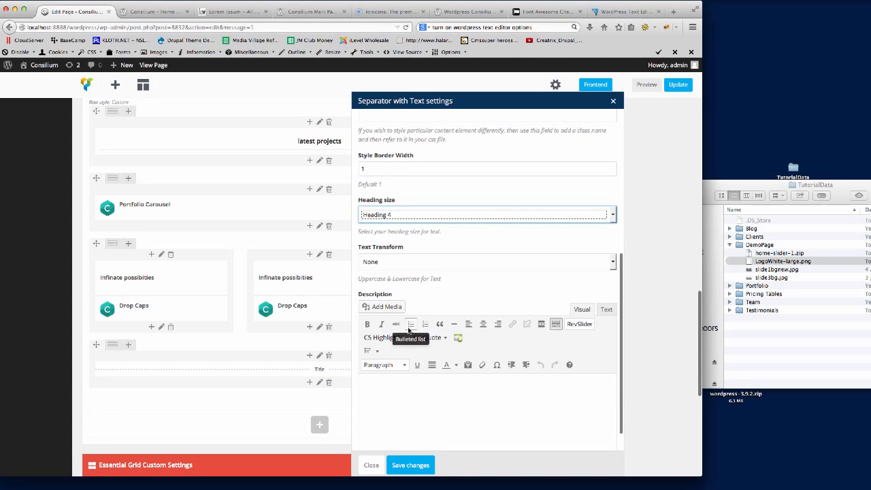
pyautogui.click(407, 398)
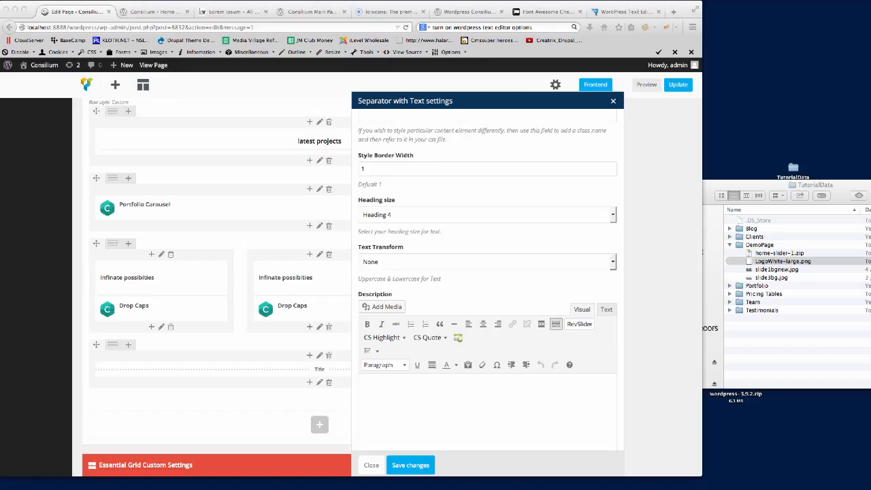
pyautogui.scroll(-1, 506, 291)
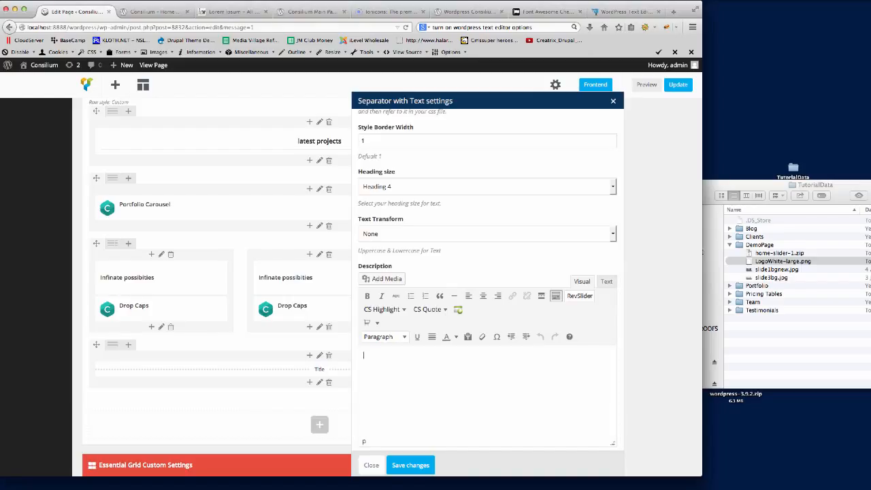
pyautogui.press('super+Tab')
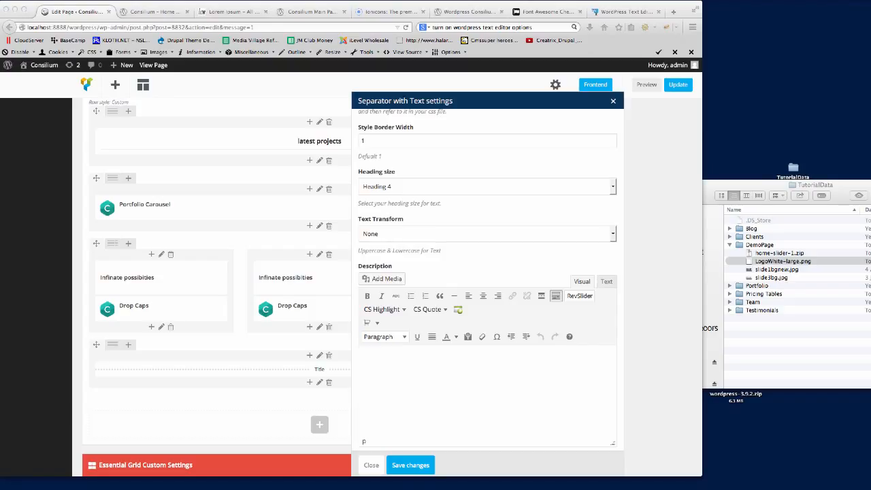
# Step: Fill the separator's description with the "Sed ut perspiciatis unde omnis iste natus error..." paragraph, ending at "inventore veritatis."
pyautogui.press('super+Tab')
pyautogui.click(606, 281)
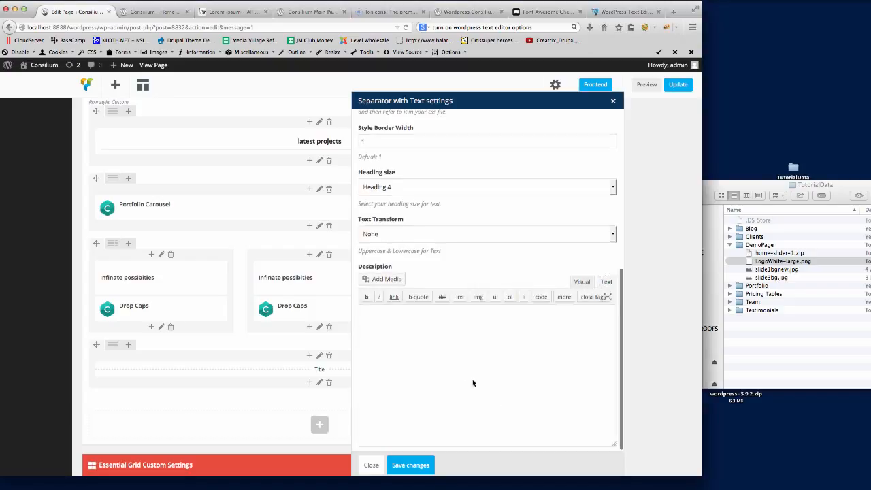
pyautogui.write('Sed ut perspiciatis unde omnis iste natus error sit voluptatem accusantium doloremque laudantium, totam rem aperiam, eaque ipsa quae ab illo inventore veritatis.')
pyautogui.click(581, 281)
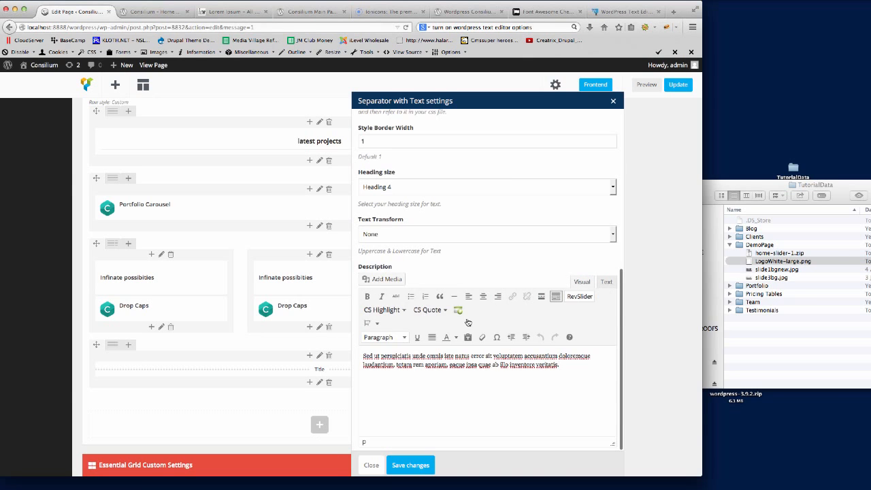
# Step: Set the separator's title to "let's create a cool and stylish website" and save its settings
pyautogui.scroll(2, 468, 322)
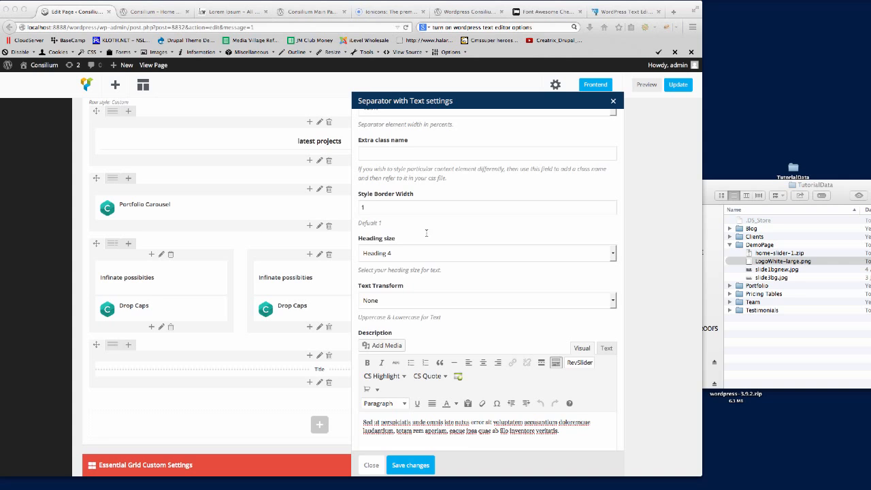
pyautogui.scroll(6, 427, 228)
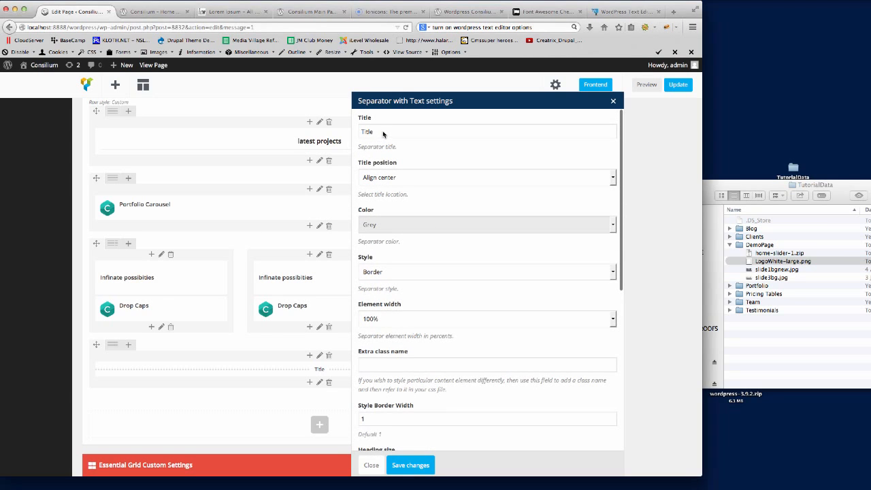
pyautogui.doubleClick(378, 132)
pyautogui.write("let's create a cool and stylish website")
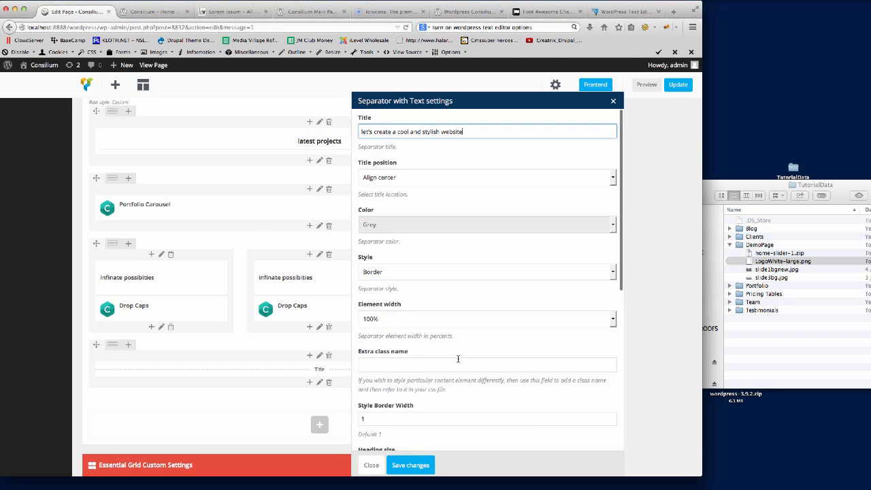
pyautogui.click(421, 466)
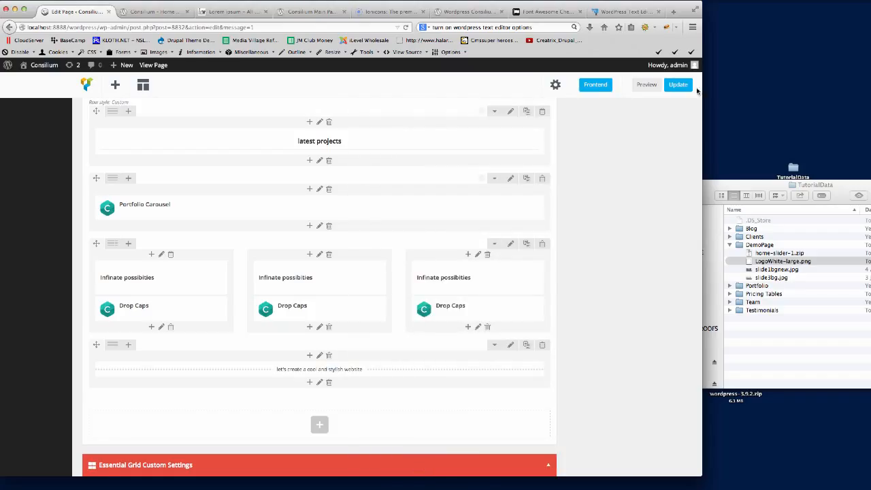
# Step: Update the page, reload the published Home page and compare its text separator with the Consilium demo site
pyautogui.click(679, 87)
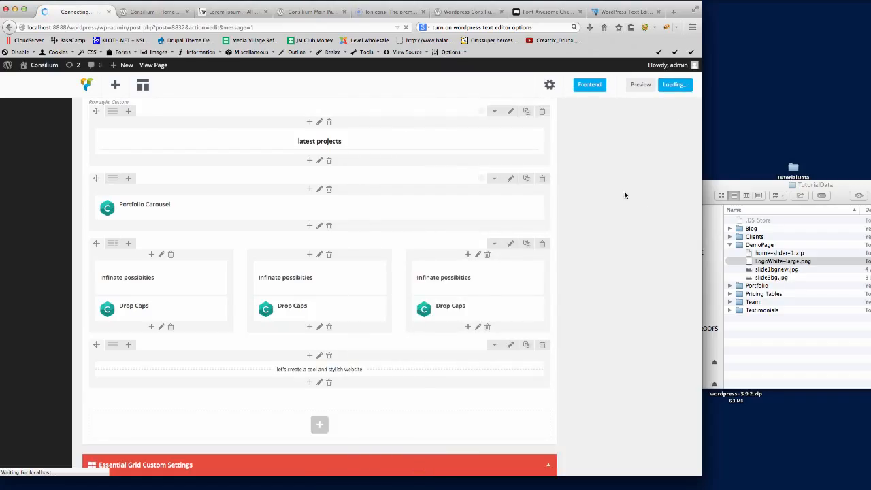
pyautogui.click(155, 12)
pyautogui.click(152, 28)
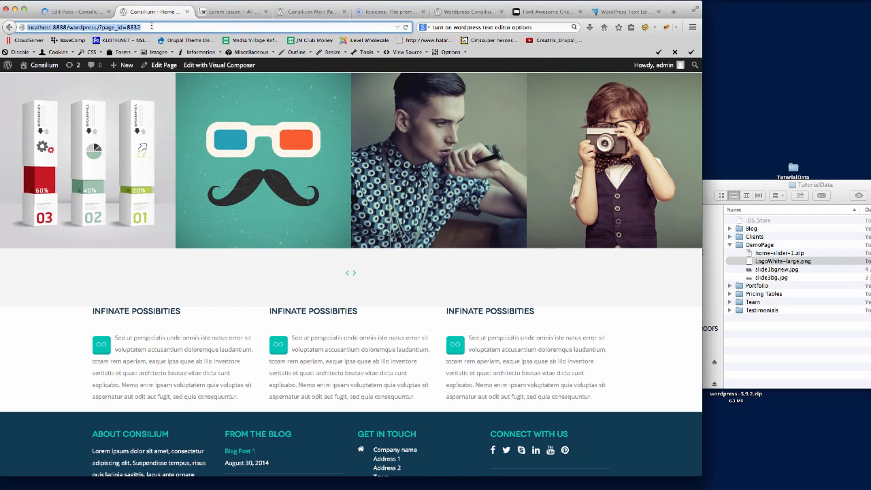
pyautogui.press('Return')
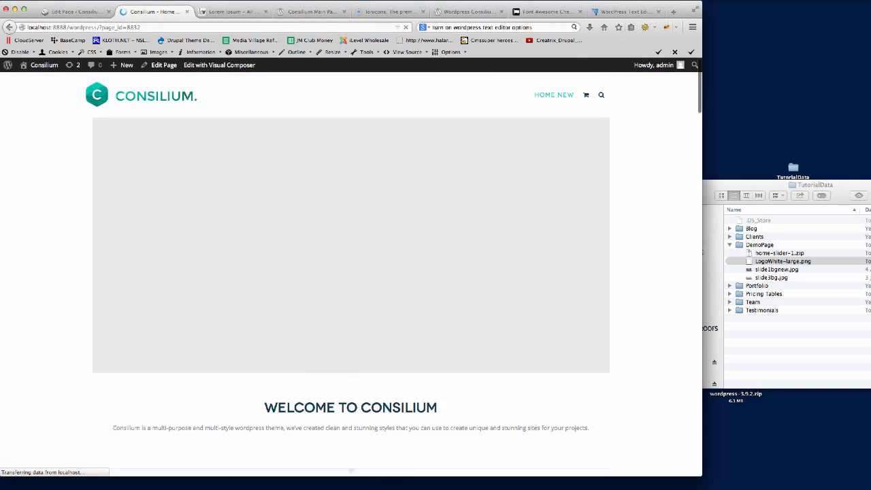
pyautogui.scroll(-15, 614, 301)
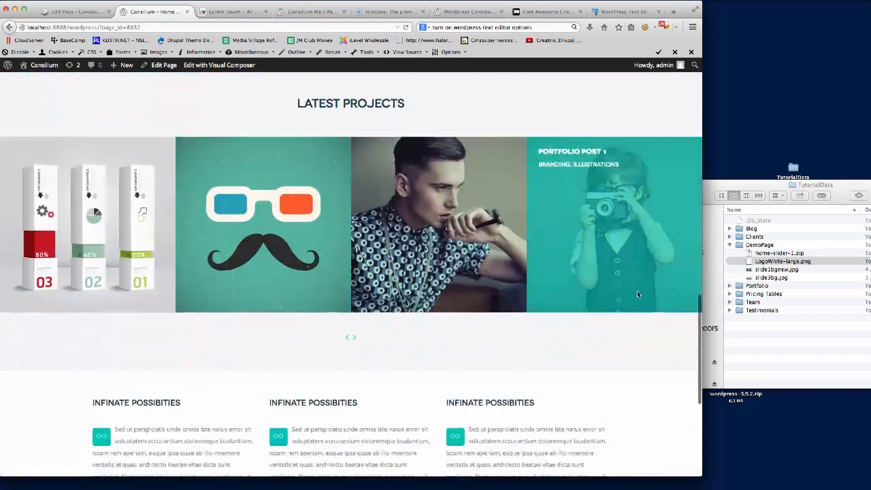
pyautogui.scroll(-4, 638, 294)
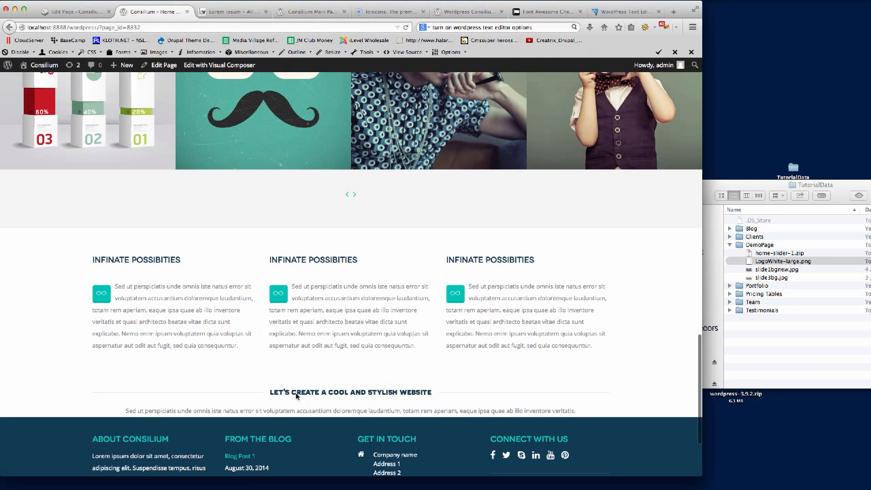
pyautogui.click(473, 11)
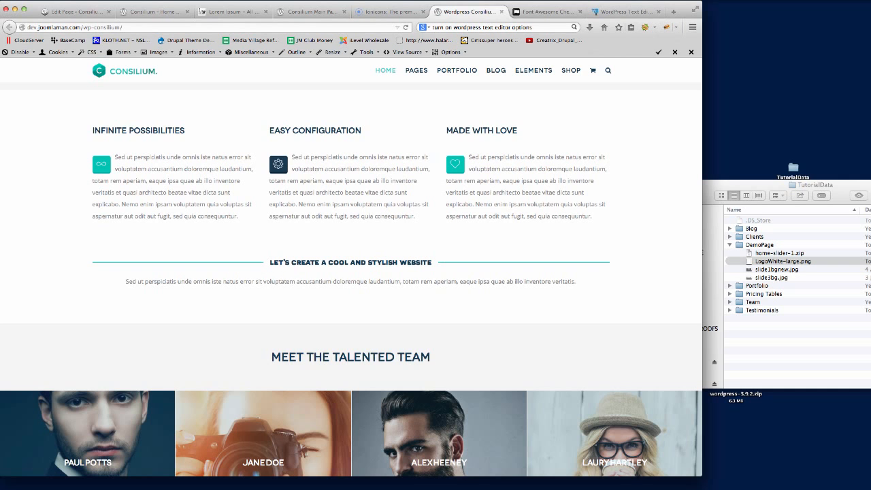
# Step: Give the "let's create a cool and stylish website" separator the custom color #00c3b6 and save its settings
pyautogui.click(75, 11)
pyautogui.scroll(-10, 293, 309)
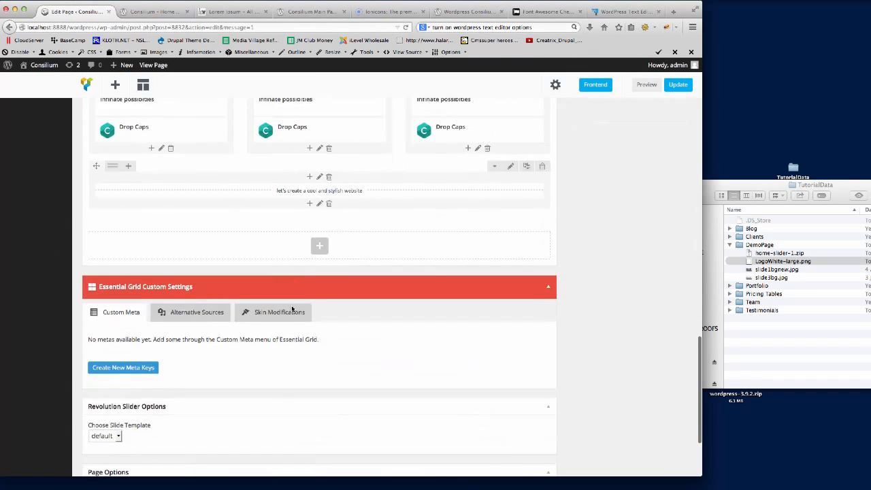
pyautogui.scroll(3, 293, 309)
pyautogui.click(332, 297)
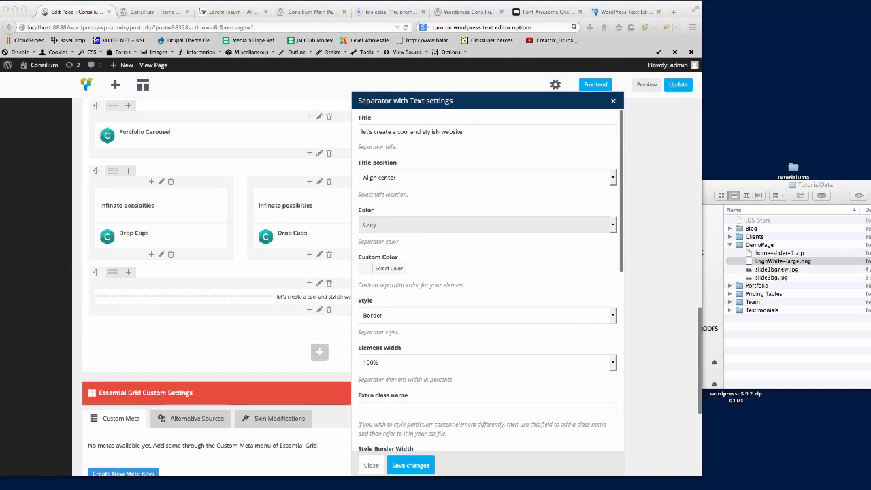
pyautogui.scroll(-5, 488, 286)
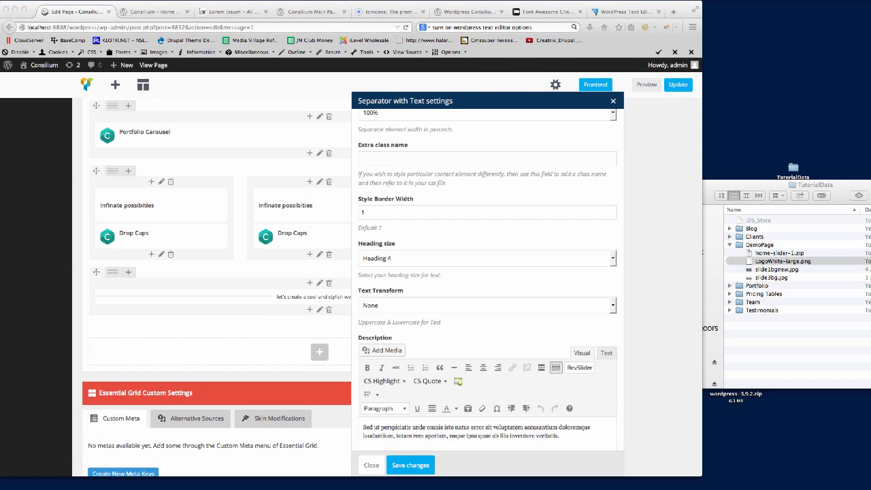
pyautogui.scroll(5, 429, 306)
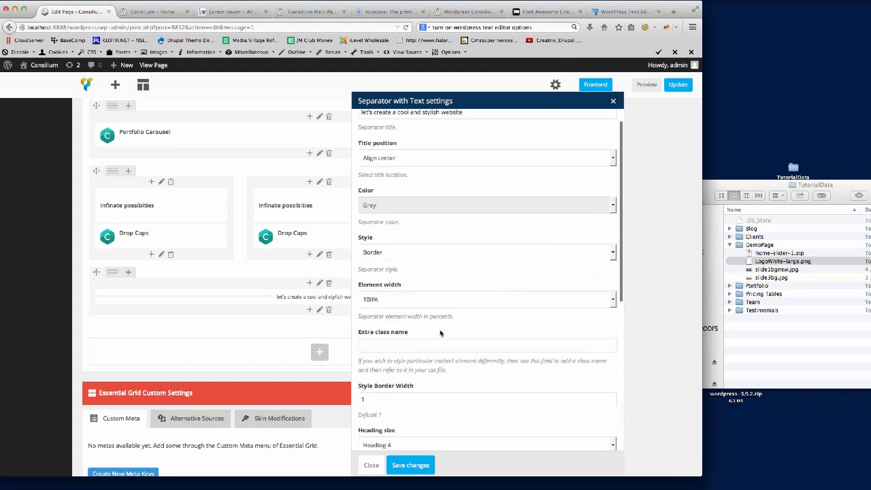
pyautogui.click(386, 225)
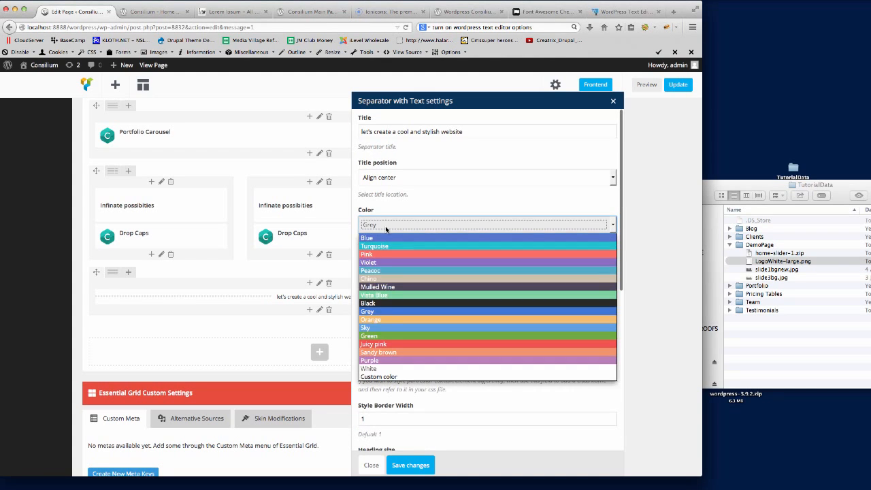
pyautogui.click(397, 372)
pyautogui.click(387, 270)
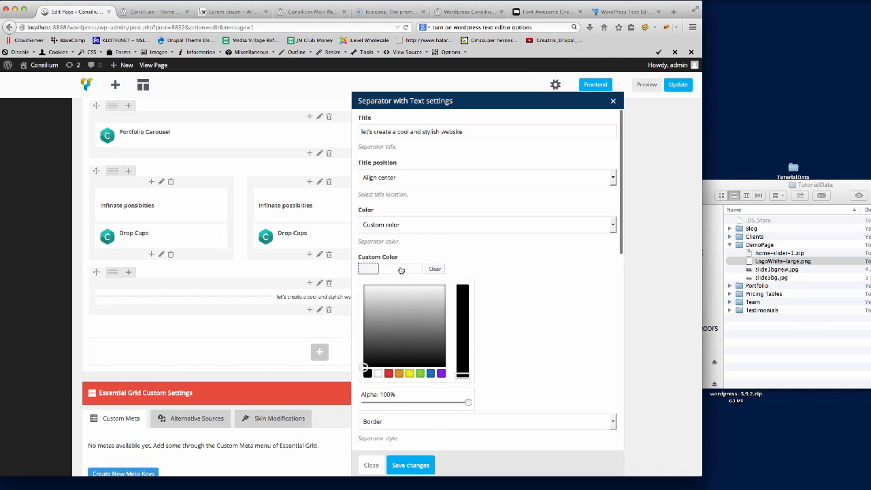
pyautogui.click(399, 270)
pyautogui.write('#00c3b6')
pyautogui.click(531, 296)
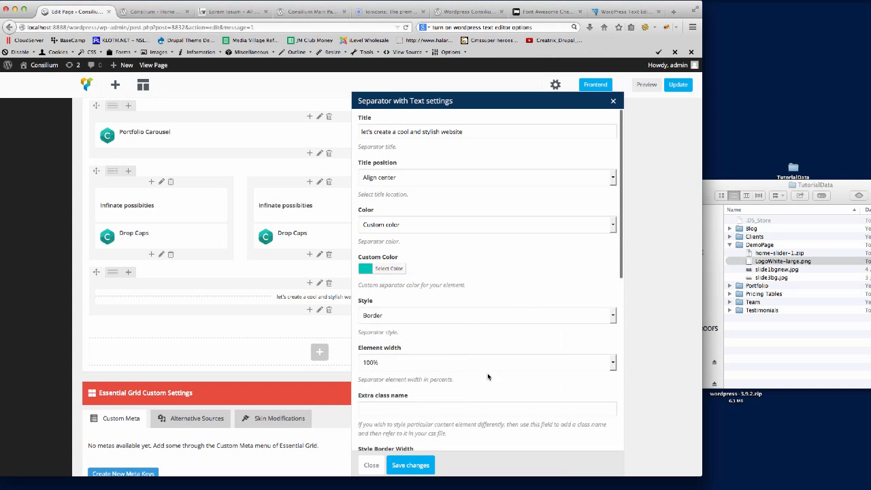
pyautogui.click(410, 465)
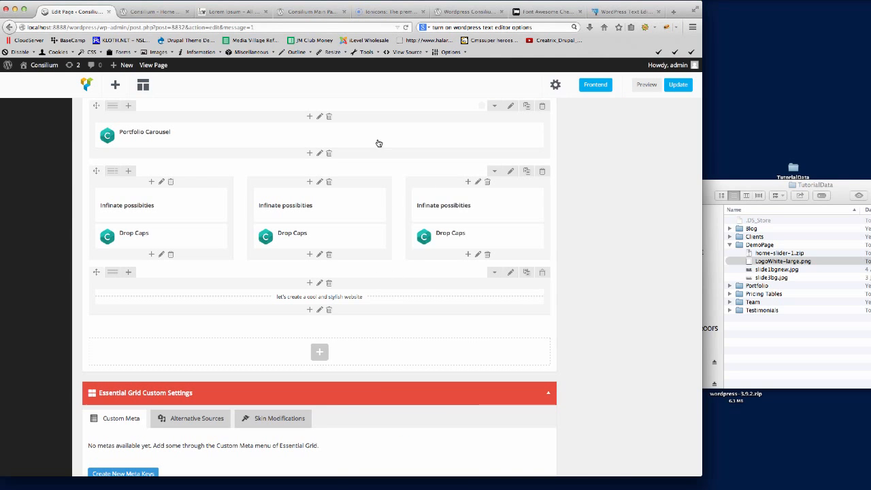
# Step: Set the bottom padding of the text separator's row to 60px and save the row settings
pyautogui.click(158, 12)
pyautogui.scroll(-2, 334, 367)
pyautogui.click(69, 12)
pyautogui.click(511, 273)
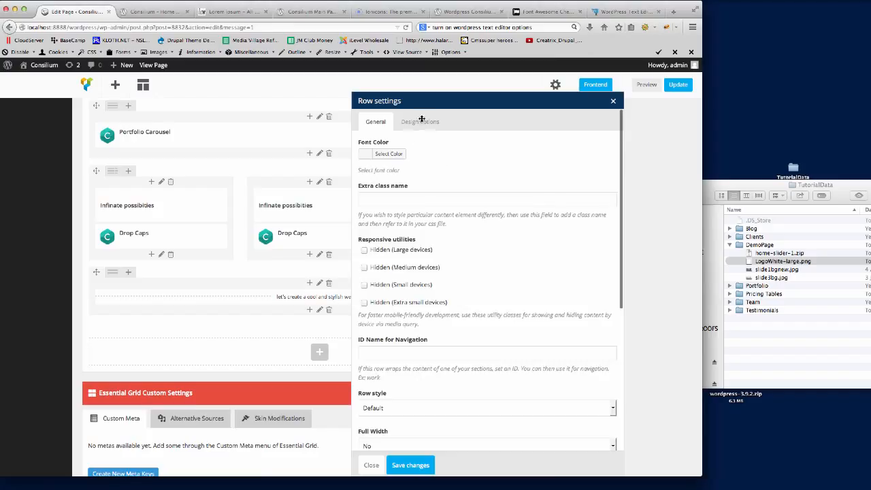
pyautogui.click(420, 121)
pyautogui.click(431, 242)
pyautogui.write('60px')
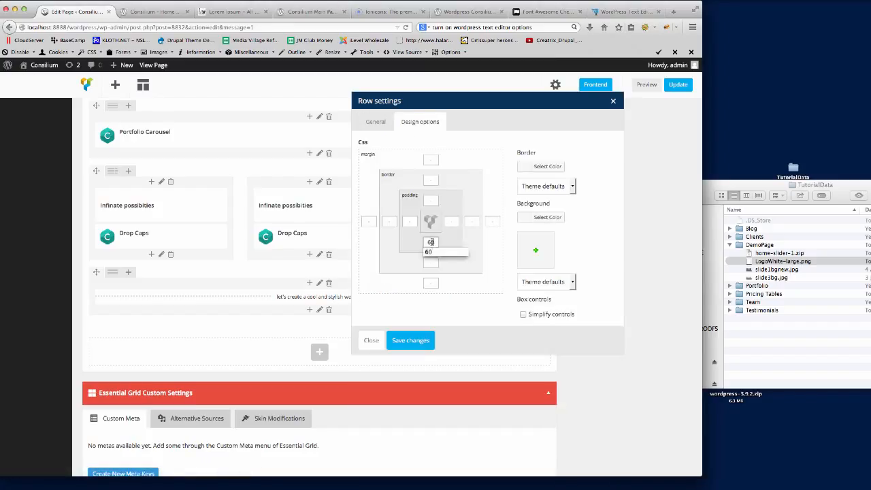
pyautogui.click(411, 341)
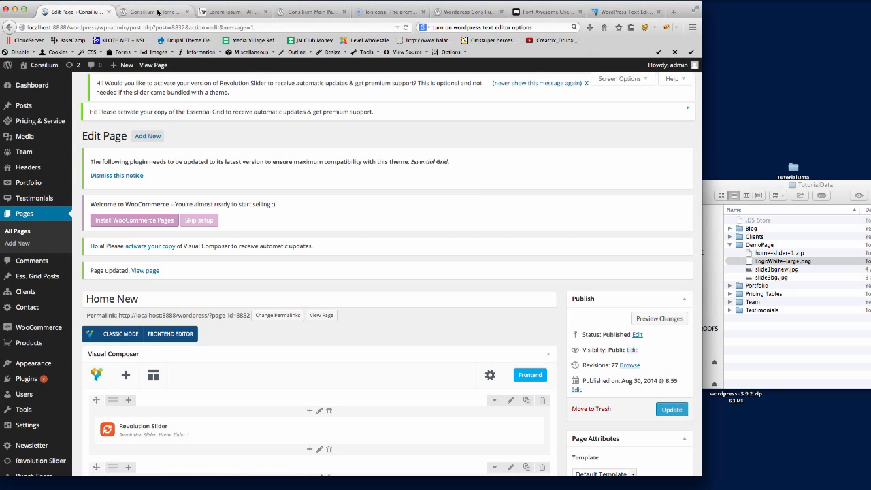
# Step: Reload the published Home page and compare its separator section with the demo site, continuing to the demo's team section
pyautogui.click(157, 11)
pyautogui.click(147, 27)
pyautogui.press('Return')
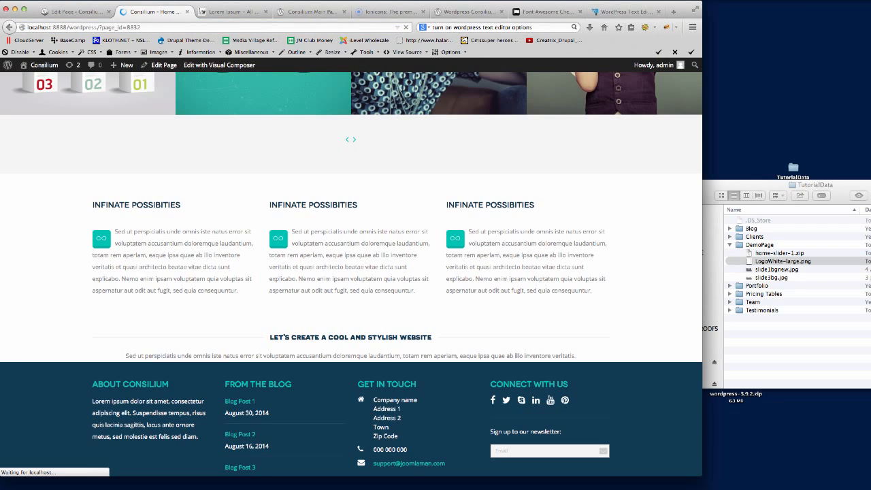
pyautogui.scroll(-10, 622, 285)
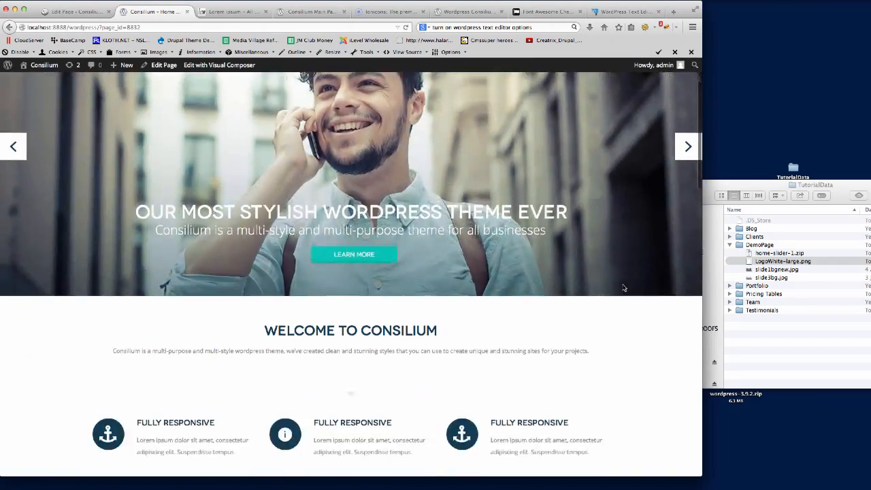
pyautogui.scroll(-8, 622, 287)
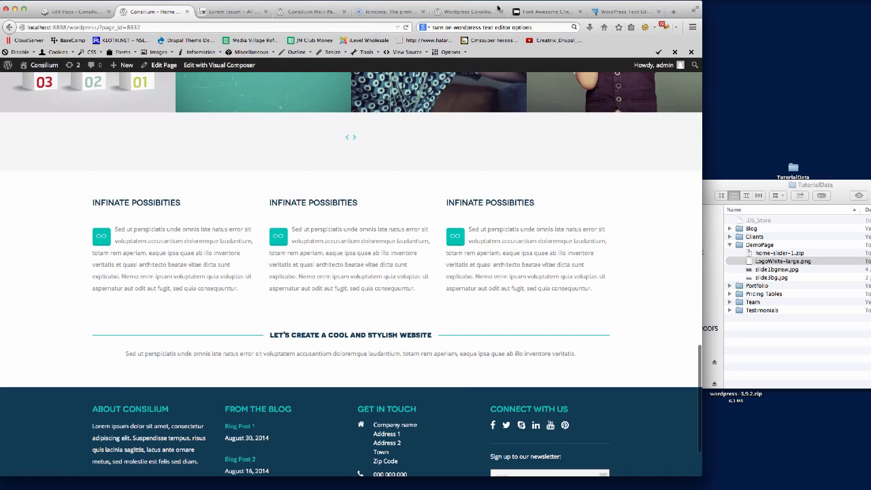
pyautogui.click(465, 12)
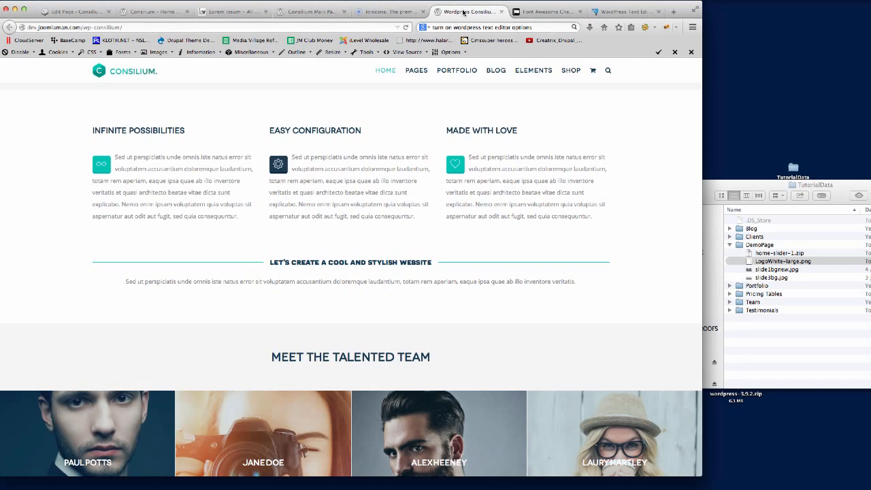
pyautogui.scroll(-3, 556, 256)
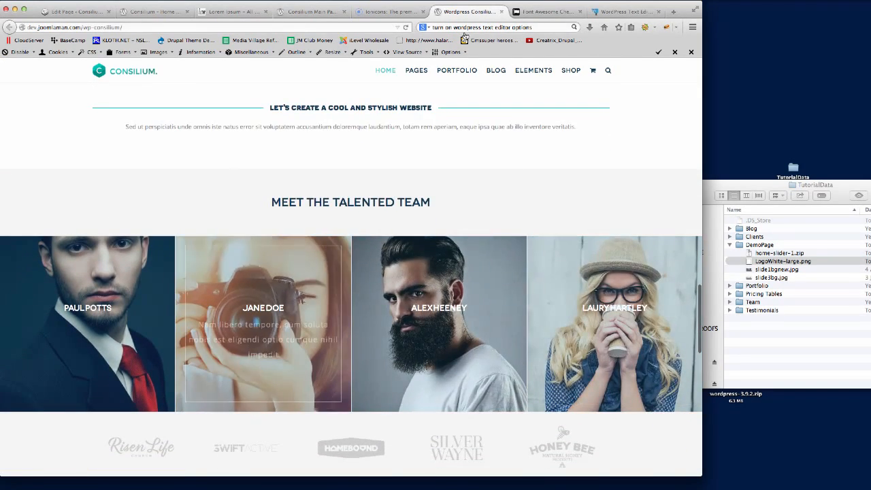
# Step: Open the Team page from the Consilium elements demo and examine the available team styles
pyautogui.click(309, 12)
pyautogui.scroll(-2, 515, 218)
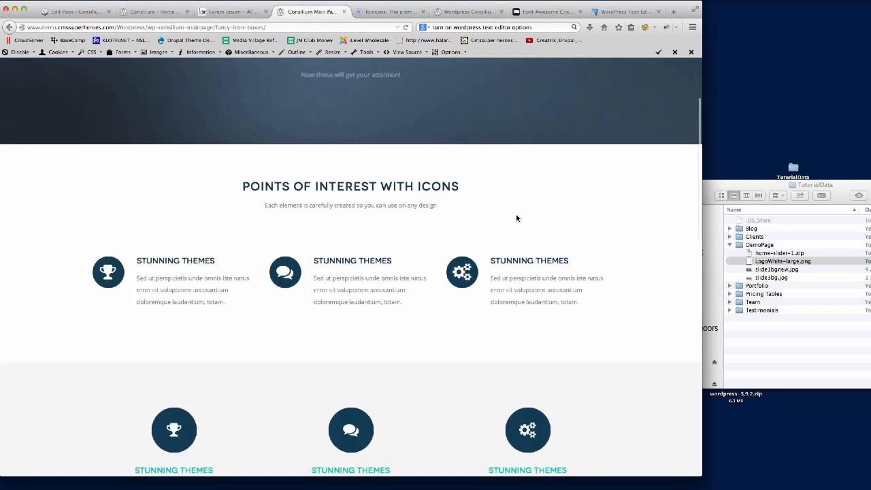
pyautogui.scroll(2, 517, 215)
pyautogui.click(344, 68)
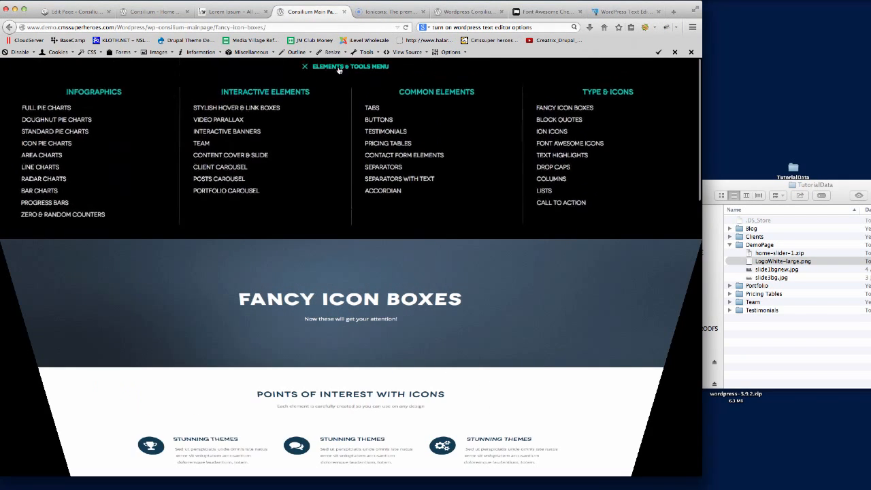
pyautogui.click(201, 145)
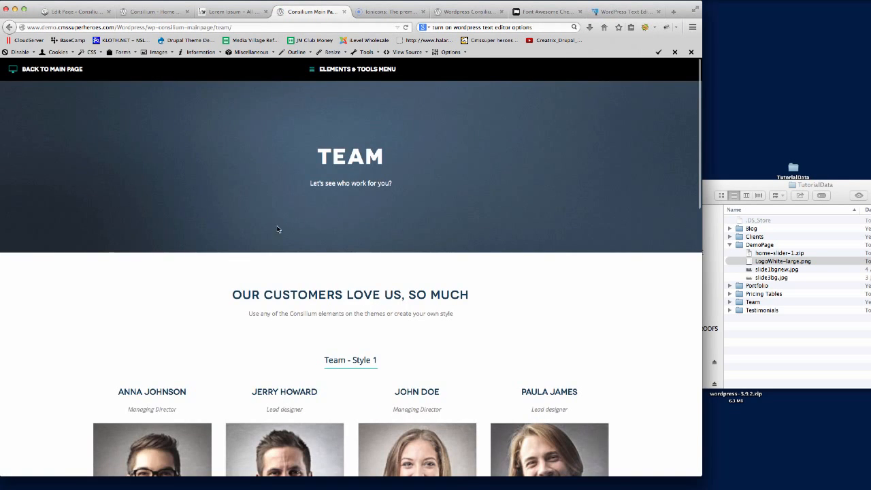
pyautogui.scroll(-8, 622, 268)
pyautogui.scroll(-5, 633, 269)
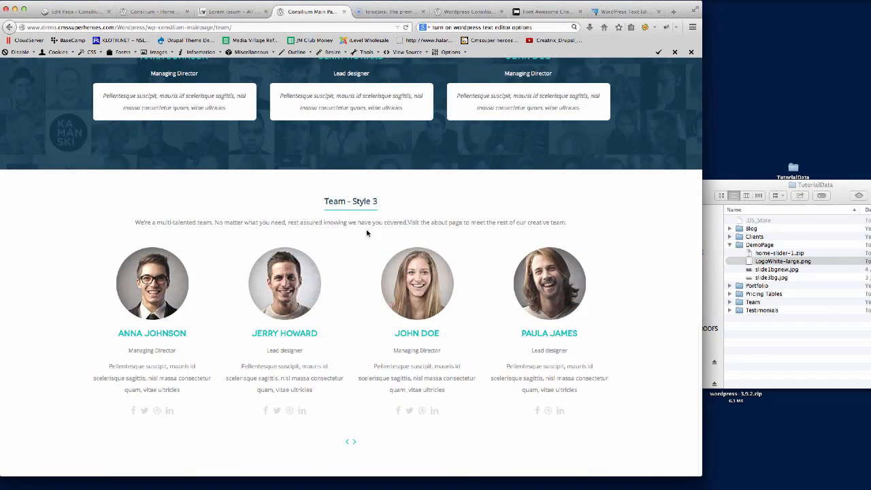
pyautogui.scroll(10, 455, 259)
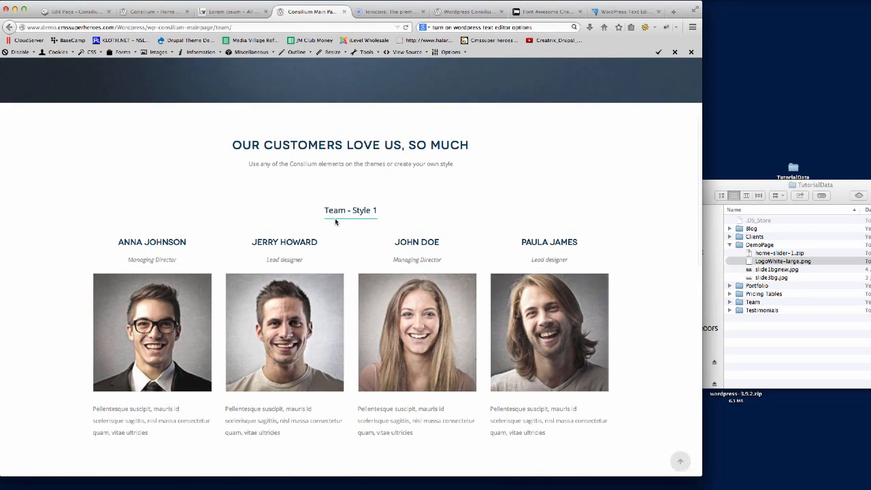
# Step: Return to editing the Home New page and add a Team element in a new row below the text separator
pyautogui.click(148, 12)
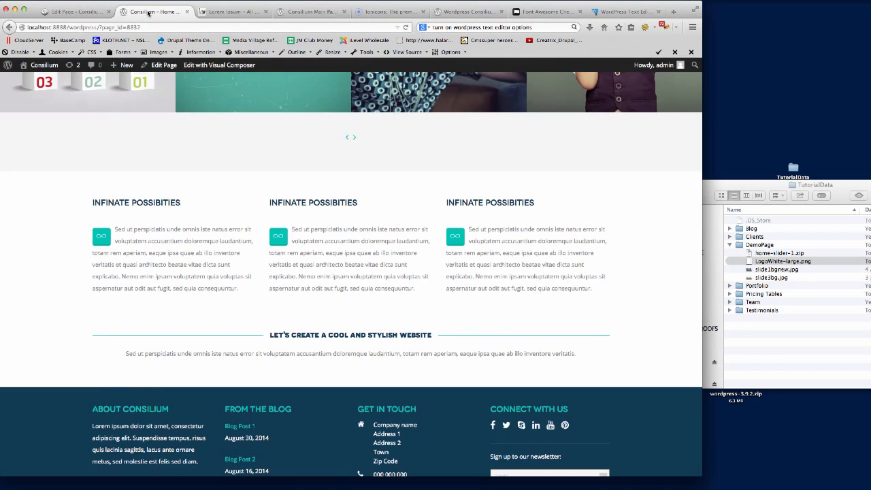
pyautogui.click(82, 12)
pyautogui.scroll(-15, 338, 349)
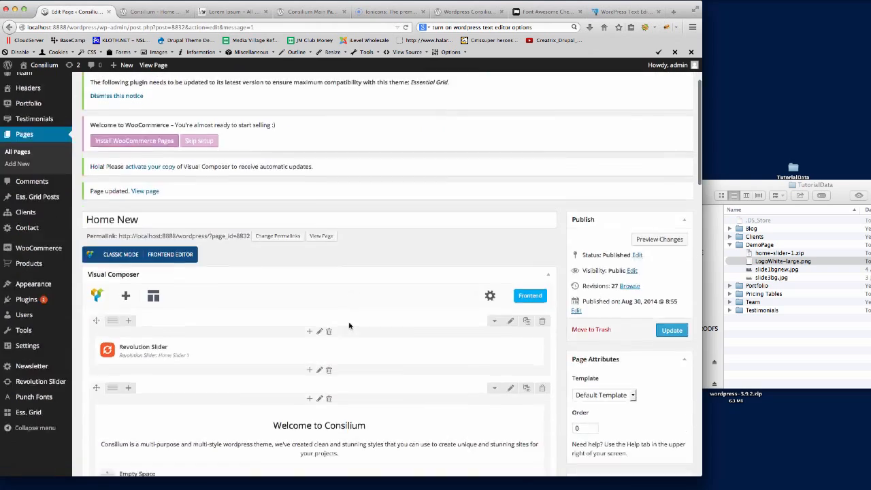
pyautogui.click(320, 361)
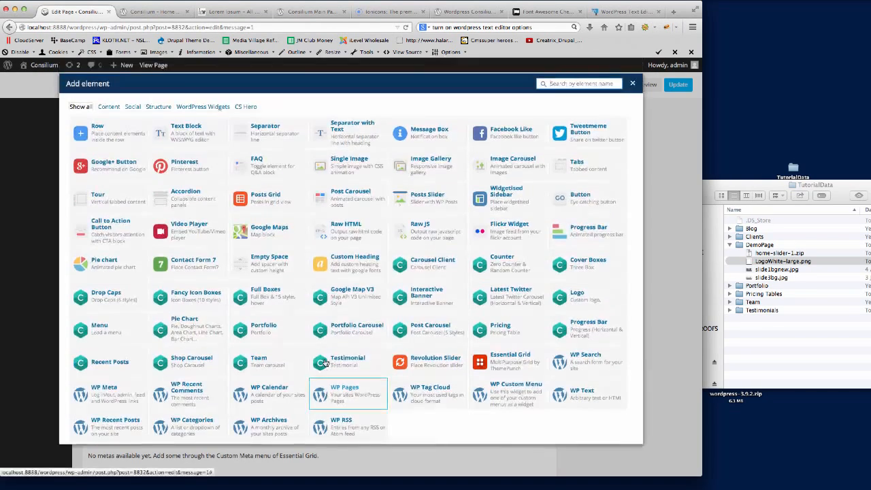
pyautogui.click(259, 362)
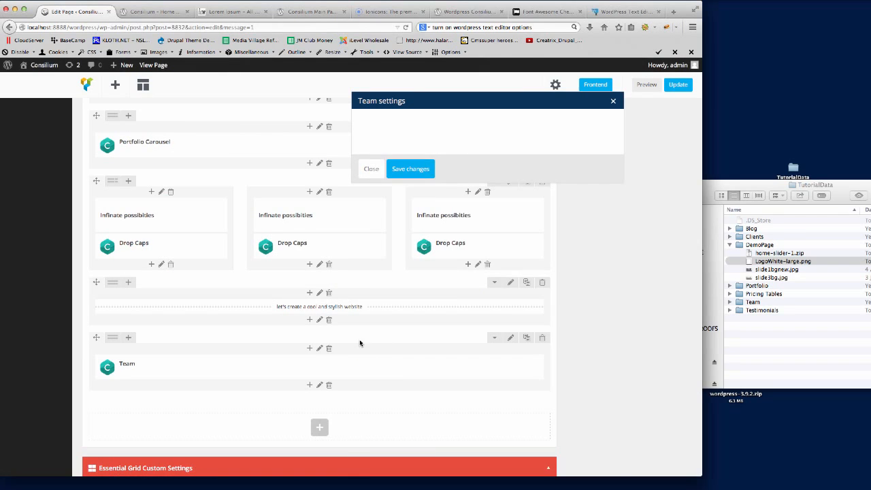
# Step: Title the team element "Meet the Team" and include the Lead designer and Managing Director categories
pyautogui.click(386, 129)
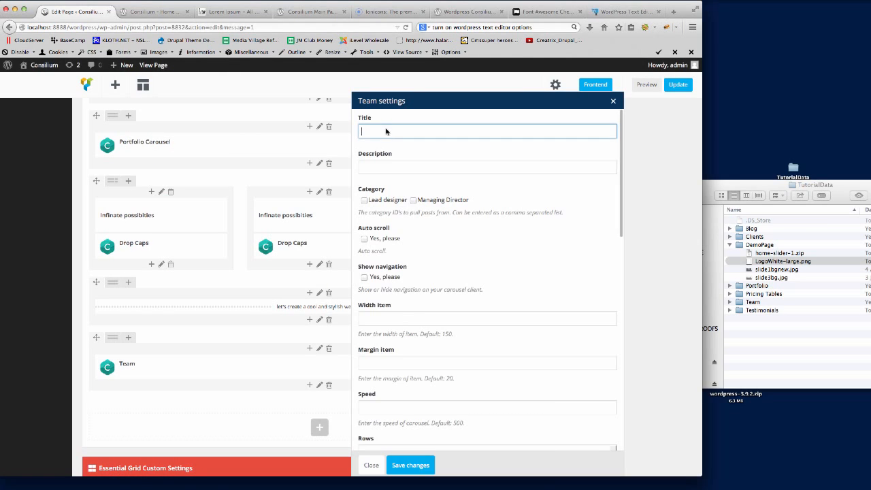
pyautogui.write('Meet Tea')
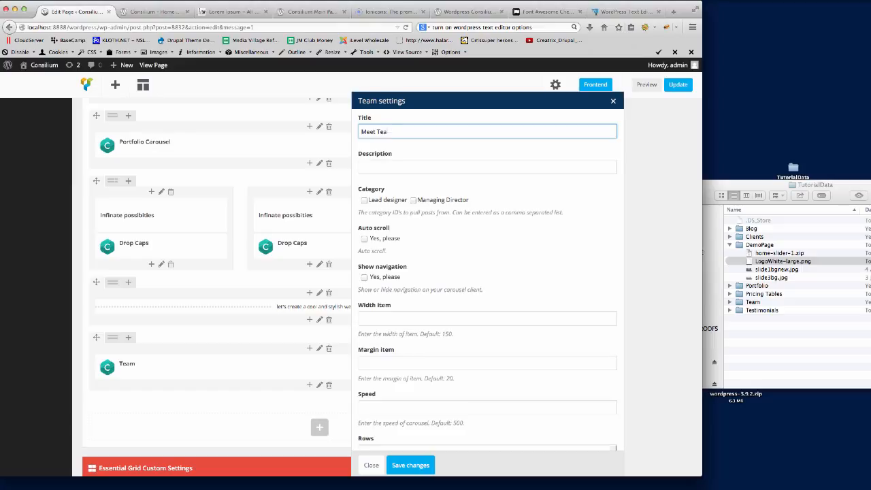
pyautogui.press('BackSpace')
pyautogui.press('BackSpace')
pyautogui.press('BackSpace')
pyautogui.write('the Team')
pyautogui.press('Tab')
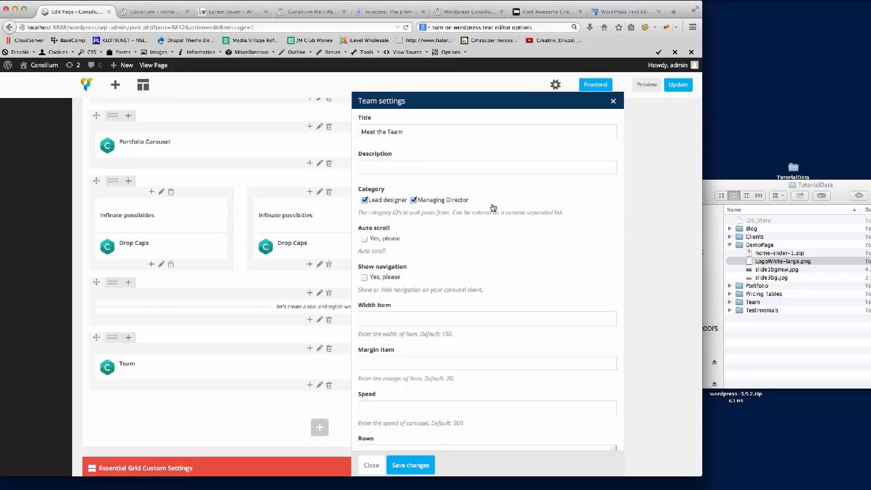
# Step: Enable the navigation and title display for the team element and set its heading size to Heading 4
pyautogui.scroll(-1, 492, 208)
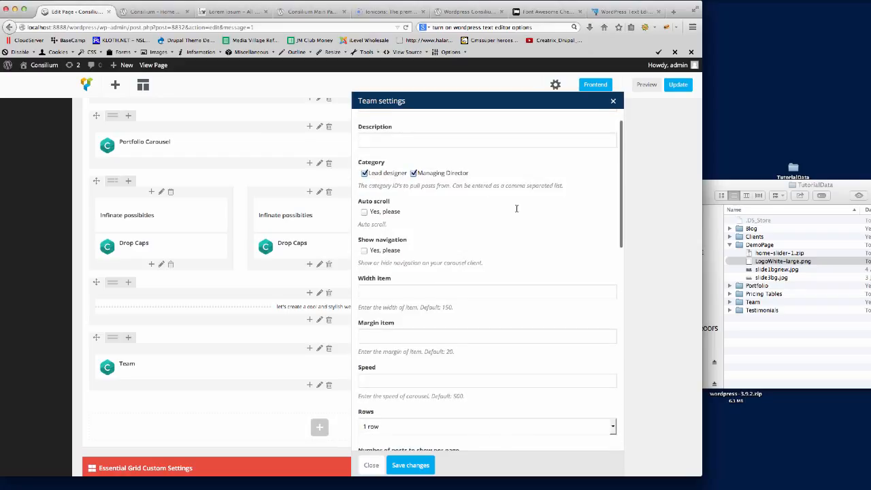
pyautogui.scroll(-1, 516, 209)
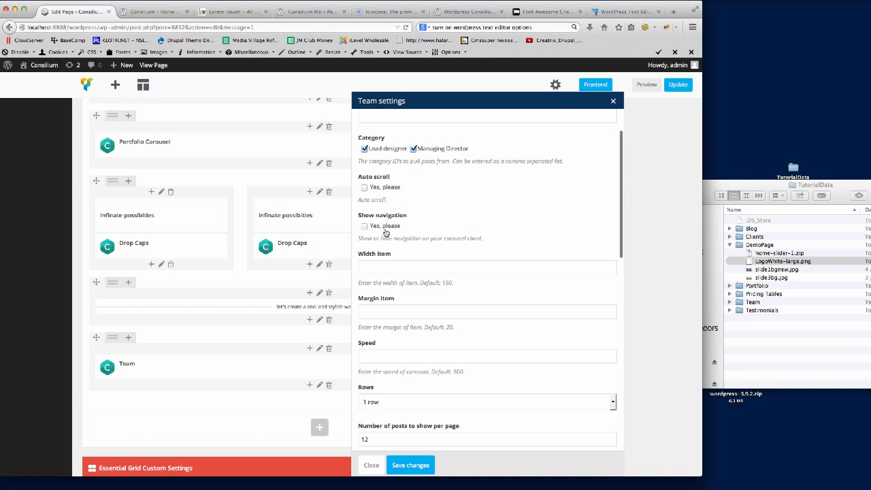
pyautogui.scroll(-3, 532, 221)
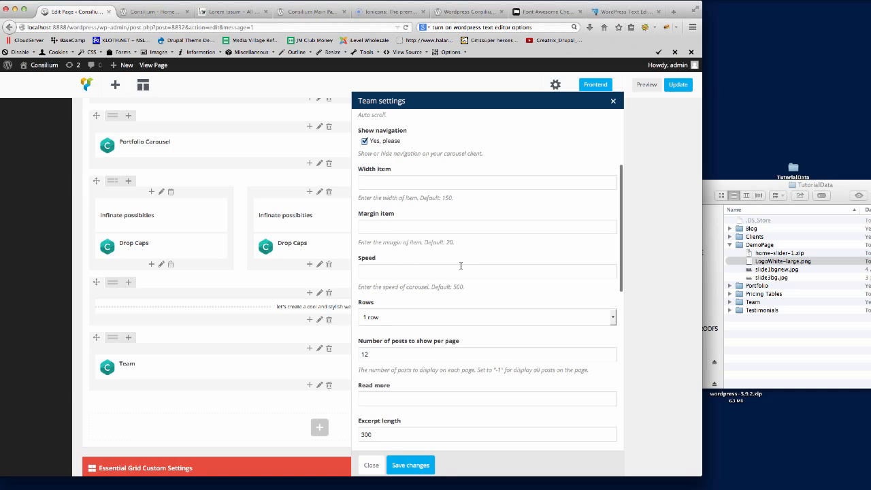
pyautogui.scroll(-2, 452, 270)
pyautogui.scroll(-2, 411, 311)
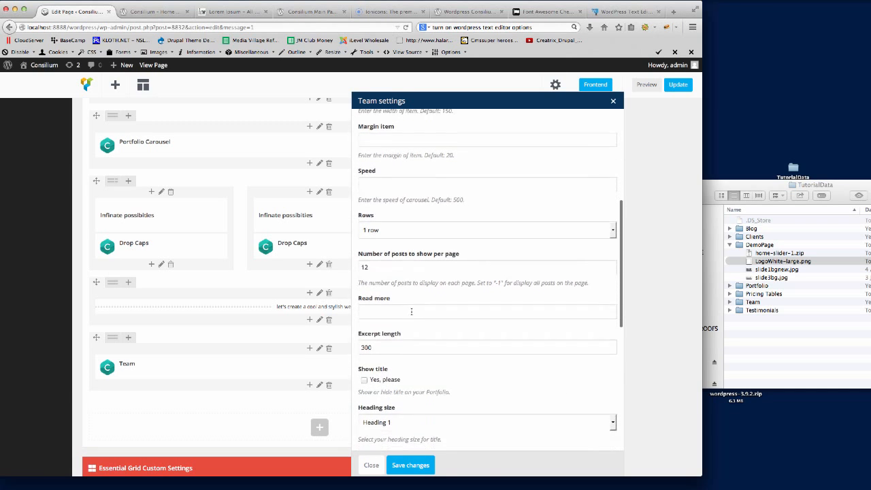
pyautogui.scroll(-1, 393, 341)
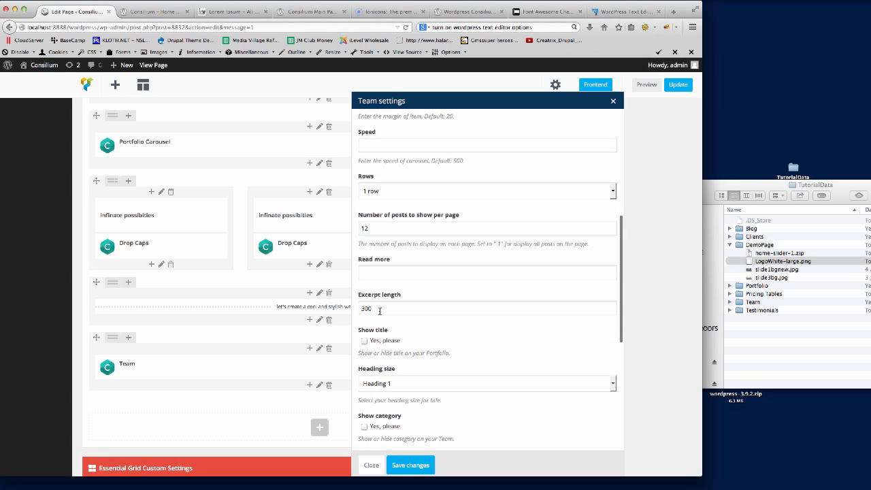
pyautogui.scroll(-2, 450, 332)
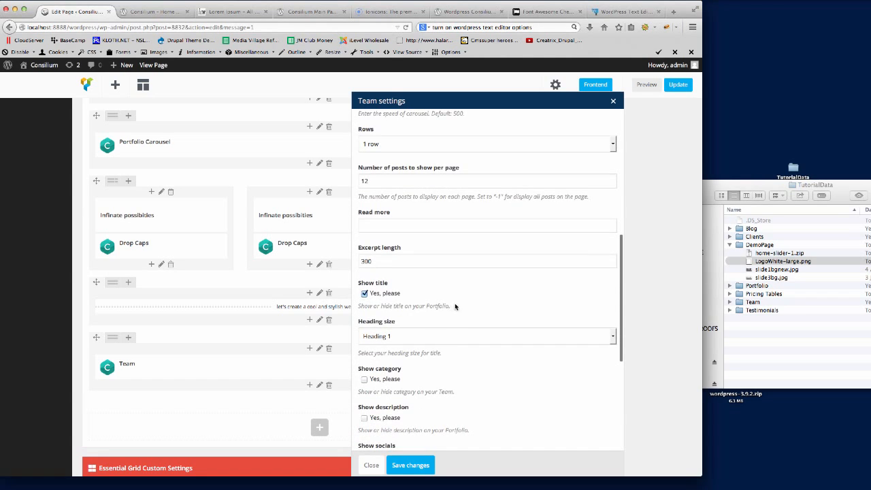
pyautogui.click(432, 336)
pyautogui.click(392, 376)
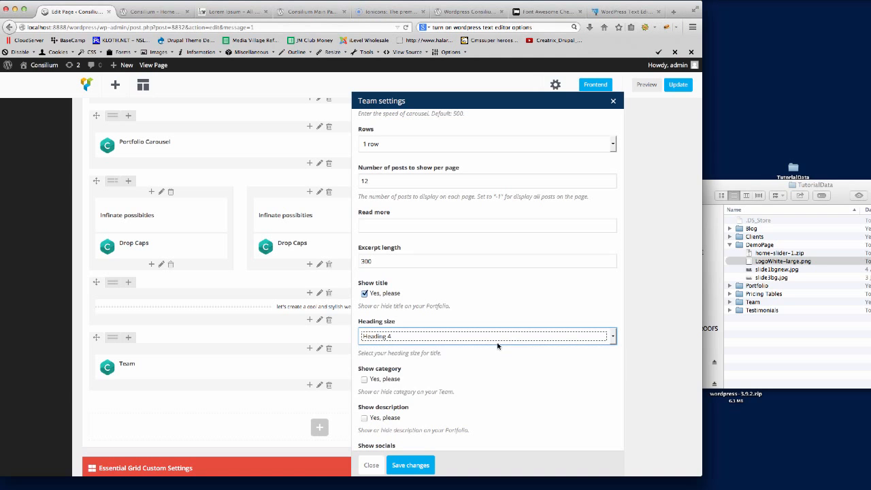
# Step: Show the category and description of the team members, choose Layout 0 and save the team settings
pyautogui.scroll(-1, 489, 370)
pyautogui.scroll(-4, 489, 370)
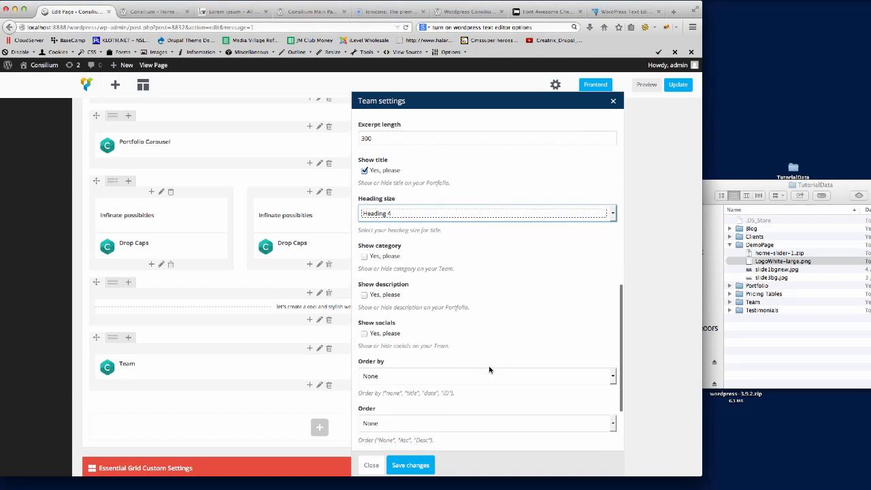
pyautogui.click(364, 255)
pyautogui.scroll(-2, 482, 317)
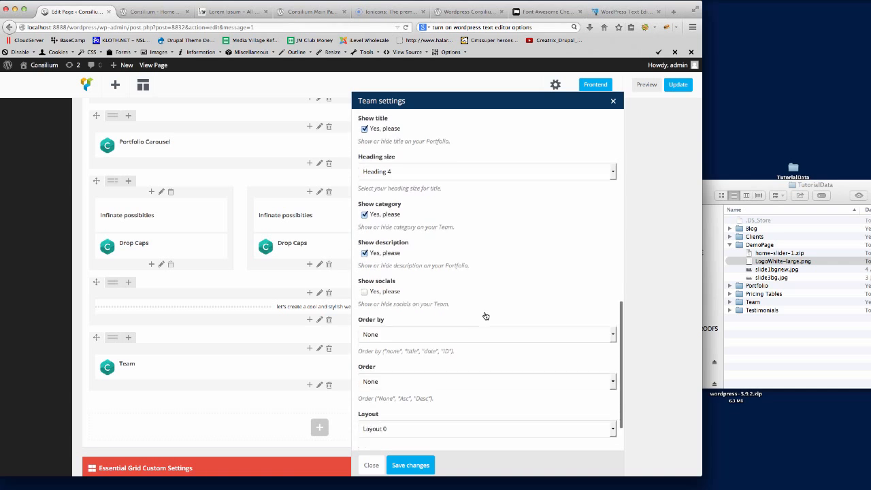
pyautogui.scroll(-1, 454, 318)
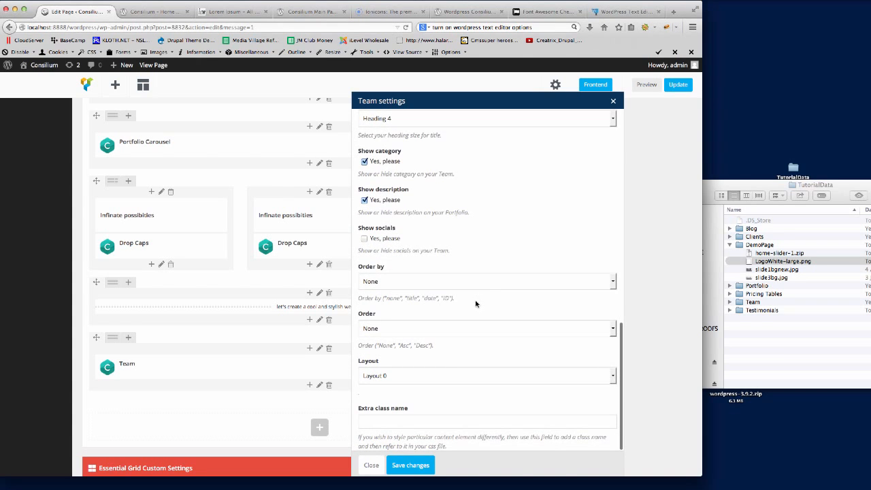
pyautogui.click(421, 373)
pyautogui.click(429, 367)
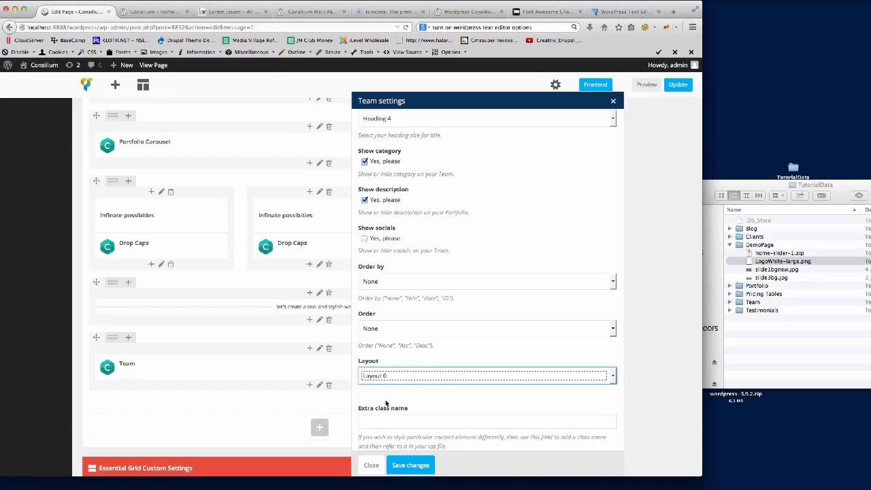
pyautogui.click(411, 464)
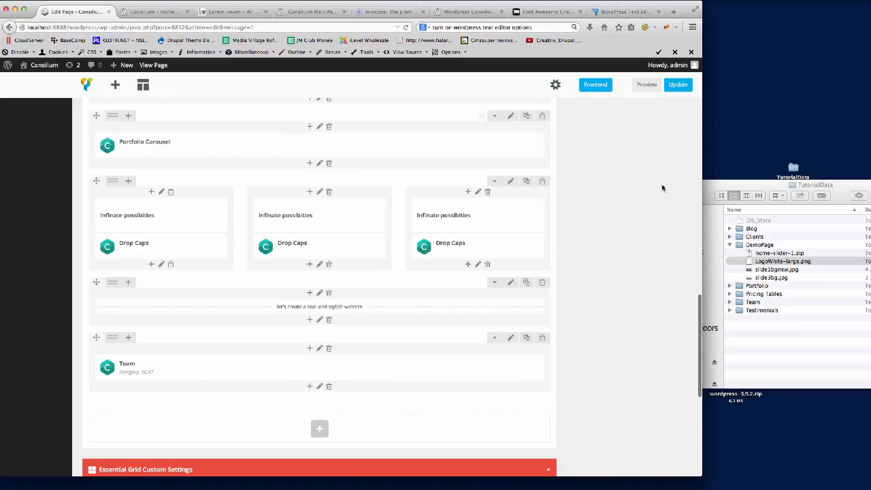
# Step: Update the page and reload the published Home page to check the new team section
pyautogui.click(678, 85)
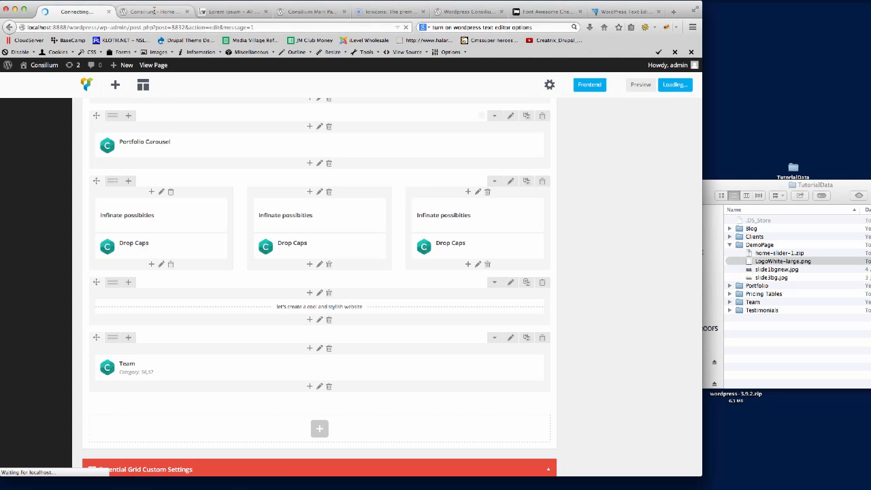
pyautogui.click(153, 11)
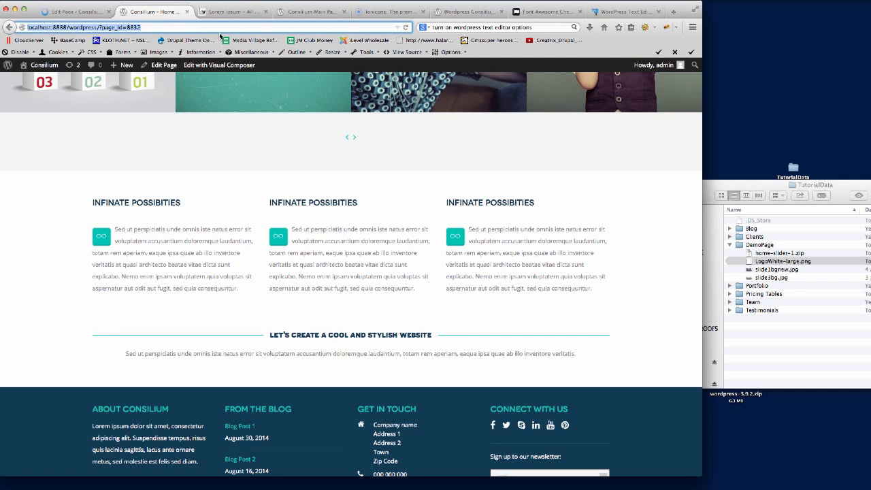
pyautogui.press('Return')
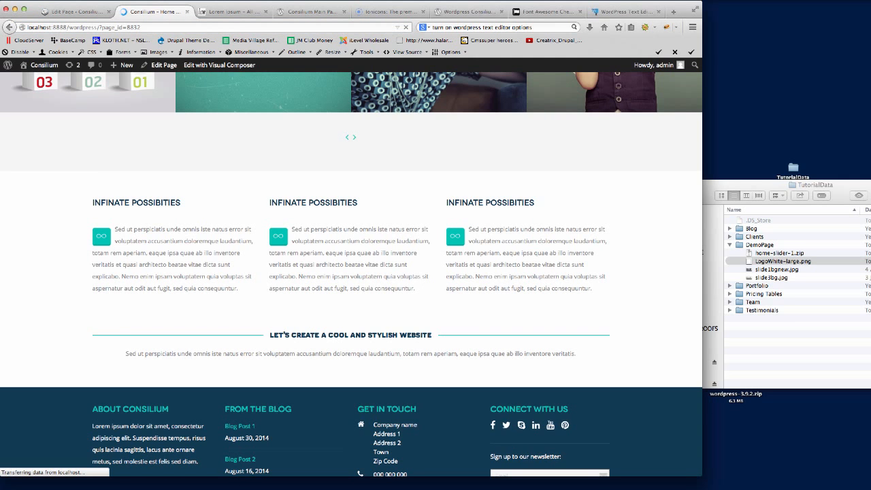
pyautogui.scroll(-5, 609, 269)
pyautogui.scroll(-20, 609, 265)
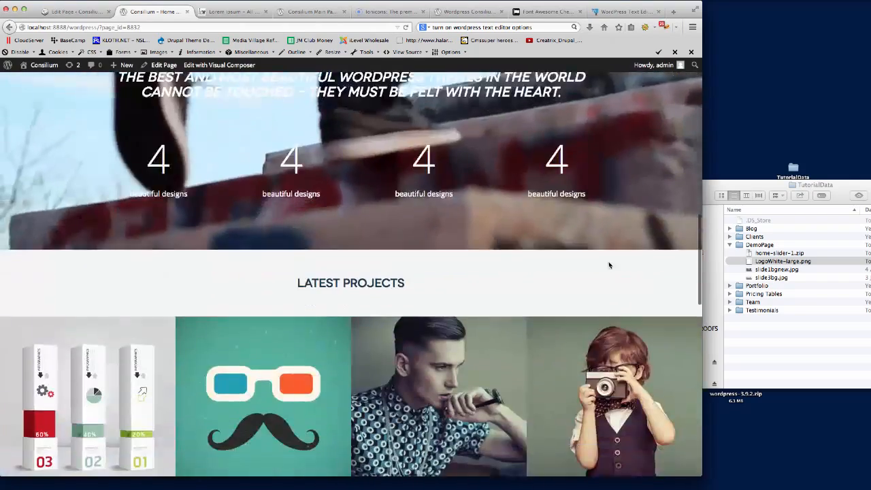
pyautogui.scroll(3, 609, 265)
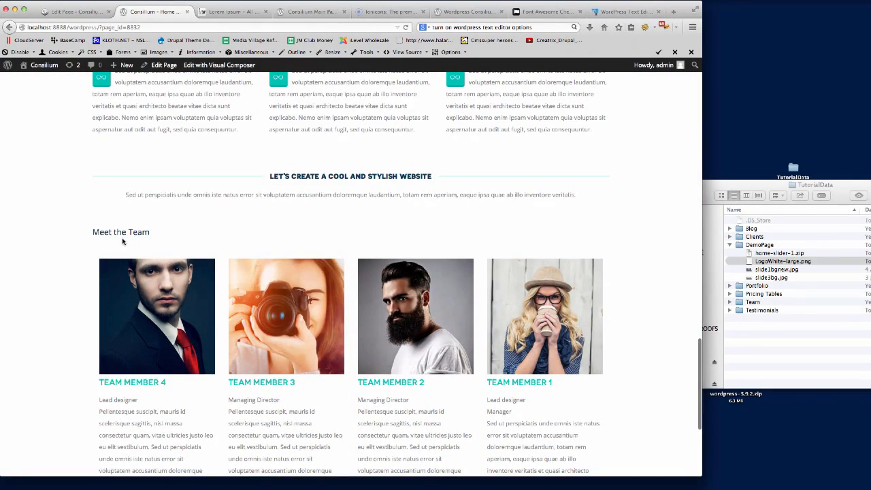
pyautogui.scroll(-1, 268, 239)
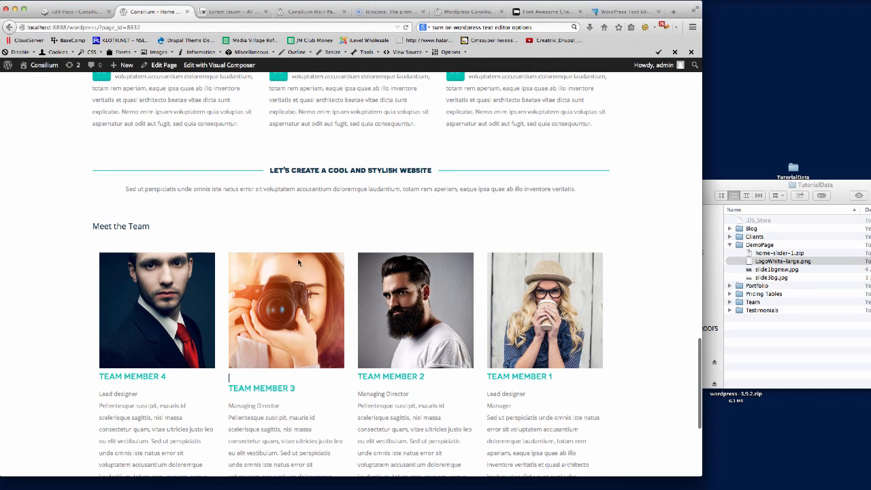
# Step: Set the text alignment of the column holding the Team element to Center and save the column settings
pyautogui.click(75, 12)
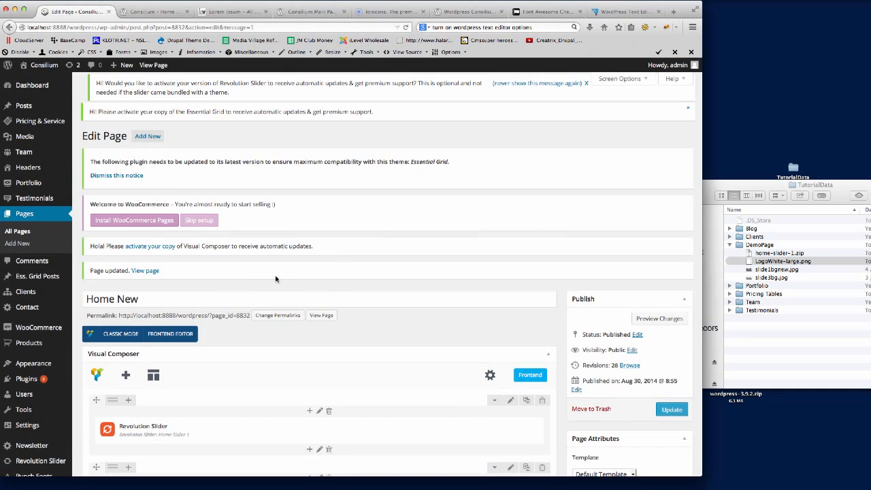
pyautogui.scroll(-15, 276, 279)
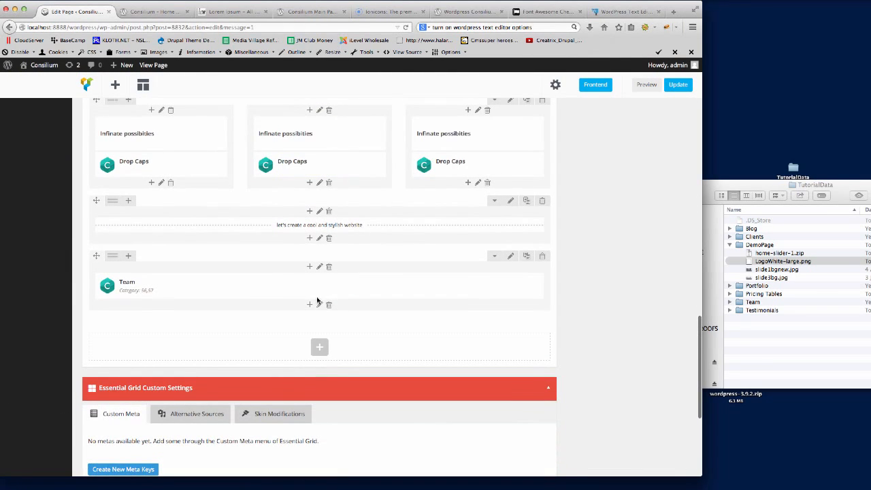
pyautogui.click(320, 267)
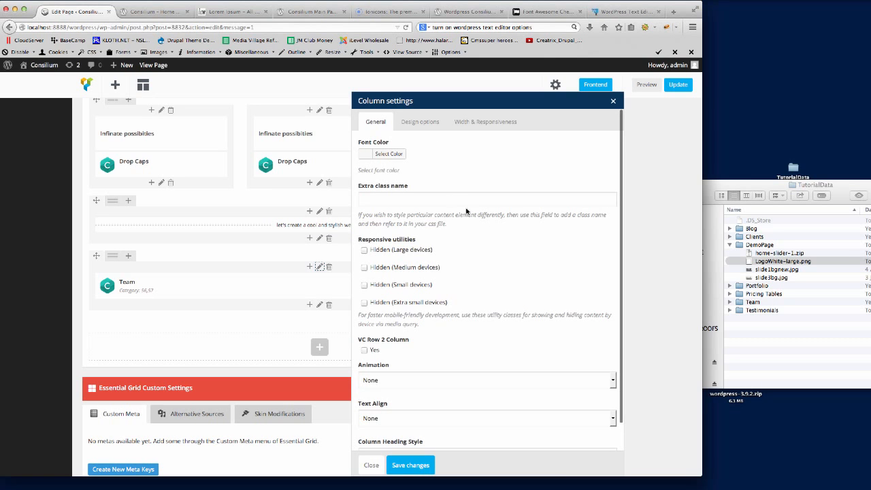
pyautogui.scroll(-1, 414, 394)
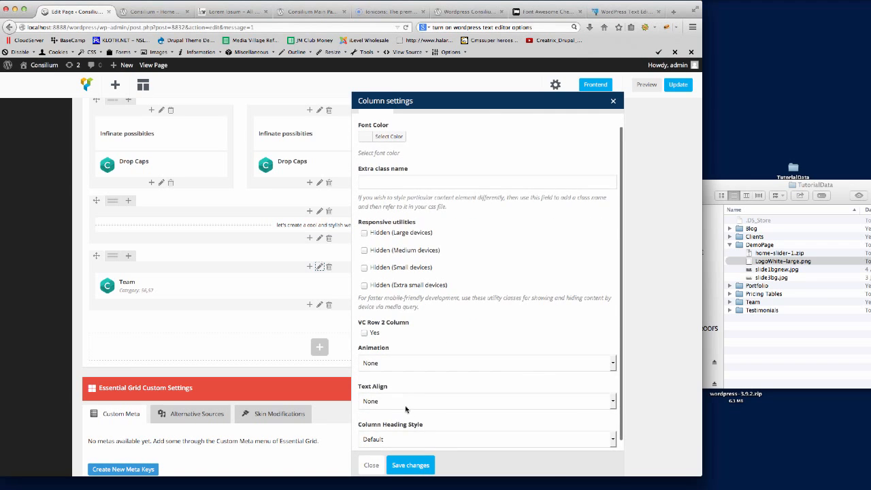
pyautogui.click(406, 408)
pyautogui.click(401, 465)
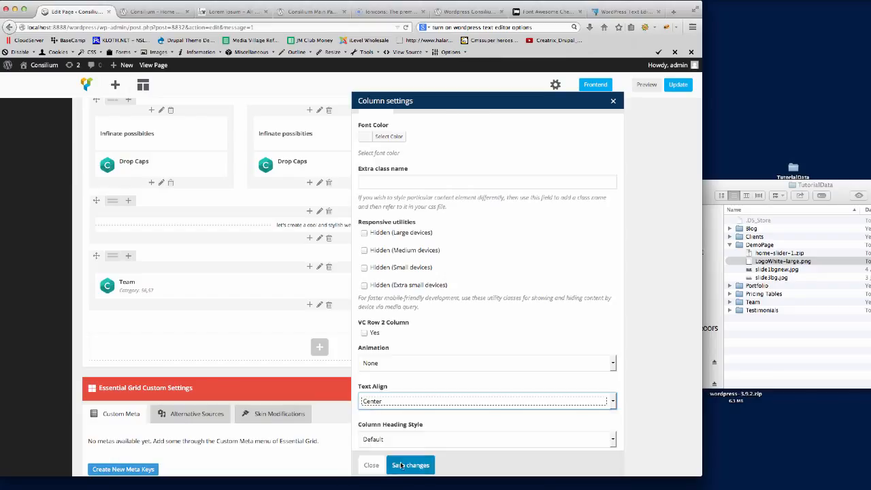
pyautogui.click(412, 465)
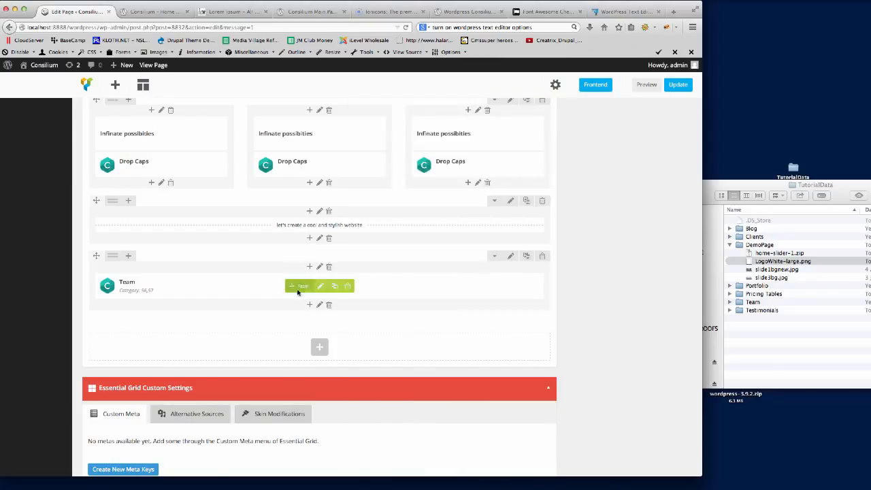
# Step: Give the Team element's row the background color #E5E5E5 and save the row settings
pyautogui.click(510, 256)
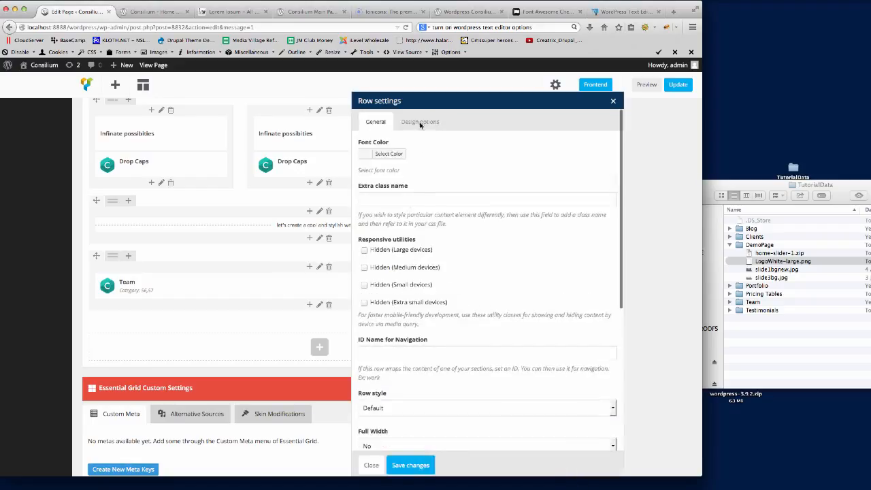
pyautogui.click(420, 123)
pyautogui.click(545, 219)
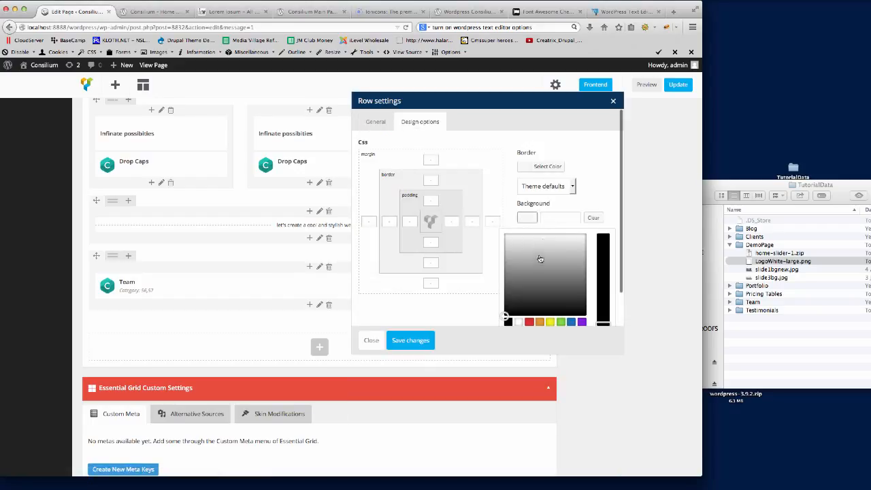
pyautogui.write('#E5E5E5')
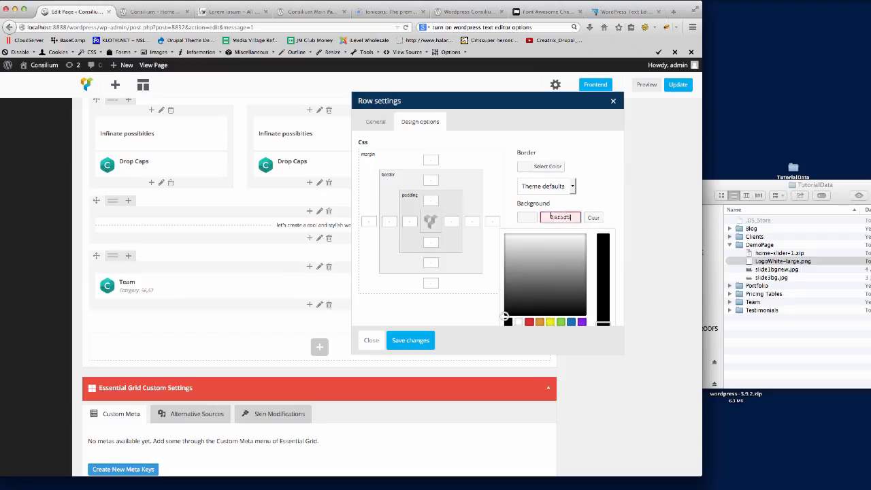
pyautogui.click(417, 341)
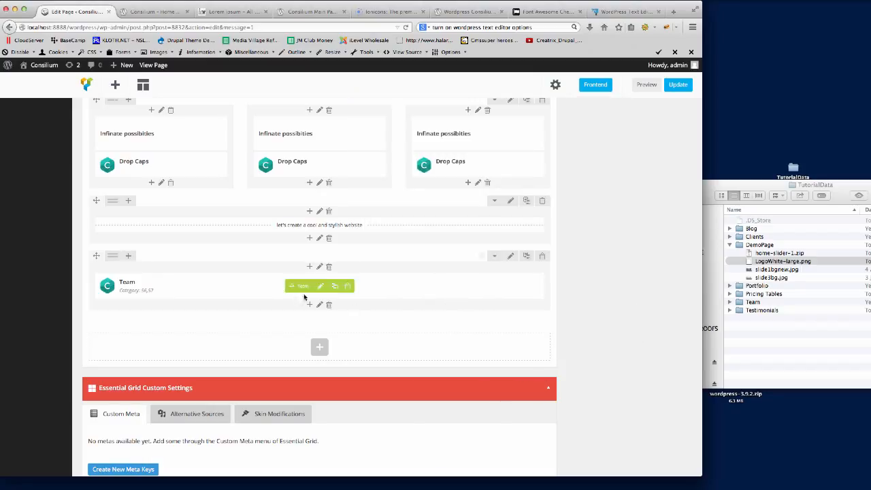
# Step: Set the Team element's excerpt length to 100 and save the team settings
pyautogui.click(319, 287)
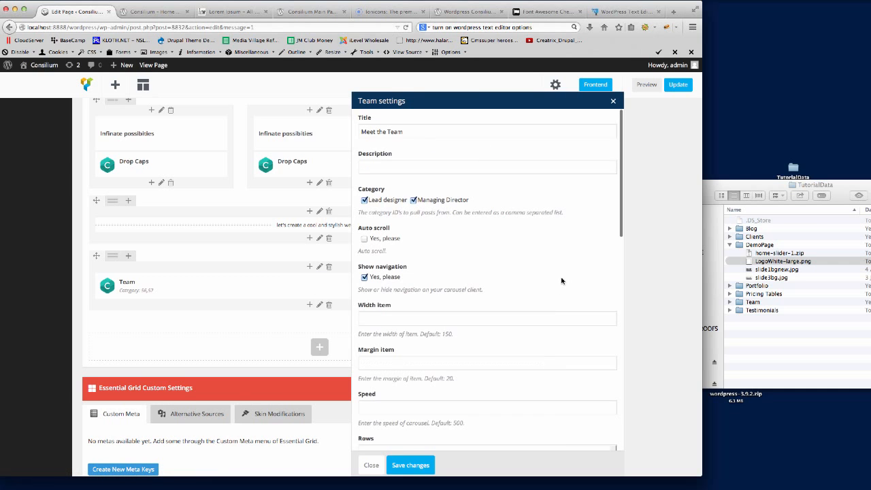
pyautogui.scroll(-10, 470, 269)
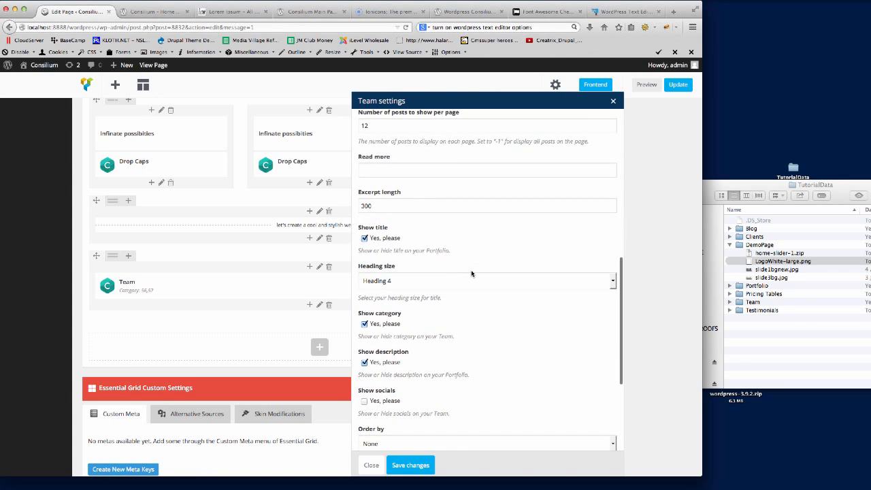
pyautogui.scroll(-1, 450, 292)
pyautogui.scroll(-3, 431, 346)
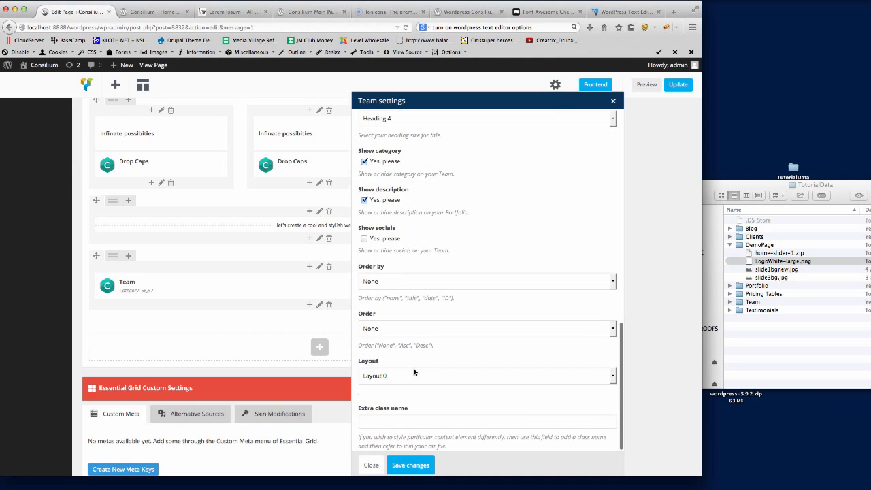
pyautogui.scroll(-1, 408, 347)
pyautogui.scroll(6, 429, 316)
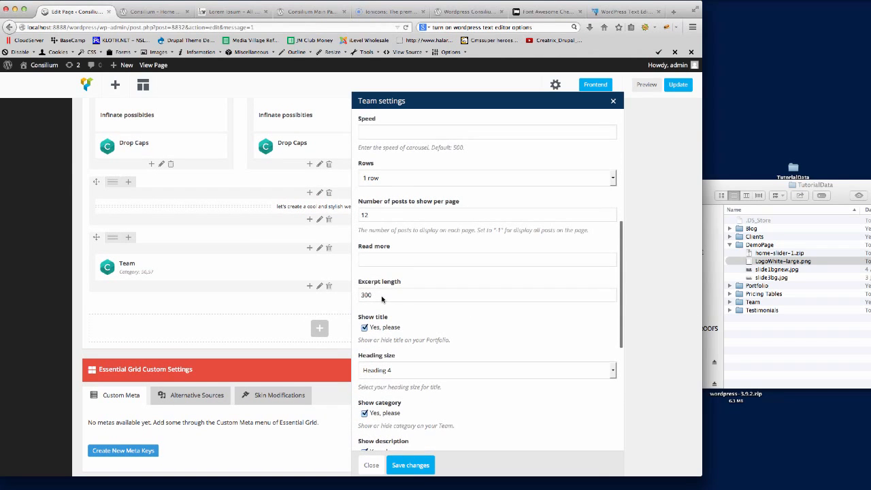
pyautogui.doubleClick(382, 297)
pyautogui.write('1')
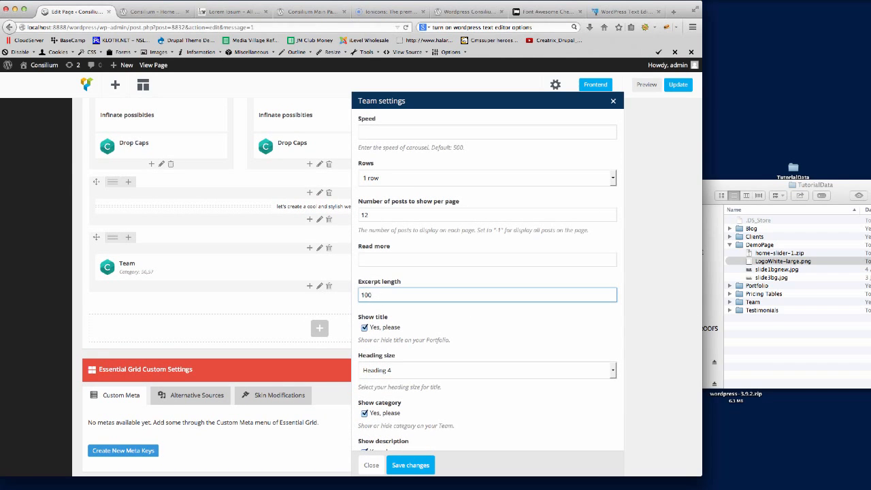
pyautogui.click(414, 466)
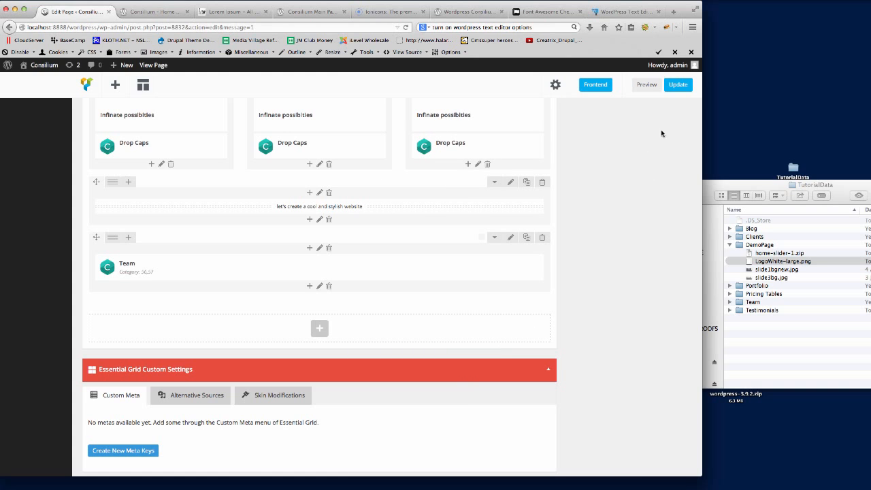
# Step: Update the page and reload the published Home page to check the team section's alignment, background and shortened excerpts
pyautogui.click(678, 85)
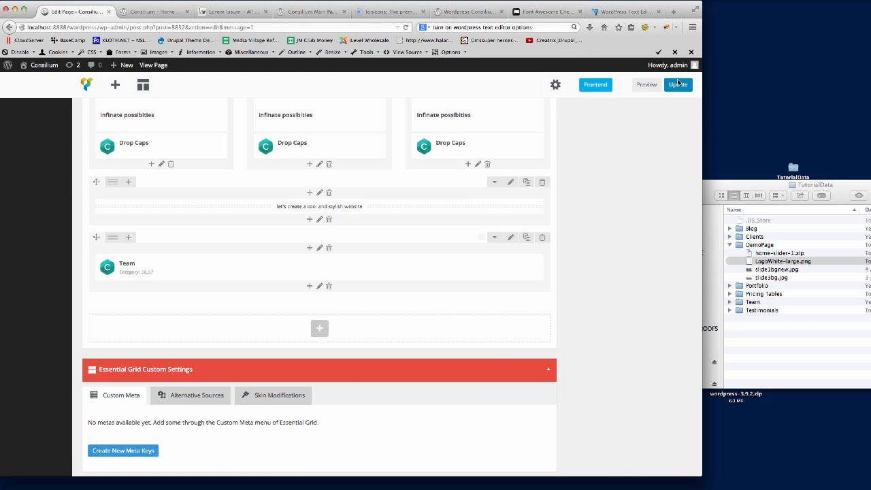
pyautogui.click(152, 12)
pyautogui.click(147, 27)
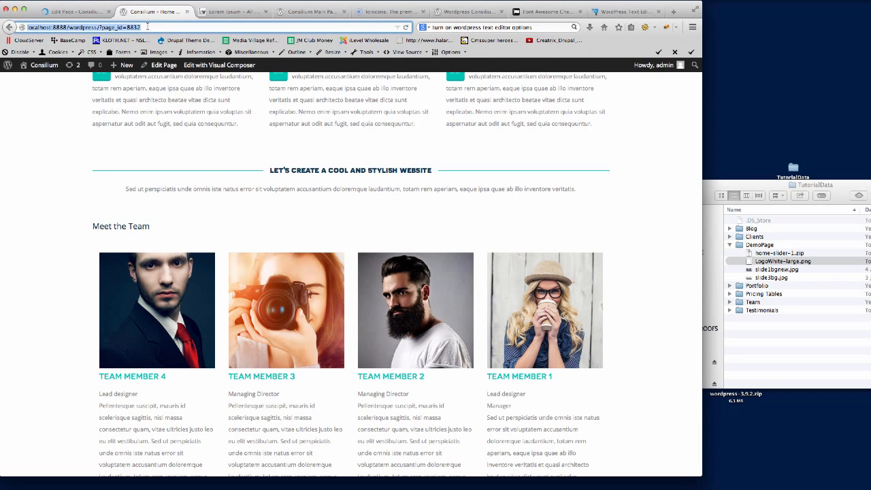
pyautogui.press('Return')
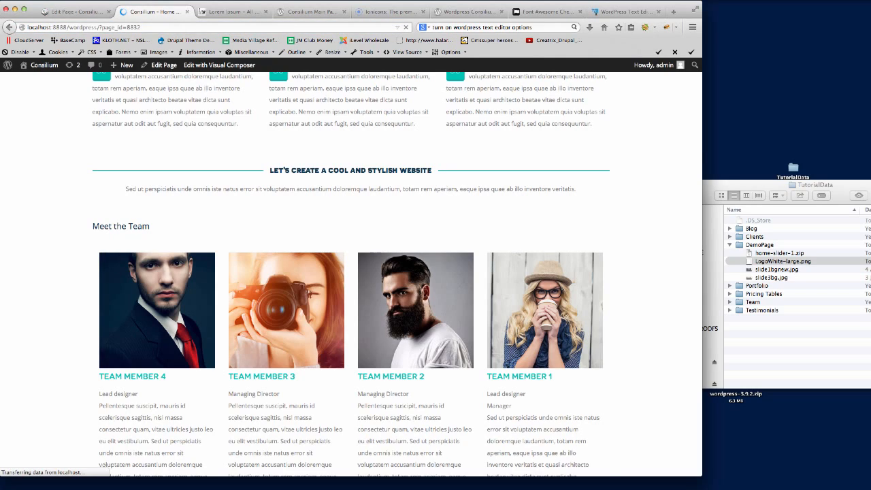
pyautogui.scroll(-15, 599, 205)
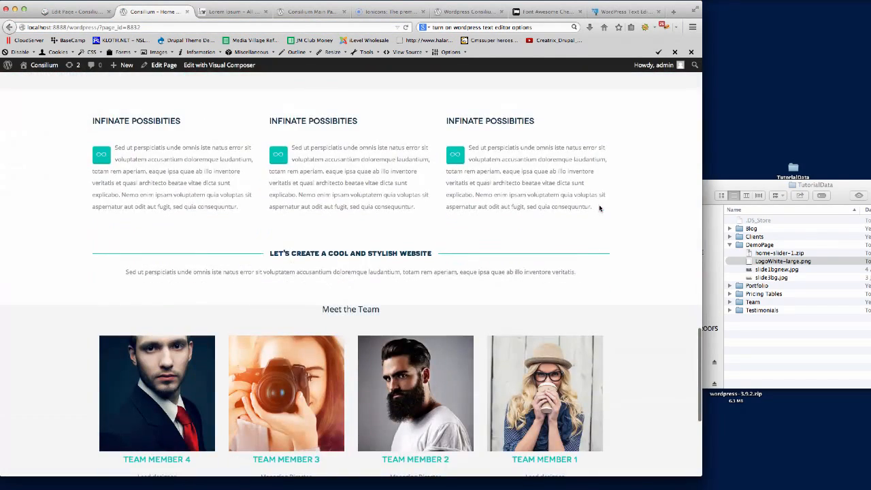
pyautogui.scroll(-3, 599, 207)
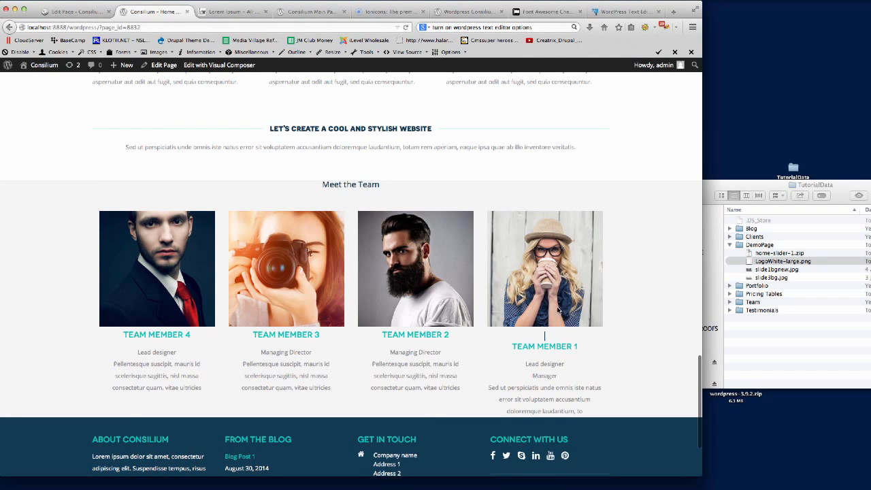
# Step: Return to the page editor, change the Team element's layout to Layout 1 and save the team settings
pyautogui.hotkey('ctrl', 'shift', 'Tab')
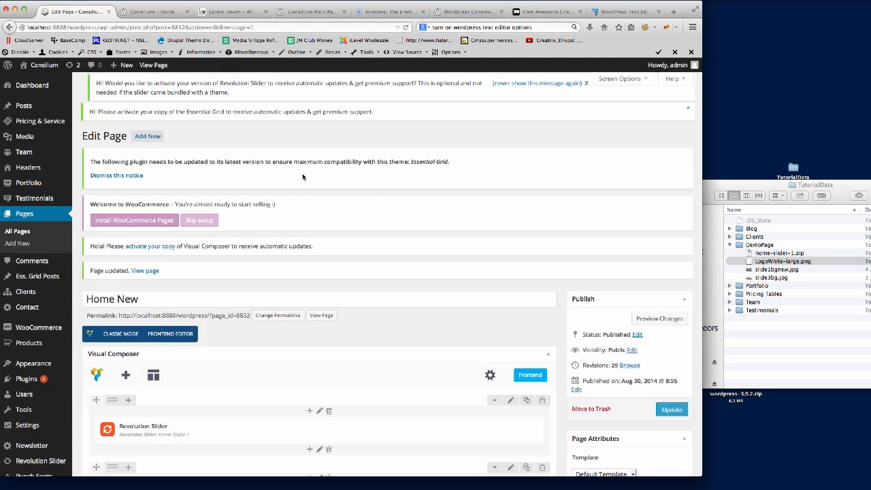
pyautogui.scroll(-10, 303, 177)
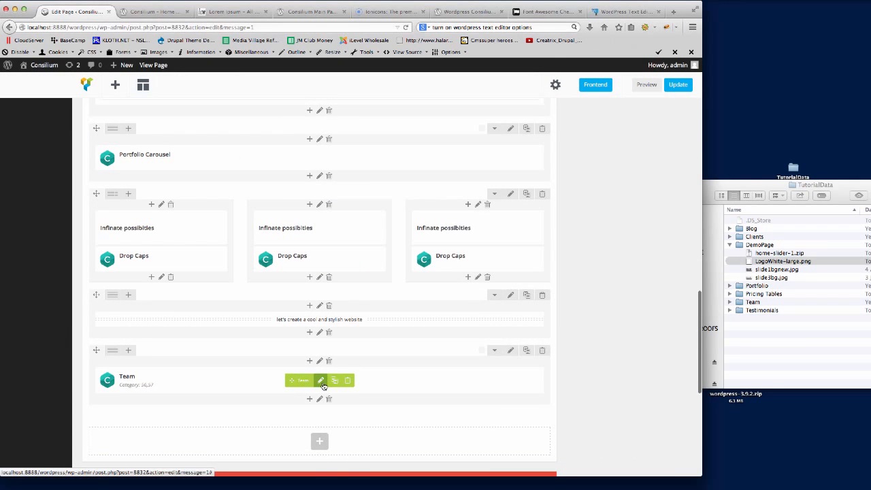
pyautogui.click(318, 380)
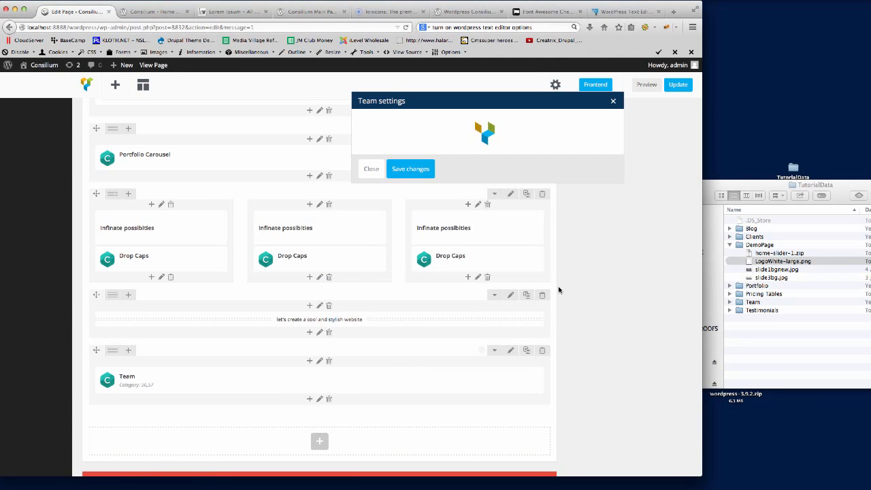
pyautogui.scroll(-5, 505, 253)
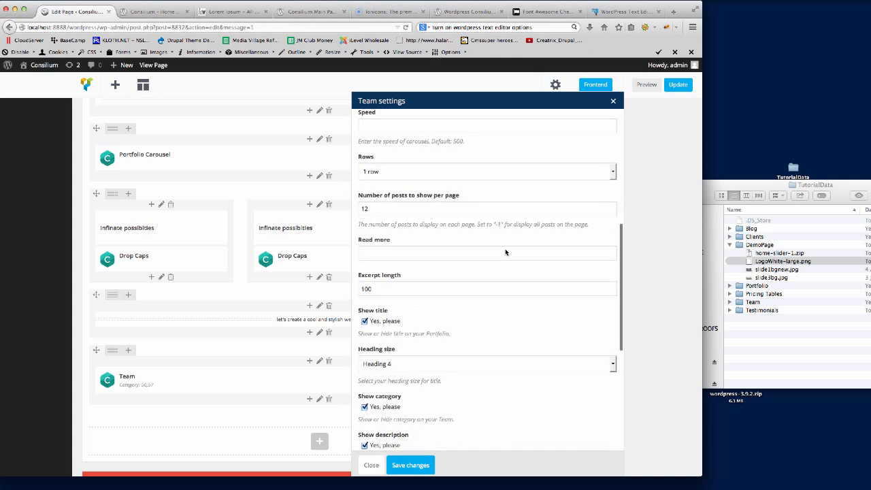
pyautogui.scroll(-1, 492, 270)
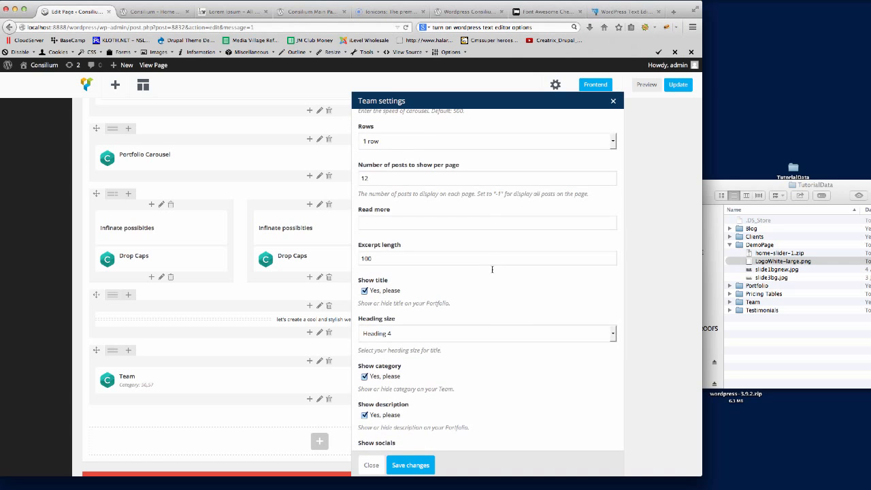
pyautogui.scroll(5, 492, 270)
pyautogui.scroll(2, 492, 272)
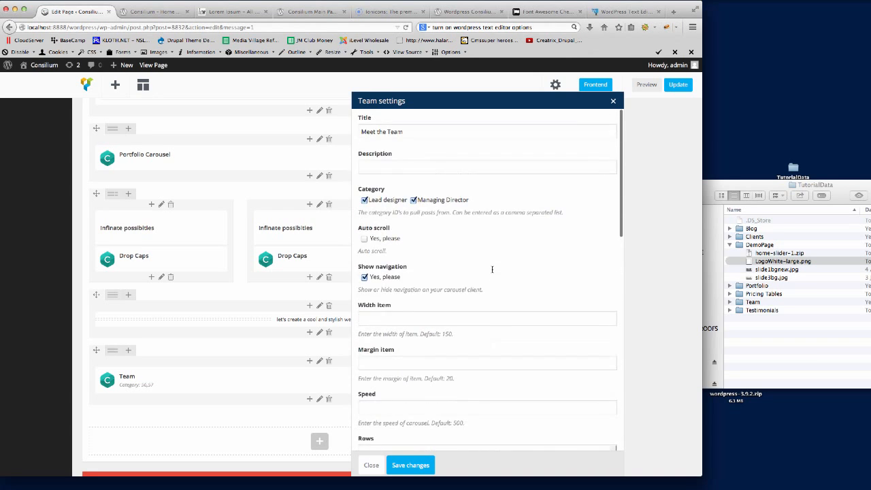
pyautogui.scroll(-10, 492, 272)
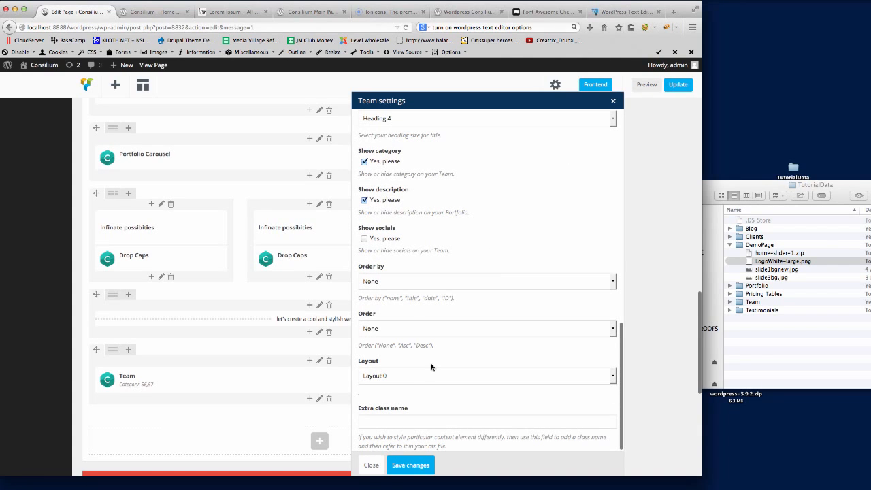
pyautogui.click(406, 378)
pyautogui.click(401, 394)
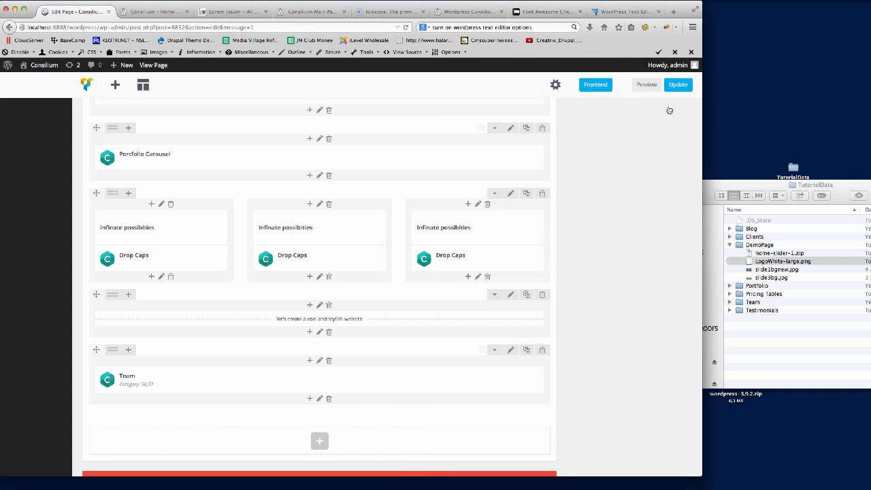
# Step: Update the page and reload the published Home page to check how Layout 1 displays the team
pyautogui.click(674, 86)
pyautogui.click(155, 14)
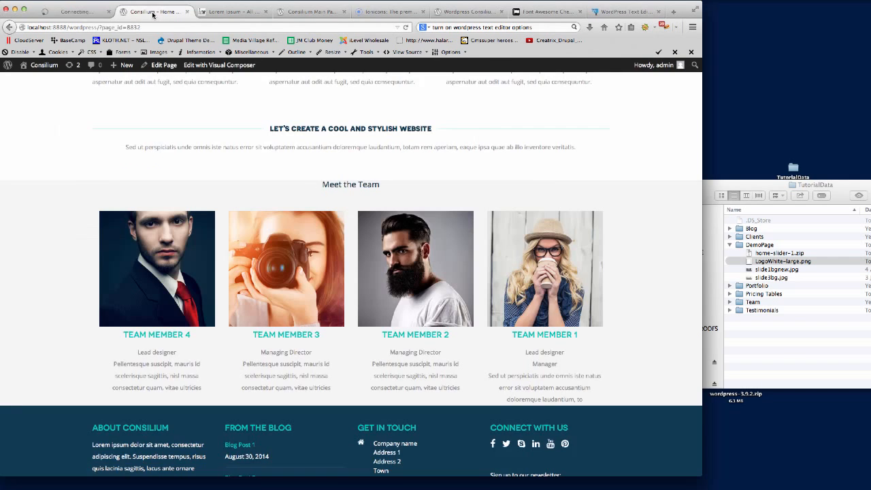
pyautogui.click(149, 28)
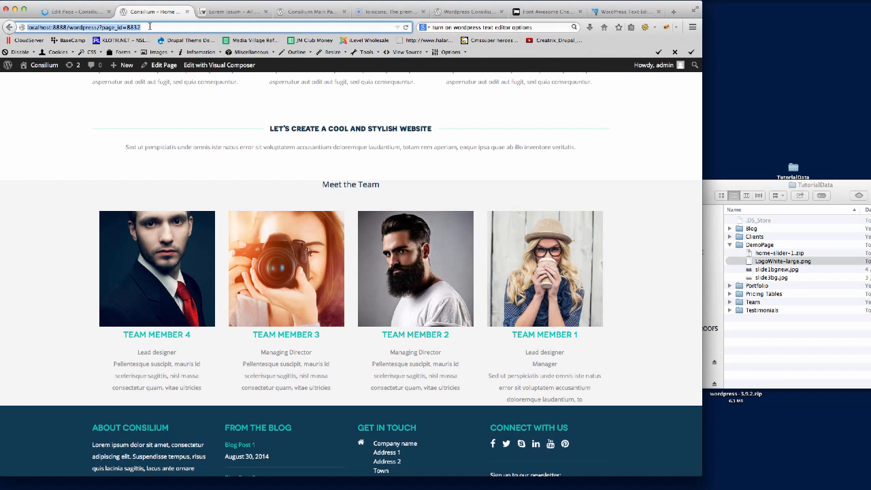
pyautogui.press('Return')
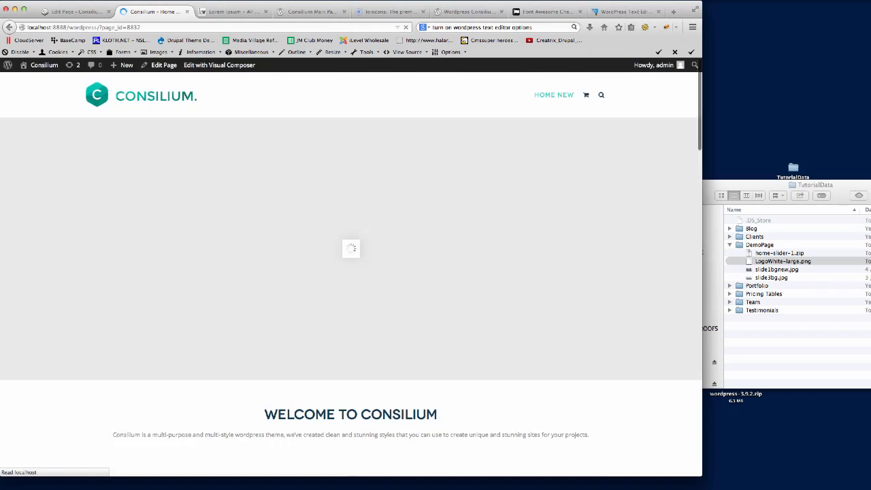
pyautogui.scroll(-10, 591, 249)
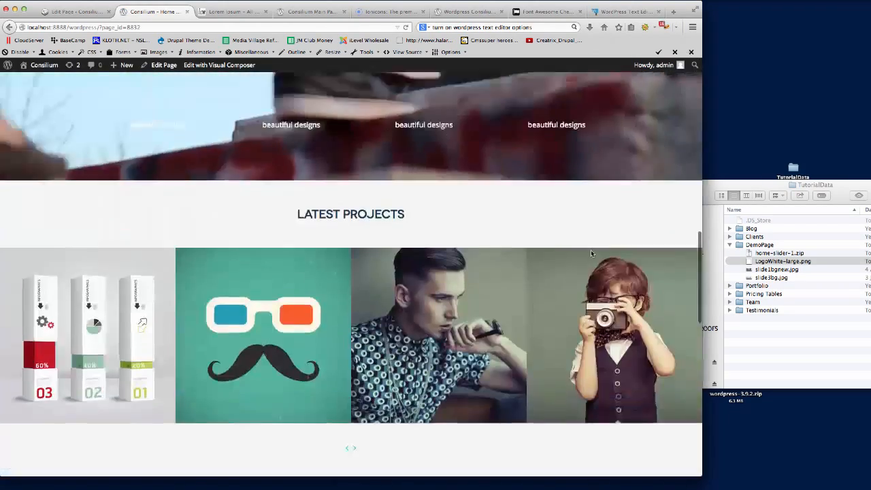
pyautogui.scroll(-10, 591, 250)
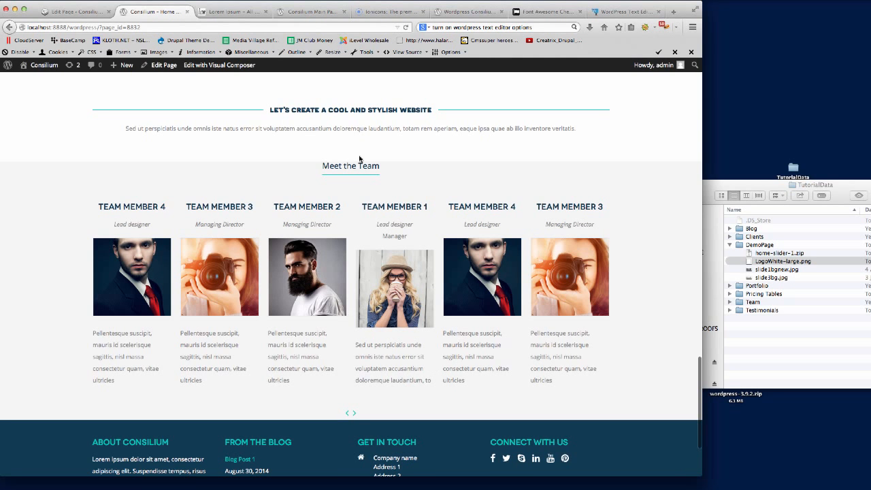
# Step: Switch the Team element to the layout with circular member photos and save the team settings
pyautogui.click(71, 13)
pyautogui.scroll(-15, 353, 318)
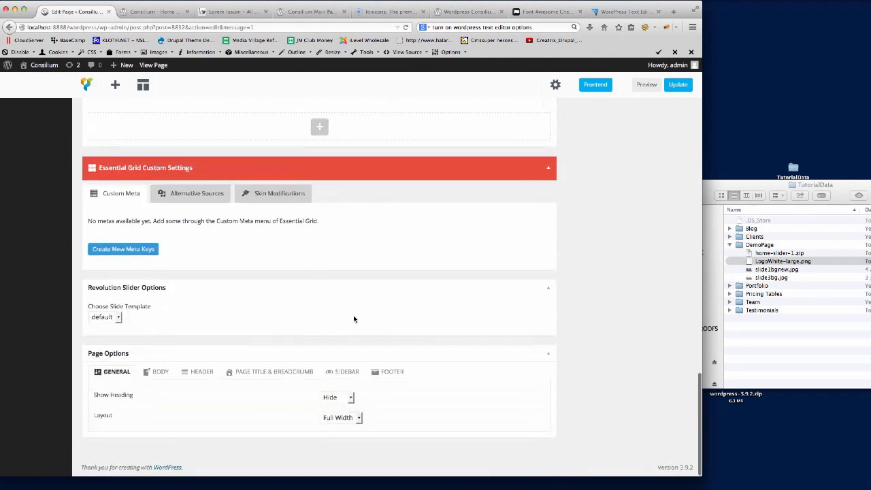
pyautogui.scroll(5, 354, 318)
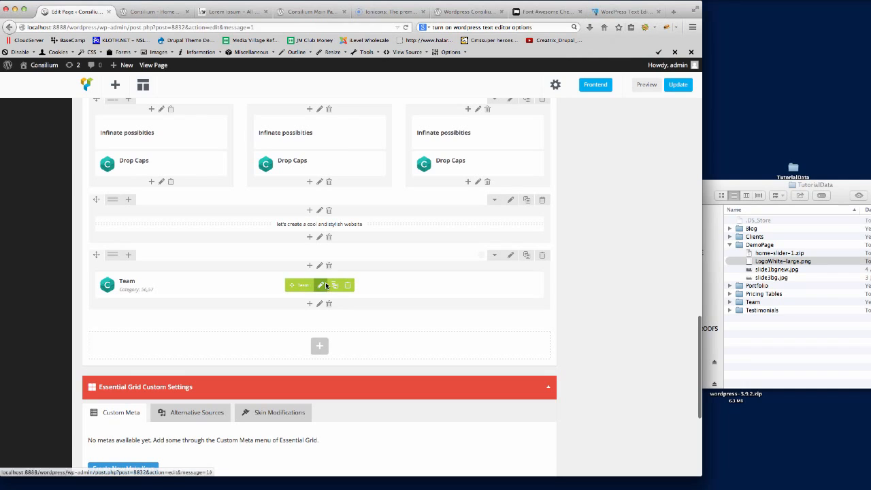
pyautogui.click(326, 285)
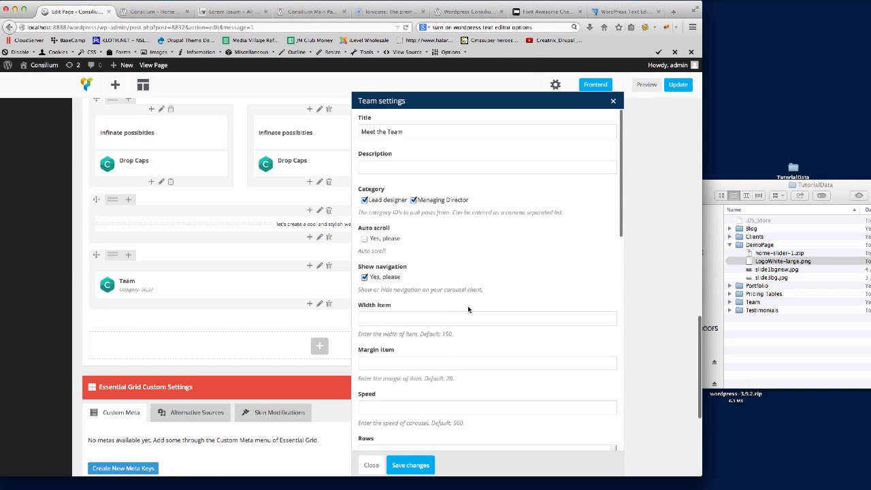
pyautogui.scroll(-12, 467, 309)
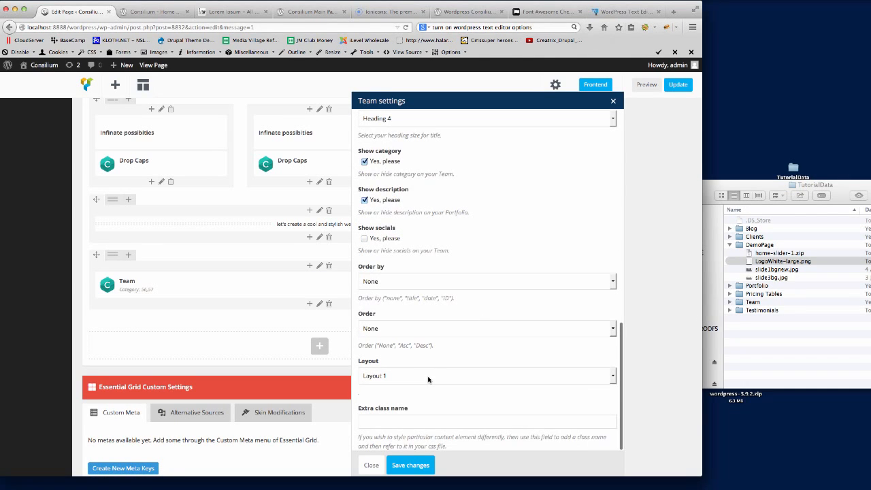
pyautogui.click(428, 379)
pyautogui.click(394, 408)
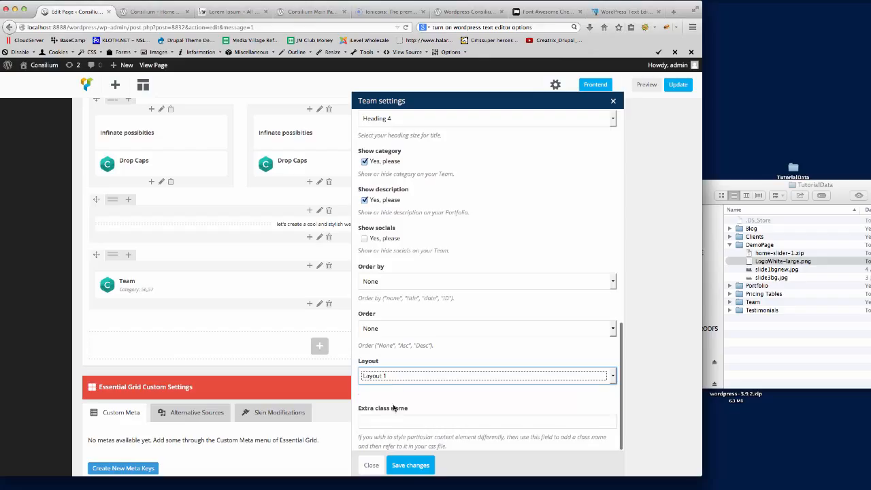
pyautogui.click(416, 466)
# Step: Update the page and reload the published Home page to check the team section with circular photos
pyautogui.click(675, 85)
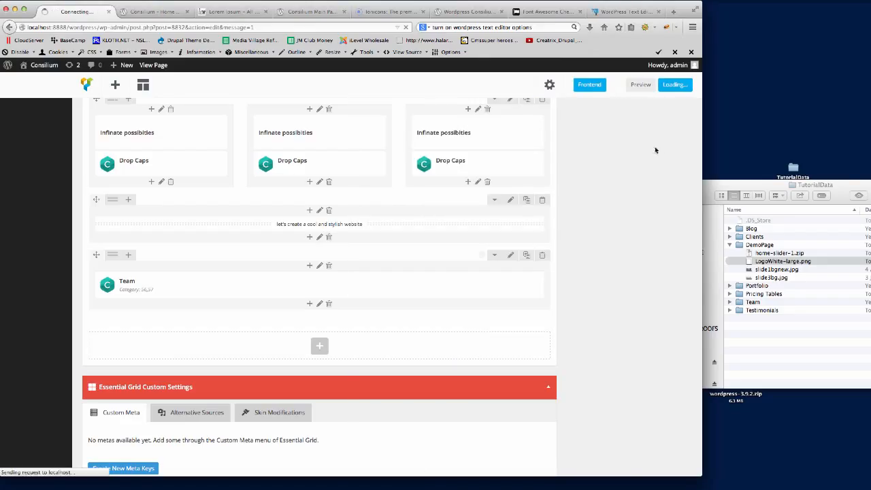
pyautogui.click(151, 13)
pyautogui.click(150, 27)
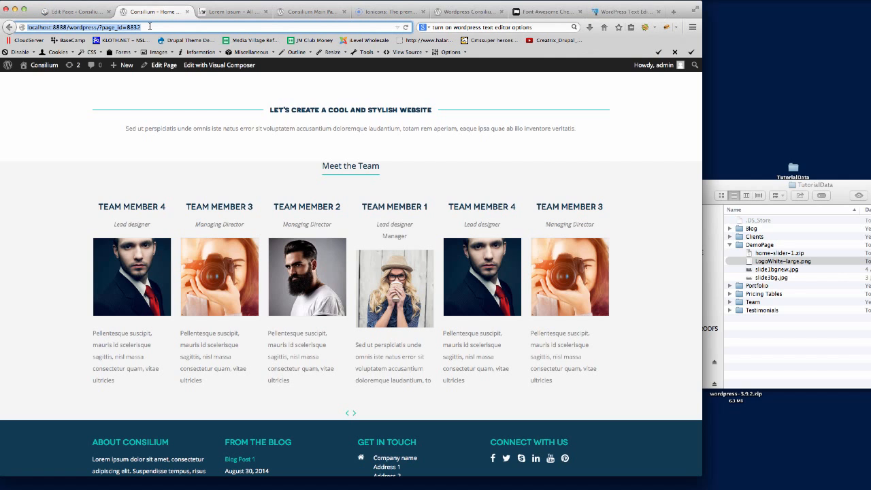
pyautogui.press('Return')
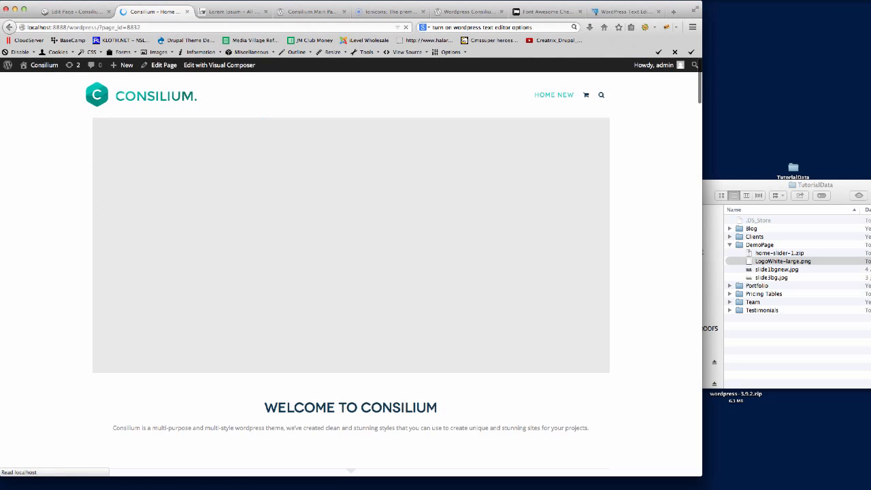
pyautogui.scroll(-10, 632, 301)
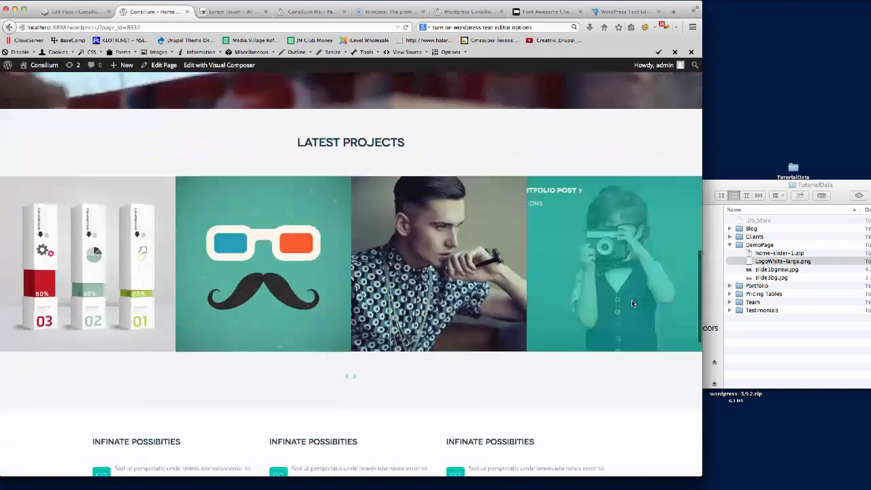
pyautogui.scroll(-8, 631, 303)
pyautogui.scroll(2, 631, 303)
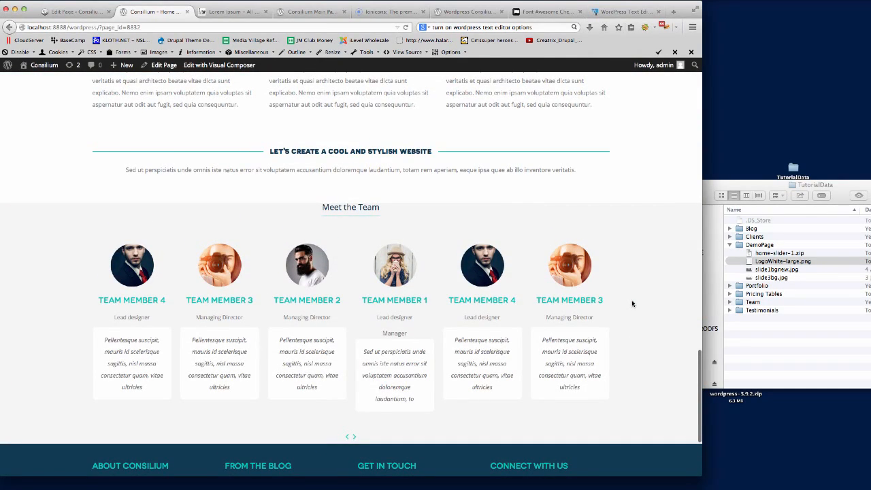
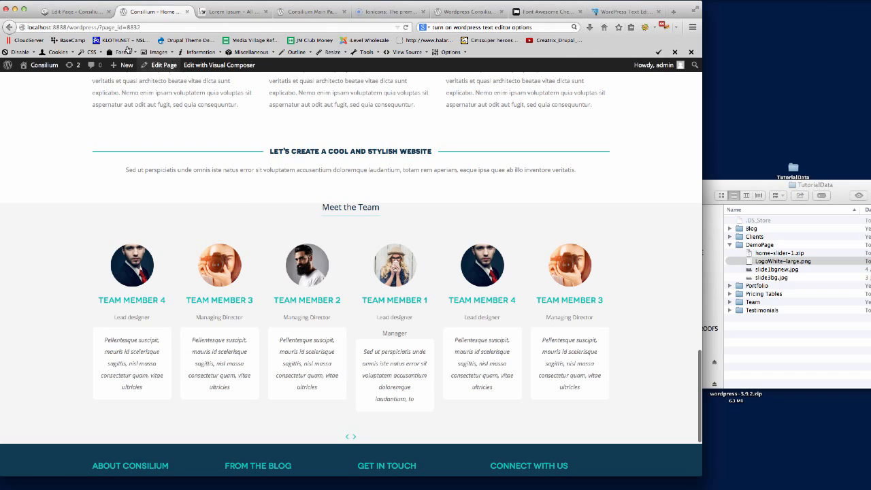
# Step: Return to the admin area, list the team items and open Team Member 1 for editing
pyautogui.click(68, 12)
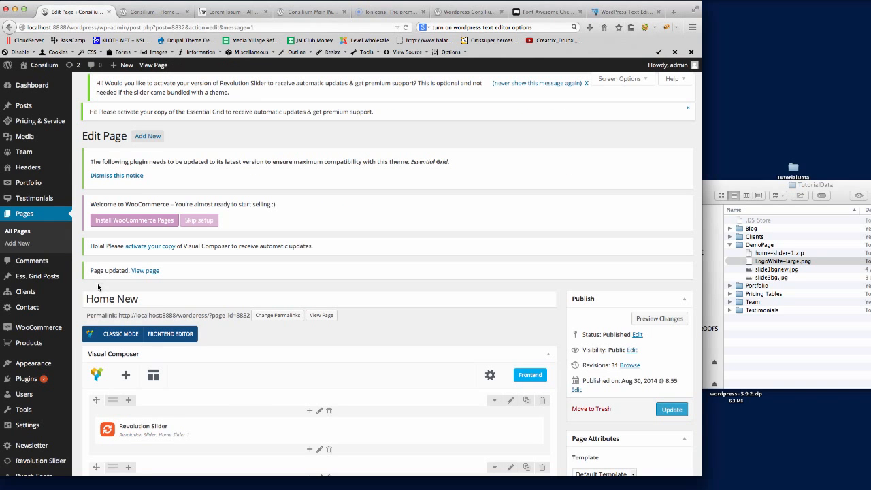
pyautogui.click(25, 153)
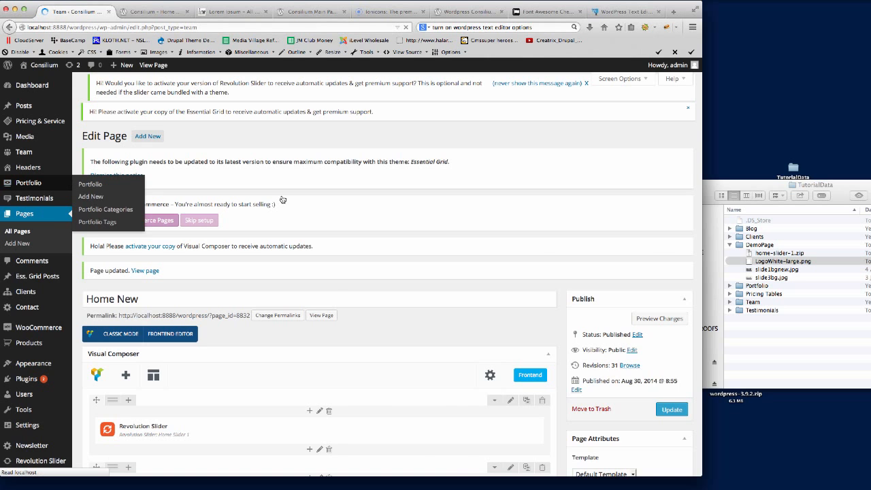
pyautogui.scroll(-3, 351, 221)
pyautogui.scroll(-2, 351, 221)
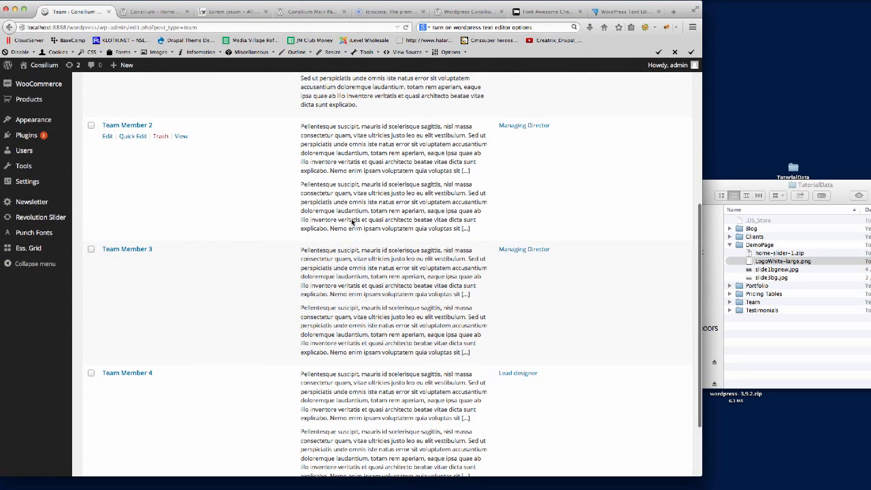
pyautogui.click(154, 12)
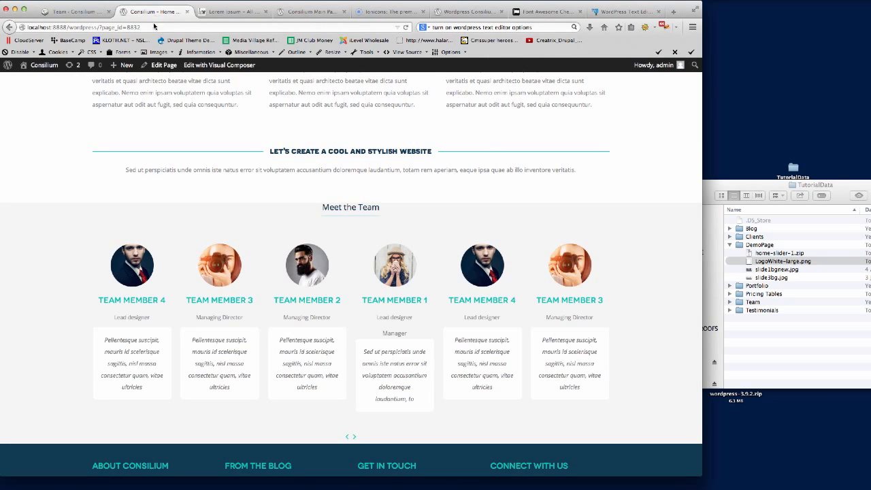
pyautogui.click(74, 11)
pyautogui.scroll(5, 175, 216)
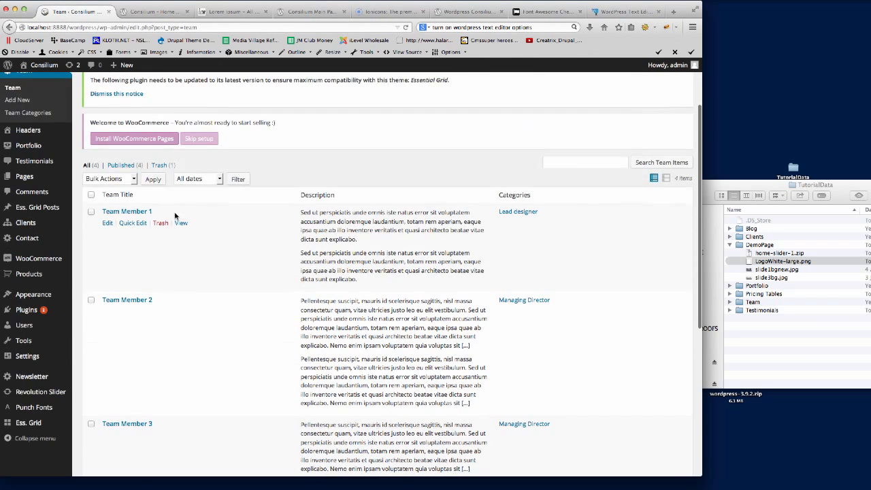
pyautogui.click(107, 223)
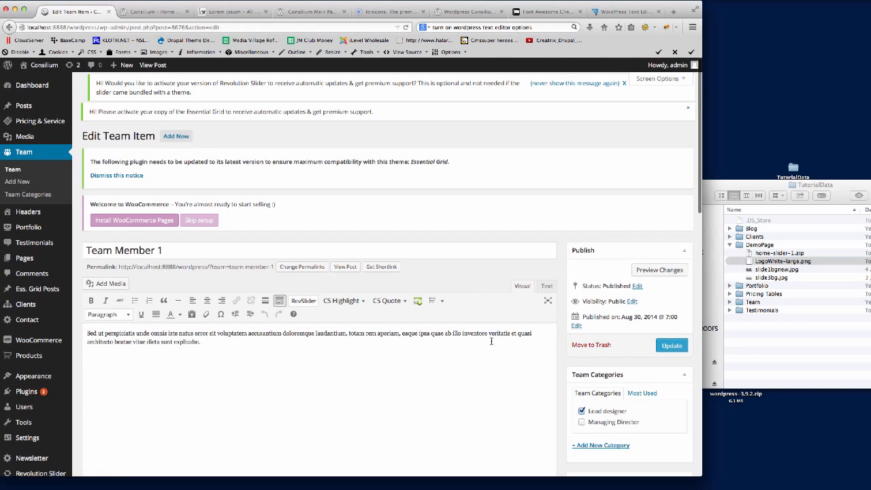
# Step: Clear the Team Position field of Team Member 1 and update the team item
pyautogui.scroll(-5, 451, 335)
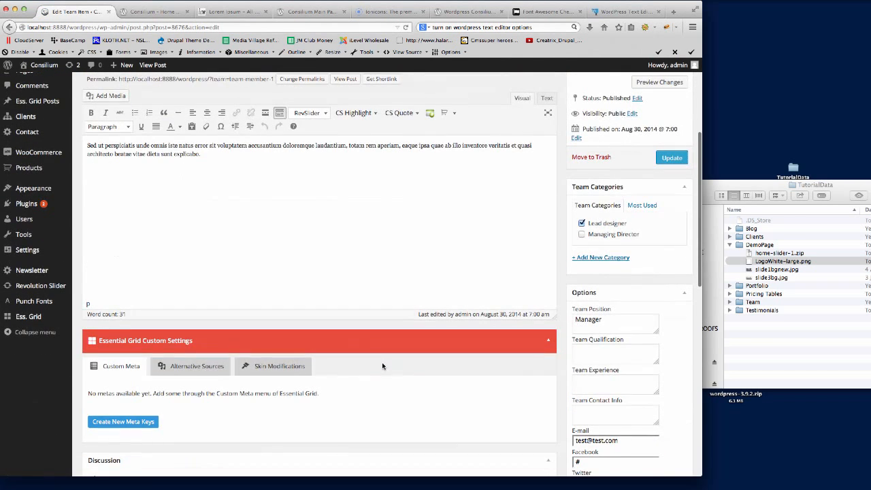
pyautogui.click(616, 325)
pyautogui.doubleClick(616, 324)
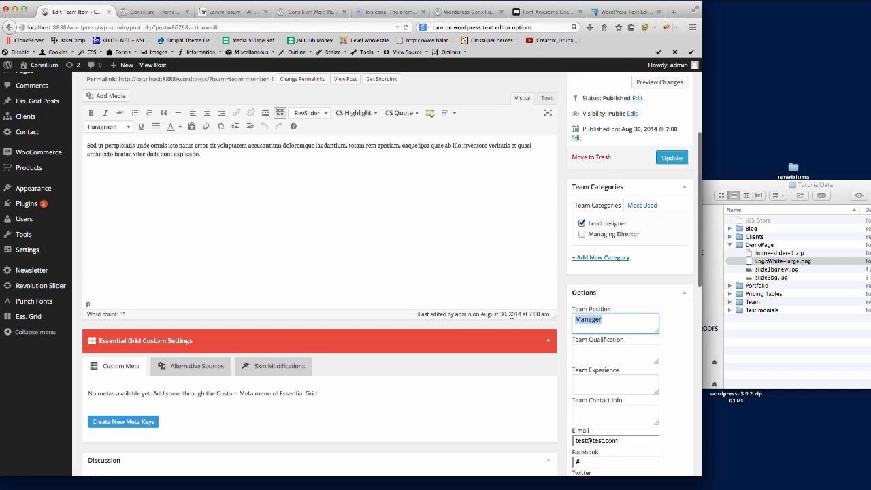
pyautogui.press('BackSpace')
pyautogui.click(672, 158)
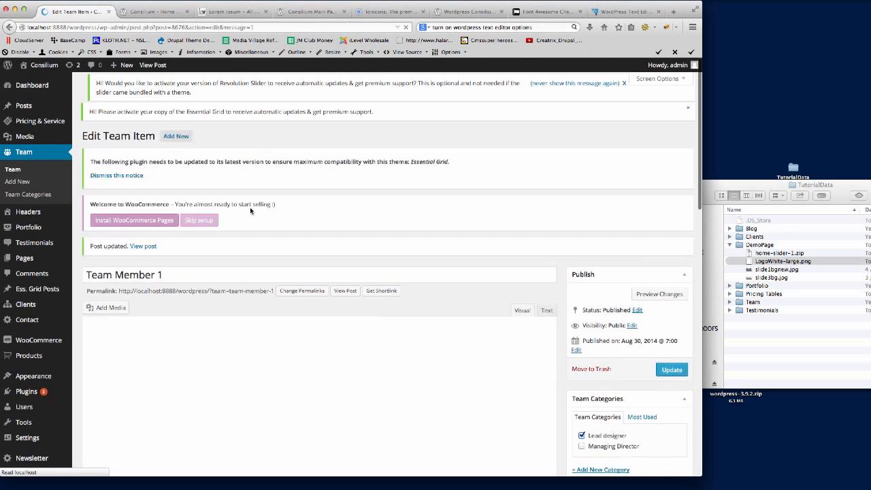
# Step: Bring up the list of pages and reload the published Home page to check Team Member 1's entry in the team section
pyautogui.click(25, 258)
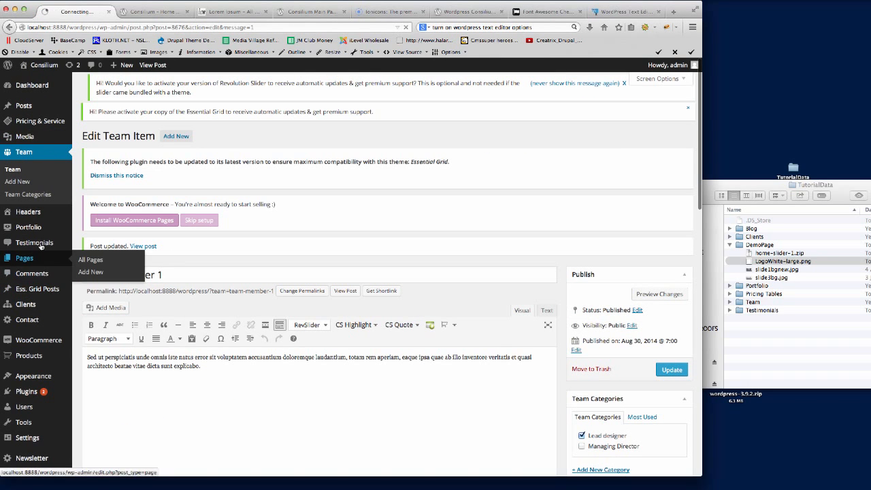
pyautogui.click(151, 13)
pyautogui.click(137, 28)
pyautogui.press('Return')
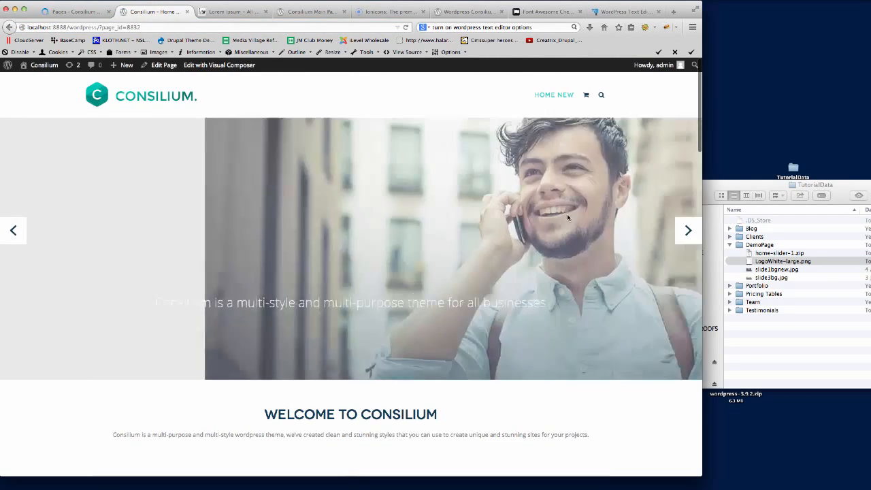
pyautogui.scroll(-15, 566, 218)
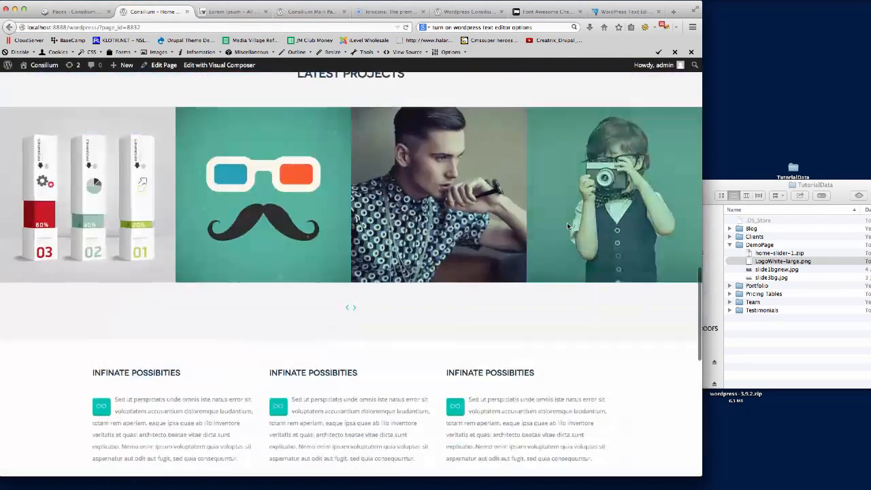
pyautogui.scroll(-6, 567, 223)
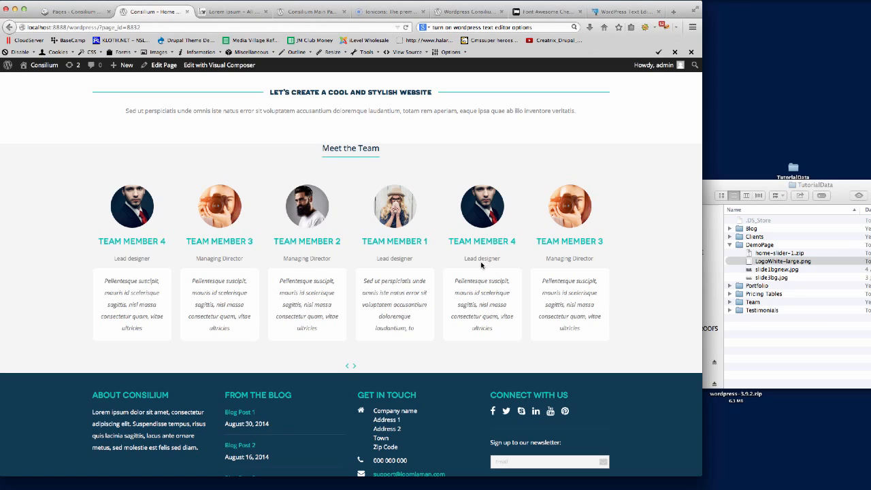
# Step: Open the Home New page for editing from the list of pages
pyautogui.click(91, 13)
pyautogui.moveTo(147, 292)
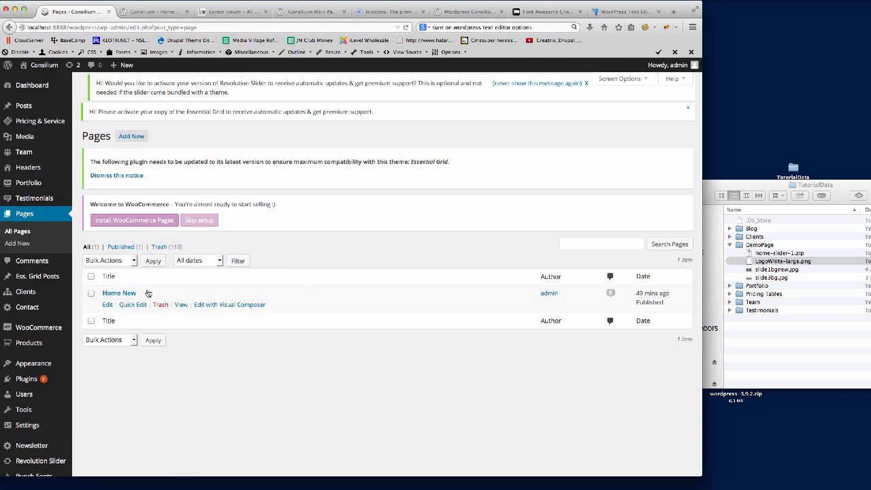
pyautogui.click(110, 309)
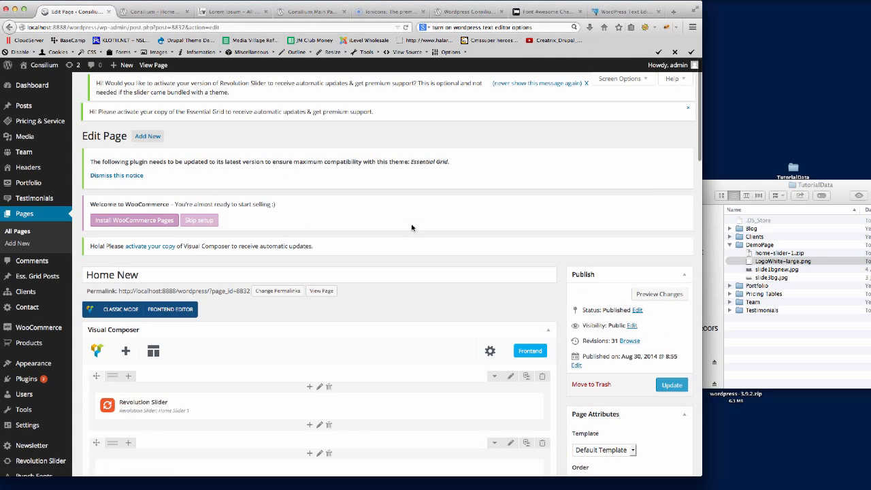
# Step: Change the Team element's layout to Layout 3 and save the team settings
pyautogui.scroll(-10, 412, 227)
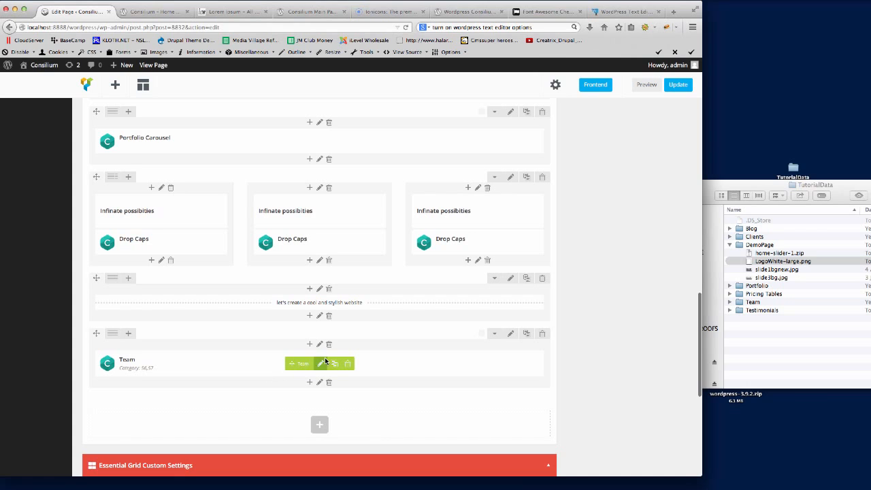
pyautogui.click(318, 363)
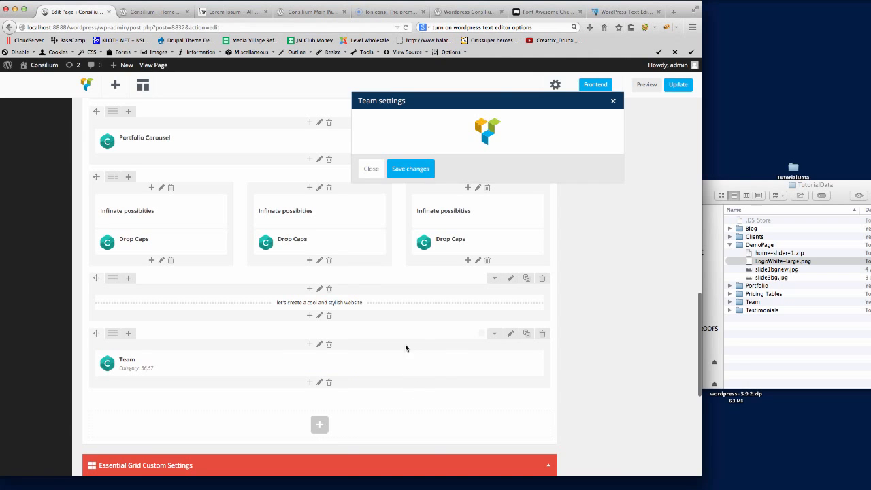
pyautogui.scroll(-5, 489, 277)
pyautogui.scroll(-6, 489, 277)
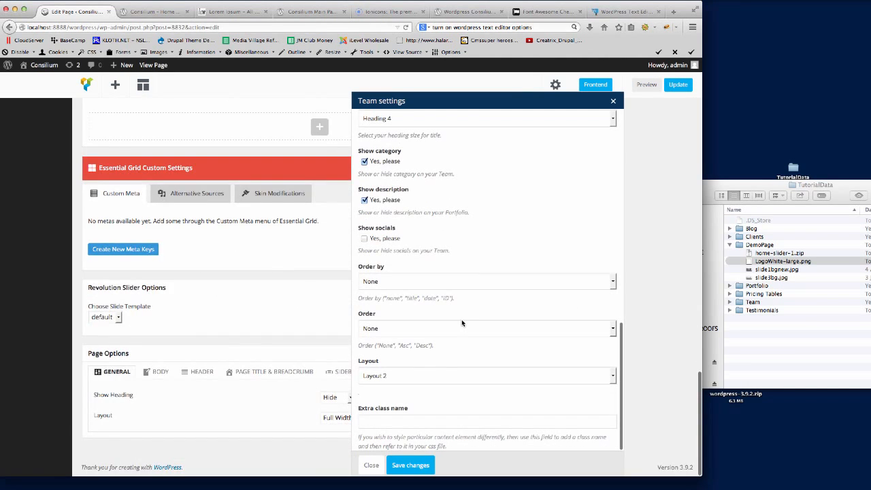
pyautogui.click(422, 375)
pyautogui.click(422, 411)
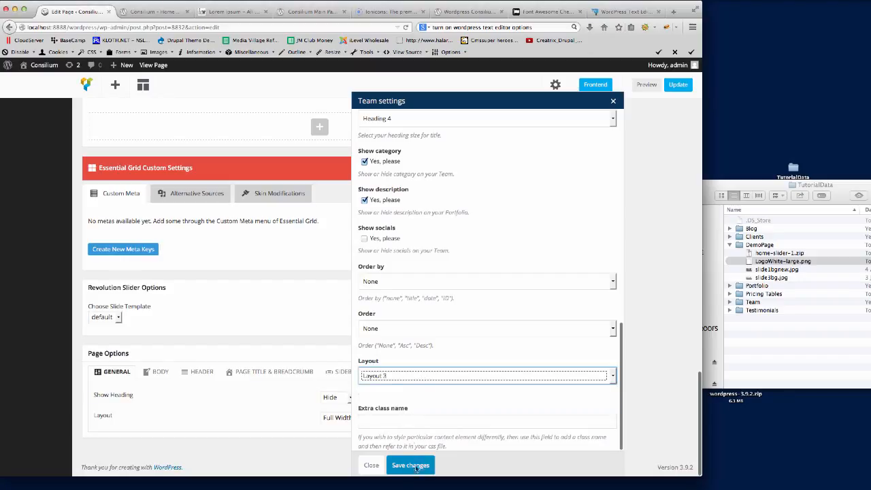
pyautogui.click(411, 466)
# Step: Update the page and reload the published Home page to check how Layout 3 displays the team
pyautogui.click(675, 84)
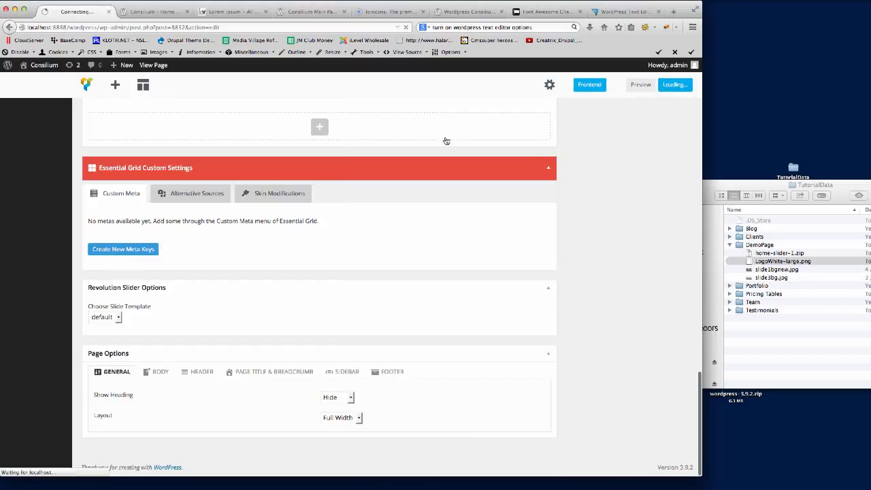
pyautogui.click(155, 12)
pyautogui.click(146, 26)
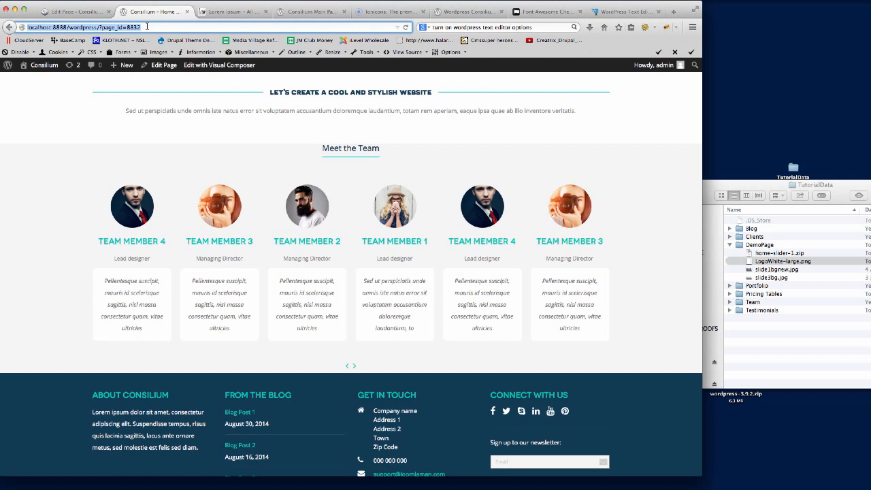
pyautogui.press('Return')
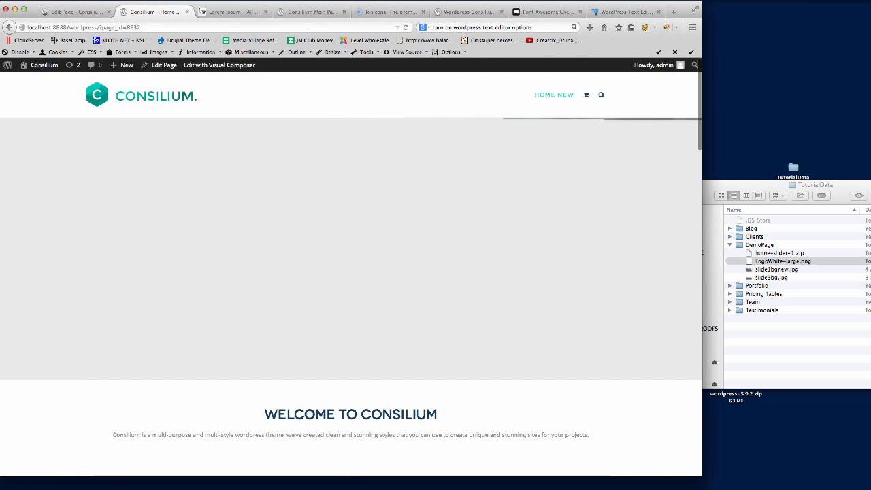
pyautogui.scroll(-10, 616, 331)
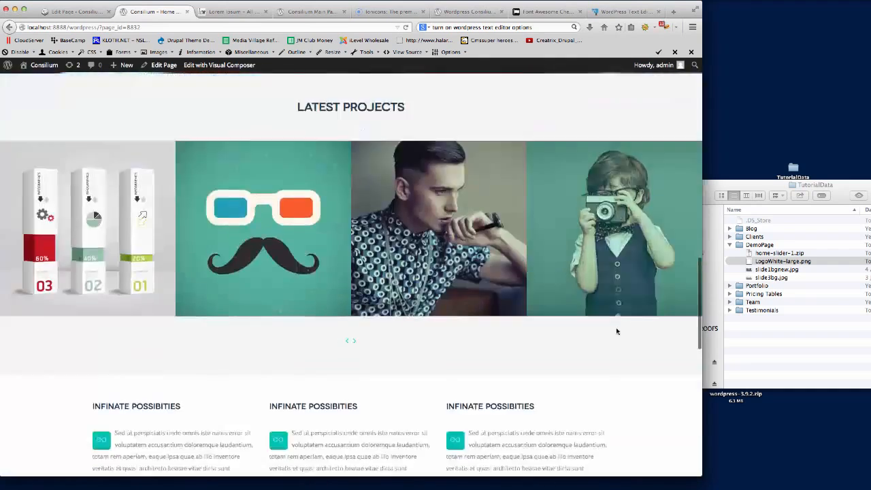
pyautogui.scroll(-10, 617, 331)
pyautogui.scroll(2, 617, 332)
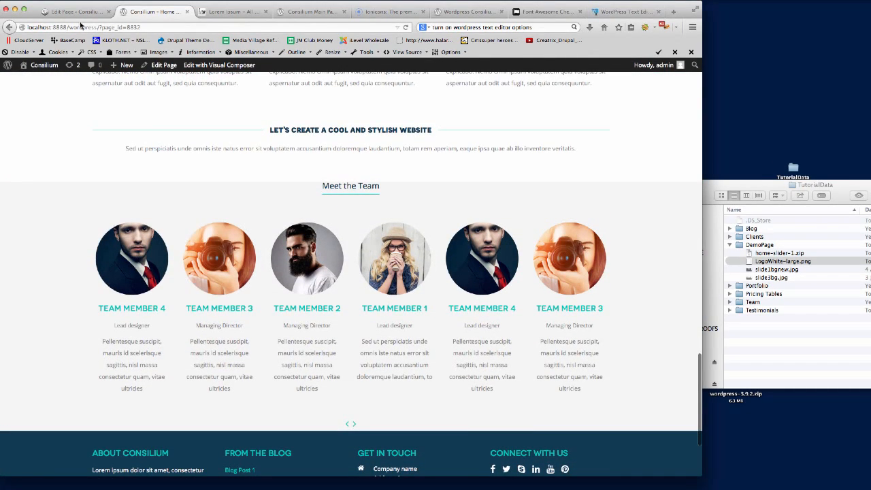
# Step: Return to the page editor, set the Team element's item width to 240 and save the team settings
pyautogui.click(76, 13)
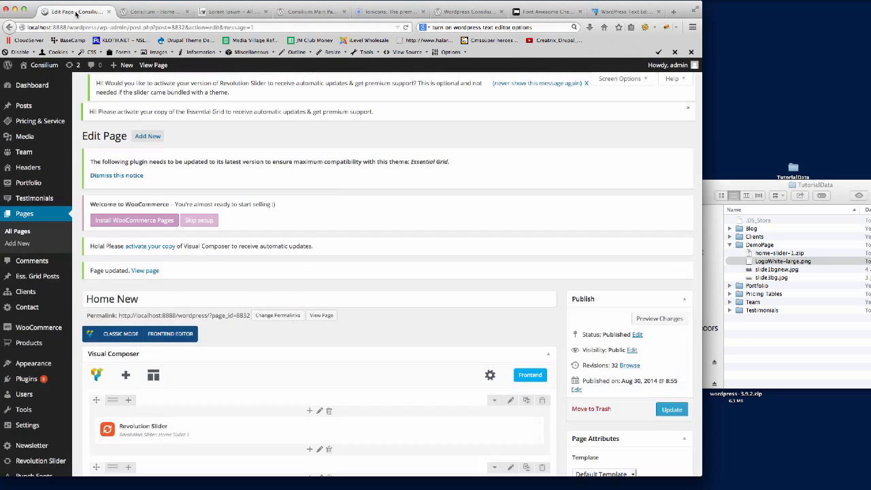
pyautogui.scroll(-15, 361, 274)
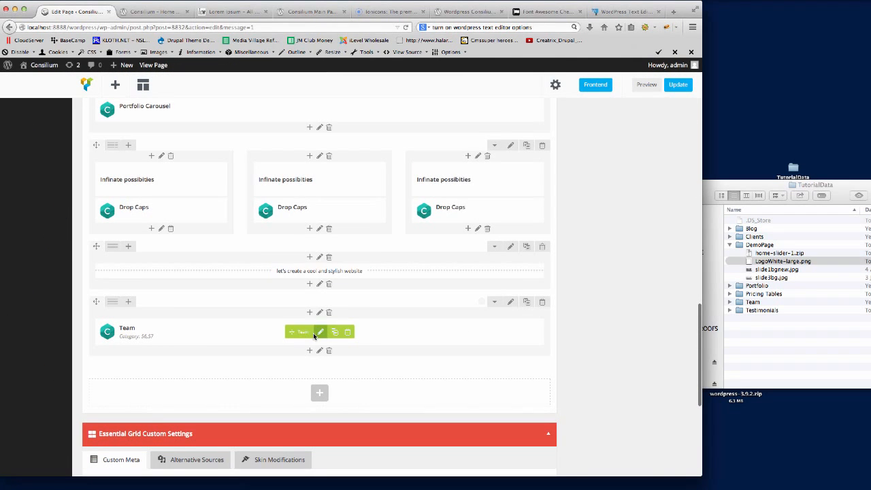
pyautogui.click(320, 333)
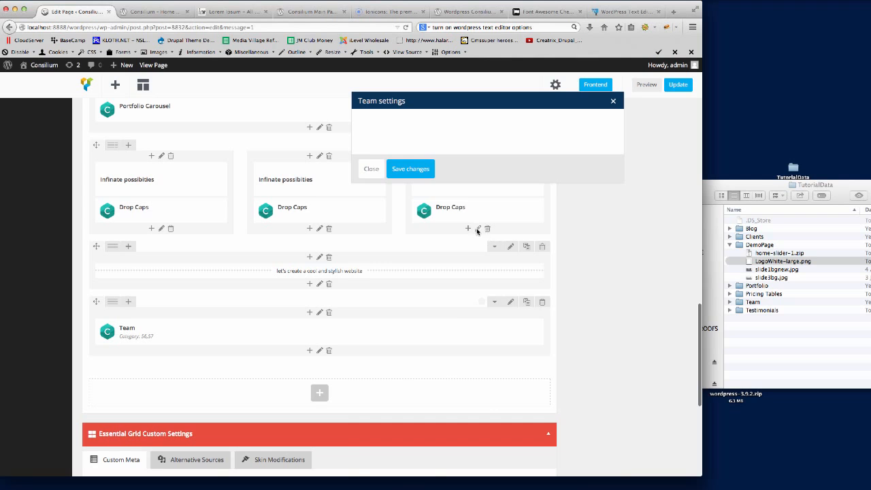
pyautogui.scroll(-10, 541, 226)
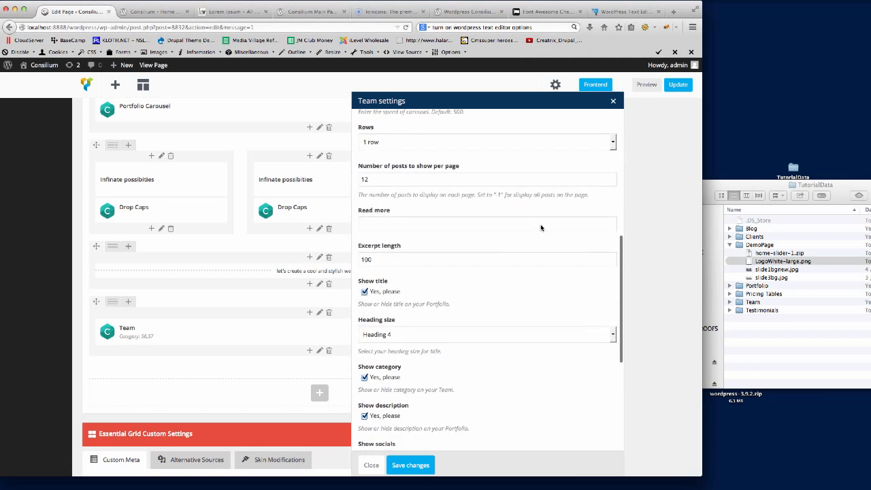
pyautogui.scroll(5, 540, 226)
pyautogui.click(373, 166)
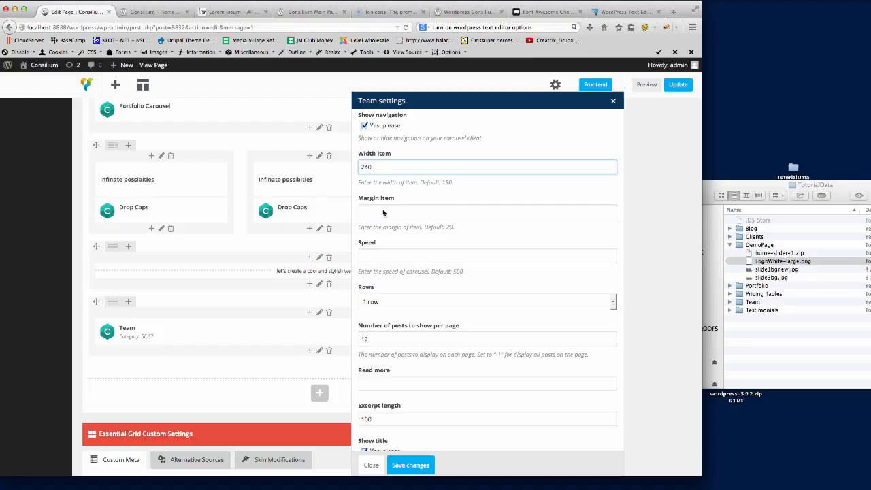
pyautogui.click(411, 465)
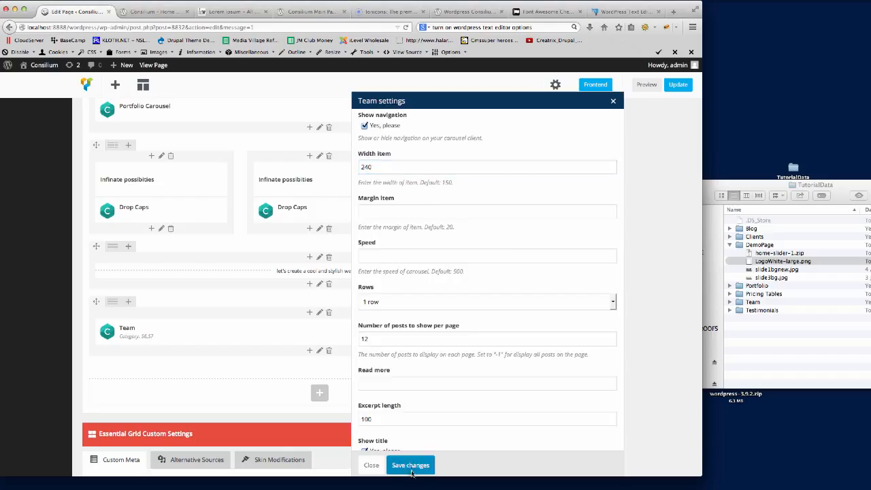
# Step: Update the page and reload the published Home page to check the team section with the new item width
pyautogui.click(678, 85)
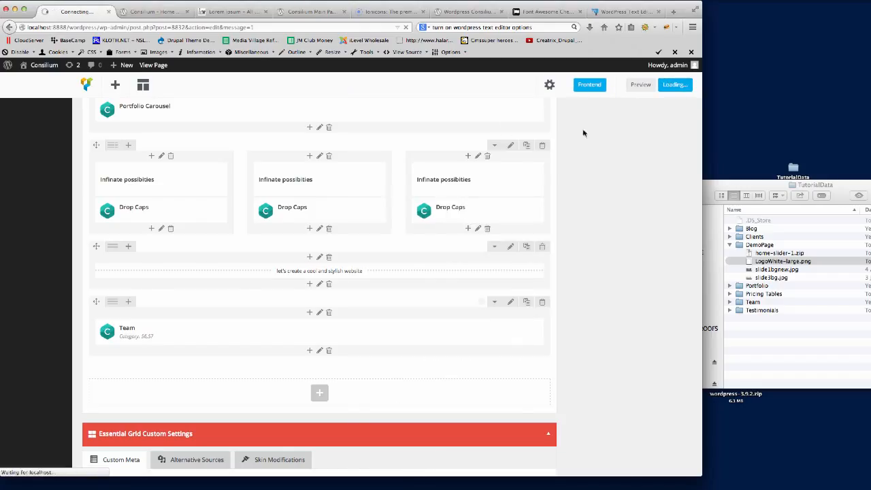
pyautogui.click(153, 11)
pyautogui.click(153, 28)
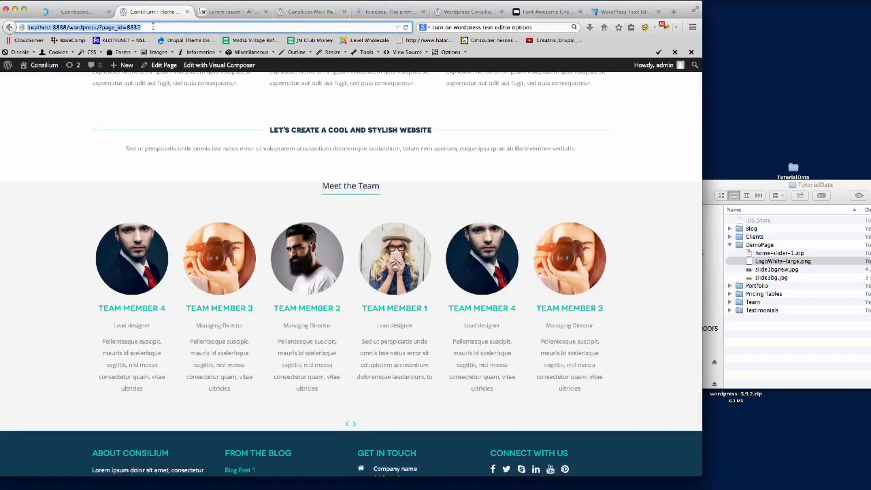
pyautogui.press('Return')
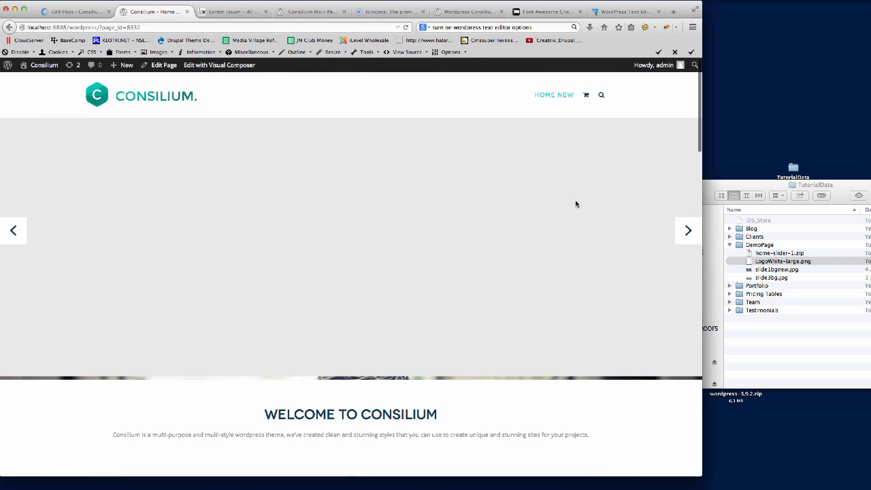
pyautogui.scroll(-5, 575, 200)
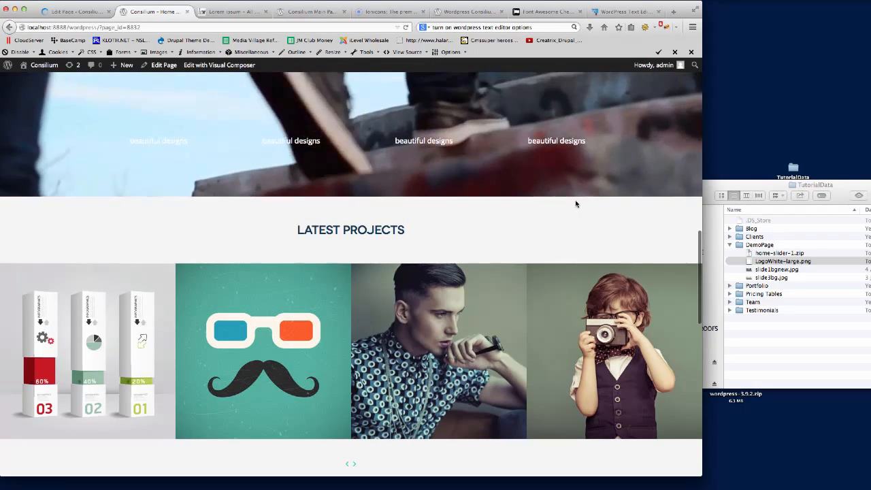
pyautogui.scroll(-10, 575, 201)
pyautogui.scroll(3, 575, 202)
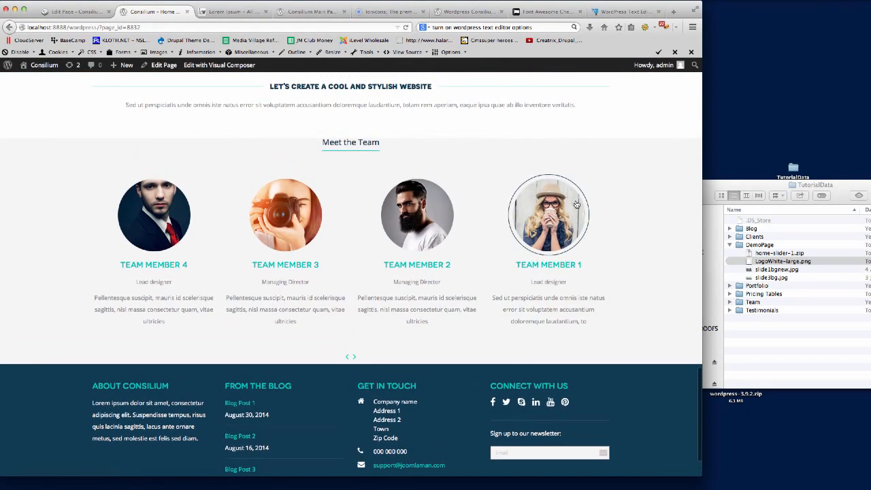
# Step: Return to the page editor, set the Team row's top padding to 60px and save the row settings
pyautogui.scroll(1, 361, 268)
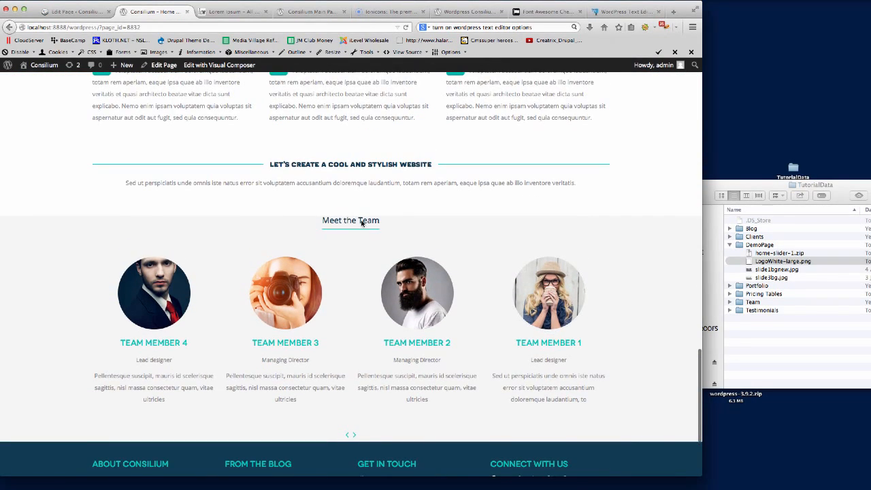
pyautogui.click(76, 12)
pyautogui.scroll(-10, 377, 265)
pyautogui.scroll(3, 376, 266)
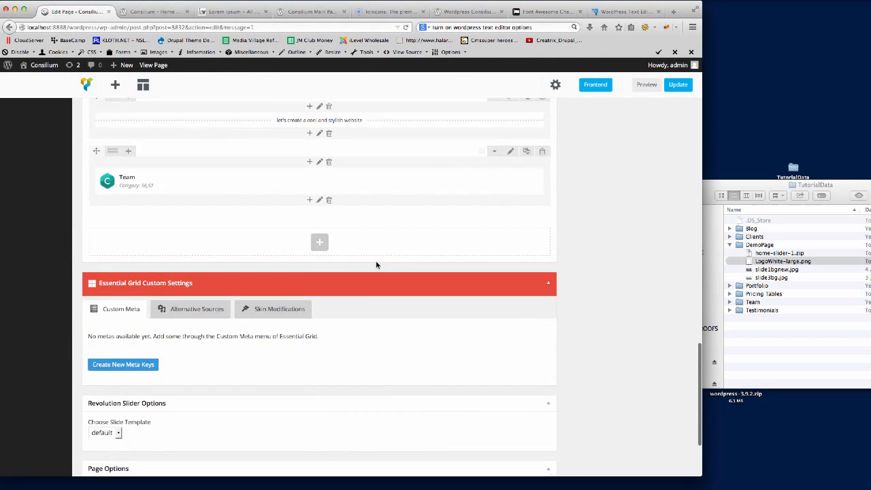
pyautogui.click(510, 241)
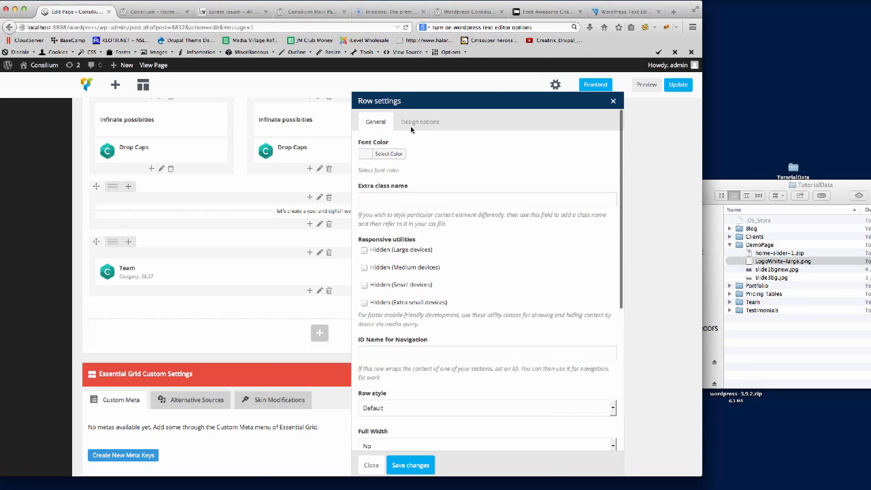
pyautogui.click(416, 122)
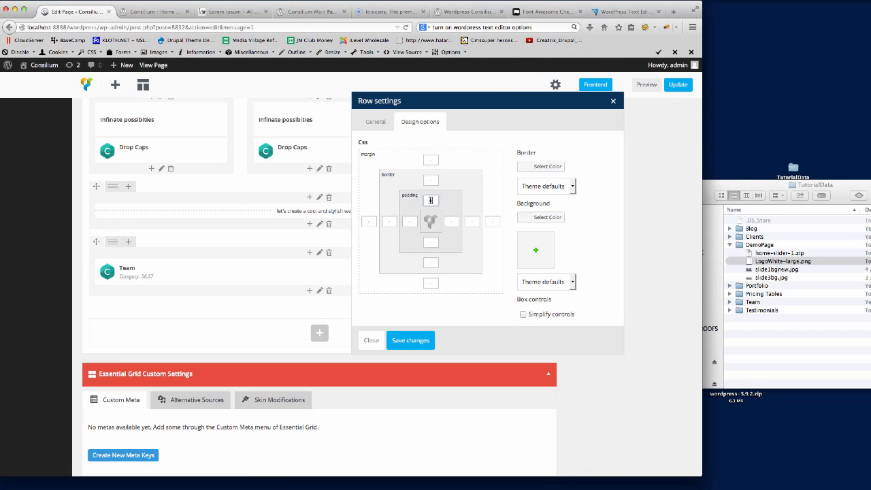
pyautogui.write('60px')
pyautogui.click(411, 340)
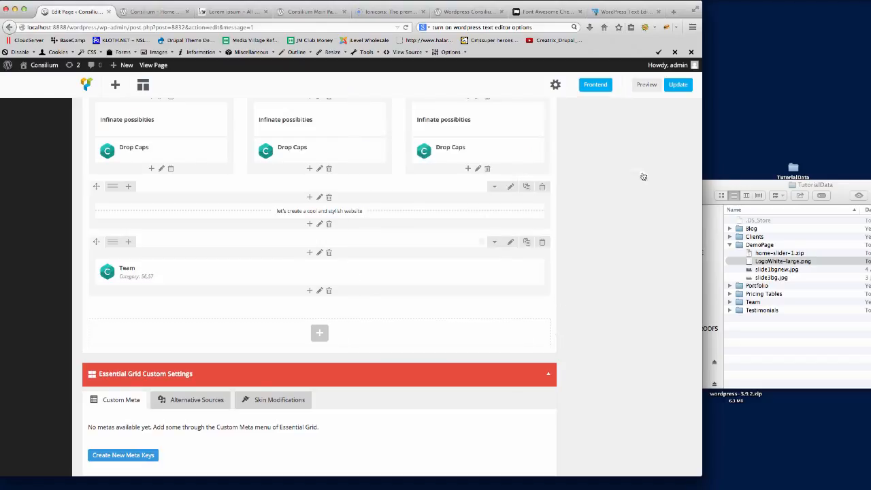
# Step: Update the page and reload the published Home page to check the spacing above the team section
pyautogui.click(676, 84)
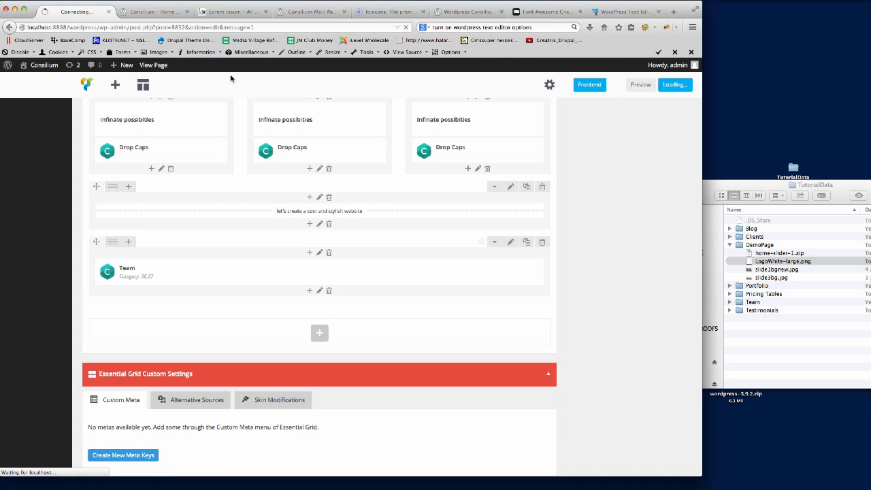
pyautogui.click(155, 12)
pyautogui.click(157, 27)
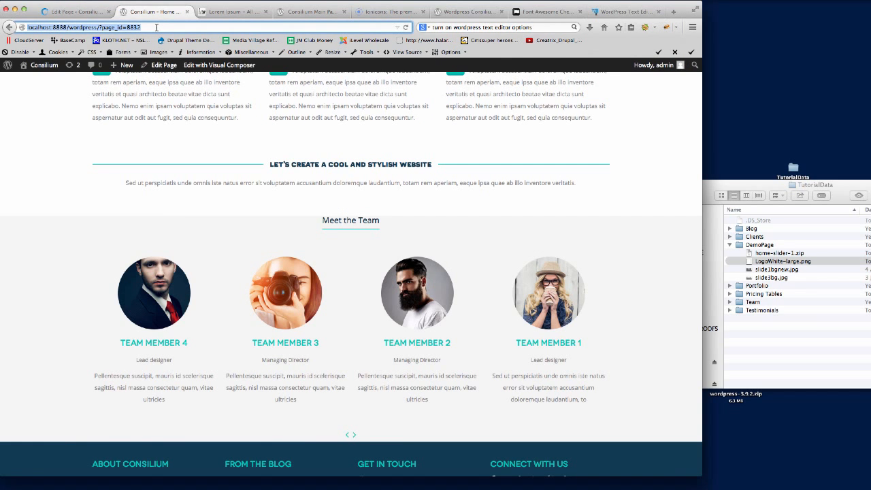
pyautogui.press('Return')
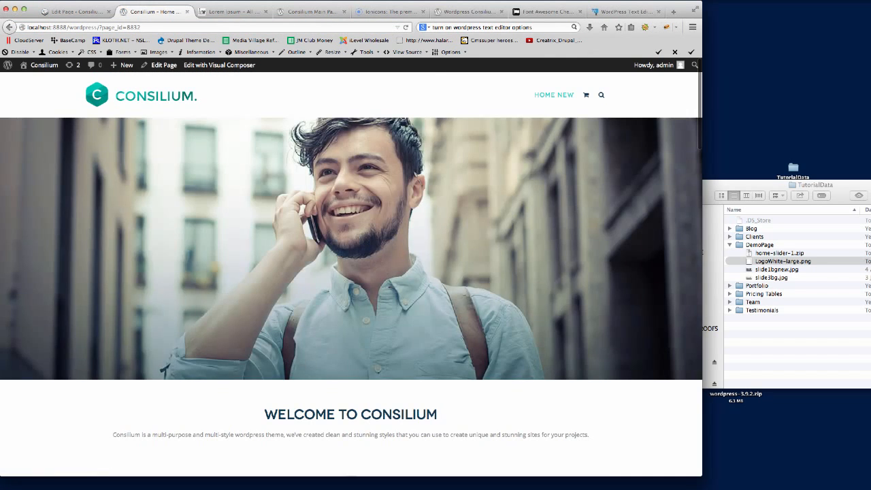
pyautogui.scroll(-15, 579, 244)
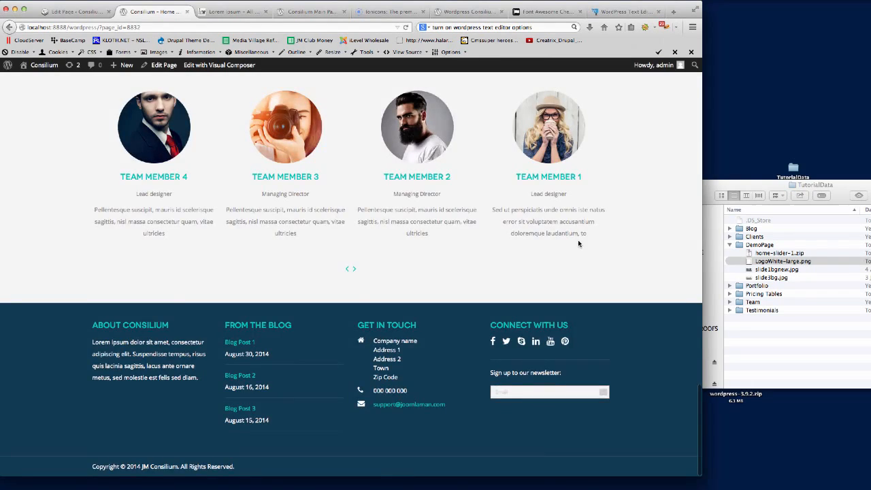
pyautogui.scroll(3, 578, 242)
pyautogui.scroll(-2, 347, 334)
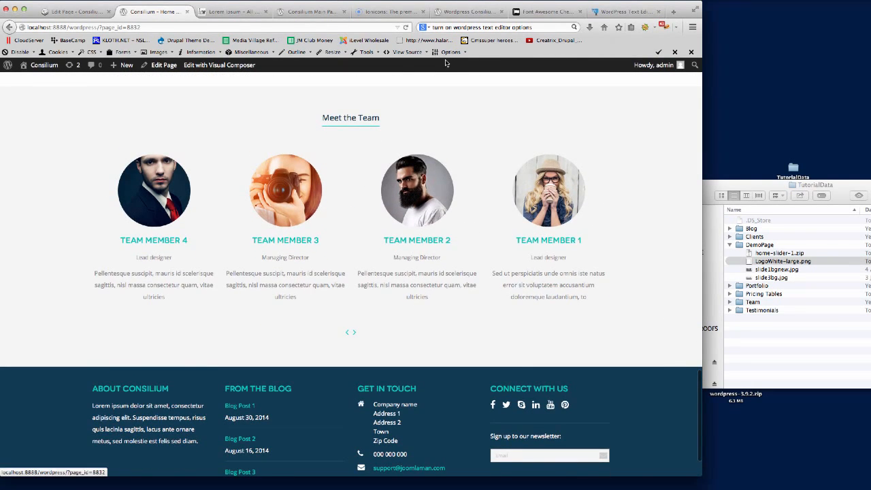
# Step: Examine which sections follow the team section on the Consilium demo home page
pyautogui.click(468, 11)
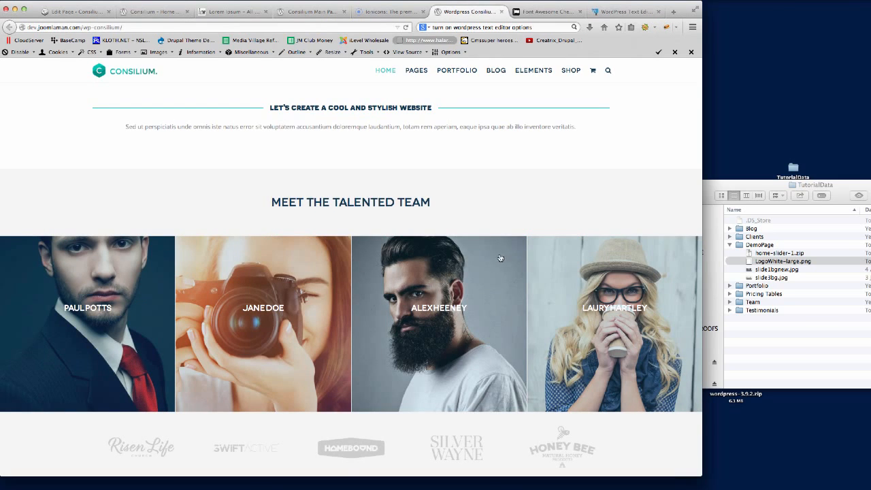
pyautogui.scroll(-5, 499, 315)
pyautogui.scroll(3, 393, 218)
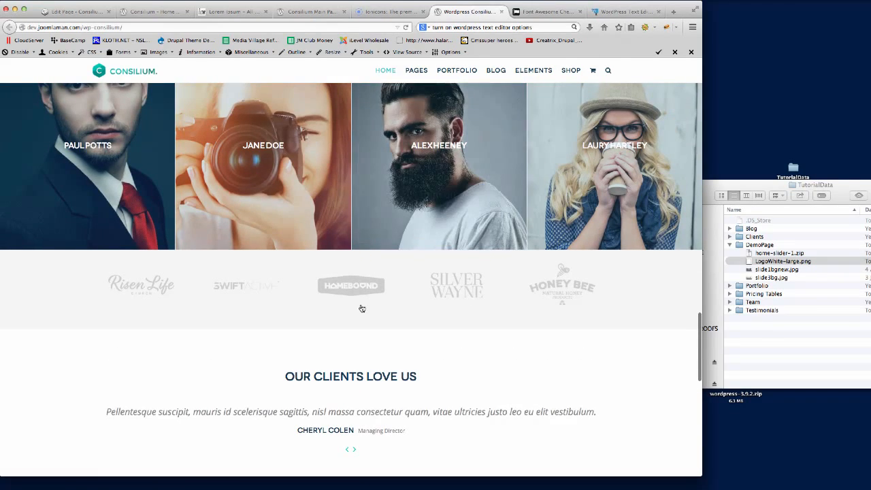
# Step: Add a Carousel Client element below the Team element in the same row of the Home New page
pyautogui.click(75, 12)
pyautogui.scroll(-5, 475, 328)
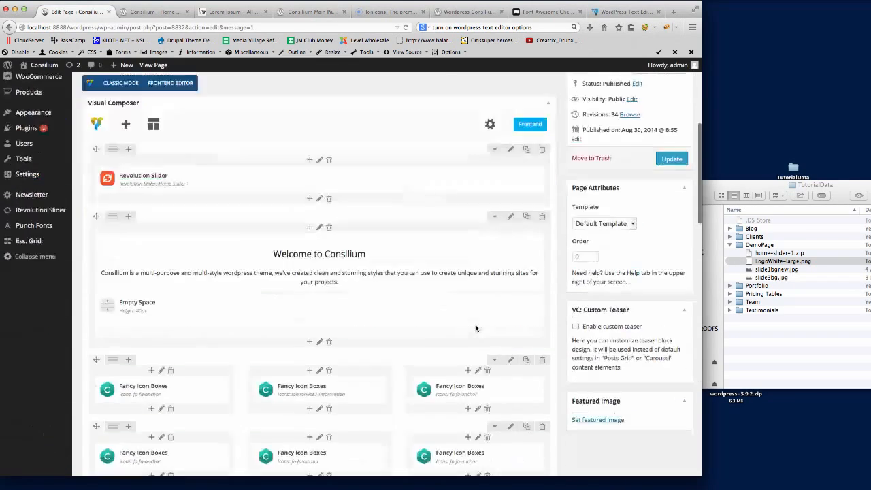
pyautogui.scroll(-10, 408, 313)
pyautogui.scroll(5, 408, 311)
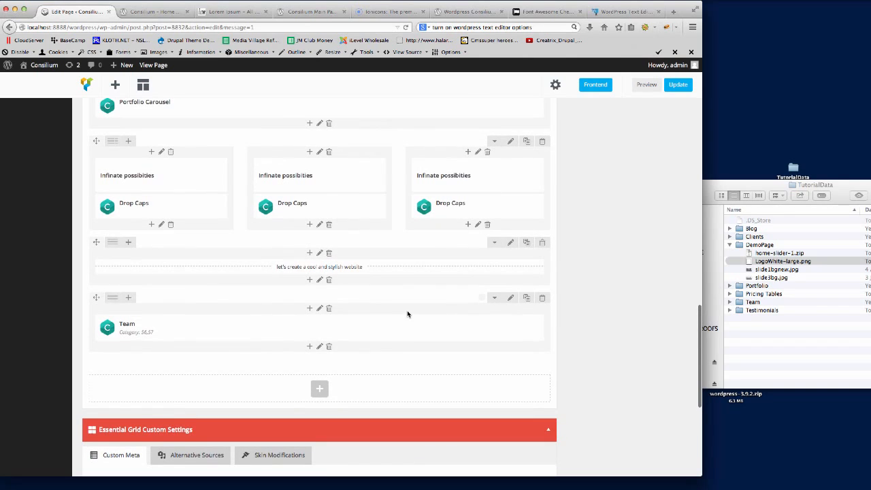
pyautogui.click(309, 350)
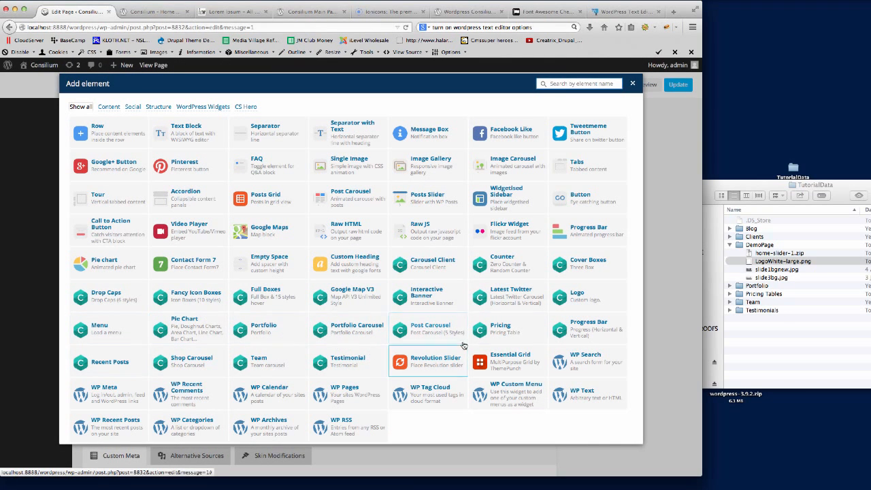
pyautogui.click(557, 83)
pyautogui.write('cli')
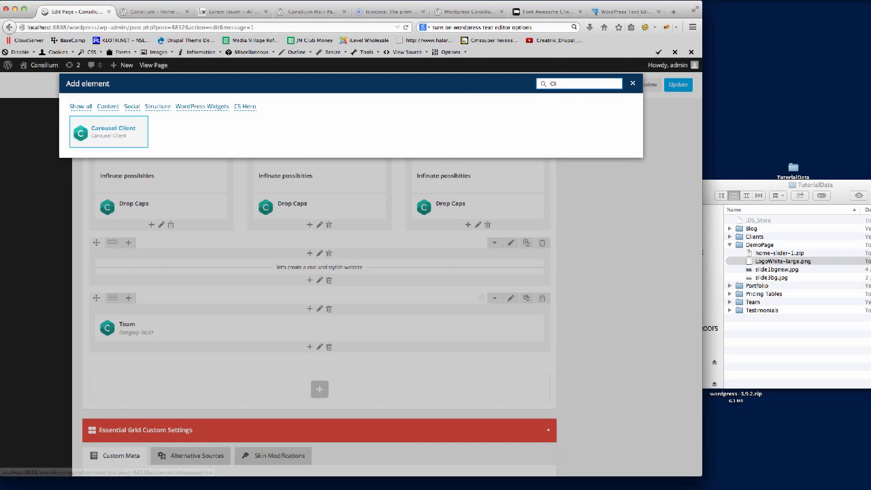
pyautogui.click(103, 131)
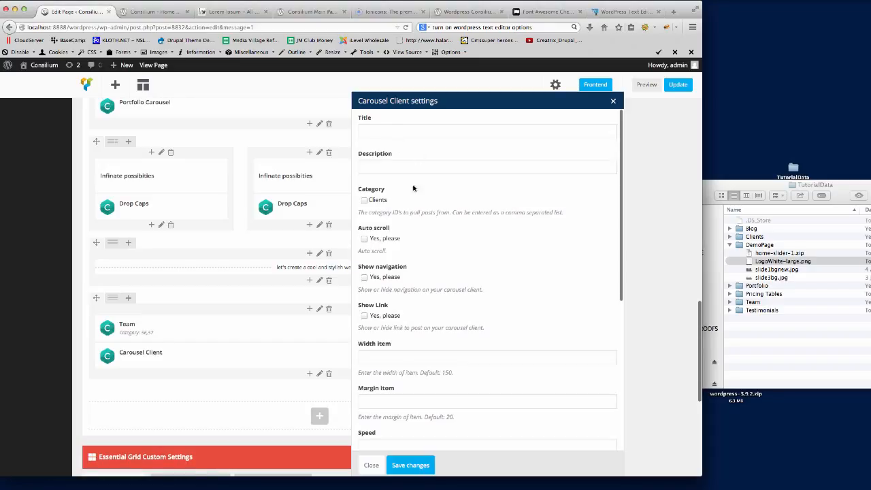
# Step: Title the client carousel "Who we work with", select the Clients category and save its settings
pyautogui.click(388, 132)
pyautogui.write('Who we work with')
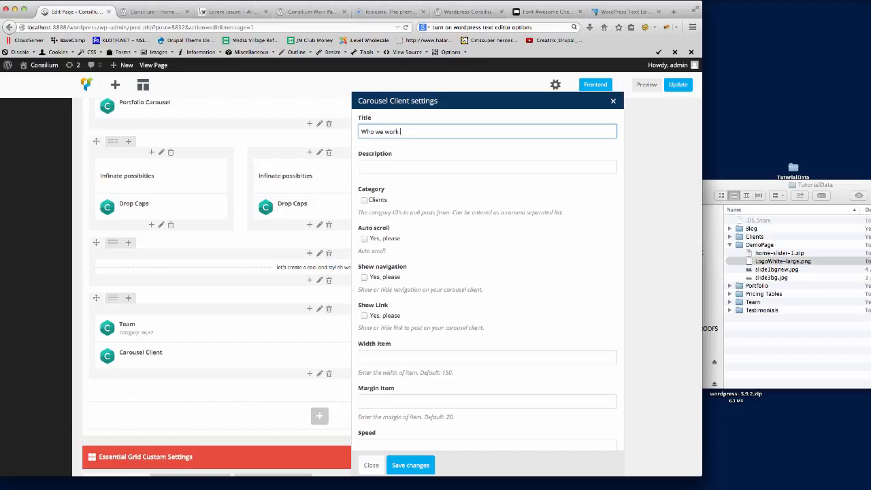
pyautogui.click(363, 200)
pyautogui.scroll(-1, 439, 240)
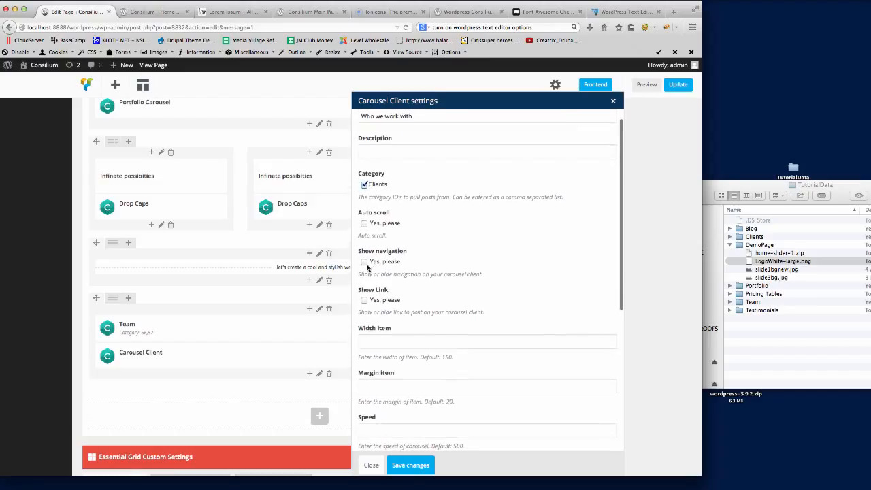
pyautogui.scroll(-3, 418, 262)
pyautogui.scroll(-2, 443, 272)
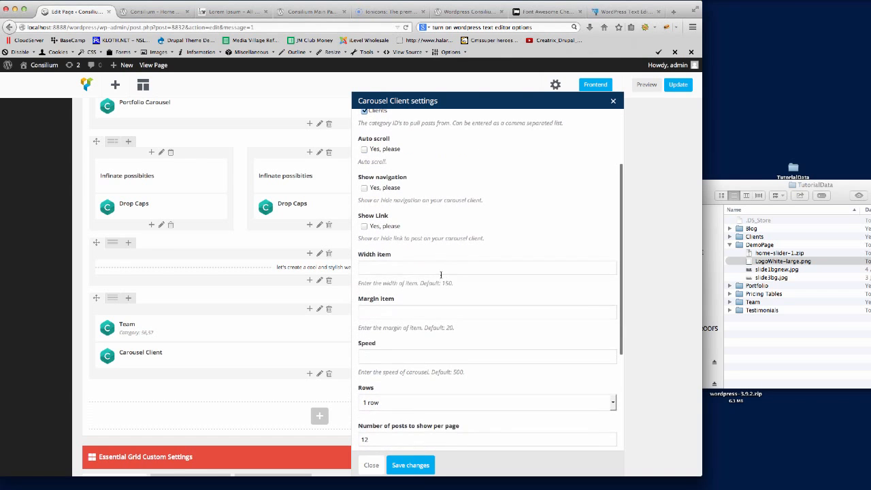
pyautogui.scroll(-10, 402, 271)
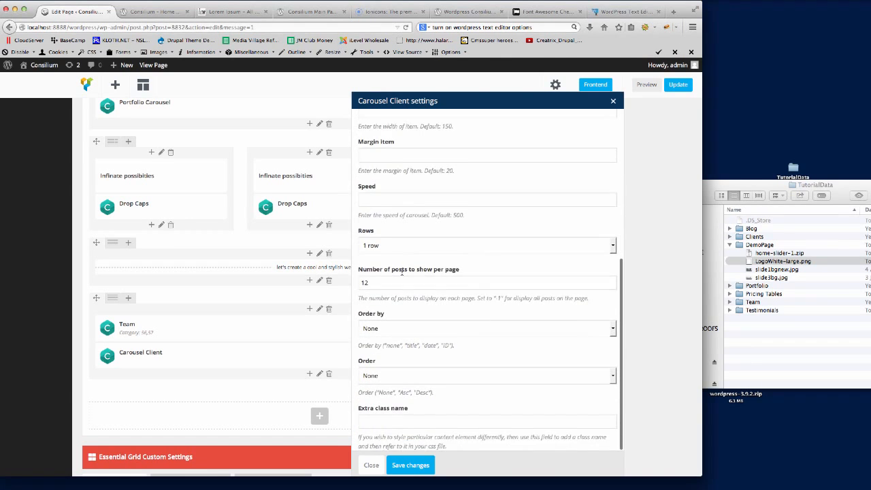
pyautogui.click(419, 465)
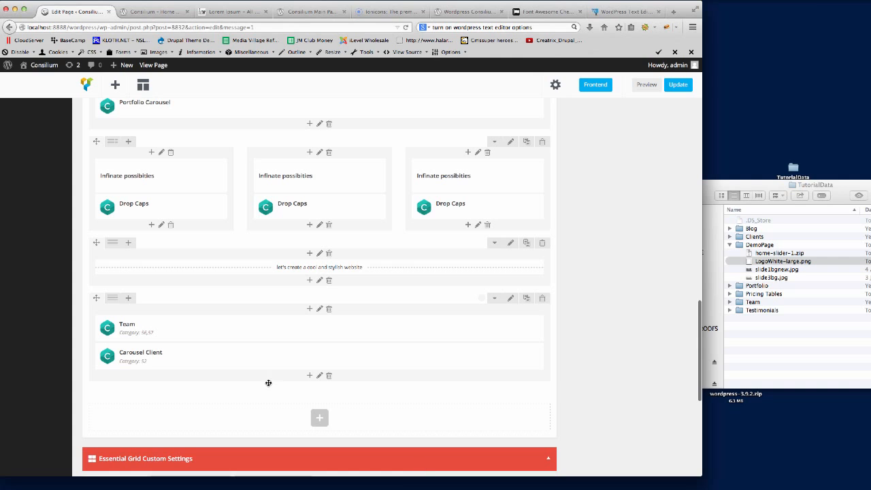
# Step: Move the client carousel to its own row by duplicating the Team row, deleting Carousel Client from the original and Team from the copy
pyautogui.click(320, 418)
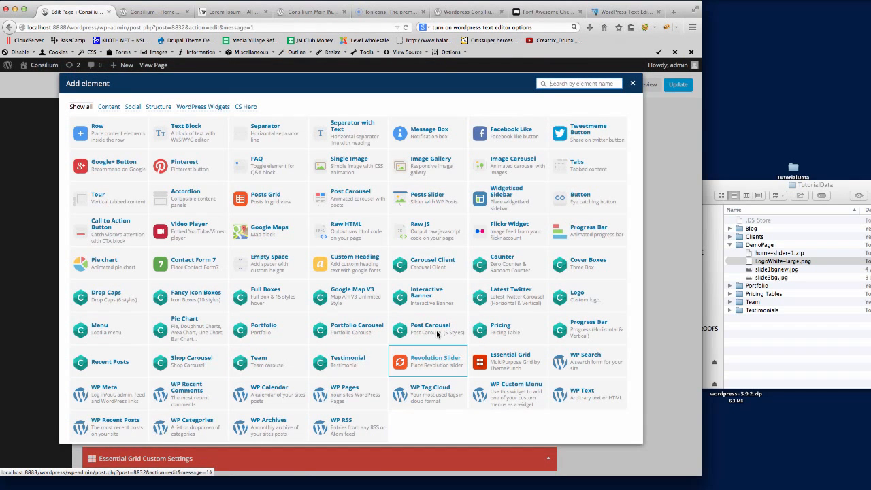
pyautogui.click(632, 83)
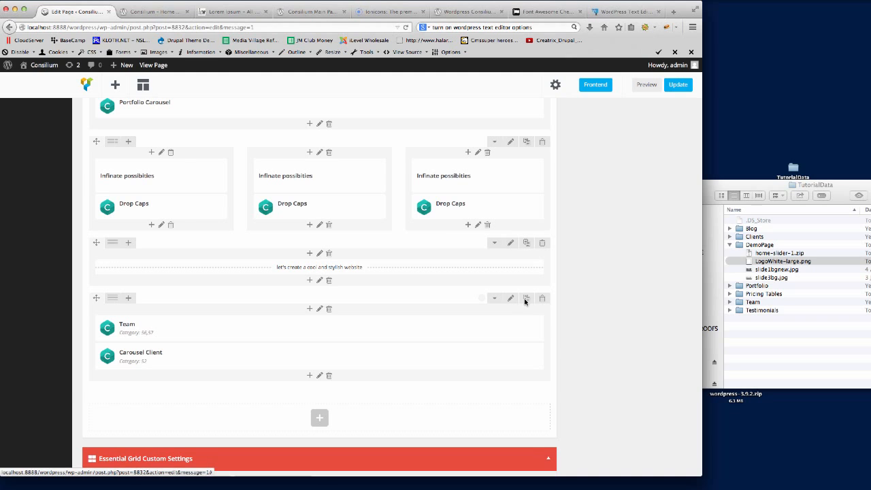
pyautogui.scroll(-3, 392, 312)
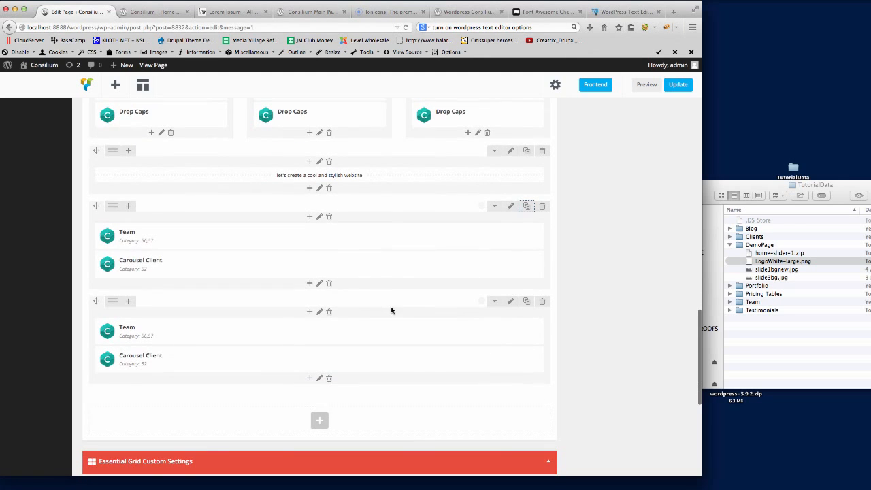
pyautogui.click(357, 266)
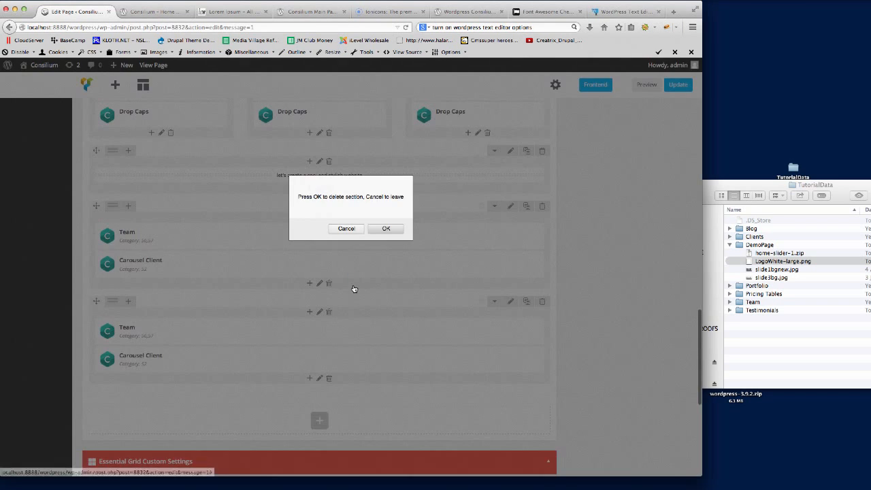
pyautogui.click(386, 231)
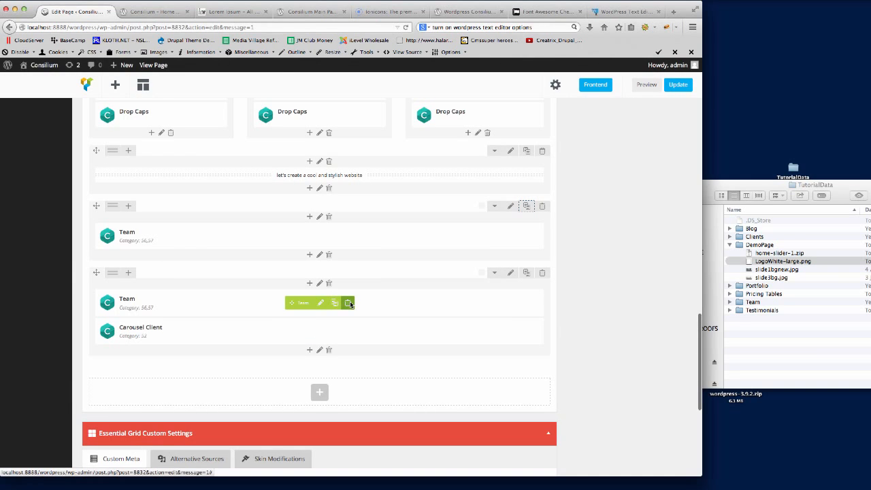
pyautogui.click(351, 303)
pyautogui.click(399, 229)
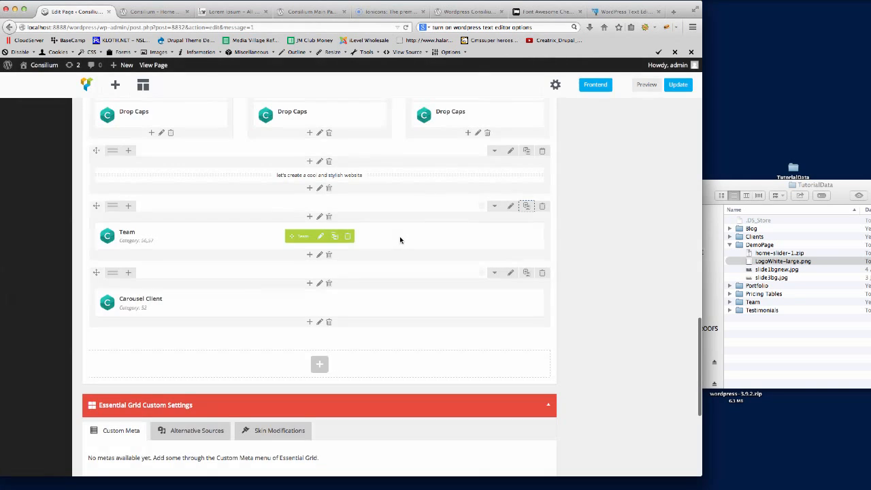
# Step: Update the page, check the team and client carousel sections on the reloaded Home page, and return to the page editor
pyautogui.click(675, 85)
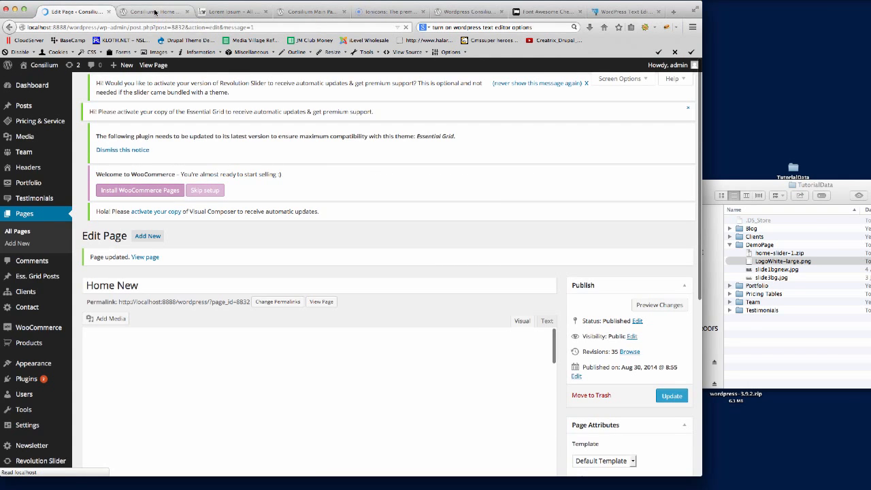
pyautogui.click(155, 12)
pyautogui.click(147, 28)
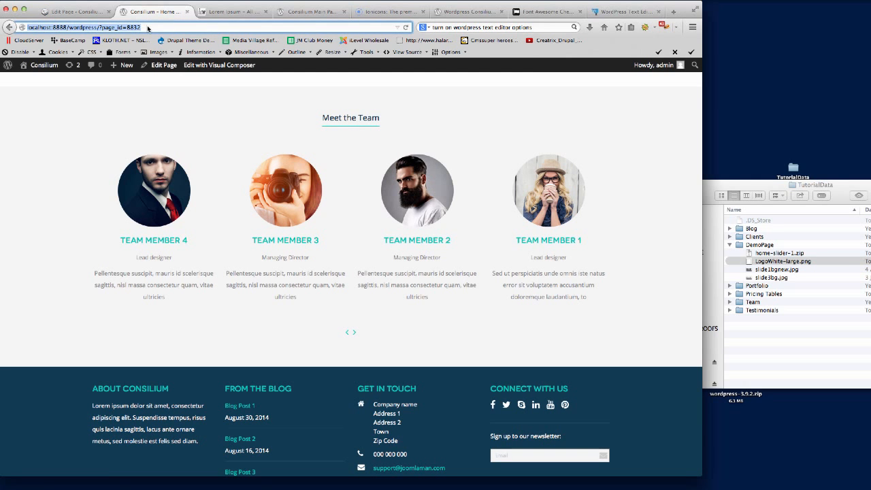
pyautogui.press('Return')
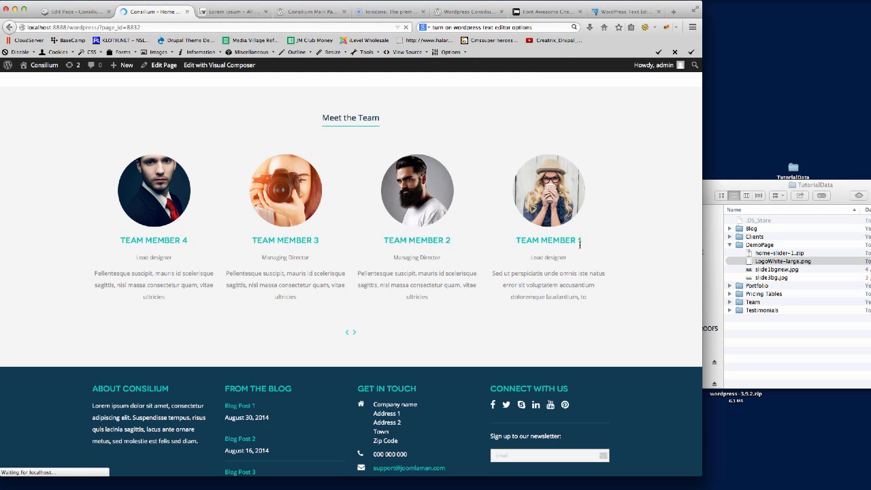
pyautogui.scroll(-10, 614, 247)
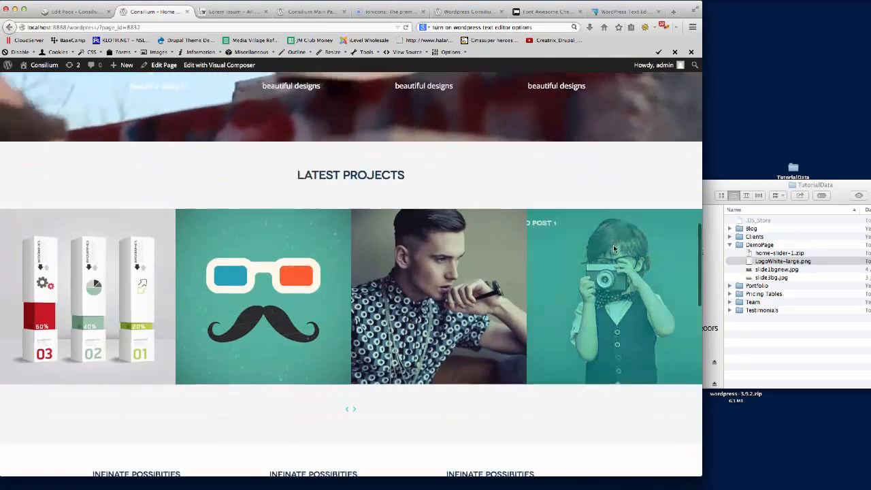
pyautogui.scroll(-10, 615, 247)
pyautogui.scroll(4, 615, 247)
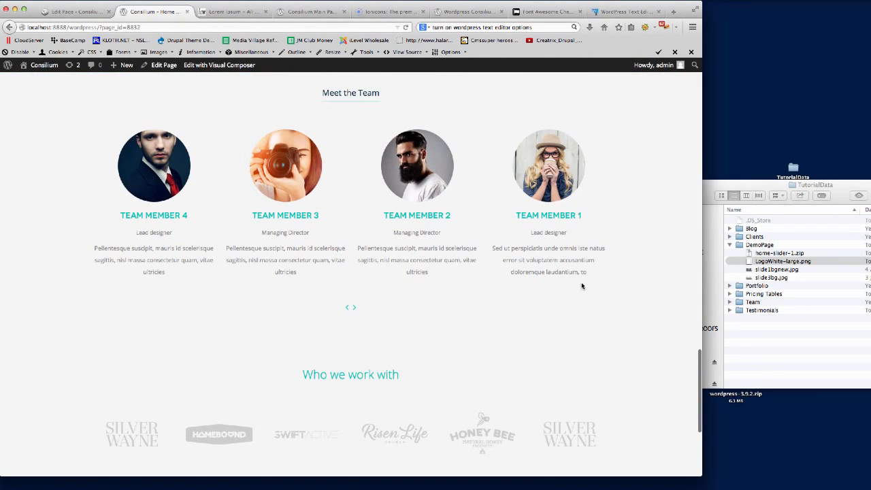
pyautogui.scroll(-1, 356, 371)
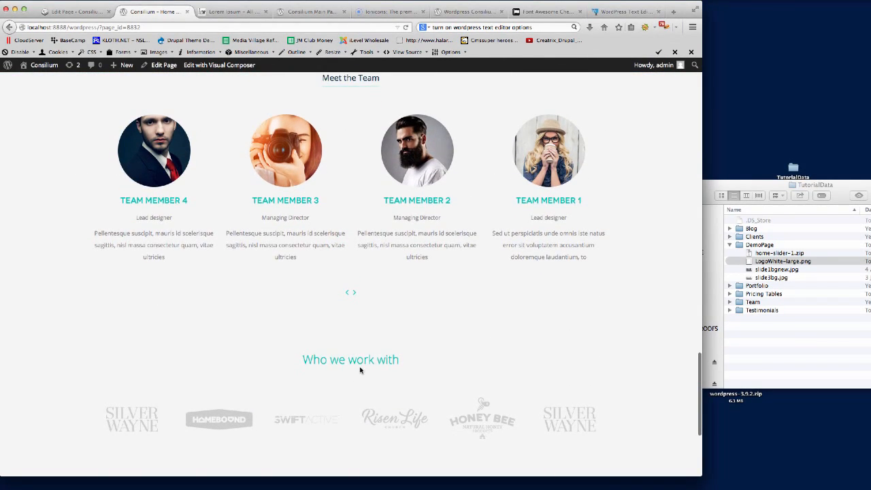
pyautogui.click(101, 15)
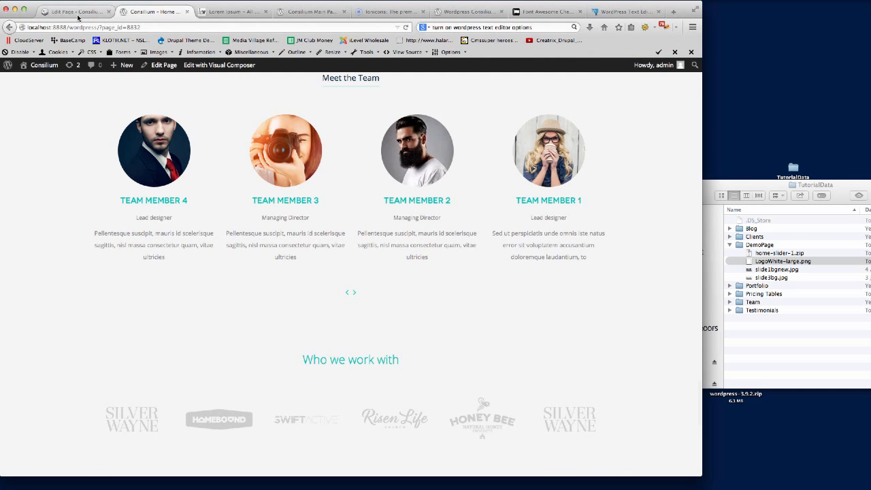
# Step: Clear the background color of the Carousel Client row, set its top and bottom padding to 20px and save the row settings
pyautogui.scroll(-15, 362, 287)
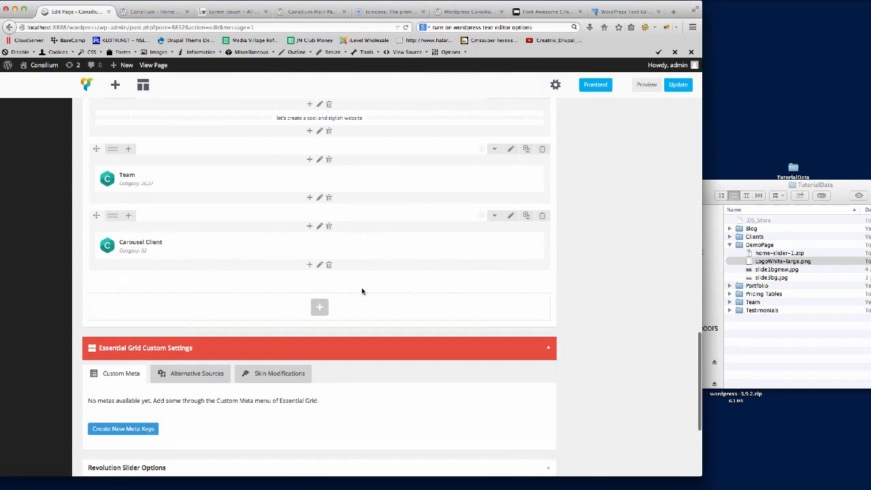
pyautogui.scroll(2, 361, 287)
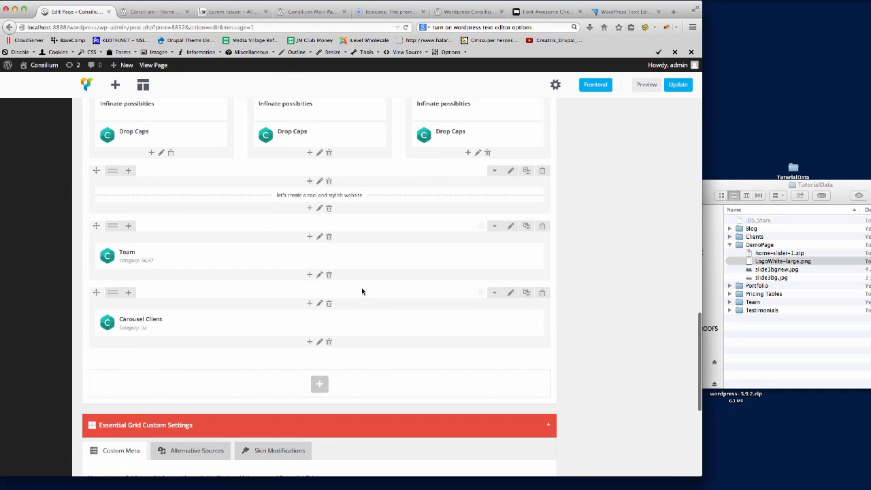
pyautogui.click(510, 294)
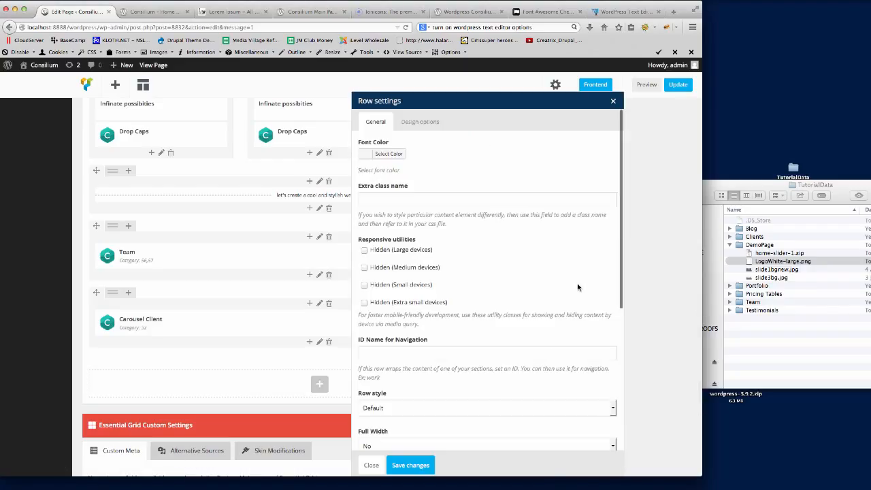
pyautogui.click(416, 122)
pyautogui.click(551, 217)
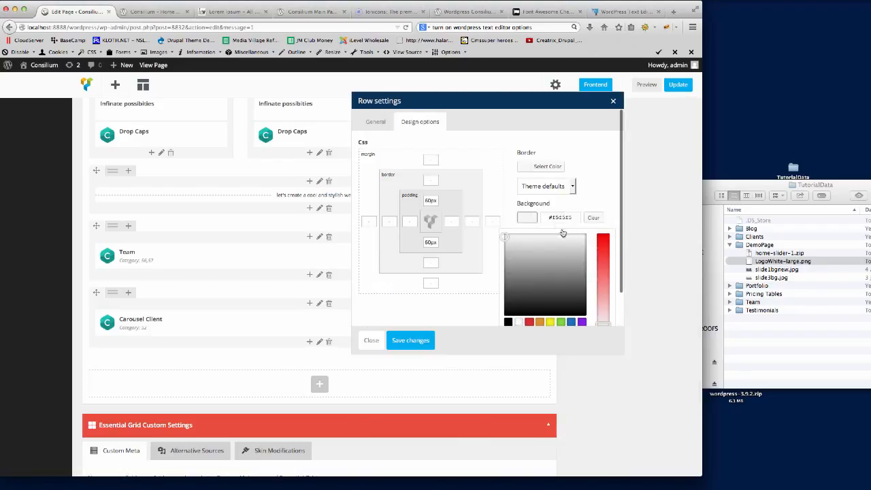
pyautogui.click(593, 217)
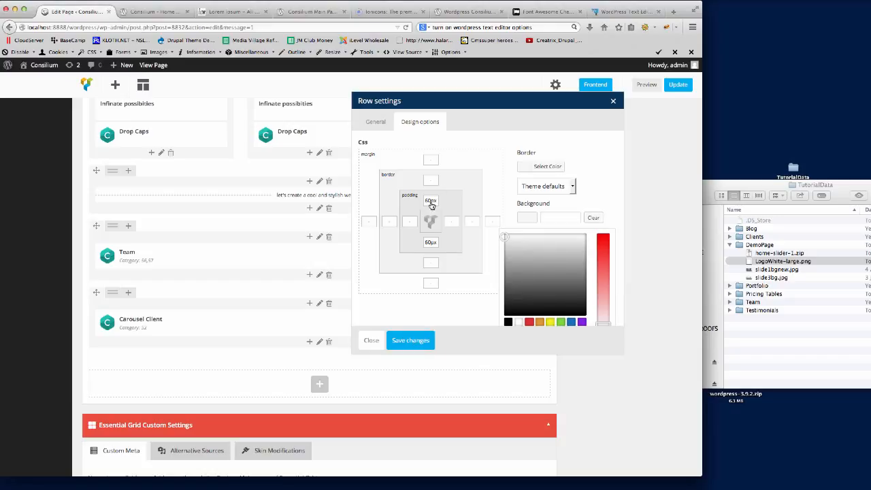
pyautogui.click(426, 200)
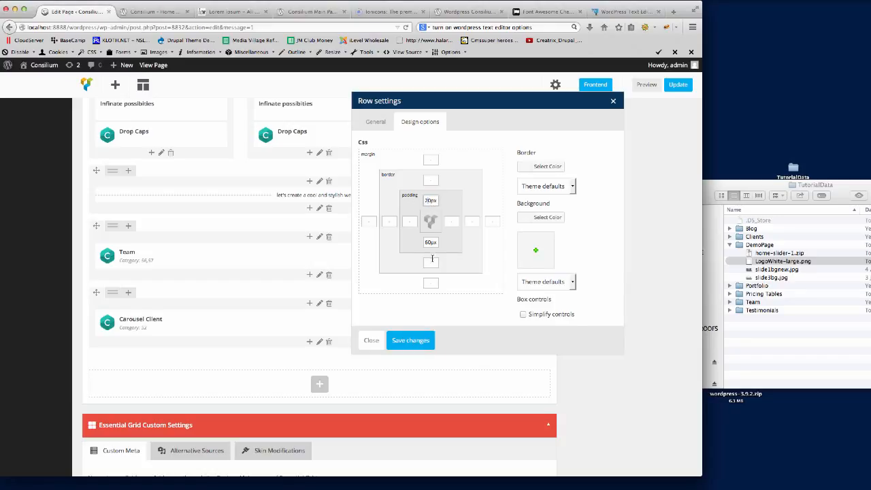
pyautogui.write('2')
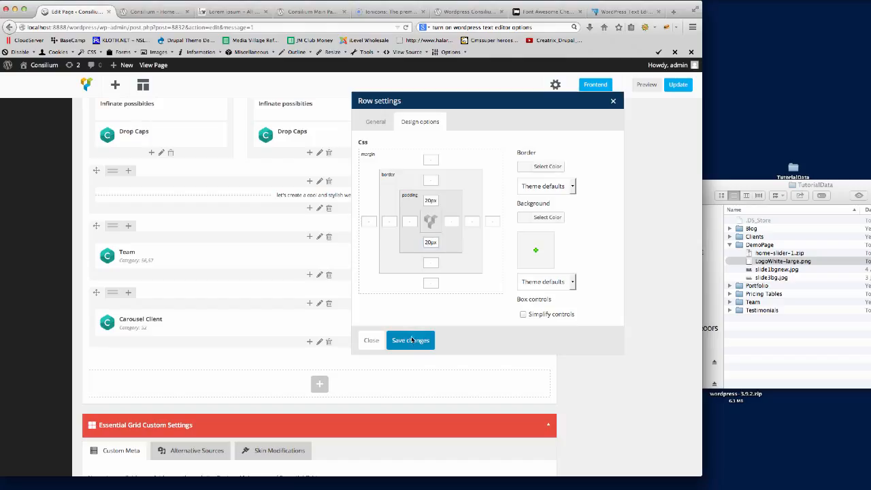
pyautogui.click(411, 340)
# Step: Update the page and check the "Who we work with" section on the reloaded Home page
pyautogui.click(673, 87)
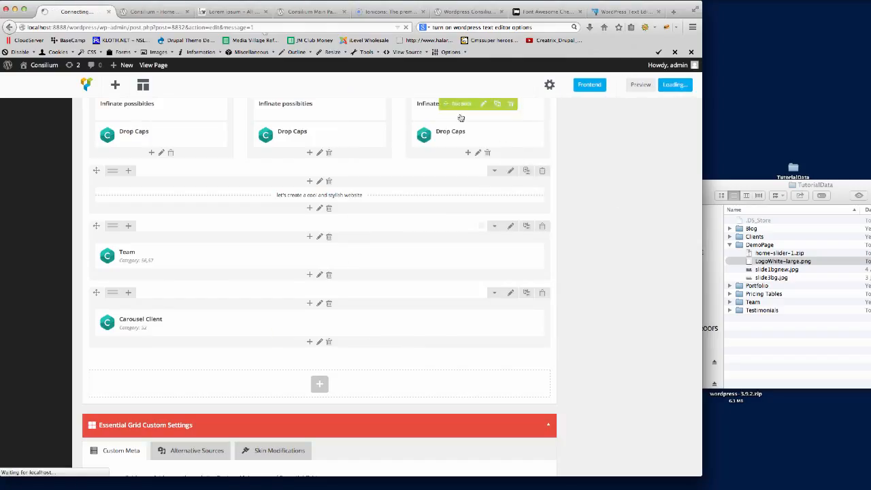
pyautogui.click(157, 12)
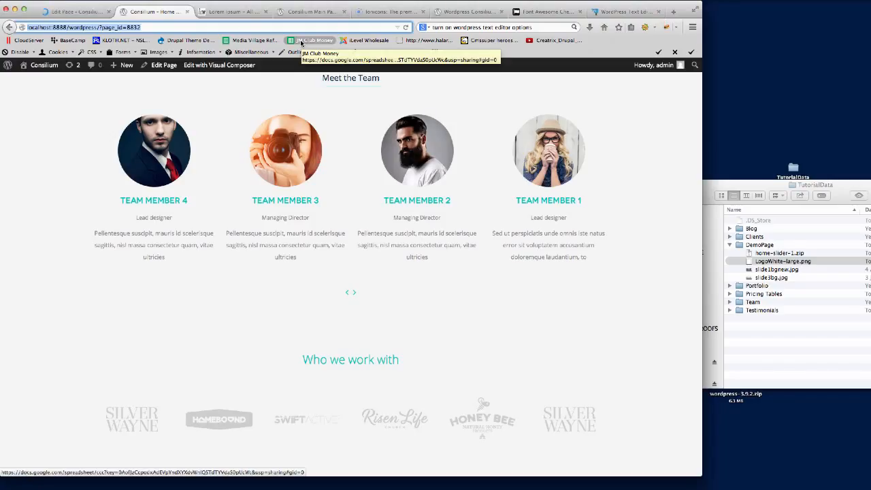
pyautogui.press('Return')
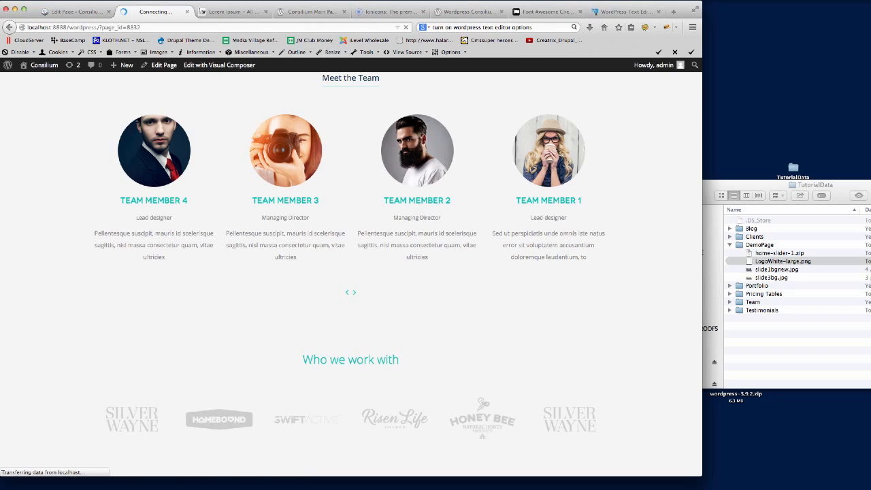
pyautogui.scroll(-10, 623, 277)
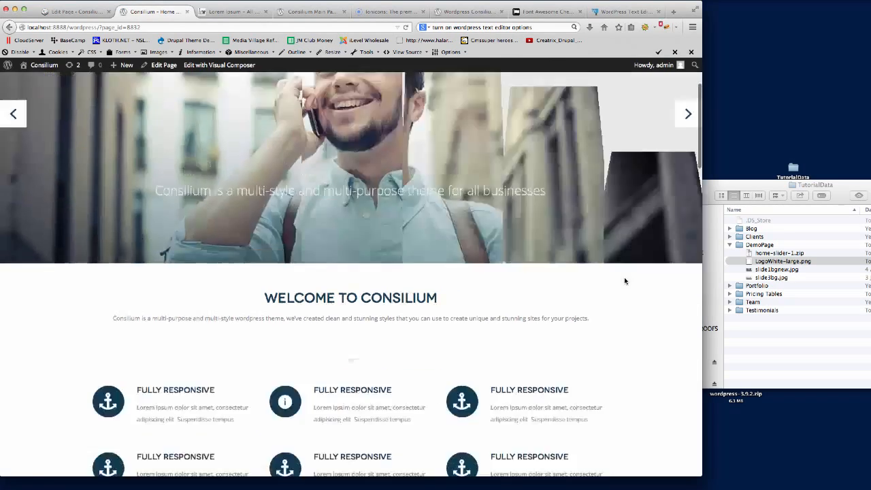
pyautogui.scroll(-8, 624, 280)
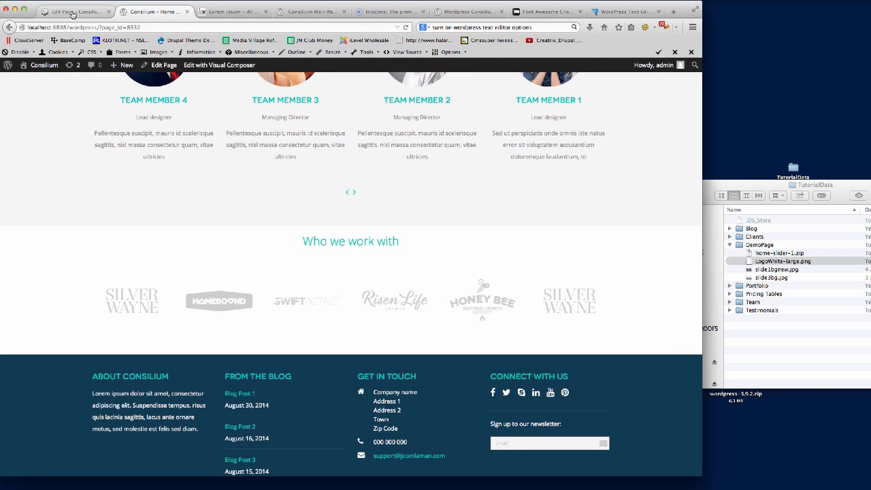
# Step: Increase the top padding of the Carousel Client row and save the row settings
pyautogui.click(75, 12)
pyautogui.scroll(-10, 389, 385)
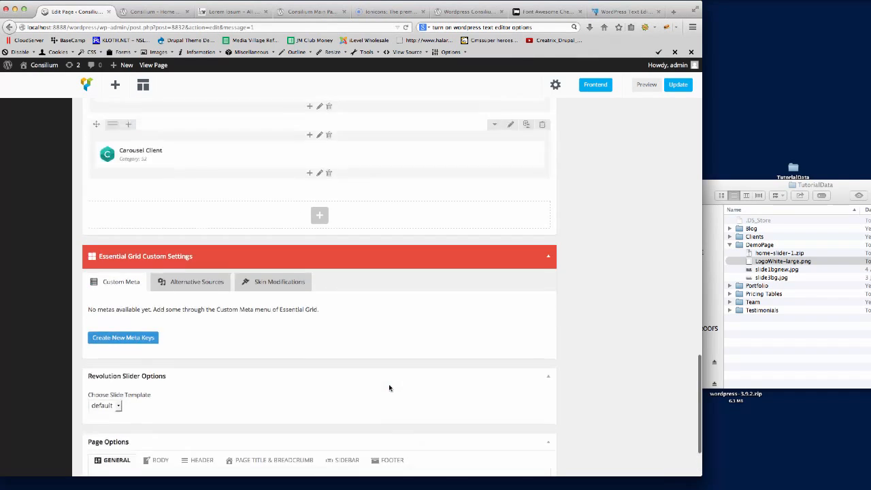
pyautogui.scroll(4, 388, 385)
pyautogui.click(511, 336)
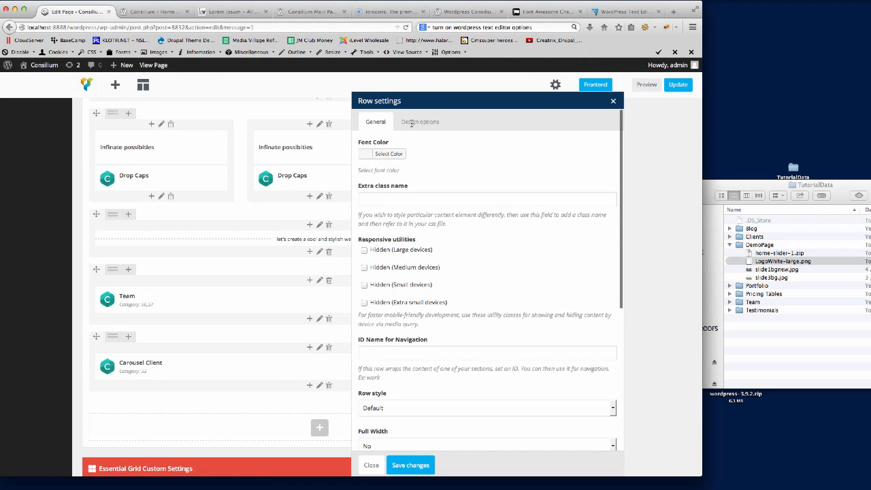
pyautogui.click(411, 123)
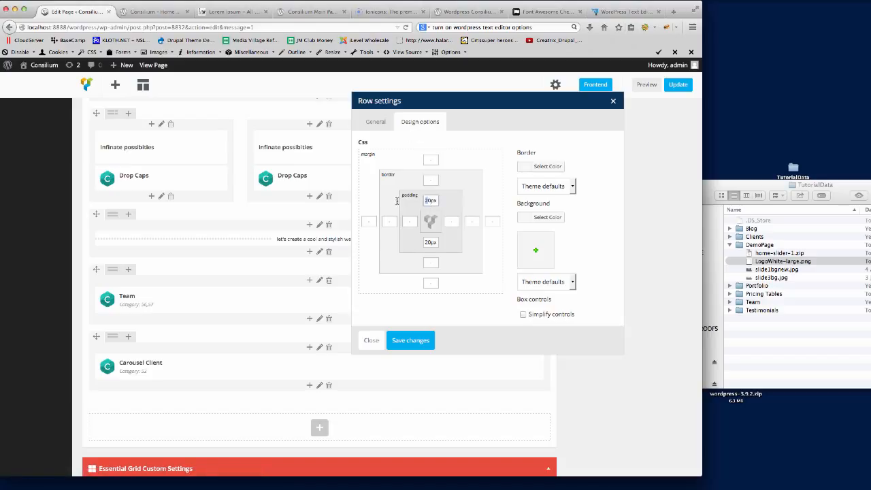
pyautogui.click(414, 339)
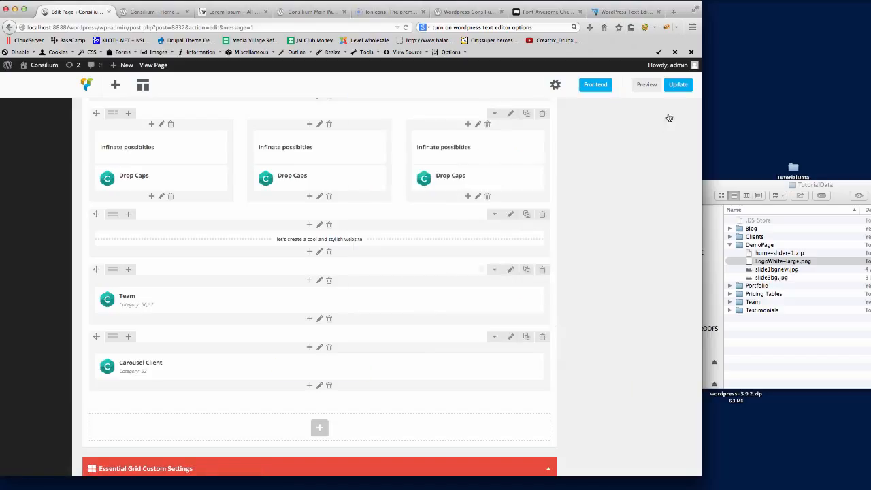
# Step: Update the page again and check the spacing above the client carousel title on the reloaded Home page
pyautogui.click(675, 87)
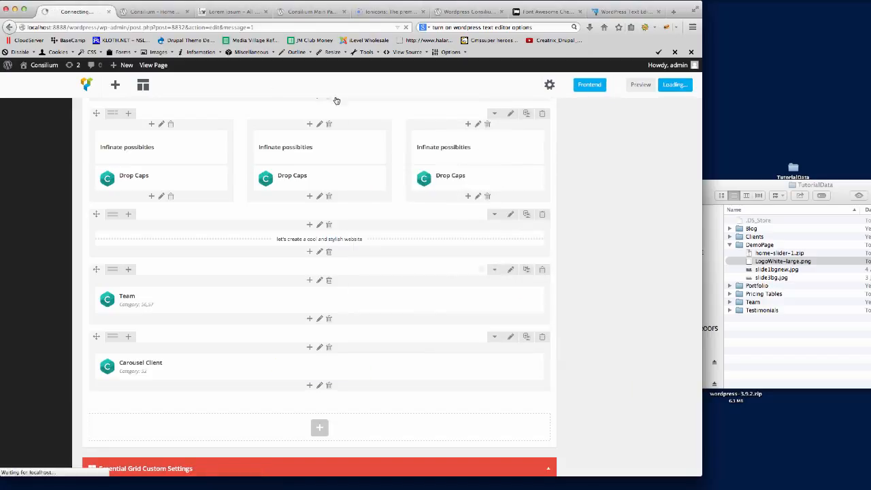
pyautogui.click(150, 12)
pyautogui.click(143, 27)
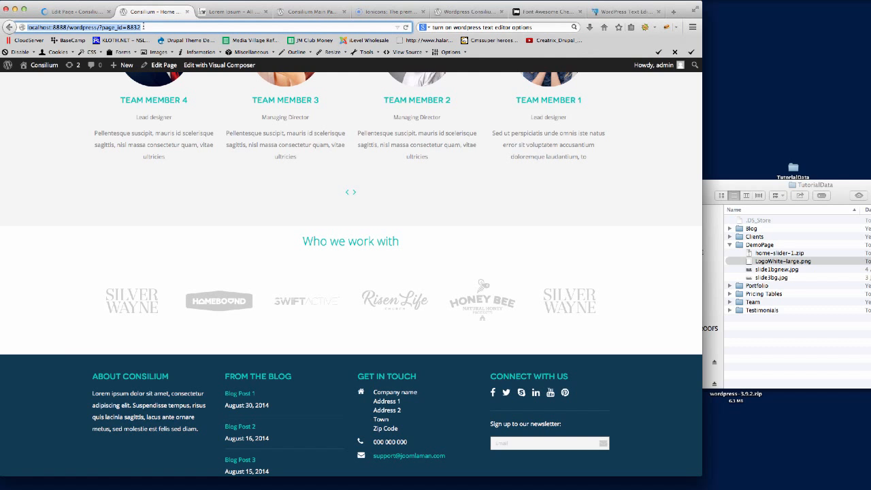
pyautogui.press('Return')
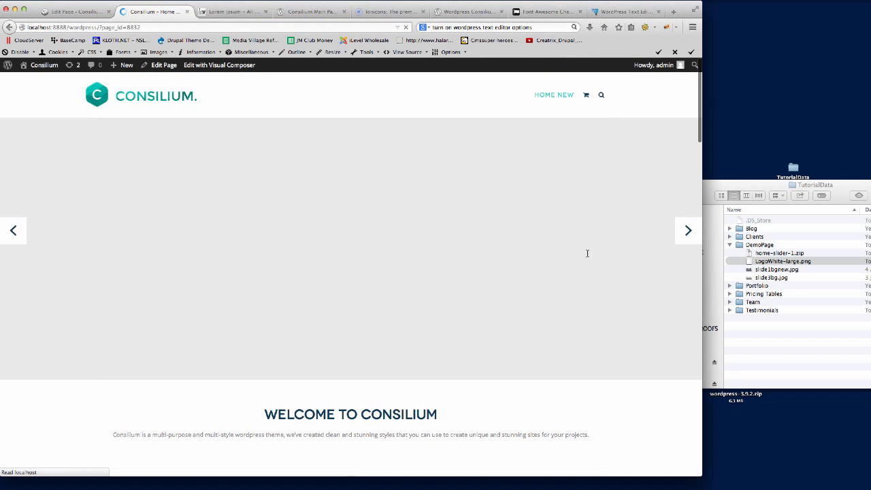
pyautogui.scroll(-15, 587, 254)
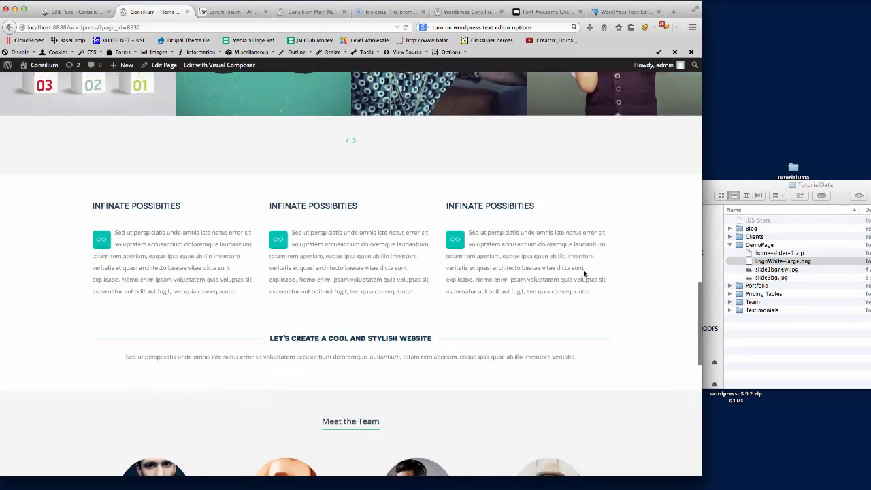
pyautogui.scroll(-10, 583, 273)
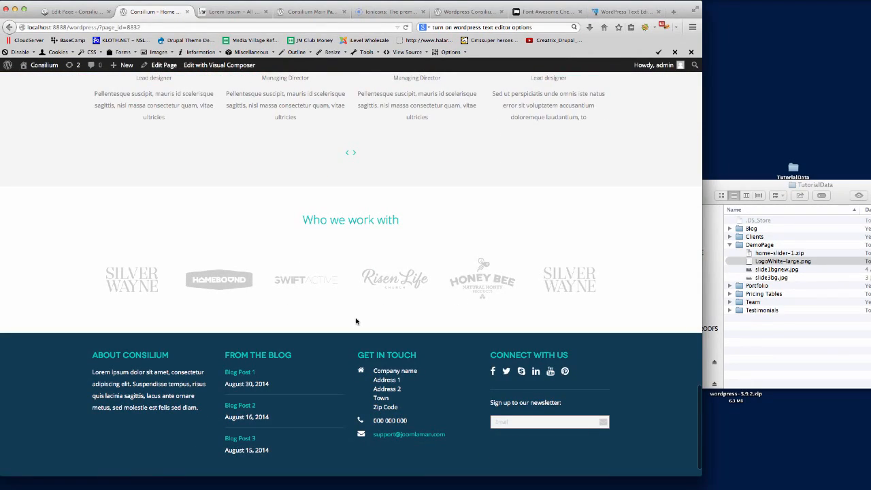
# Step: Look at the sections that follow the client logos on the Consilium demo page
pyautogui.click(469, 12)
pyautogui.scroll(-6, 545, 272)
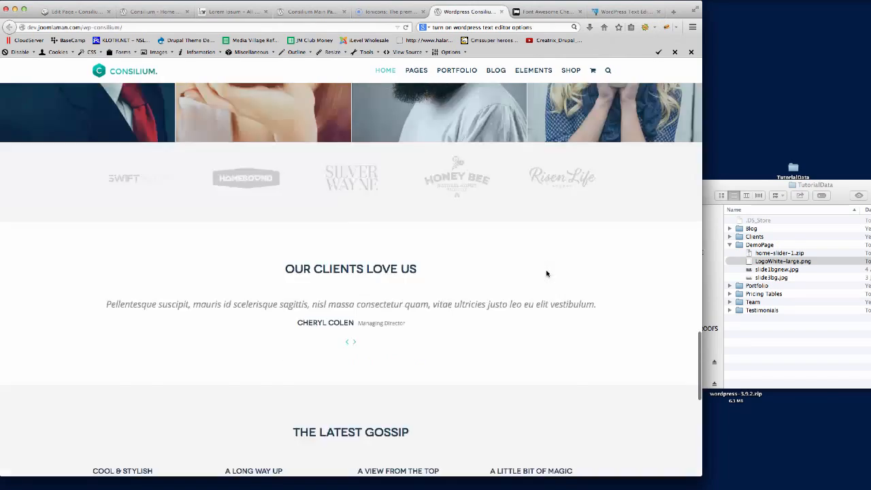
pyautogui.scroll(3, 546, 273)
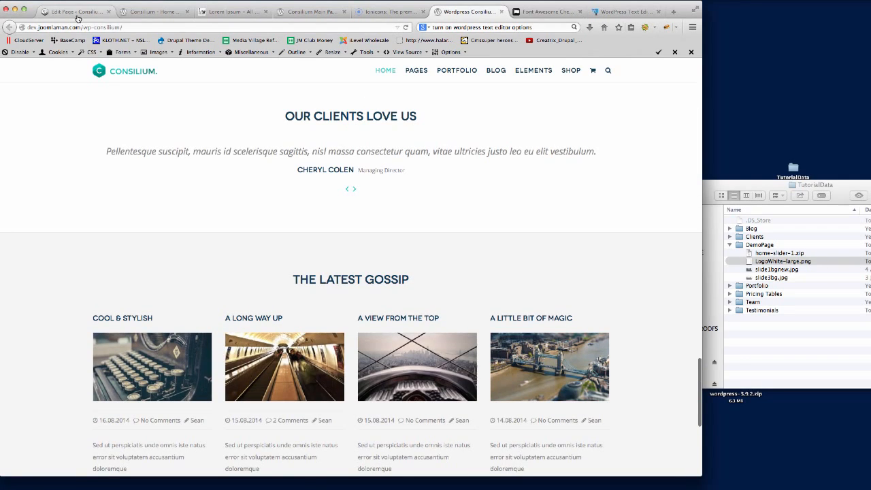
# Step: Duplicate the Team row, move the copy below the Carousel Client row and delete the Team element from it
pyautogui.click(76, 12)
pyautogui.scroll(-20, 441, 317)
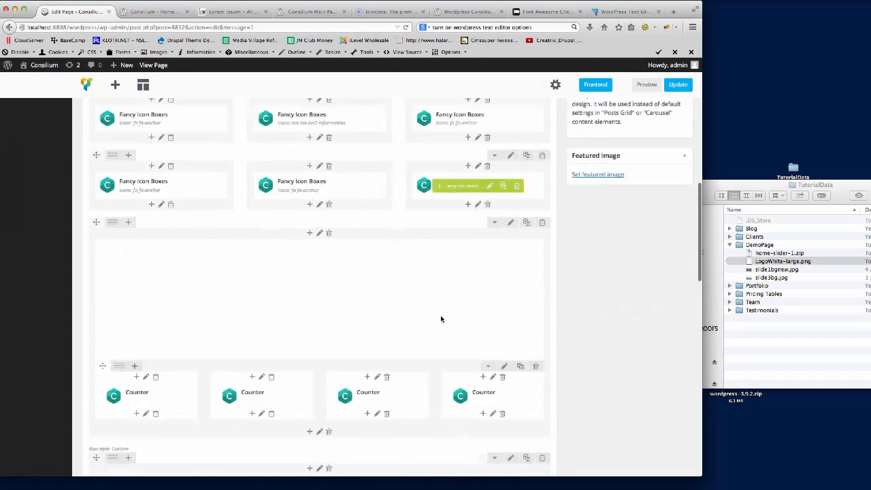
pyautogui.scroll(5, 441, 318)
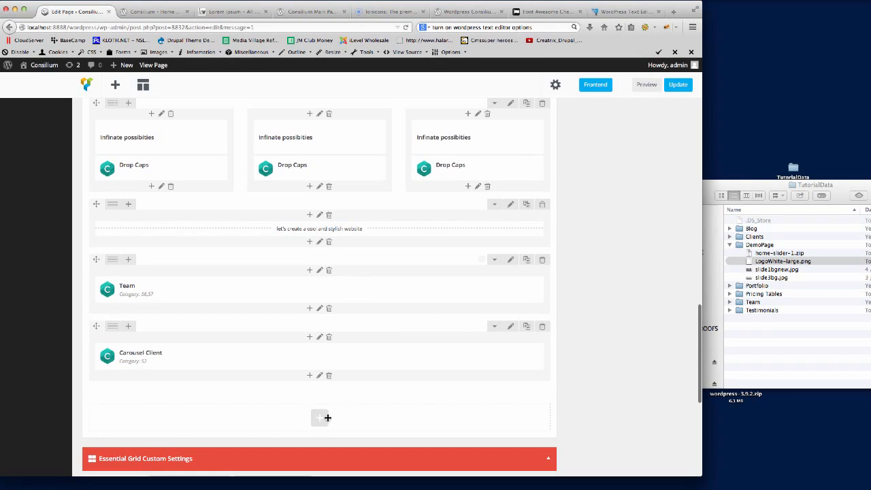
pyautogui.click(528, 260)
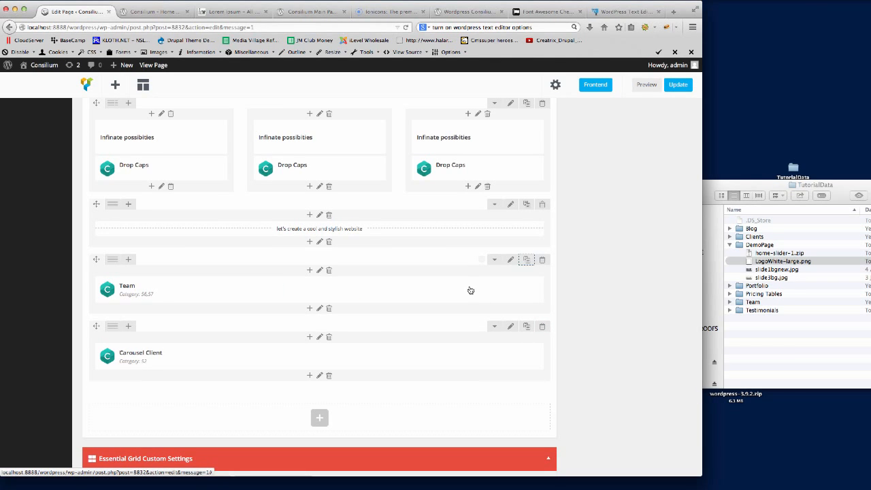
pyautogui.scroll(-3, 469, 291)
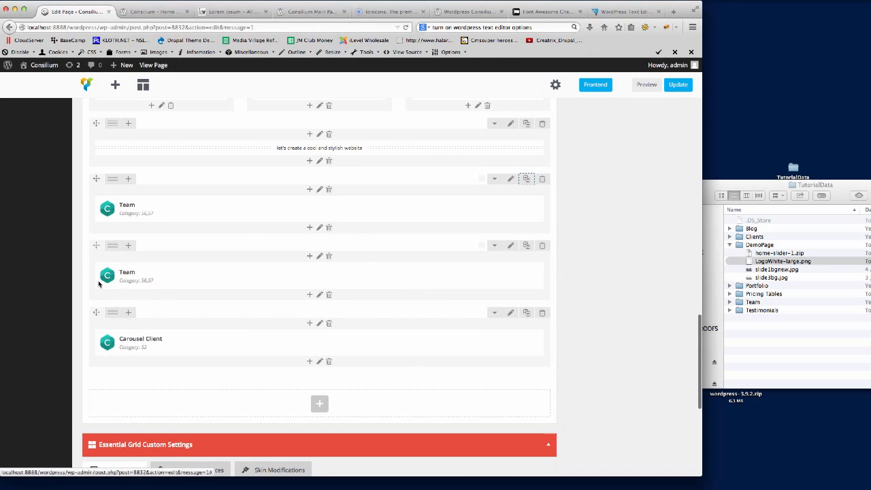
pyautogui.moveTo(99, 285); pyautogui.dragTo(125, 327)
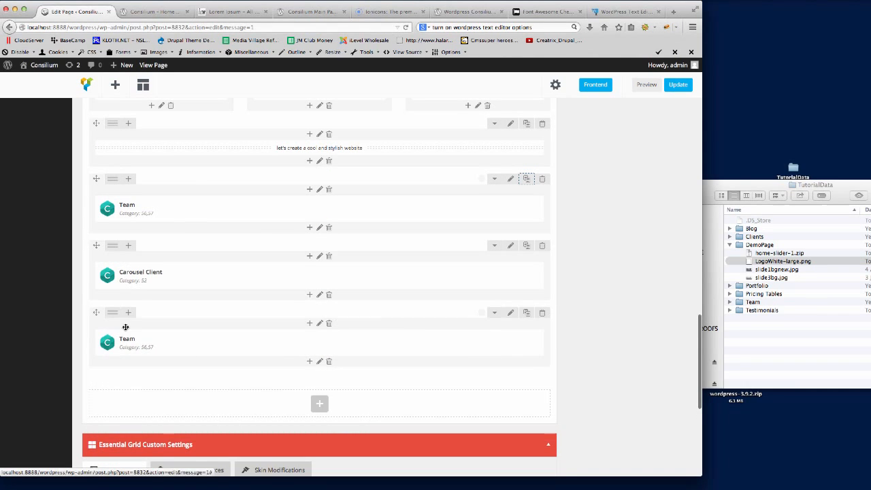
pyautogui.scroll(-3, 170, 319)
pyautogui.moveTo(321, 286)
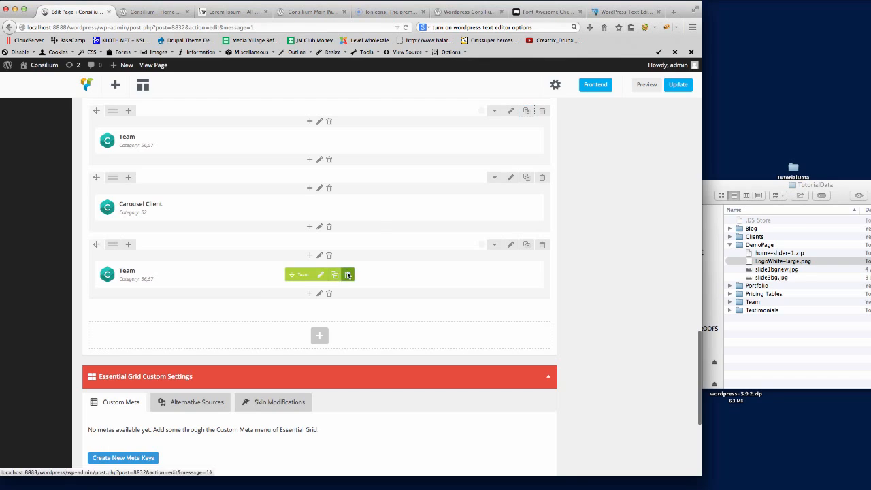
pyautogui.click(347, 274)
pyautogui.click(385, 230)
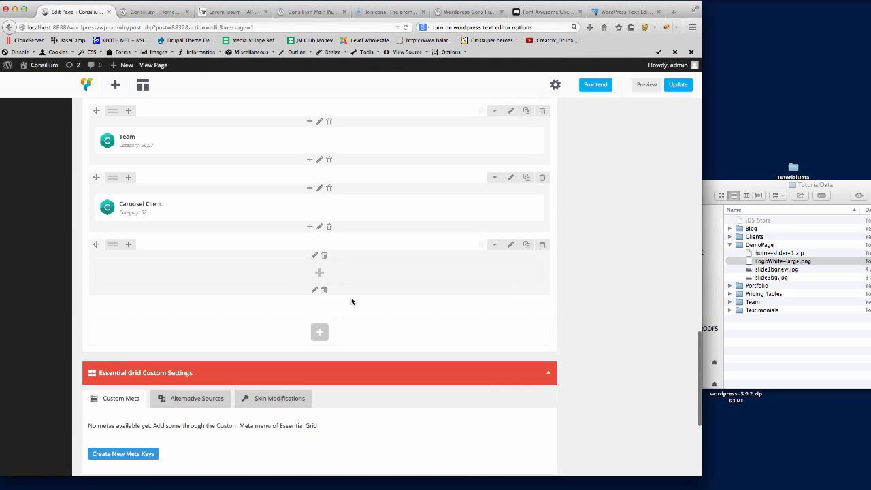
# Step: Search the elements for "test" and add a Testimonial element to the empty row below Carousel Client
pyautogui.click(319, 272)
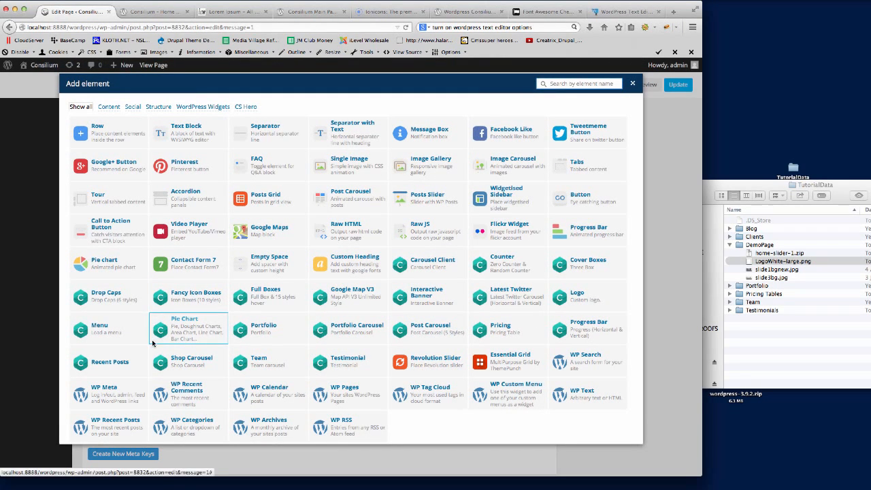
pyautogui.click(563, 83)
pyautogui.write('test')
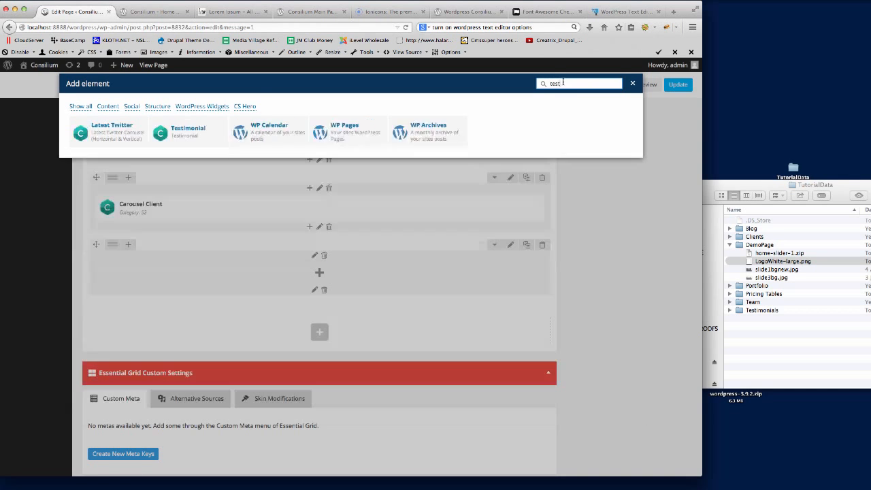
pyautogui.click(194, 131)
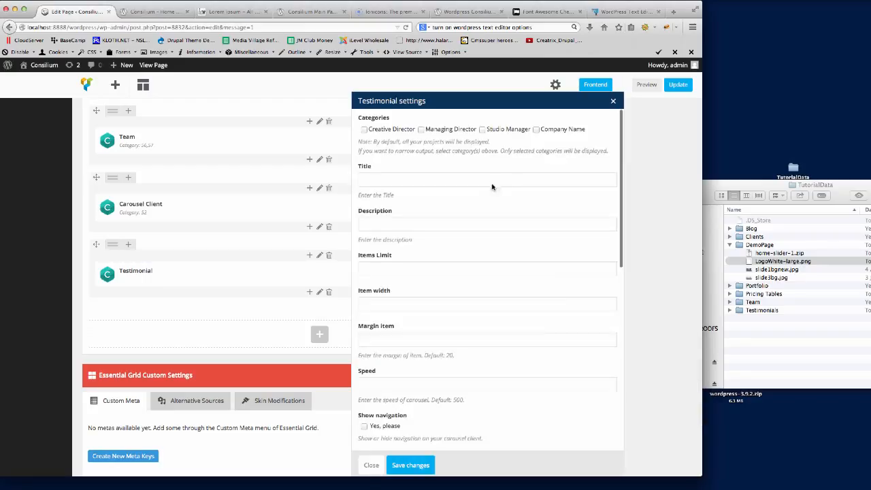
# Step: Select the Creative Director, Managing Director, Studio Manager and Company Name categories for the Testimonial element, keep layout Style 1 and save
pyautogui.click(484, 130)
pyautogui.click(537, 131)
pyautogui.scroll(-6, 463, 218)
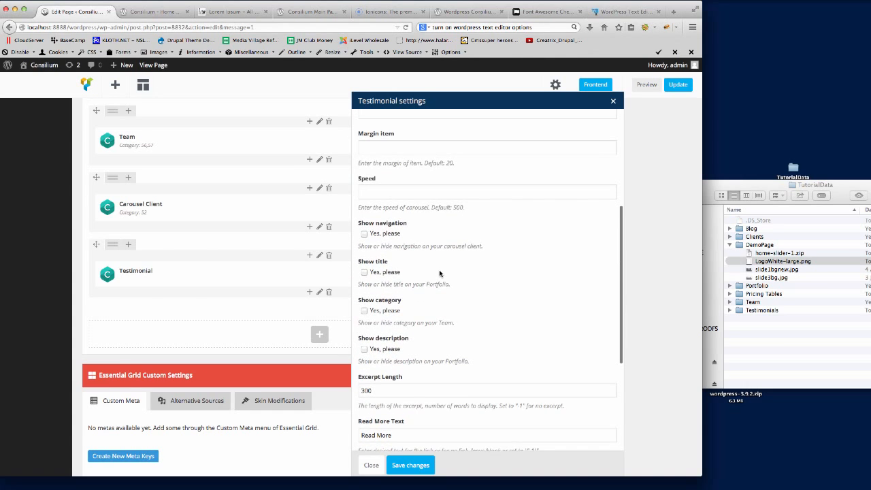
pyautogui.scroll(-5, 439, 269)
pyautogui.click(408, 402)
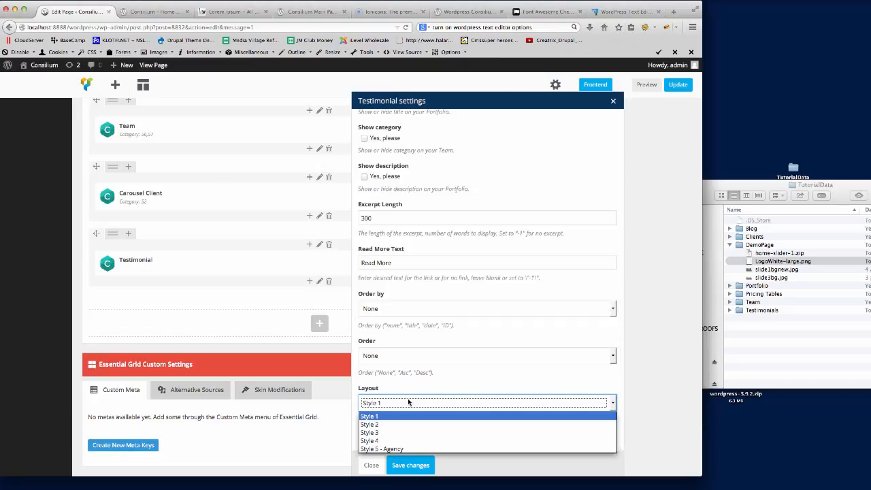
pyautogui.click(407, 411)
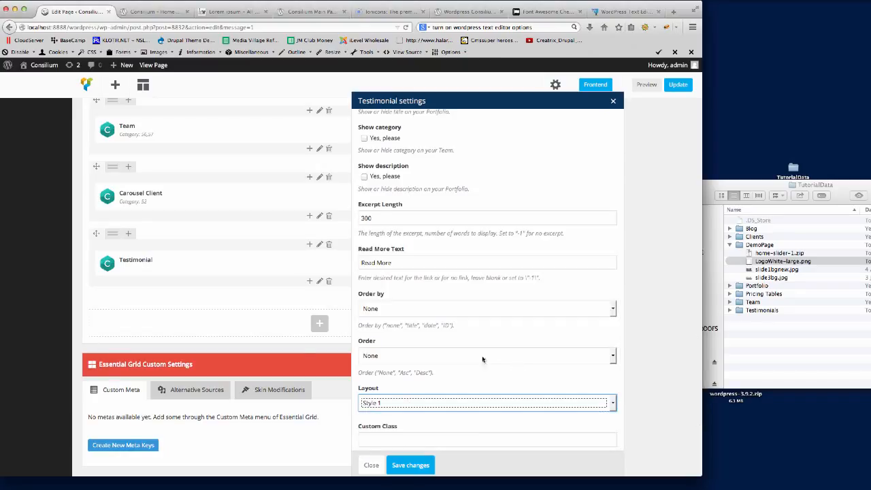
pyautogui.click(418, 465)
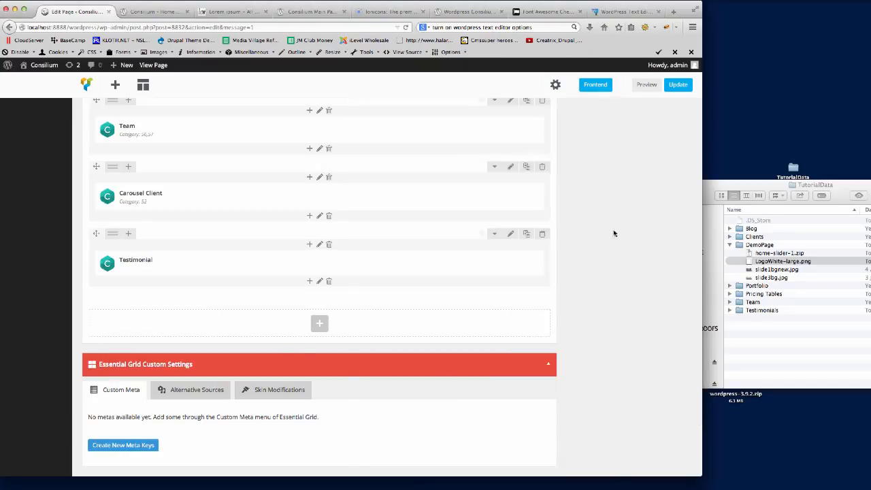
# Step: Update the page and check the new testimonial section below the client logos on the reloaded Home page
pyautogui.click(679, 85)
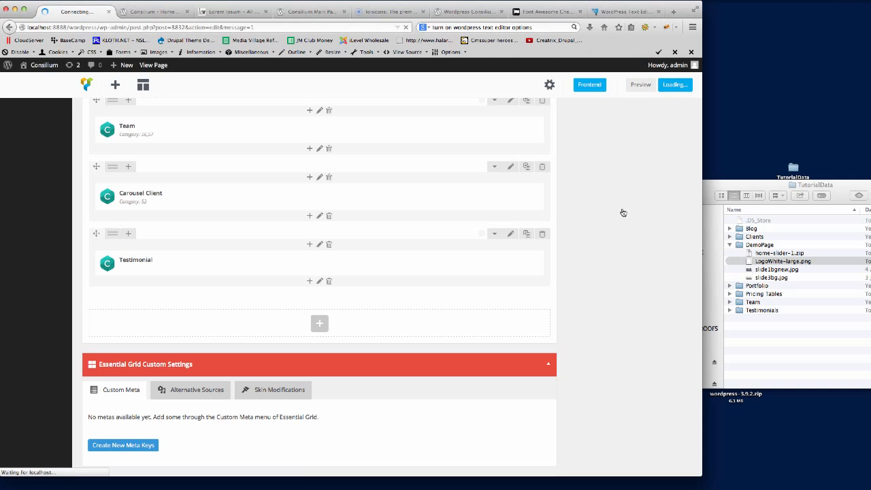
pyautogui.click(154, 11)
pyautogui.click(142, 28)
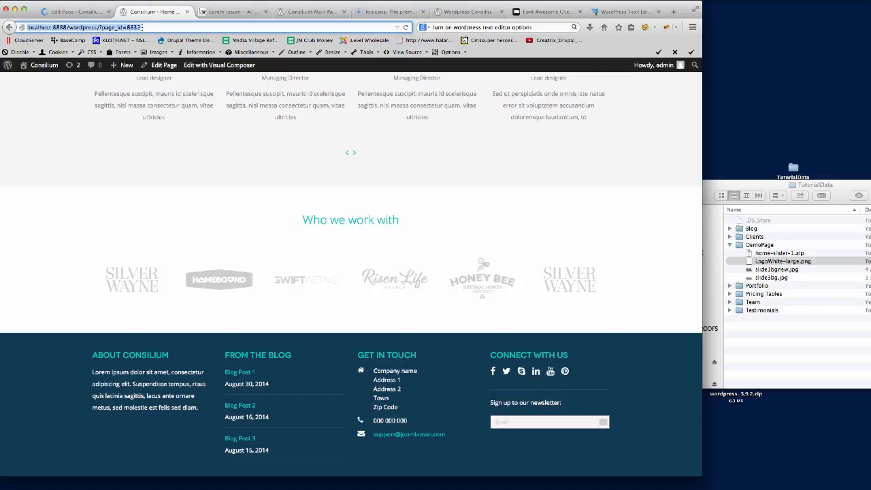
pyautogui.press('Return')
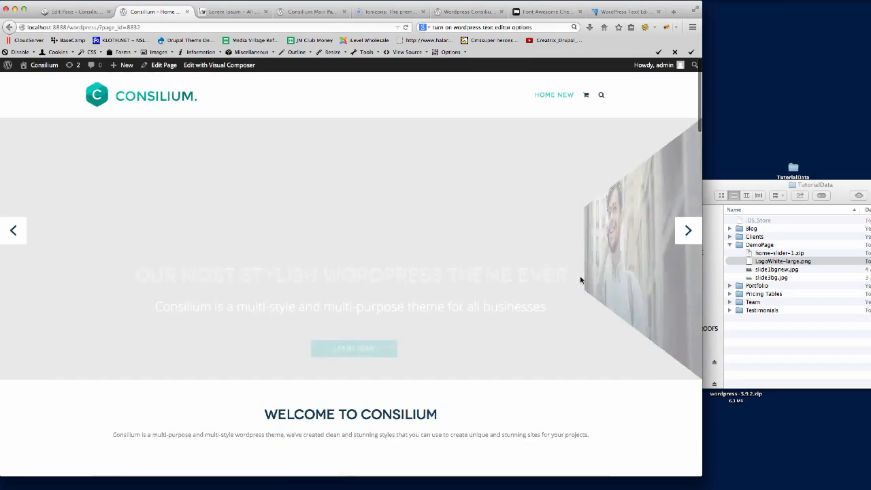
pyautogui.scroll(-12, 579, 278)
pyautogui.scroll(-15, 582, 273)
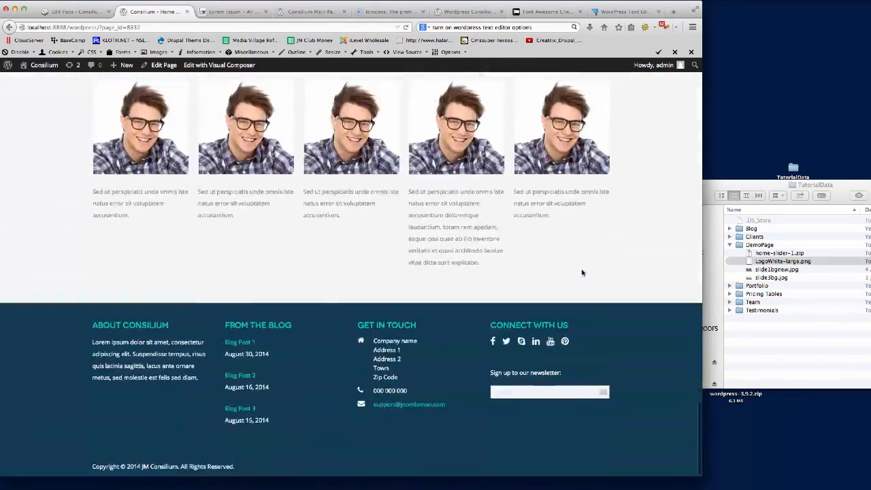
pyautogui.scroll(3, 582, 273)
pyautogui.scroll(1, 581, 272)
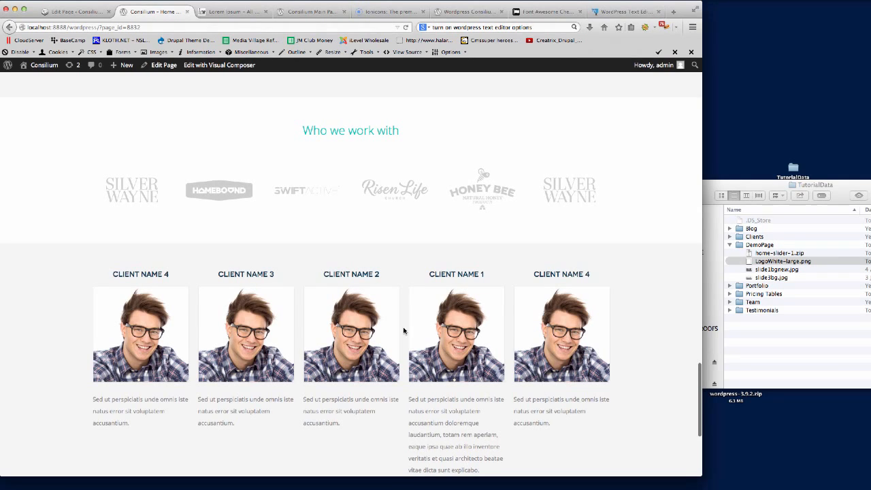
pyautogui.scroll(-1, 483, 374)
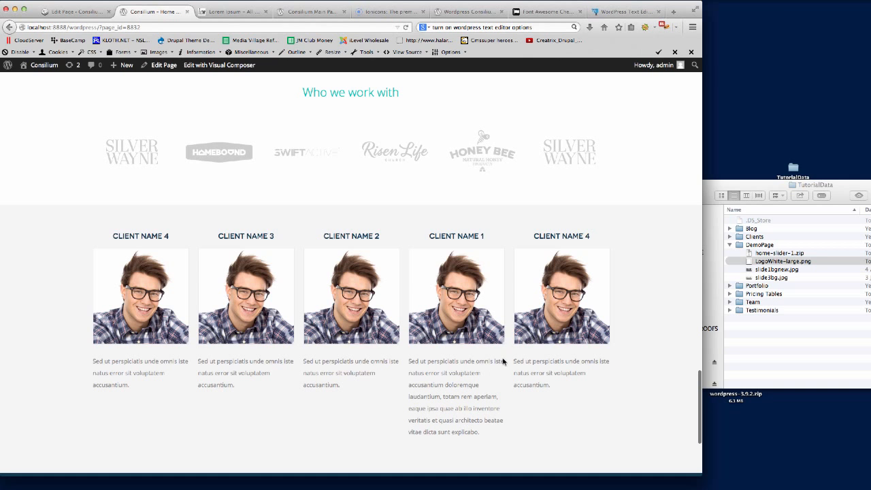
# Step: Reopen the Testimonial element's settings below Carousel Client and enter "Testimonials" as its title
pyautogui.click(90, 12)
pyautogui.scroll(-15, 404, 308)
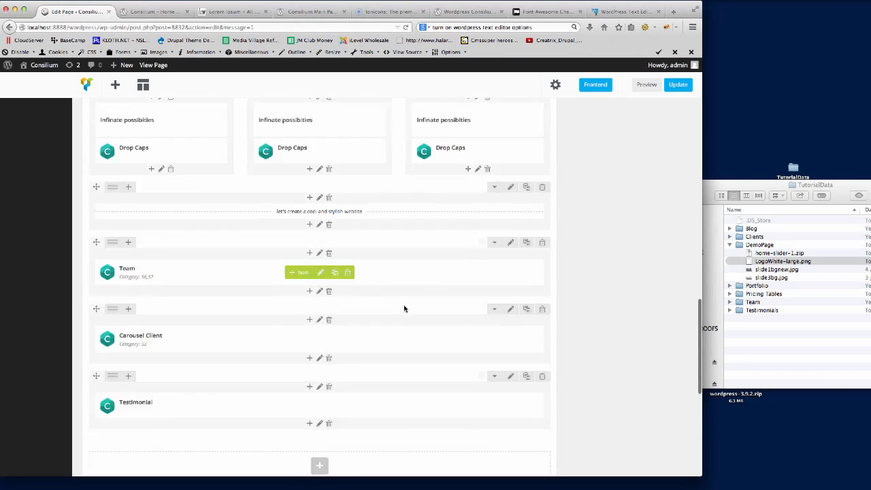
pyautogui.scroll(-5, 405, 308)
pyautogui.scroll(3, 405, 307)
pyautogui.click(327, 297)
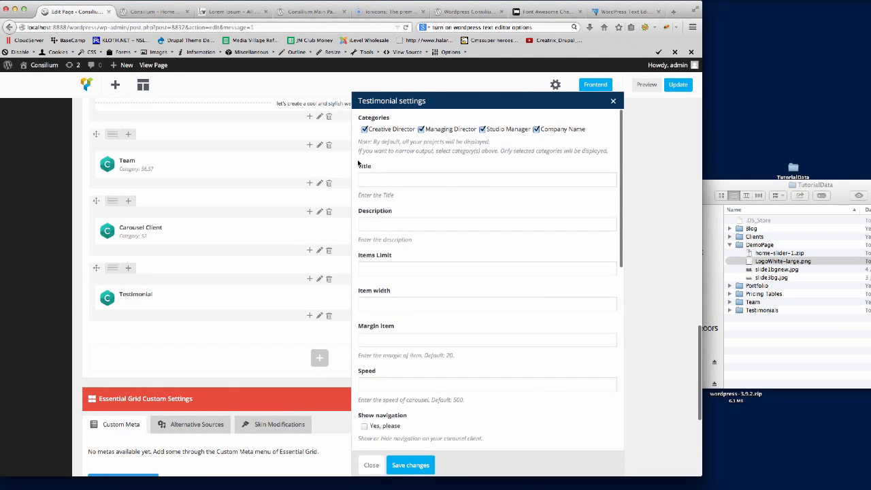
pyautogui.click(451, 178)
pyautogui.write('Testimonials')
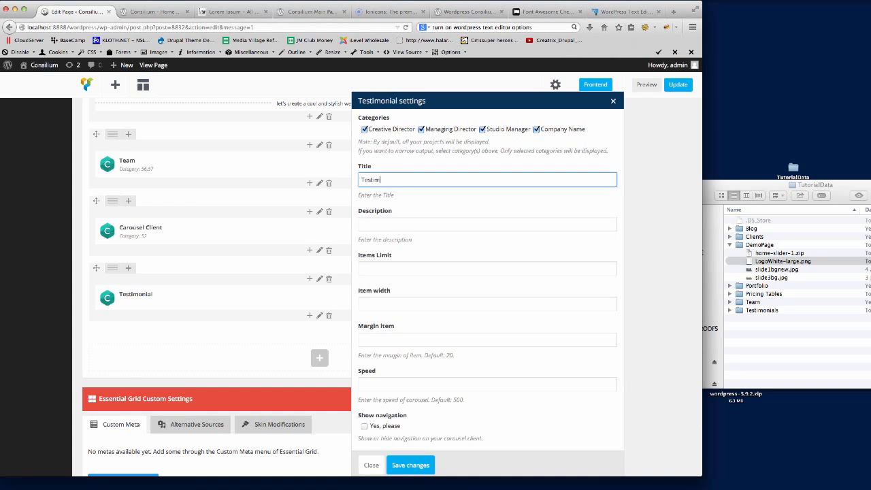
pyautogui.click(447, 224)
# Step: Set the Testimonial element's excerpt length to 100
pyautogui.scroll(-5, 442, 252)
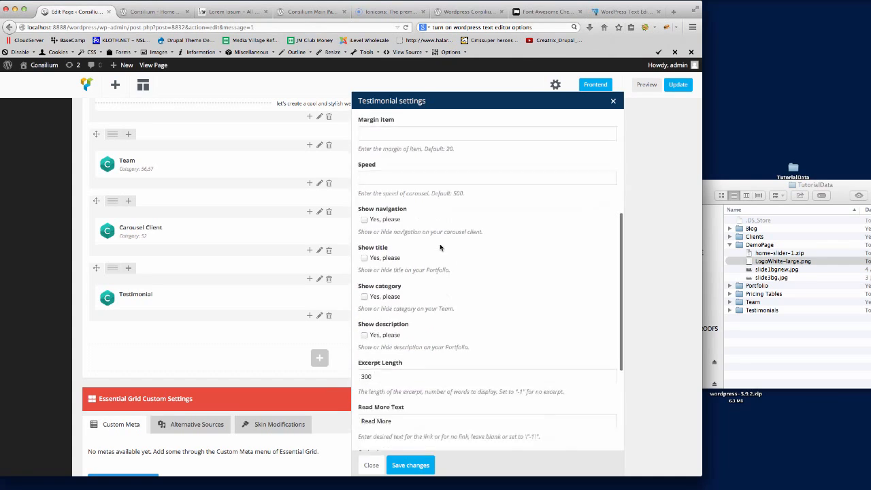
pyautogui.scroll(-4, 440, 247)
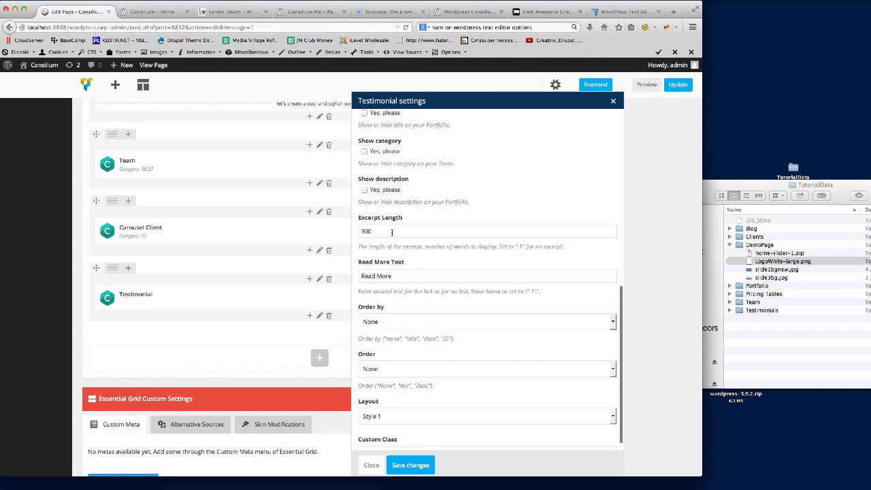
pyautogui.doubleClick(375, 232)
pyautogui.write('100')
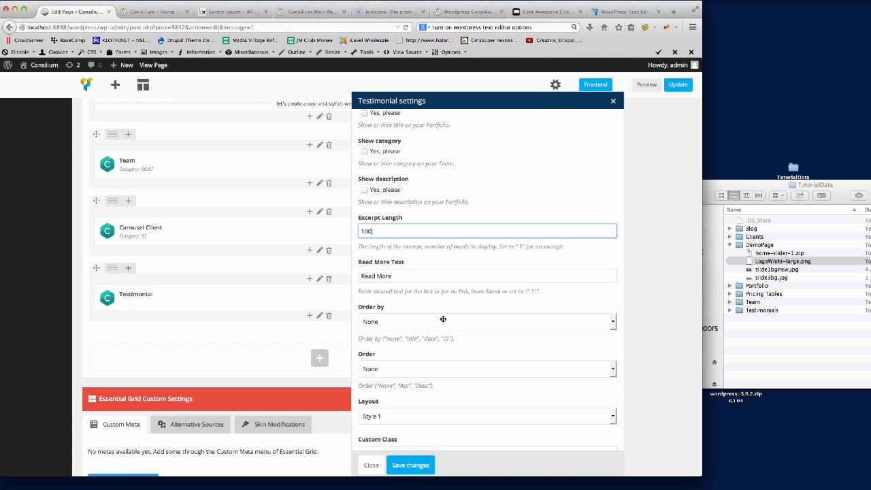
pyautogui.scroll(-1, 443, 319)
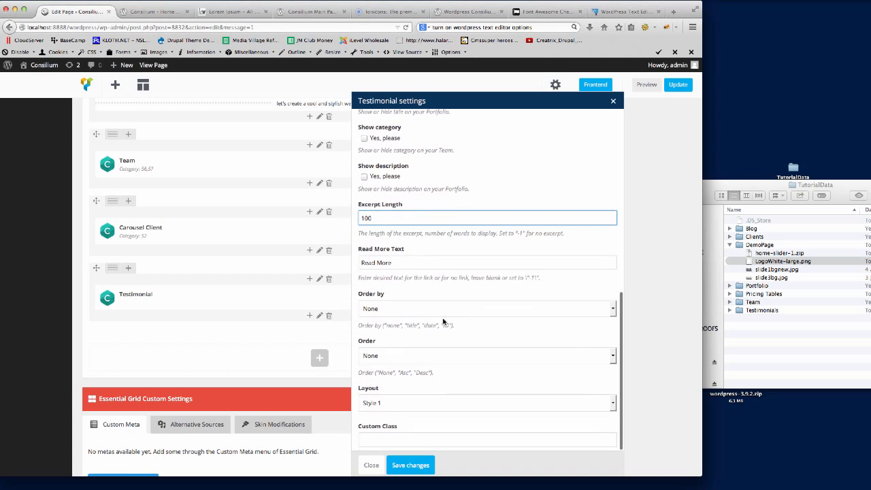
# Step: Set the testimonial item width to 240 and save the element's settings
pyautogui.scroll(7, 417, 433)
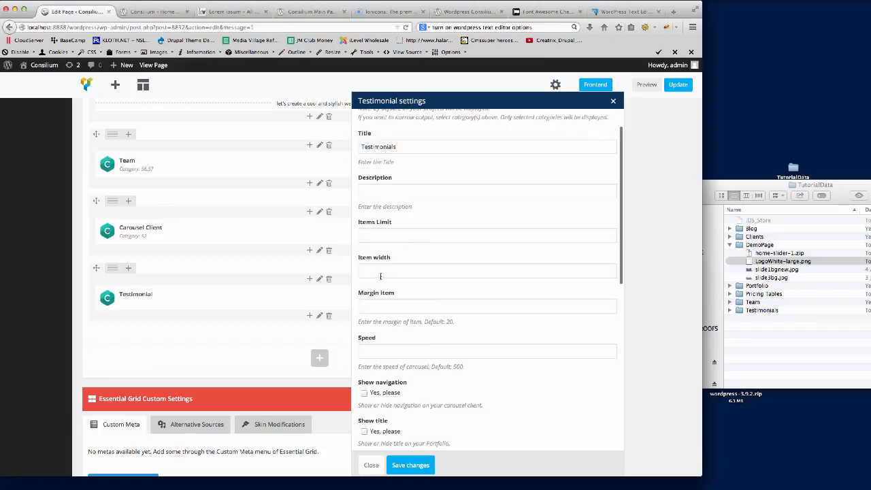
pyautogui.click(374, 271)
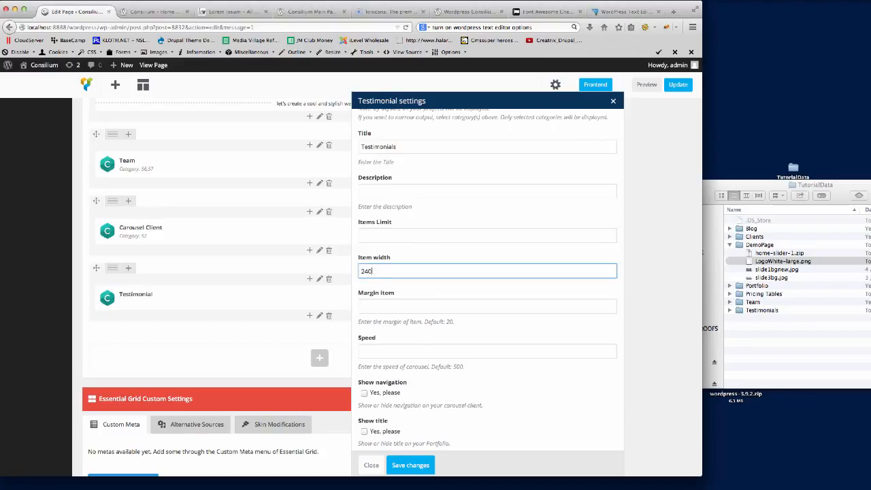
pyautogui.click(411, 464)
# Step: Update the page and check the testimonial title, item width and excerpts on the reloaded Home page
pyautogui.click(678, 84)
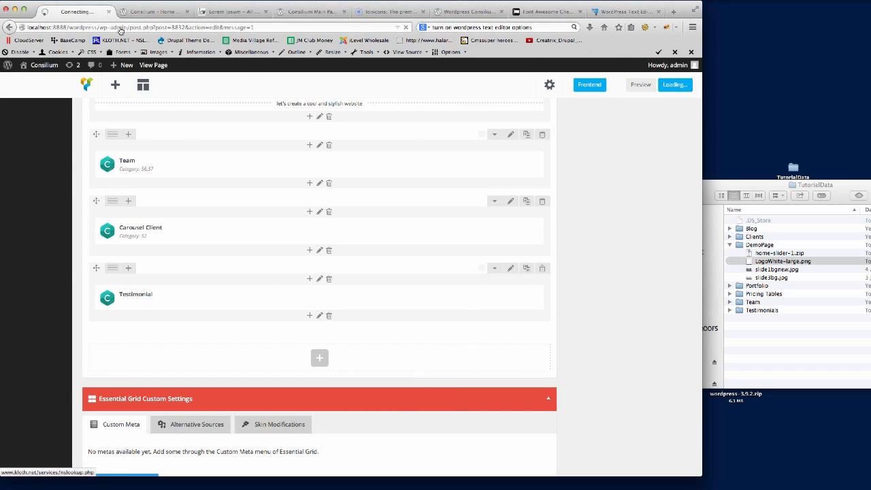
pyautogui.click(151, 12)
pyautogui.click(146, 28)
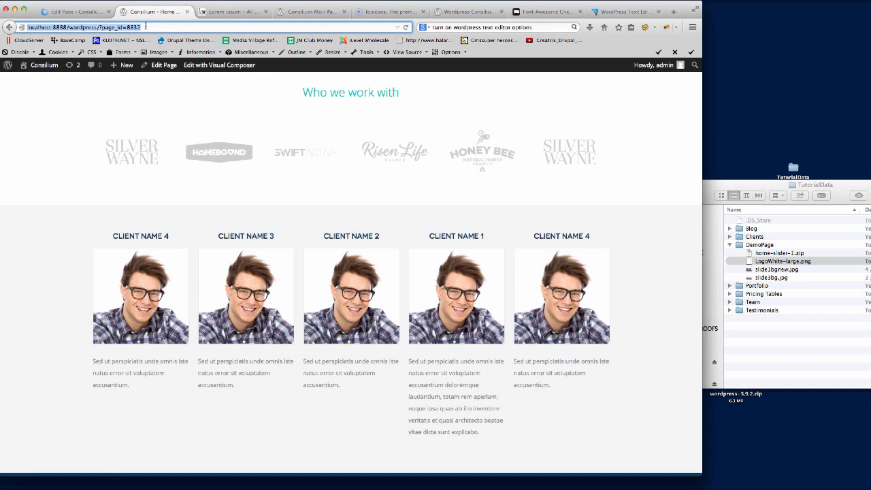
pyautogui.press('Return')
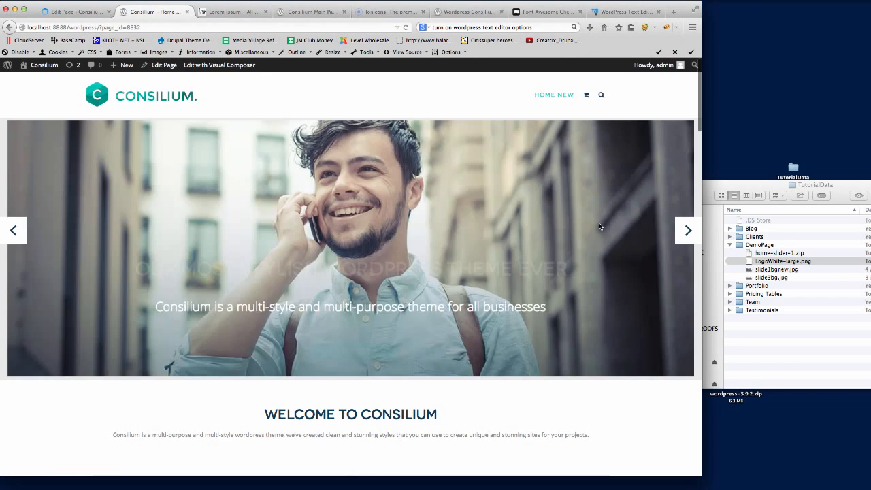
pyautogui.scroll(-10, 599, 226)
pyautogui.scroll(-15, 600, 225)
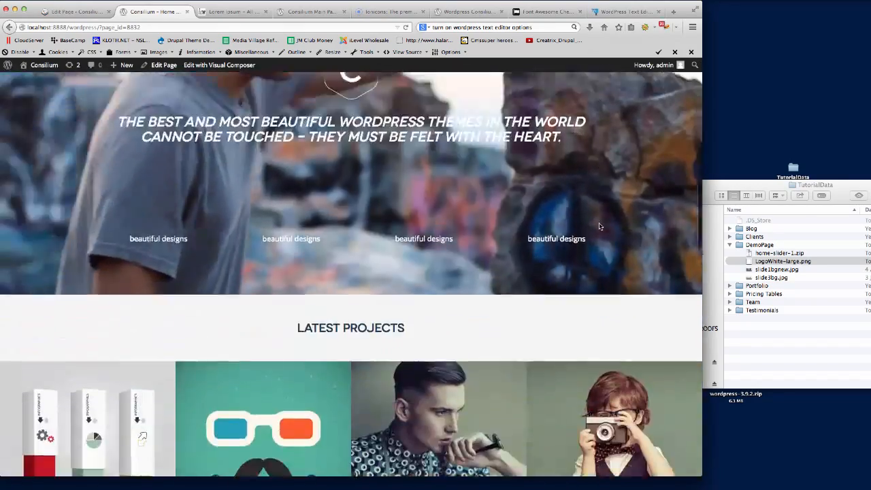
pyautogui.scroll(-6, 600, 226)
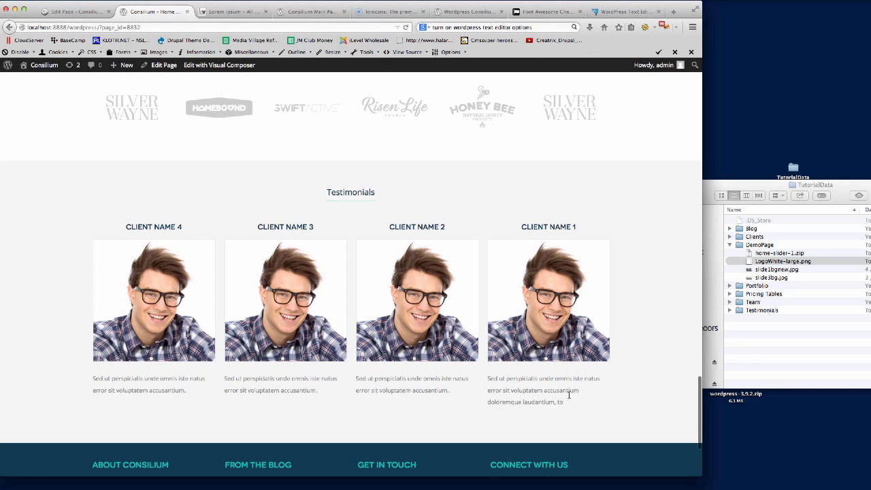
# Step: Reopen the Testimonial element's settings, set the excerpt length to 60 and save the changes
pyautogui.click(67, 12)
pyautogui.scroll(-20, 431, 367)
pyautogui.scroll(-3, 326, 338)
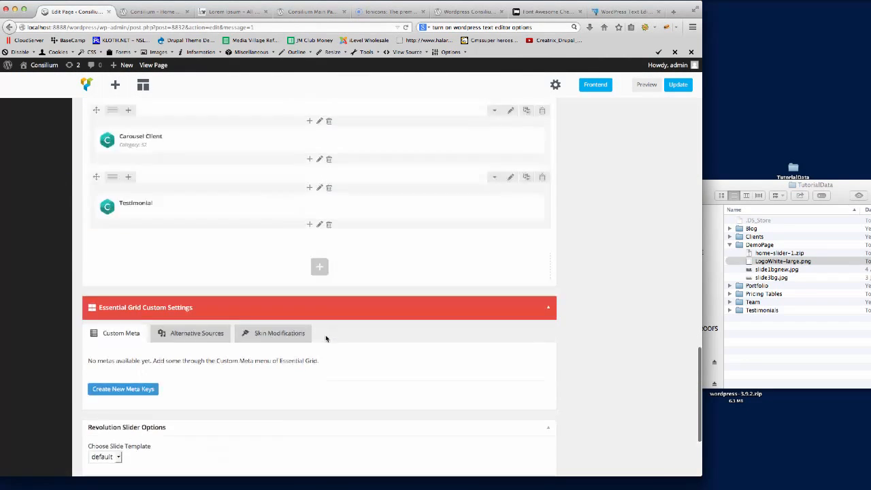
pyautogui.scroll(4, 325, 335)
pyautogui.click(326, 382)
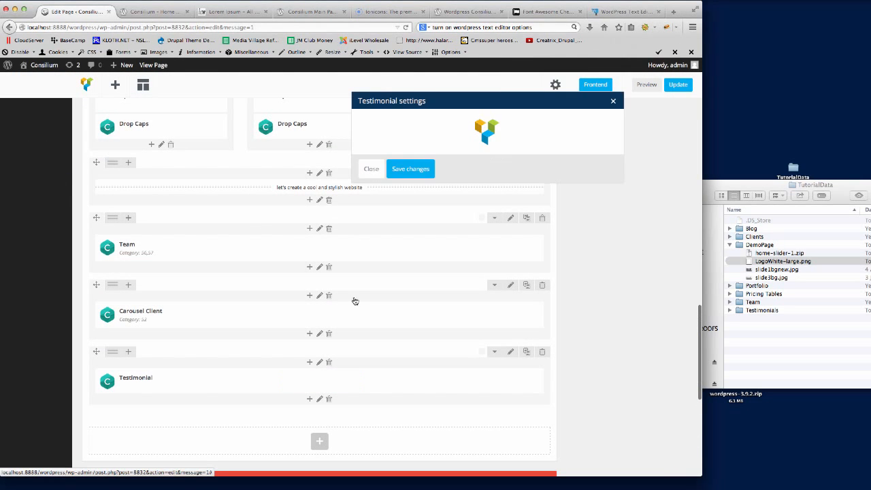
pyautogui.scroll(-10, 449, 208)
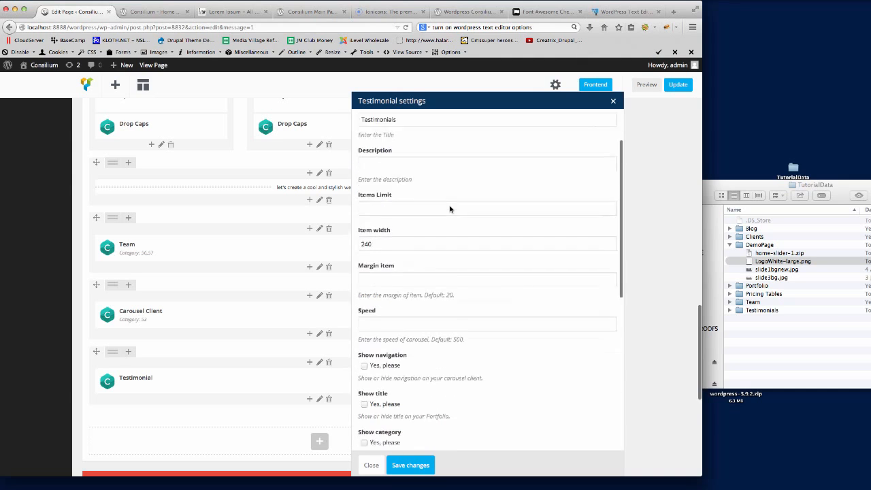
pyautogui.doubleClick(380, 227)
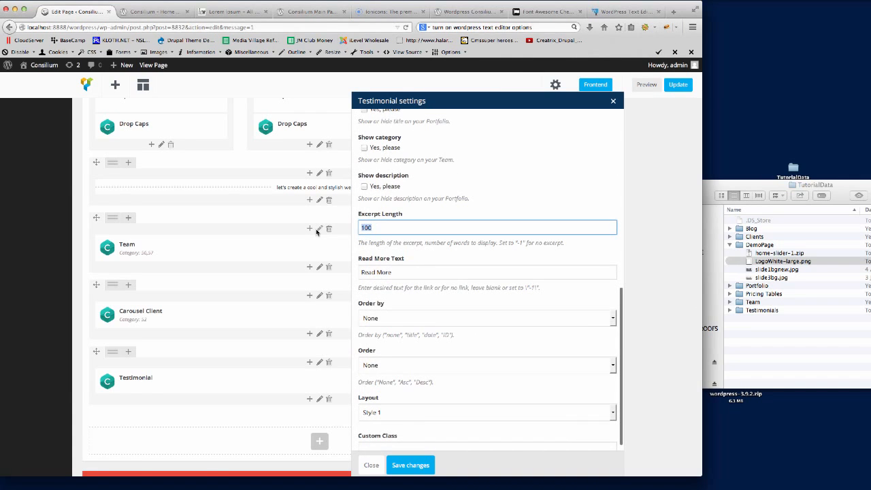
pyautogui.write('60')
pyautogui.click(411, 464)
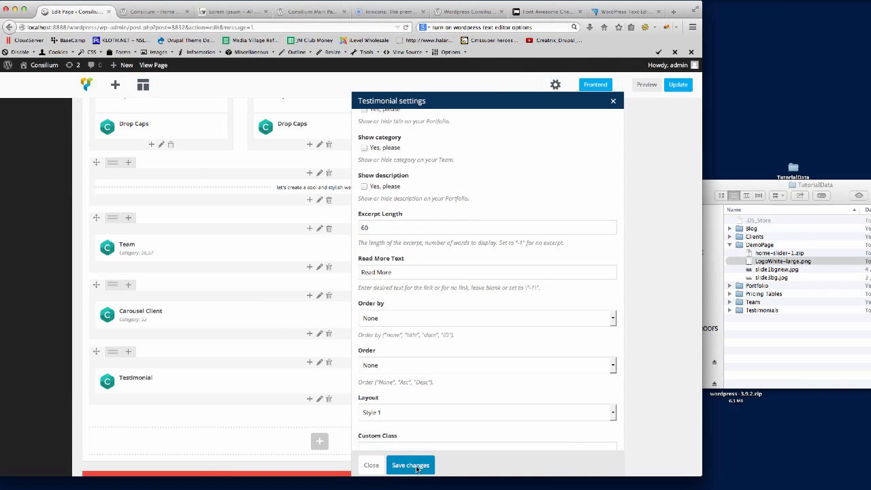
# Step: Reload the Home page, compare the excerpt lengths in the testimonial section and return to the page editor
pyautogui.click(148, 11)
pyautogui.click(193, 27)
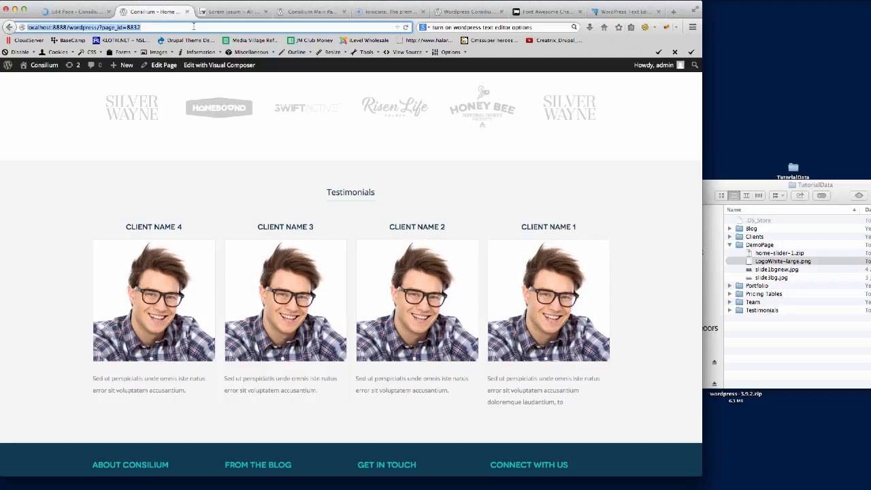
pyautogui.press('Return')
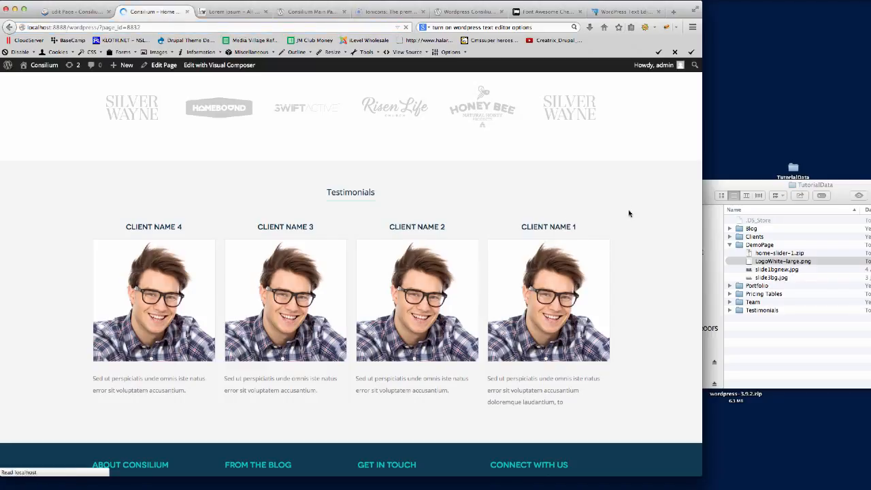
pyautogui.scroll(-10, 626, 215)
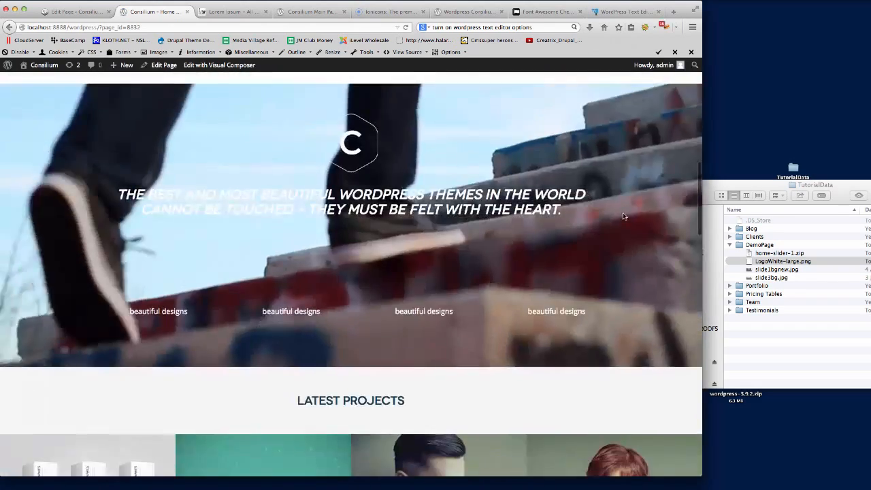
pyautogui.scroll(-10, 623, 217)
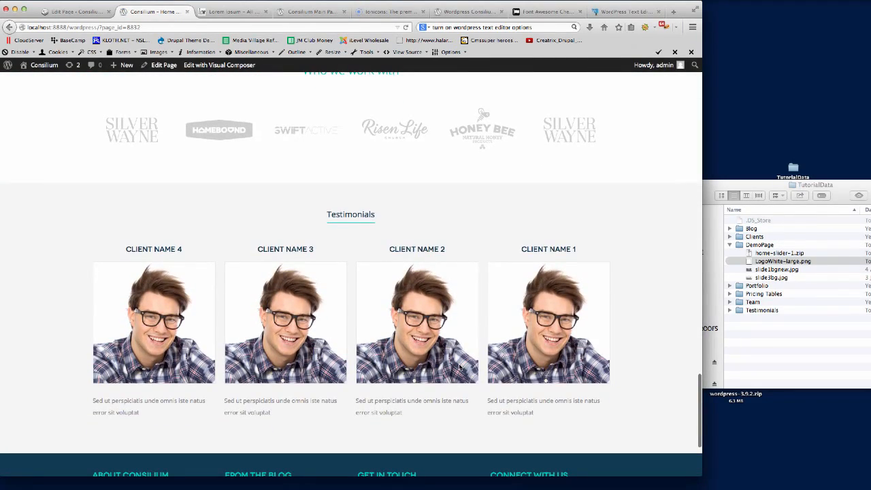
pyautogui.scroll(-3, 537, 318)
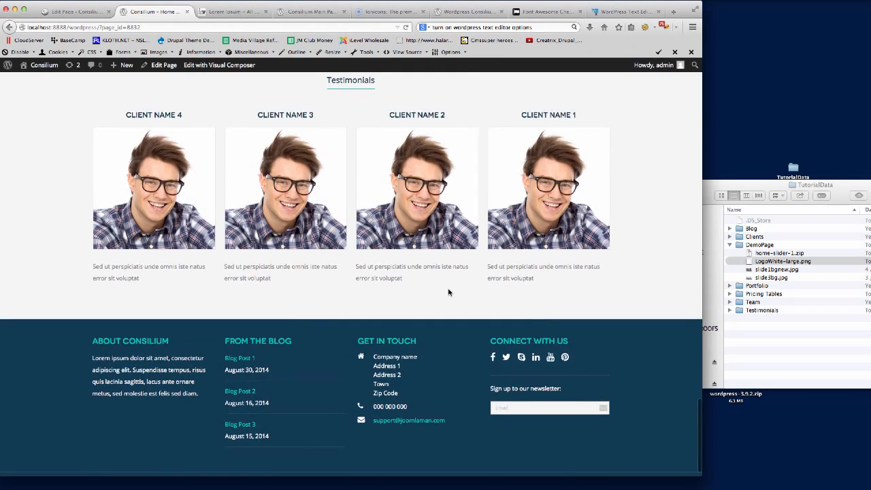
pyautogui.scroll(4, 449, 292)
pyautogui.click(106, 5)
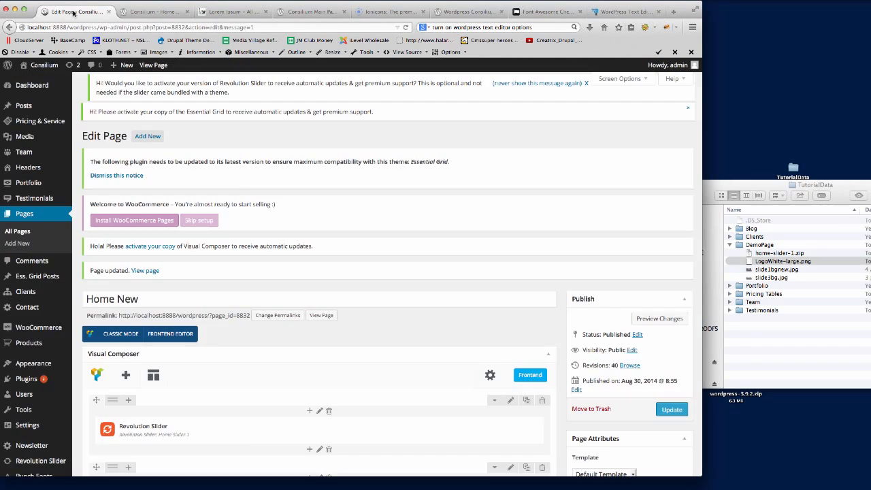
# Step: Duplicate the Carousel Client row and move the copy below the Testimonial row
pyautogui.scroll(-15, 285, 221)
pyautogui.scroll(3, 284, 221)
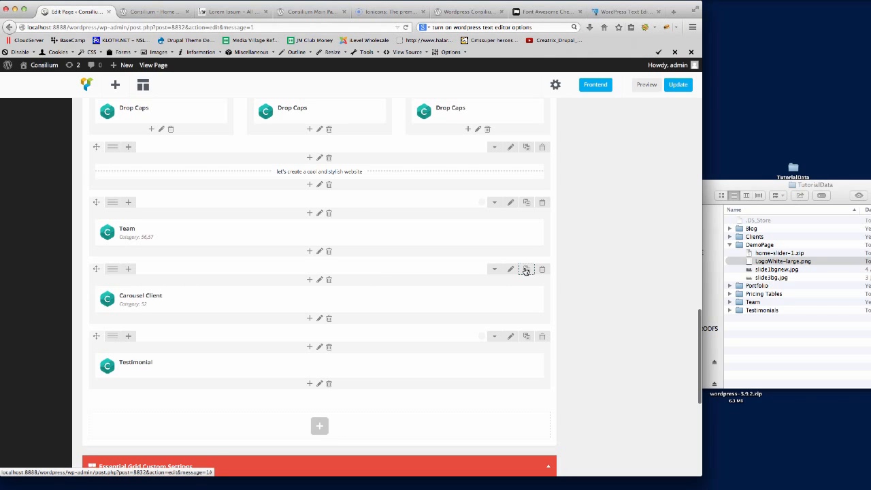
pyautogui.scroll(-2, 232, 245)
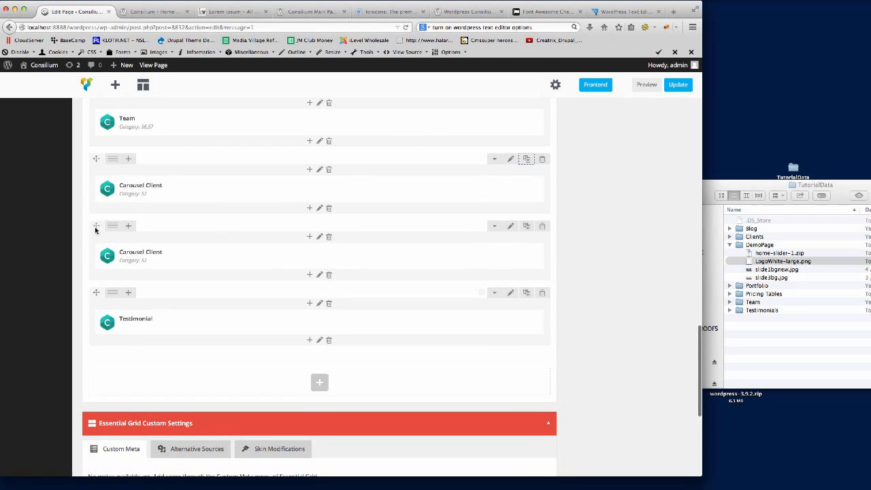
pyautogui.moveTo(96, 226); pyautogui.dragTo(106, 318)
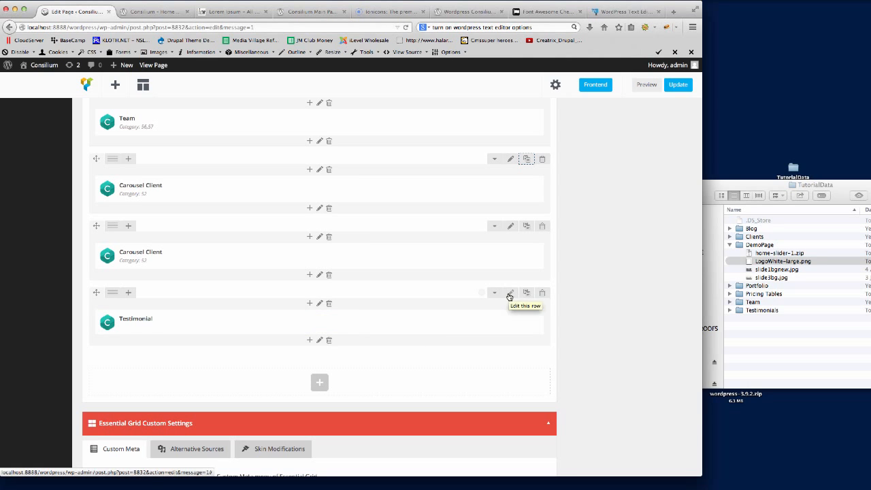
pyautogui.moveTo(97, 292); pyautogui.dragTo(100, 243)
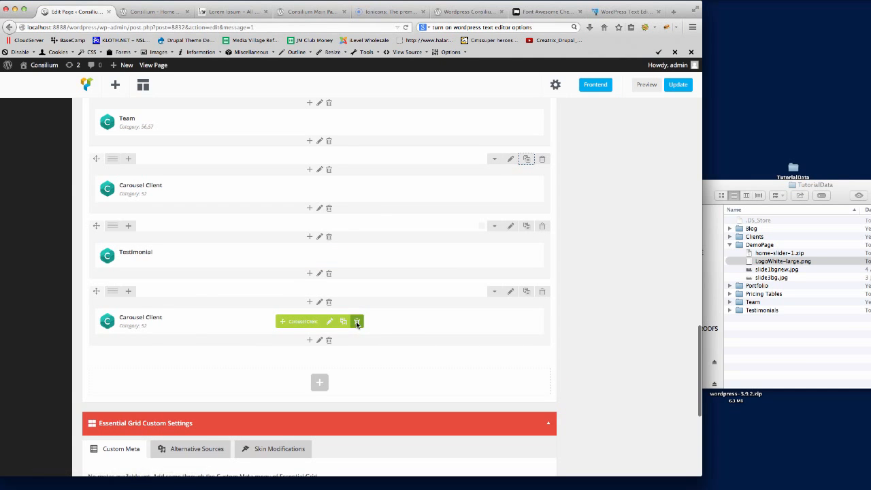
# Step: Delete the Carousel Client element from the copied row and add a Post Carousel element in its place
pyautogui.click(356, 321)
pyautogui.click(385, 229)
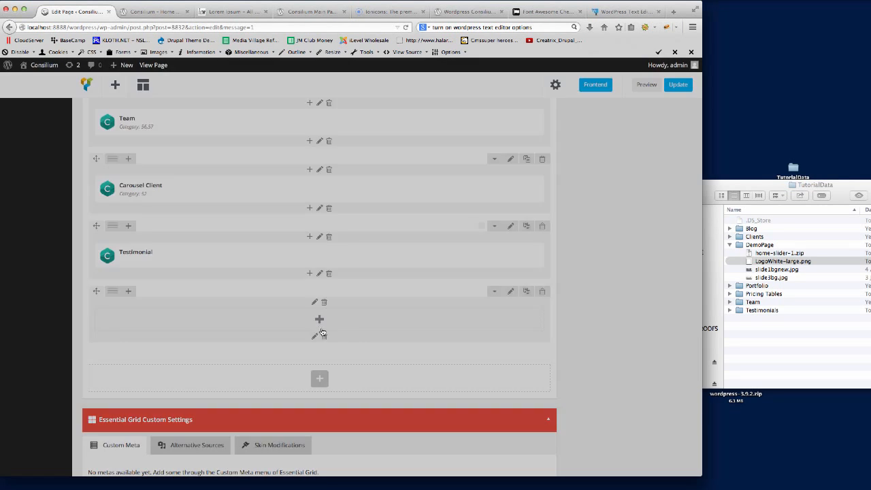
pyautogui.click(319, 319)
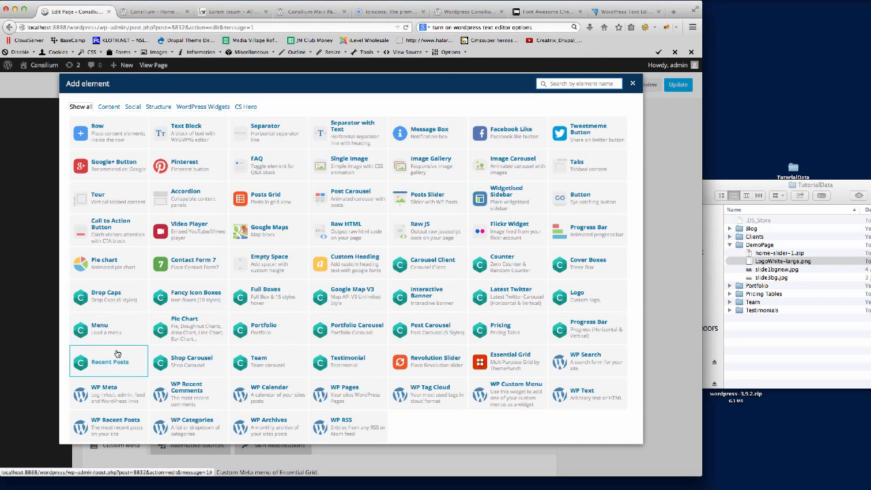
pyautogui.click(427, 329)
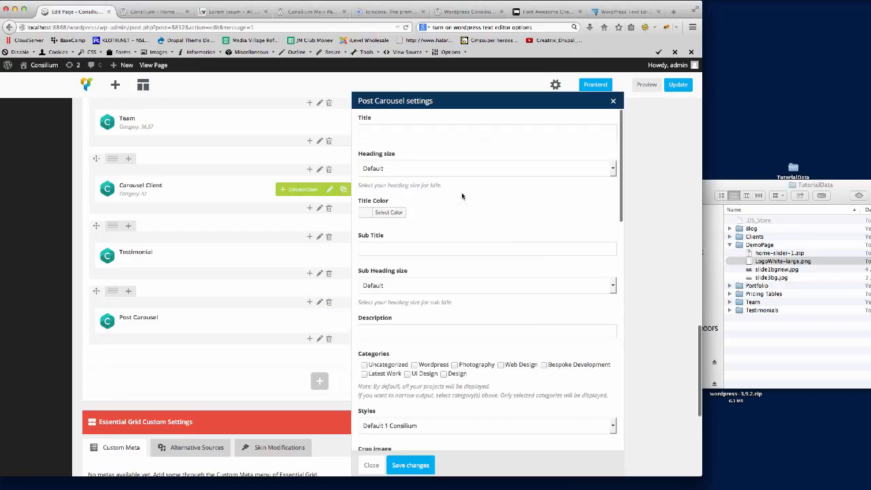
# Step: Title the post carousel "Latest News" and set its heading size to Heading 4
pyautogui.click(446, 132)
pyautogui.write('Latest News')
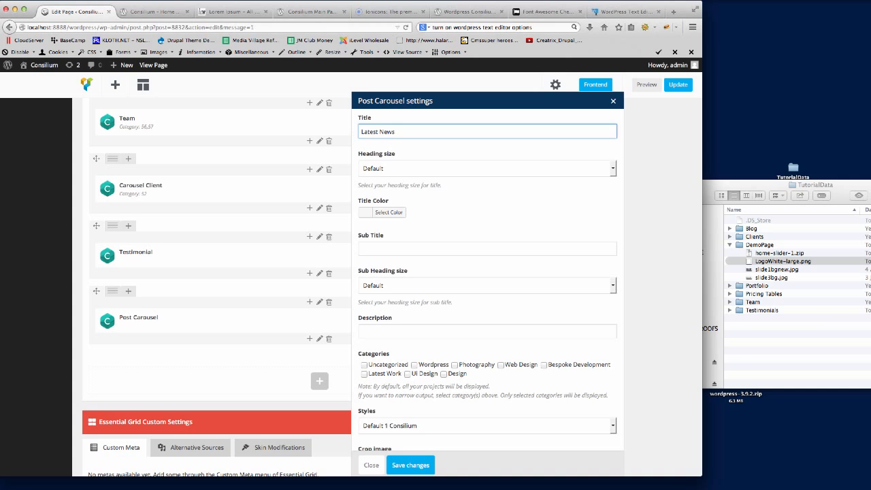
pyautogui.click(430, 169)
pyautogui.click(435, 213)
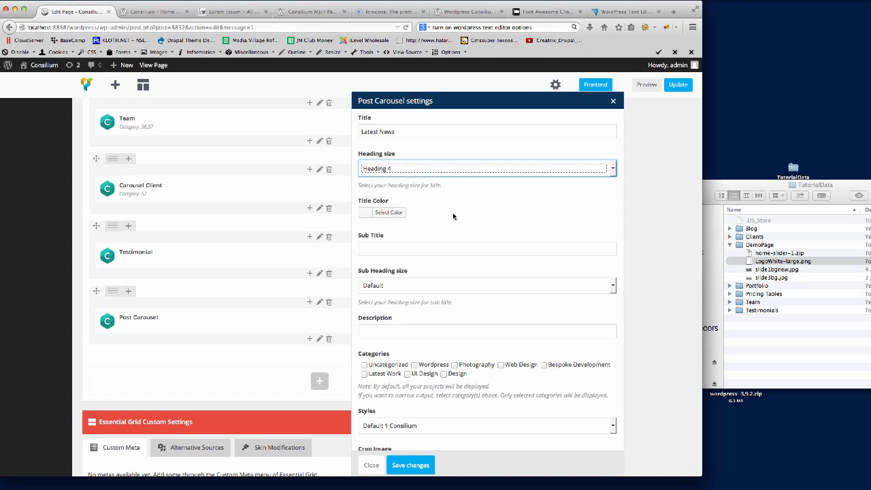
# Step: Include all eight post categories, from Uncategorized to Design, in the post carousel
pyautogui.scroll(-2, 479, 219)
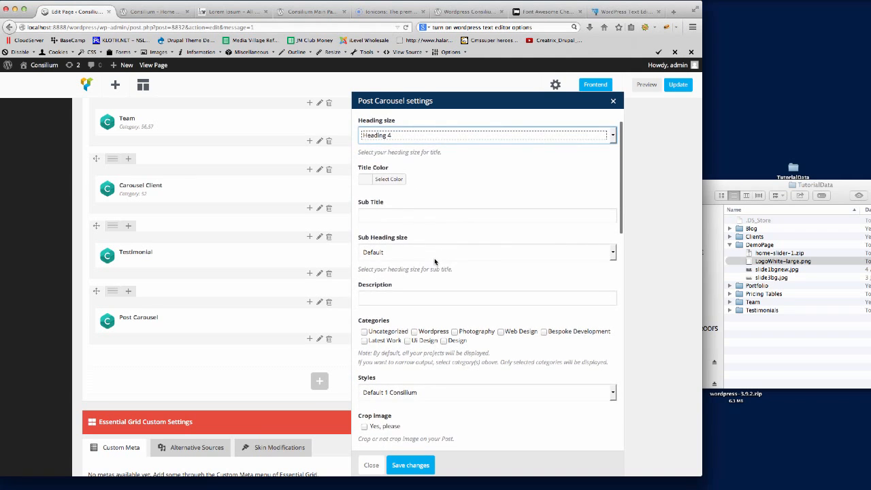
pyautogui.scroll(-3, 453, 267)
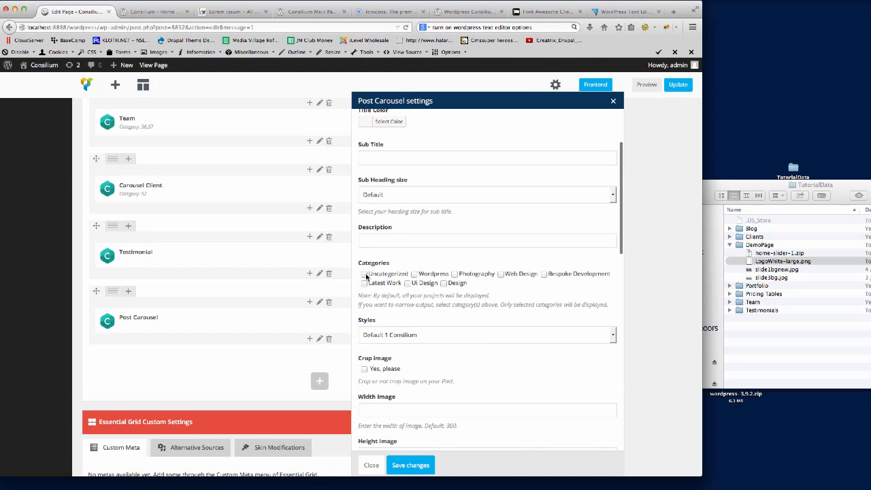
pyautogui.click(364, 274)
pyautogui.click(414, 273)
pyautogui.click(407, 283)
pyautogui.click(444, 283)
pyautogui.click(454, 273)
pyautogui.click(501, 273)
pyautogui.scroll(-4, 517, 289)
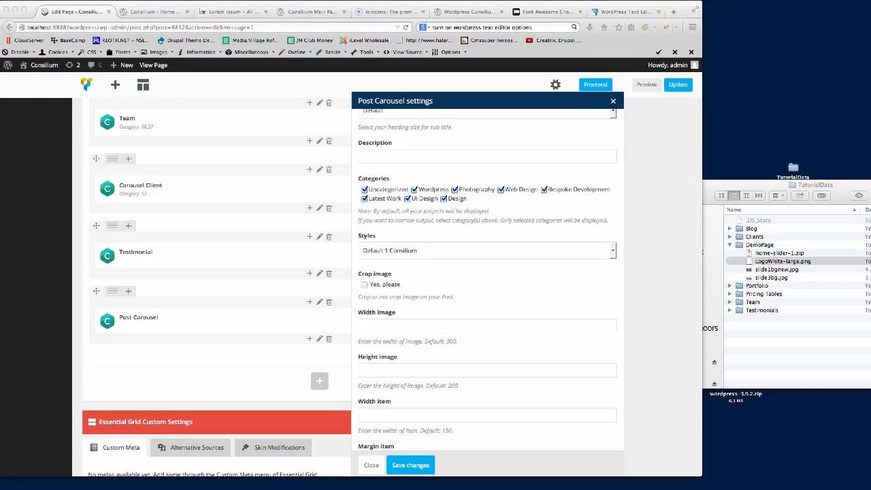
pyautogui.click(488, 307)
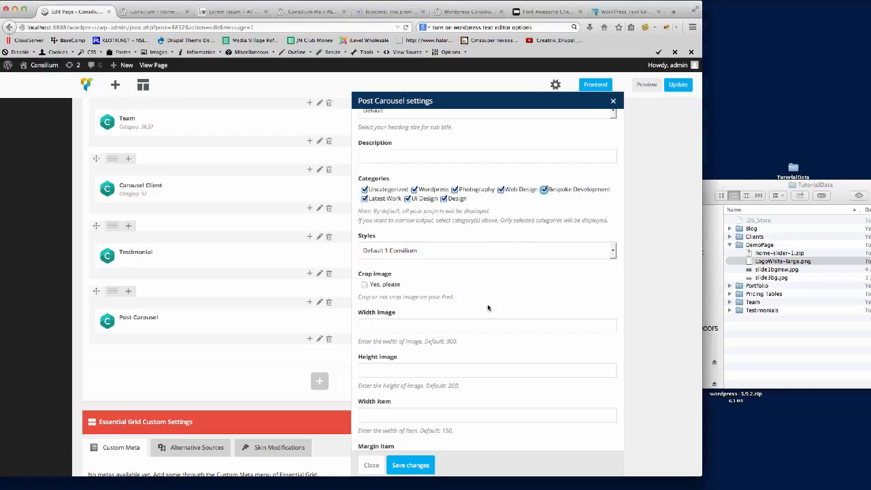
# Step: Enable image cropping for the post carousel and set the image height to 173, leaving the image width blank
pyautogui.scroll(-1, 487, 307)
pyautogui.click(406, 317)
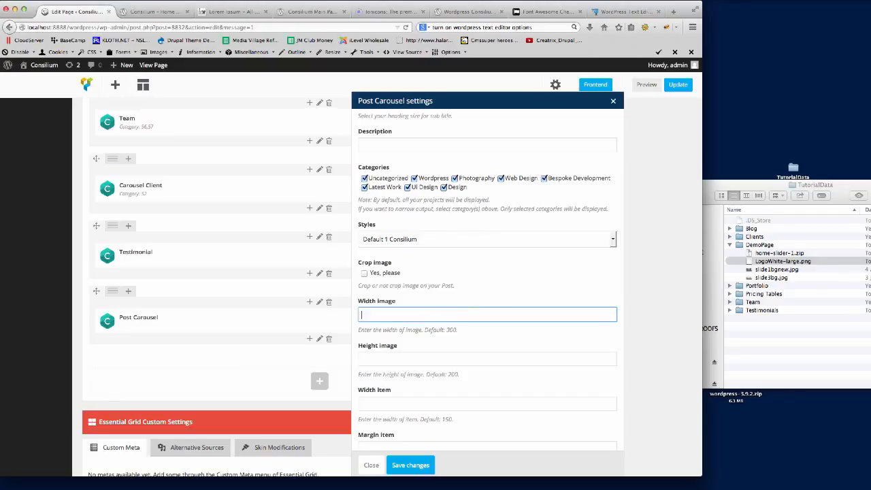
pyautogui.click(366, 282)
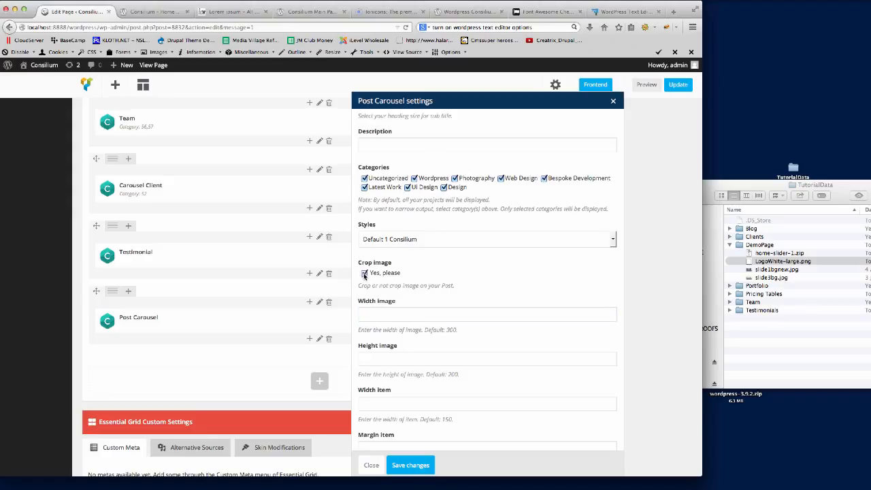
pyautogui.click(385, 361)
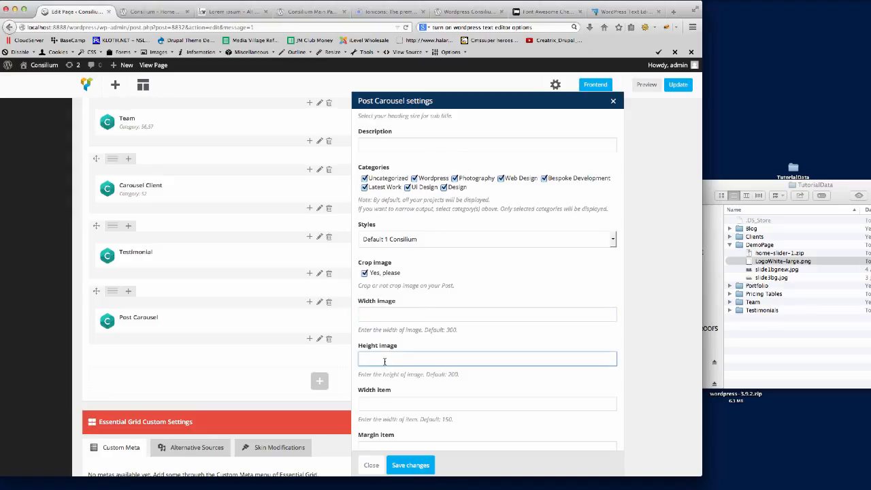
pyautogui.click(375, 316)
pyautogui.scroll(-2, 386, 319)
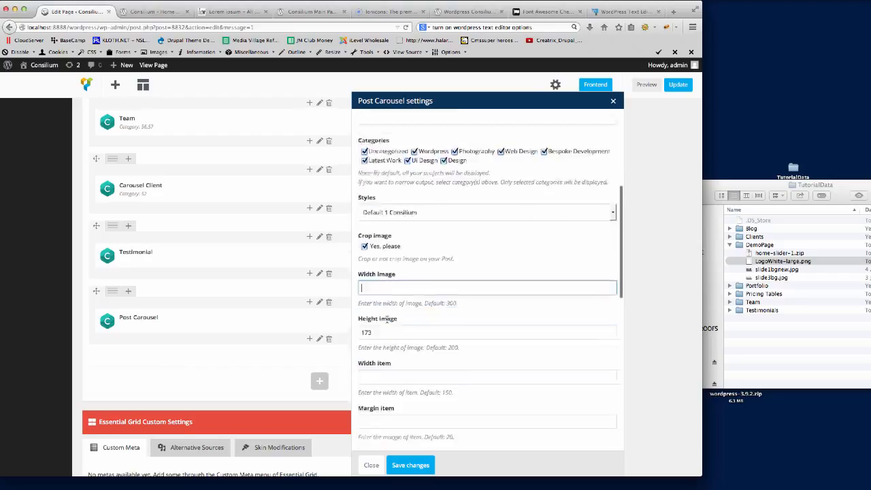
# Step: Set the post carousel's item width to 200 and its item margin to 30
pyautogui.click(377, 359)
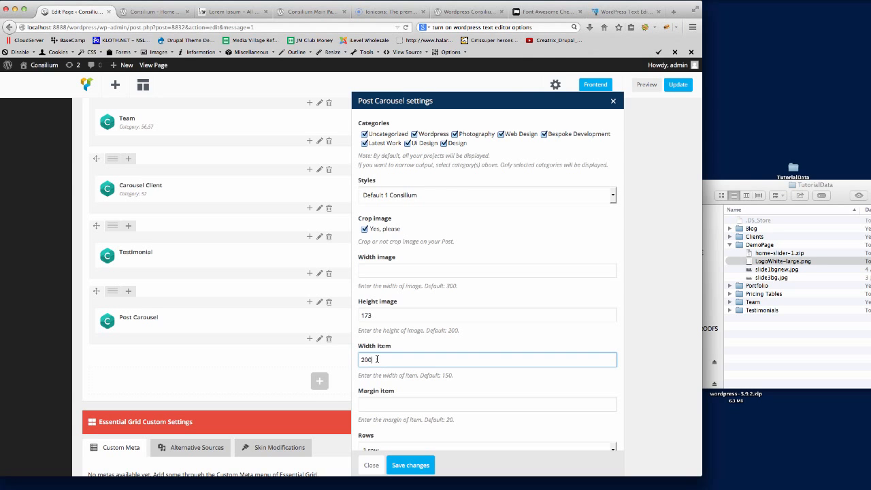
pyautogui.write('200')
pyautogui.scroll(-2, 488, 333)
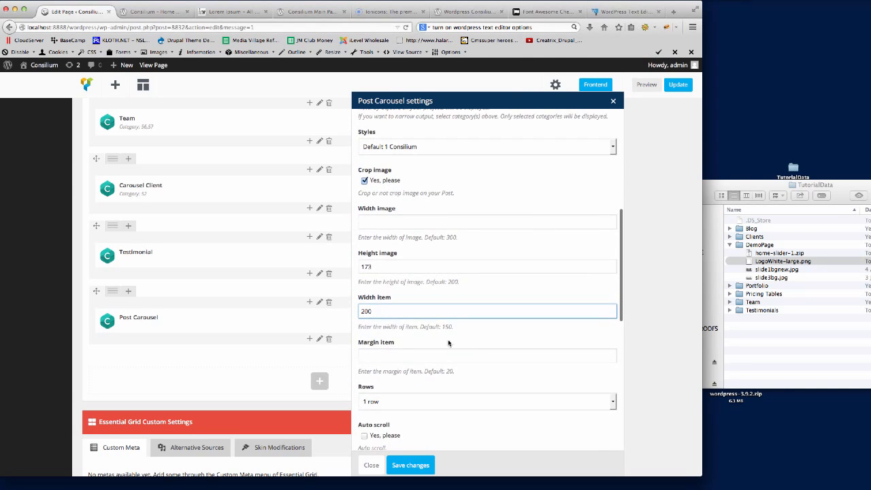
pyautogui.click(399, 359)
pyautogui.write('30')
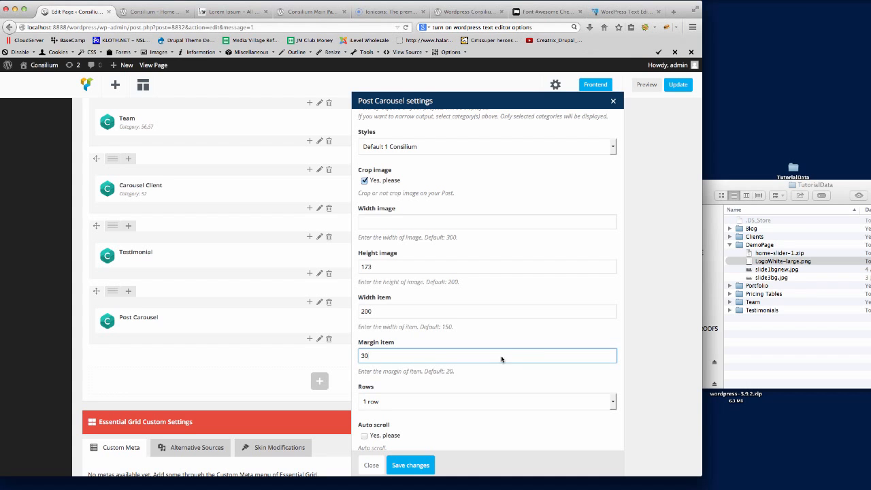
# Step: Set the link text to "Read More" and the number of posts per page to 5, and save the post carousel settings
pyautogui.scroll(-10, 502, 359)
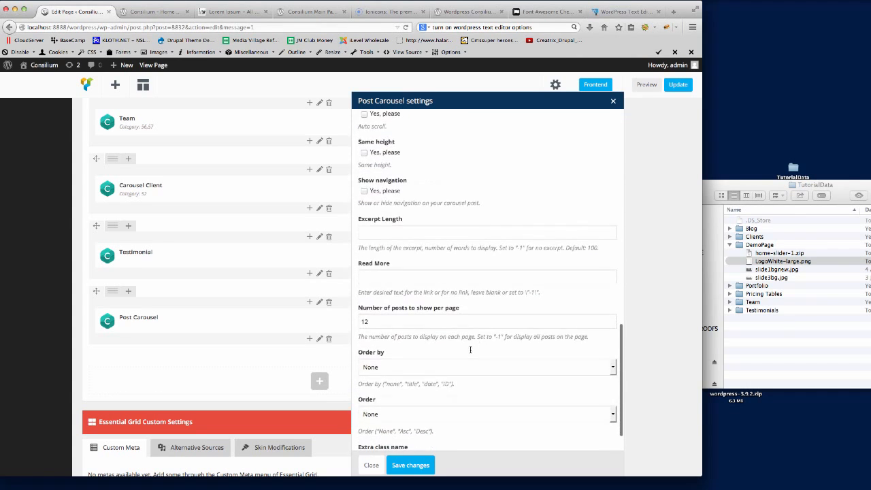
pyautogui.click(380, 277)
pyautogui.write('Read More')
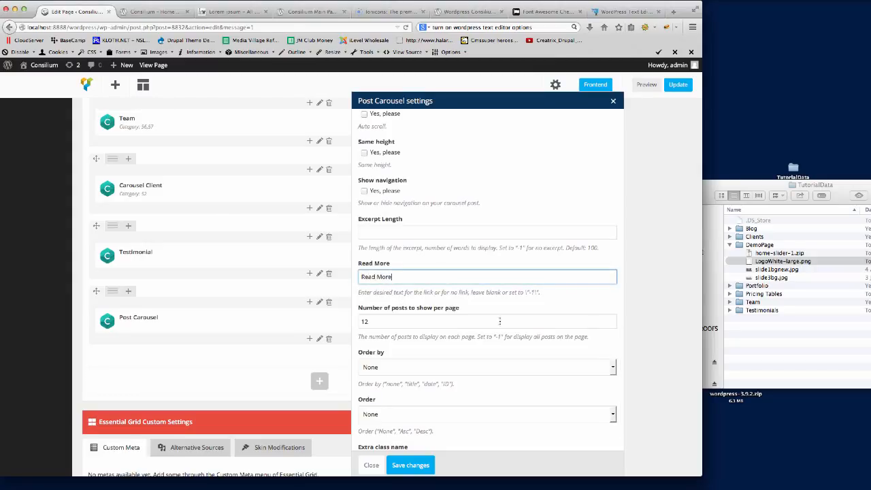
pyautogui.press('Tab')
pyautogui.write('5')
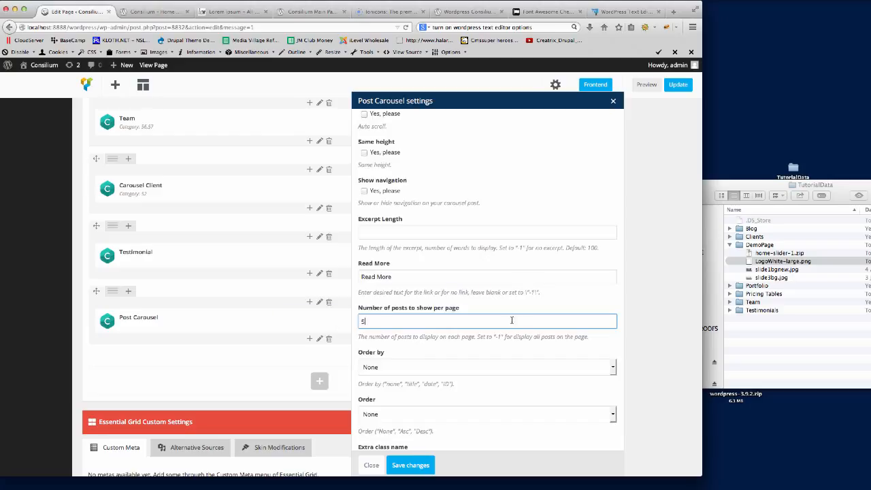
pyautogui.scroll(-1, 494, 348)
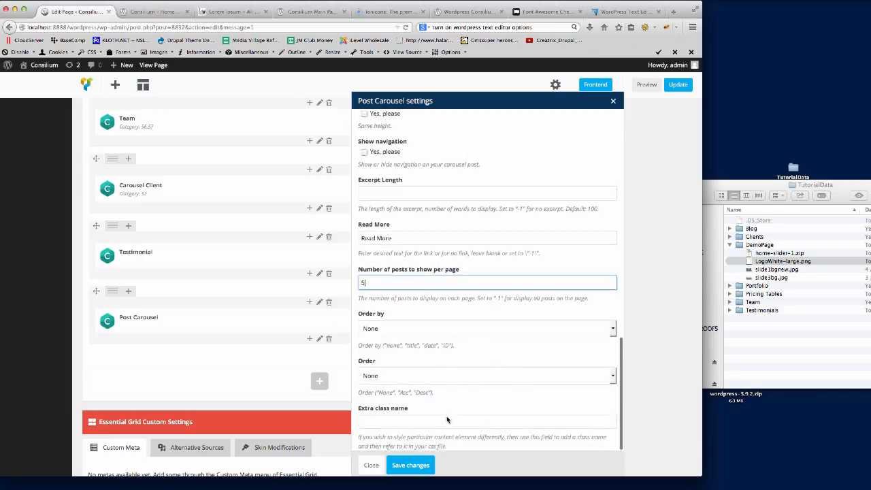
pyautogui.click(416, 466)
# Step: Update the page and check the Latest News section on the reloaded Home page
pyautogui.click(678, 85)
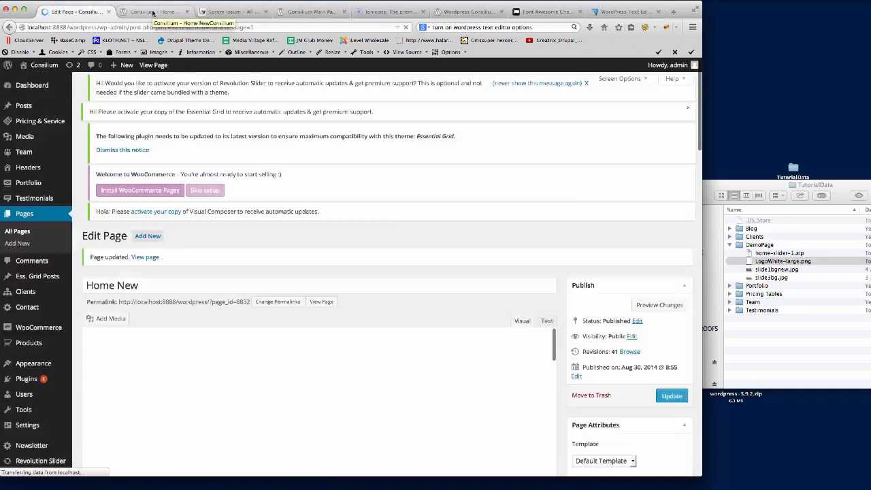
pyautogui.click(153, 13)
pyautogui.click(139, 29)
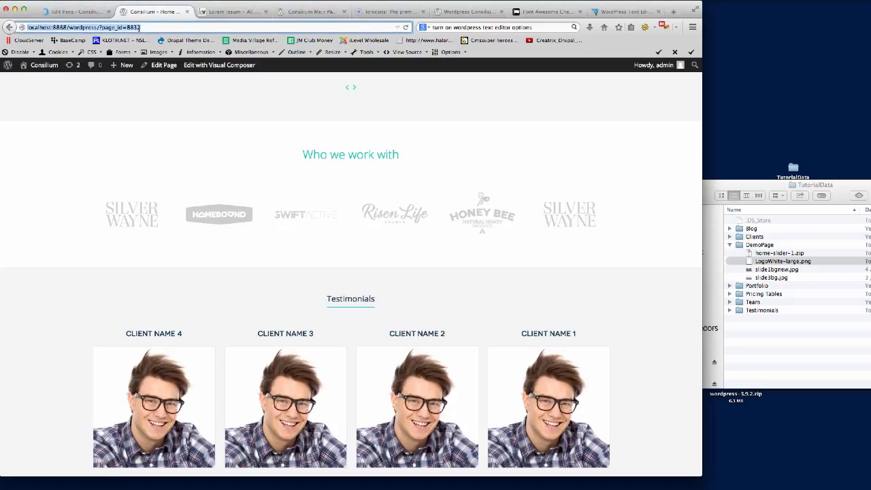
pyautogui.press('Return')
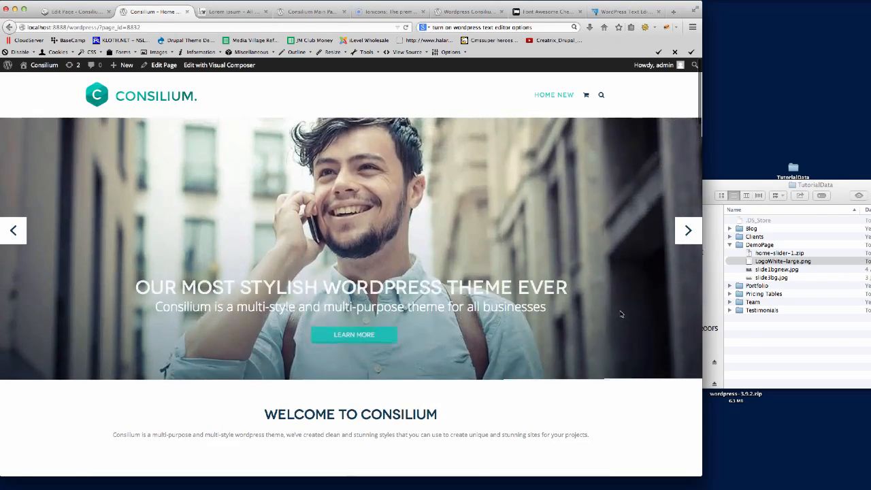
pyautogui.scroll(-15, 620, 315)
pyautogui.scroll(-10, 619, 313)
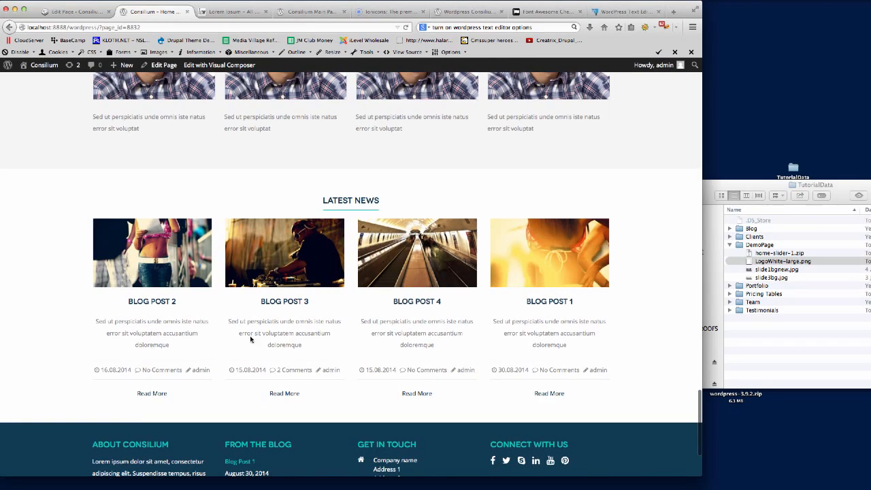
pyautogui.scroll(-3, 643, 326)
# Step: Review the Home page from the testimonials up to the counter section, enlarging the browser window slightly to check the counters
pyautogui.scroll(10, 649, 326)
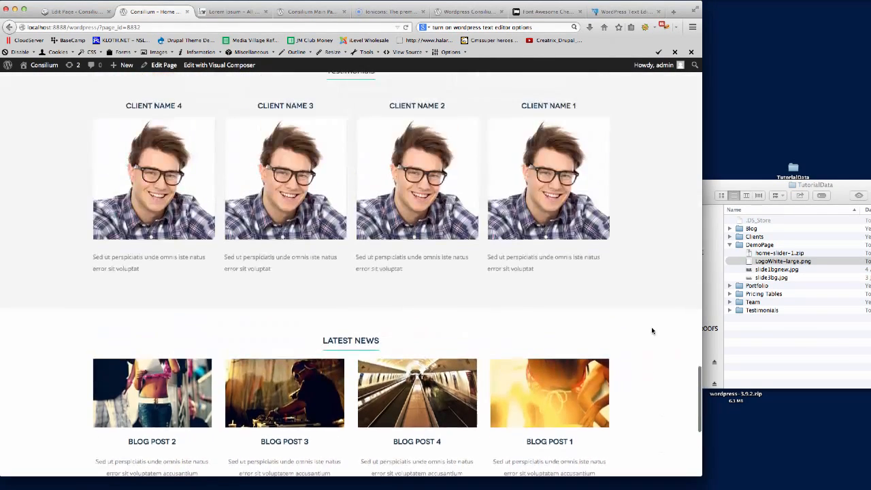
pyautogui.scroll(8, 649, 318)
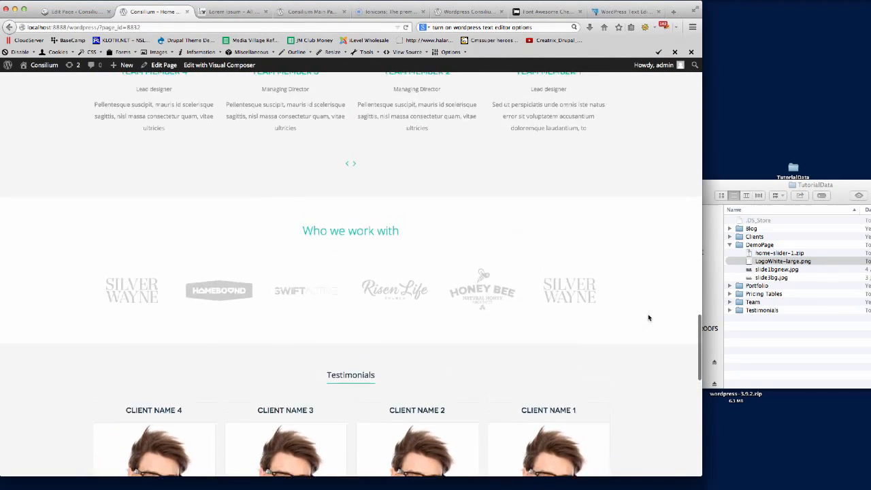
pyautogui.scroll(12, 647, 319)
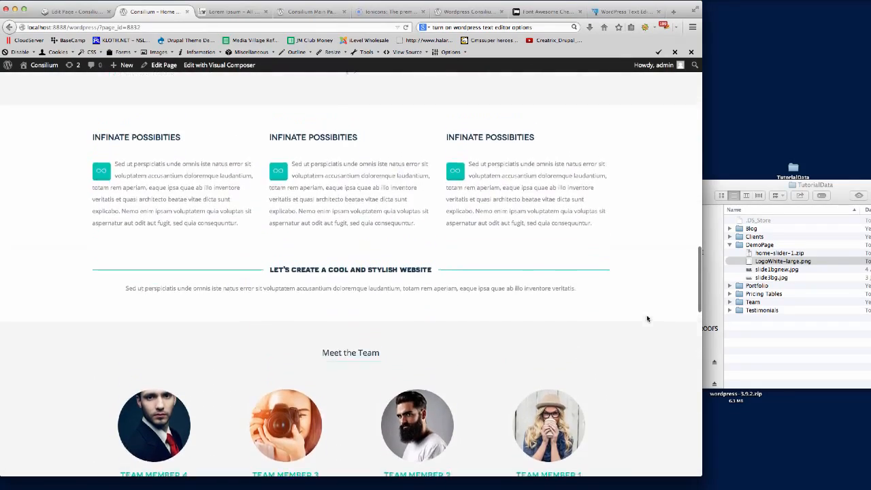
pyautogui.scroll(-2, 647, 318)
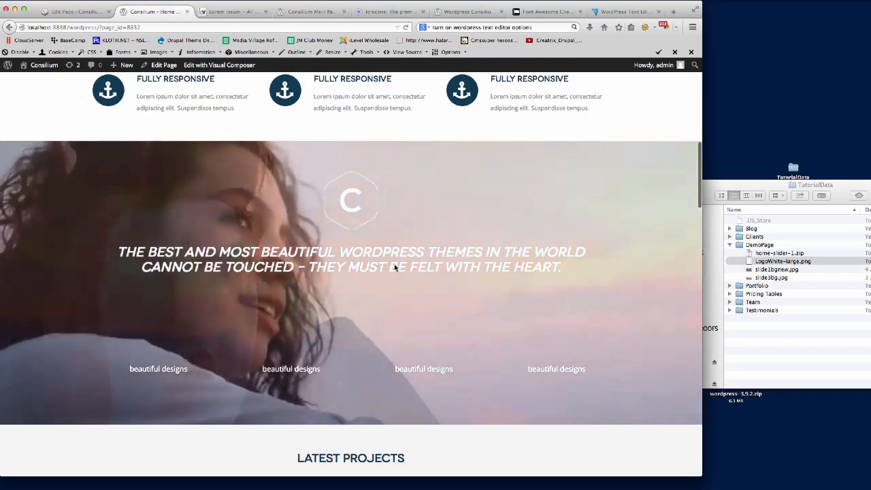
pyautogui.scroll(-3, 511, 340)
pyautogui.scroll(4, 613, 395)
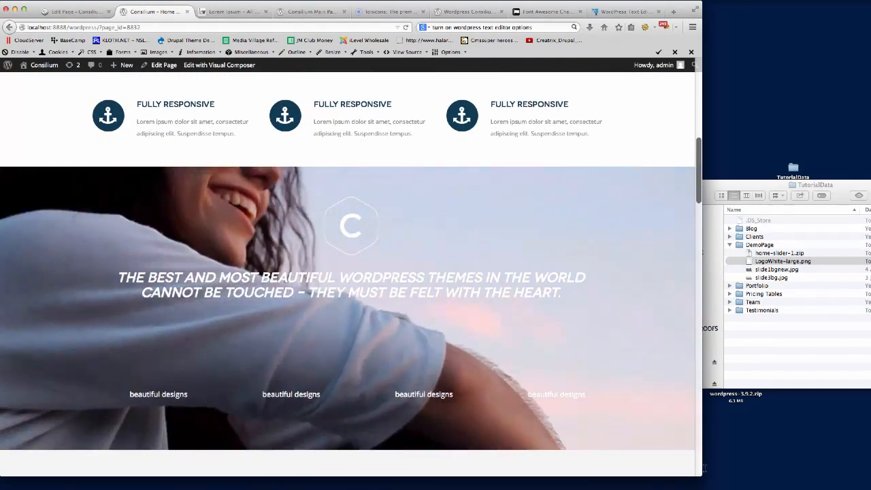
pyautogui.moveTo(702, 475); pyautogui.dragTo(707, 479)
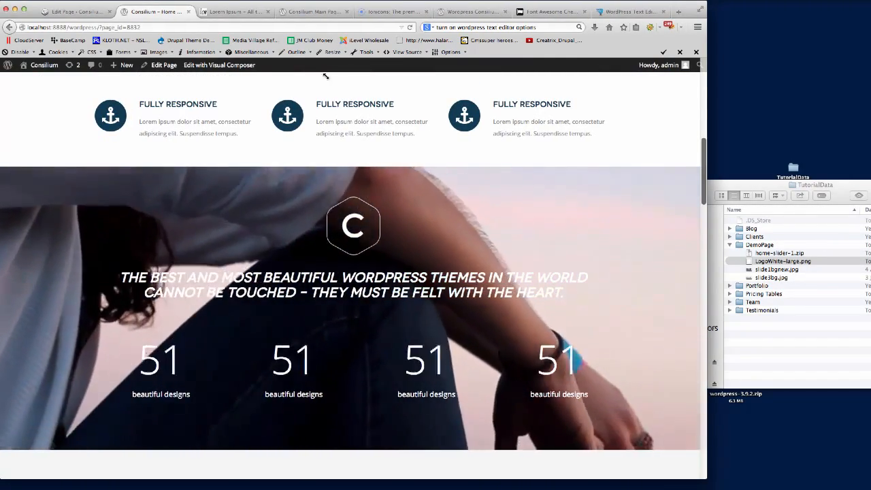
# Step: In the page editor, set the overlay color of the row containing the four counters to #113a52
pyautogui.click(71, 11)
pyautogui.scroll(-5, 429, 320)
pyautogui.scroll(-3, 419, 307)
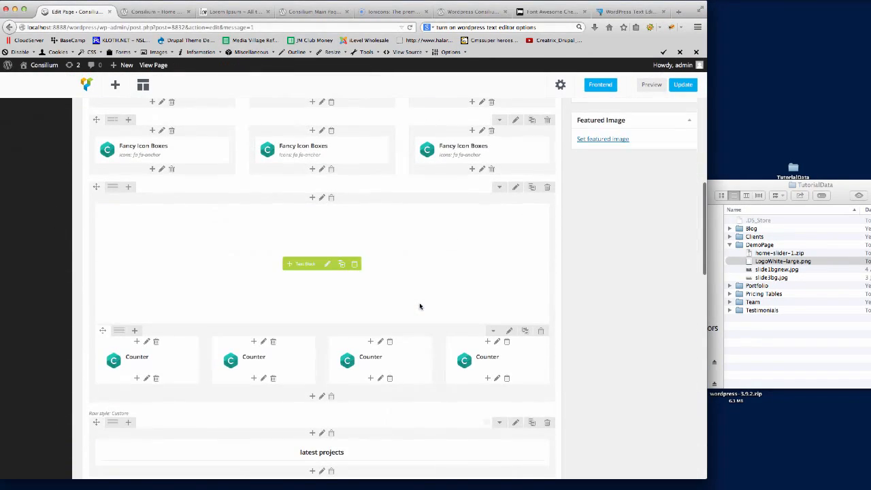
pyautogui.click(515, 187)
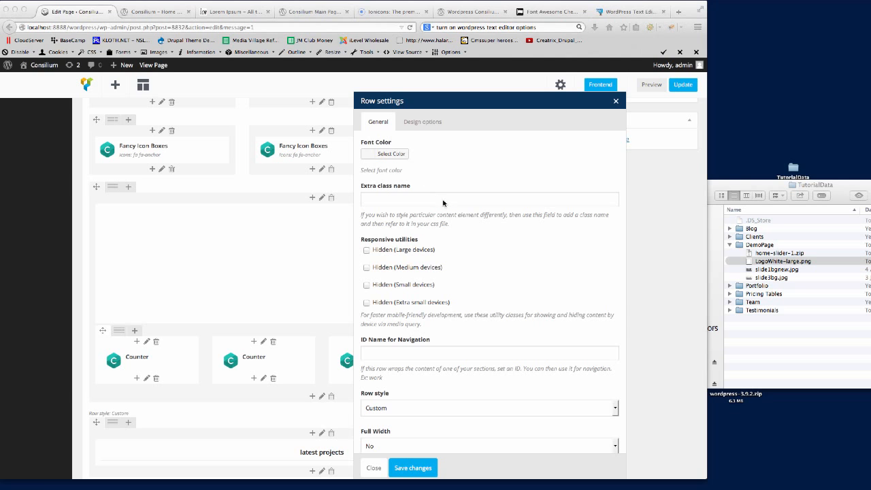
pyautogui.scroll(-10, 443, 203)
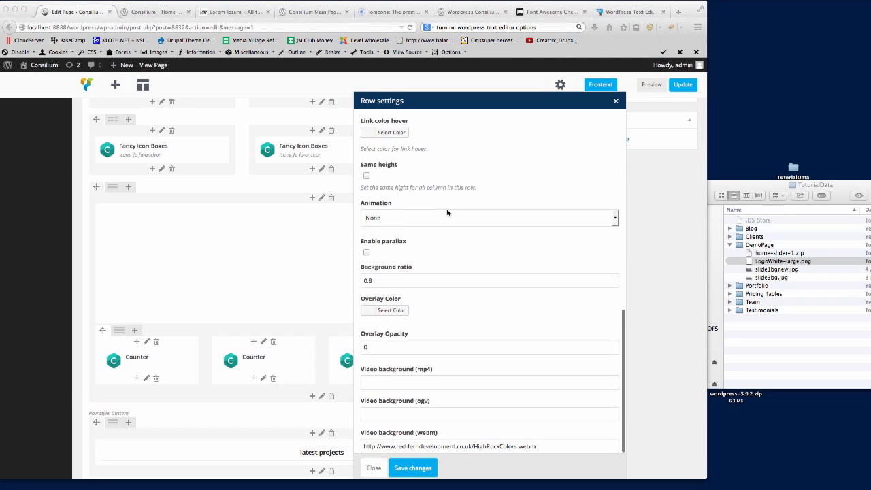
pyautogui.scroll(-1, 429, 306)
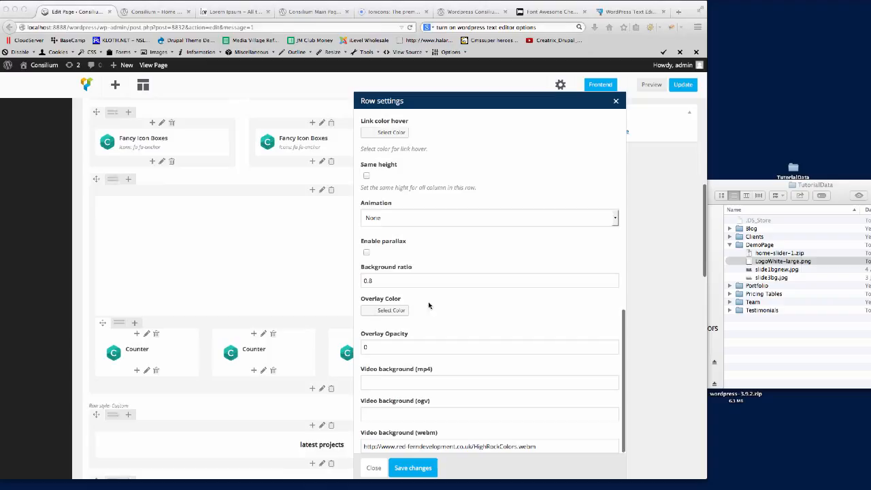
pyautogui.click(389, 311)
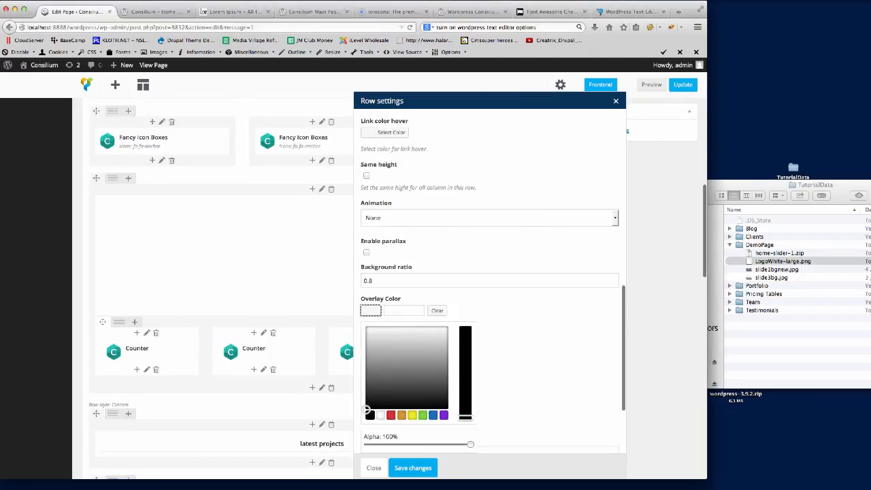
pyautogui.press('super+Tab')
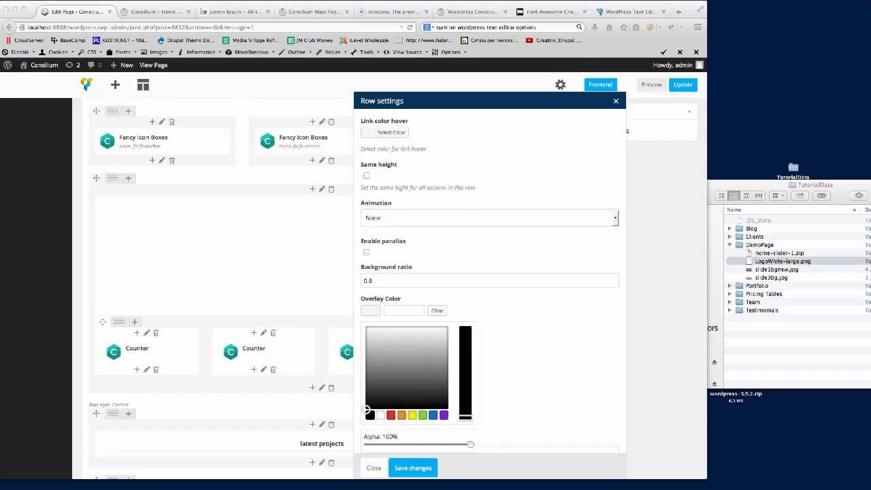
pyautogui.click(404, 312)
pyautogui.write('#113a52')
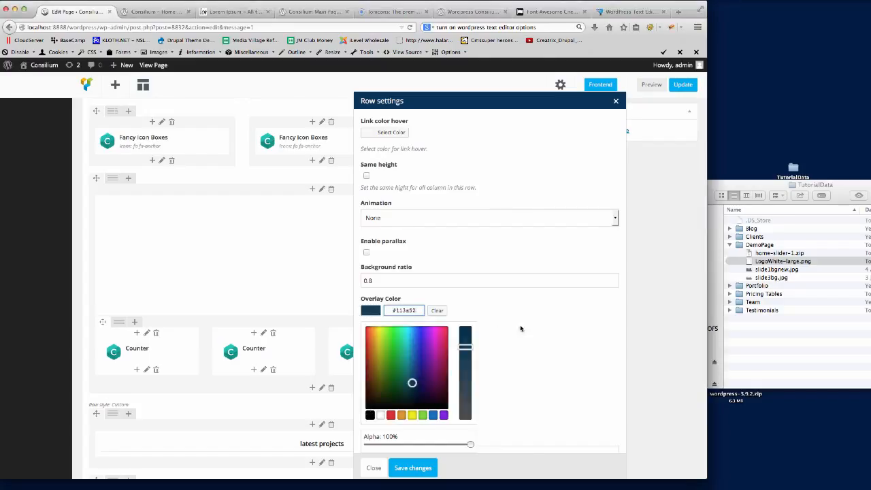
pyautogui.click(524, 331)
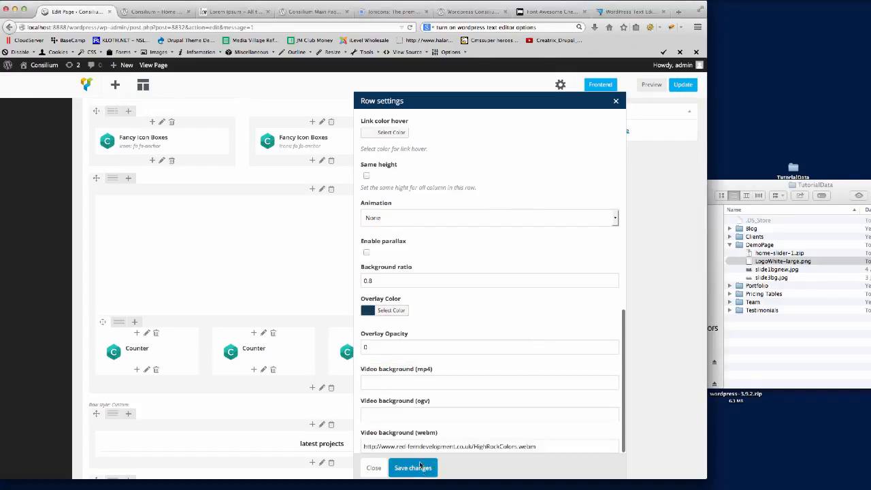
# Step: Raise the counter row's overlay opacity, save the row settings and update the page
pyautogui.click(383, 348)
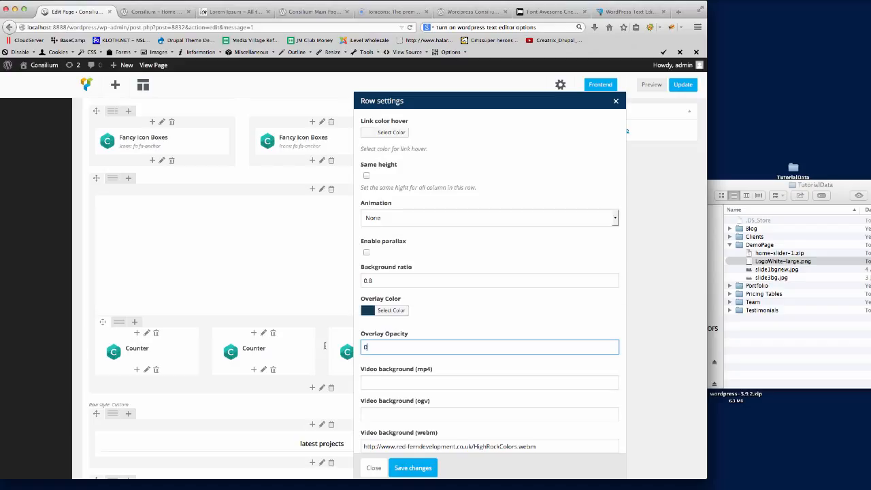
pyautogui.click(413, 468)
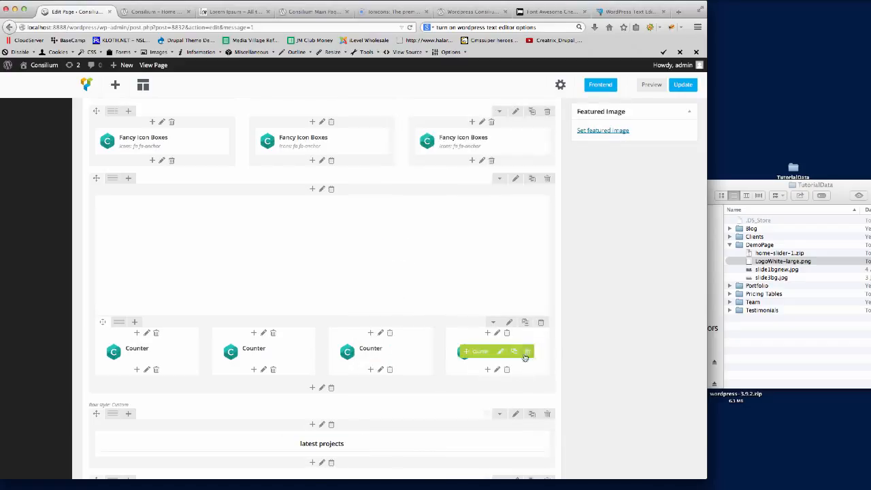
pyautogui.click(681, 85)
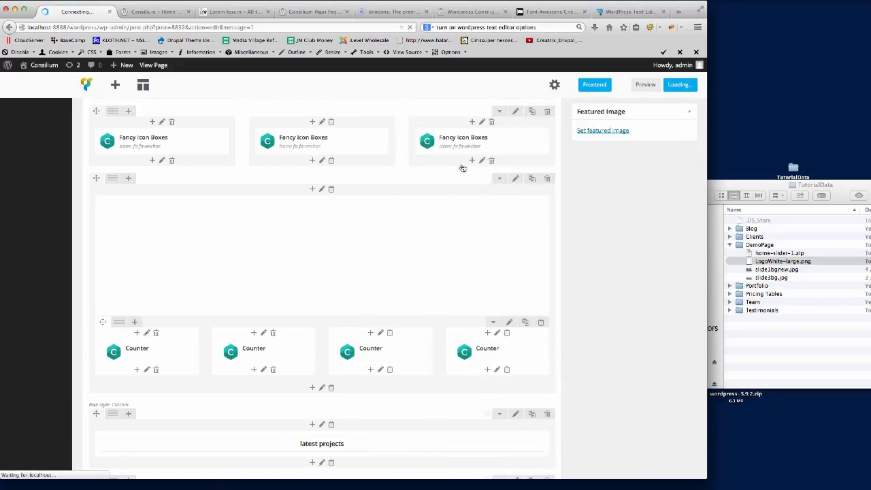
# Step: Reload the Home page and check the color overlay on the counter section's video background
pyautogui.click(139, 14)
pyautogui.click(156, 26)
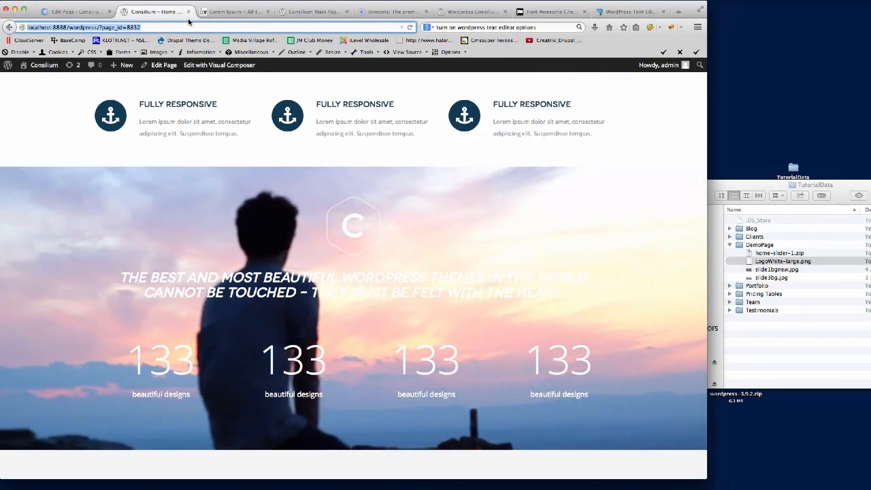
pyautogui.press('Return')
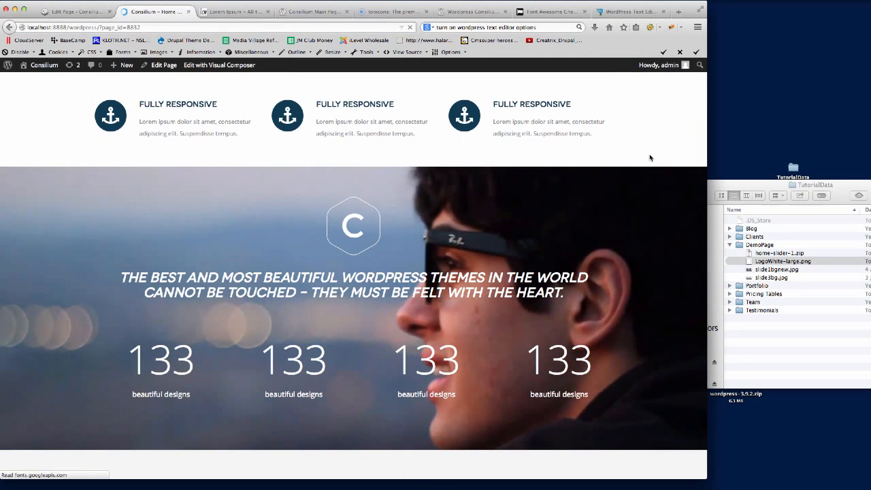
pyautogui.scroll(-10, 636, 152)
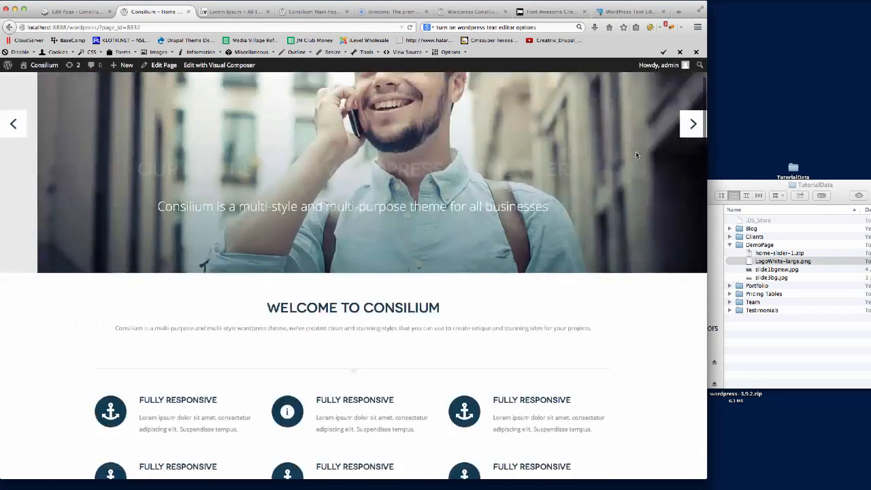
pyautogui.scroll(-5, 630, 157)
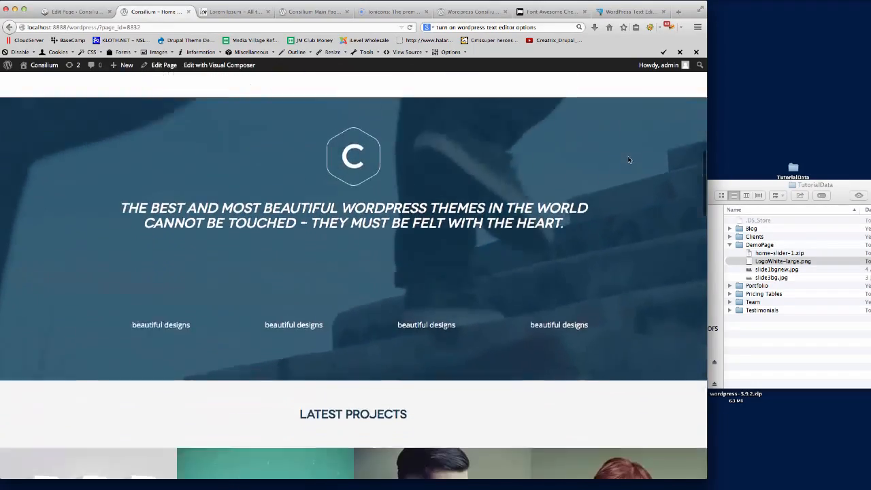
# Step: Review the Home page sections from Latest Projects down to Latest News and back up to Meet the Team
pyautogui.scroll(-3, 629, 160)
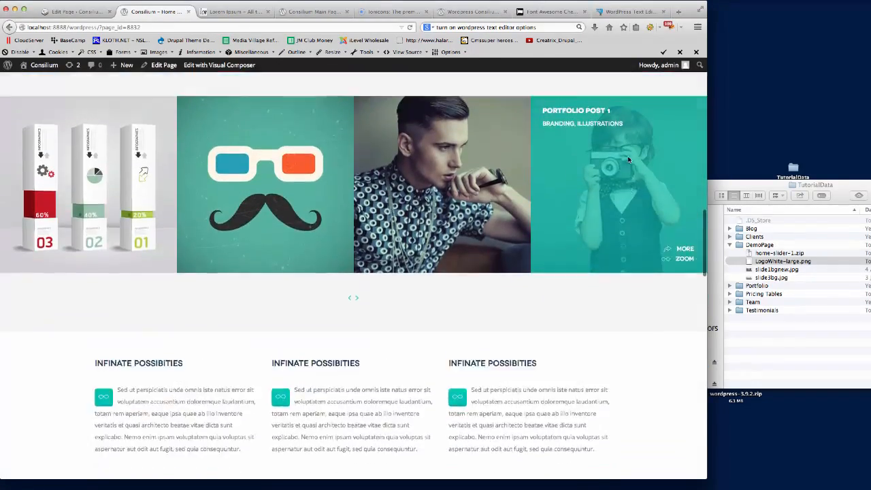
pyautogui.scroll(3, 630, 159)
pyautogui.scroll(-5, 629, 160)
pyautogui.scroll(-10, 629, 160)
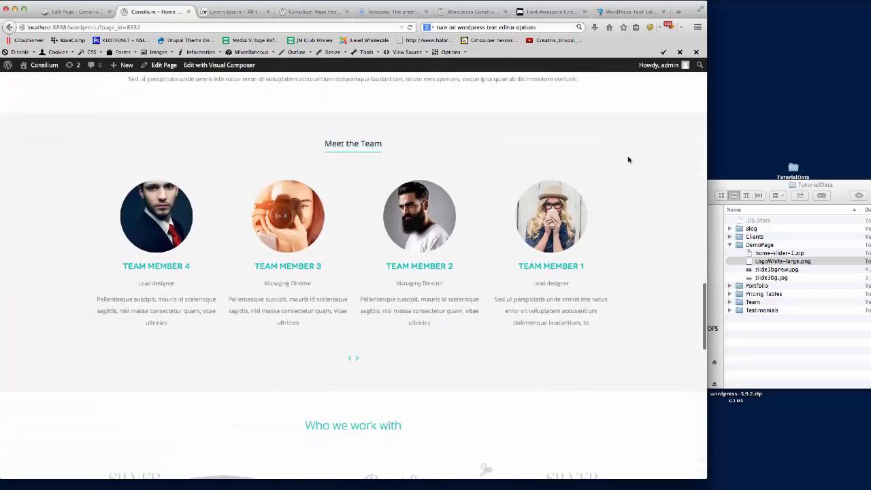
pyautogui.scroll(-10, 629, 160)
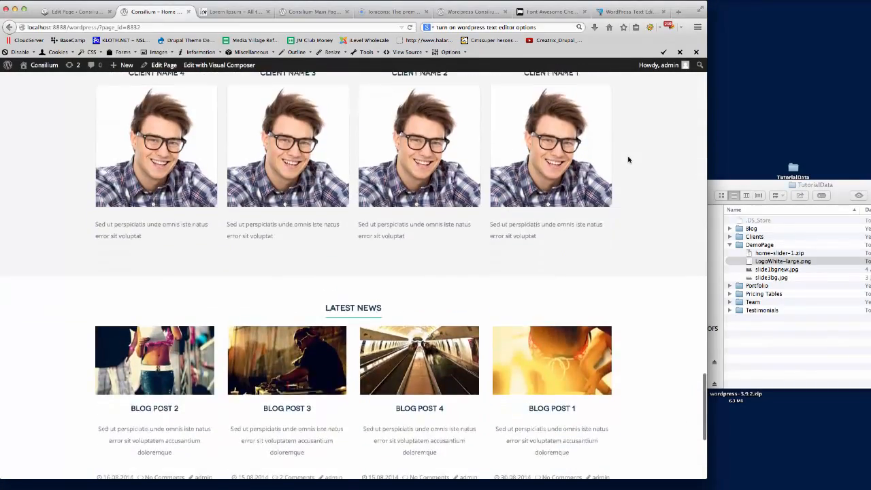
pyautogui.scroll(10, 628, 160)
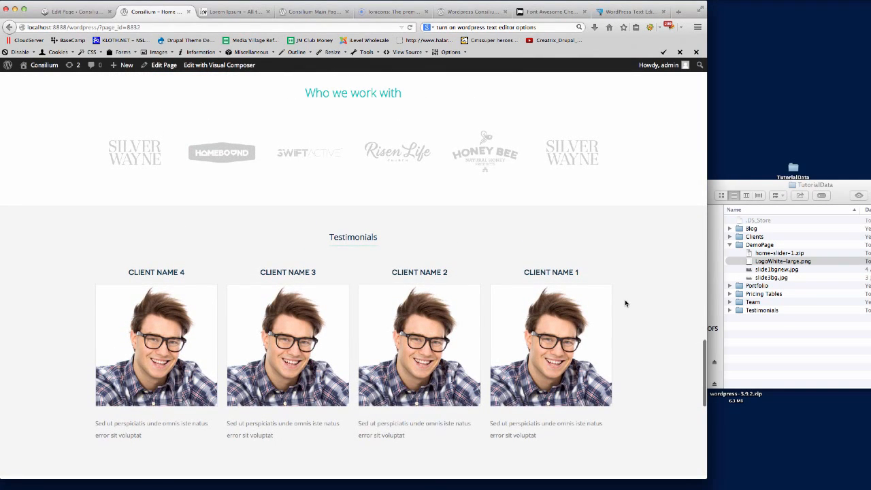
pyautogui.scroll(3, 626, 303)
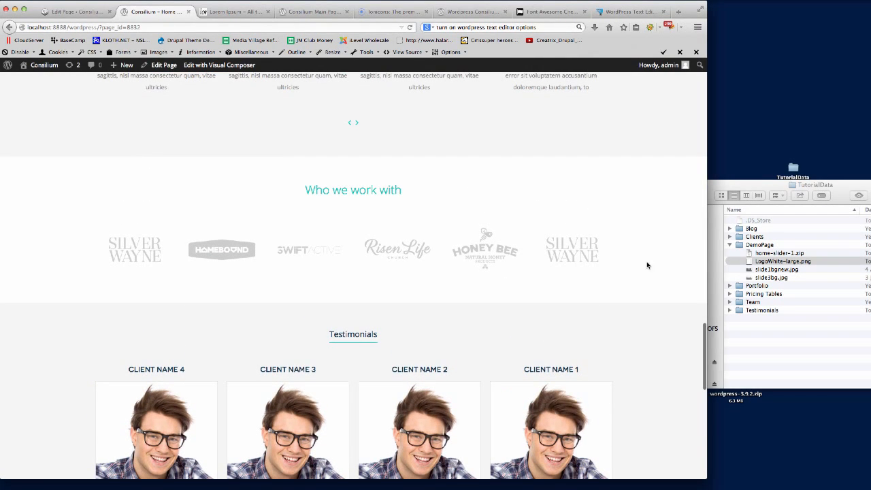
pyautogui.scroll(3, 647, 265)
pyautogui.scroll(6, 631, 274)
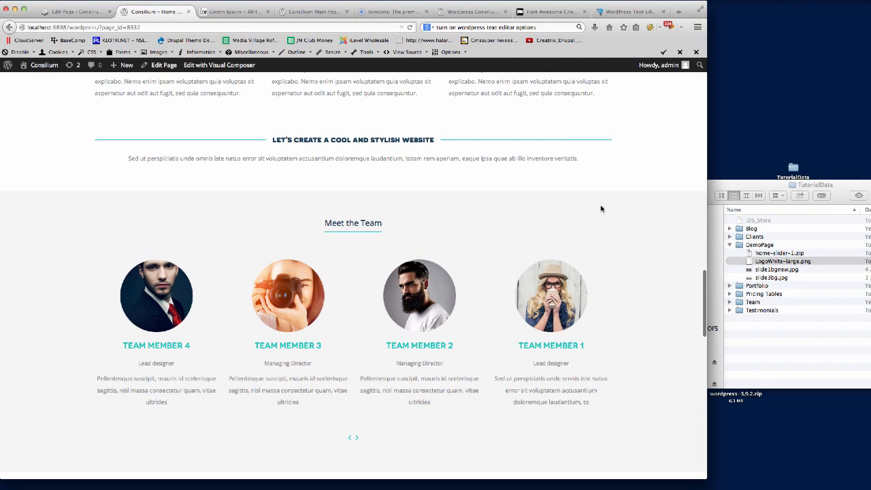
pyautogui.scroll(1, 635, 228)
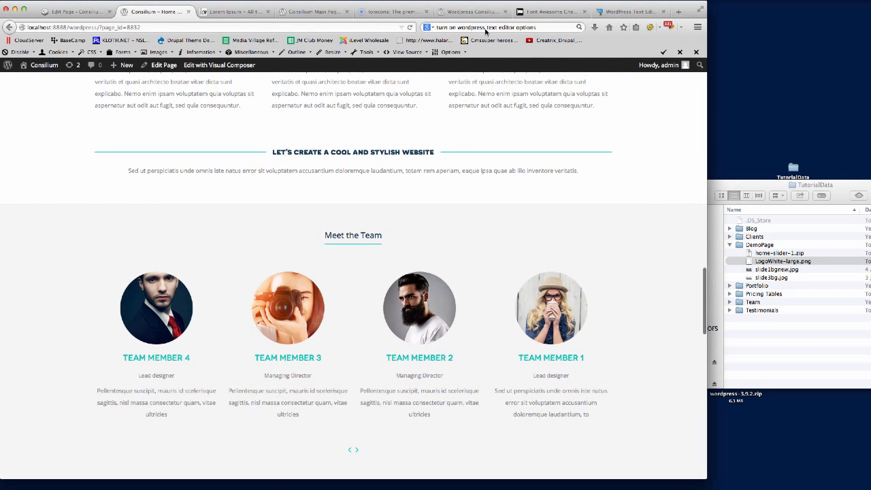
# Step: Look over the original Consilium demo home page and the Elements & Tools menu on the demo's Team page
pyautogui.click(475, 12)
pyautogui.scroll(15, 535, 201)
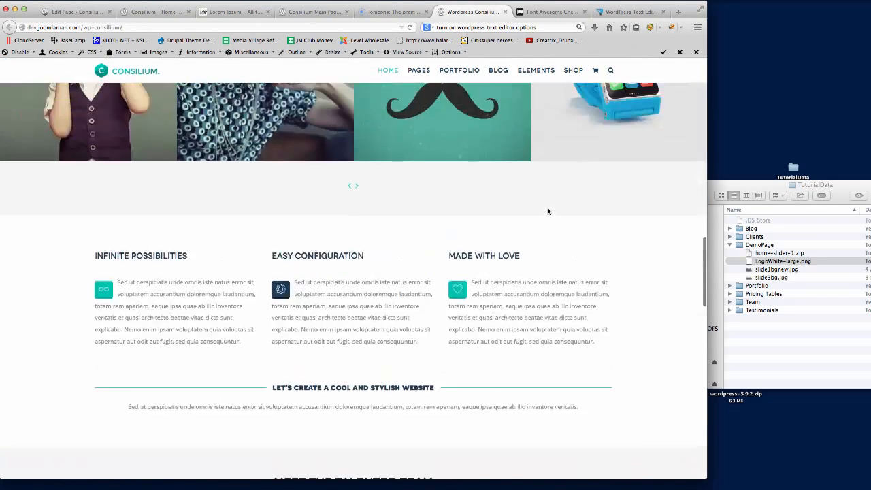
pyautogui.scroll(10, 548, 211)
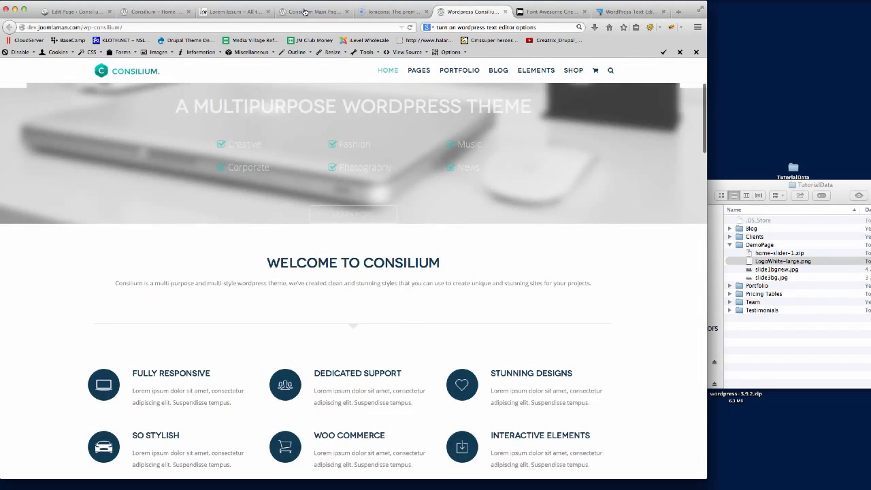
pyautogui.click(305, 11)
pyautogui.scroll(3, 423, 180)
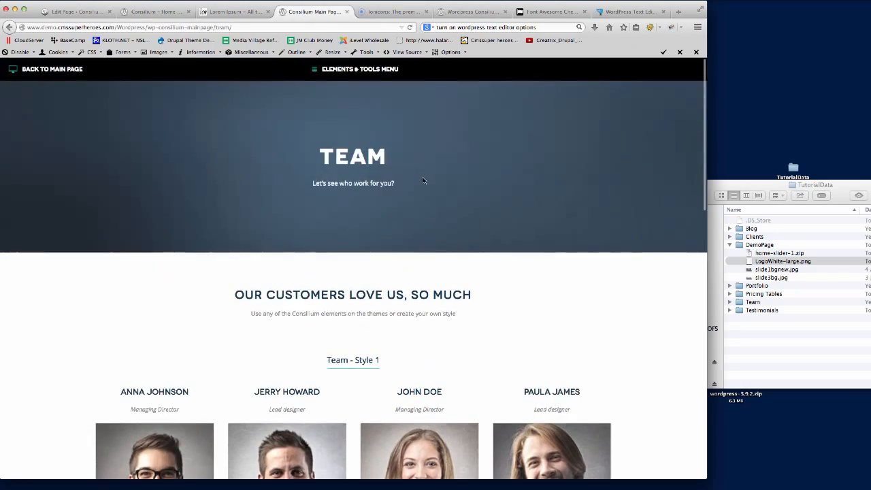
pyautogui.click(327, 70)
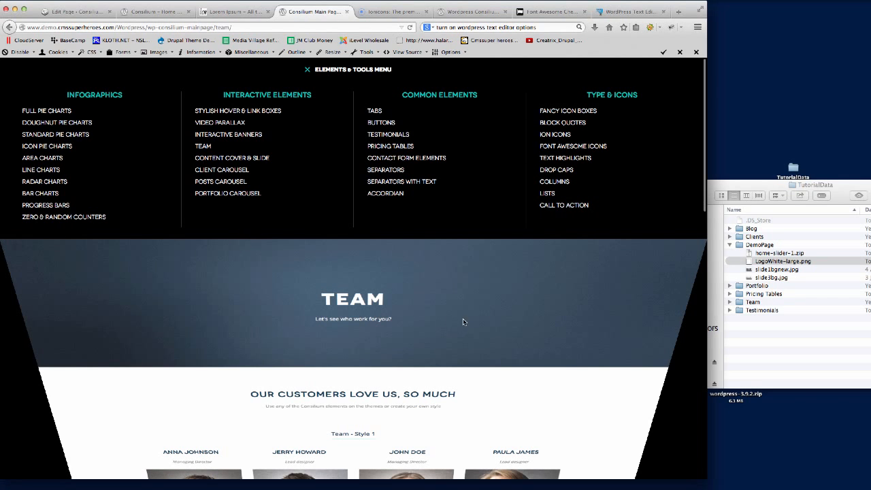
pyautogui.click(354, 71)
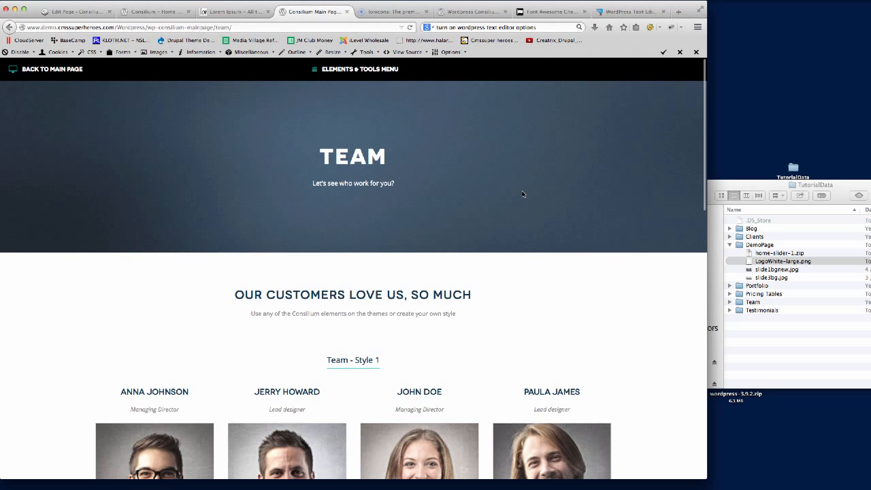
# Step: Return to the rebuilt Home page and review its slider, welcome text and icon boxes
pyautogui.click(64, 12)
pyautogui.click(158, 12)
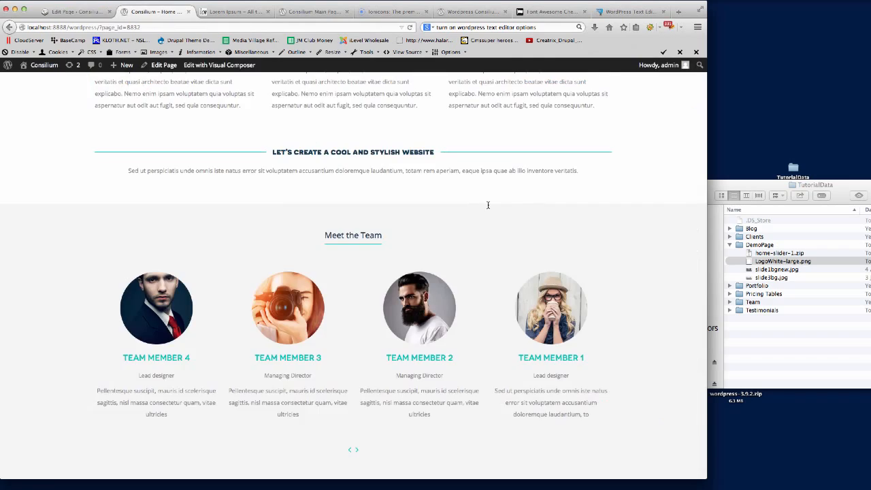
pyautogui.scroll(15, 486, 200)
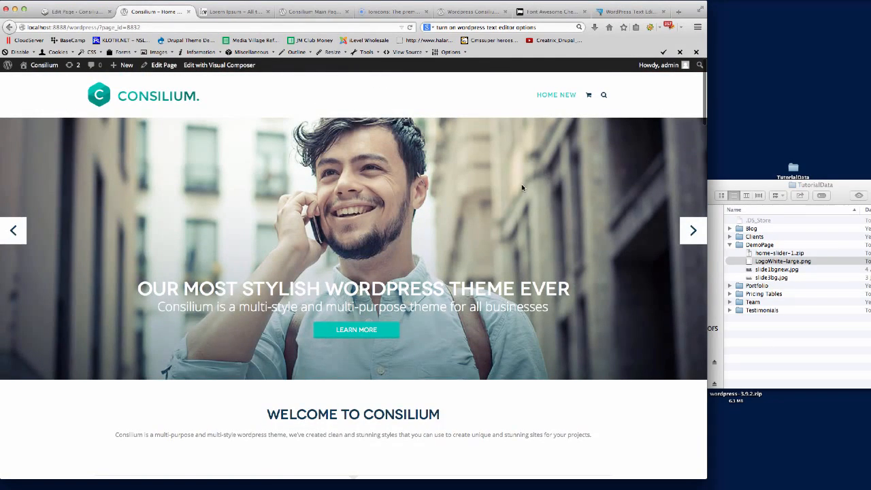
pyautogui.scroll(-5, 538, 218)
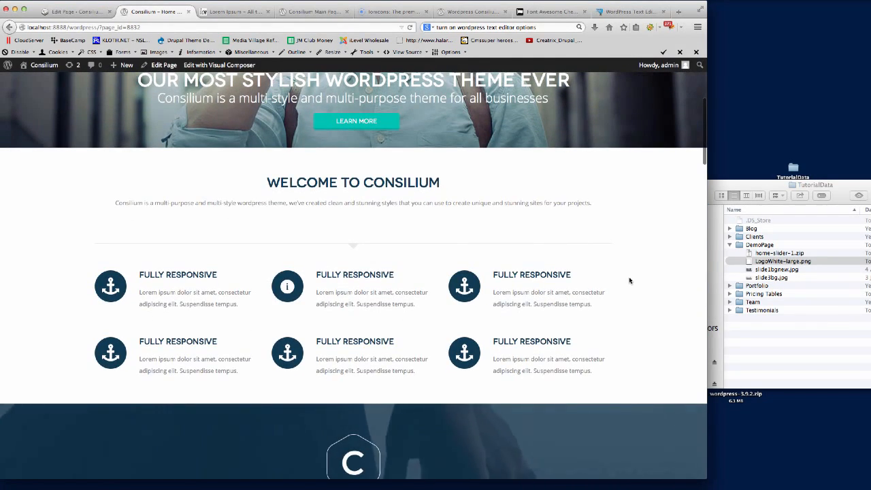